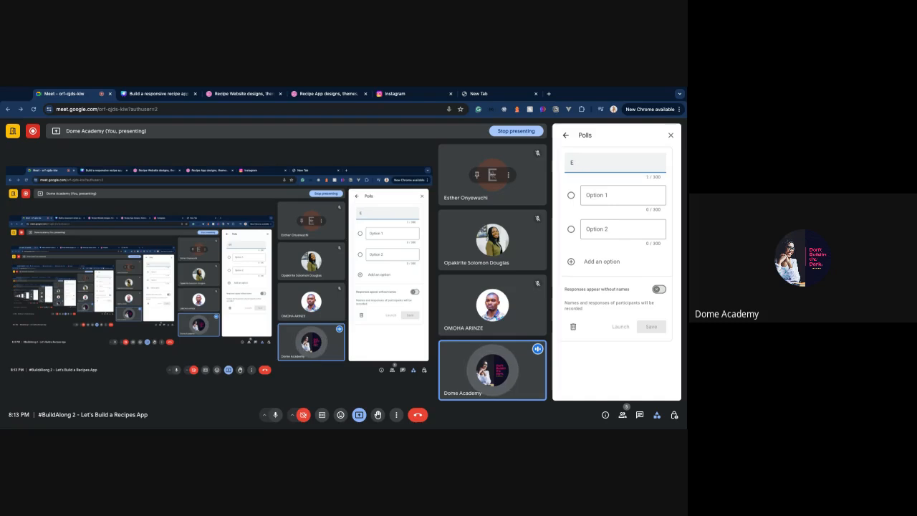
- Enter "Excalidraw or Figjam" as the poll question
text(xcali)
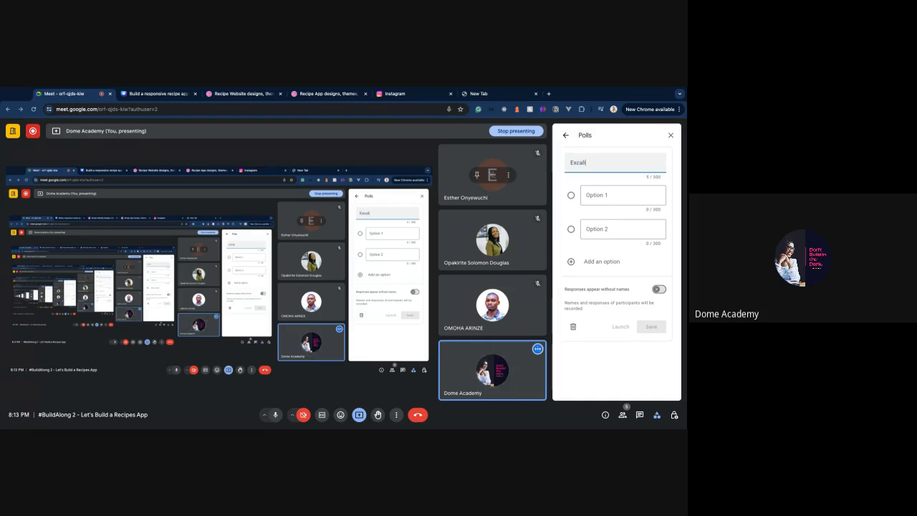
text(draw or Fig)
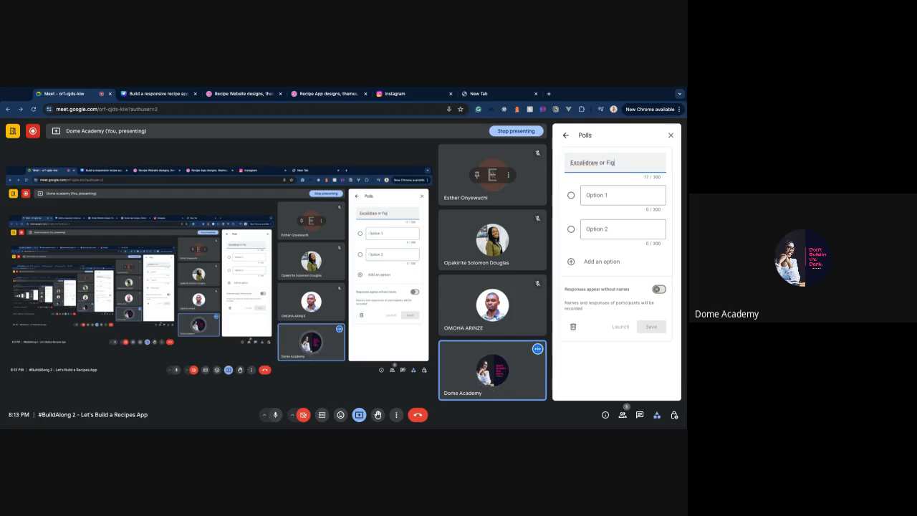
text(jam)
- Add Figjam and Excalidraw as the two answer options, and save and launch the poll
click(599, 195)
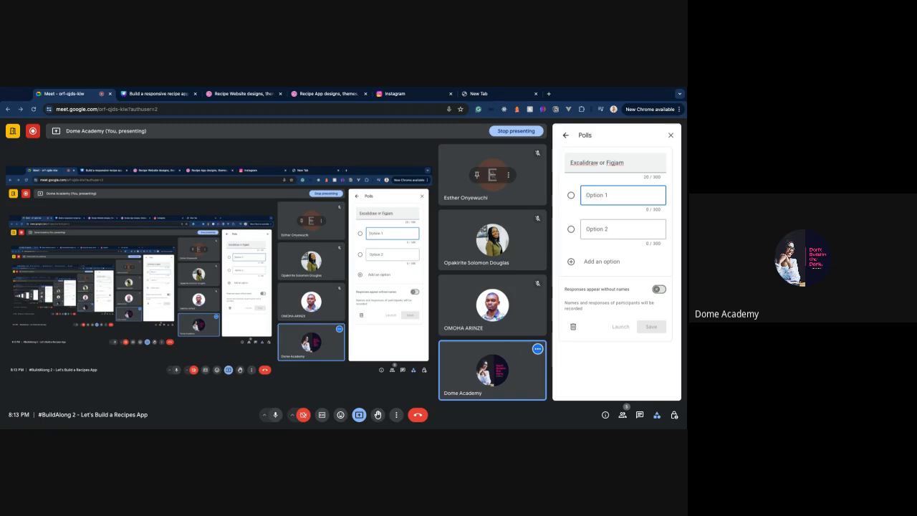
key(BackSpace)
text(Fig)
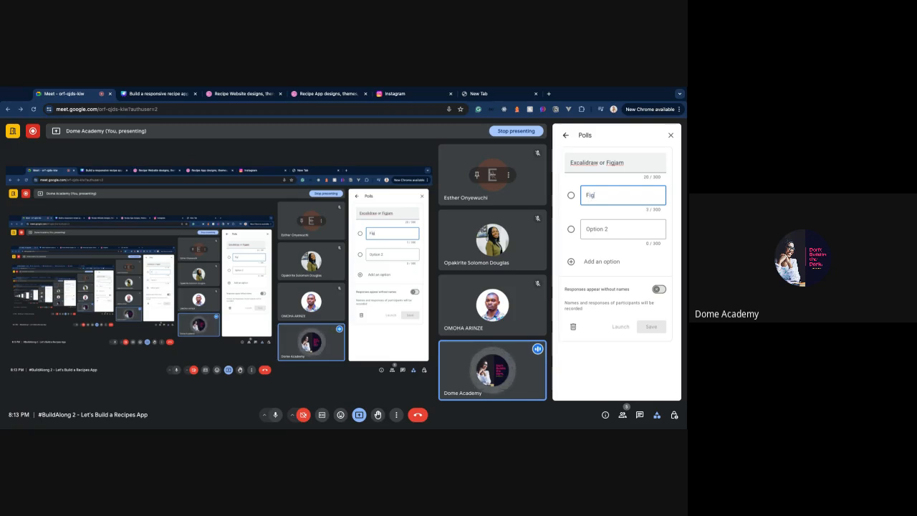
text(jam)
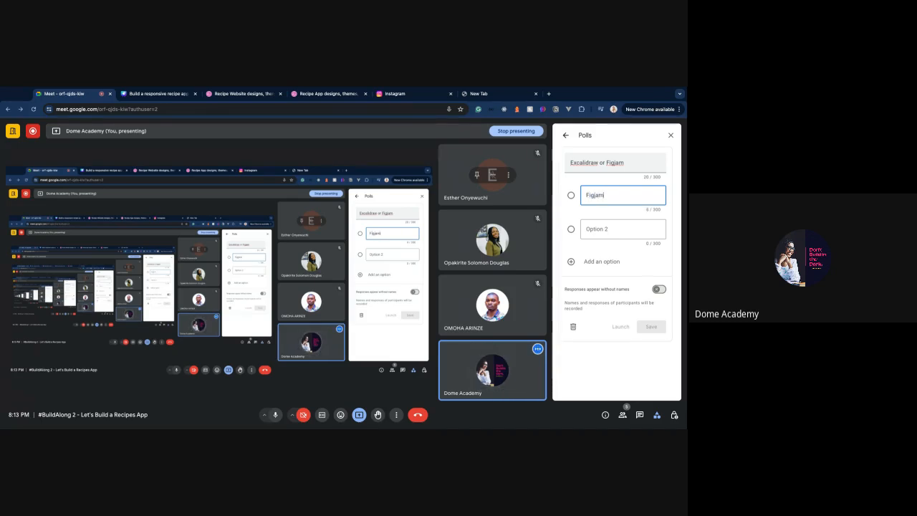
click(612, 229)
text(Ex)
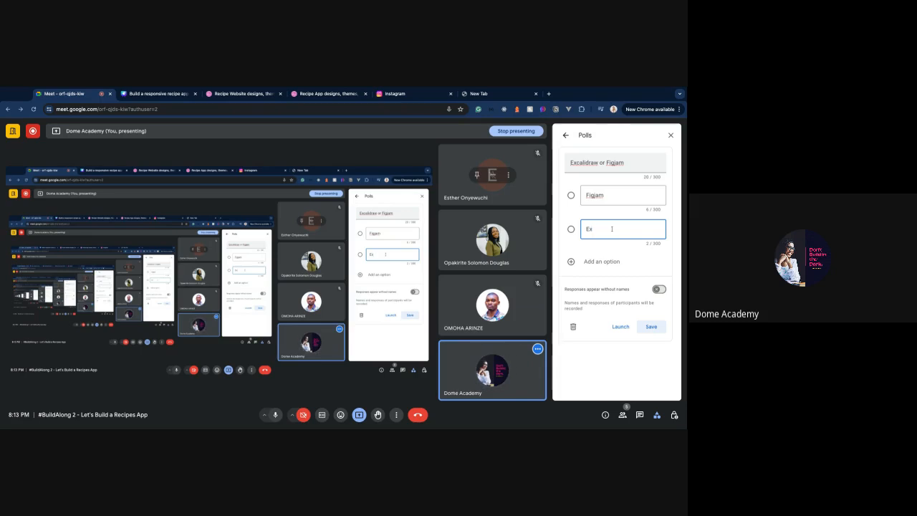
text(calidraw)
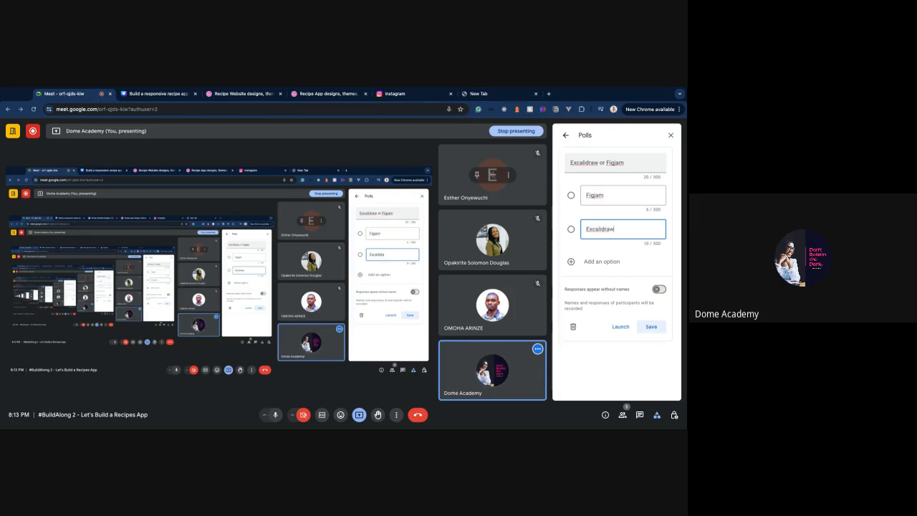
click(652, 327)
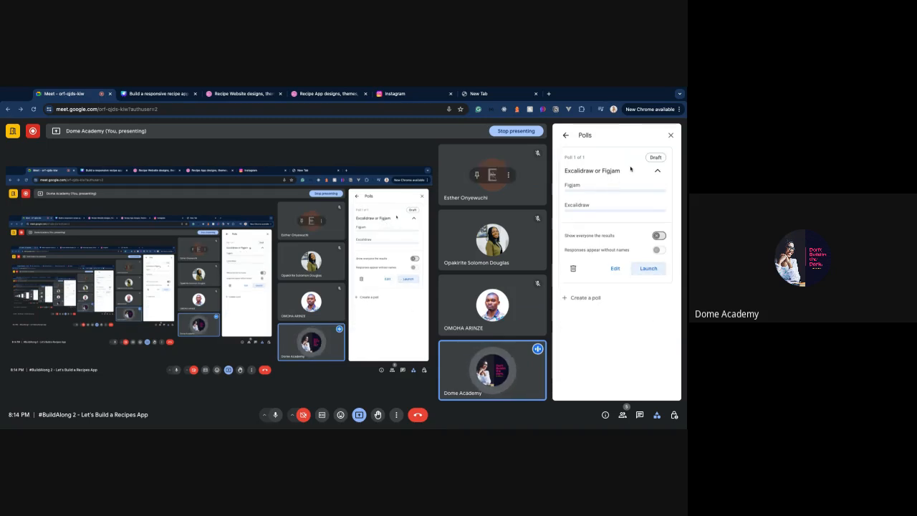
click(645, 269)
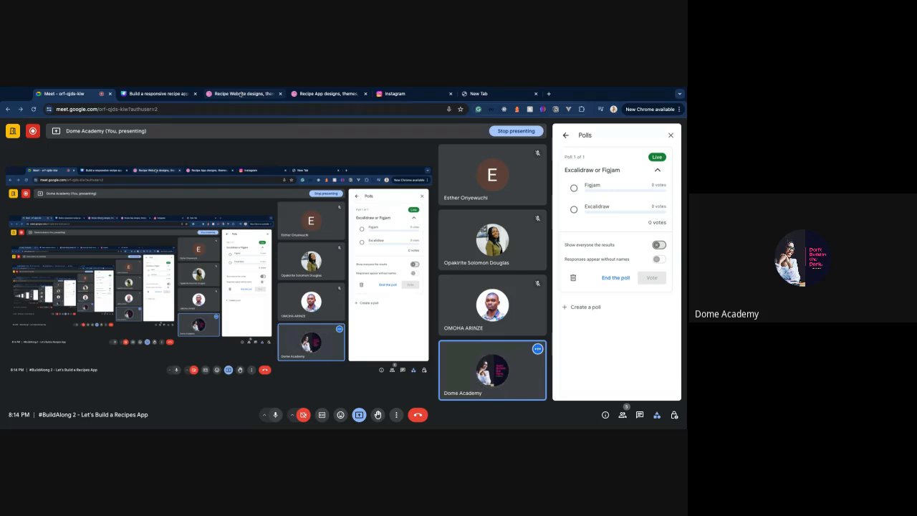
- Open excalidraw.com in a new browser tab
click(182, 97)
click(549, 93)
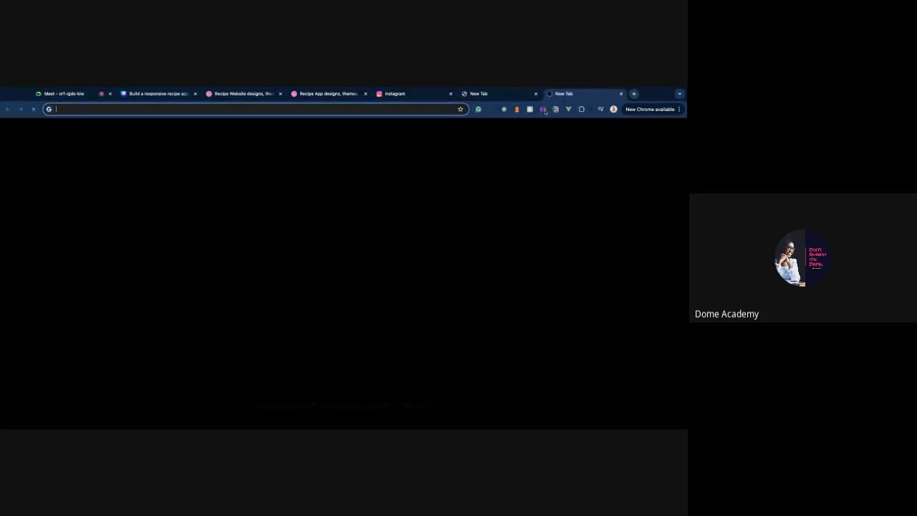
text(exa)
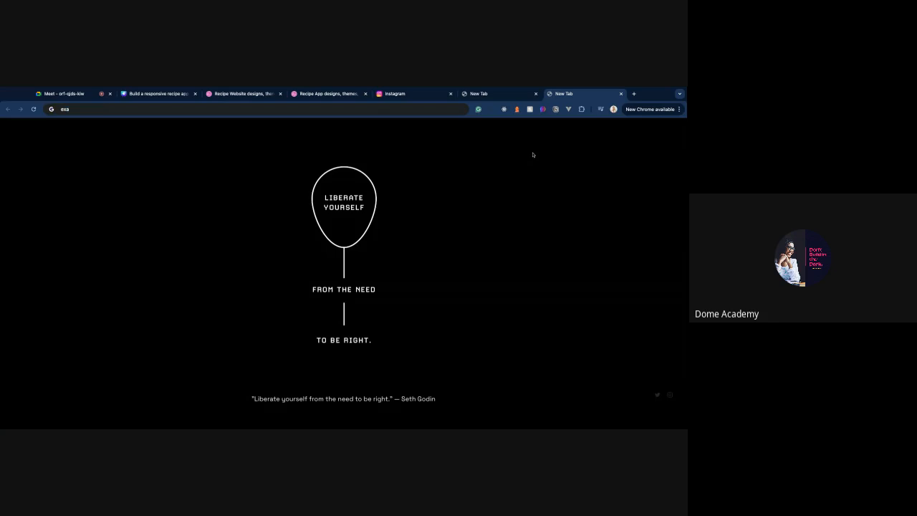
key(BackSpace)
text(calidraw.com)
key(Return)
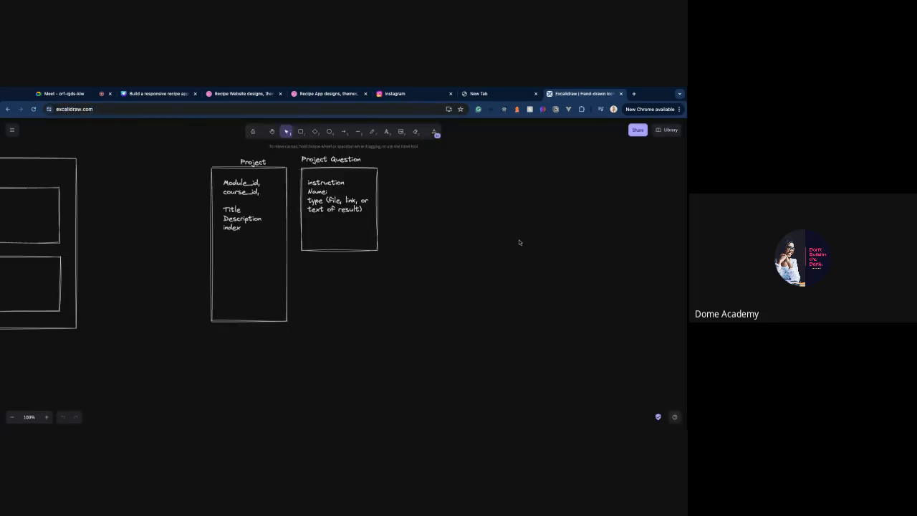
- Look through the existing Excalidraw drawings, from the HTML/CSS and server sketches to the layout and project diagrams
scroll(520, 242, left, 10)
scroll(519, 243, down, 5)
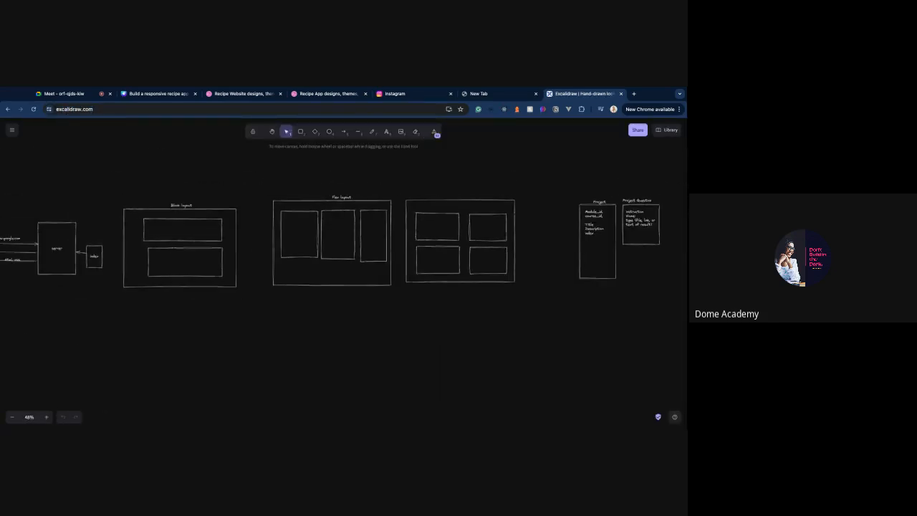
scroll(344, 240, left, 10)
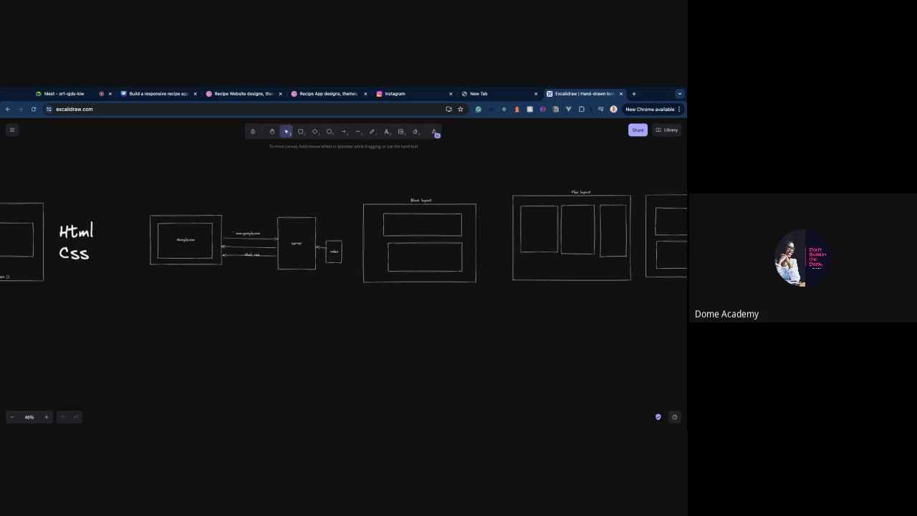
scroll(344, 240, left, 10)
scroll(343, 240, right, 10)
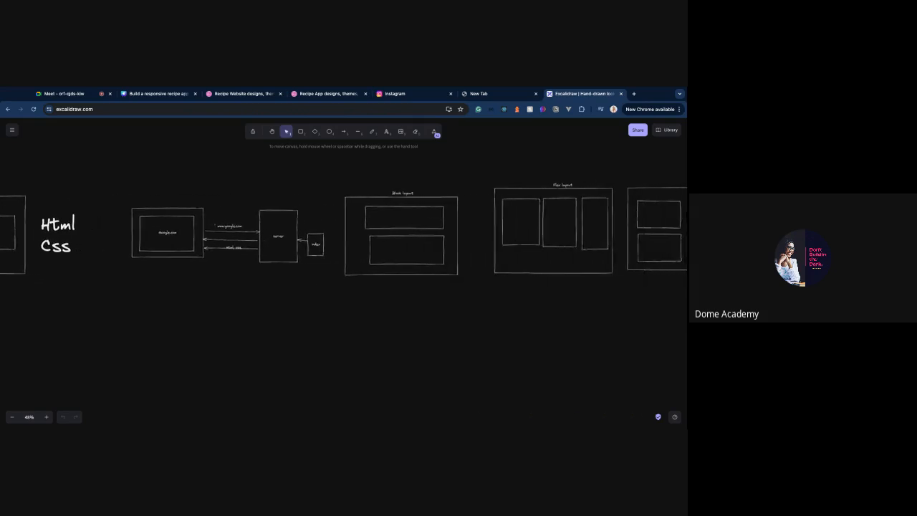
scroll(344, 240, right, 10)
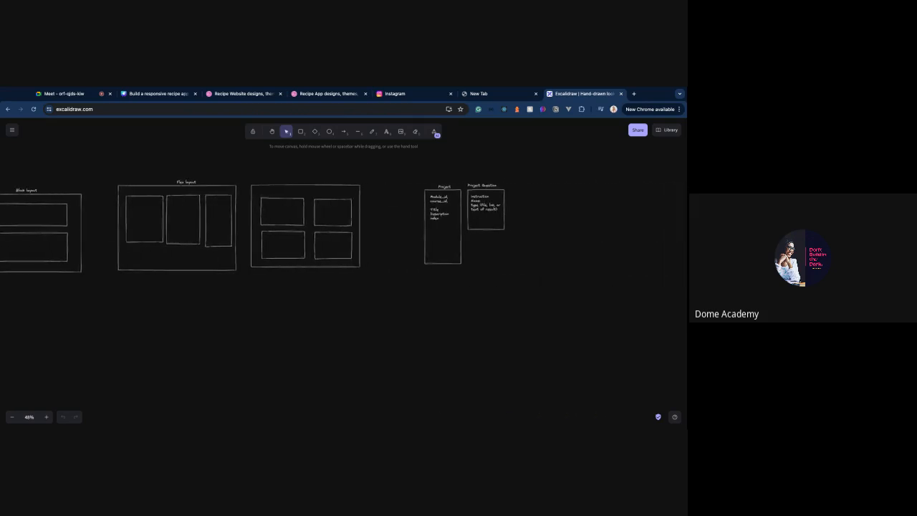
scroll(344, 240, left, 10)
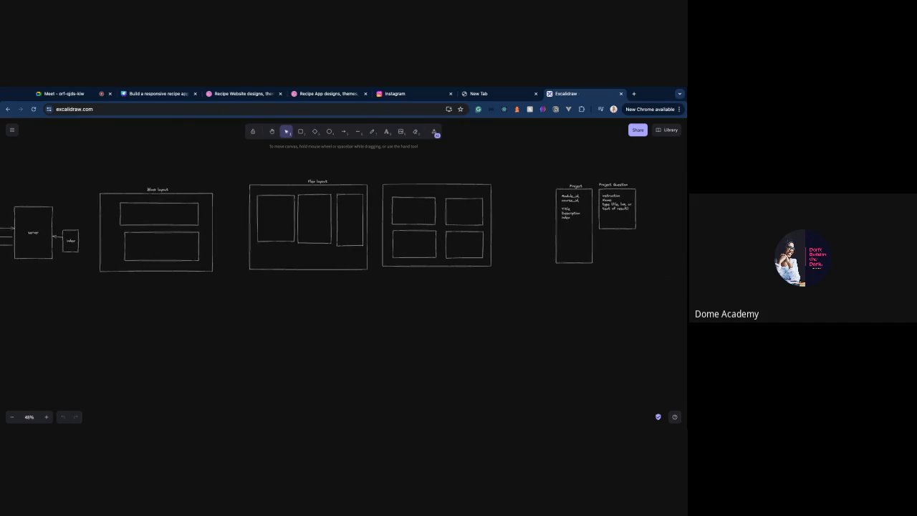
scroll(344, 240, left, 20)
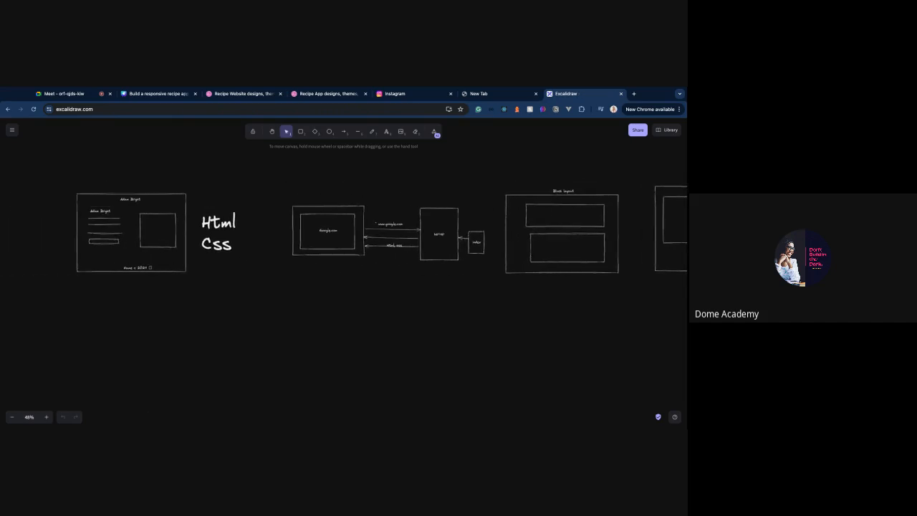
scroll(554, 240, right, 20)
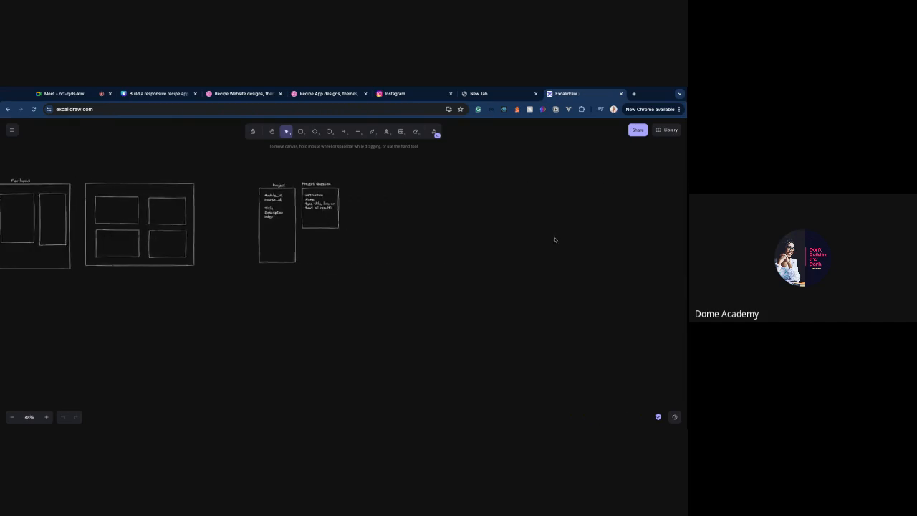
scroll(555, 240, left, 20)
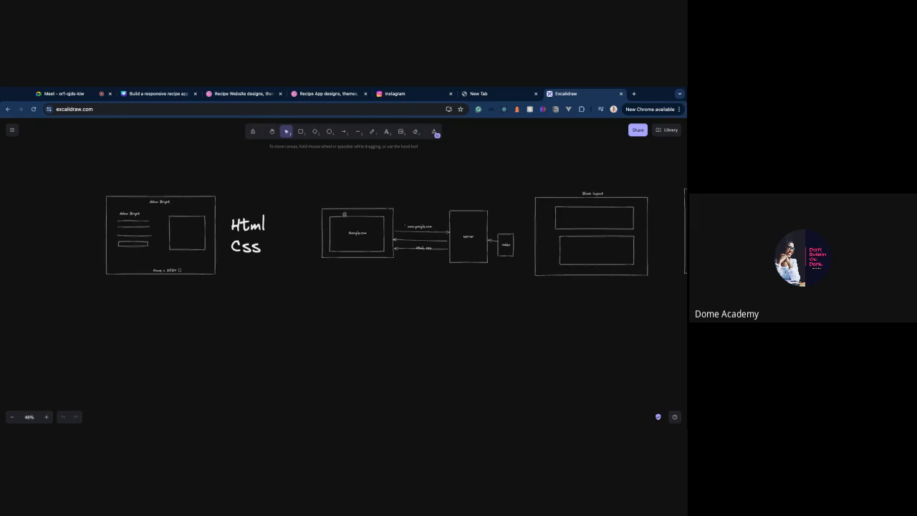
scroll(344, 229, right, 20)
scroll(344, 229, left, 10)
scroll(344, 229, right, 20)
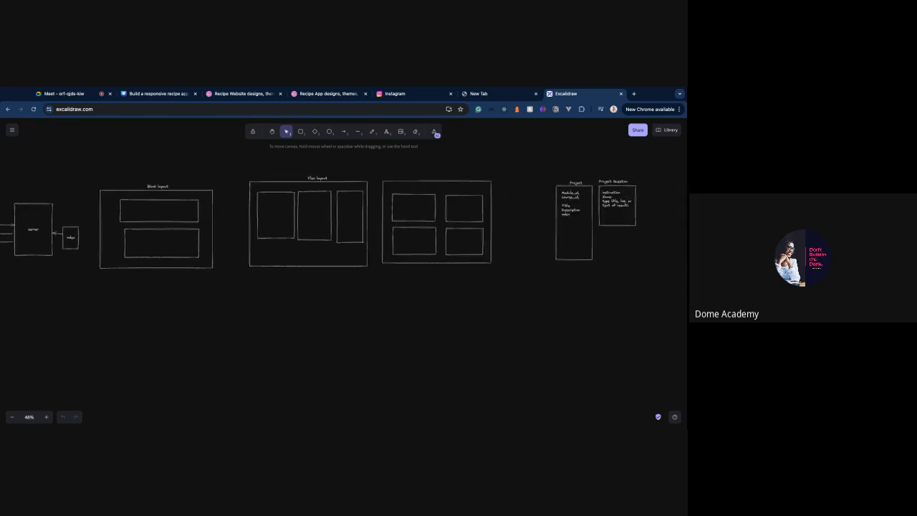
scroll(344, 229, right, 10)
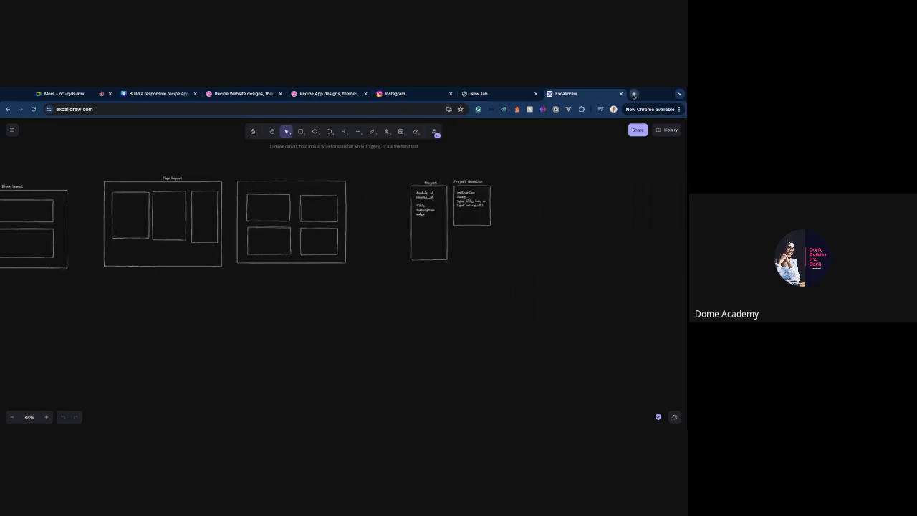
- Open the Figma recent files page in a new browser tab and dismiss the announcement about drafts
click(633, 94)
text(fig)
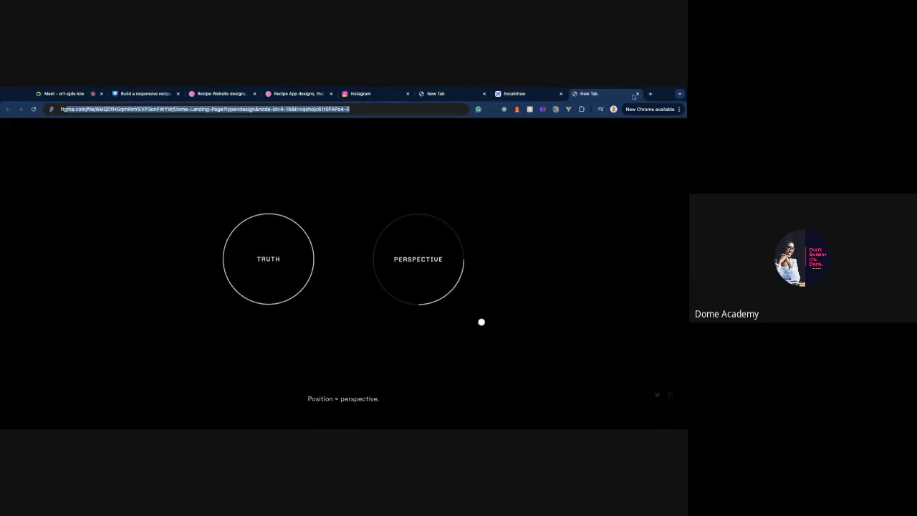
text(ma)
key(BackSpace)
text(.)
key(Delete)
key(Return)
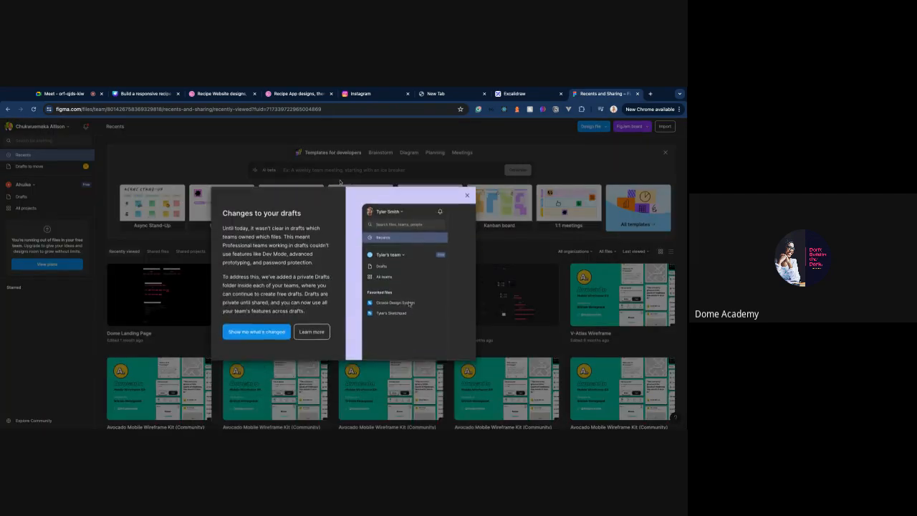
click(466, 196)
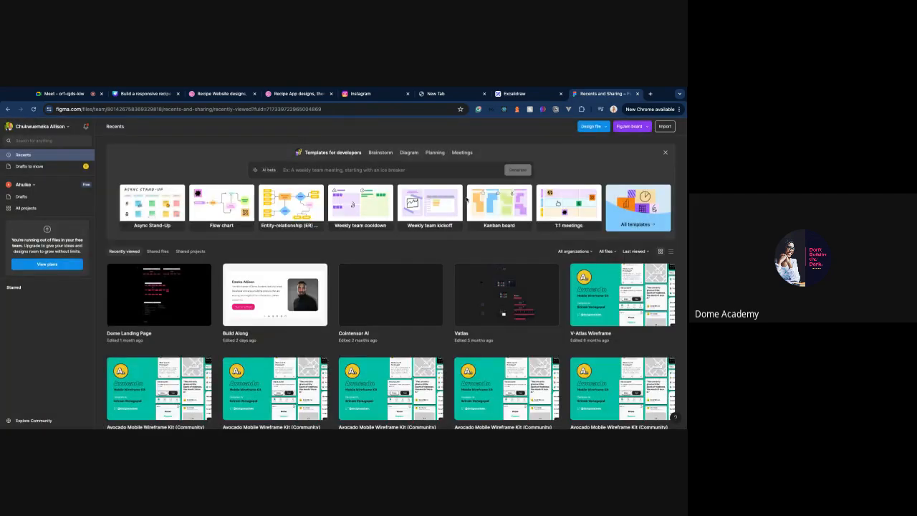
- Create a new FigJam board in Drafts and dismiss the FigJam AI and sections tips
click(630, 128)
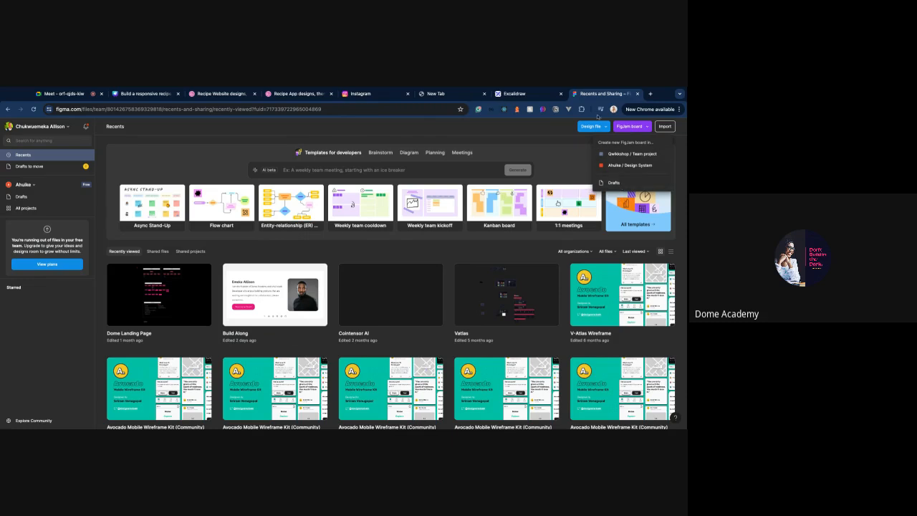
click(619, 184)
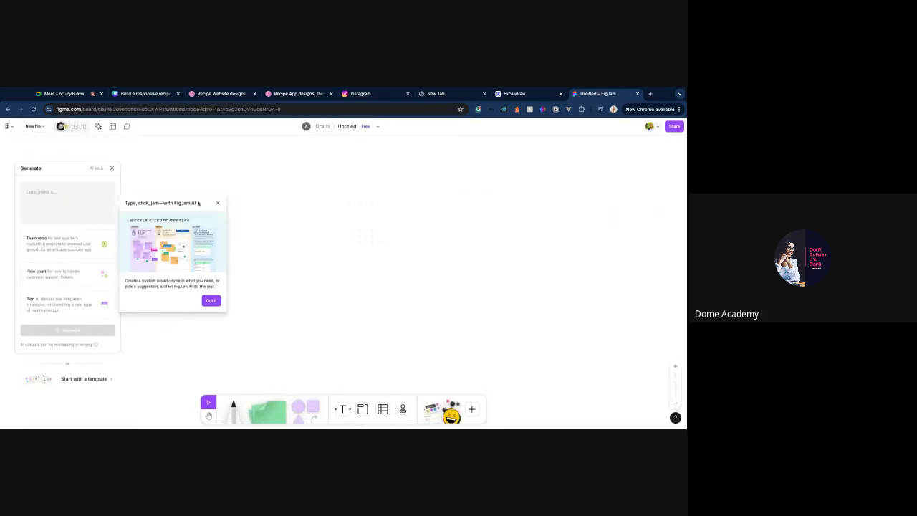
click(218, 204)
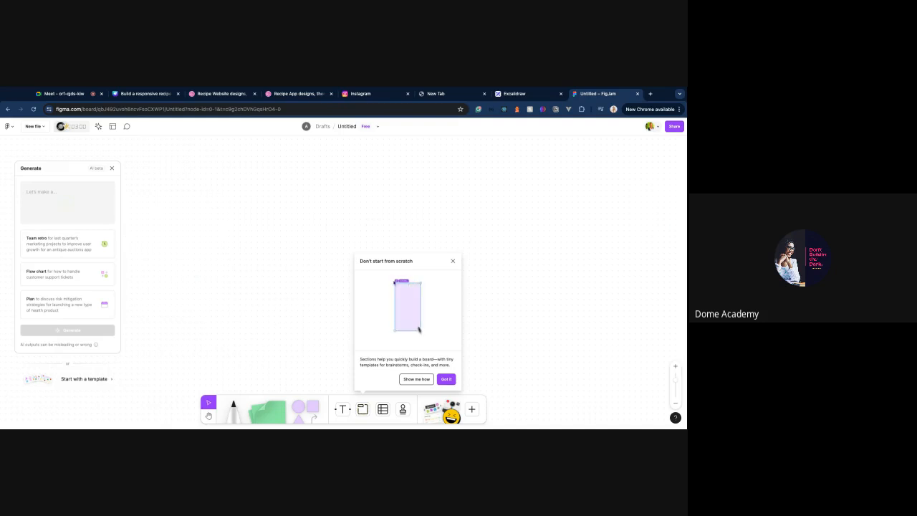
click(453, 262)
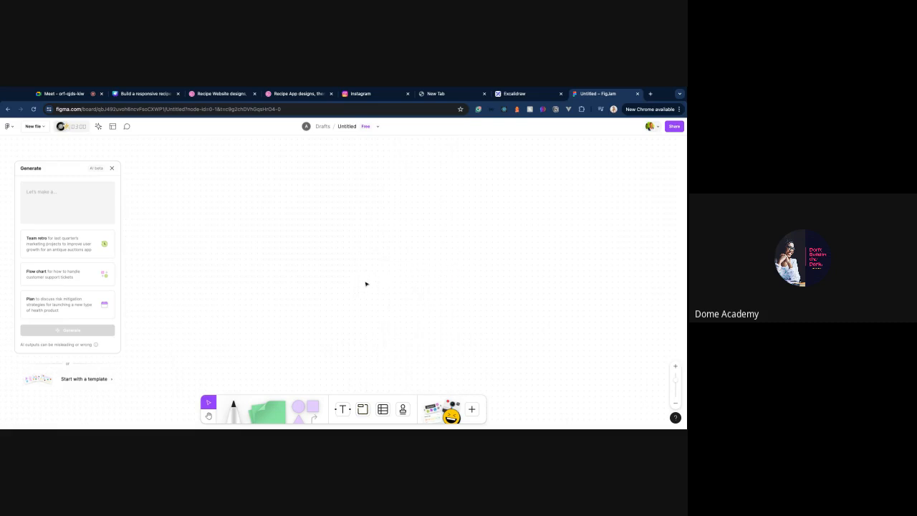
- Compare the Excalidraw canvas and its main menu with the blank FigJam board
click(530, 96)
scroll(450, 275, left, 3)
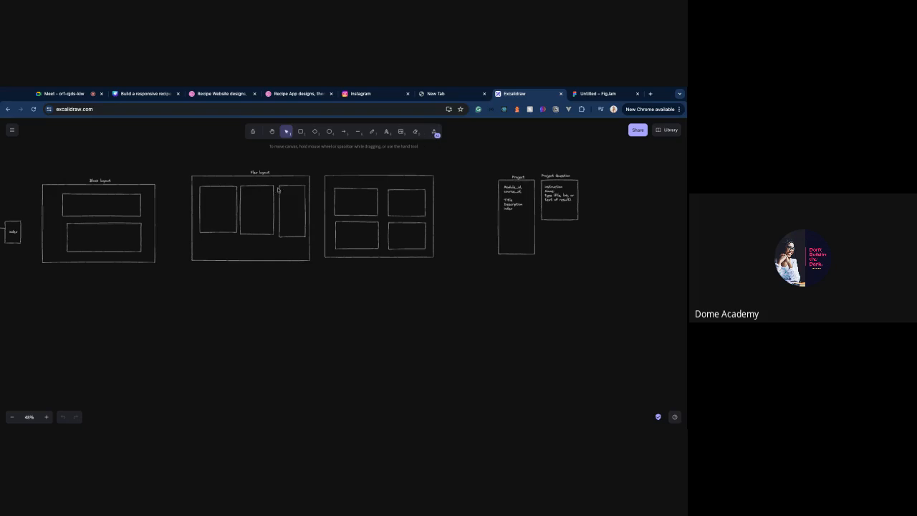
scroll(280, 190, left, 6)
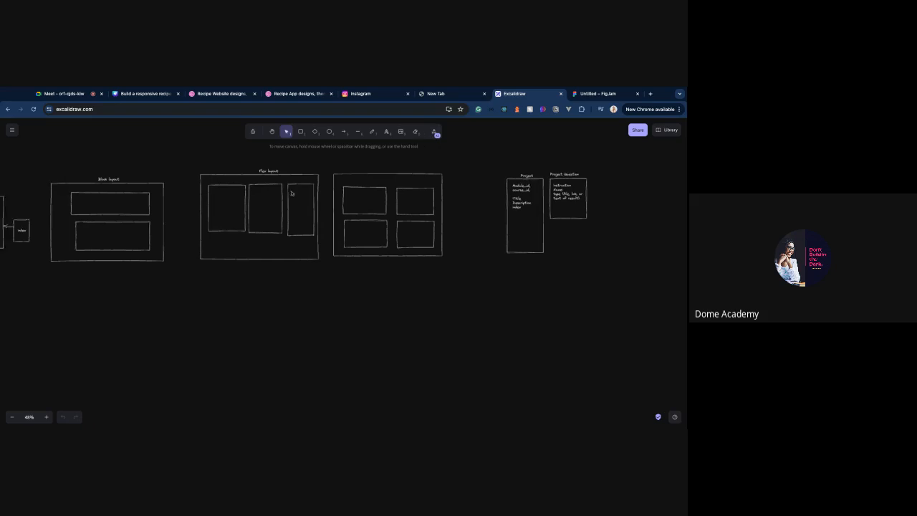
click(11, 130)
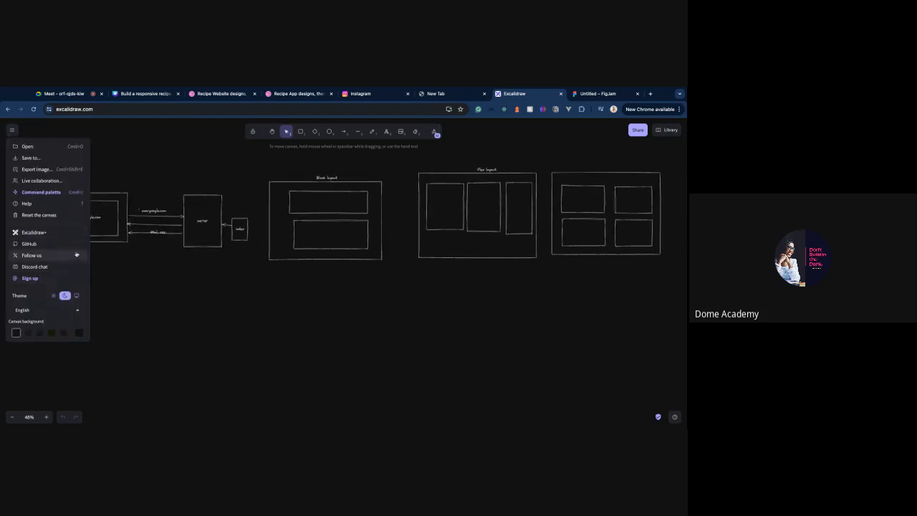
click(595, 94)
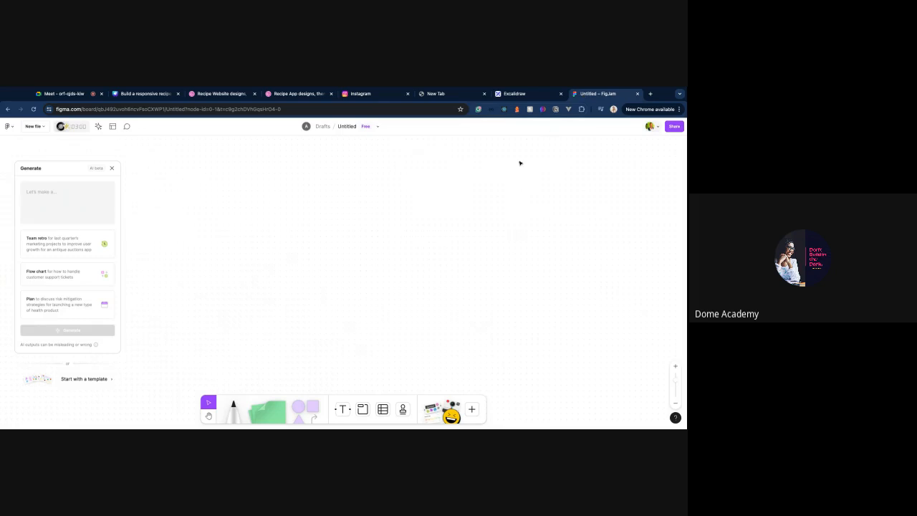
- Check the live poll in Google Meet and return to the Our Objectives slide in Canva
click(68, 96)
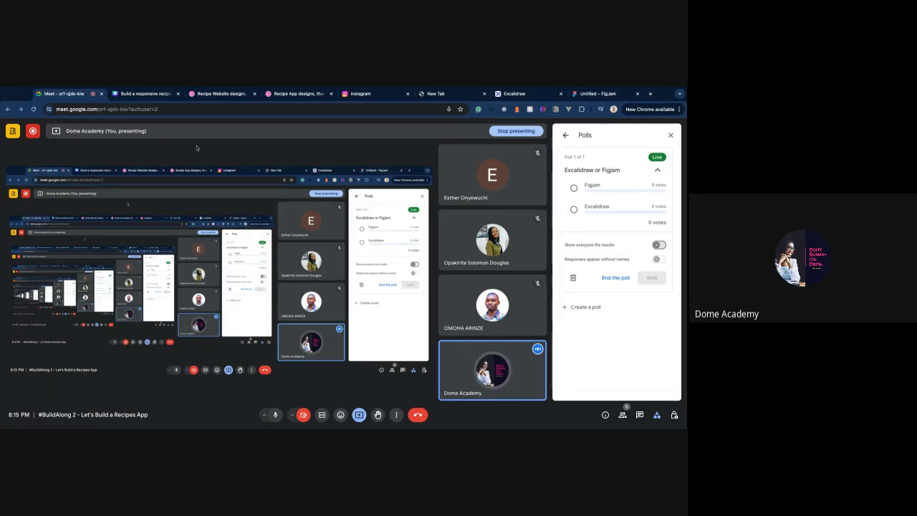
click(143, 96)
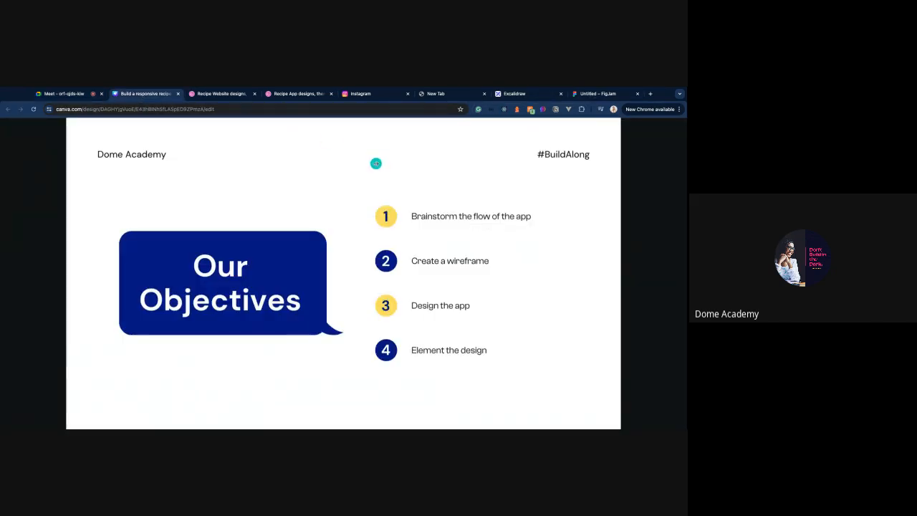
- Check the live poll, in-call messages and available activities in Google Meet, and close the side panel
click(525, 95)
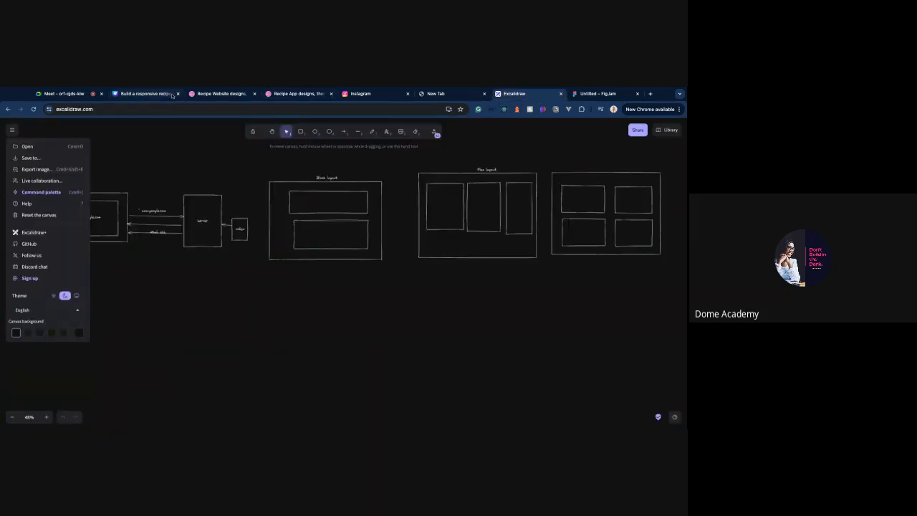
click(79, 98)
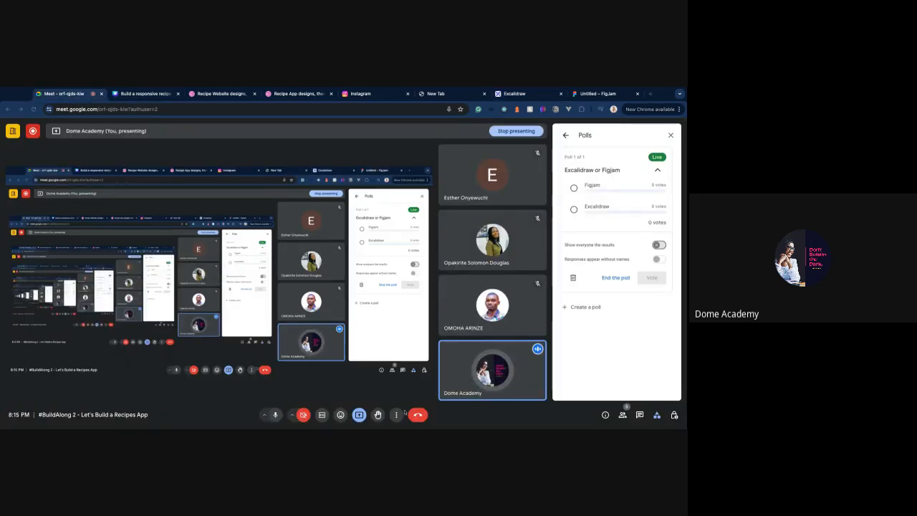
click(359, 415)
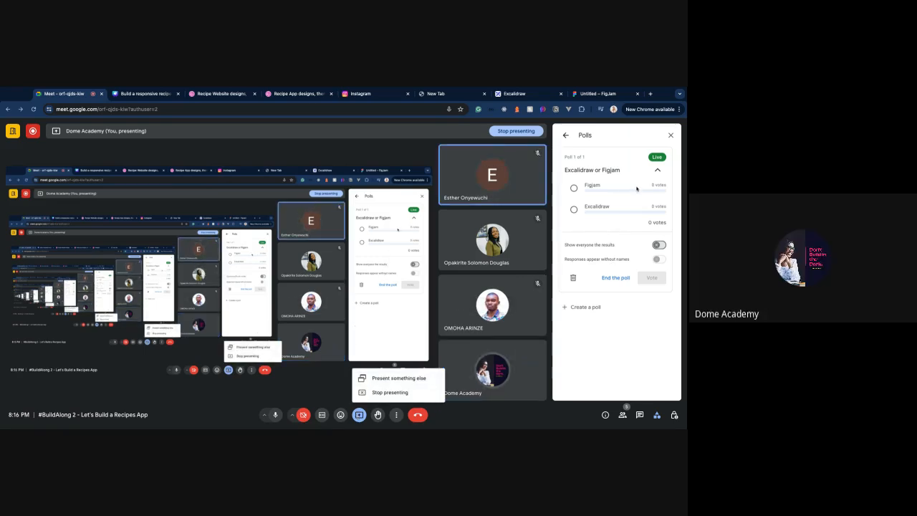
click(640, 414)
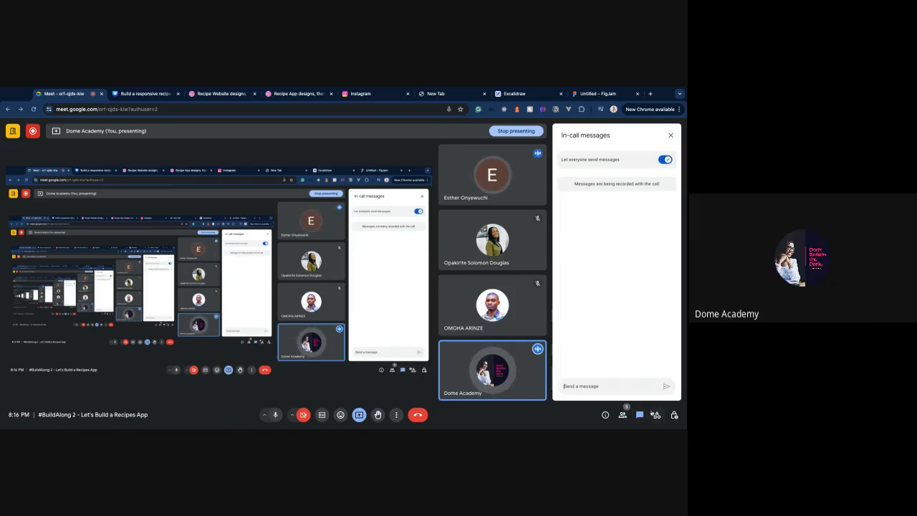
click(656, 415)
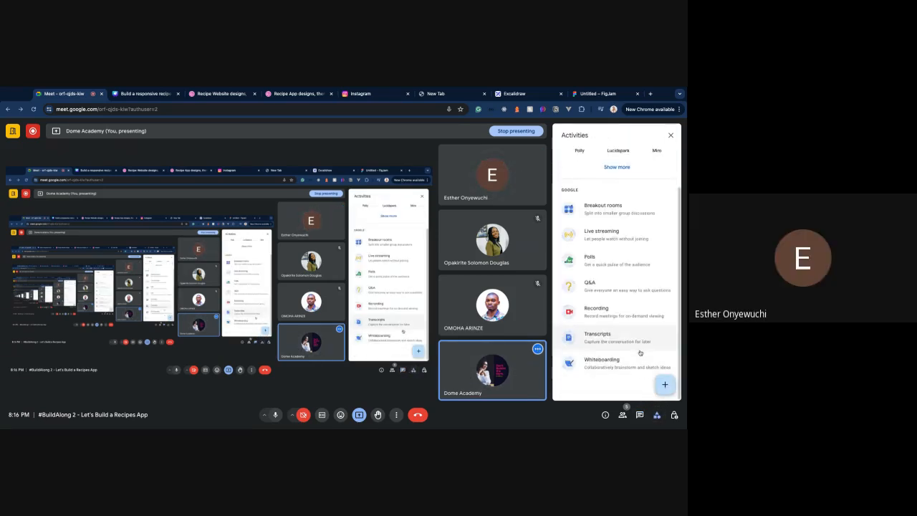
scroll(640, 353, up, 2)
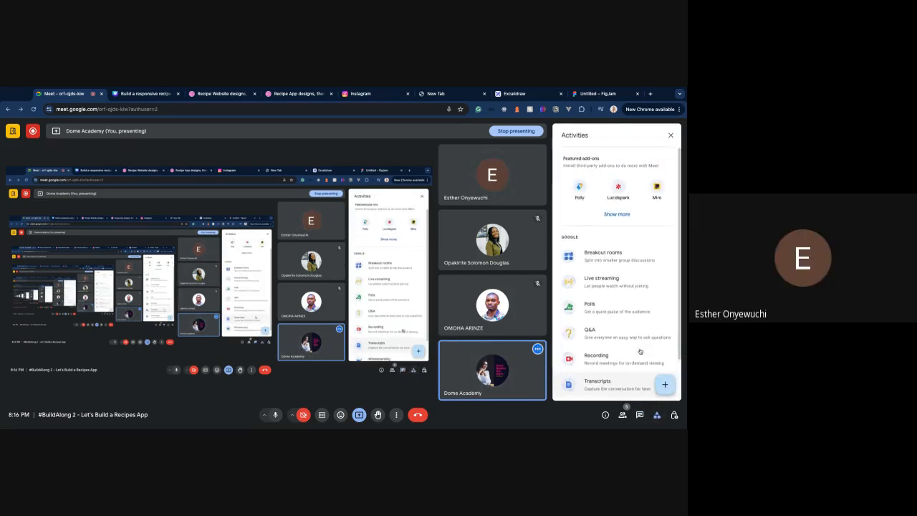
click(670, 136)
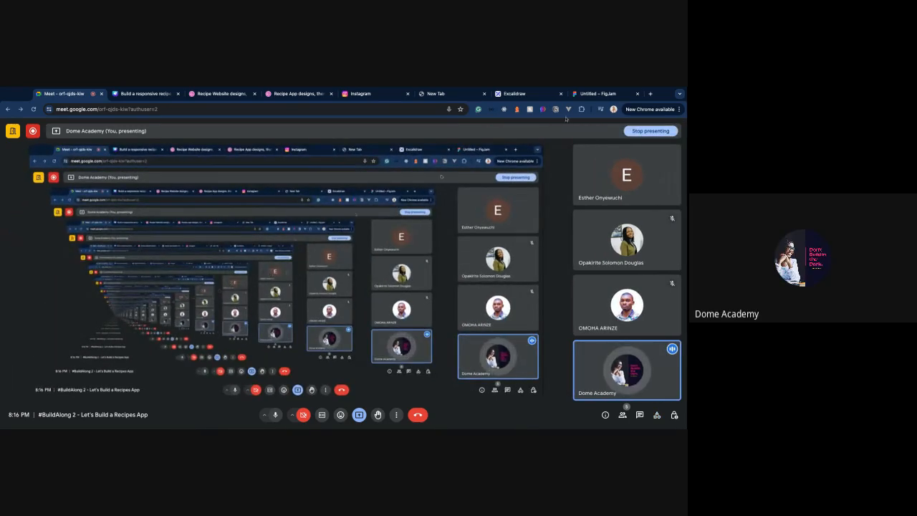
- Search the web for slido and open the host sign-up page from its Online Poll Maker page
click(650, 94)
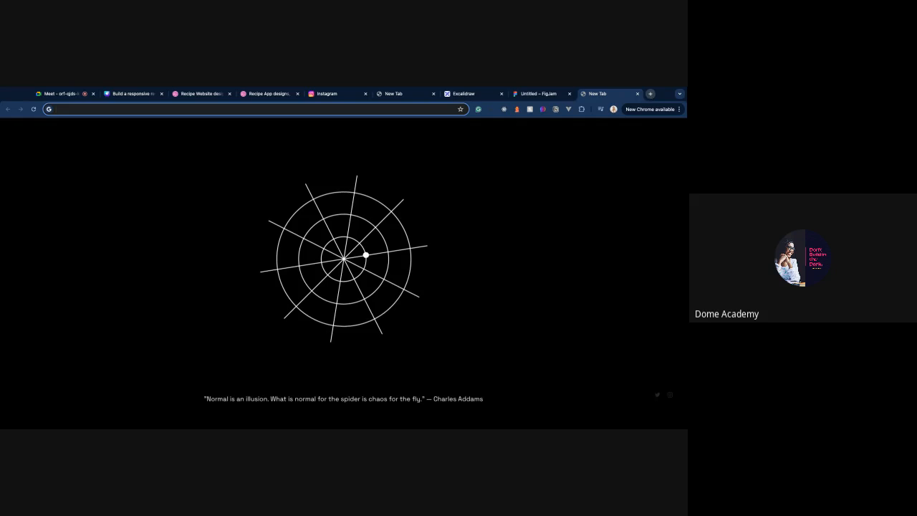
text(slido)
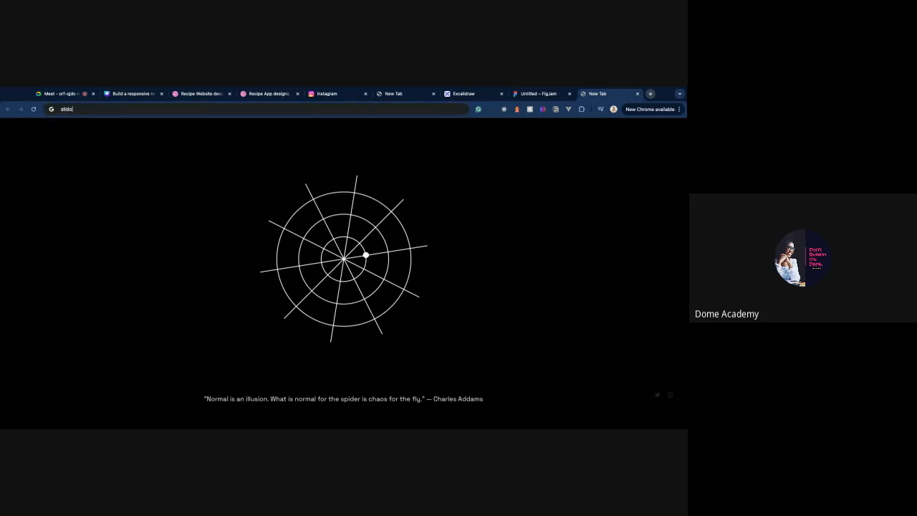
key(Return)
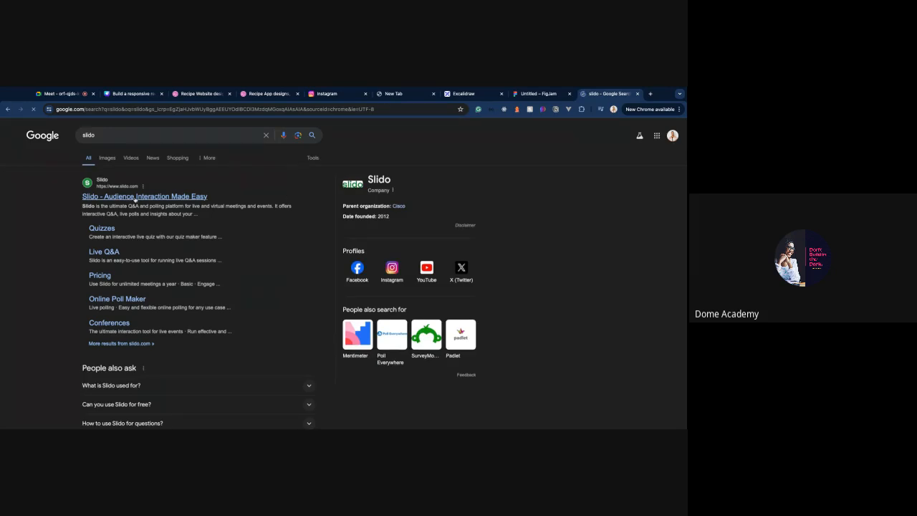
click(134, 197)
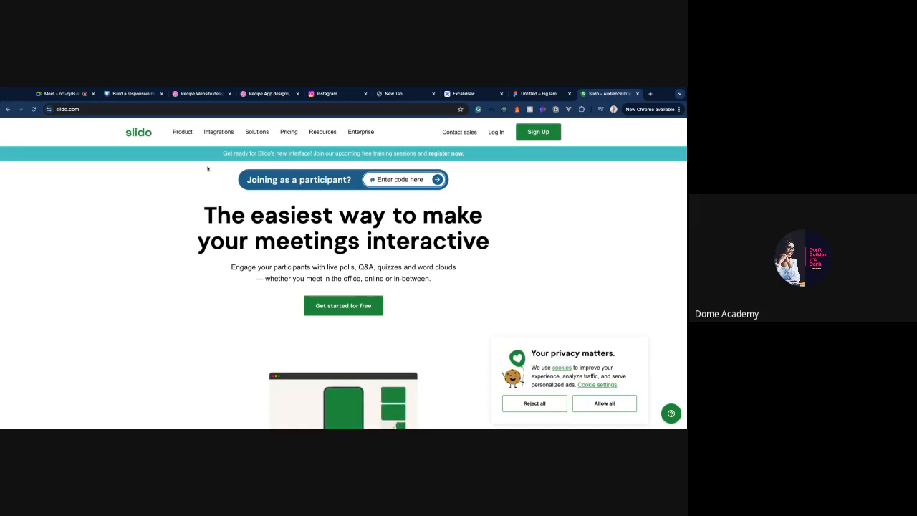
click(8, 108)
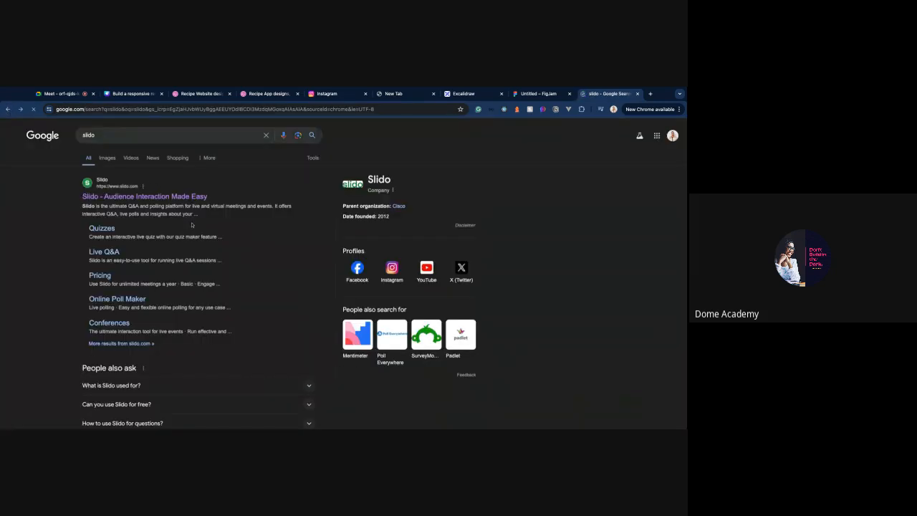
click(130, 300)
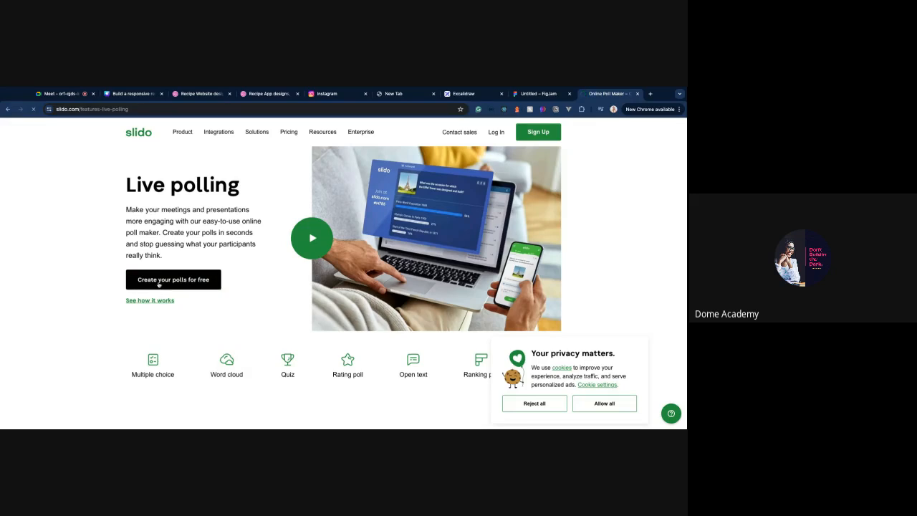
click(159, 283)
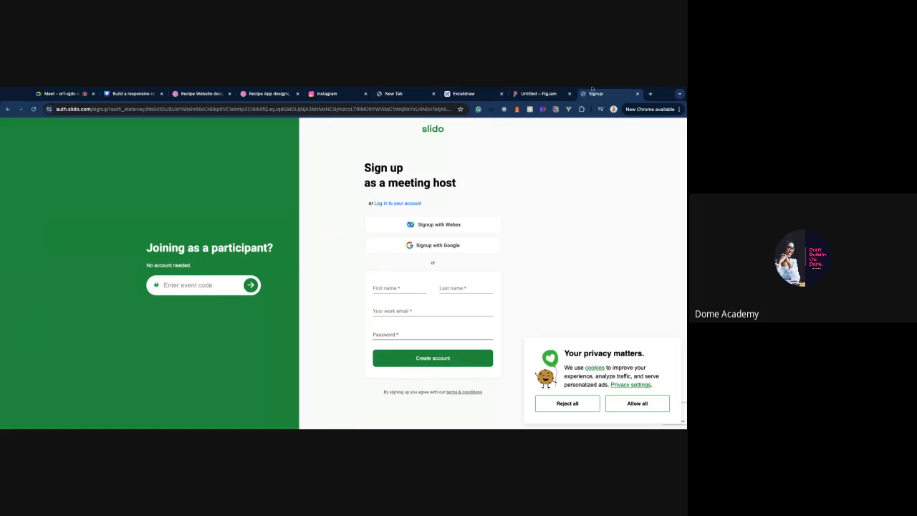
- Search the web for "poll maker" in a new browser tab
click(647, 94)
text(poll ma)
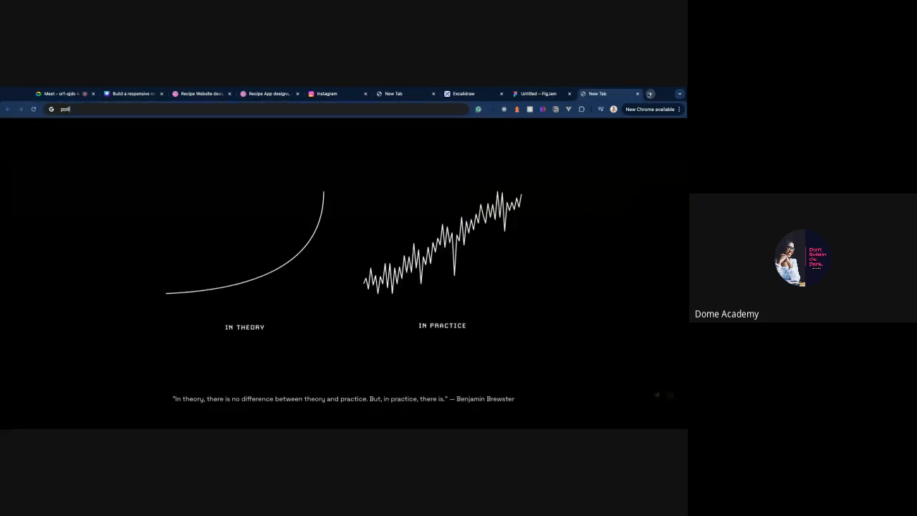
text(ker)
key(Return)
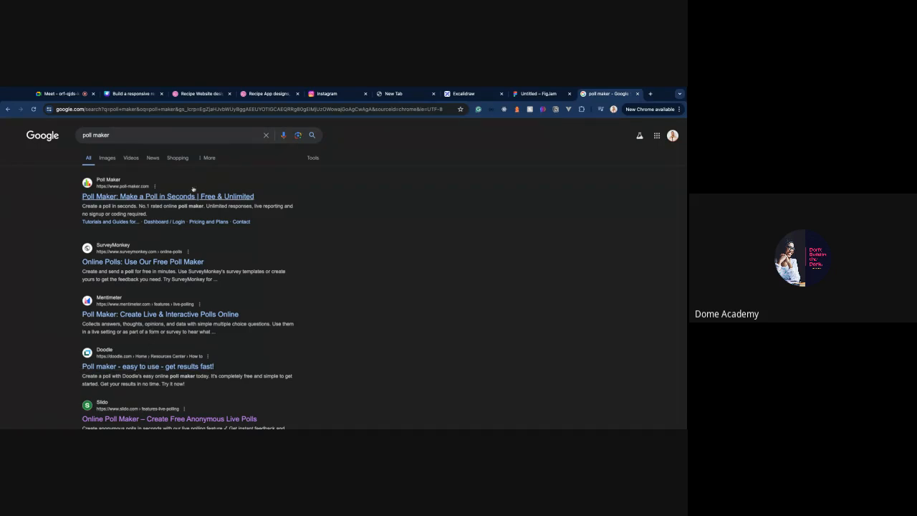
- Refine the web search to "free poll maker"
double_click(121, 135)
text(c)
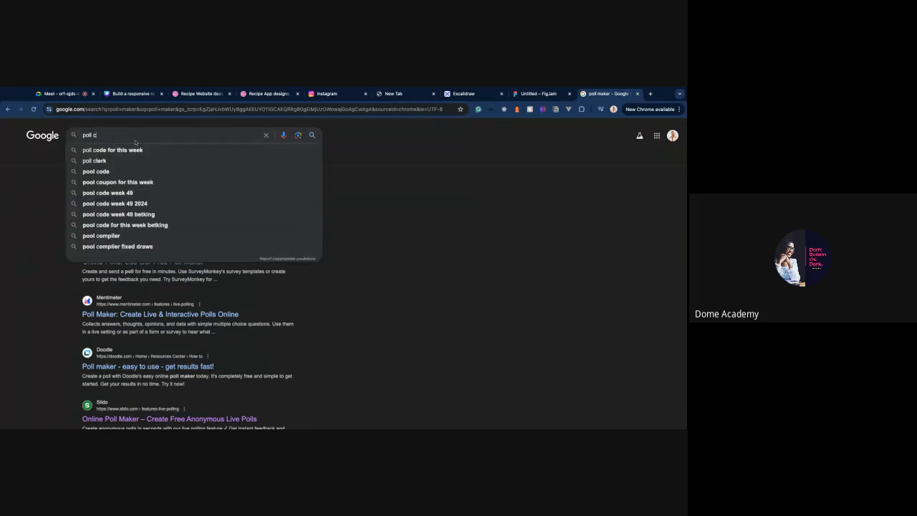
key(BackSpace)
text(ma)
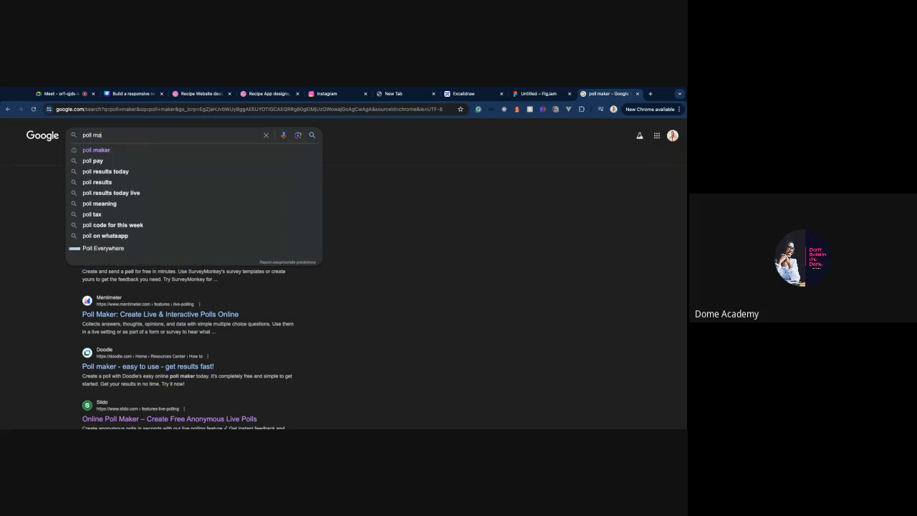
text(ke)
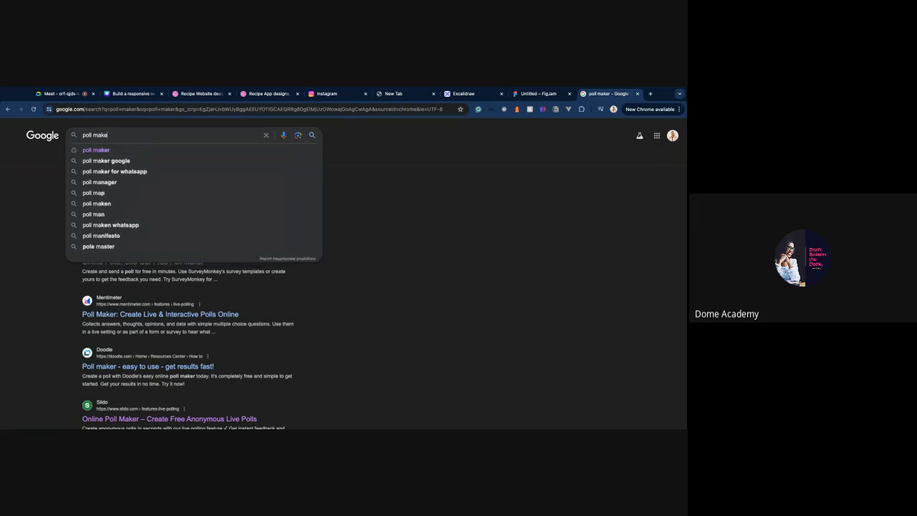
text(r)
key(Down)
key(Return)
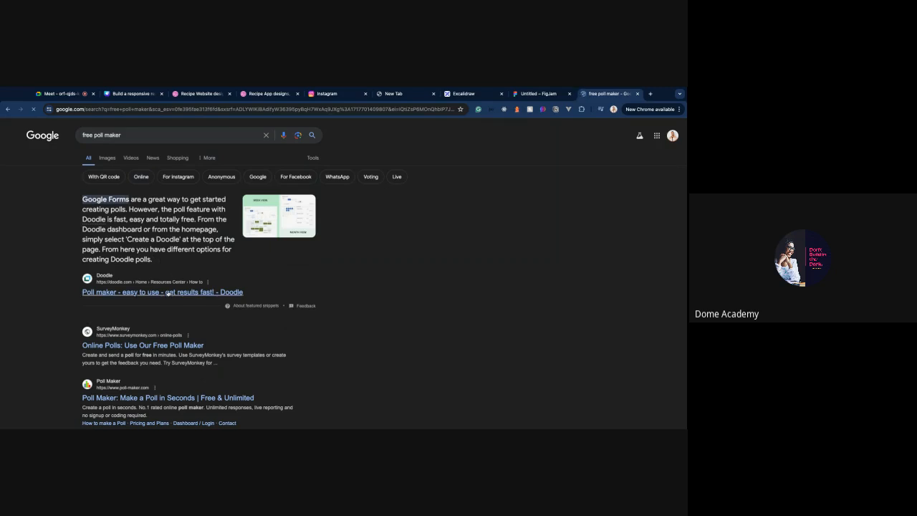
- Look at Doodle's poll maker article and its free trial page, close that tab and return to the Our Objectives slide in Canva
click(169, 293)
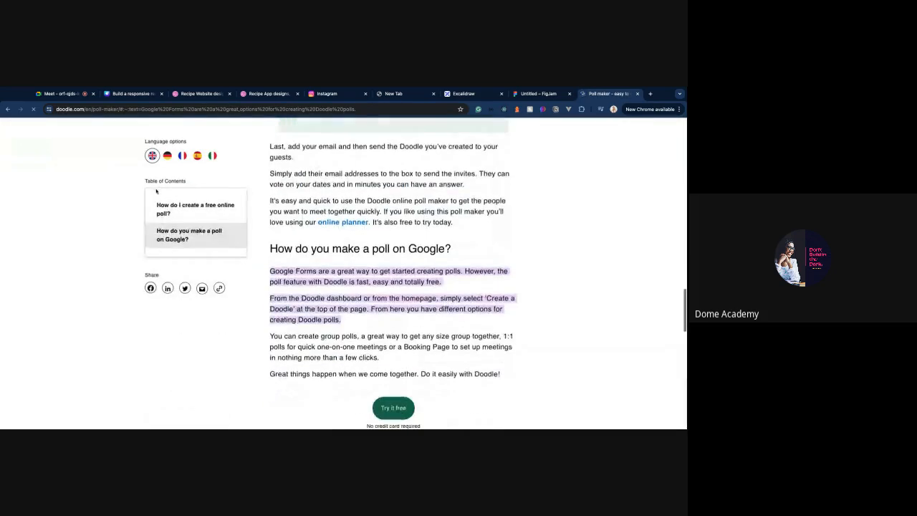
click(389, 408)
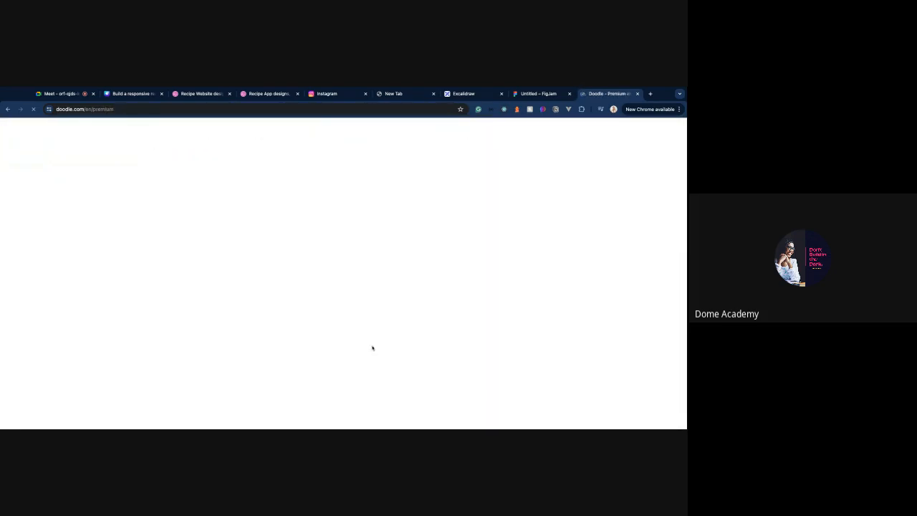
click(637, 93)
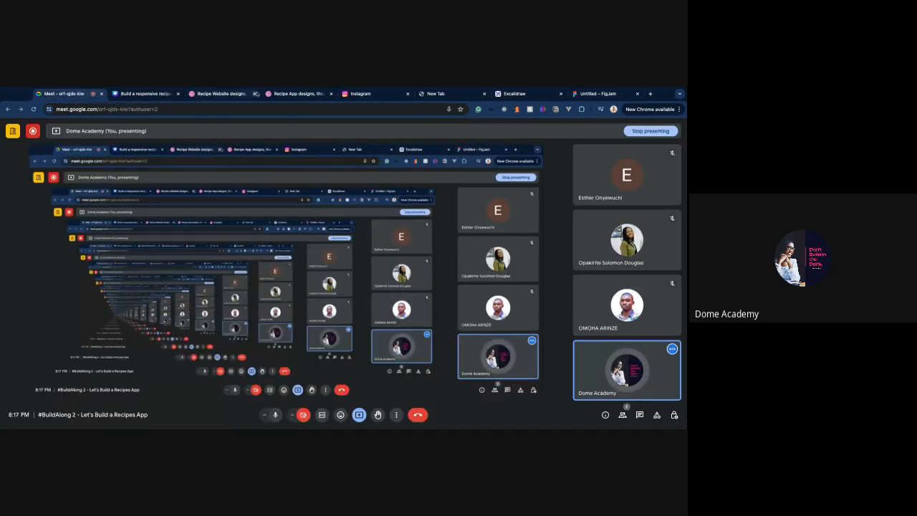
click(139, 94)
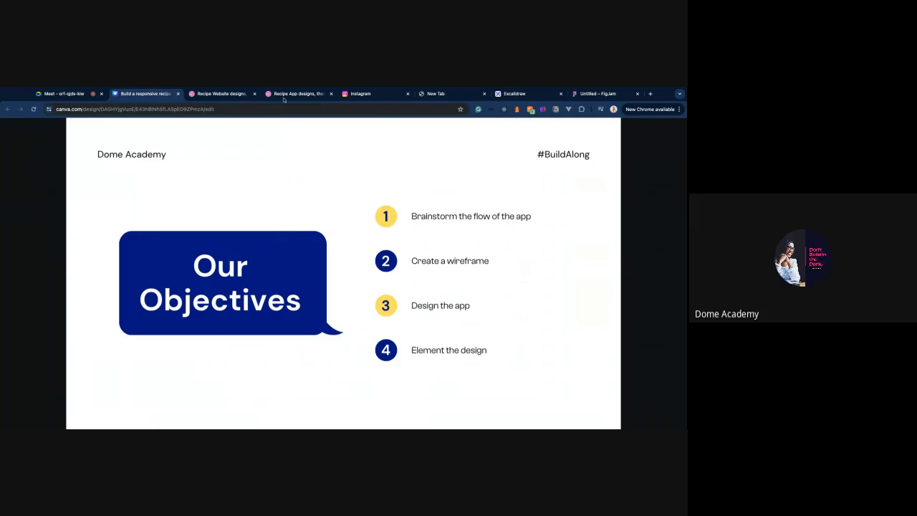
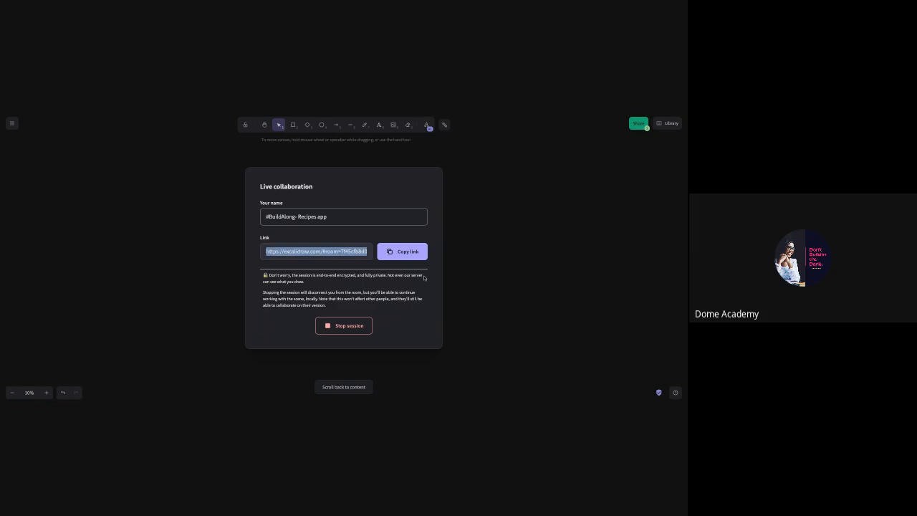
- Reopen the live collaboration settings in Excalidraw and copy the session link
click(465, 270)
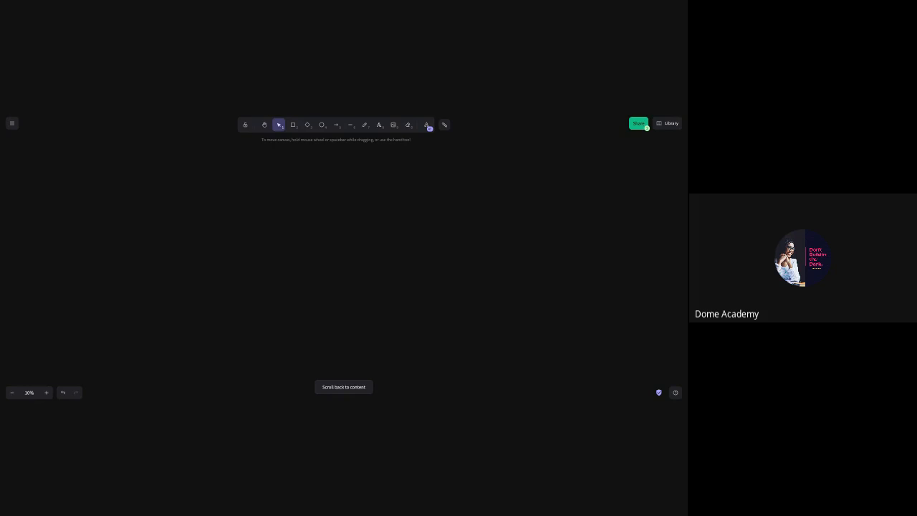
click(638, 124)
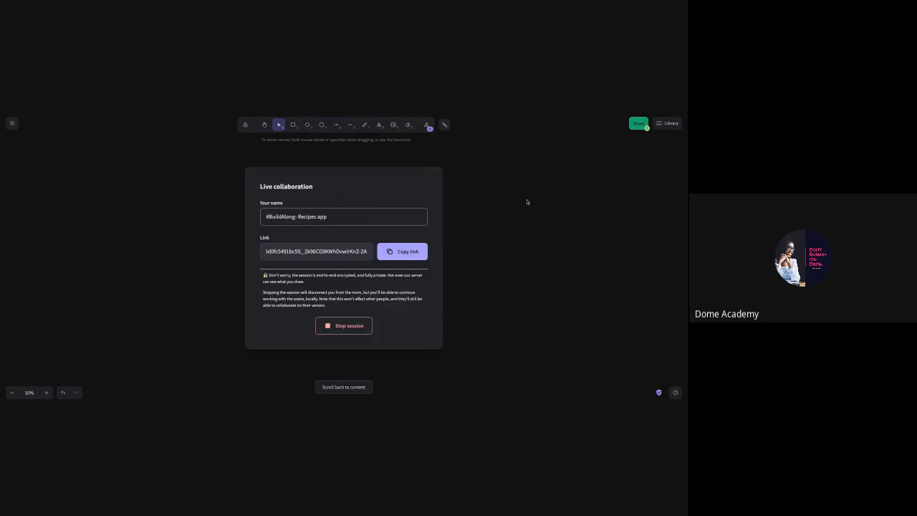
click(407, 254)
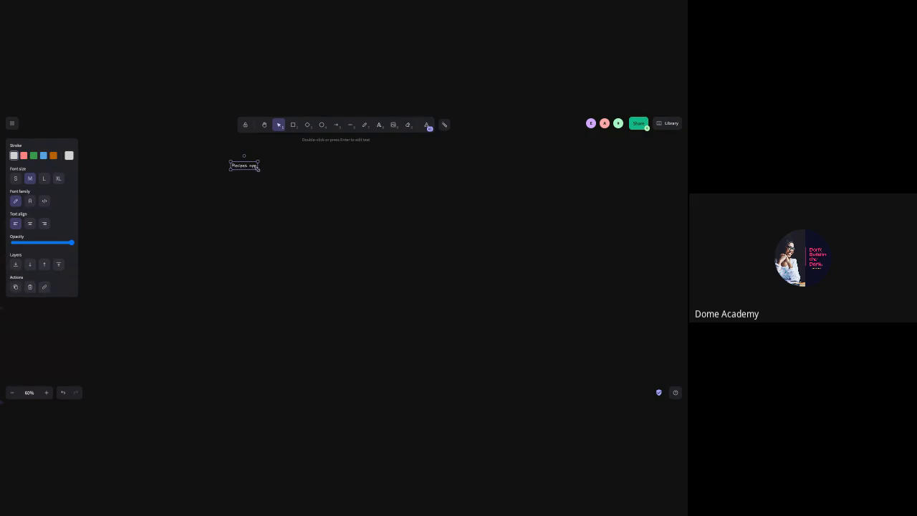
- Set the font size of the "Recipes app" text to XL
mouse_move(259, 170)
mouse_down()
mouse_move(278, 176)
mouse_move(257, 170)
mouse_up()
click(44, 179)
click(57, 180)
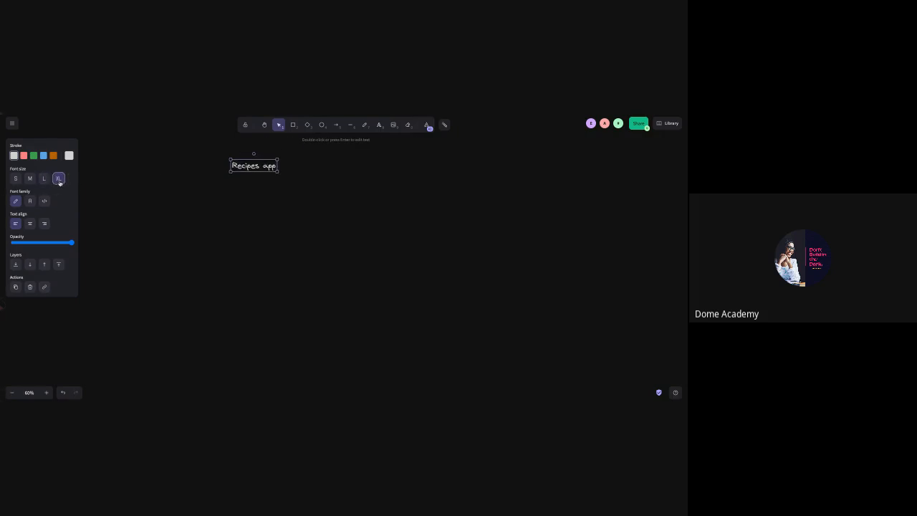
- Move the "Recipes app" title to the upper centre of the canvas and scale it up further
click(195, 178)
click(262, 164)
drag(256, 162, 372, 167)
click(420, 191)
click(376, 169)
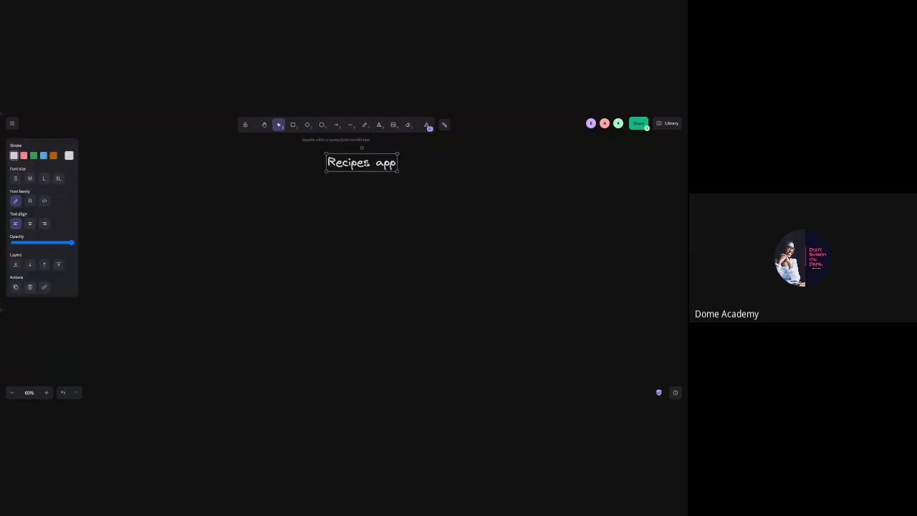
- Draw a large rectangle with sharp edges below and left of the "Recipes app" title and shift it slightly down
click(379, 125)
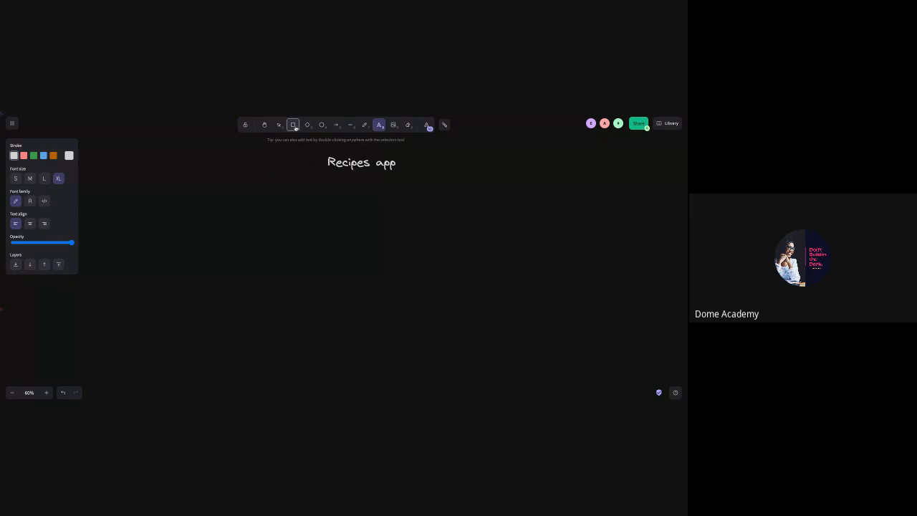
click(293, 126)
drag(238, 189, 347, 316)
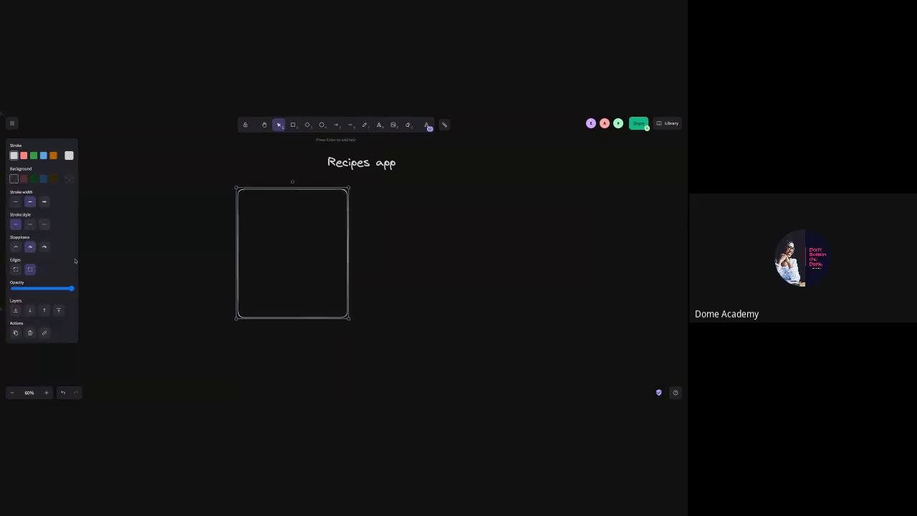
click(16, 271)
click(301, 287)
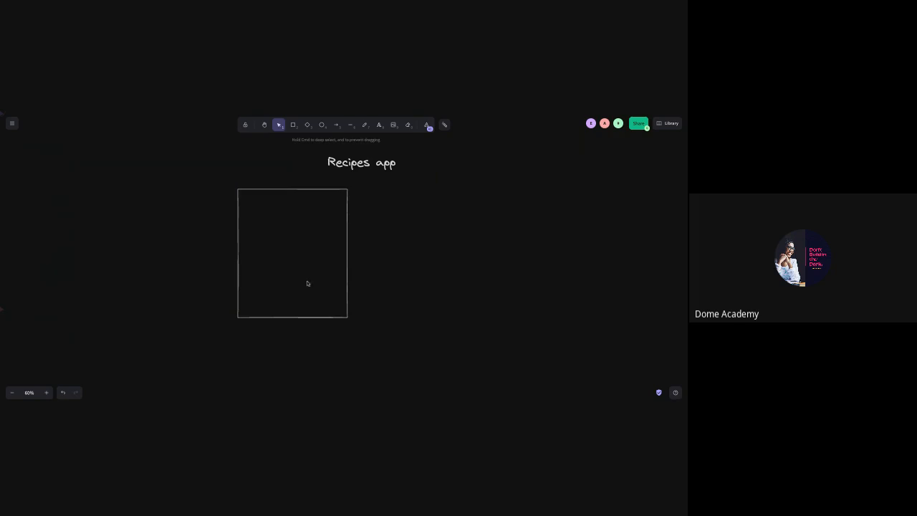
drag(323, 316, 324, 320)
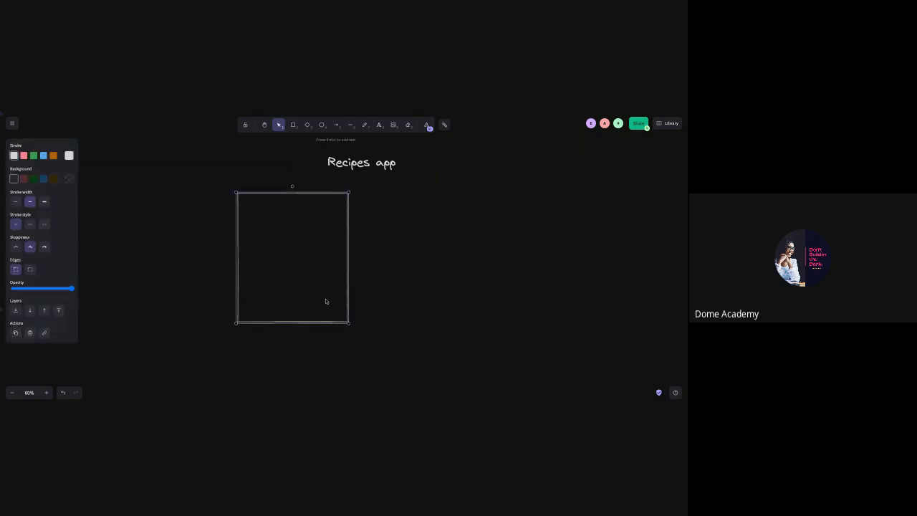
- Add a text element containing a dash near the upper-left corner inside the rectangle
click(379, 124)
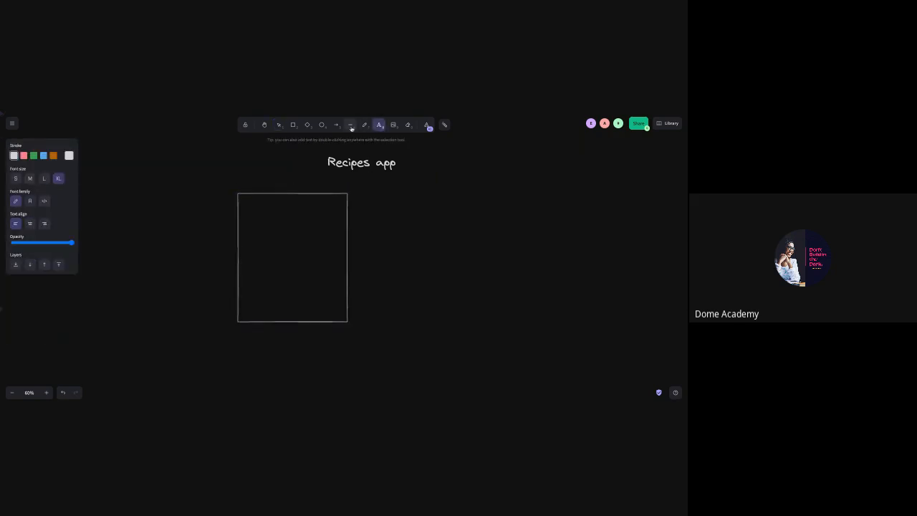
click(258, 215)
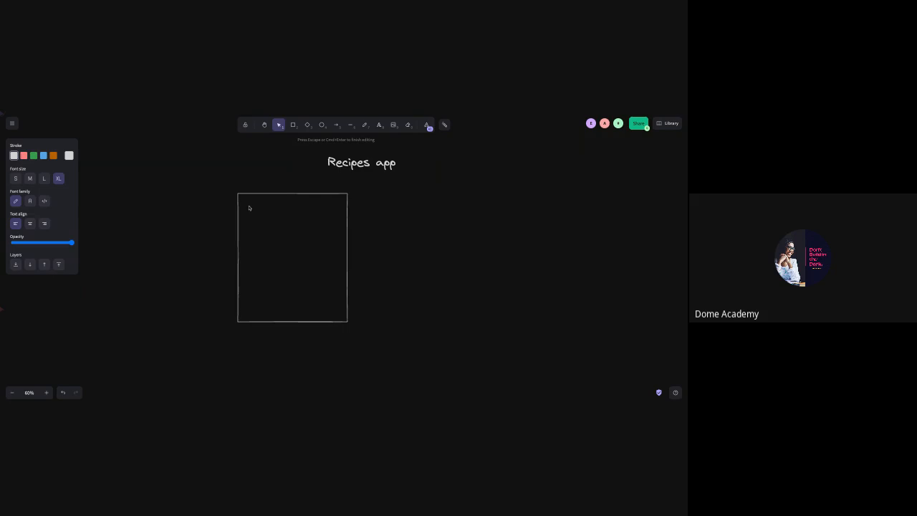
click(250, 209)
click(381, 127)
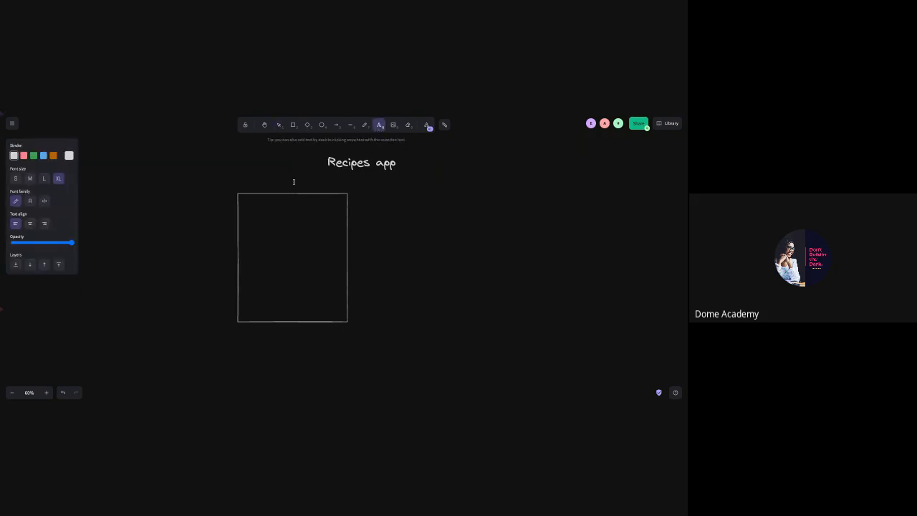
click(254, 197)
text(-)
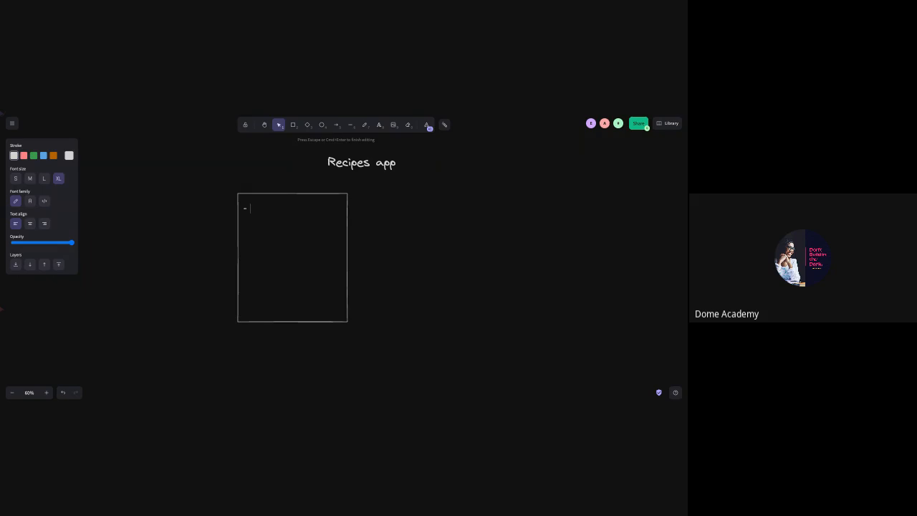
key(Escape)
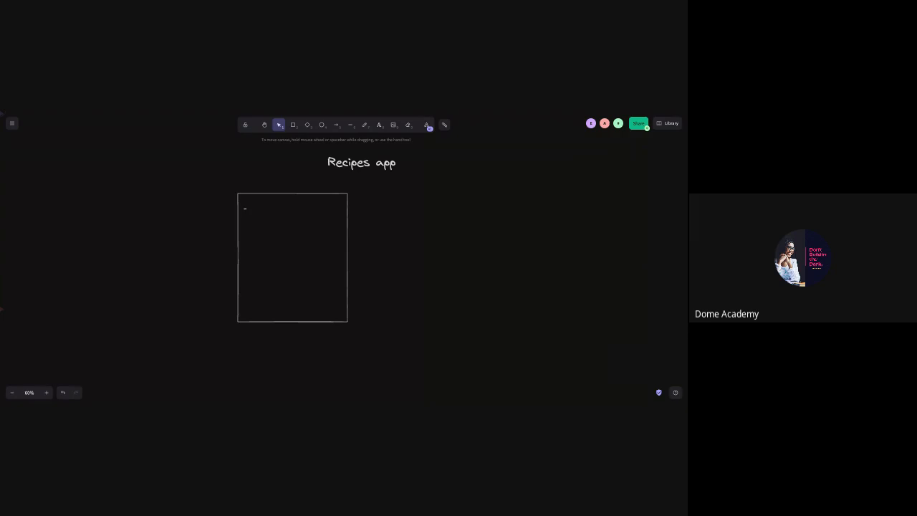
double_click(257, 212)
double_click(252, 208)
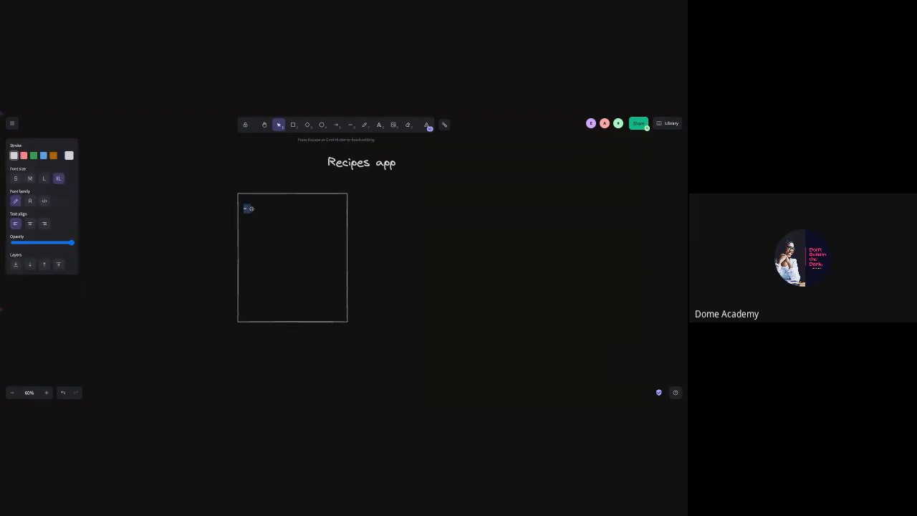
key(Escape)
double_click(249, 209)
double_click(249, 209)
click(249, 209)
click(59, 113)
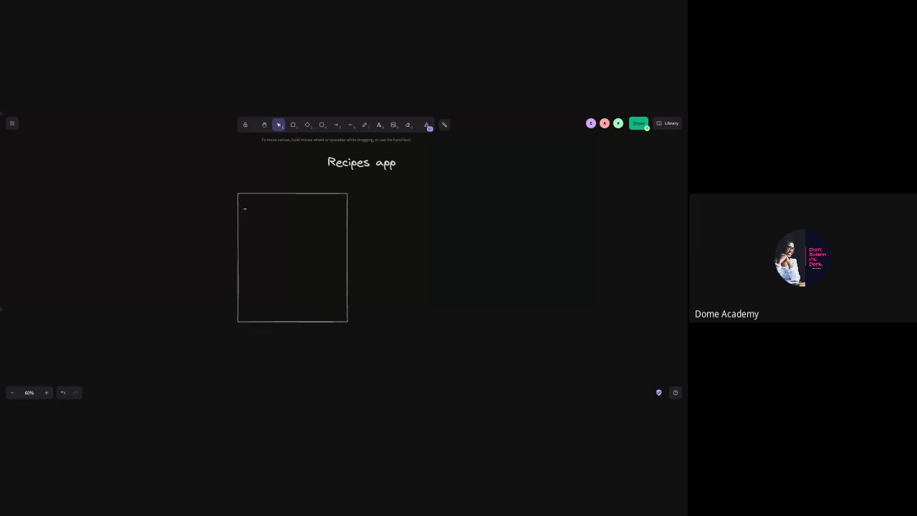
double_click(256, 212)
double_click(250, 208)
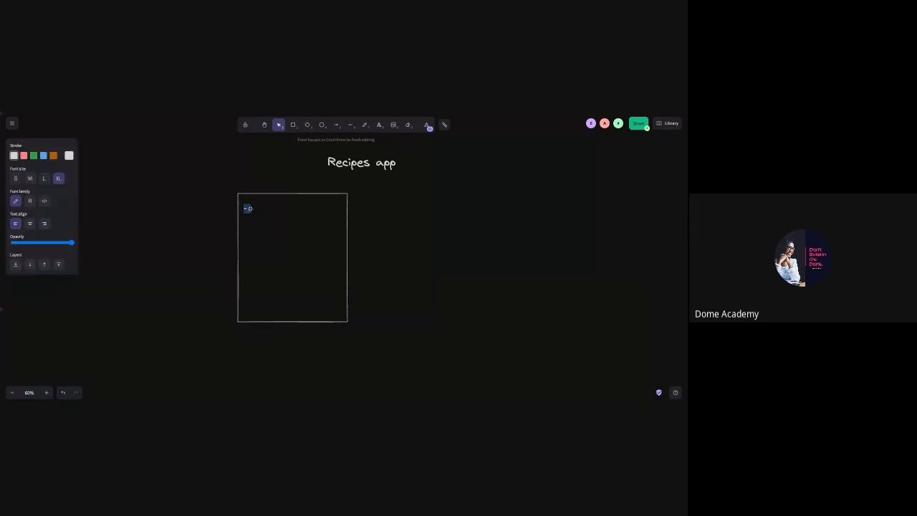
click(250, 208)
key(Escape)
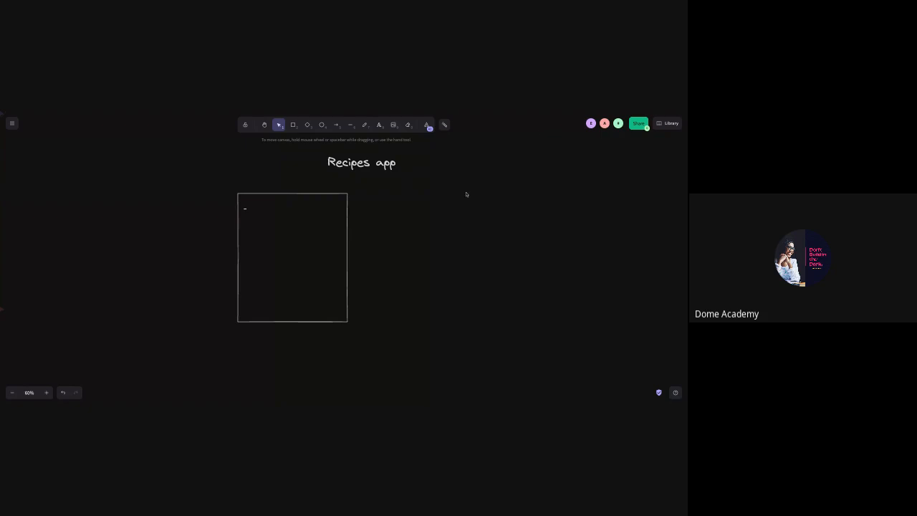
- Delete the dash text from inside the rectangle
click(255, 210)
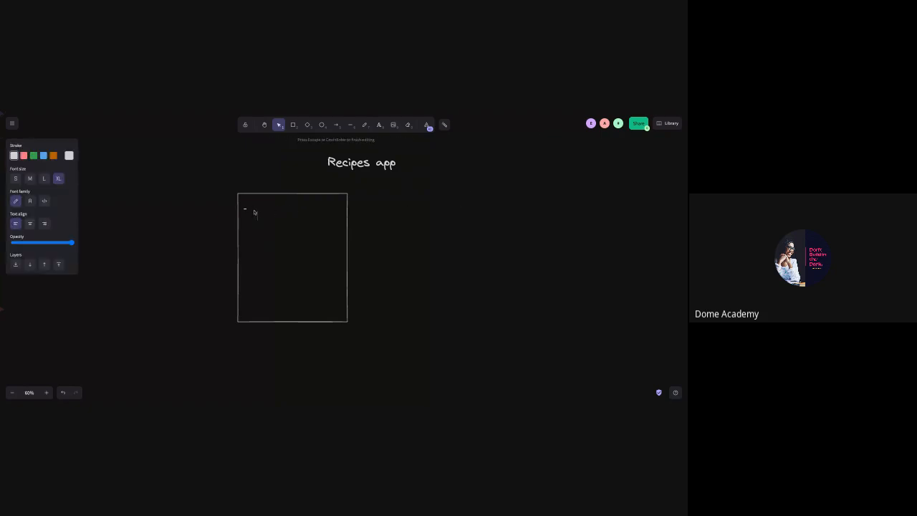
double_click(250, 209)
key(Escape)
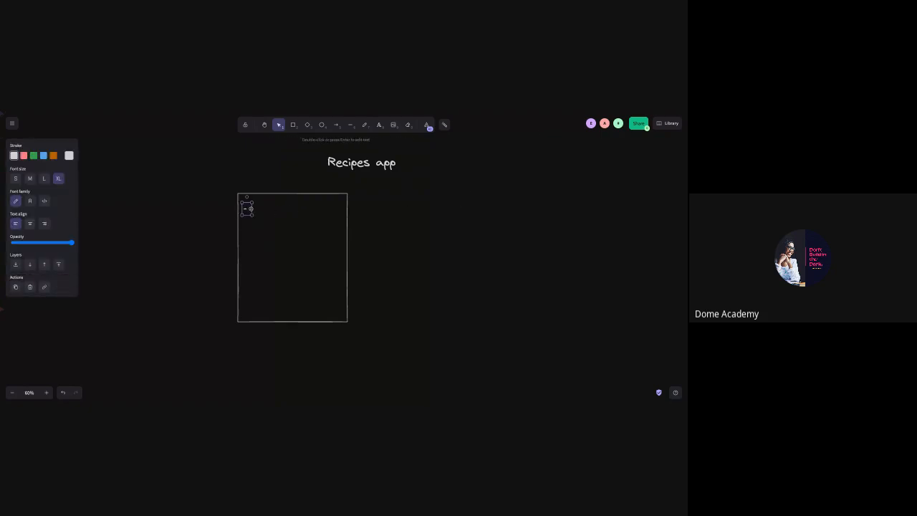
key(BackSpace)
key(ctrl+z)
key(Delete)
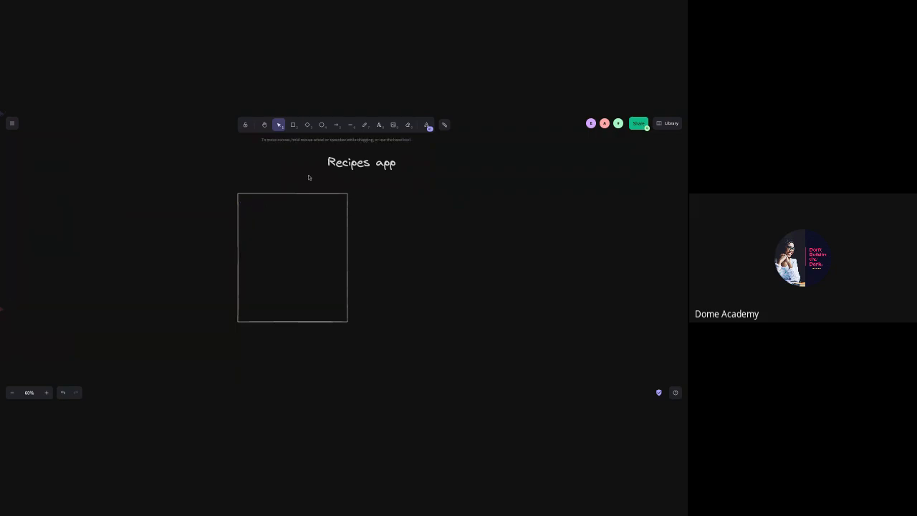
- Place a new text element containing a dash inside the rectangle, near its upper-left corner
click(379, 125)
click(245, 207)
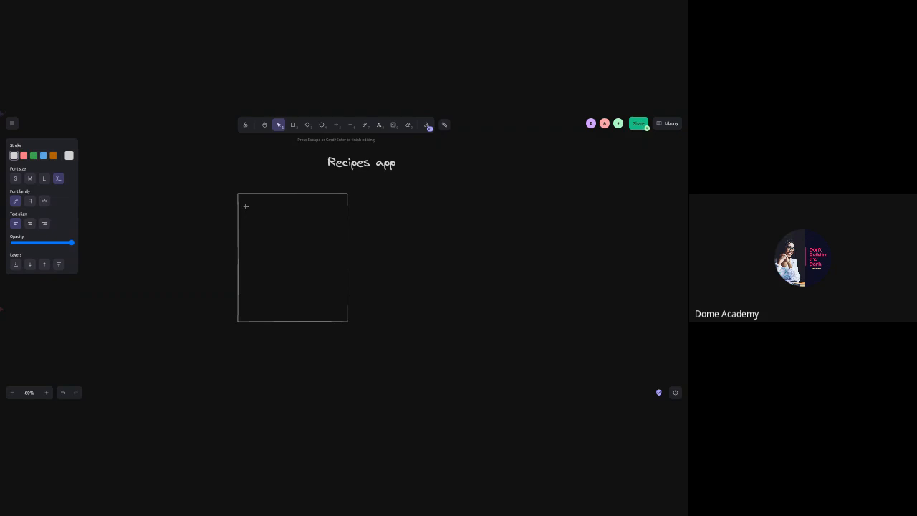
text(-)
key(Escape)
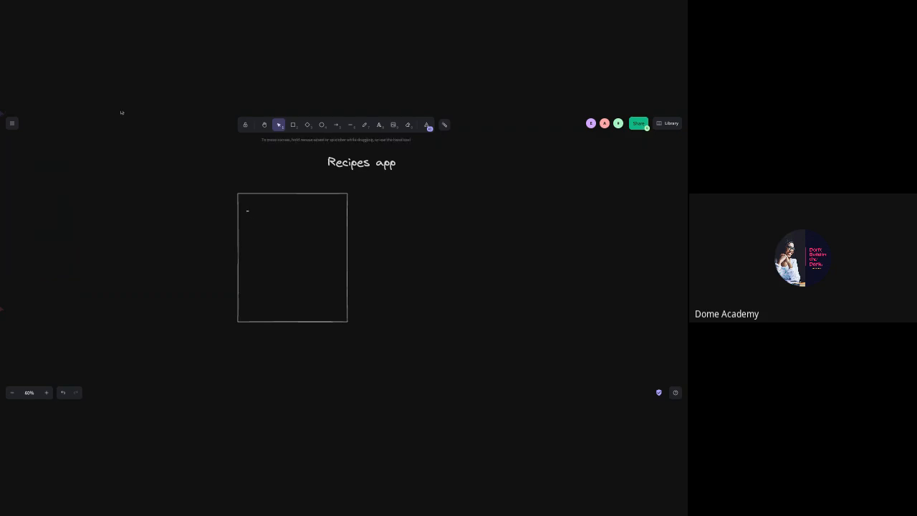
- Edit the dash text inside the rectangle and enter the heading "Project requirements"
click(251, 209)
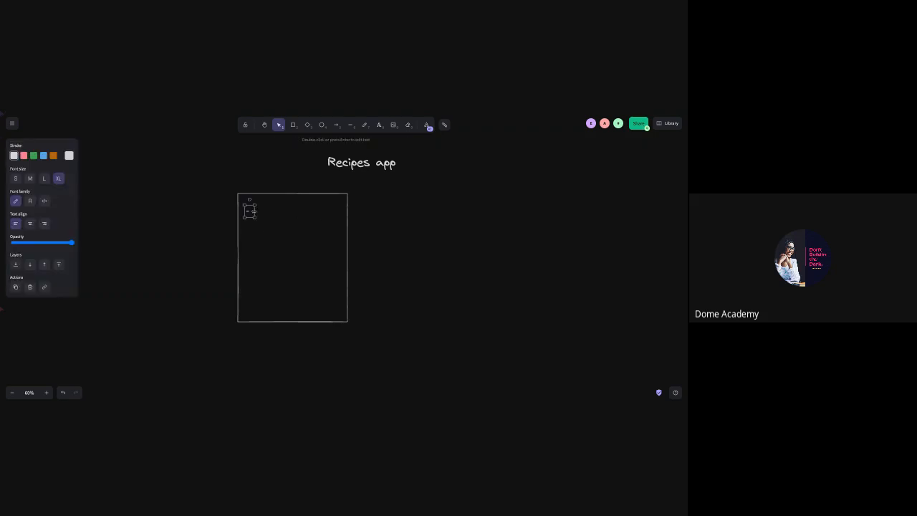
double_click(254, 211)
click(254, 211)
double_click(248, 212)
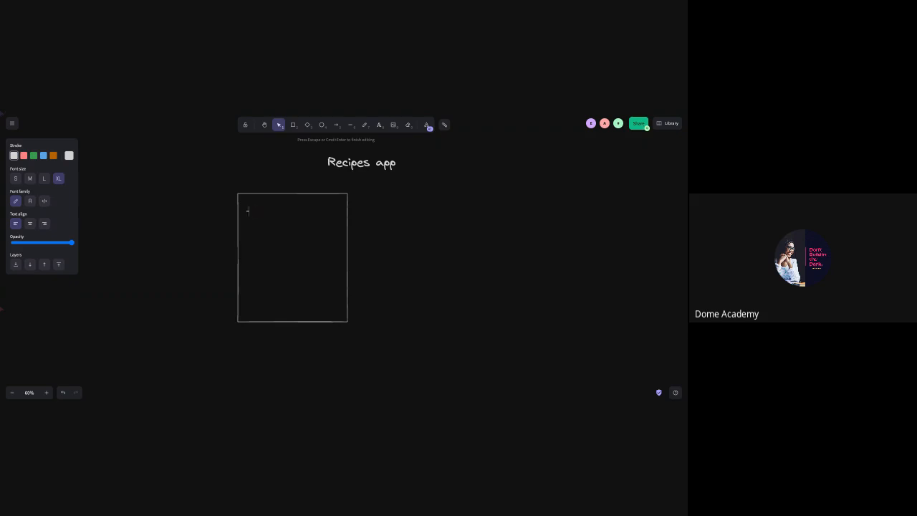
text(Pro)
text(ject)
text( requ)
text(irements )
- Add the first list item "- Landing page" under the "Project requirements" heading, with a blank line between them
text(-)
text( Landing)
text( page)
key(Return)
- Add the list item "- Page contains different recipe choices", breaking the line before "recipe" to fit the rectangle
text(-)
text( Pa)
text(ge o)
text( contains)
text( d)
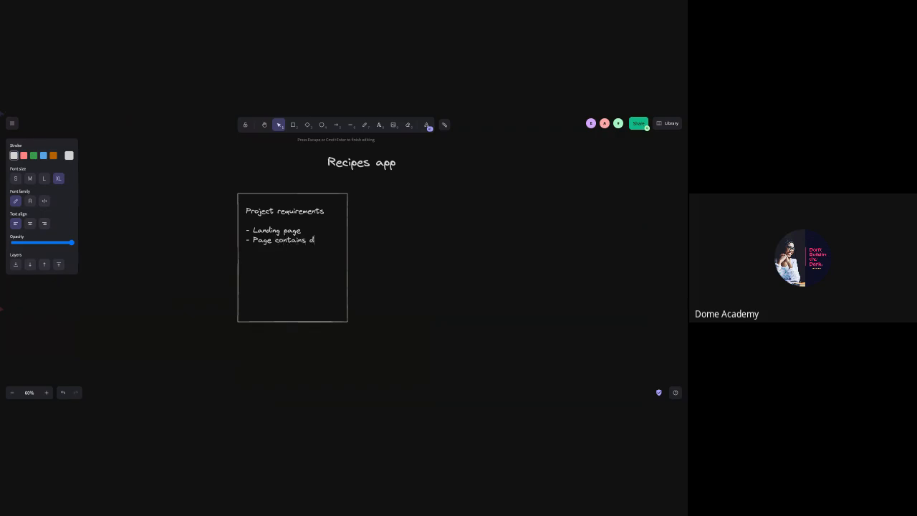
text(ifferent recipe)
key(BackSpace)
key(BackSpace)
key(BackSpace)
key(BackSpace)
key(BackSpace)
key(BackSpace)
text(recipe)
text( choic)
text(es)
- Add the list item "- Page that has the details of a particular recipe" below the recipe choices item
text(- Pa)
key(BackSpace)
key(BackSpace)
text(Page)
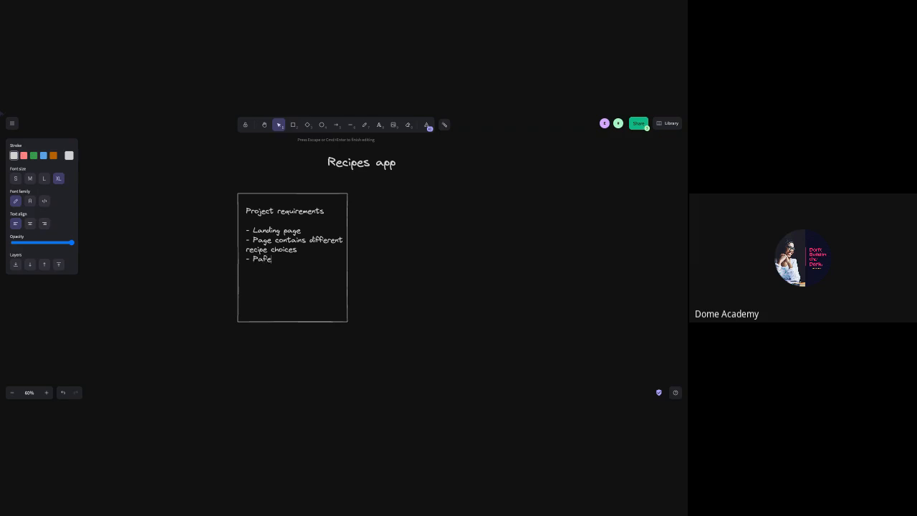
key(BackSpace)
text(e that has the details)
key(BackSpace)
key(BackSpace)
key(BackSpace)
key(BackSpace)
key(BackSpace)
key(BackSpace)
key(BackSpace)
text(details of a par)
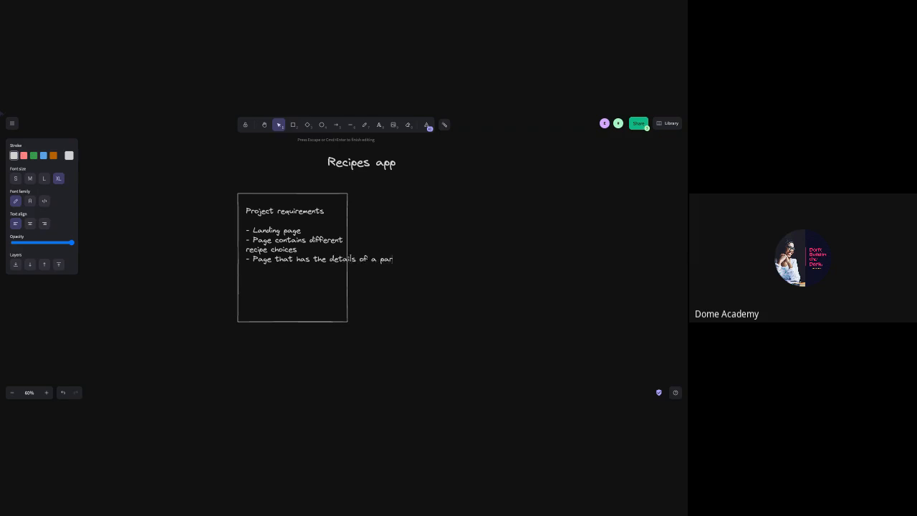
text(ticular recipe)
- Break the last list item before "details" and before "recipe" so it fits inside the rectangle
click(330, 260)
key(Return)
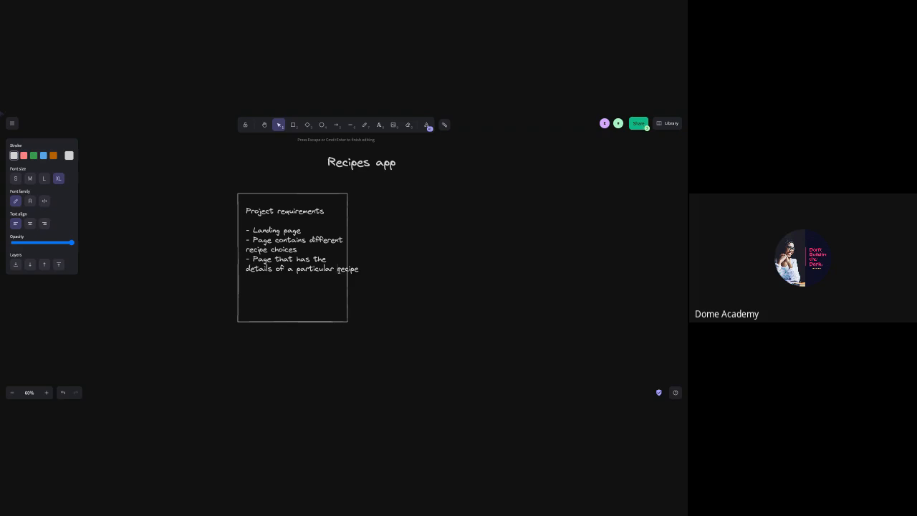
click(338, 270)
key(Return)
text(- Content)
key(BackSpace)
key(BackSpace)
key(BackSpace)
key(BackSpace)
key(BackSpace)
key(BackSpace)
key(BackSpace)
key(BackSpace)
key(BackSpace)
click(374, 263)
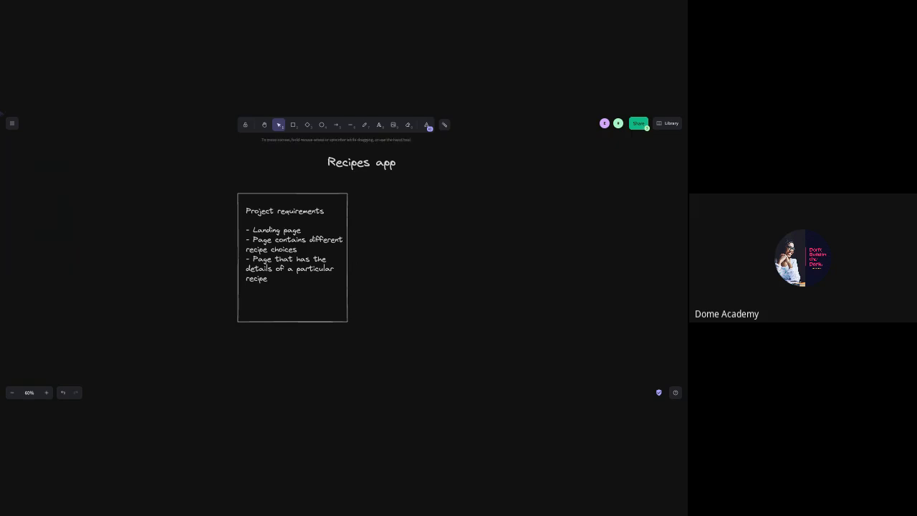
click(290, 234)
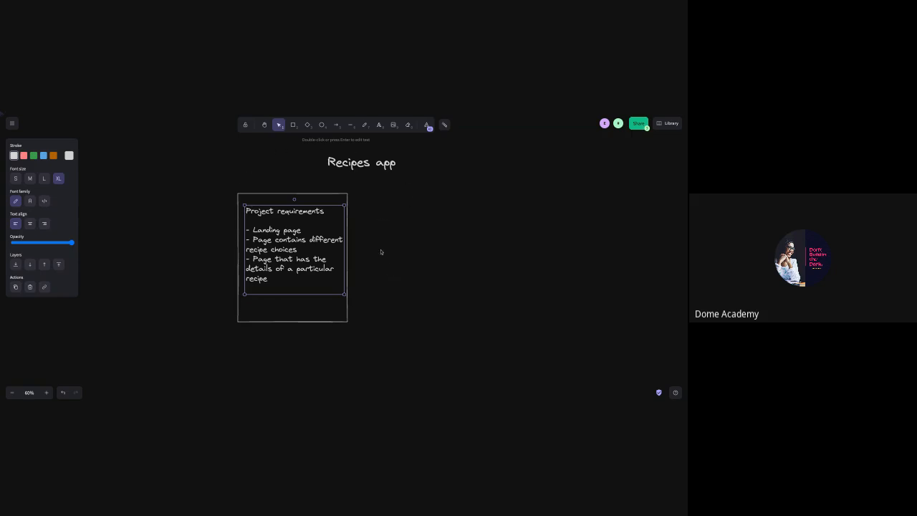
click(371, 198)
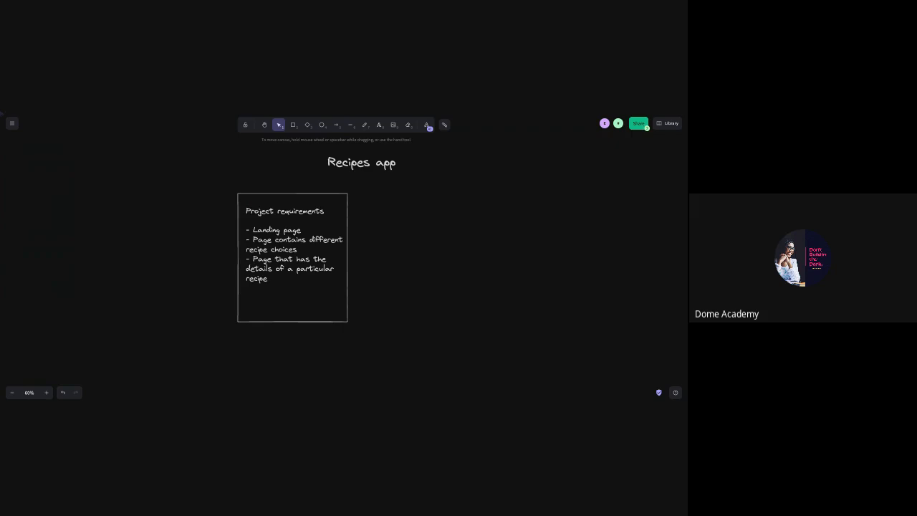
click(312, 245)
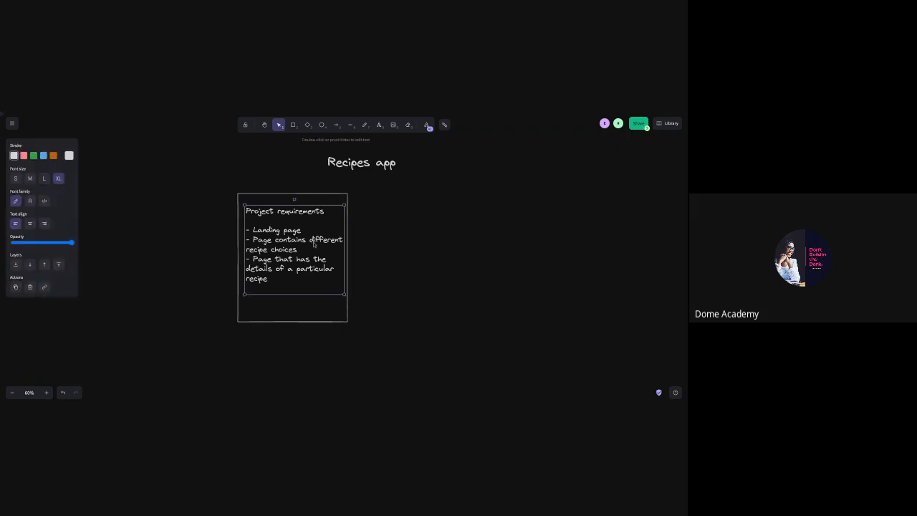
click(393, 193)
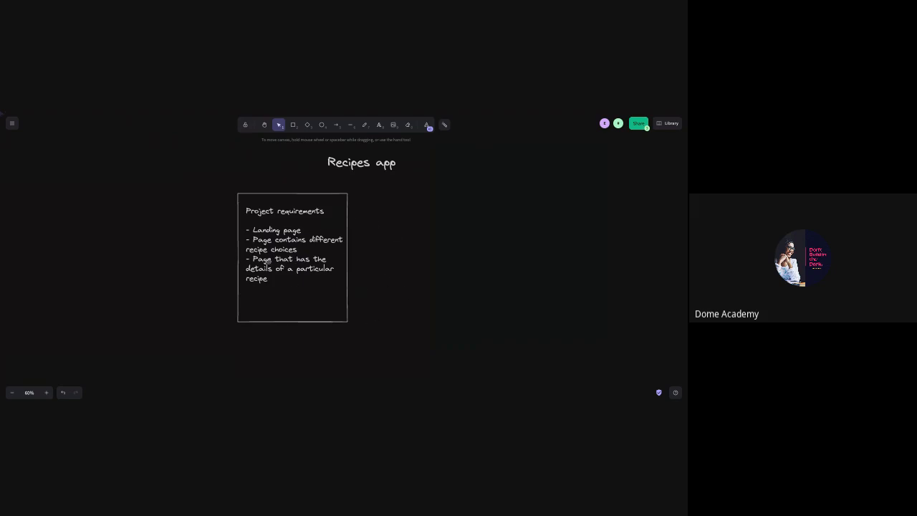
click(290, 264)
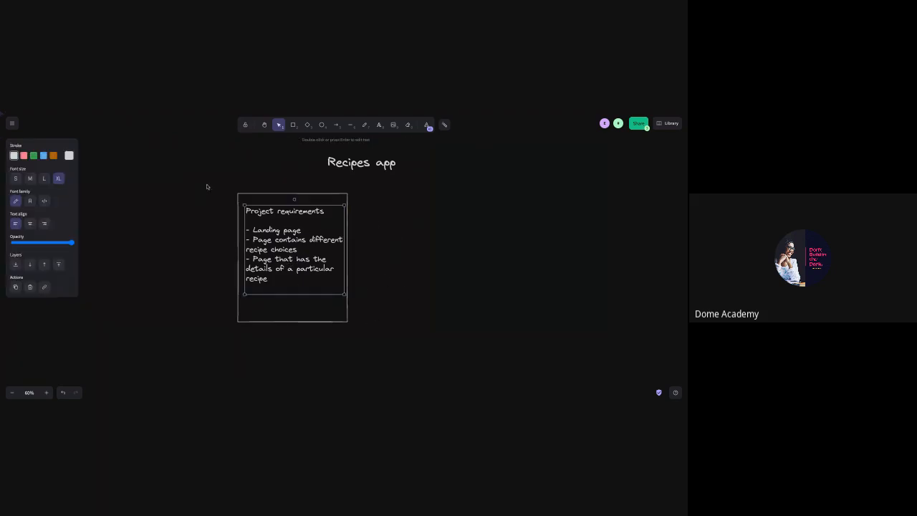
click(399, 212)
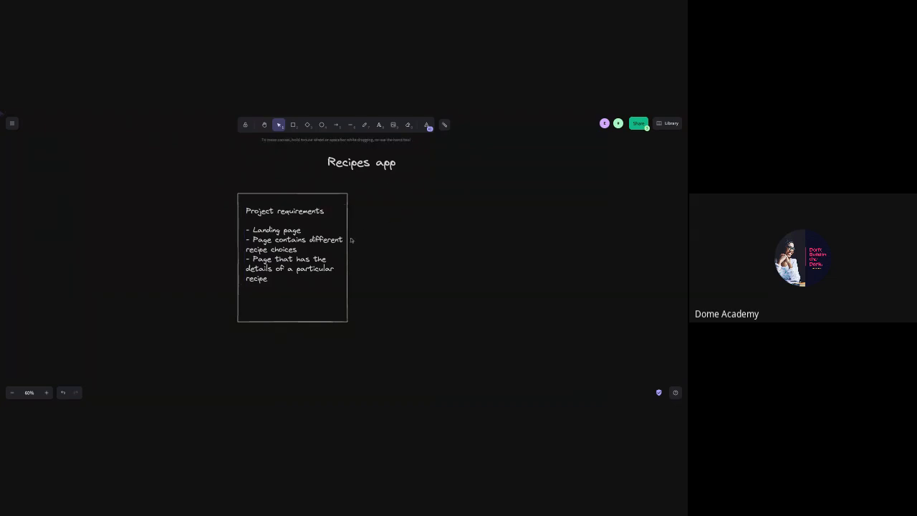
click(324, 246)
click(397, 241)
click(316, 250)
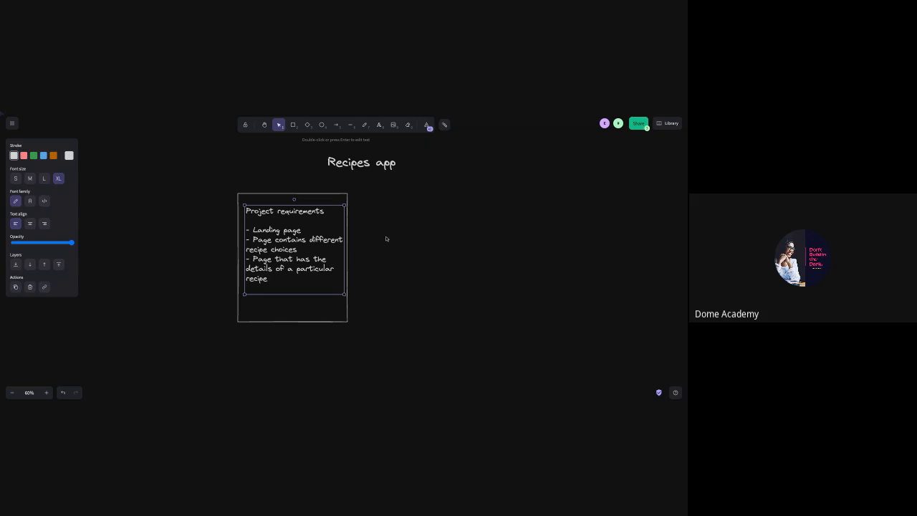
click(386, 239)
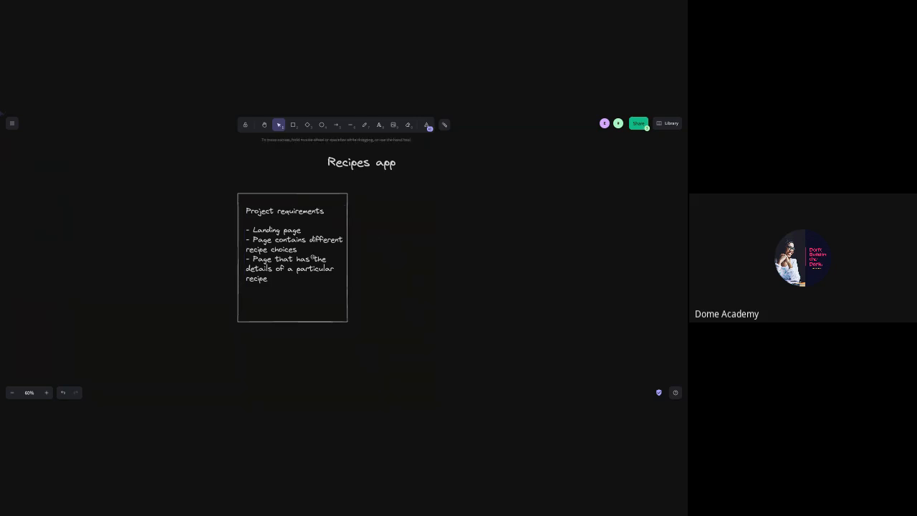
click(312, 258)
click(365, 256)
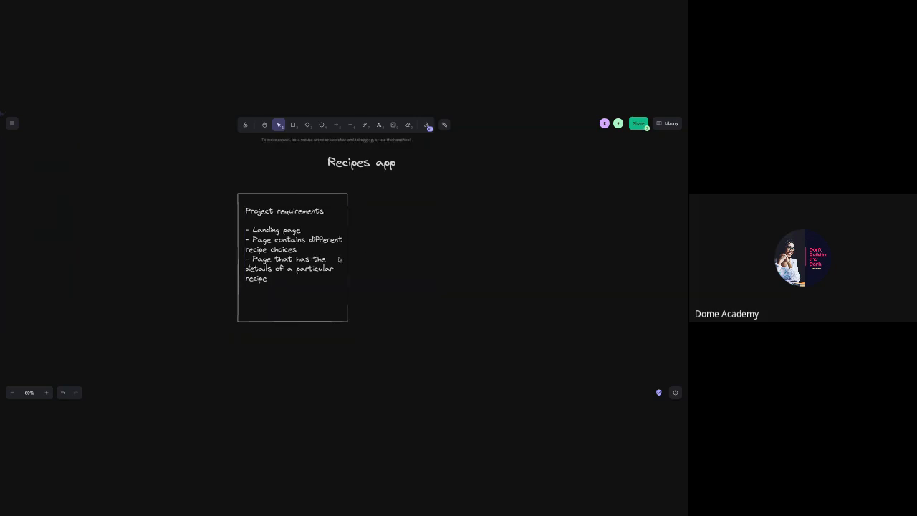
click(297, 267)
click(374, 271)
click(310, 278)
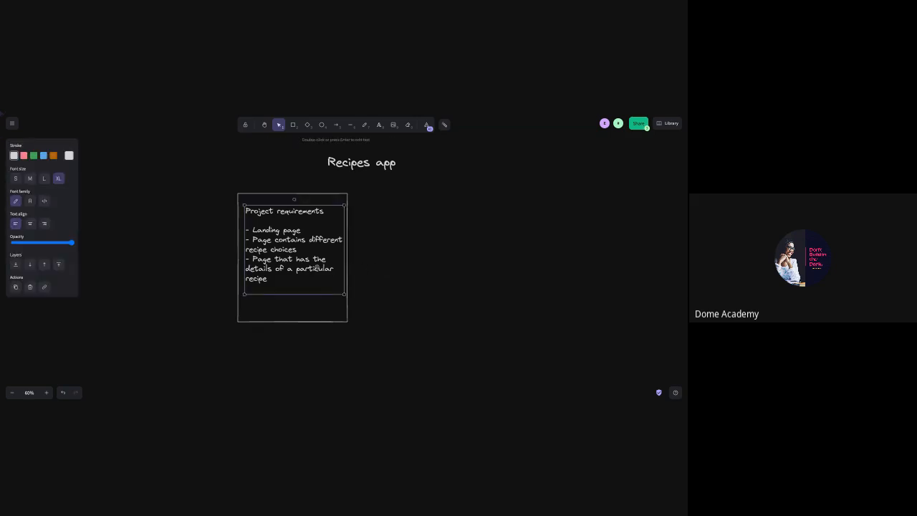
click(374, 255)
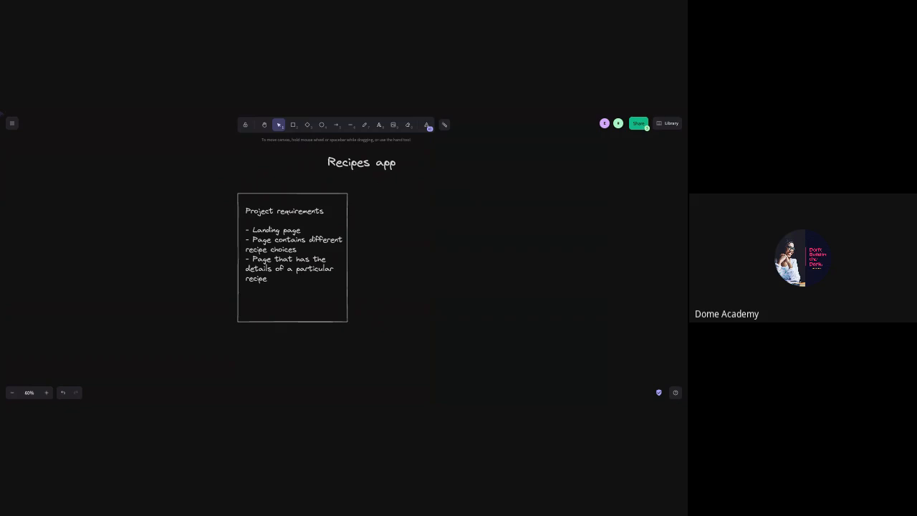
- Draw a wide, large rectangle with sharp edges to the right of the project requirements box
click(379, 125)
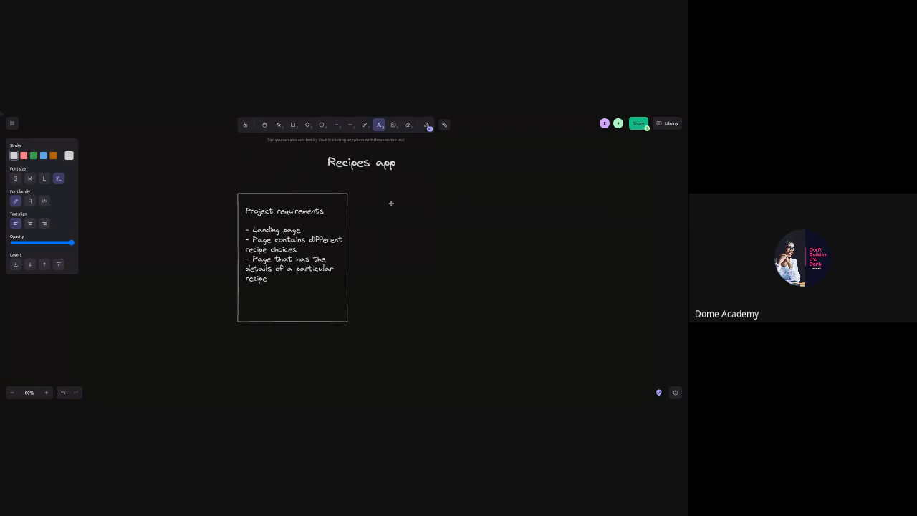
click(293, 126)
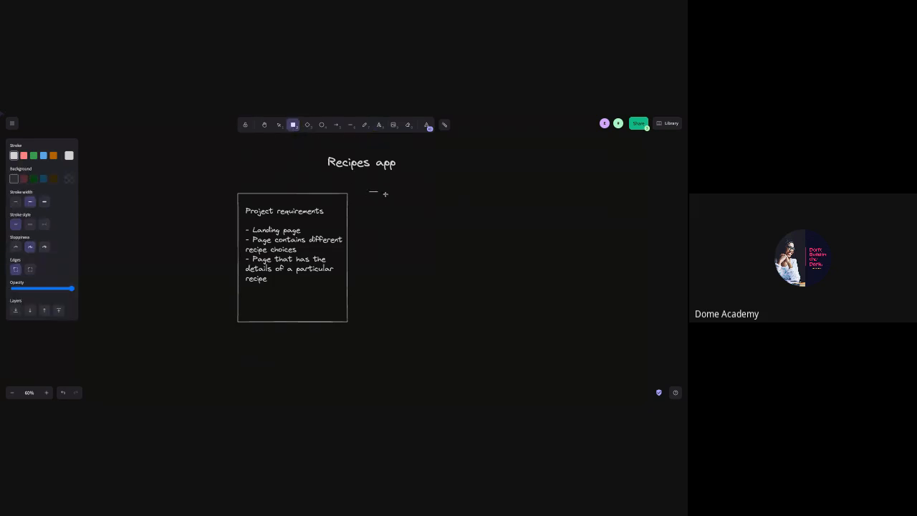
mouse_move(385, 194)
mouse_down()
mouse_move(420, 215)
mouse_move(411, 208)
mouse_move(530, 241)
mouse_move(632, 315)
mouse_move(686, 333)
mouse_up()
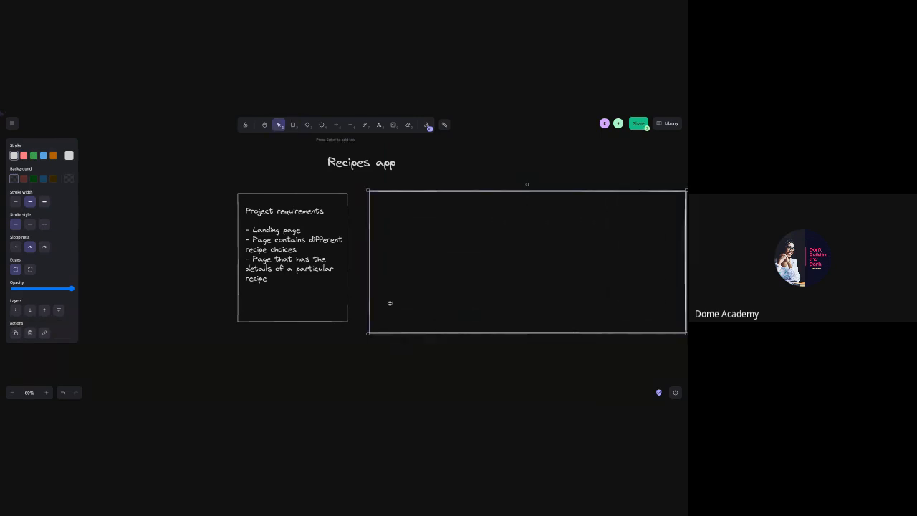
- Enlarge the wide rectangle from its lower-right corner and align the "Recipes app" title above the project requirements box
scroll(391, 303, right, 5)
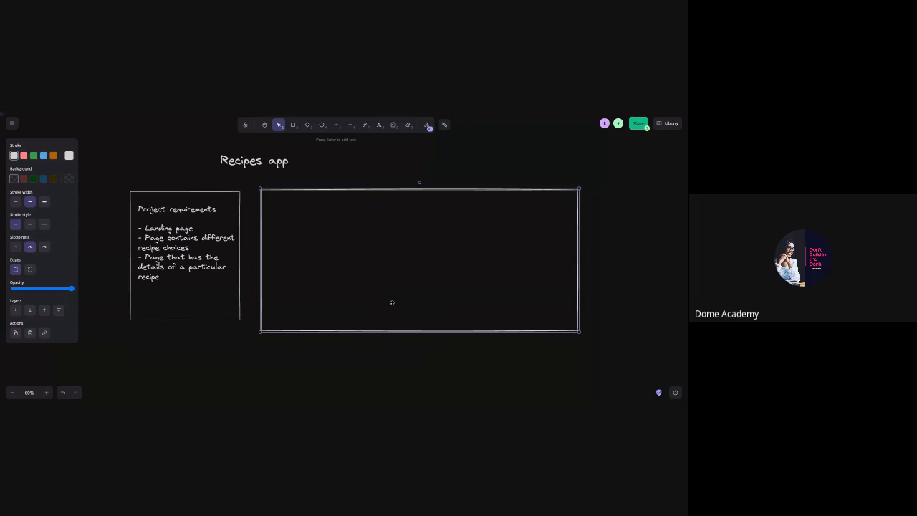
scroll(392, 302, right, 1)
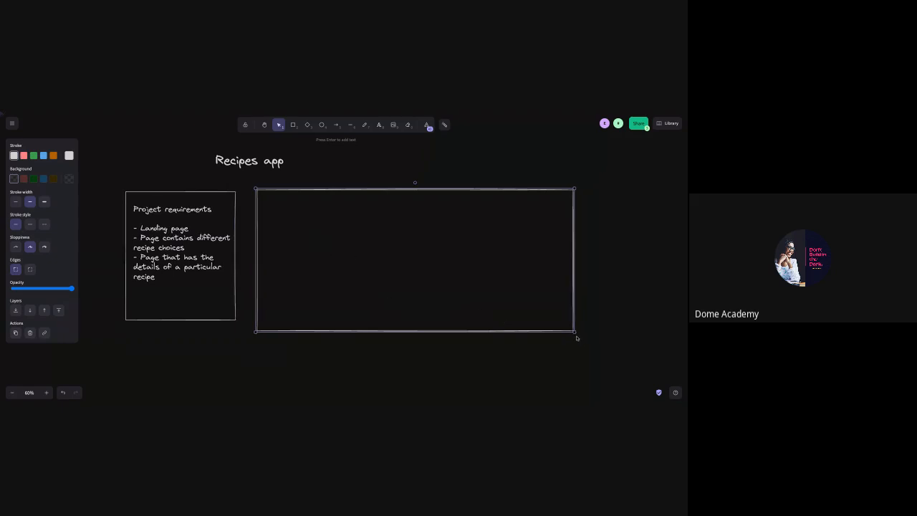
drag(576, 332, 631, 354)
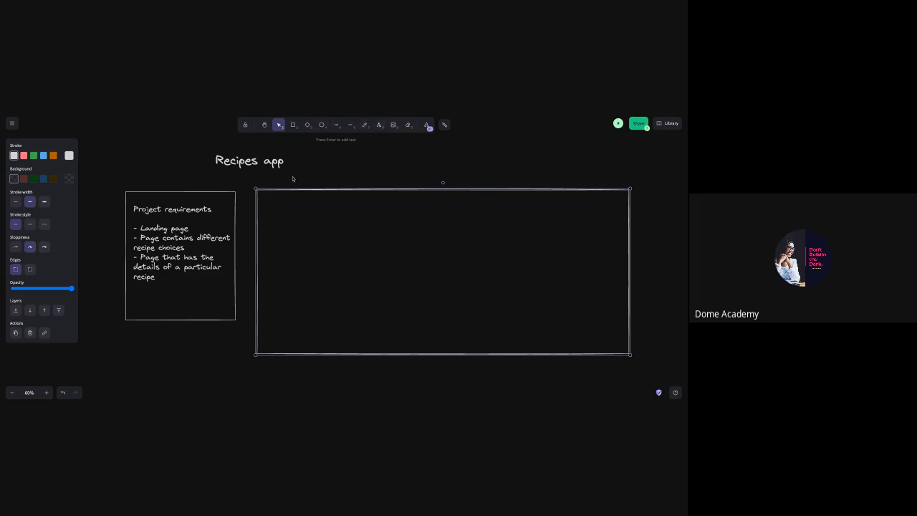
click(267, 165)
drag(267, 165, 183, 164)
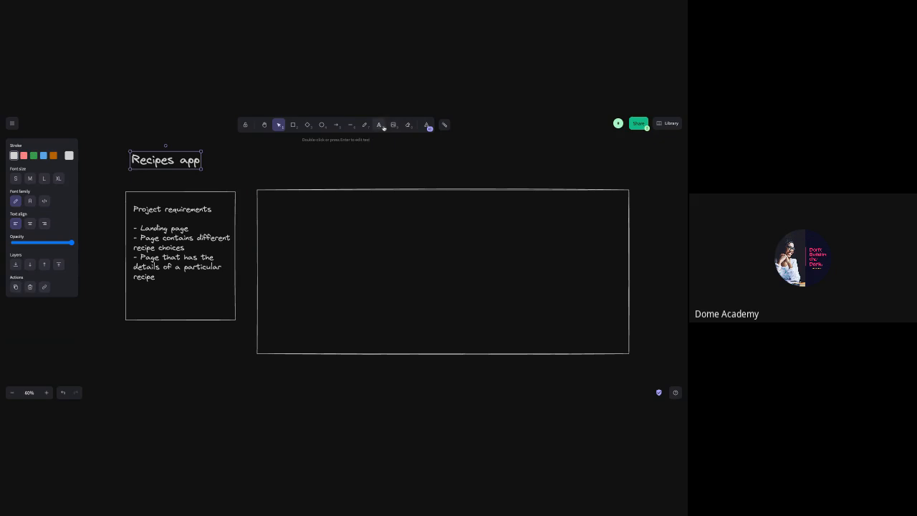
- Add the text item "- Pictures of food" near the upper-left corner inside the wide rectangle, with a second bullet dash below it
click(379, 125)
click(271, 208)
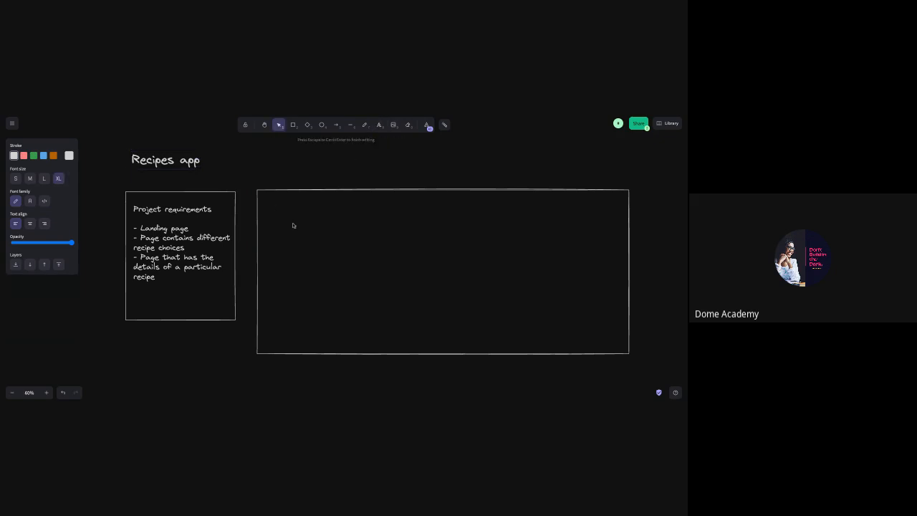
text(- Pictures of food)
key(Escape)
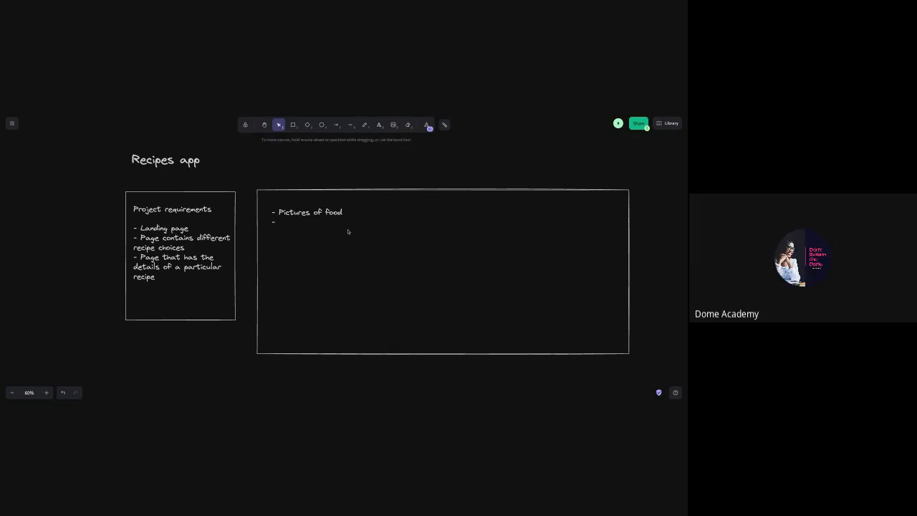
- Fill in the second bullet below "Pictures of food" as "- Food categories -"
click(294, 225)
double_click(294, 225)
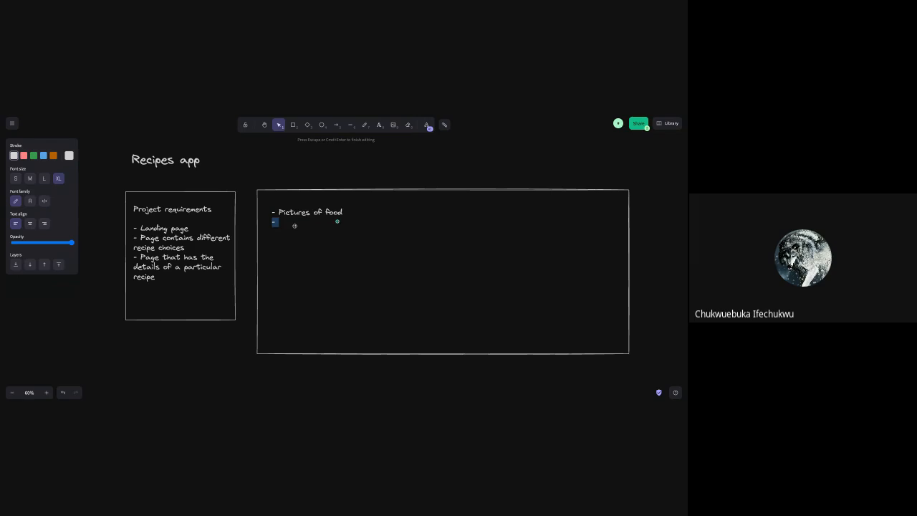
click(294, 226)
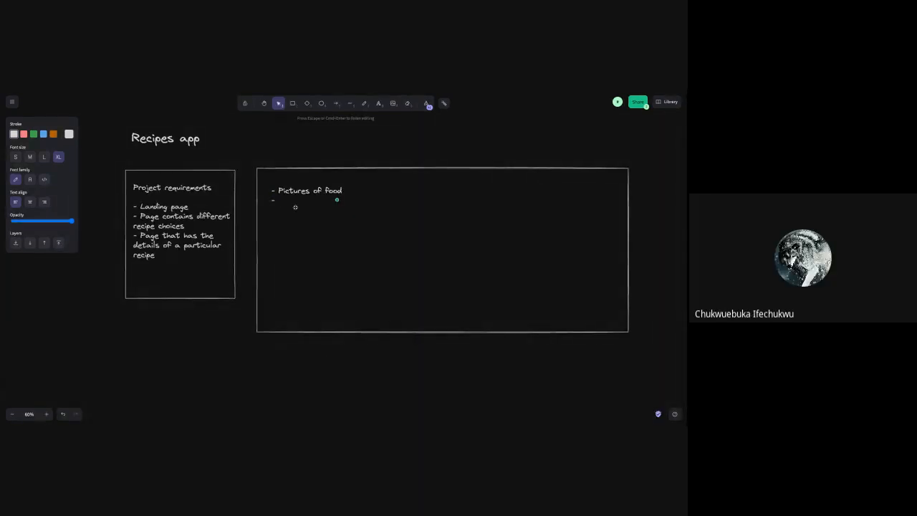
key(Escape)
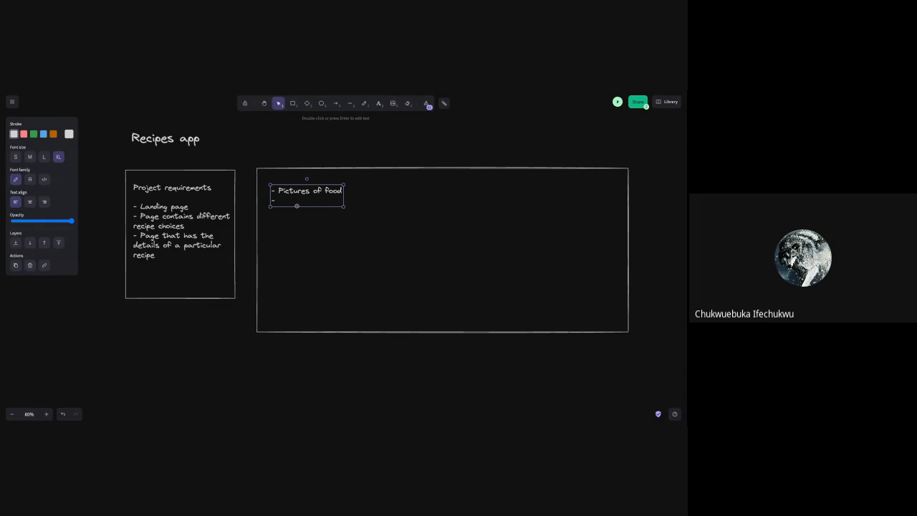
double_click(296, 204)
click(294, 203)
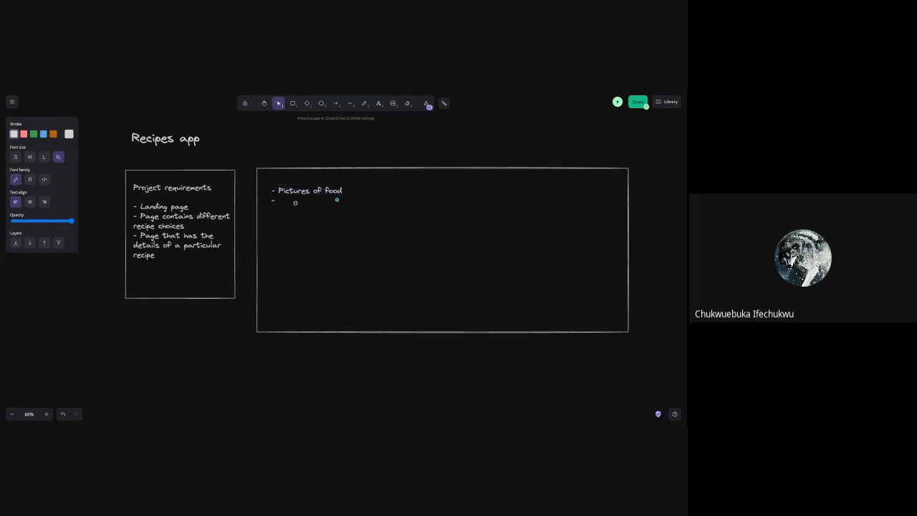
text(Food)
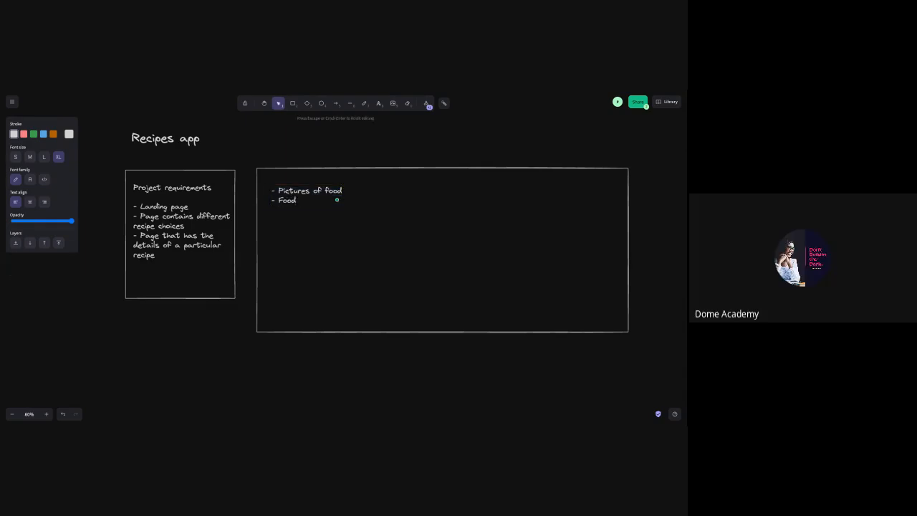
text( cate)
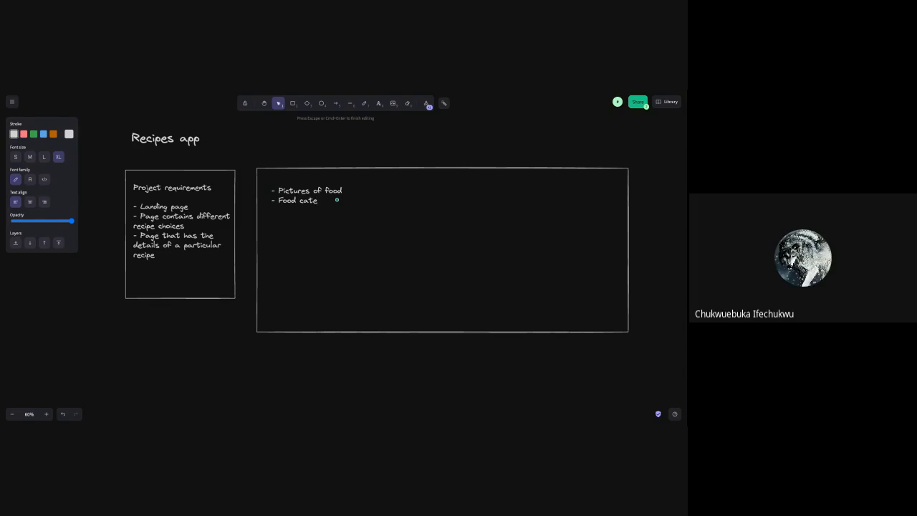
text(gories)
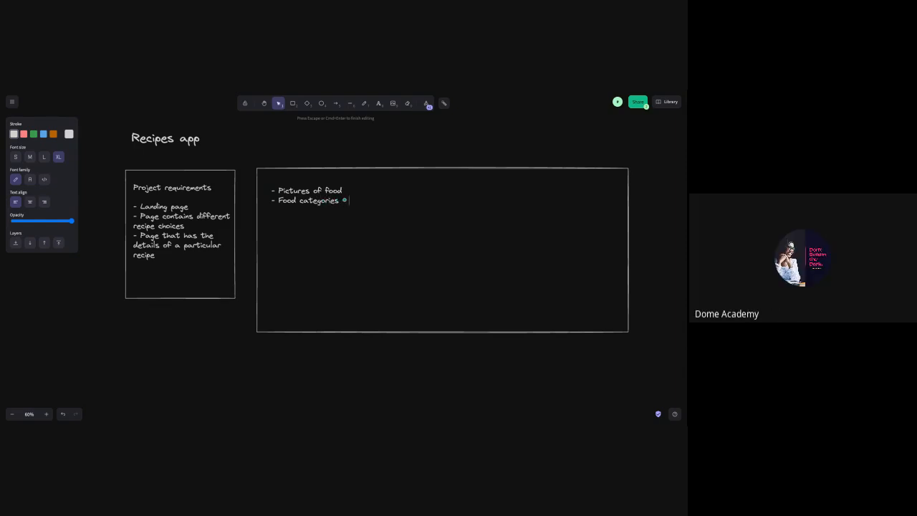
text( -)
click(425, 136)
- Append the examples "Snack, Breakfast" after the dash on the food categories line
click(353, 202)
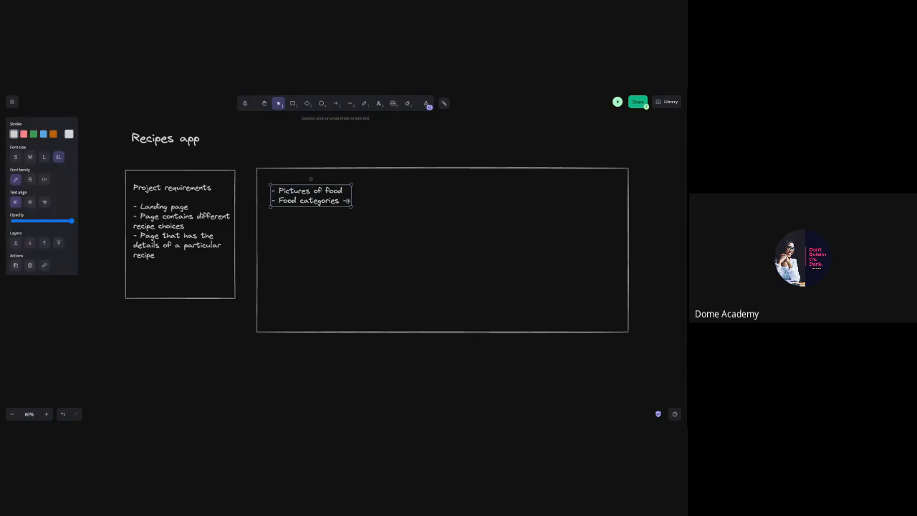
triple_click(347, 202)
key(Escape)
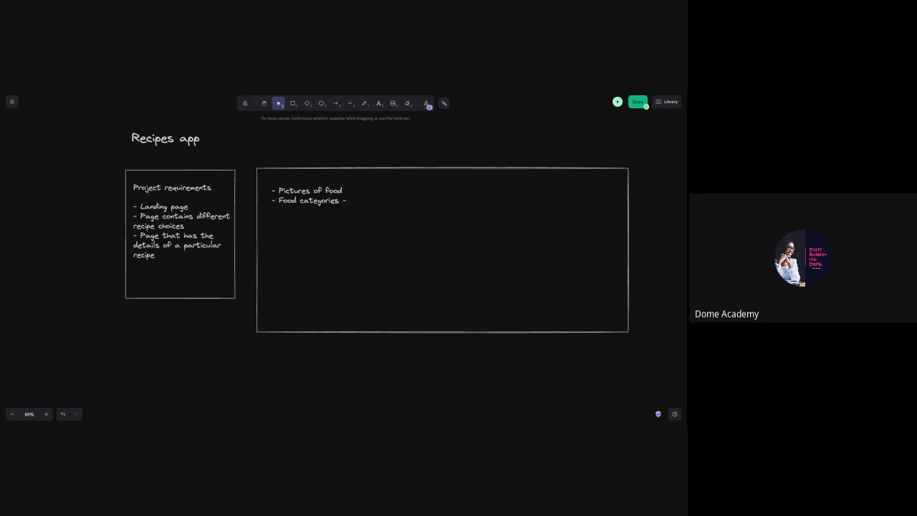
triple_click(334, 202)
click(345, 201)
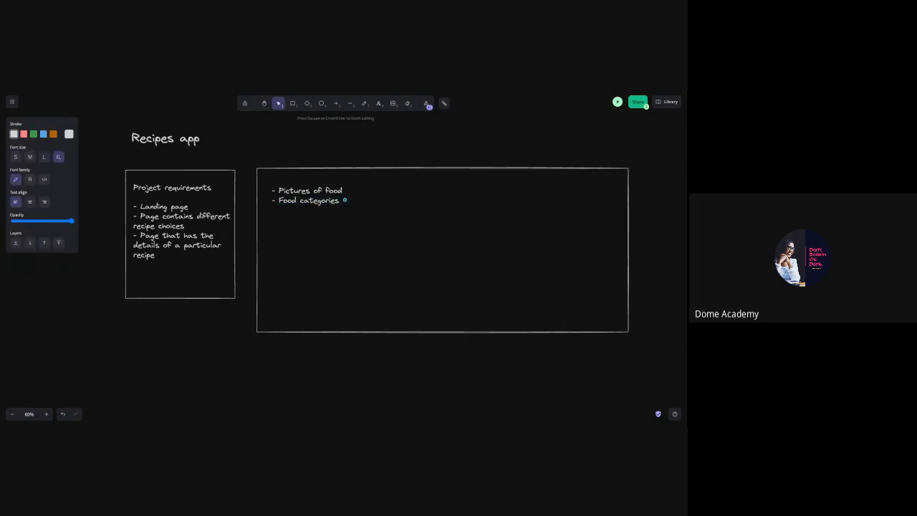
text(Snack)
text(s)
text( Breakf)
text(ast)
click(202, 146)
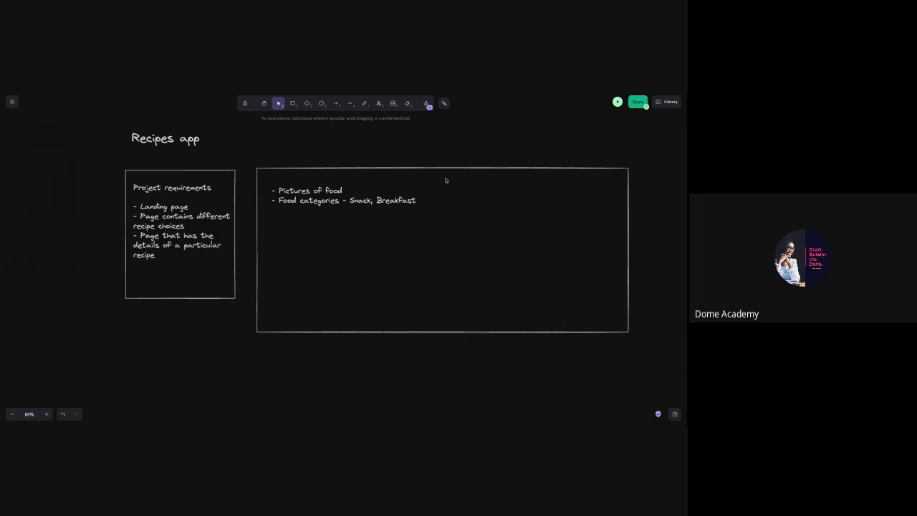
double_click(420, 203)
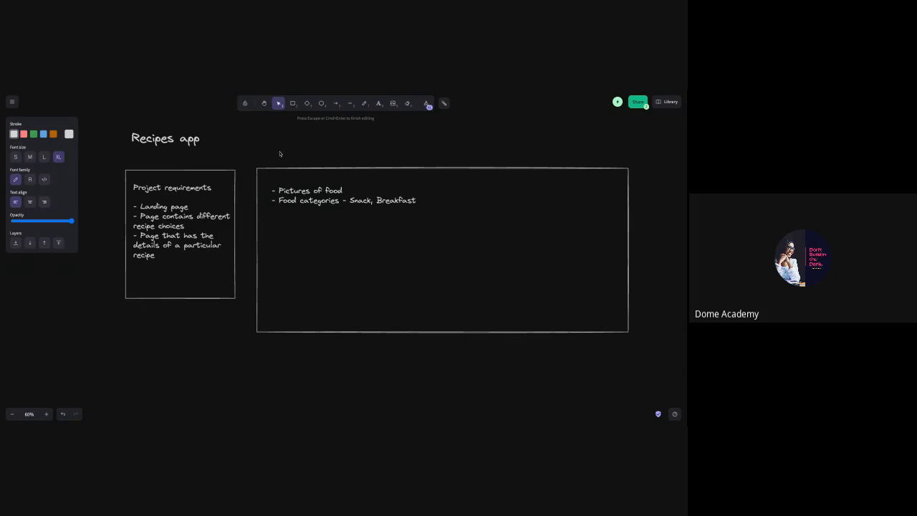
click(378, 105)
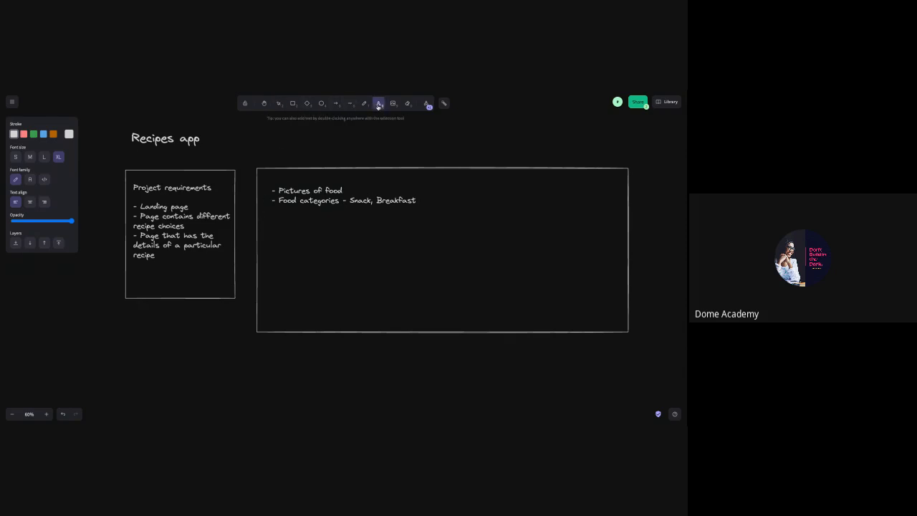
click(274, 219)
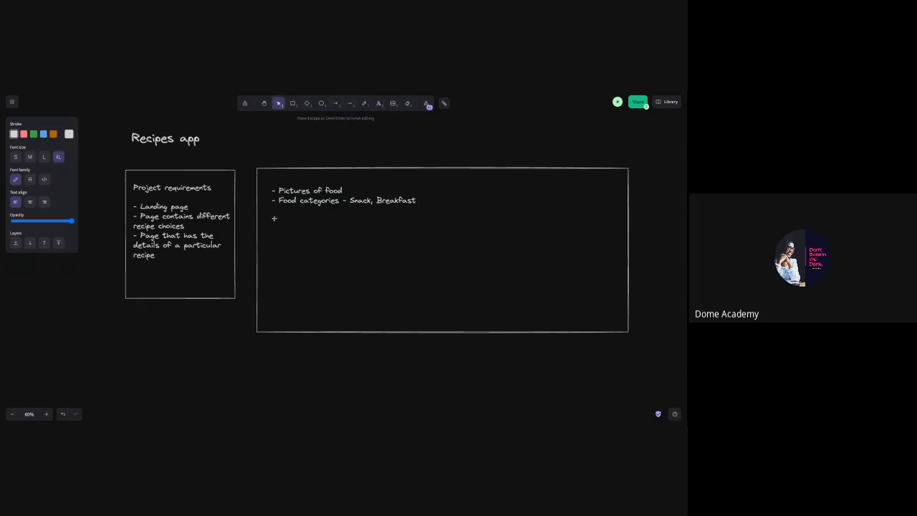
text(-)
key(Escape)
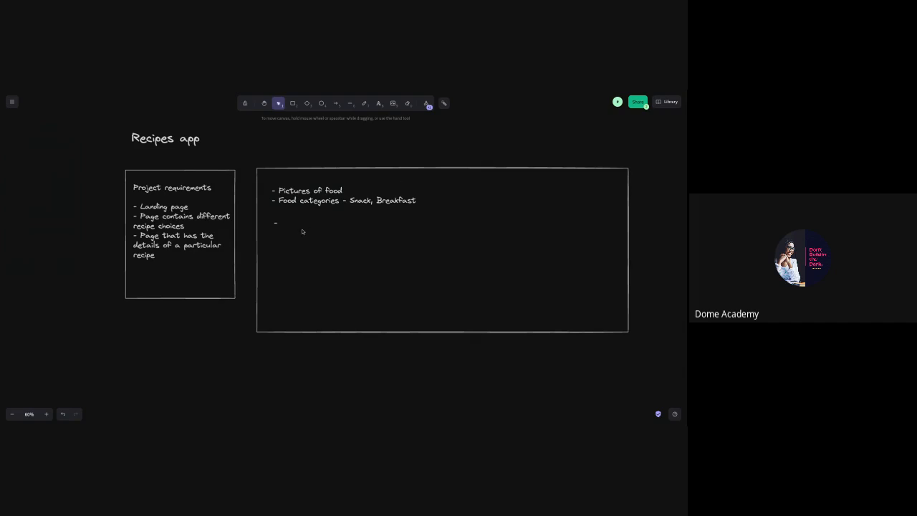
double_click(286, 227)
double_click(283, 222)
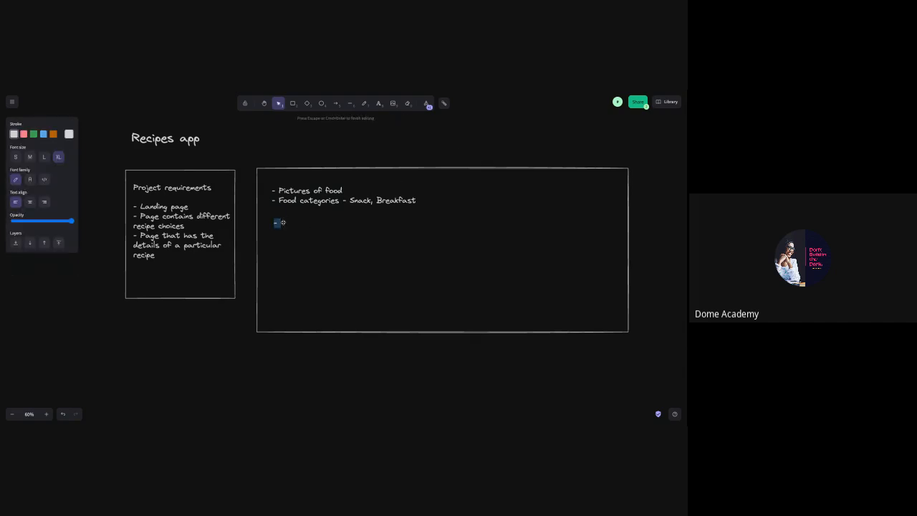
key(Escape)
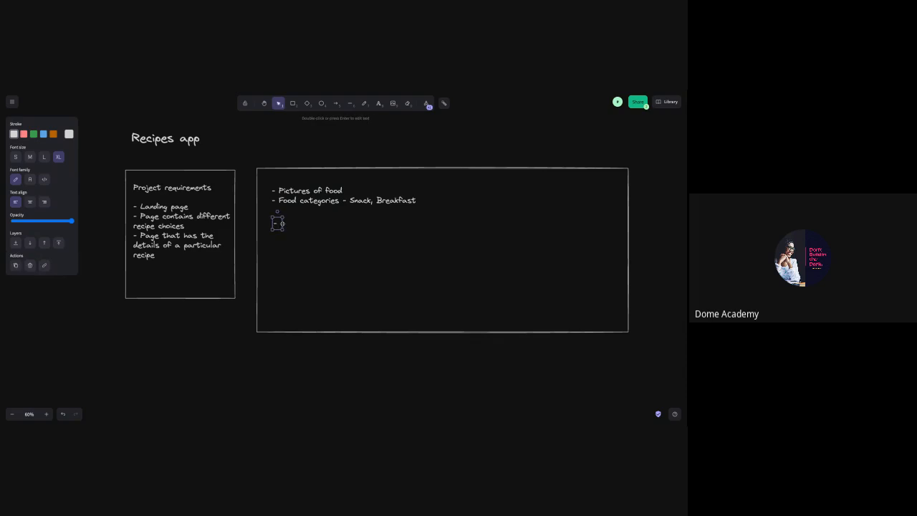
key(Delete)
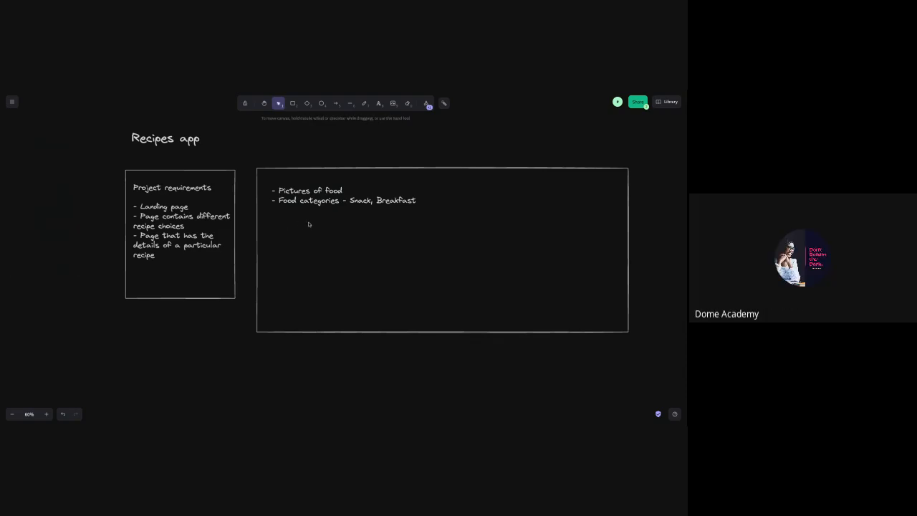
- Add a new text item "- Search bar" below the food categories line inside the wide rectangle
click(378, 104)
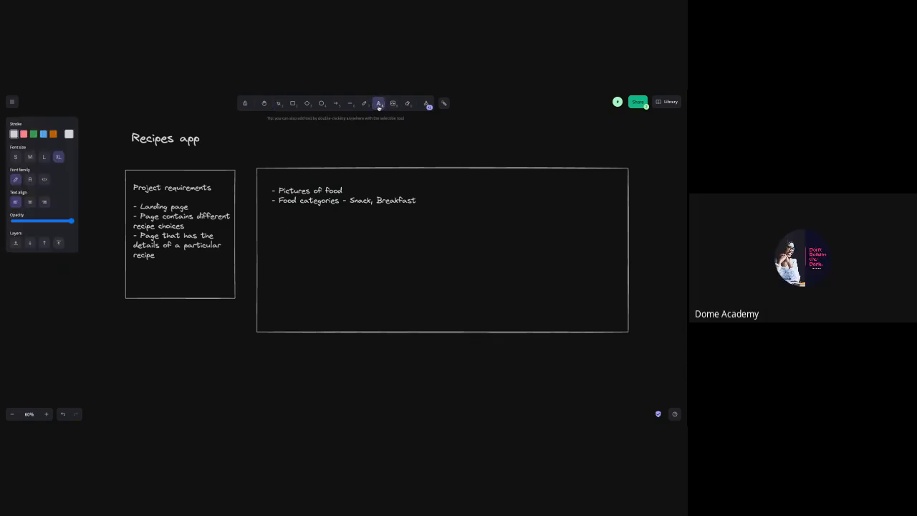
click(273, 225)
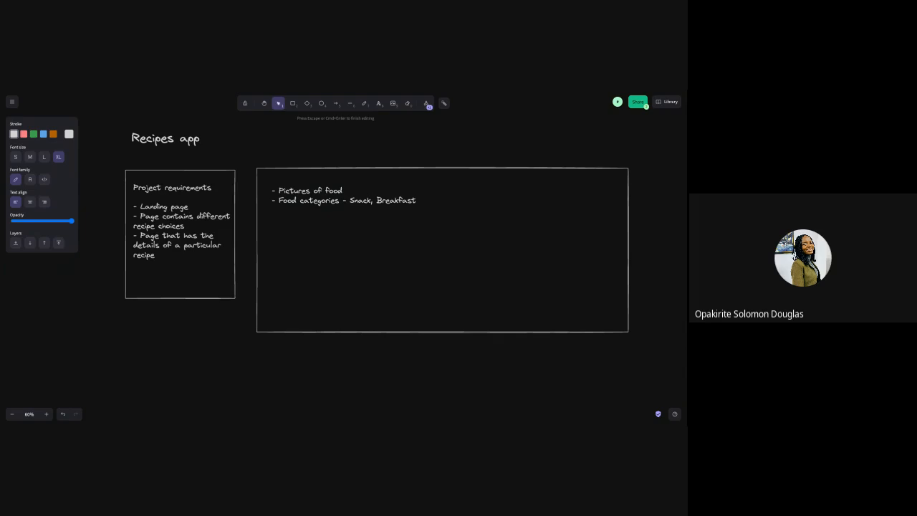
text(-)
text( Searc)
text(h)
text(-)
text( bar)
text(M)
key(BackSpace)
text(Food menus)
key(BackSpace)
key(BackSpace)
key(BackSpace)
key(BackSpace)
key(BackSpace)
key(BackSpace)
key(BackSpace)
key(BackSpace)
key(BackSpace)
- Add the list item "- Menu for navigation" below the search bar item, without any bracketed addition
text(Menu for navigation ()
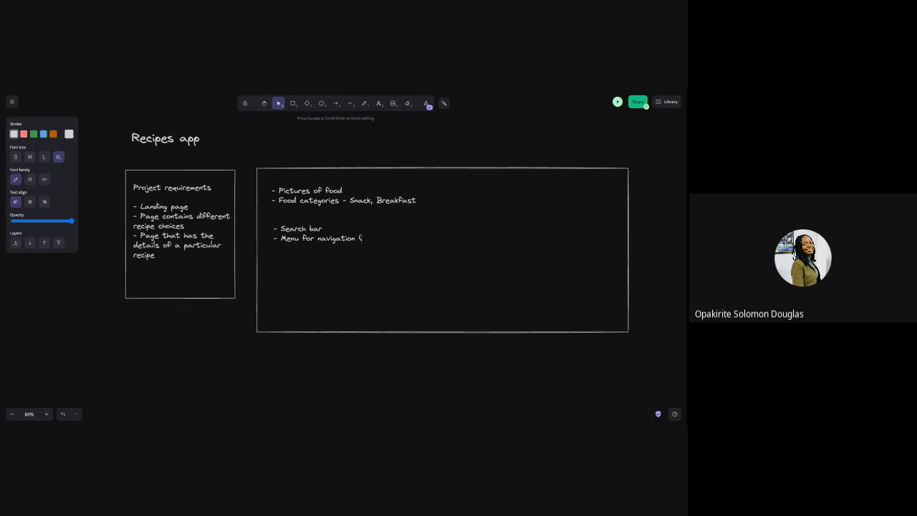
text(Col)
key(BackSpace)
key(BackSpace)
key(BackSpace)
key(BackSpace)
key(BackSpace)
key(BackSpace)
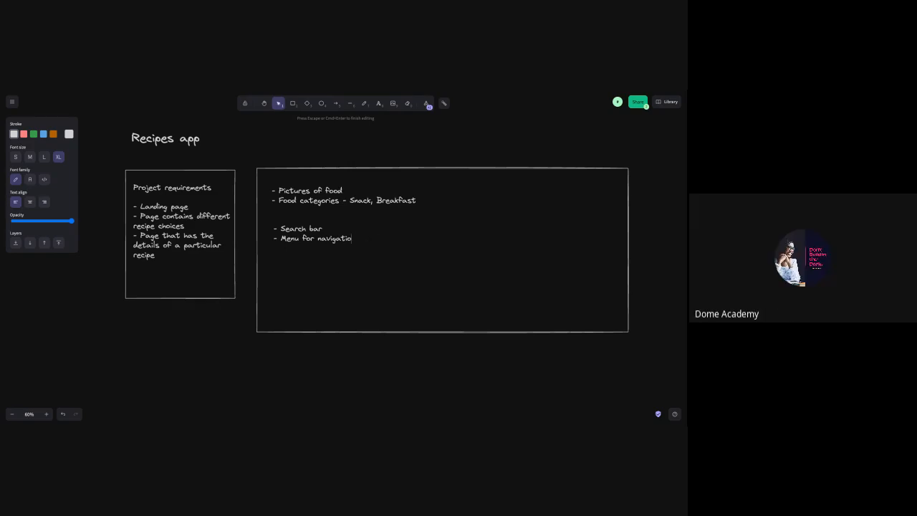
text(n)
click(206, 144)
- Widen the text box of the "Recipes app" title to make room for more words
double_click(201, 140)
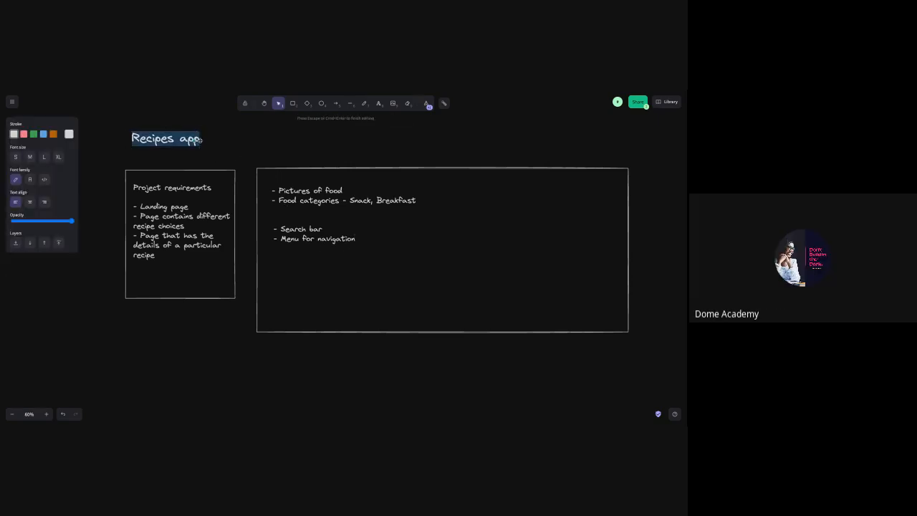
key(Escape)
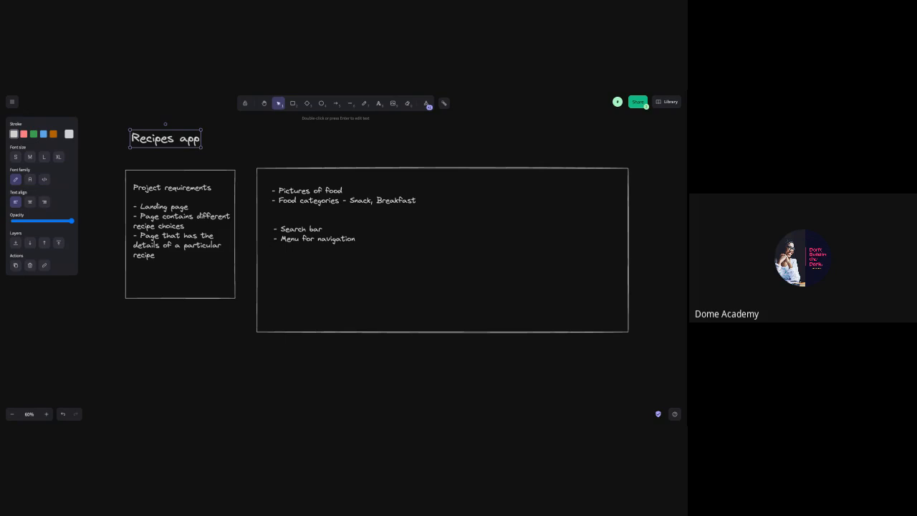
drag(201, 140, 322, 140)
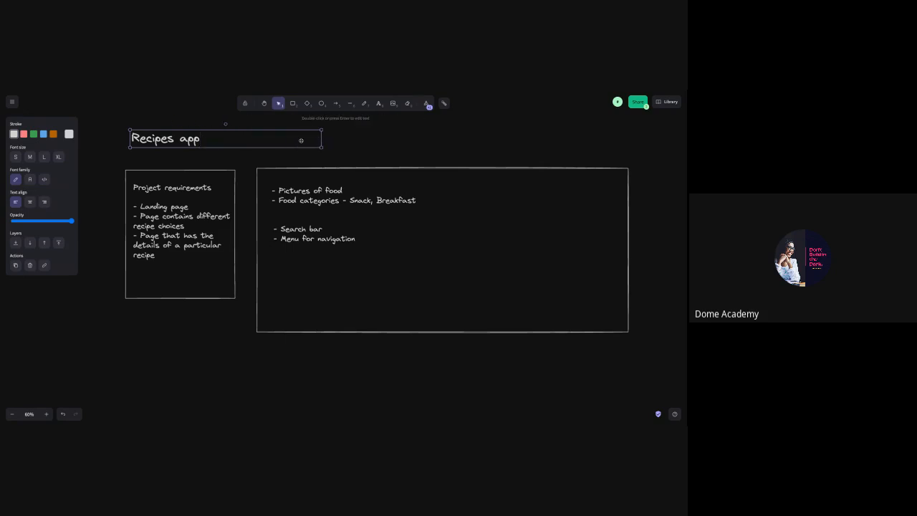
- Change the board title to "Simple Recipes app" and deselect it
double_click(183, 141)
key(Left)
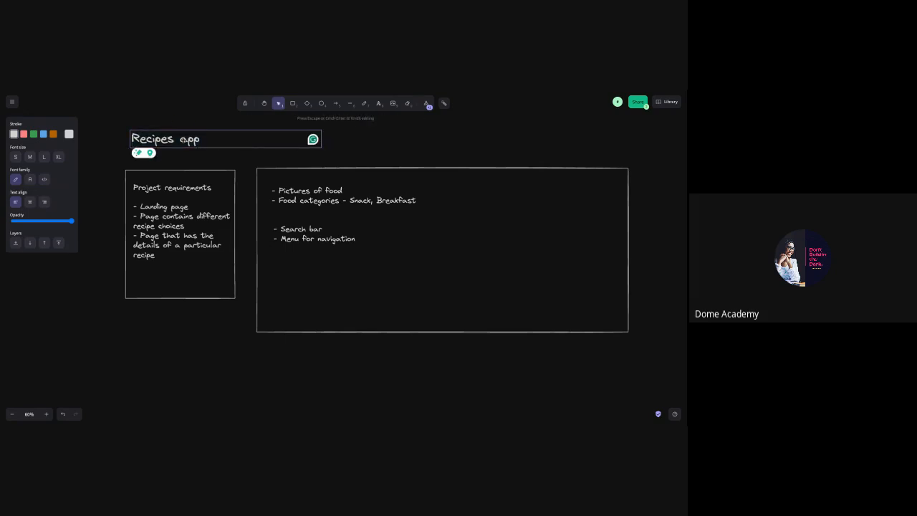
text(Simple)
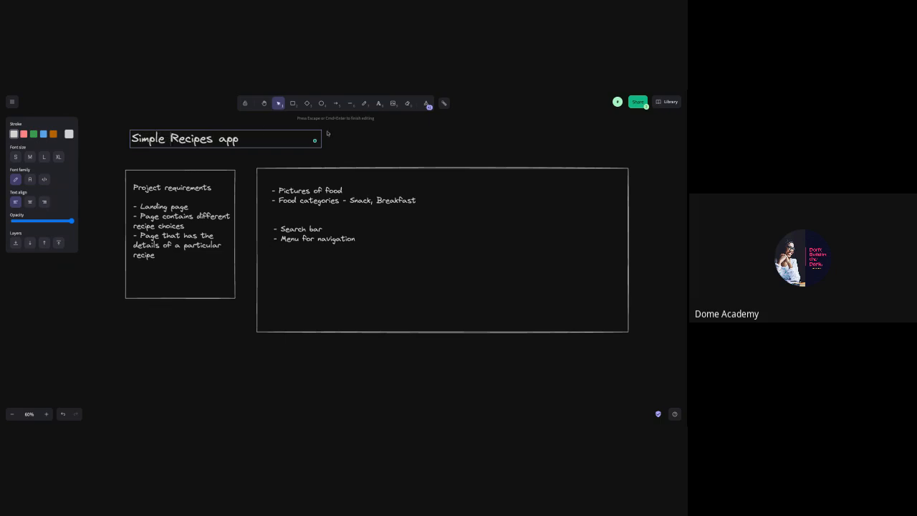
click(337, 138)
click(228, 142)
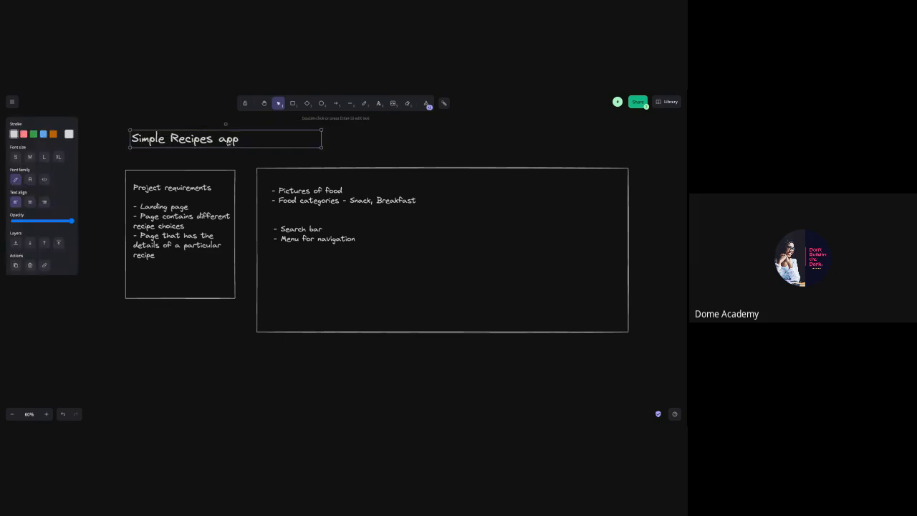
click(373, 146)
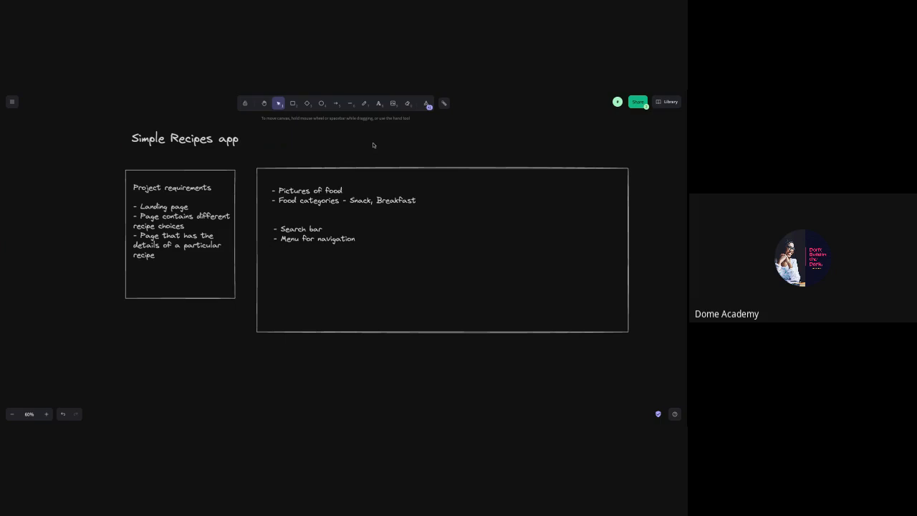
- Widen the text box holding the search bar and navigation menu items so each item fits on one line
click(229, 142)
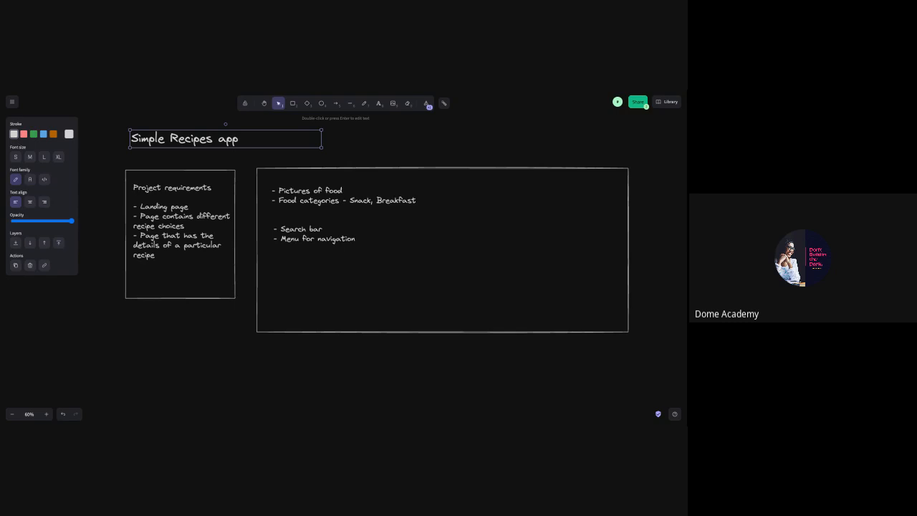
drag(271, 221, 355, 242)
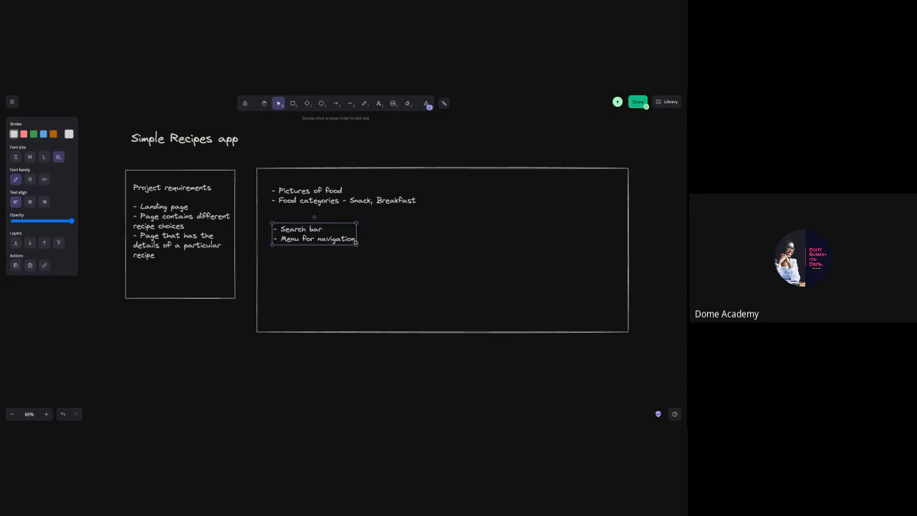
double_click(355, 242)
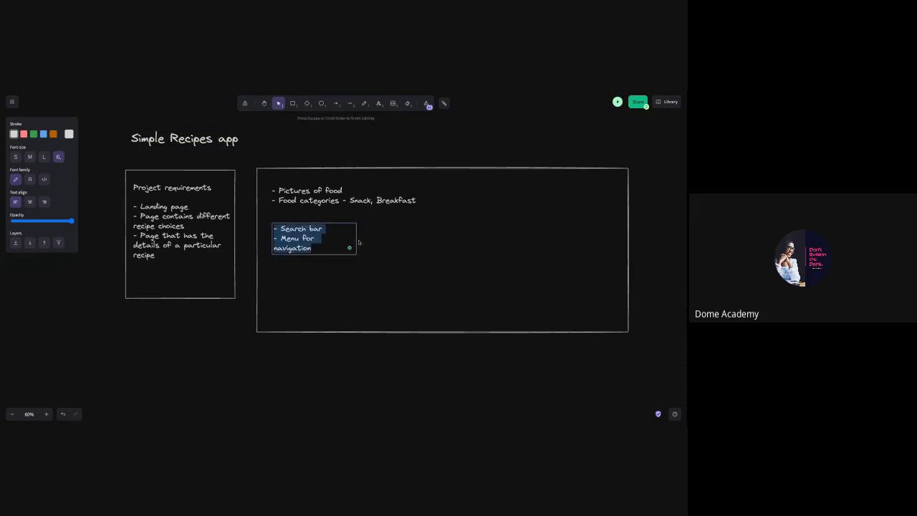
key(Escape)
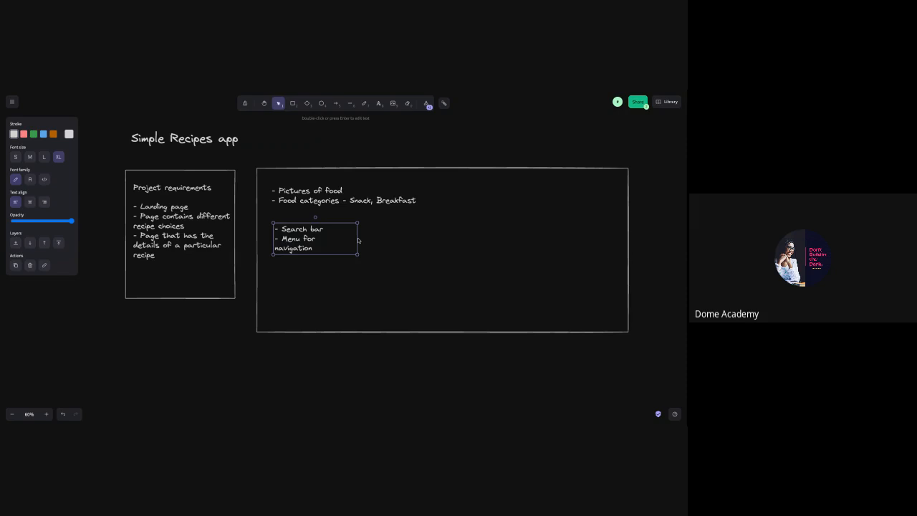
drag(358, 240, 376, 240)
key(Escape)
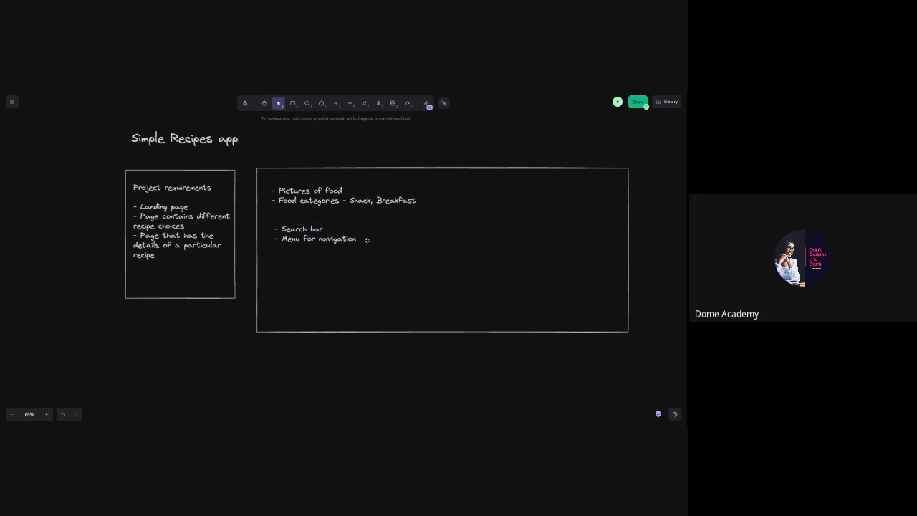
- Start a new "-" list line below the "Menu for navigation" item
triple_click(355, 240)
click(355, 240)
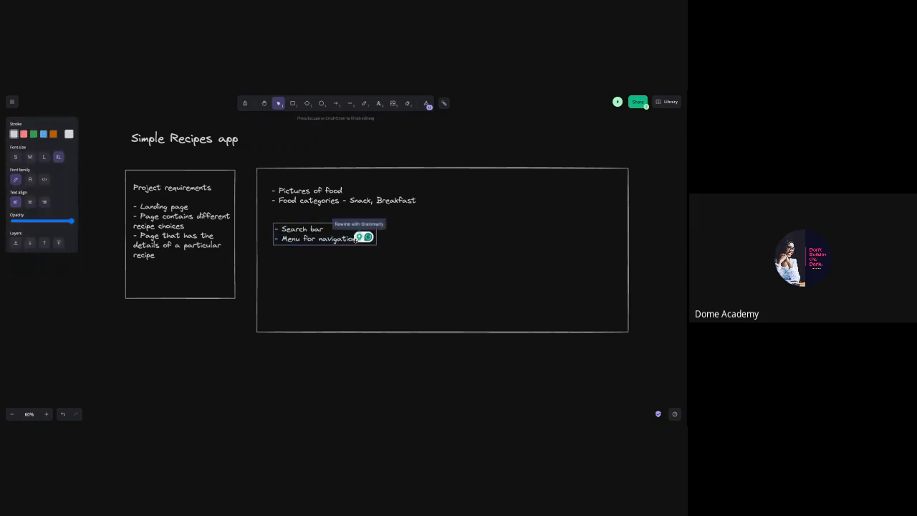
key(Return)
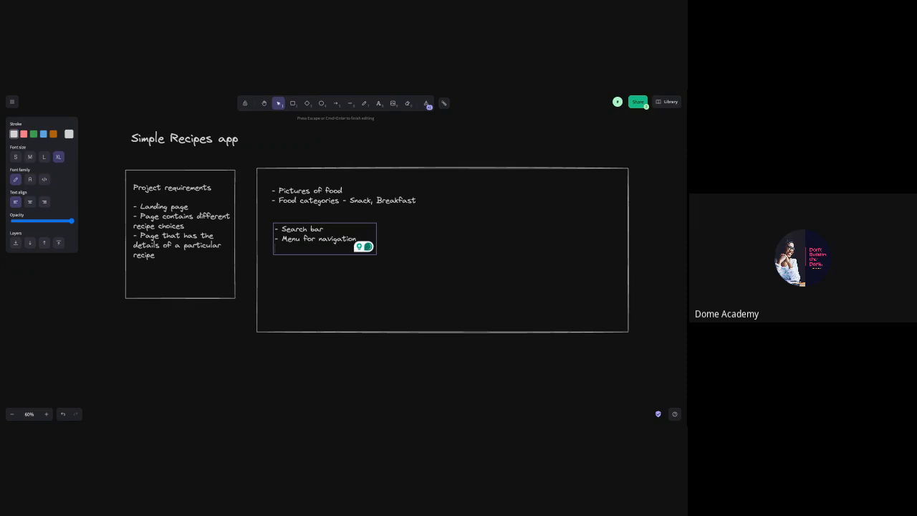
text(-)
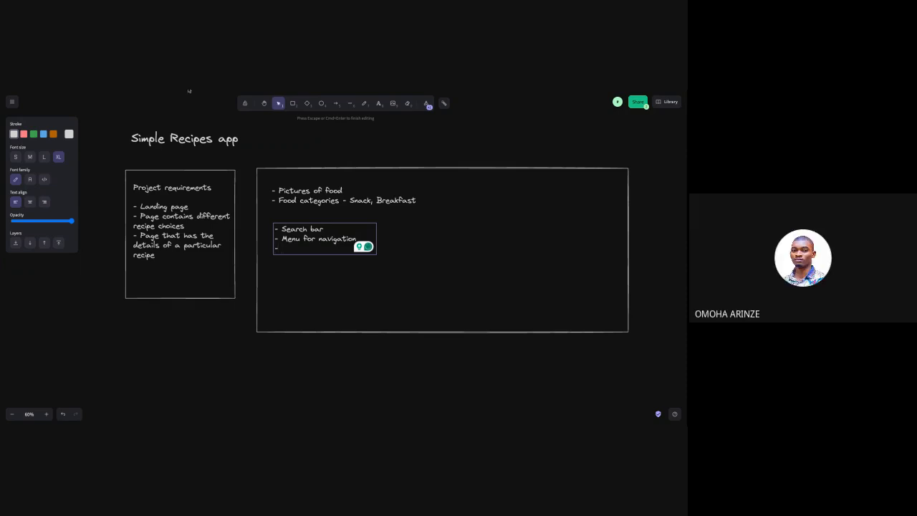
key(Escape)
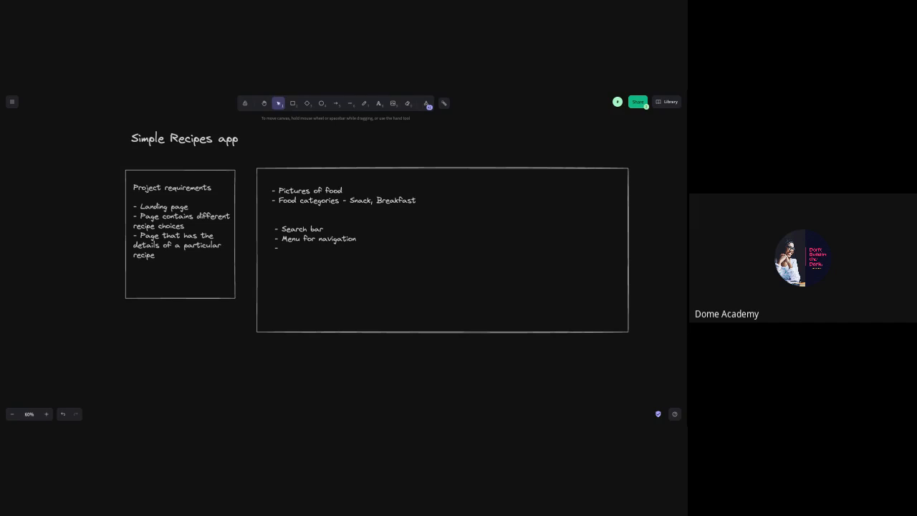
double_click(294, 247)
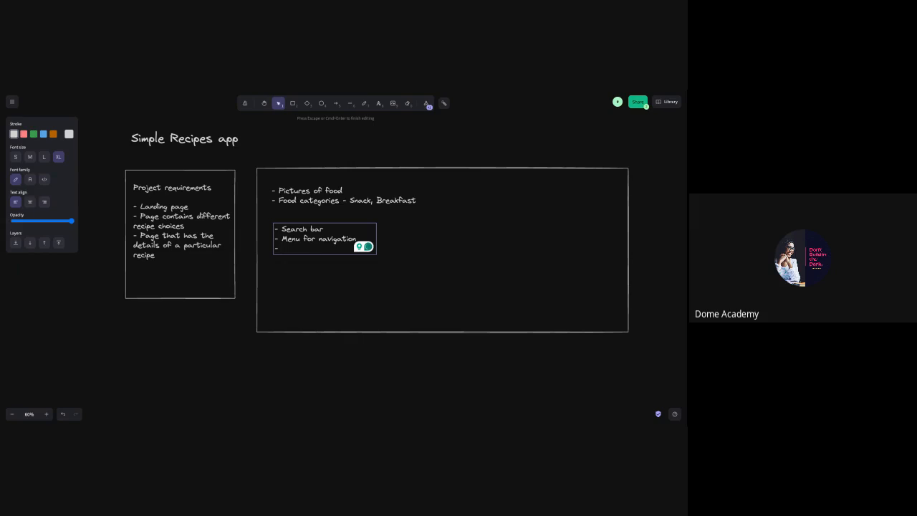
click(131, 91)
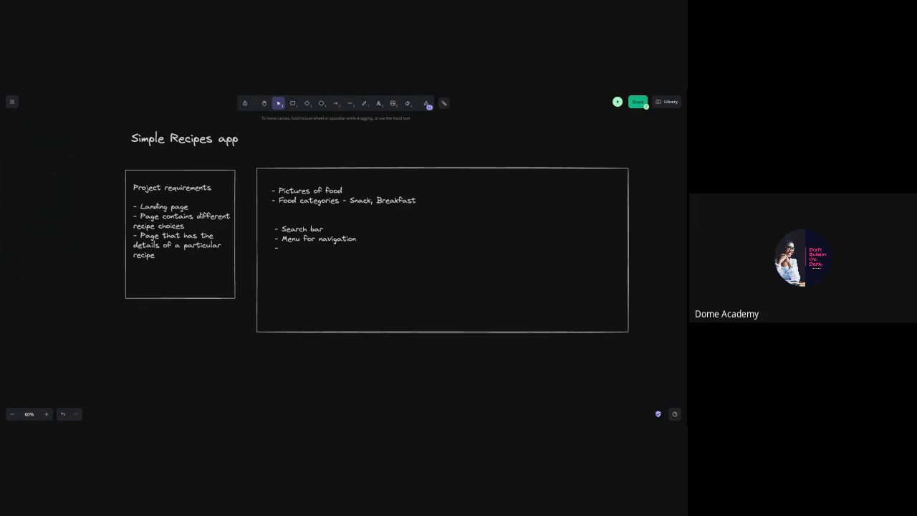
double_click(299, 248)
click(297, 251)
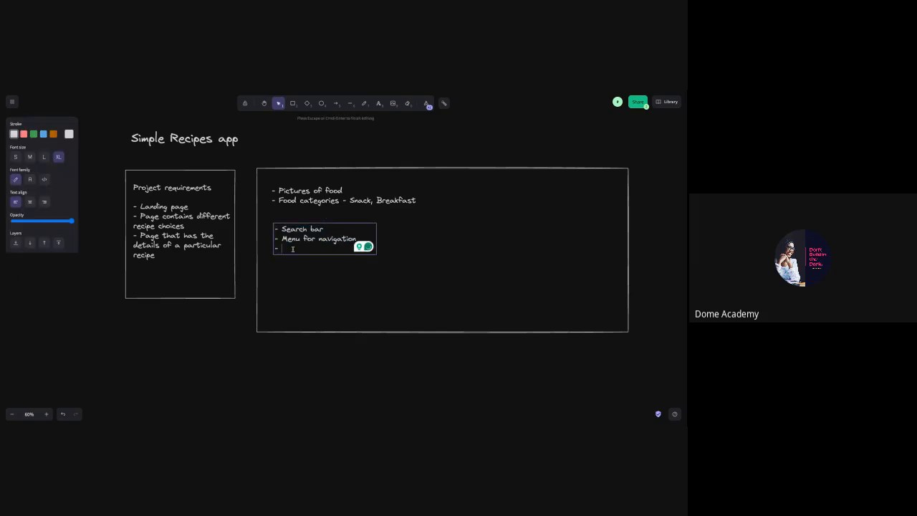
click(60, 91)
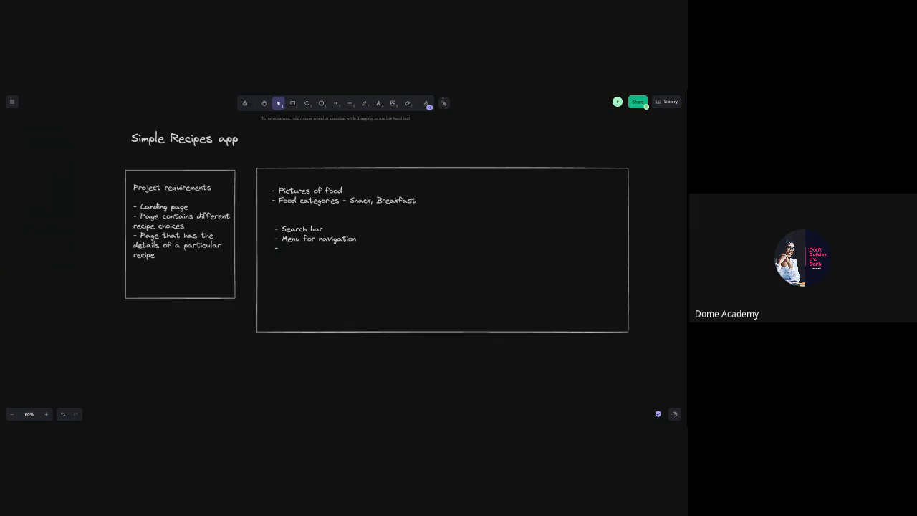
- Fill the empty list line below "Menu for navigation" with "Different types of food"
double_click(286, 250)
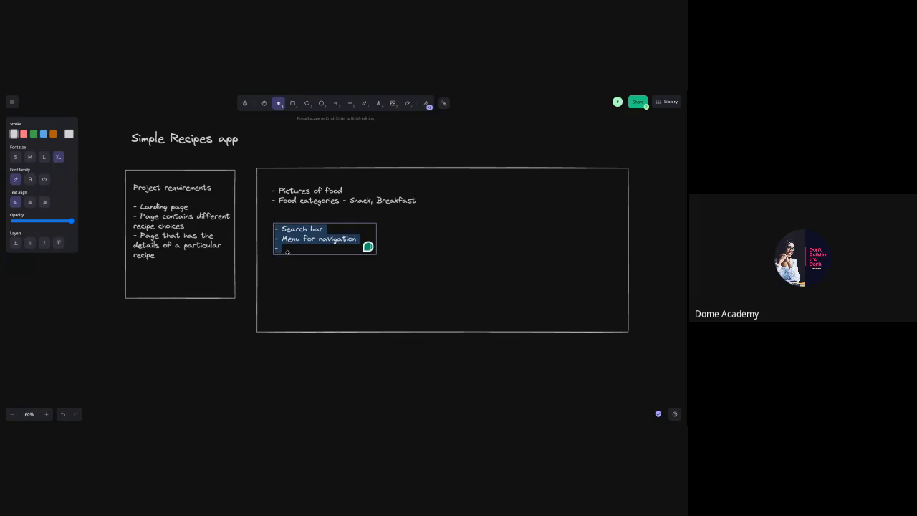
click(287, 251)
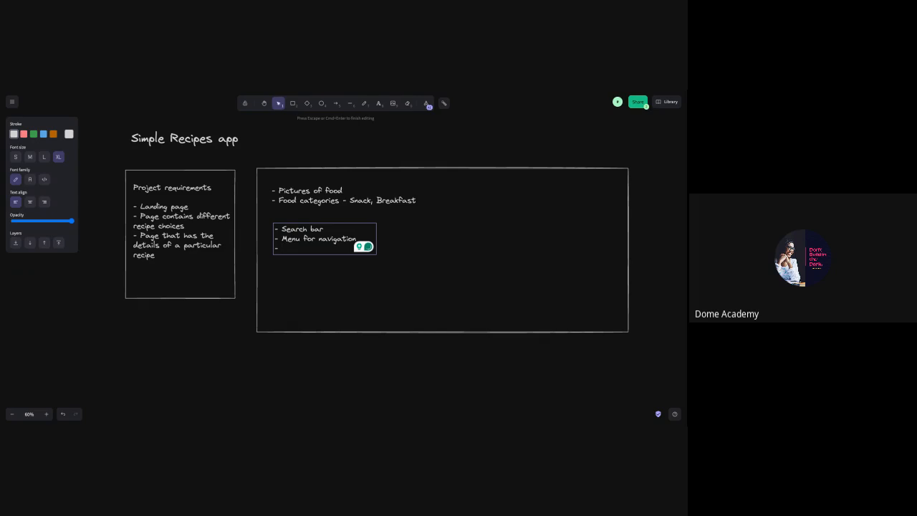
text(Lis)
key(BackSpace)
key(BackSpace)
text(Different types of food)
- Add the list item "- Click on food" below the food types item, leaving two blank lines between them
key(Return)
key(Return)
key(Return)
text(-)
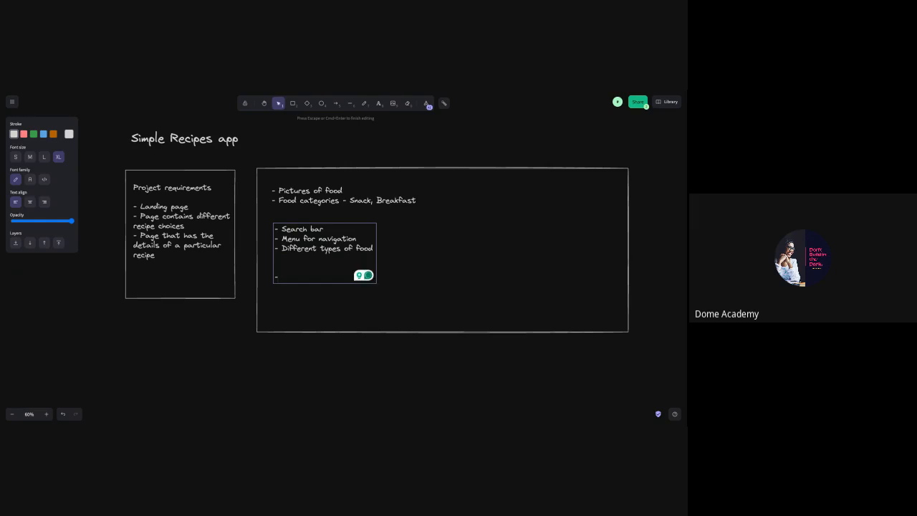
text( Click on food)
key(Return)
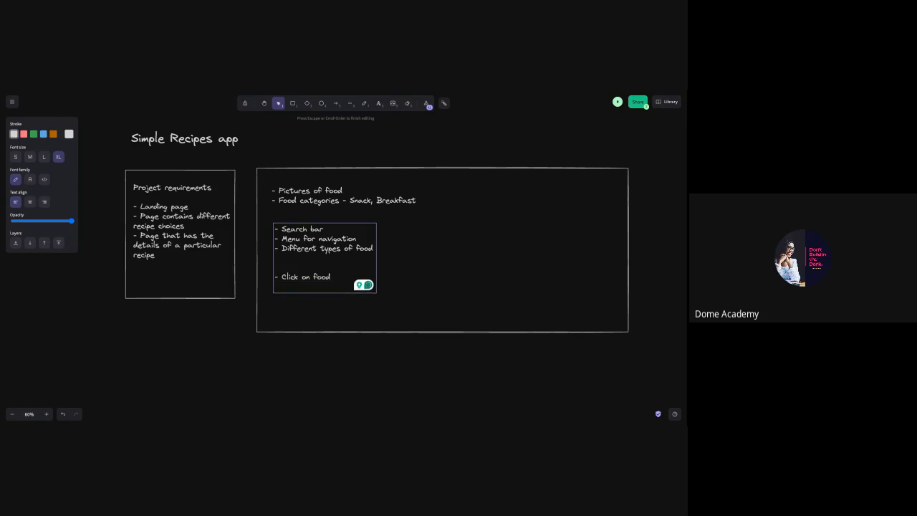
click(328, 91)
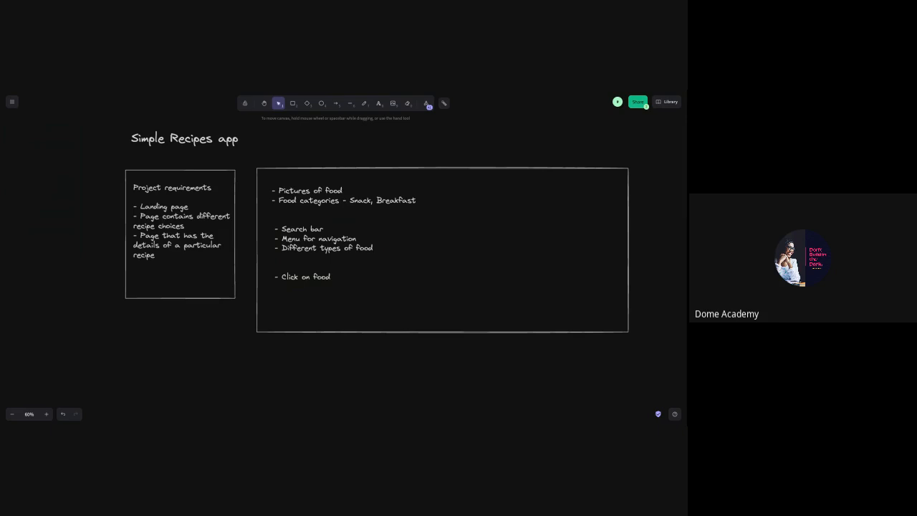
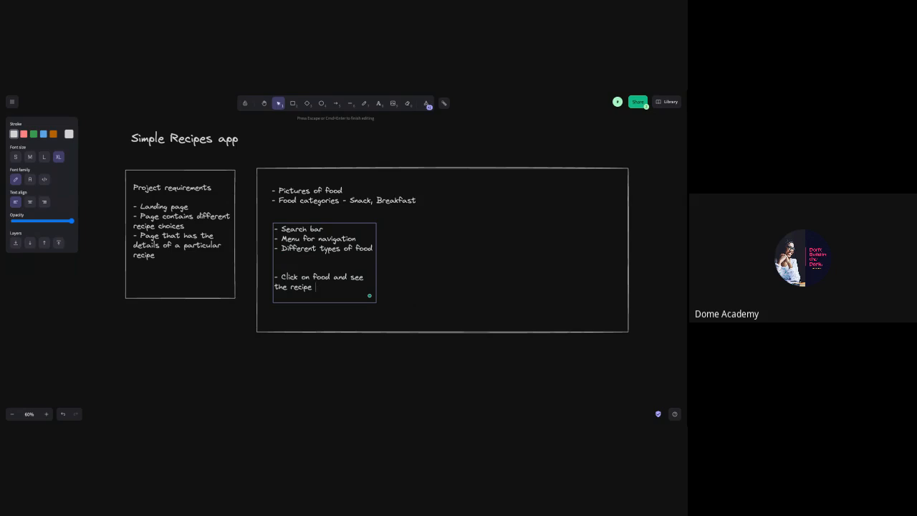
- Complete the last list item as "- Click on food and see the recipe (ingredients, steps on how to cook it)."
key(BackSpace)
text(gredients, ste)
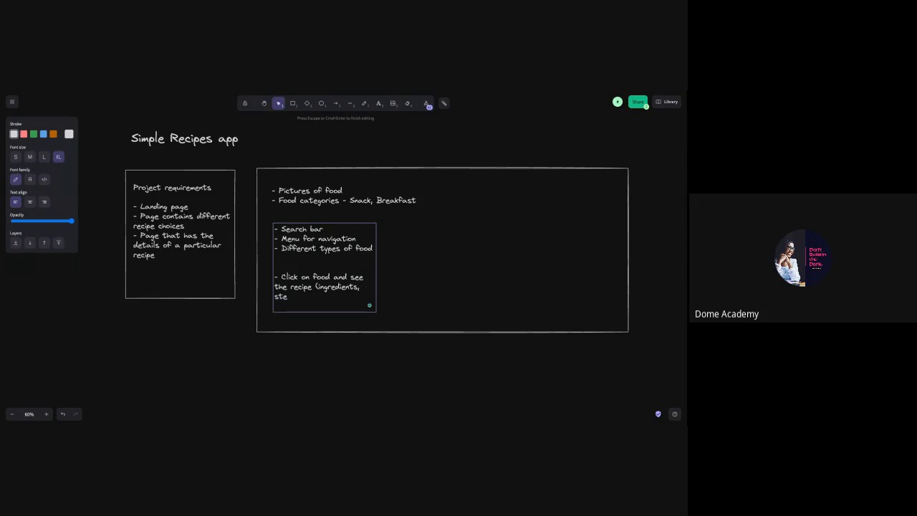
text(ps on how to cook it)
text().)
click(509, 235)
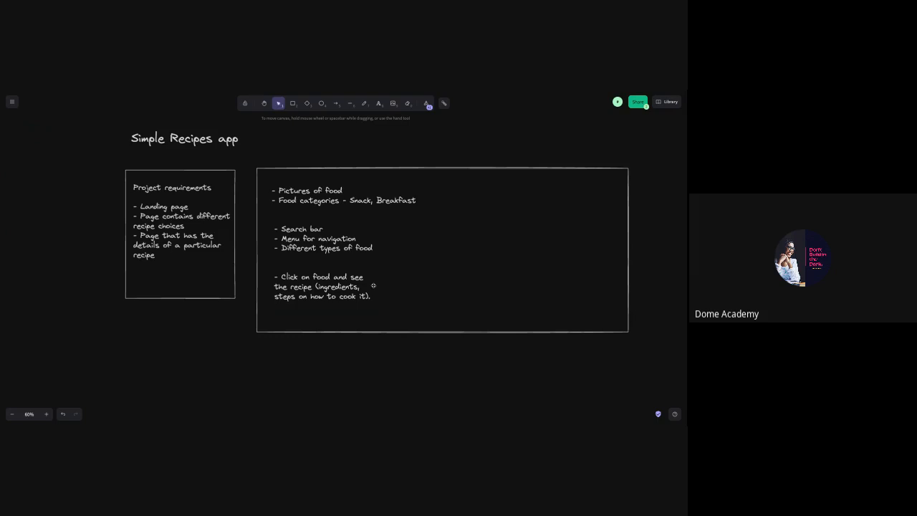
click(332, 192)
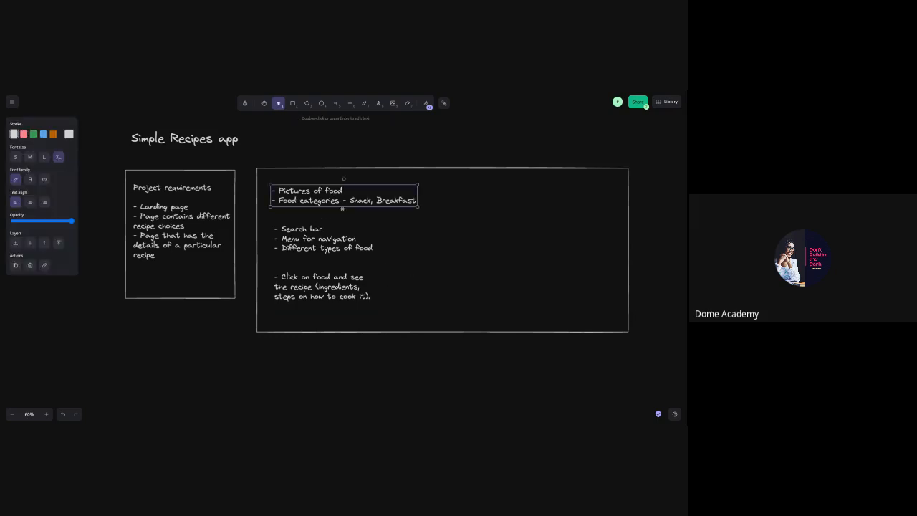
click(347, 276)
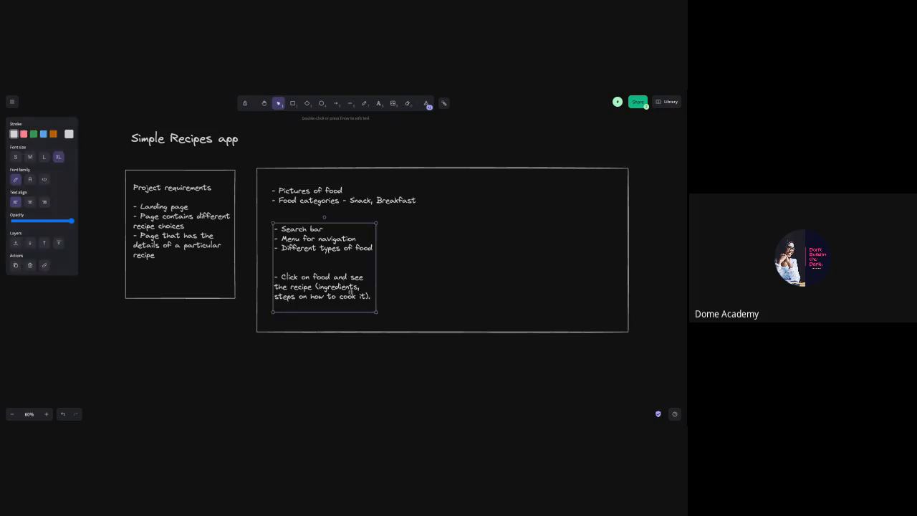
click(401, 281)
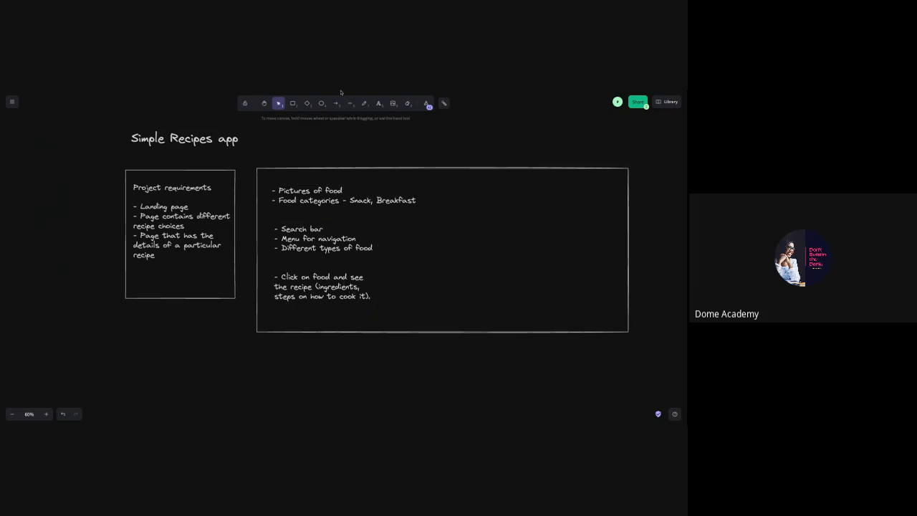
click(379, 104)
click(483, 200)
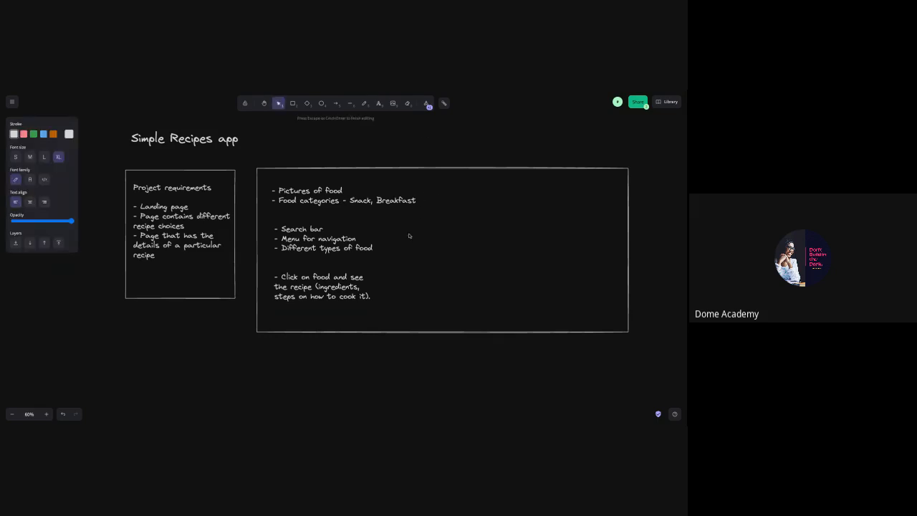
click(323, 324)
- Widen the lower list's text box to about the width of the food categories line above it
double_click(324, 296)
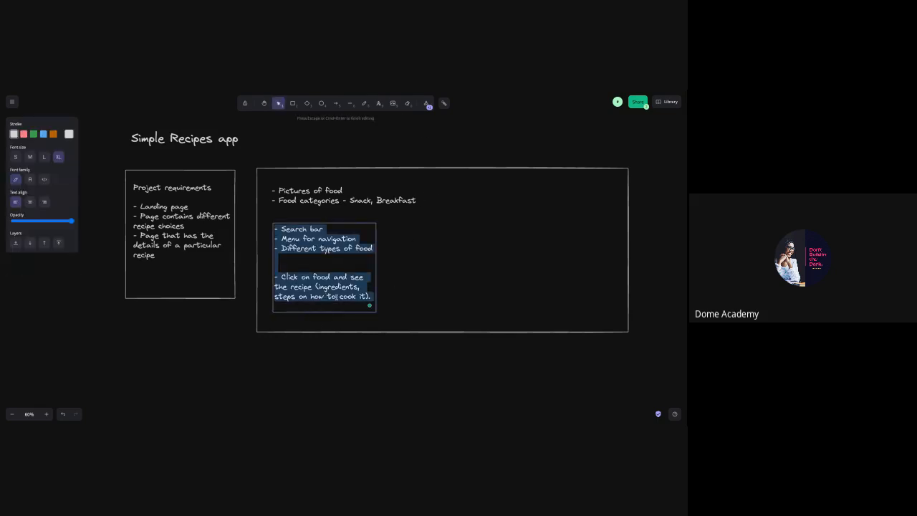
key(Escape)
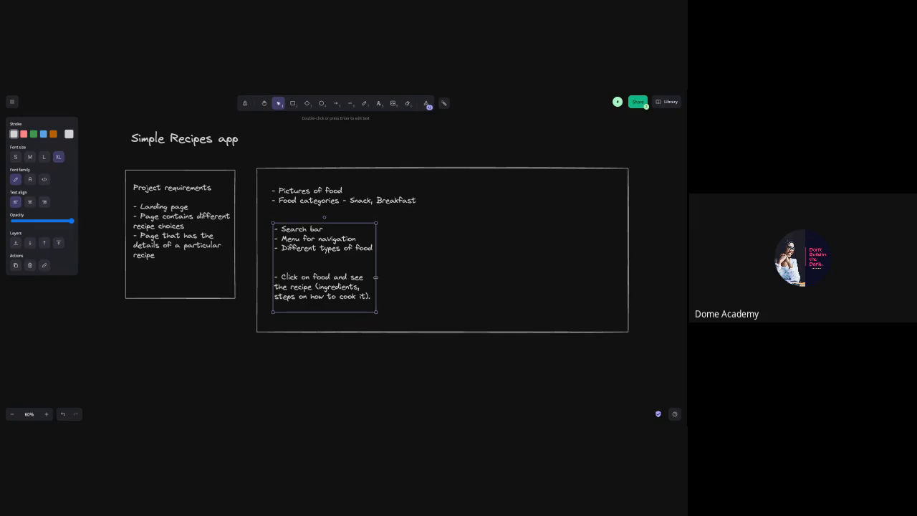
key(Return)
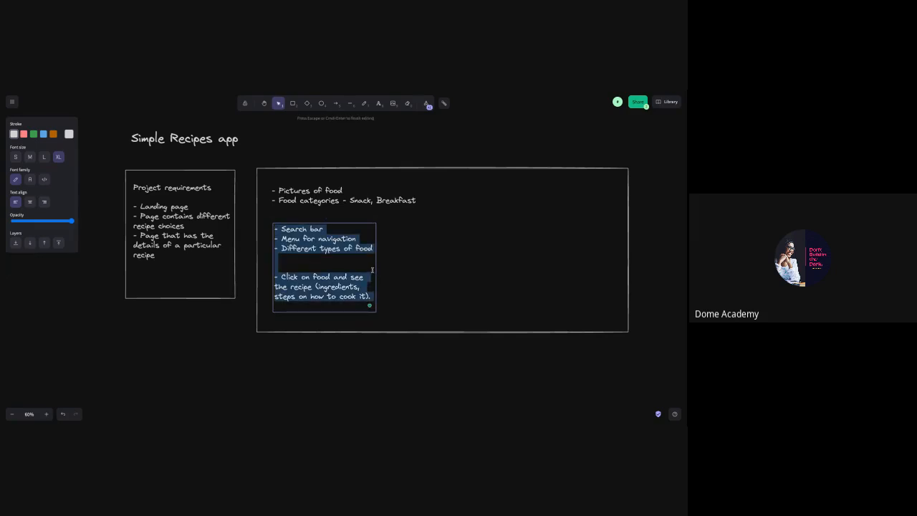
click(373, 271)
click(374, 270)
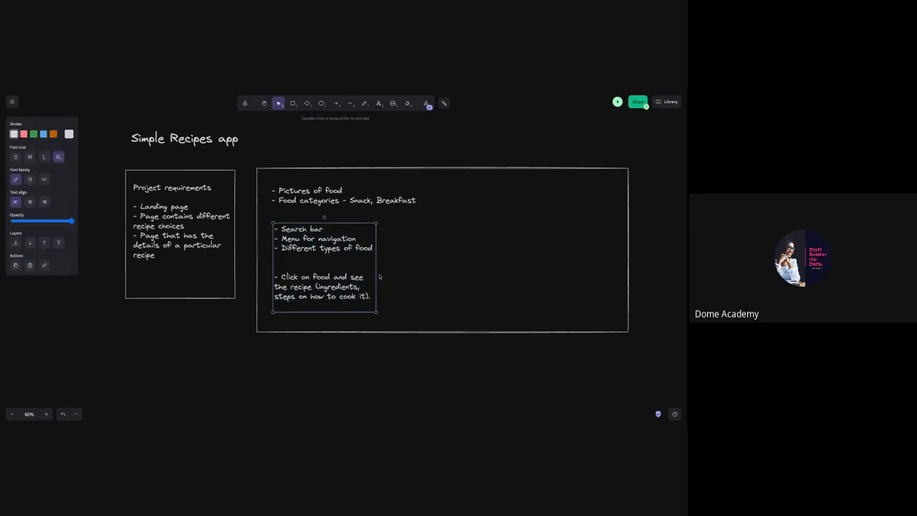
ctrl+scroll(384, 280, up, 2)
drag(375, 275, 430, 275)
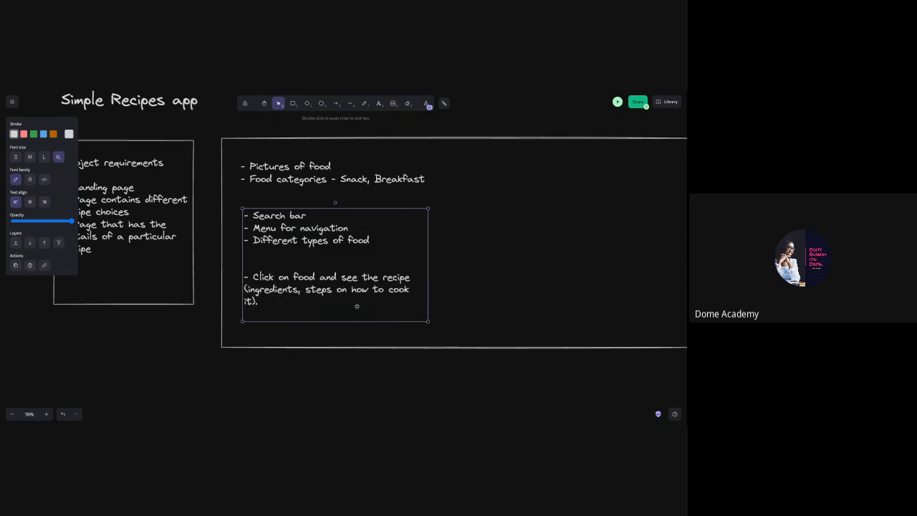
- Add the list item "- Save recipe" below the item about seeing the recipe, and deselect the text
double_click(335, 302)
click(335, 301)
key(Return)
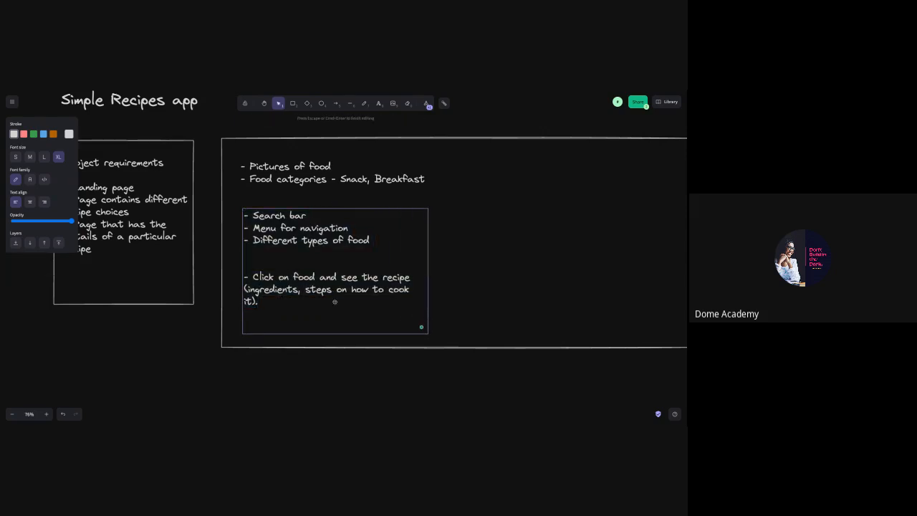
text(- Be l)
key(BackSpace)
key(BackSpace)
text(Add)
key(BackSpace)
key(BackSpace)
key(BackSpace)
key(BackSpace)
text(Save recio)
key(BackSpace)
text(oe)
key(BackSpace)
key(BackSpace)
text(pe)
click(437, 283)
- Narrow the wide rectangle around the feature lists so that its right edge sits closer to the text
scroll(440, 279, right, 5)
scroll(442, 276, right, 3)
scroll(442, 276, left, 5)
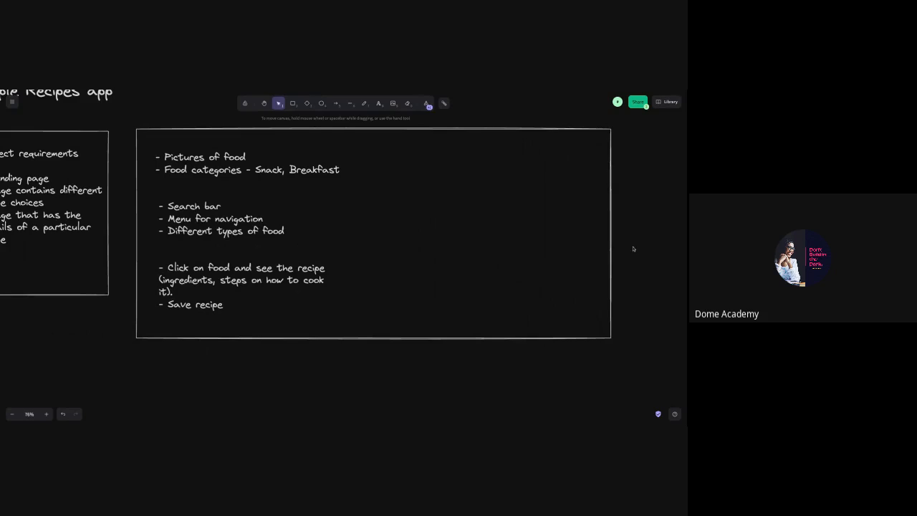
click(610, 239)
drag(610, 235, 413, 223)
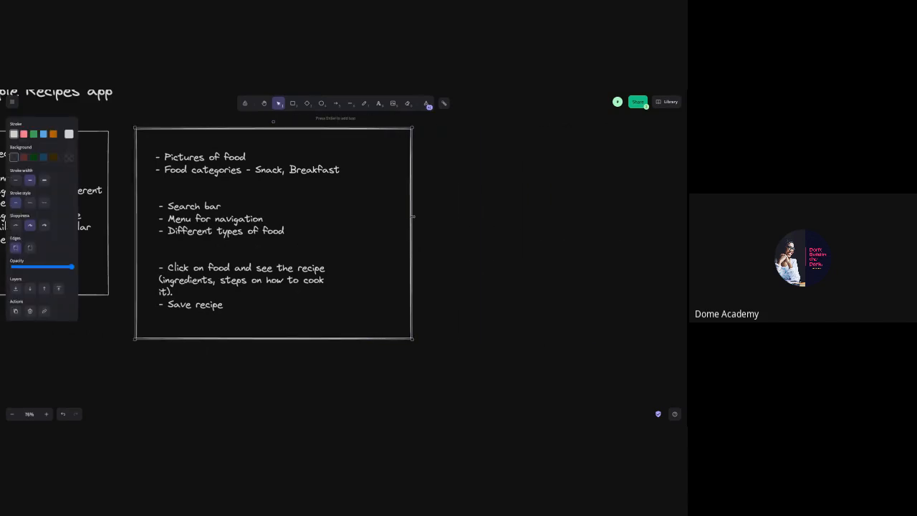
- Add the text heading "Ideas" just above the upper edge of the feature list rectangle
scroll(413, 215, up, 1)
scroll(413, 215, up, 3)
click(379, 103)
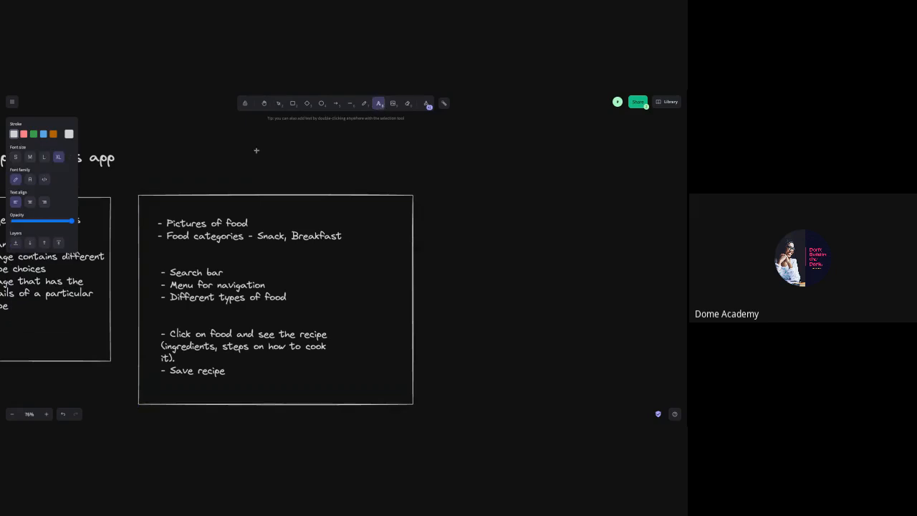
click(158, 180)
text(Ideas)
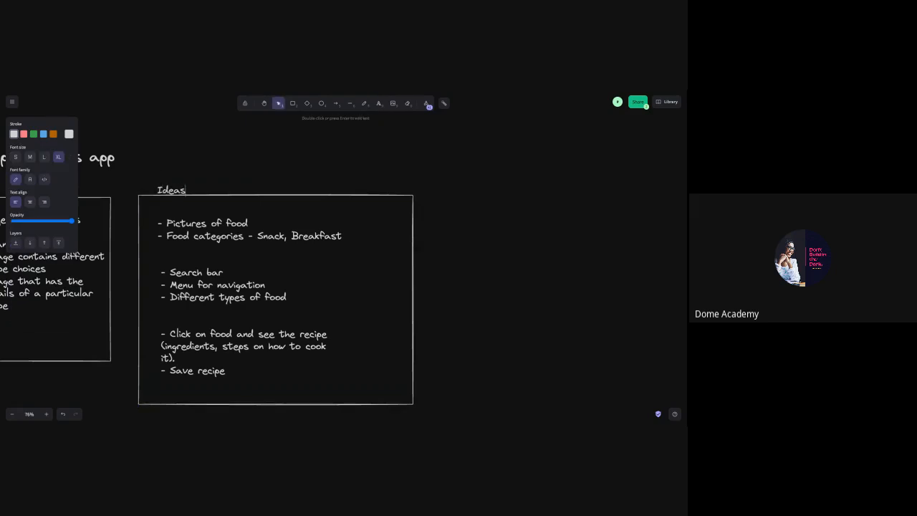
- Enlarge the "Ideas" heading above the feature list box by scaling its text up
click(192, 186)
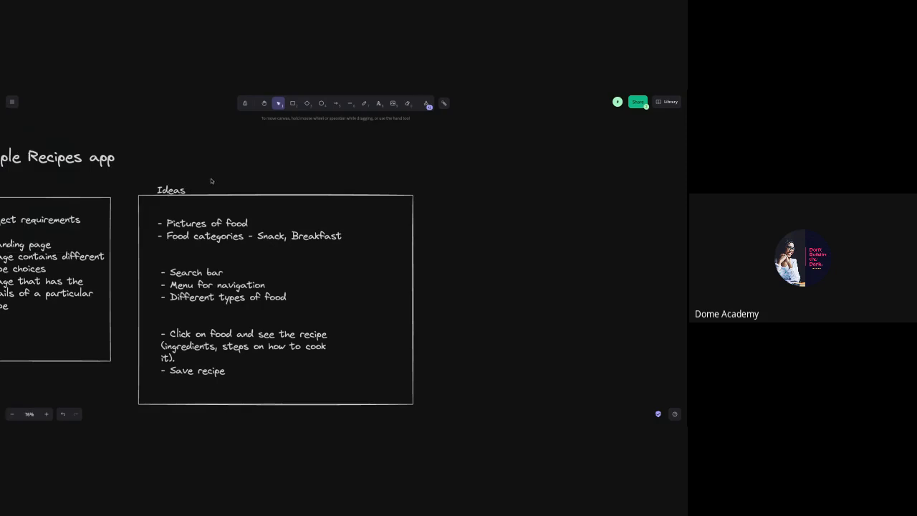
click(183, 190)
drag(188, 182, 212, 171)
scroll(484, 207, left, 10)
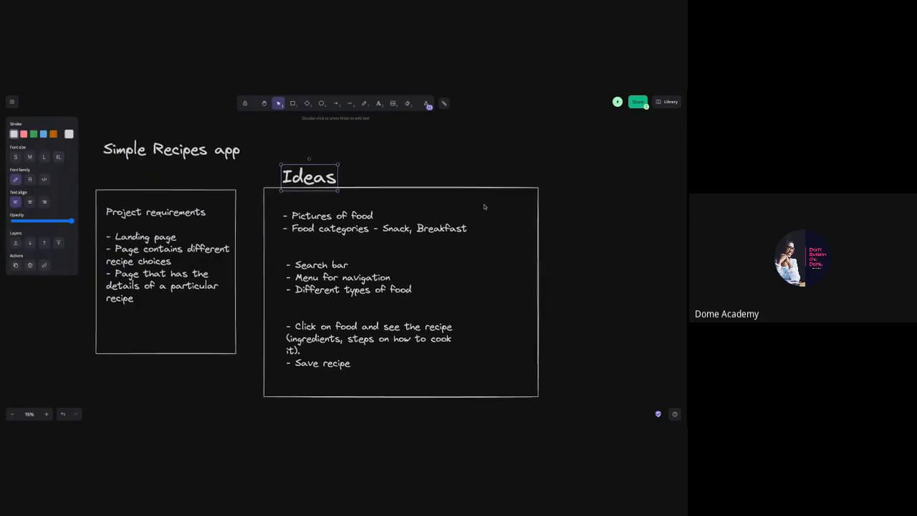
scroll(483, 207, right, 3)
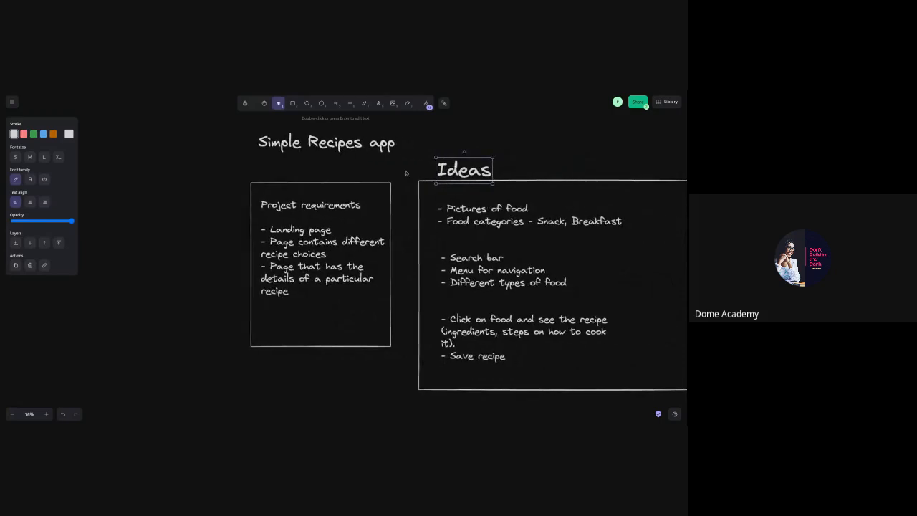
scroll(476, 182, right, 9)
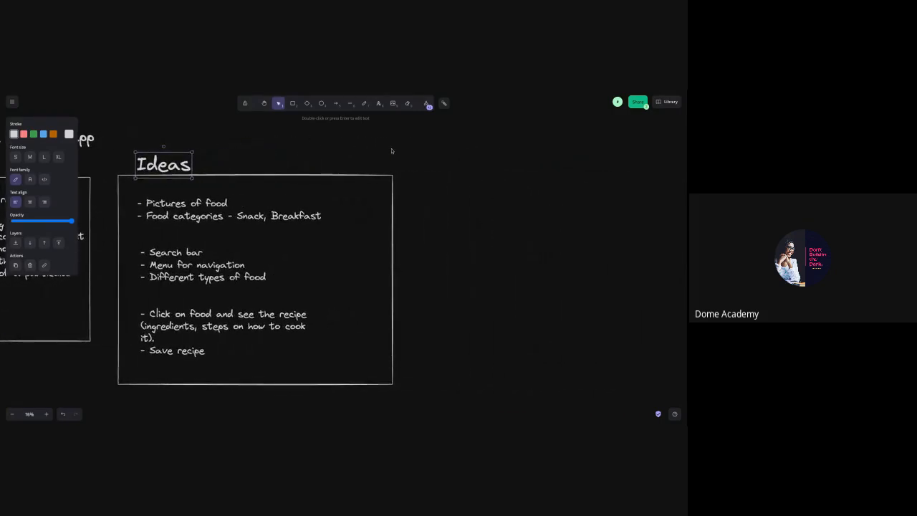
scroll(413, 152, left, 3)
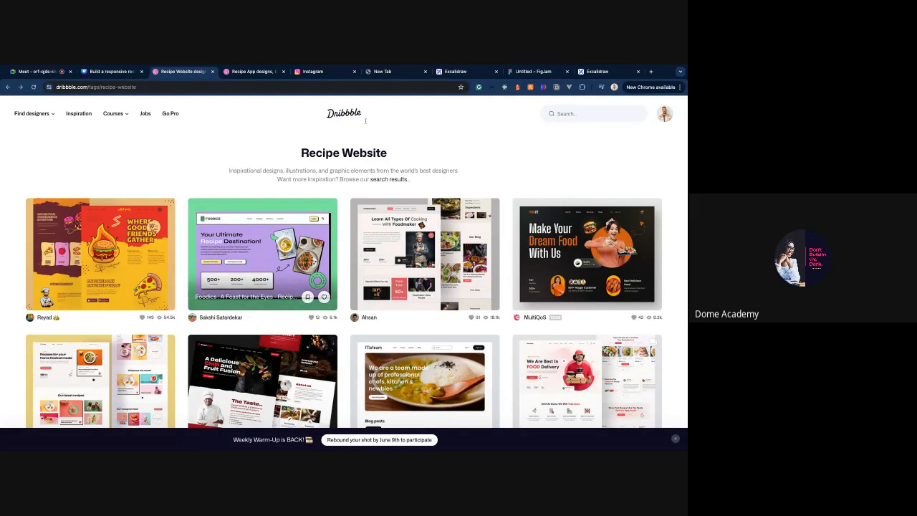
- Close the duplicate Excalidraw page showing the live collaboration dialog and the untitled FigJam board, returning to the recipes board
click(451, 72)
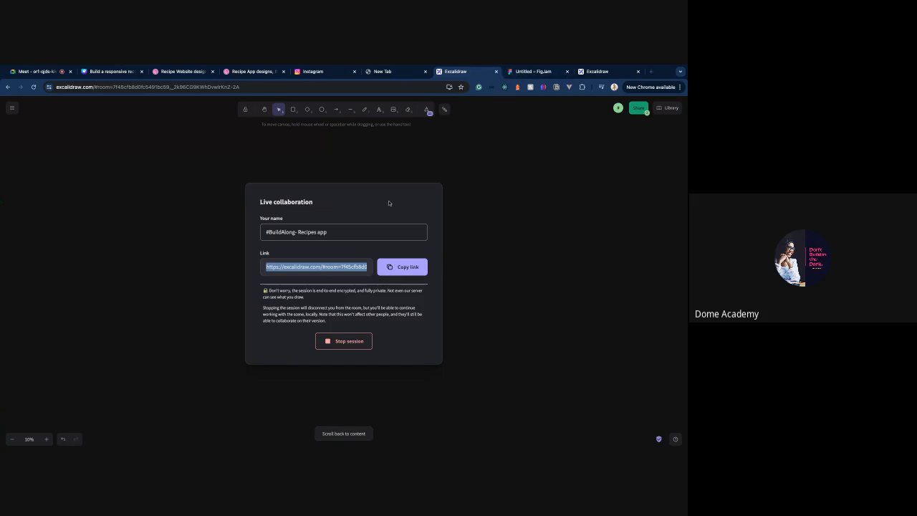
click(545, 71)
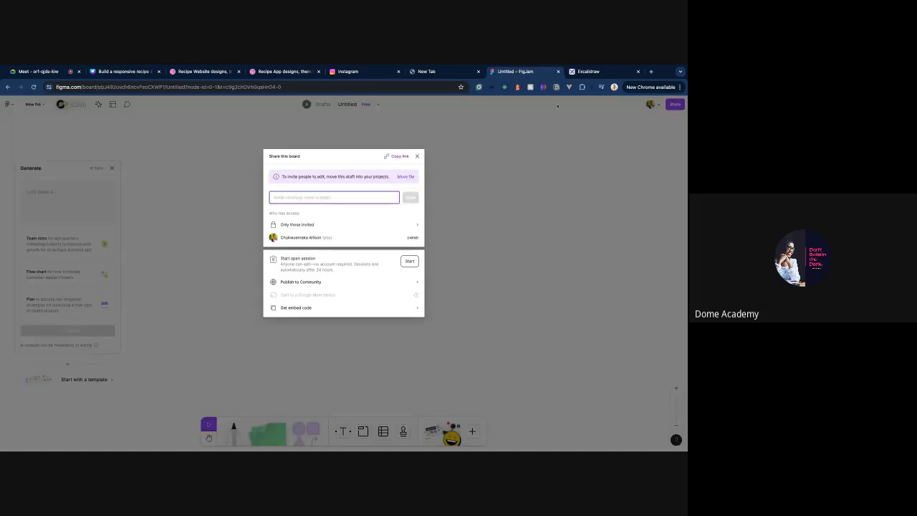
click(558, 71)
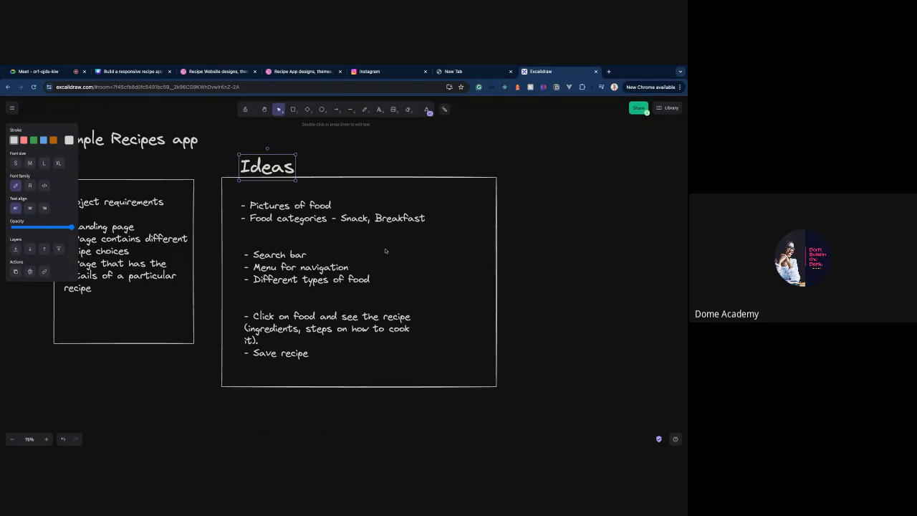
ctrl+scroll(386, 251, down, 3)
scroll(386, 250, right, 5)
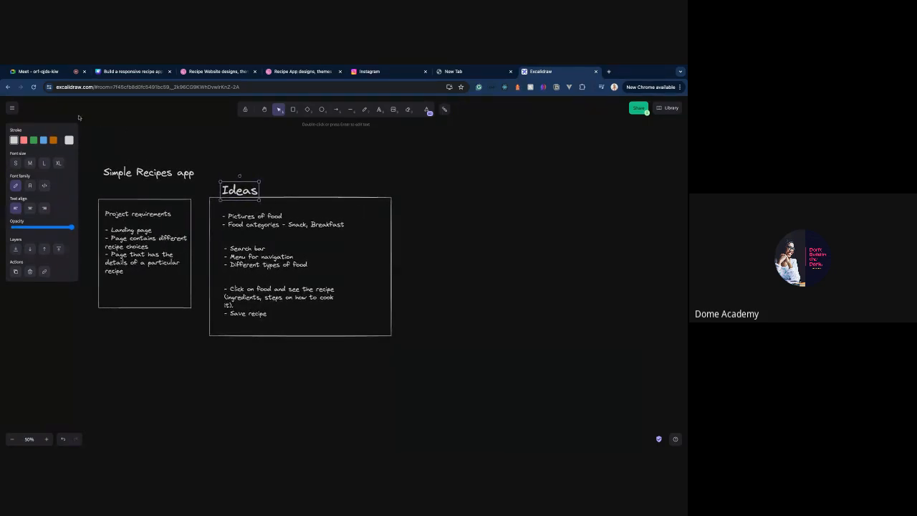
click(12, 108)
click(12, 108)
click(133, 147)
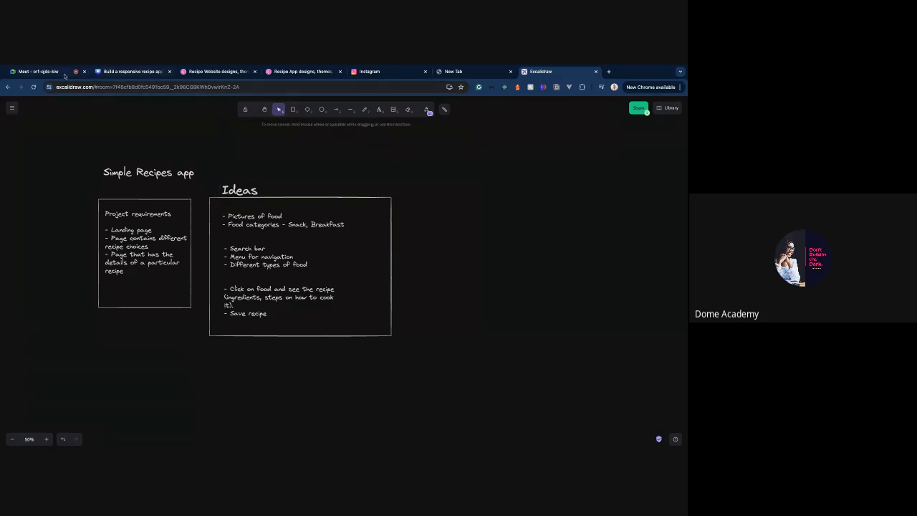
- Switch to Dribbble's Recipe Website designs and open the shot "Foodics : A Feast for the Eyes - Recipe Website UI"
click(223, 72)
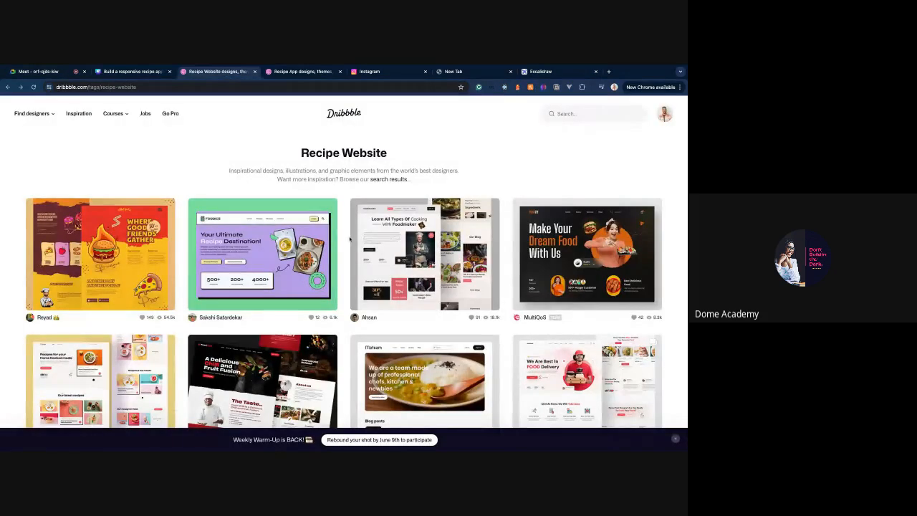
scroll(262, 287, down, 3)
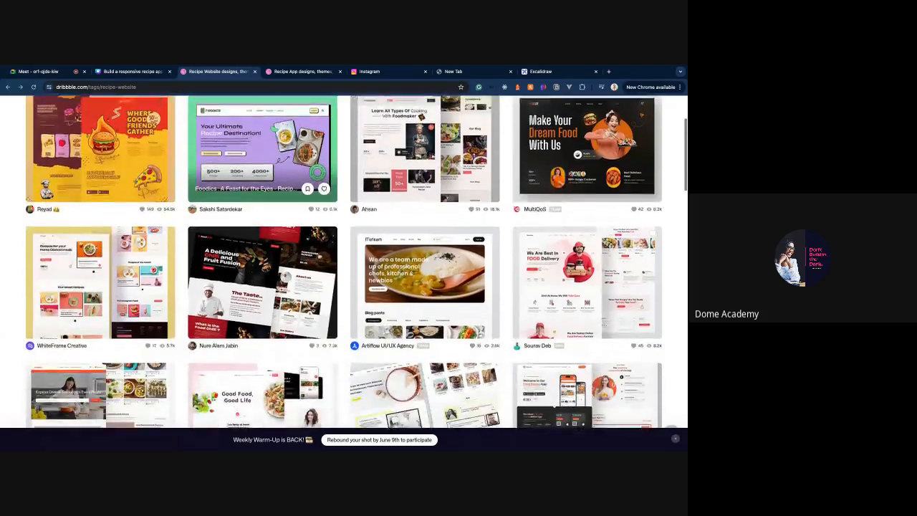
scroll(262, 287, down, 4)
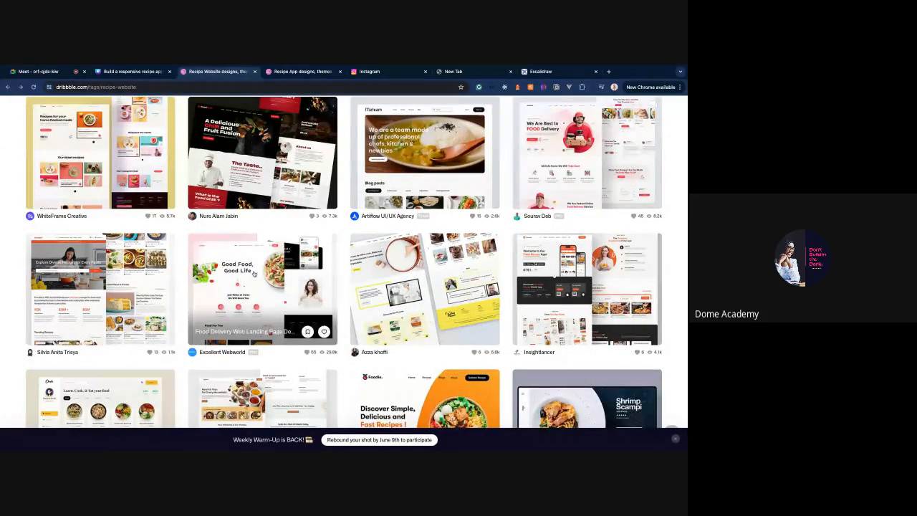
scroll(143, 261, up, 2)
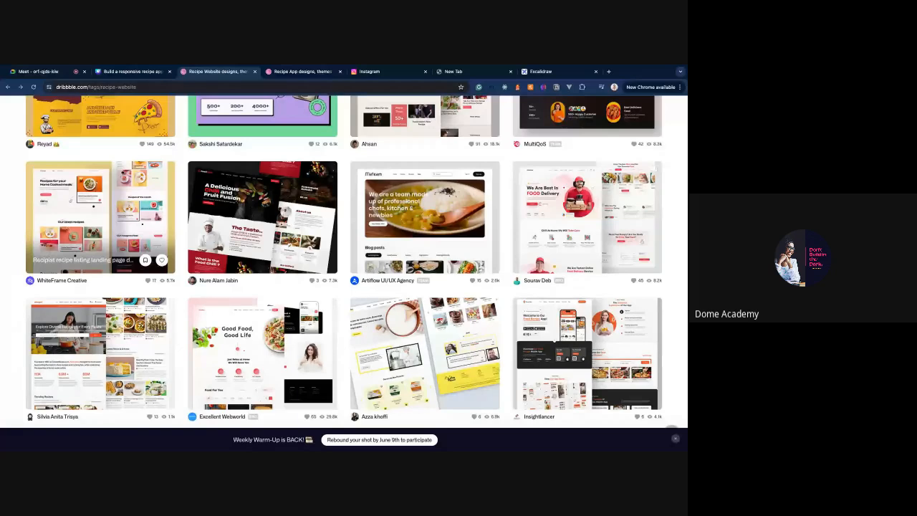
scroll(238, 198, up, 2)
click(257, 181)
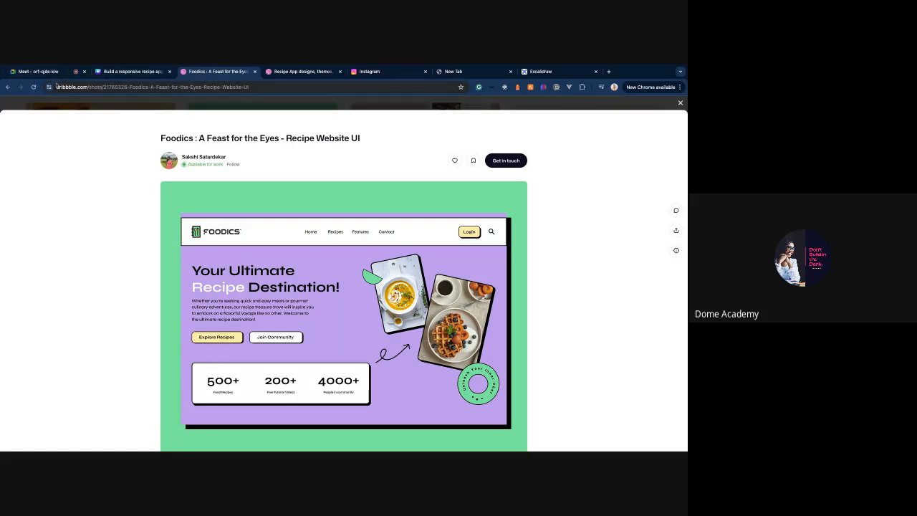
drag(56, 87, 105, 88)
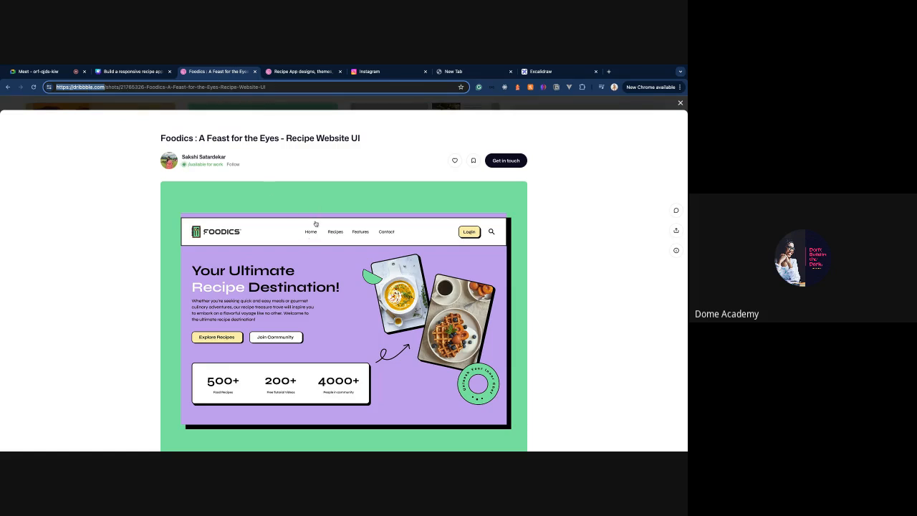
text(x)
click(570, 202)
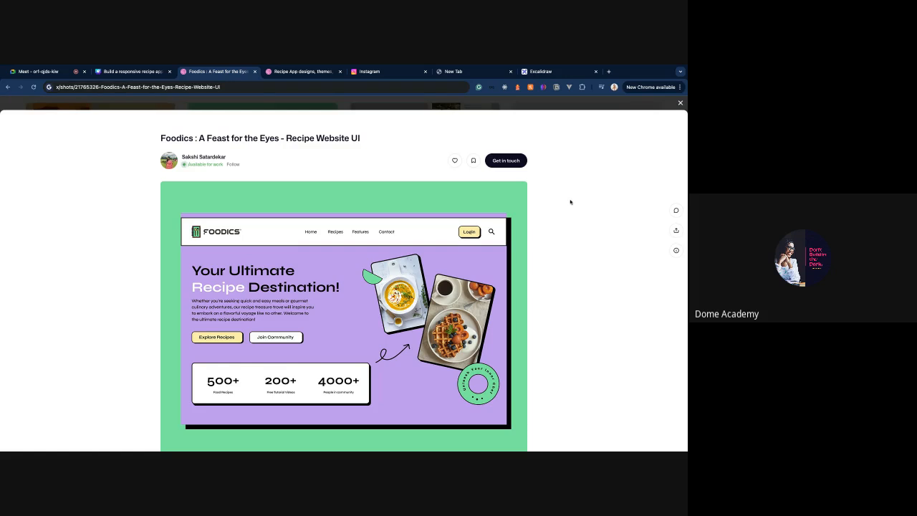
key(super+plus)
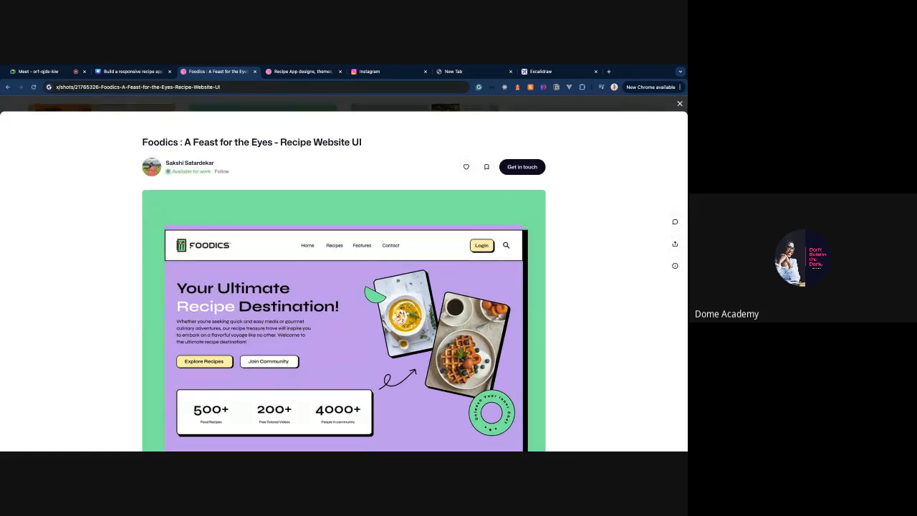
key(super+minus)
click(108, 87)
click(143, 86)
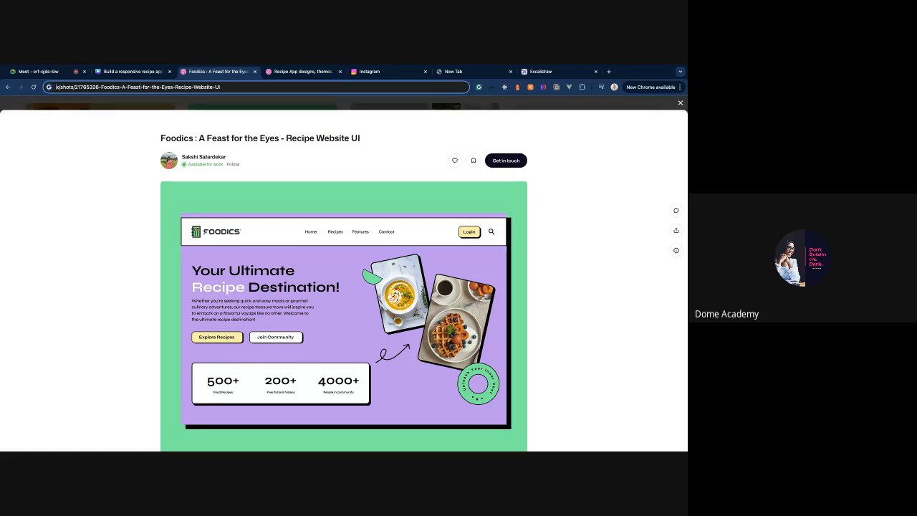
key(super+z)
click(126, 183)
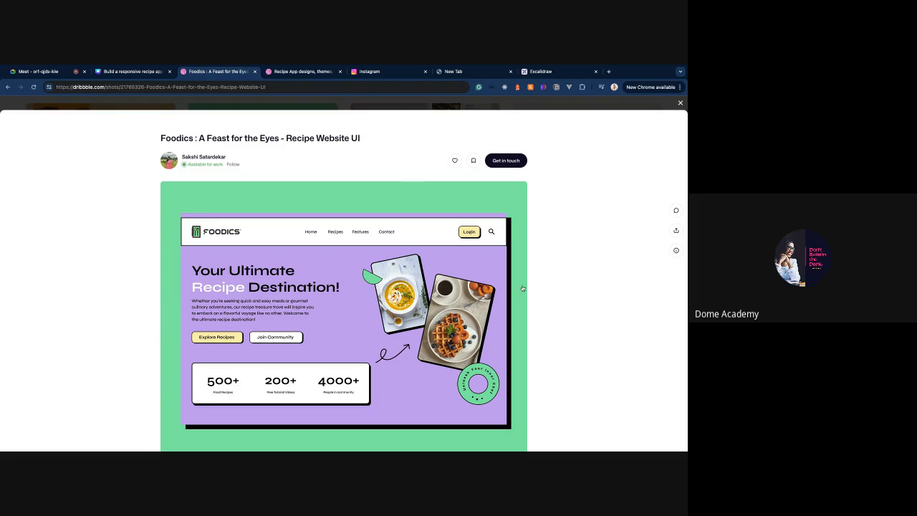
- Copy the Foodics landing page image into the Excalidraw board and place it in the empty area beside the Ideas box
scroll(430, 344, down, 10)
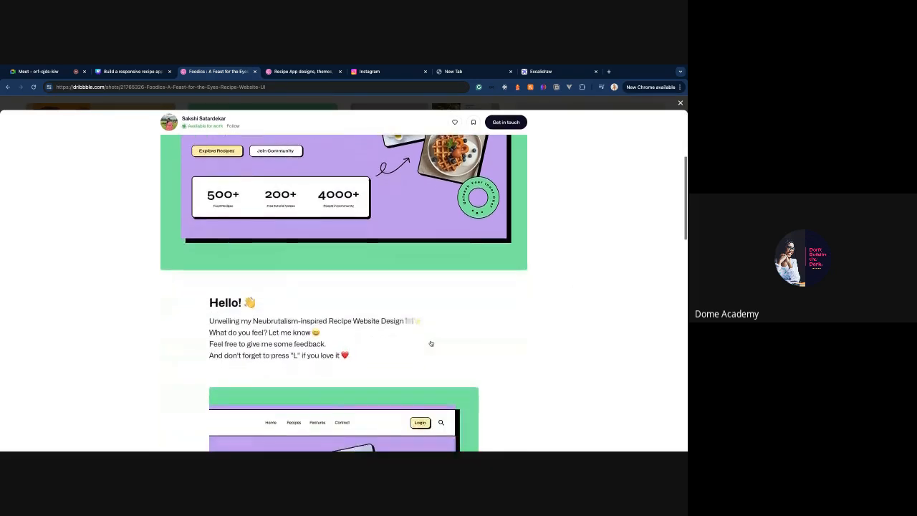
scroll(124, 212, up, 10)
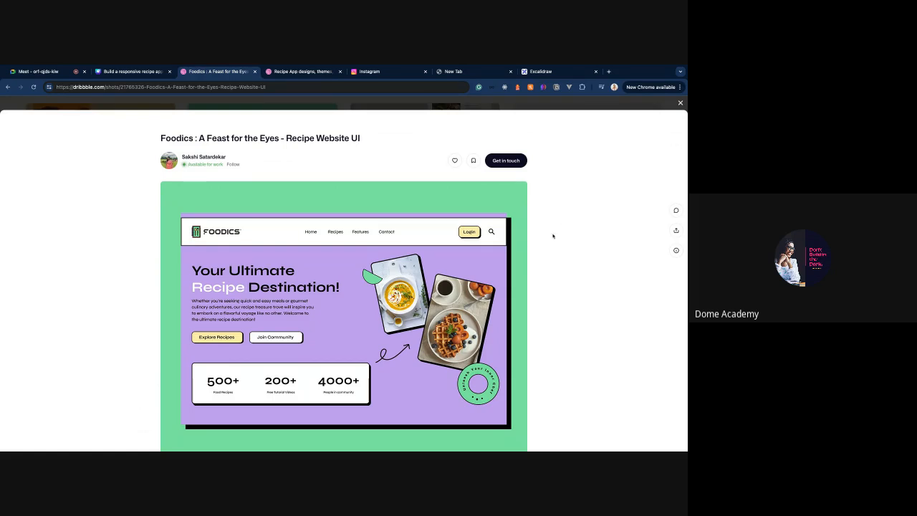
scroll(553, 236, down, 2)
scroll(344, 286, up, 1)
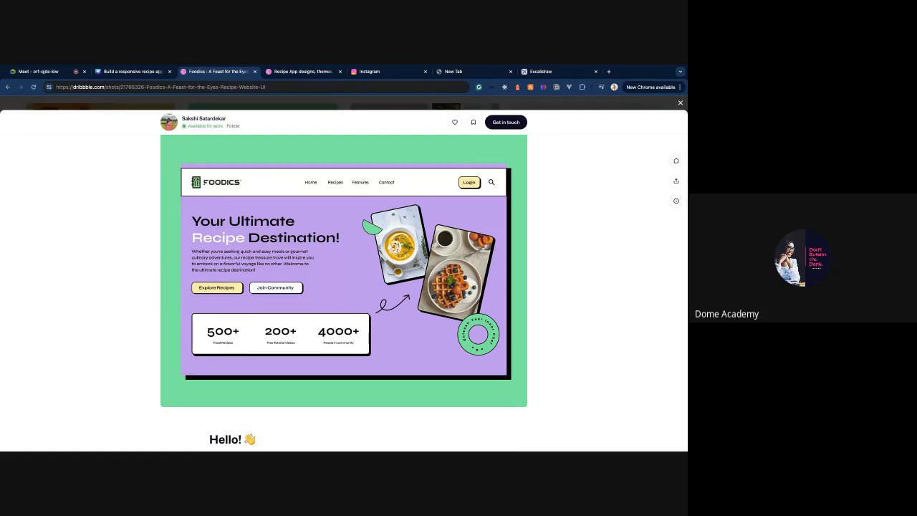
scroll(520, 258, up, 2)
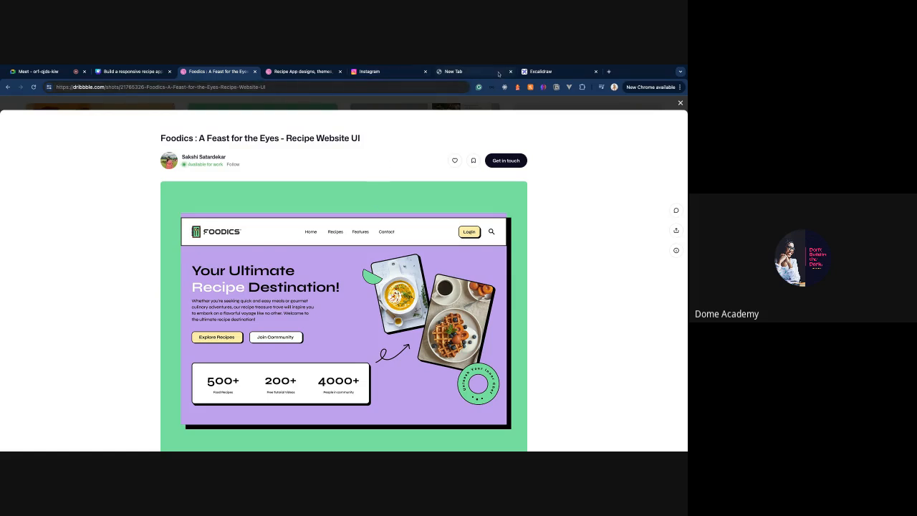
click(536, 72)
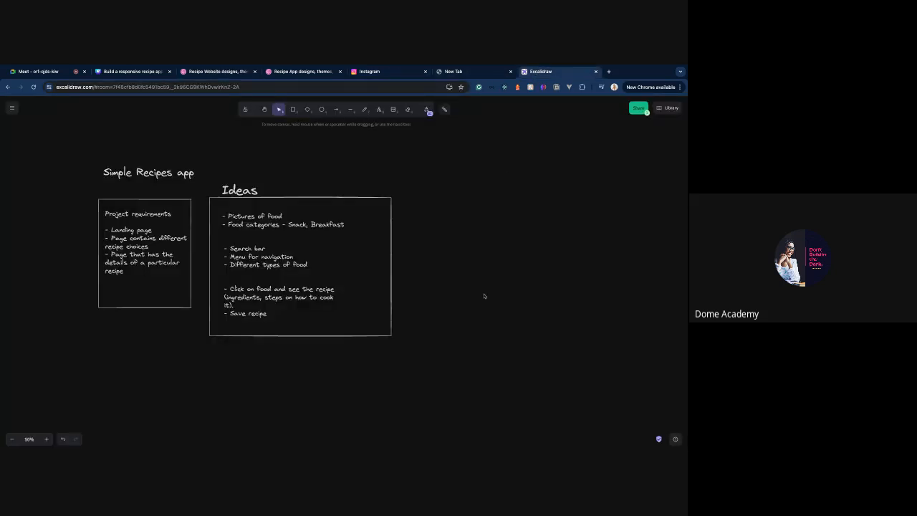
key(ctrl+v)
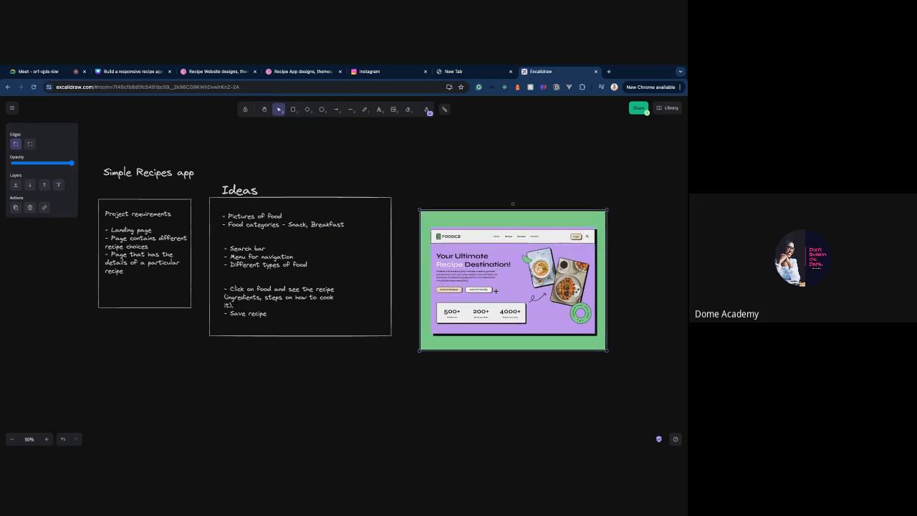
drag(495, 291, 504, 255)
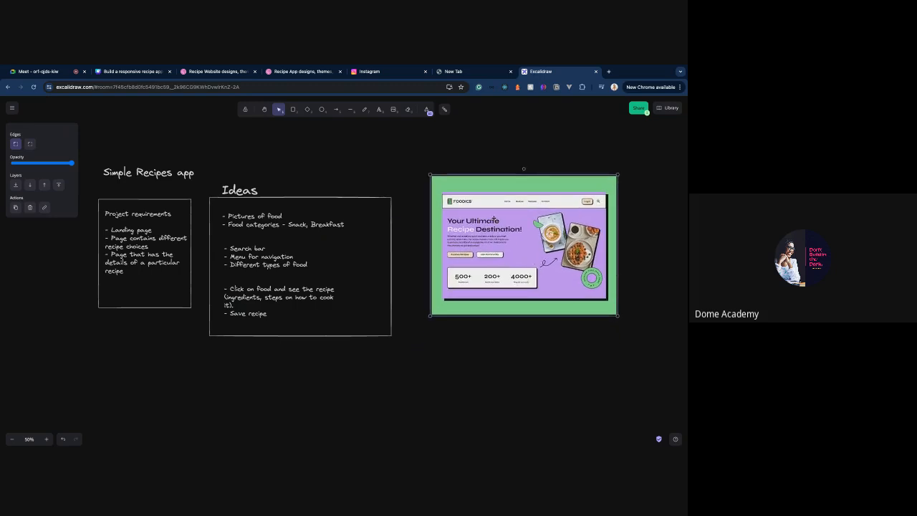
- Draw a large rectangle around the Foodics image and shift it down so its upper edge is near that of the Ideas box
click(292, 109)
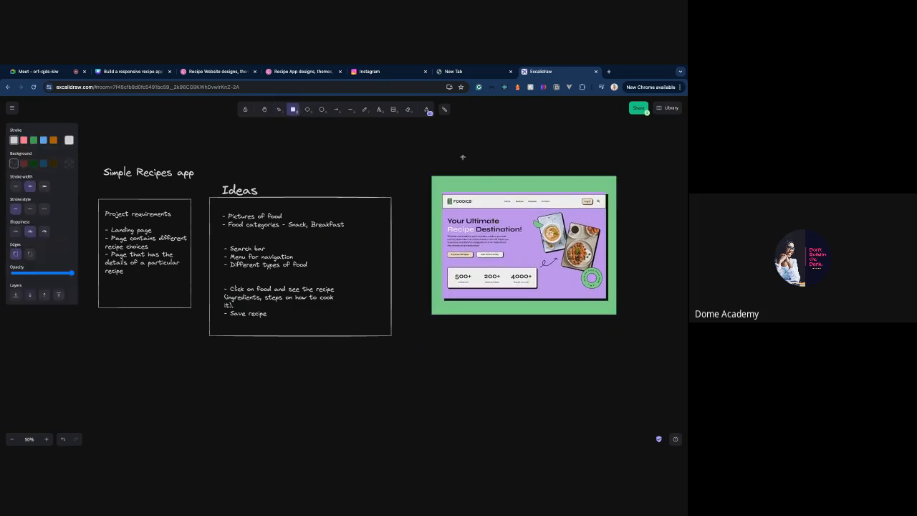
mouse_move(401, 129)
mouse_down()
mouse_move(569, 337)
mouse_move(686, 375)
mouse_up()
drag(583, 301, 580, 386)
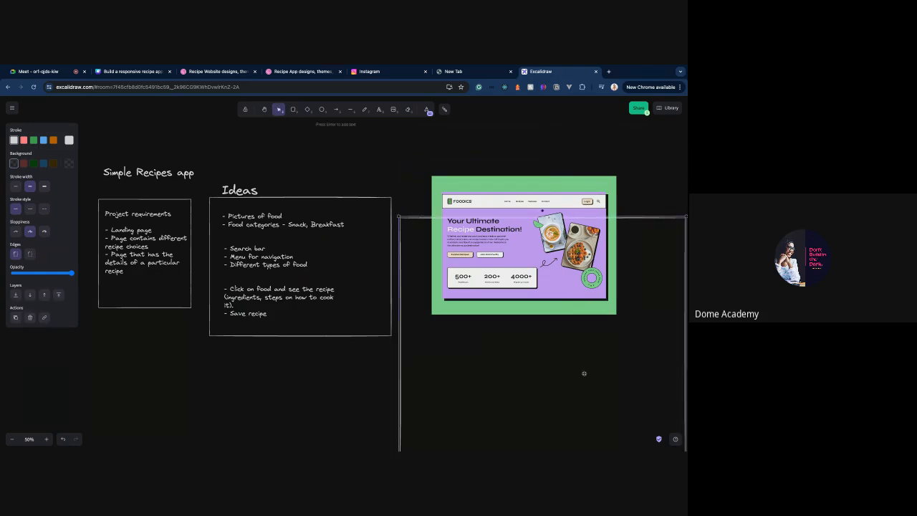
- Bring the Foodics image to the front and move it inside the upper part of the large rectangle
click(566, 245)
drag(566, 245, 571, 198)
double_click(572, 199)
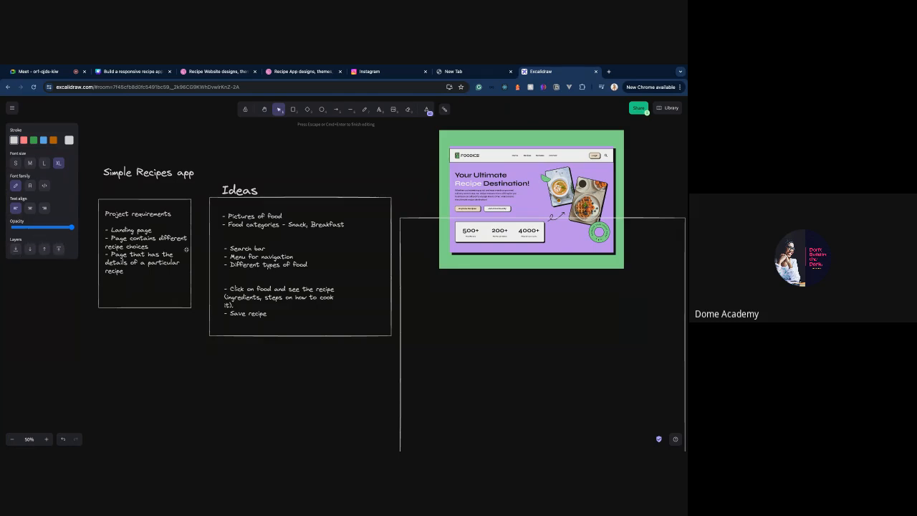
key(Escape)
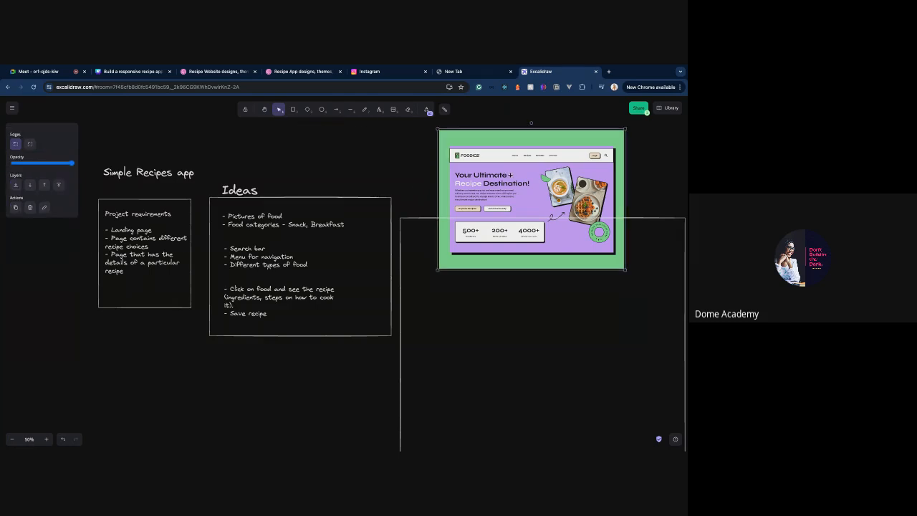
click(57, 186)
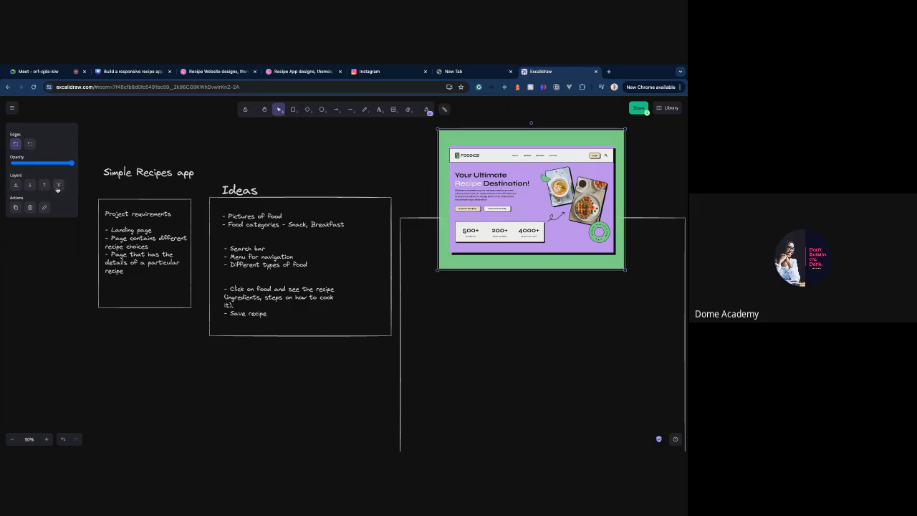
drag(579, 232, 568, 340)
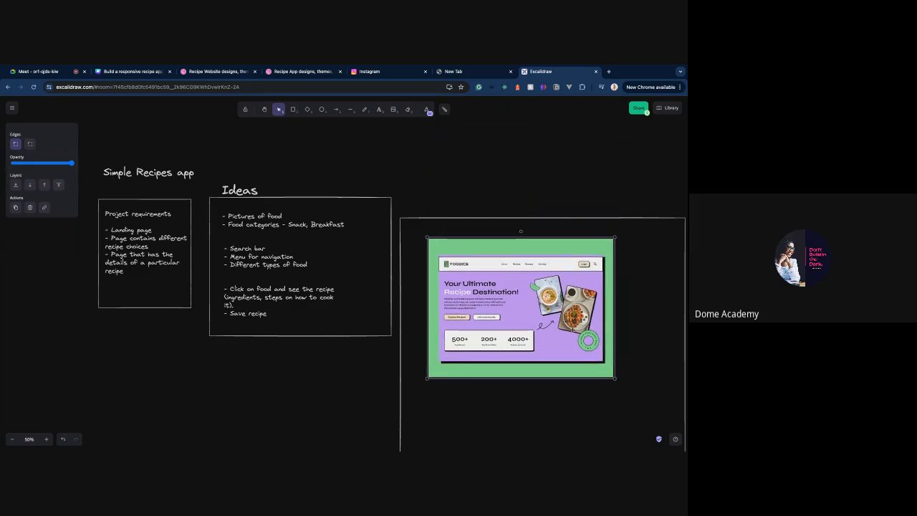
scroll(644, 287, right, 5)
scroll(645, 286, down, 1)
scroll(511, 212, right, 5)
scroll(512, 212, down, 1)
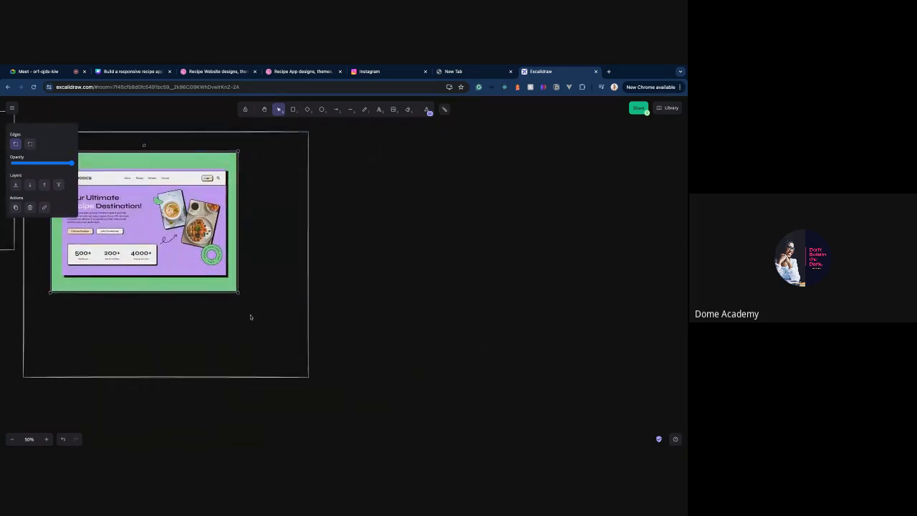
double_click(276, 376)
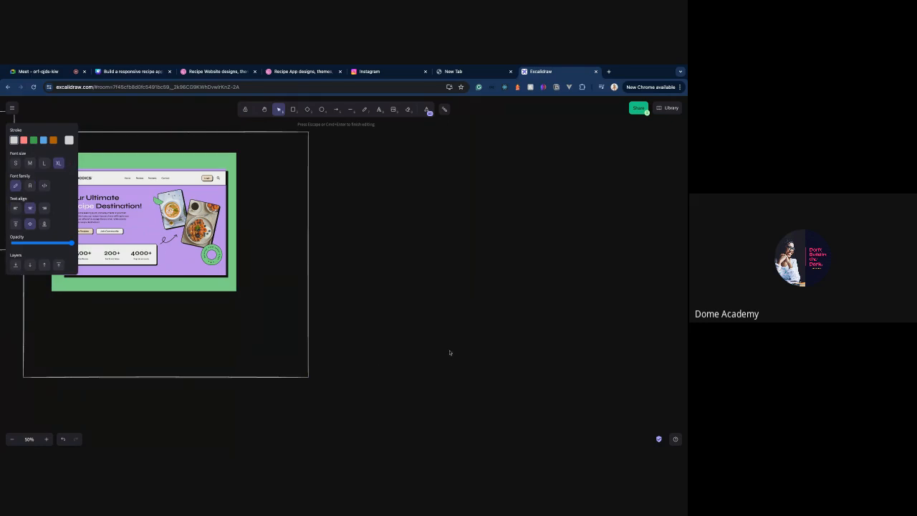
key(Escape)
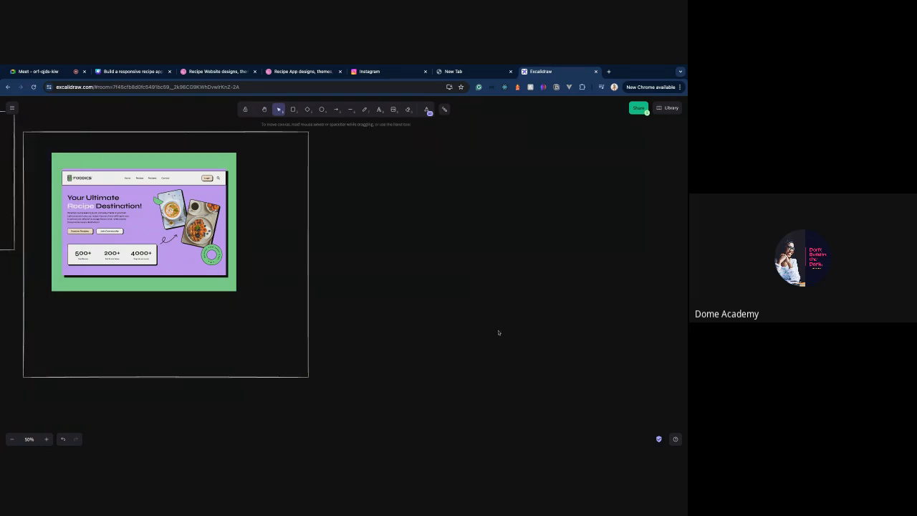
- Delete the old scattered notes on the canvas area to the right of the large rectangle
ctrl+scroll(499, 332, down, 4)
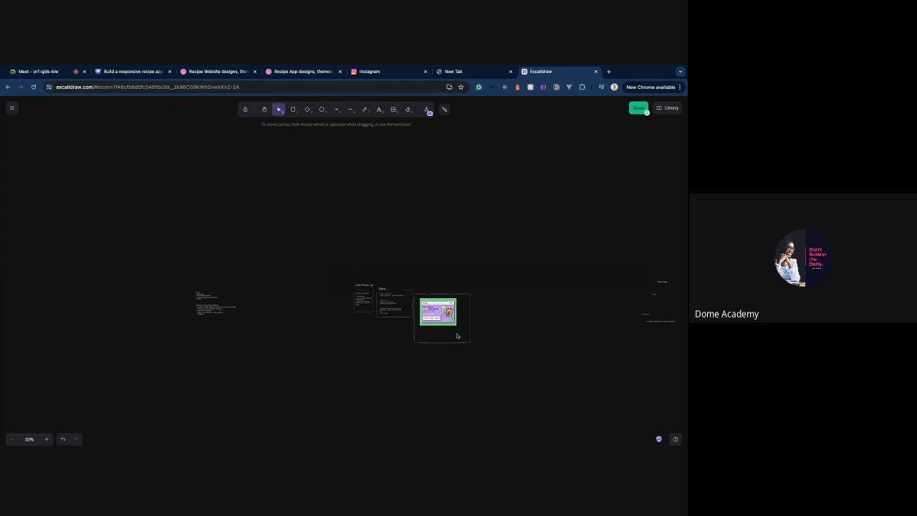
scroll(444, 339, down, 2)
scroll(422, 333, right, 5)
scroll(422, 334, right, 8)
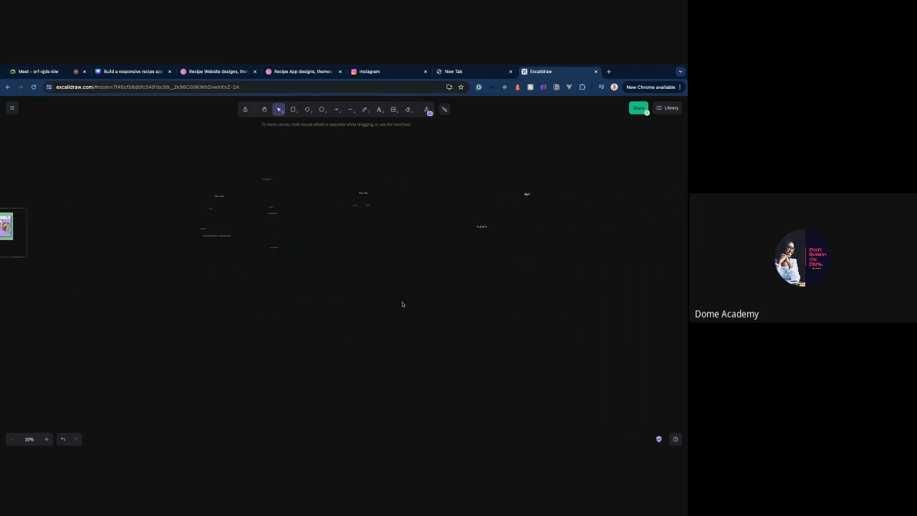
mouse_move(125, 157)
mouse_down()
mouse_move(172, 164)
mouse_move(536, 281)
mouse_up()
key(BackSpace)
- Move the Teams and Mentors/Tutoring Responsibilities notes away from the recipe boxes, down towards the HTTP Request notes
scroll(344, 273, left, 7)
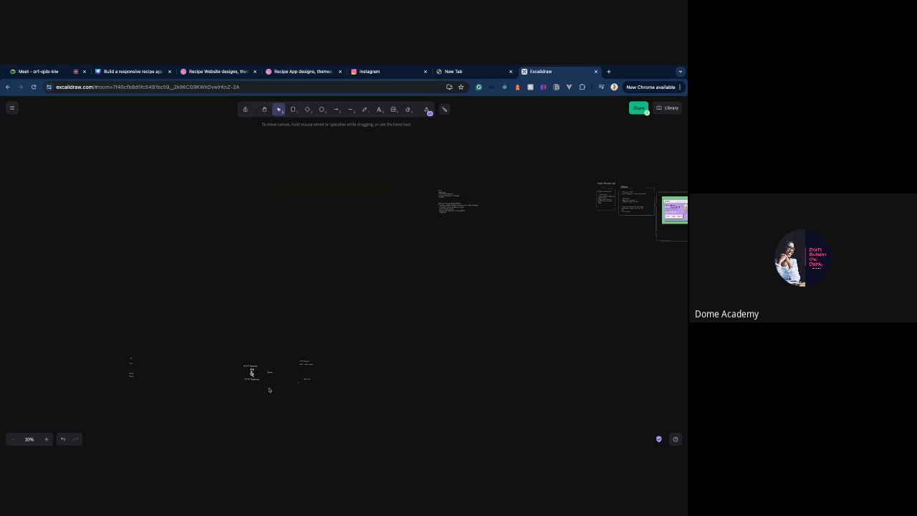
scroll(268, 390, up, 10)
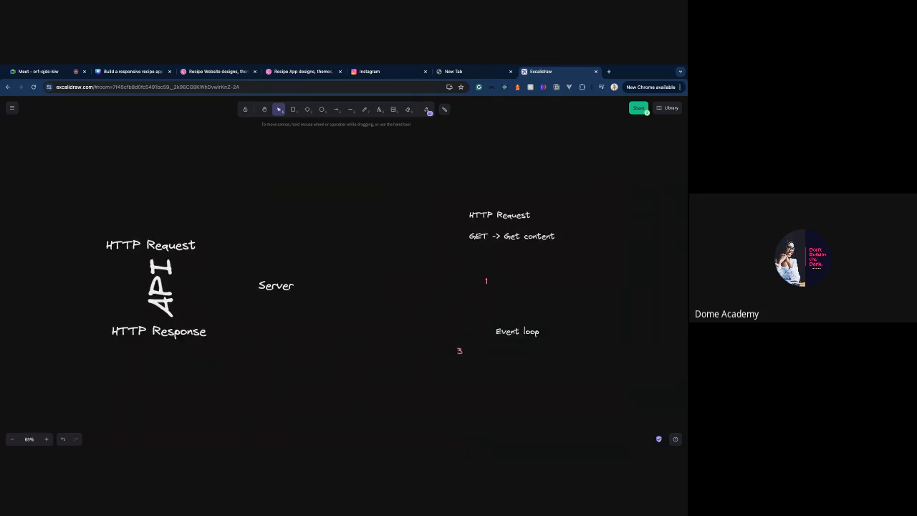
scroll(268, 388, down, 10)
scroll(252, 371, right, 8)
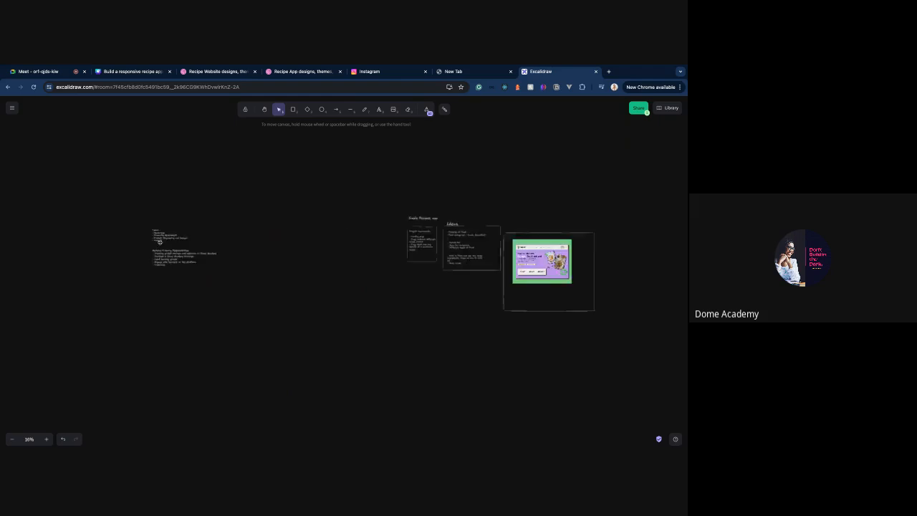
scroll(162, 240, up, 10)
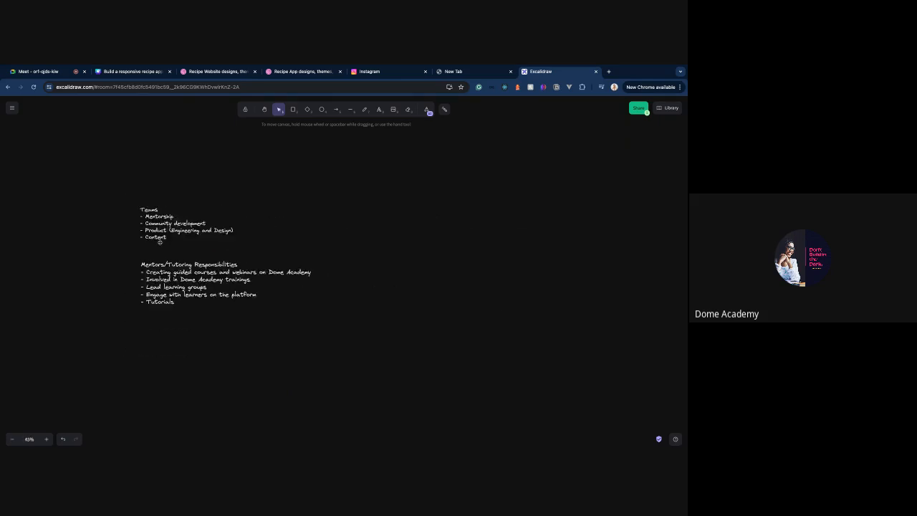
scroll(160, 242, down, 10)
drag(164, 241, 123, 205)
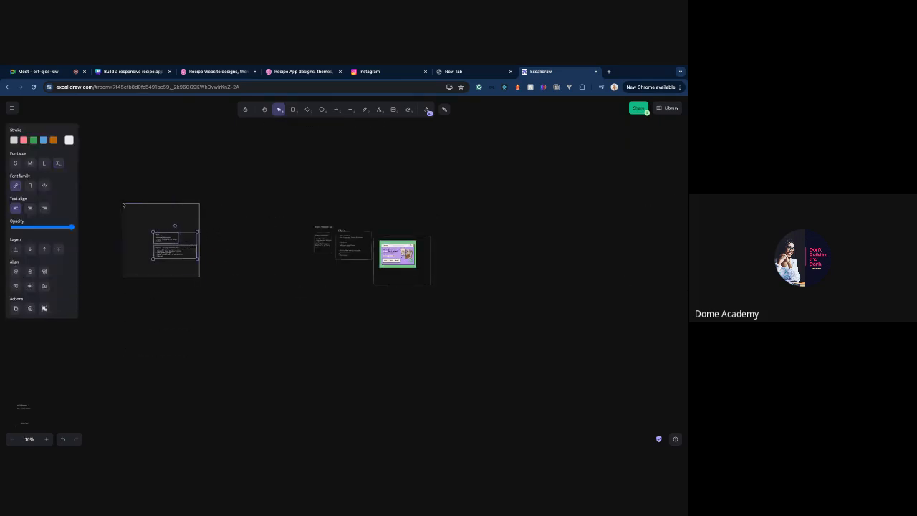
drag(184, 250, 28, 399)
- Move the large rectangle together with the Foodics image down into the empty area below the Ideas box
scroll(385, 283, right, 3)
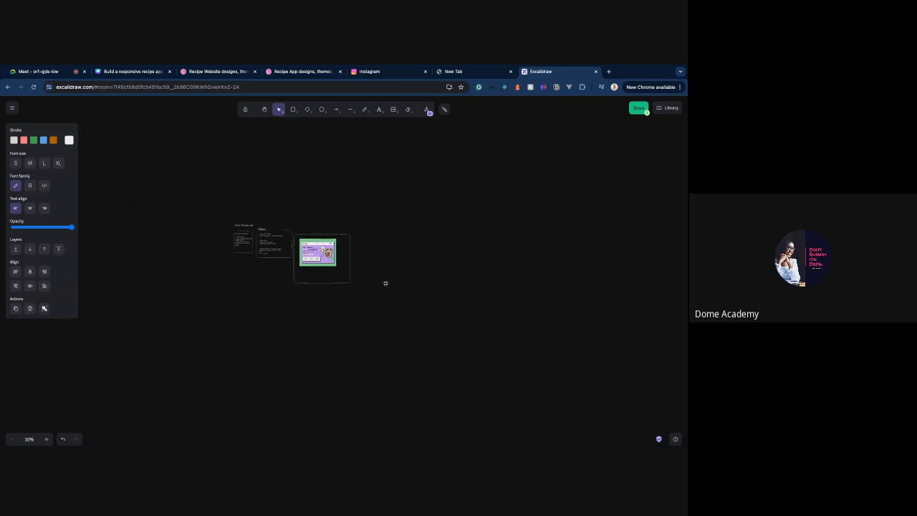
click(318, 283)
scroll(319, 283, up, 5)
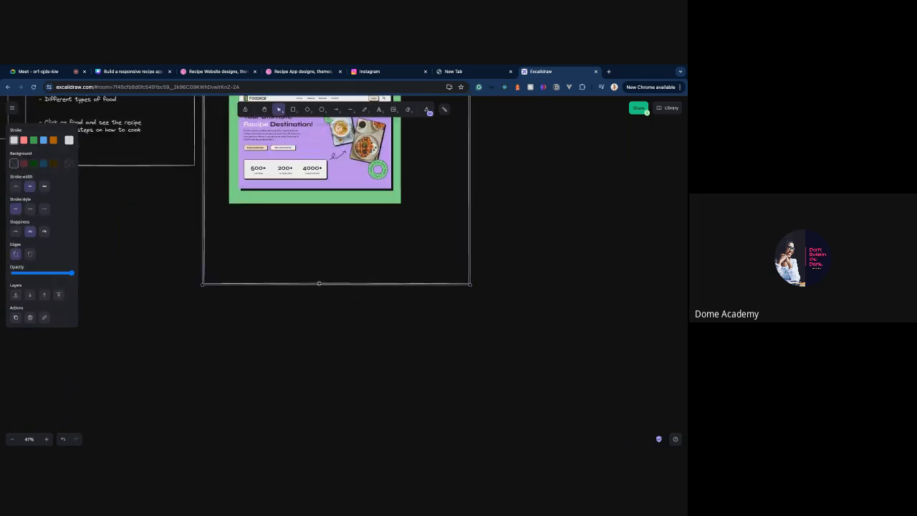
scroll(319, 283, down, 5)
click(337, 245)
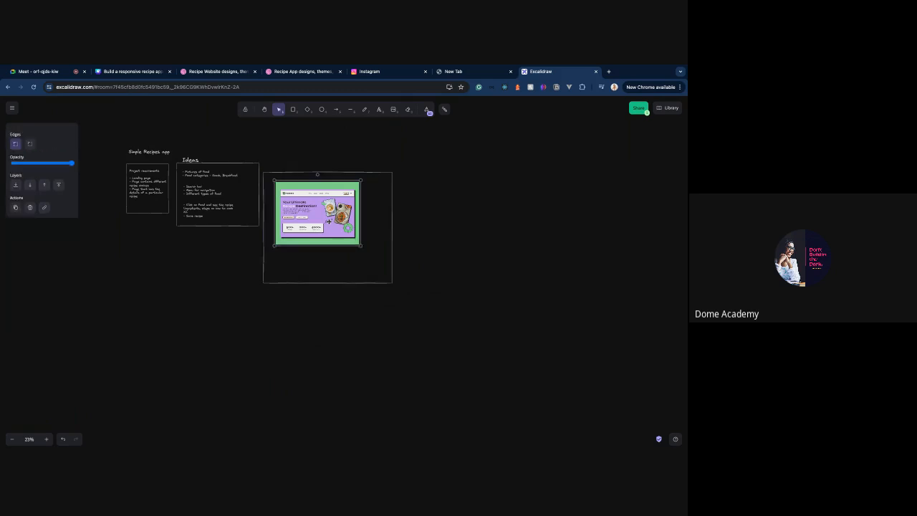
shift+click(335, 282)
drag(336, 245, 283, 313)
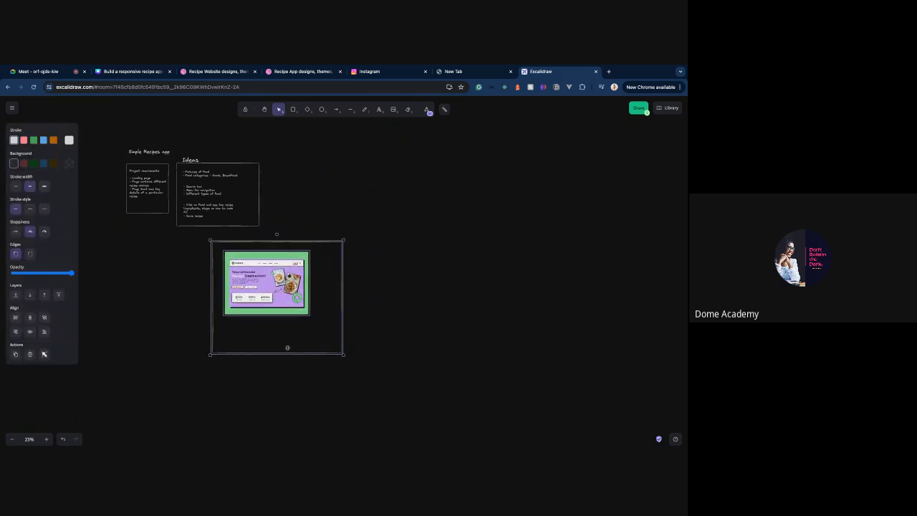
- Scale up the large rectangle and the Foodics image together from their lower-right corner
drag(343, 354, 381, 387)
click(415, 324)
click(322, 329)
- Enlarge only the rectangle to the right and downwards so it has room for several more inspiration images
click(380, 383)
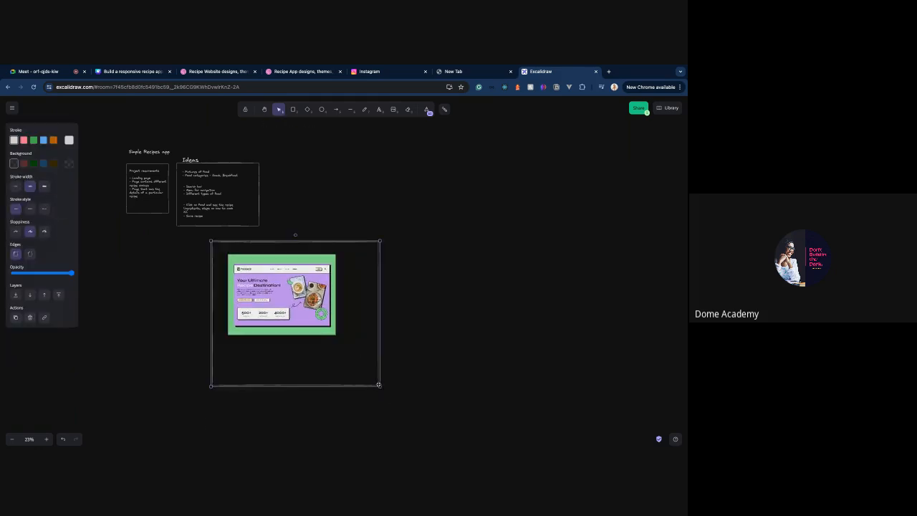
drag(380, 387, 526, 429)
scroll(525, 429, down, 1)
scroll(526, 430, right, 1)
scroll(525, 430, down, 1)
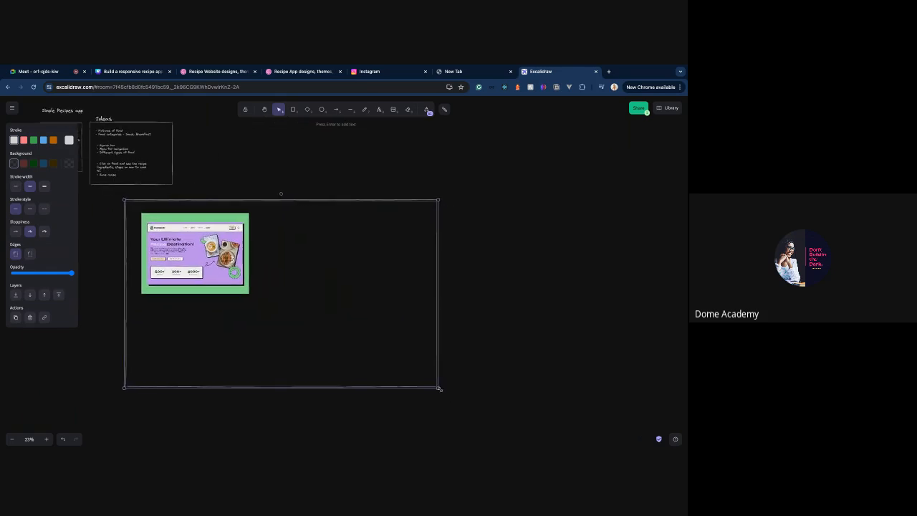
drag(438, 388, 561, 438)
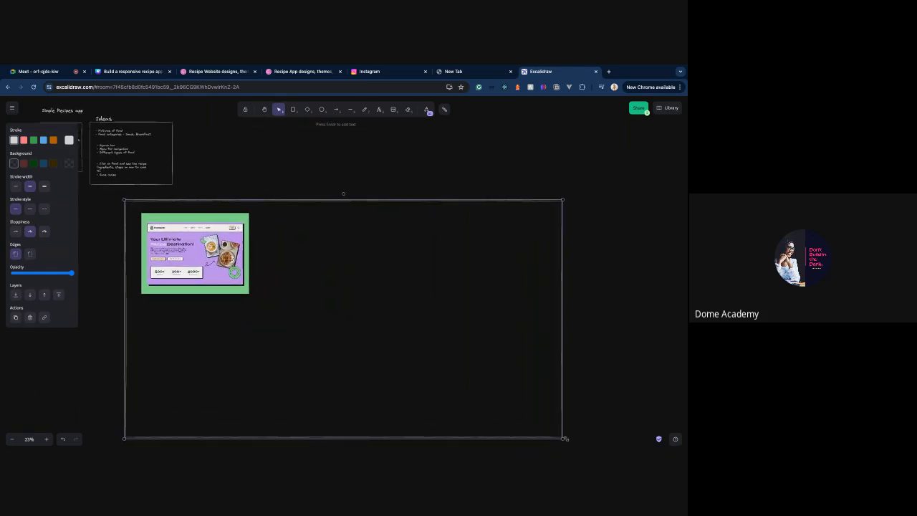
scroll(409, 319, up, 2)
scroll(409, 320, right, 1)
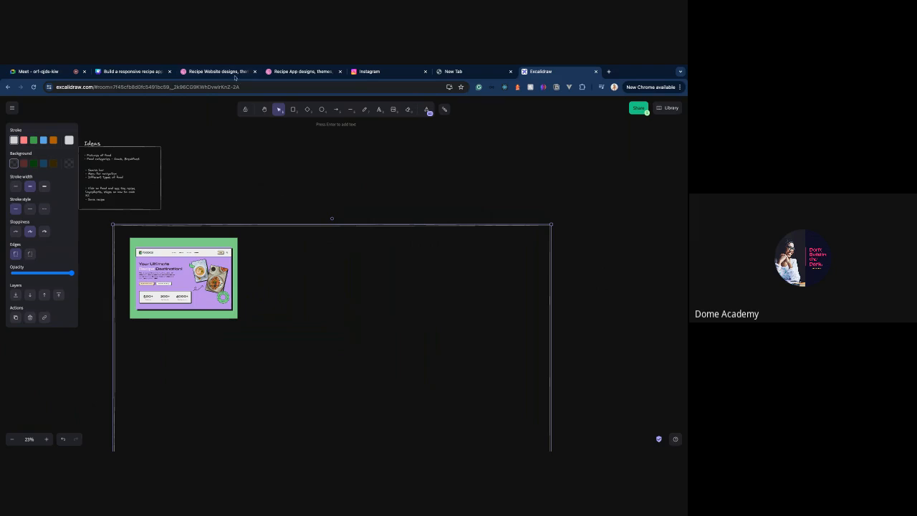
- Switch to Dribbble's Recipe Website designs, review the shot "FOODZIE - Food Recipe Landing Page Design", and close it
click(244, 71)
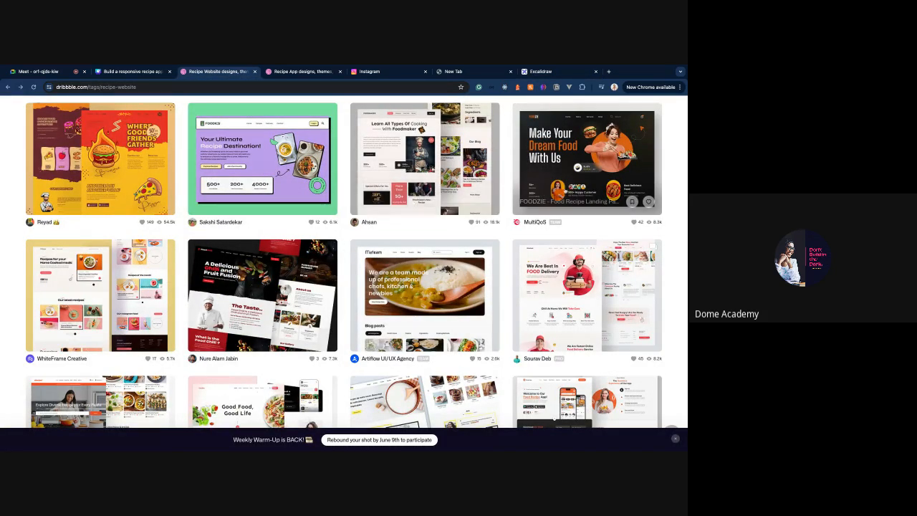
click(585, 172)
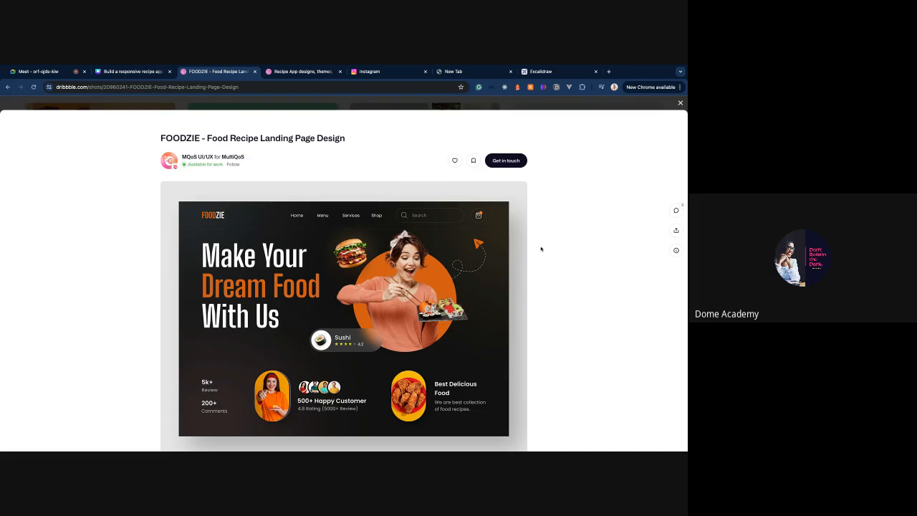
scroll(545, 266, down, 10)
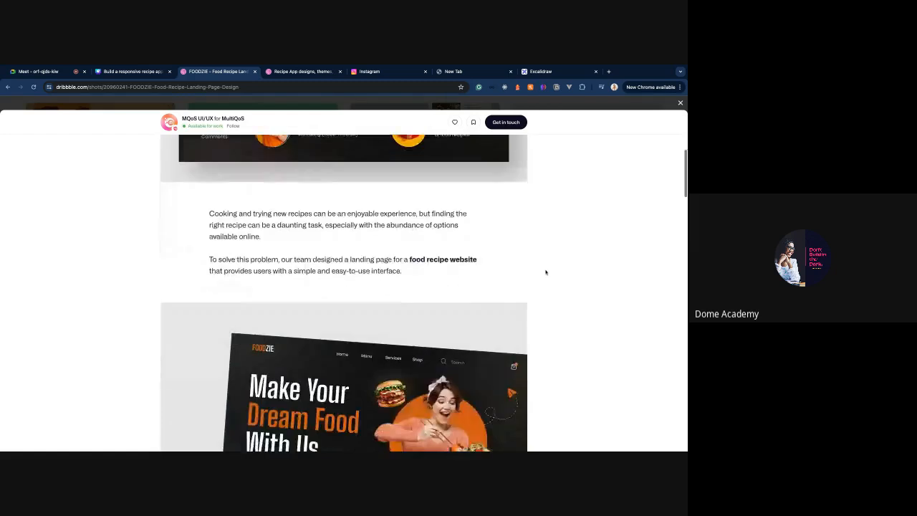
scroll(552, 265, up, 10)
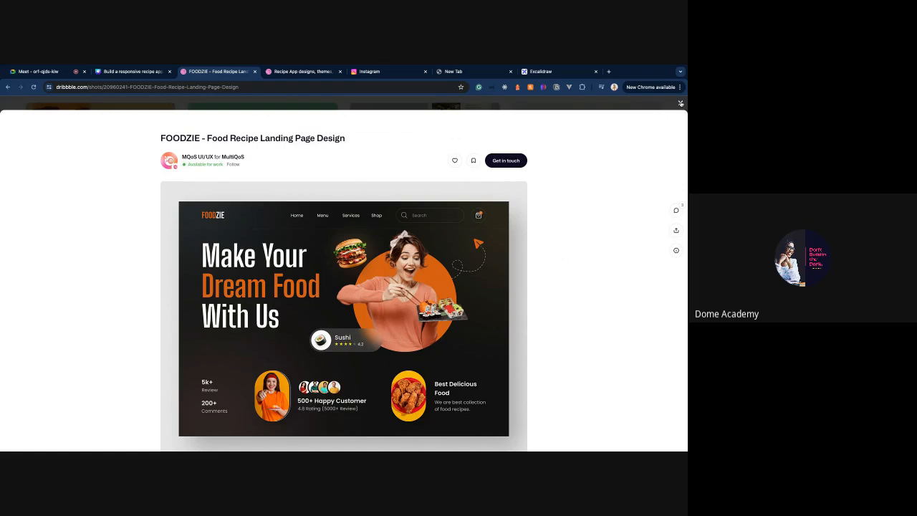
click(681, 104)
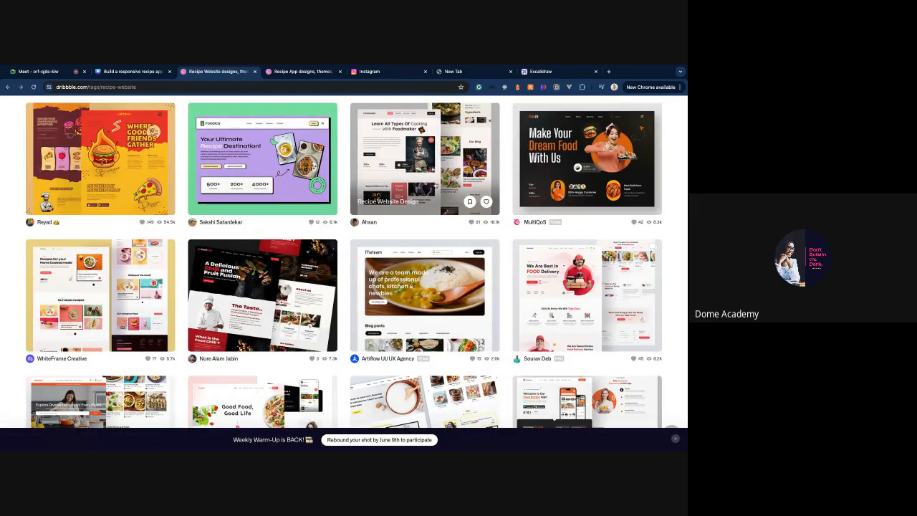
- Open the shot "Recipe Website Design" and examine the layout of its Foodmaker pages
click(437, 173)
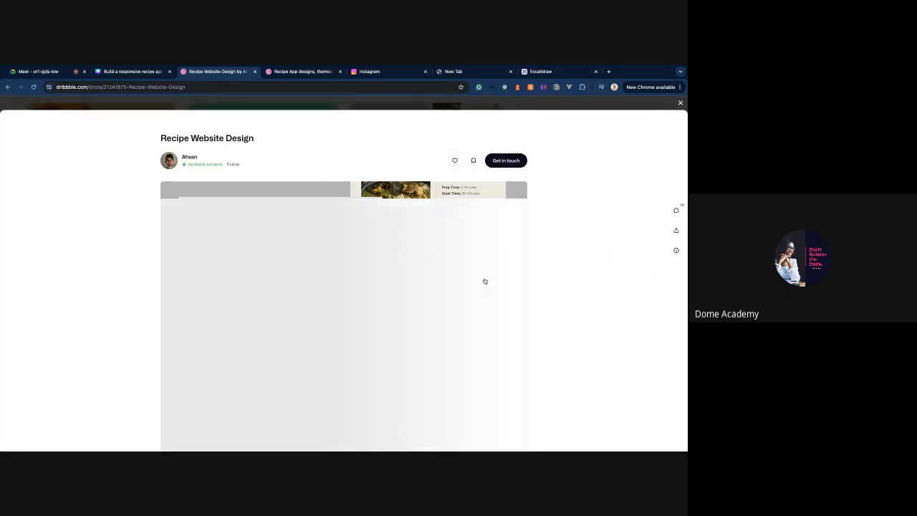
scroll(344, 280, down, 5)
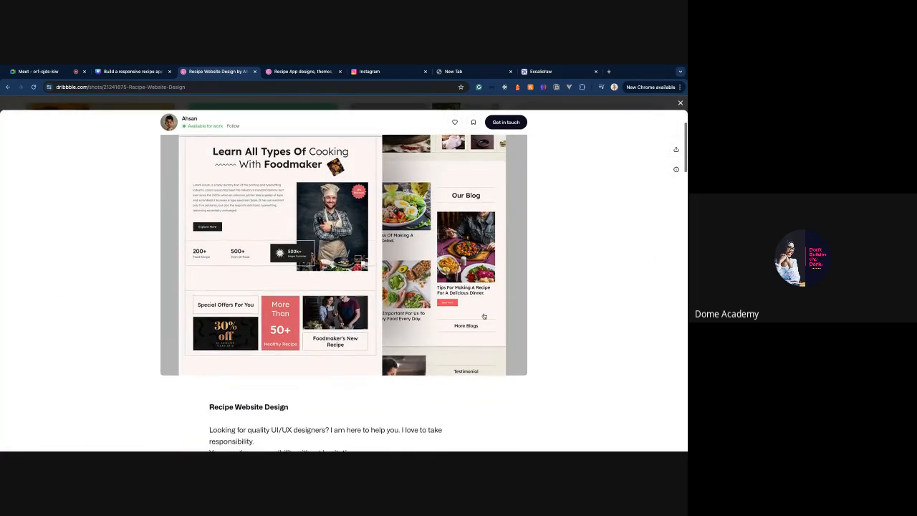
scroll(295, 264, up, 5)
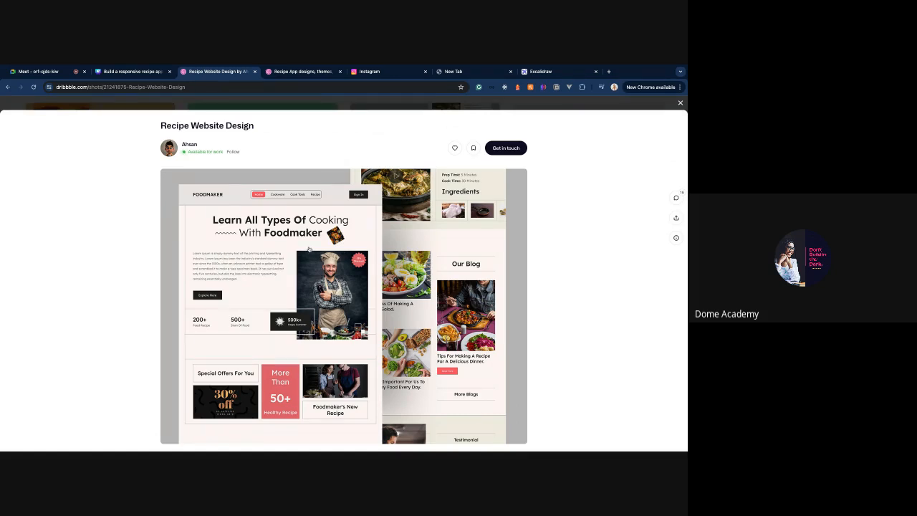
scroll(312, 291, down, 2)
scroll(312, 291, down, 2)
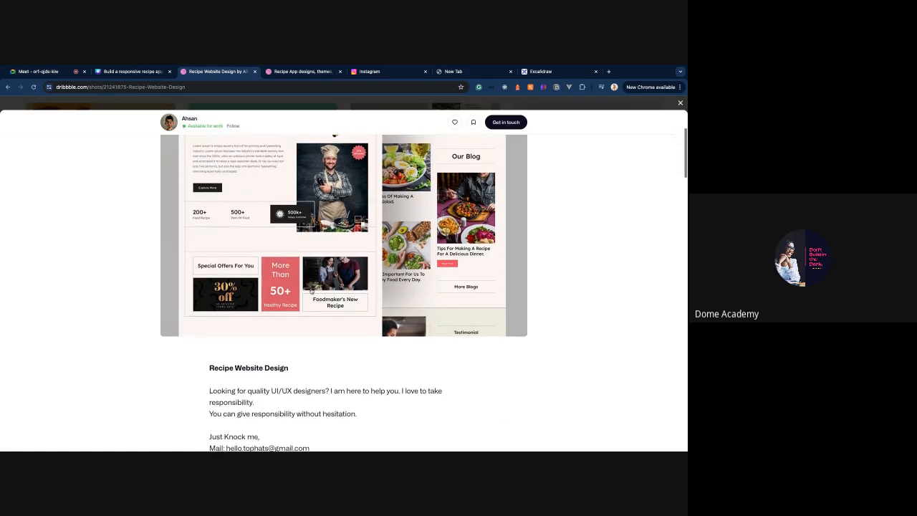
scroll(312, 291, up, 4)
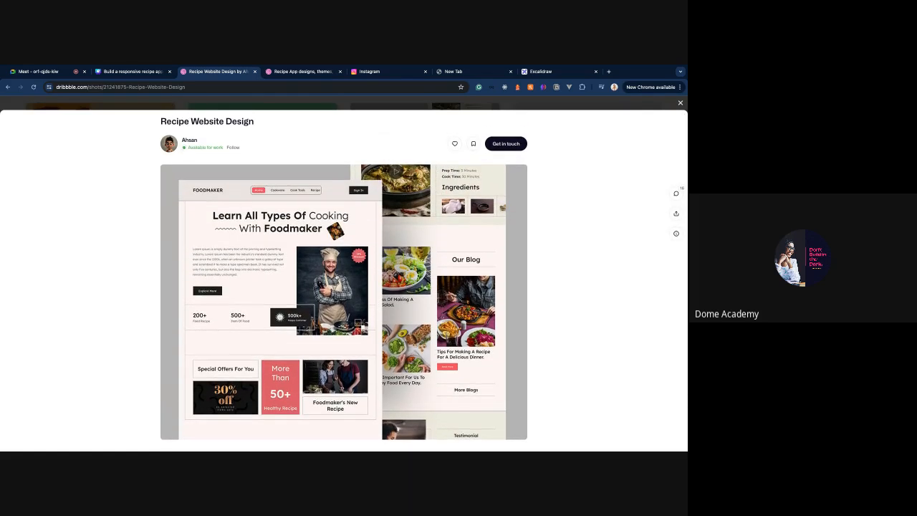
scroll(336, 275, up, 1)
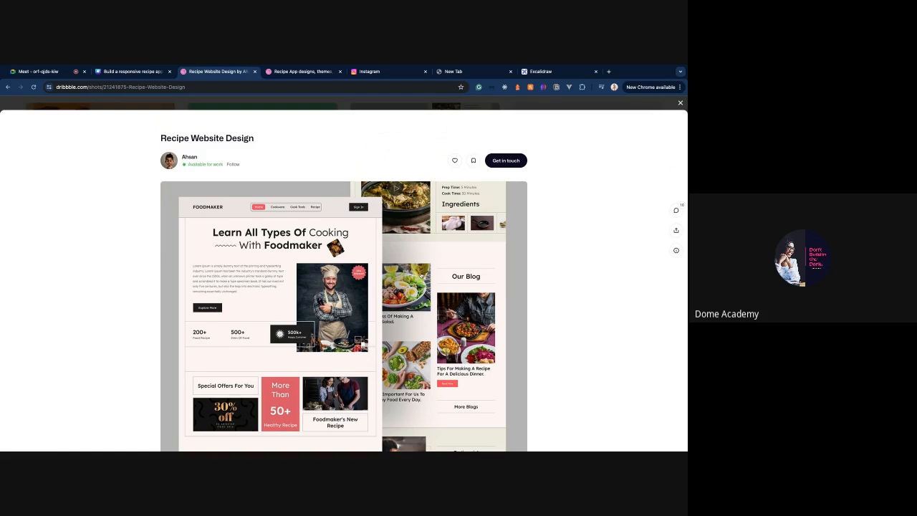
scroll(344, 279, down, 1)
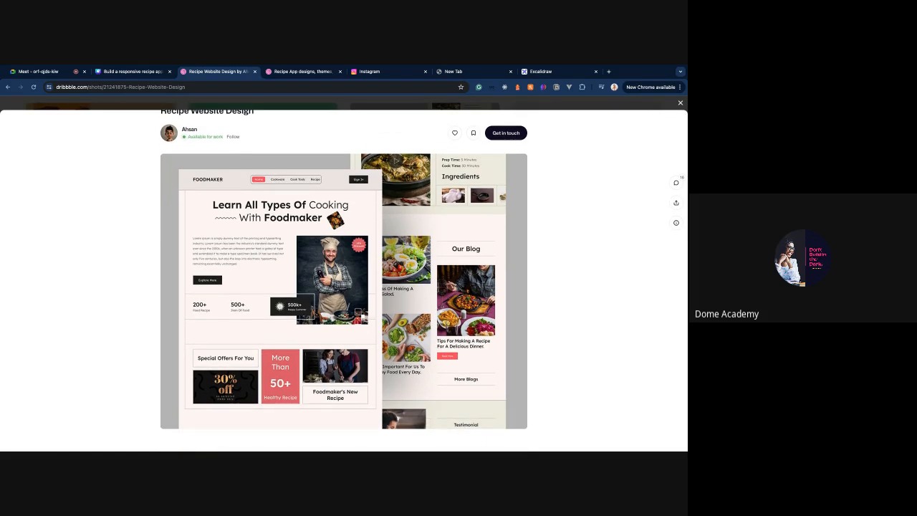
- Copy the Foodmaker design image into the Excalidraw board and place it beside the Foodics image inside the rectangle
click(545, 72)
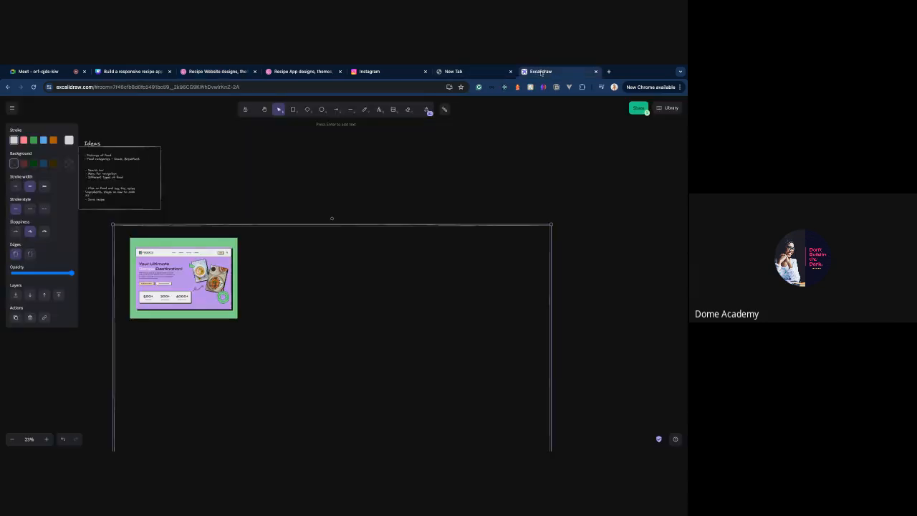
click(374, 303)
key(ctrl+v)
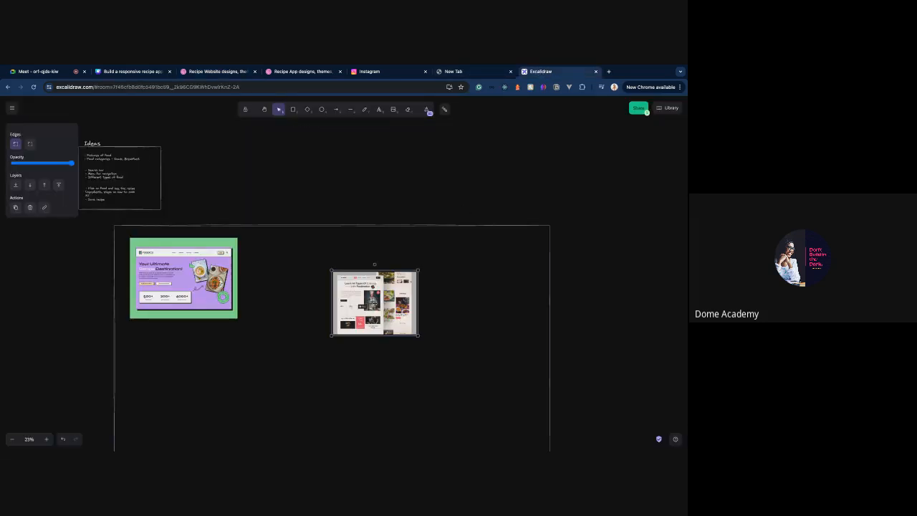
drag(374, 304, 290, 278)
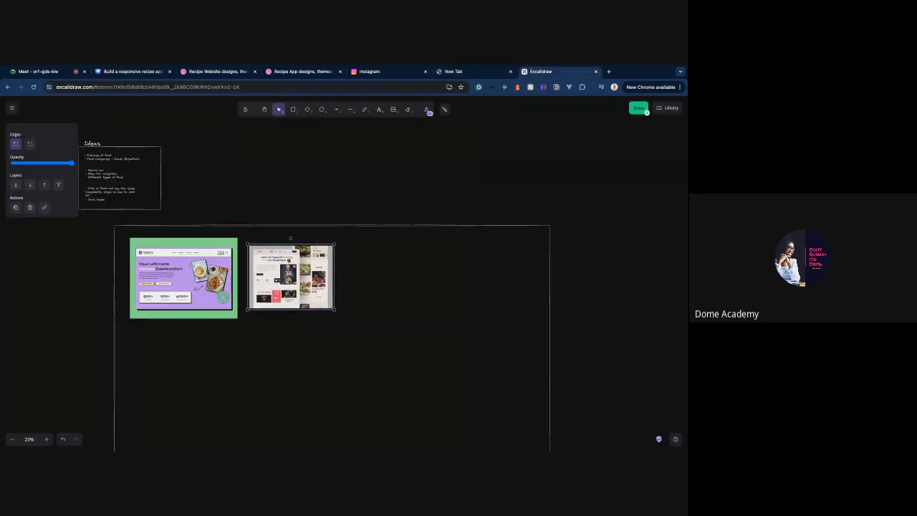
click(373, 245)
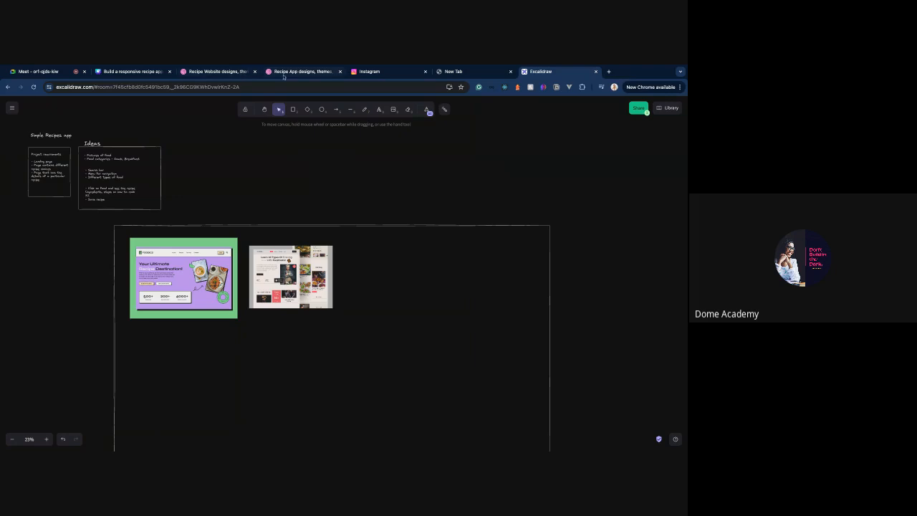
- Browse Dribbble's Recipe Website designs and open the shot "Chef Website Design" to review its layout
click(219, 72)
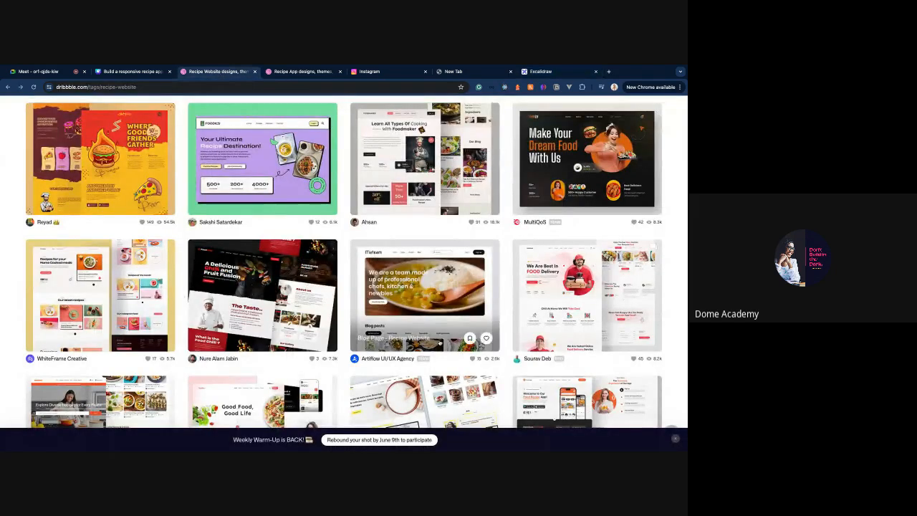
scroll(440, 342, down, 3)
scroll(440, 343, down, 2)
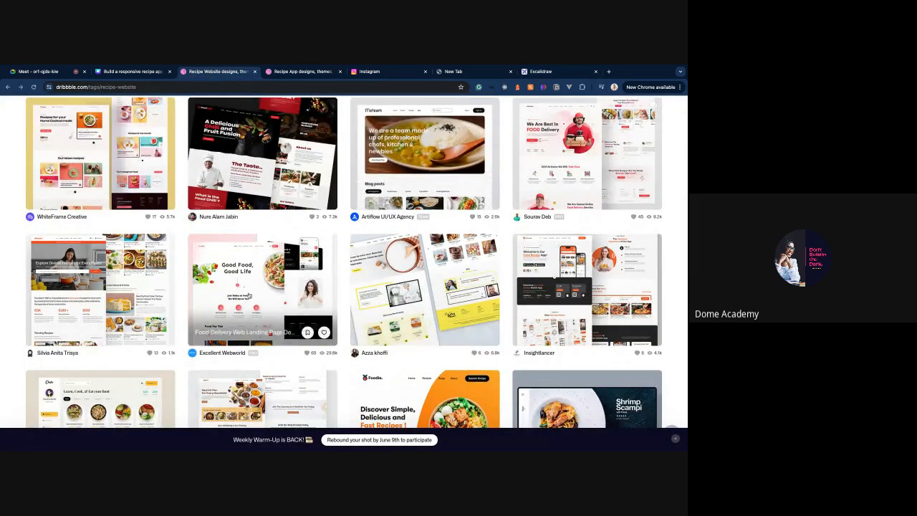
scroll(140, 323, down, 2)
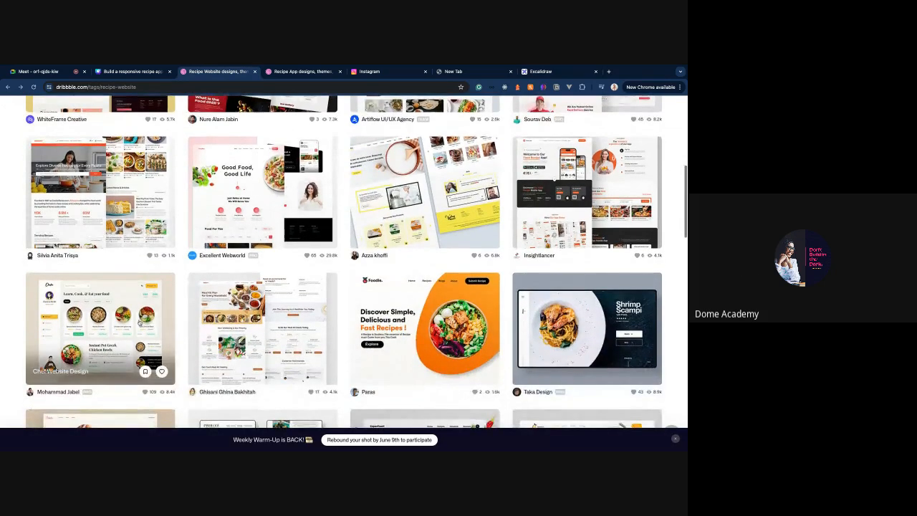
click(140, 323)
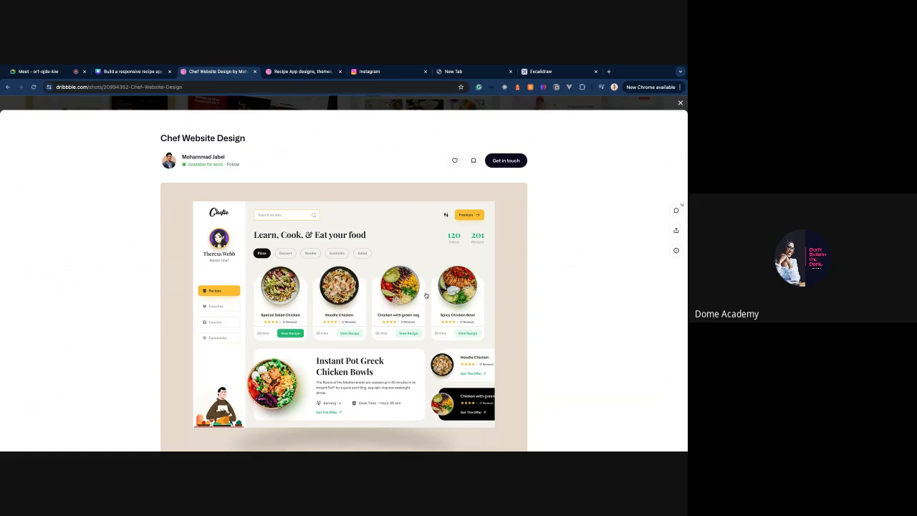
scroll(427, 293, down, 1)
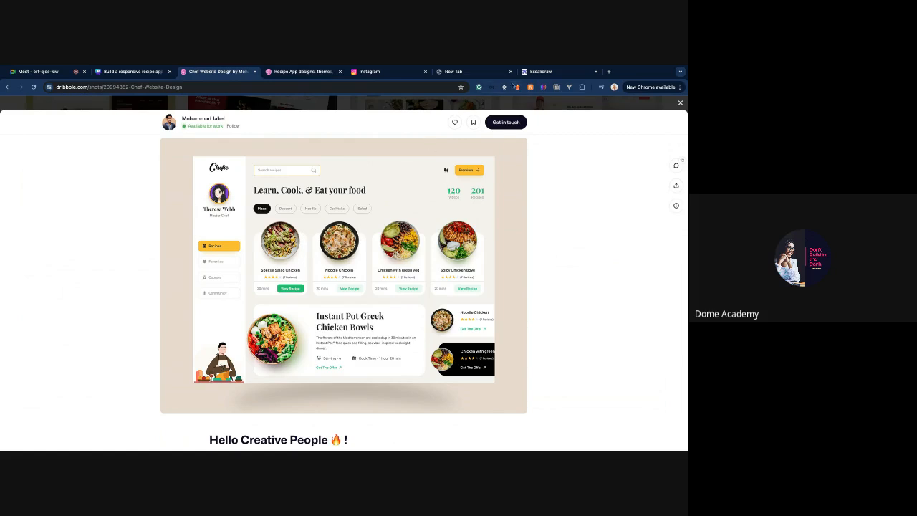
- Copy the Chef Website Design image into the Excalidraw board and place it beside the Foodmaker image inside the rectangle
click(535, 72)
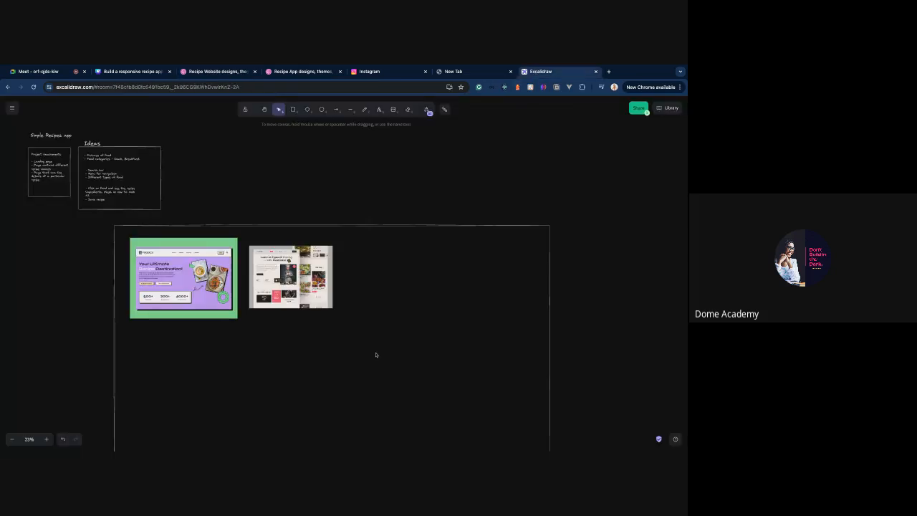
key(ctrl+v)
drag(376, 352, 380, 278)
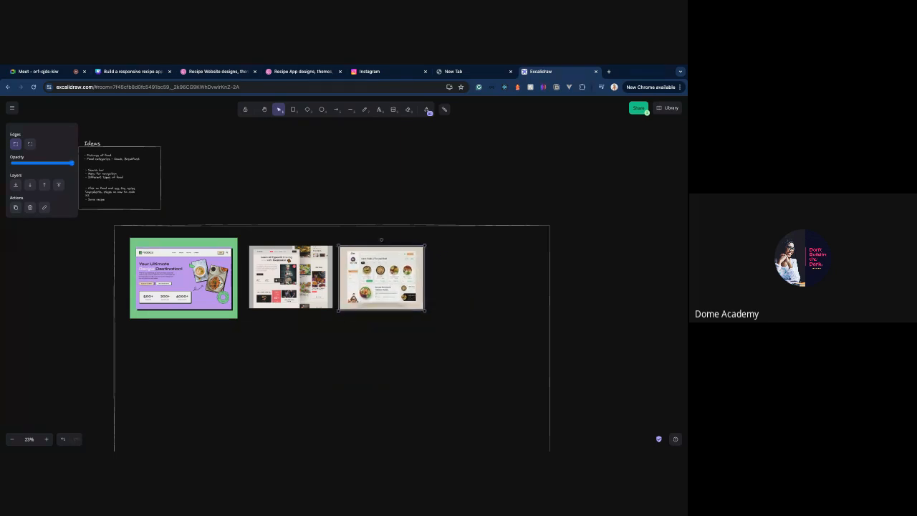
click(305, 188)
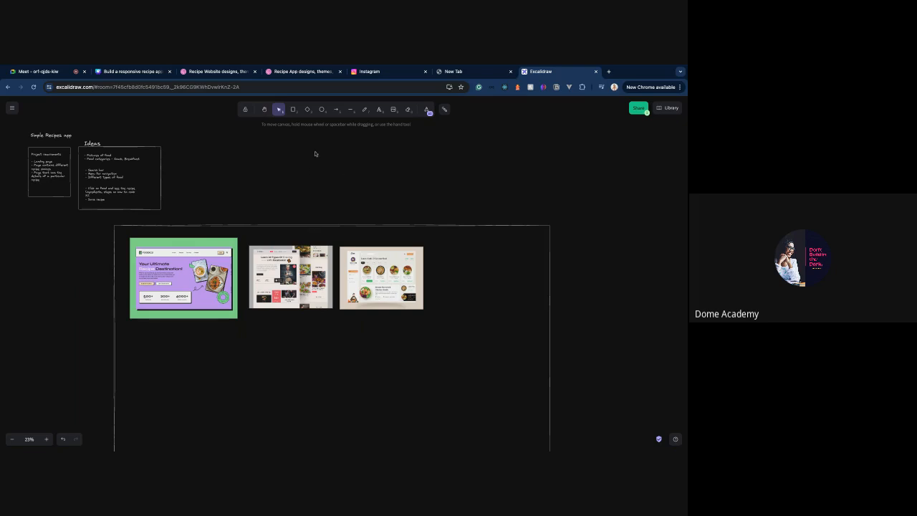
scroll(343, 166, right, 4)
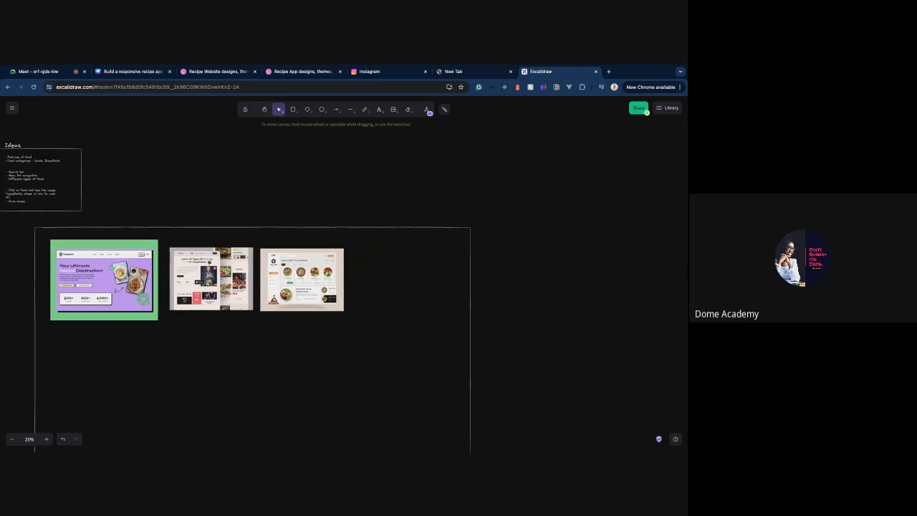
scroll(202, 134, left, 3)
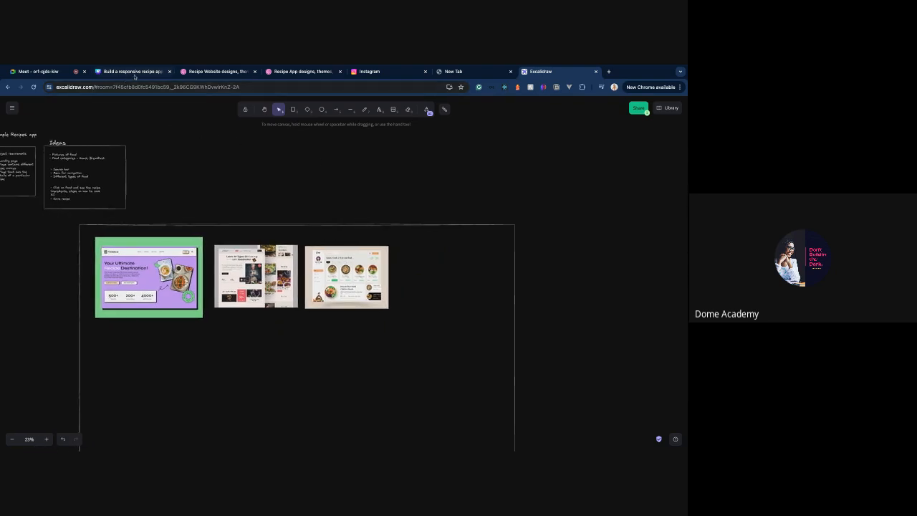
- Return to the Dribbble designs, open the shot "Recipist recipe listing landing page design", and examine its full layout down to the footer
click(216, 72)
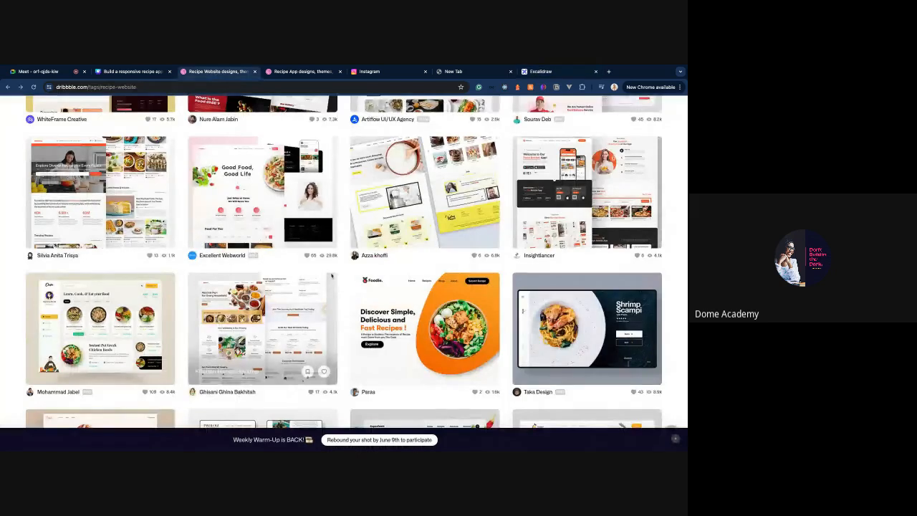
scroll(332, 276, down, 3)
scroll(332, 276, up, 3)
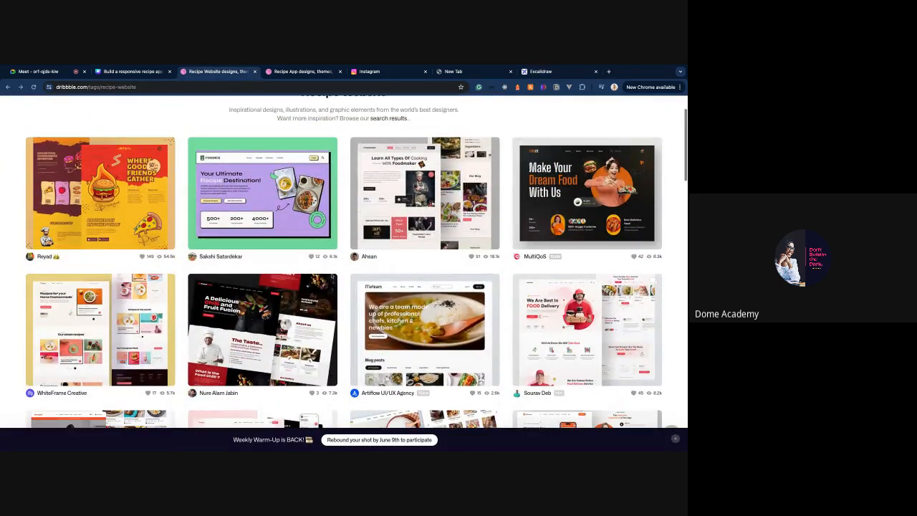
click(138, 324)
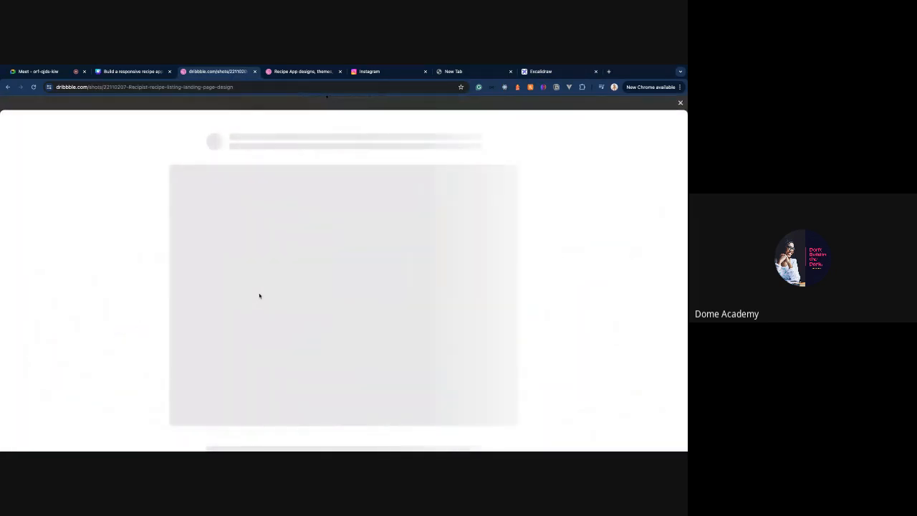
scroll(328, 294, down, 5)
scroll(328, 294, down, 5)
scroll(329, 293, up, 2)
scroll(328, 294, down, 2)
scroll(328, 294, down, 10)
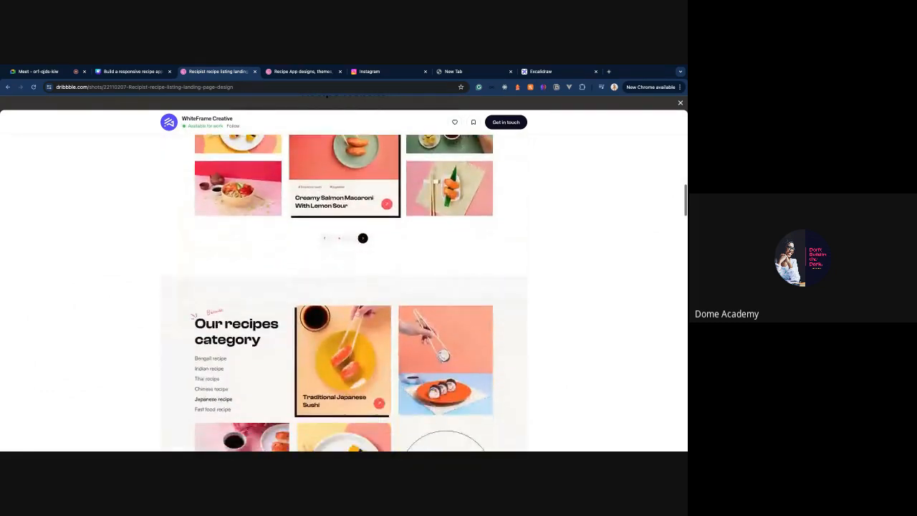
scroll(328, 294, down, 4)
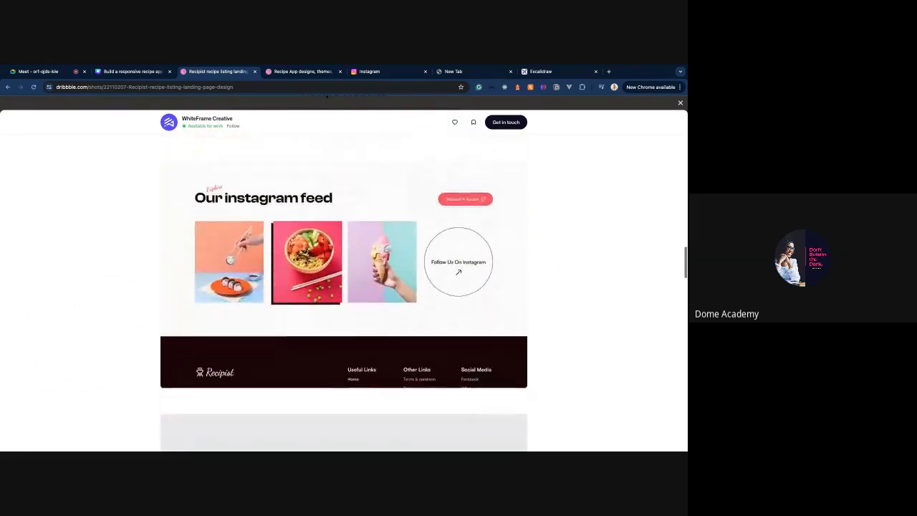
scroll(328, 293, up, 5)
scroll(324, 356, up, 12)
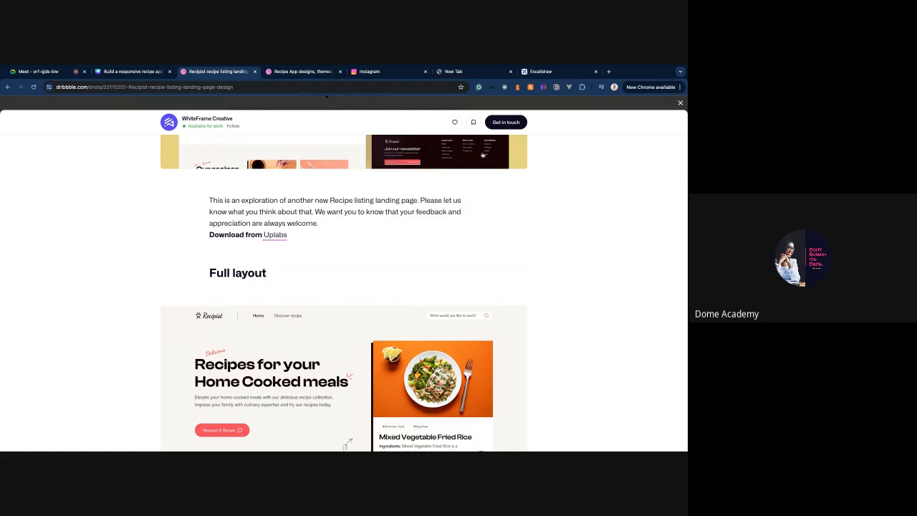
- Copy the tall Recipist full-layout image into the Excalidraw board, enlarge it, and place it to the right of the Chef Website Design image
click(543, 69)
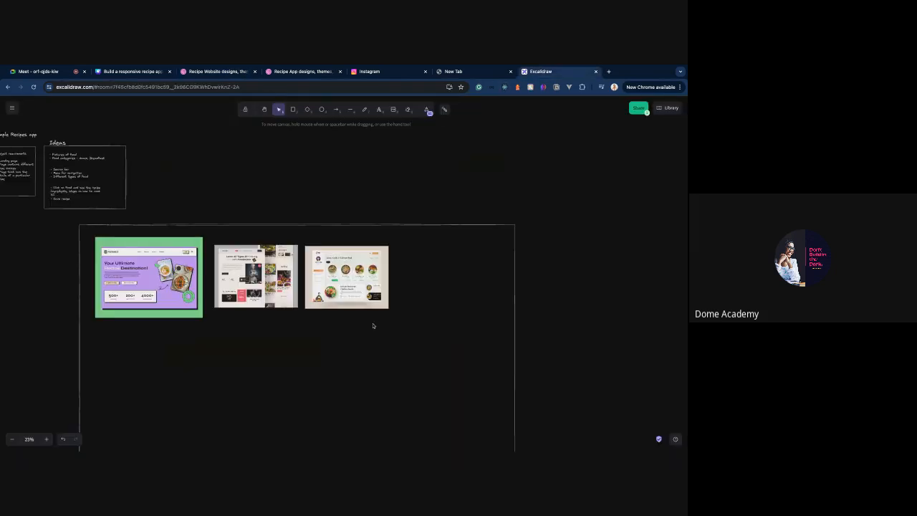
key(ctrl+v)
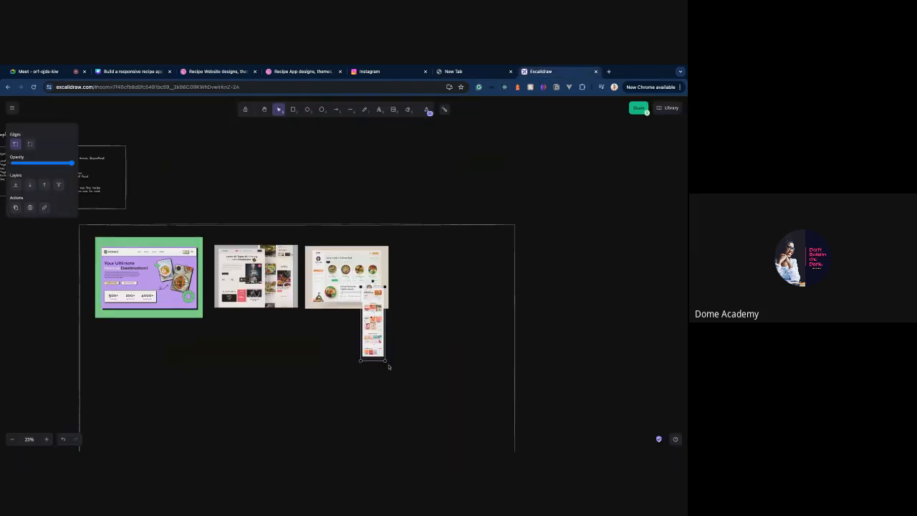
drag(386, 361, 441, 437)
drag(359, 438, 411, 384)
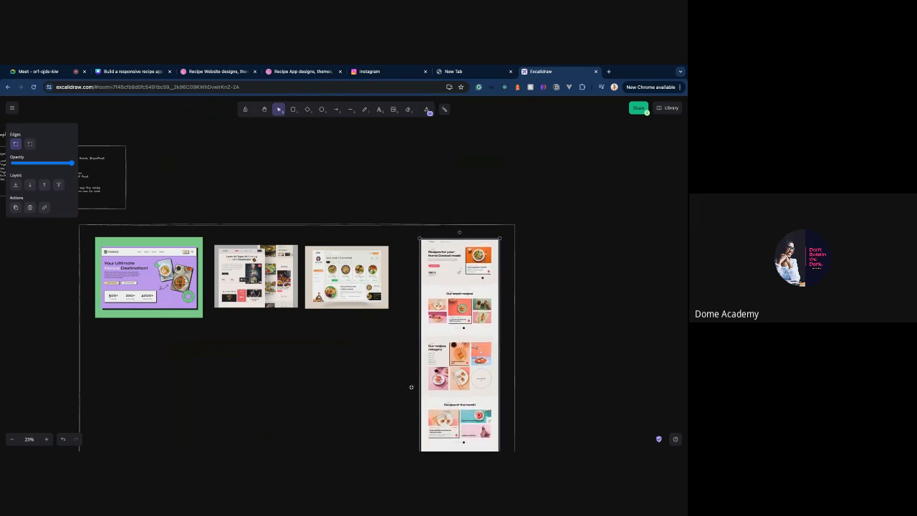
- Enlarge the rectangle to the right and downwards so it encloses the tall Recipist image
scroll(561, 315, down, 5)
drag(521, 331, 635, 443)
scroll(358, 316, up, 3)
scroll(359, 315, left, 3)
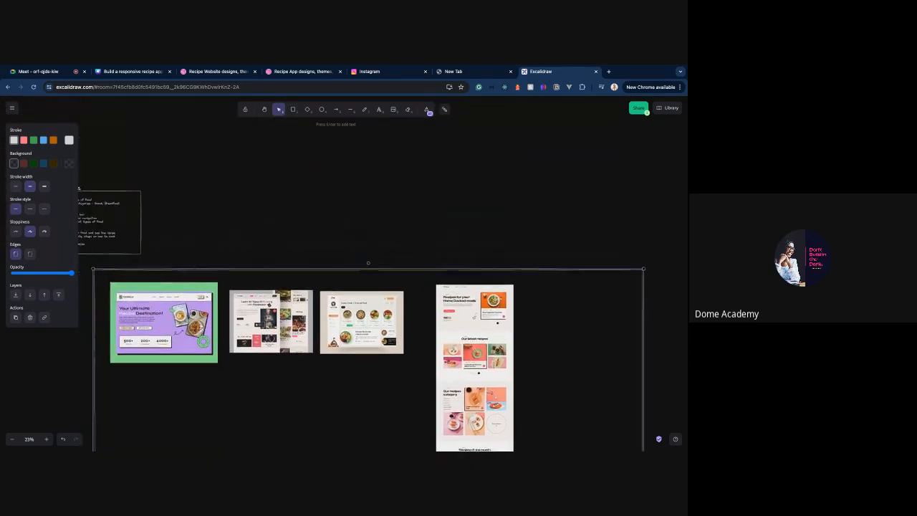
- Select the rectangle together with its four design images and move them further down, away from the requirements and Ideas boxes
drag(138, 191, 677, 415)
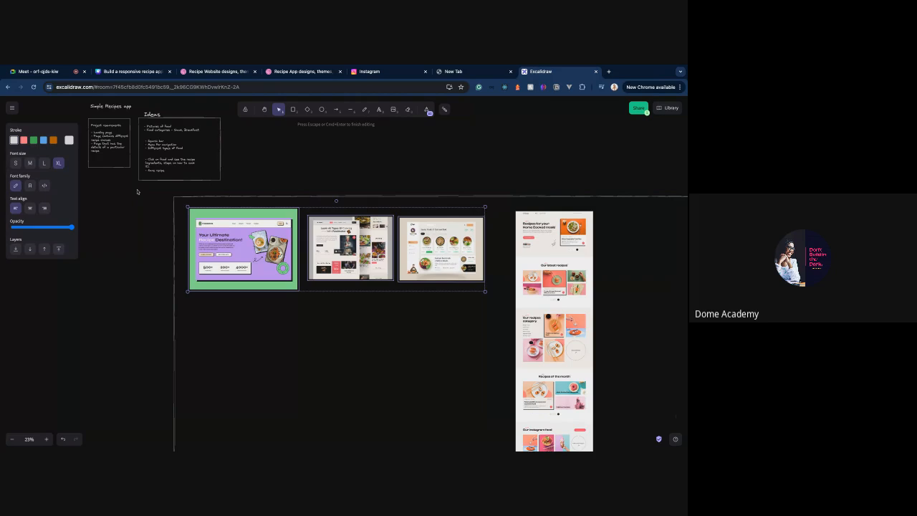
click(173, 197)
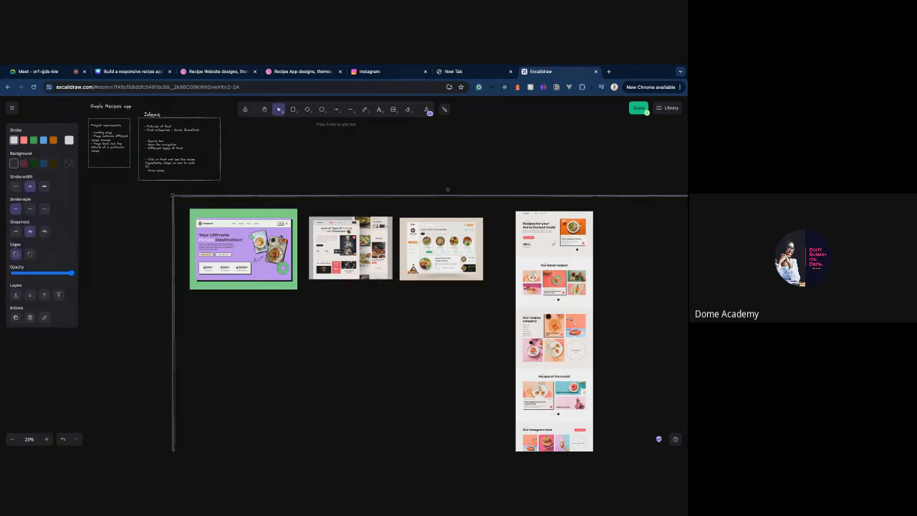
shift+click(281, 237)
shift+click(376, 260)
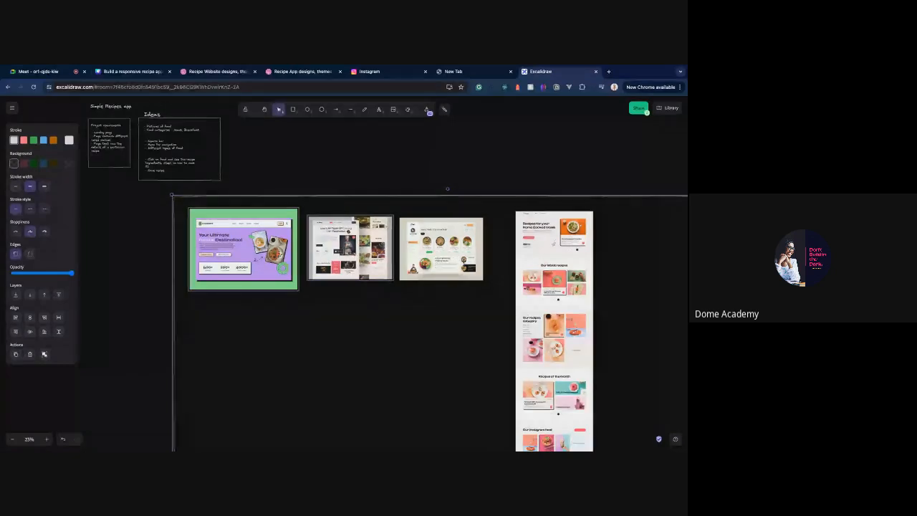
drag(463, 260, 486, 265)
shift+click(526, 266)
shift+click(358, 247)
shift+click(281, 215)
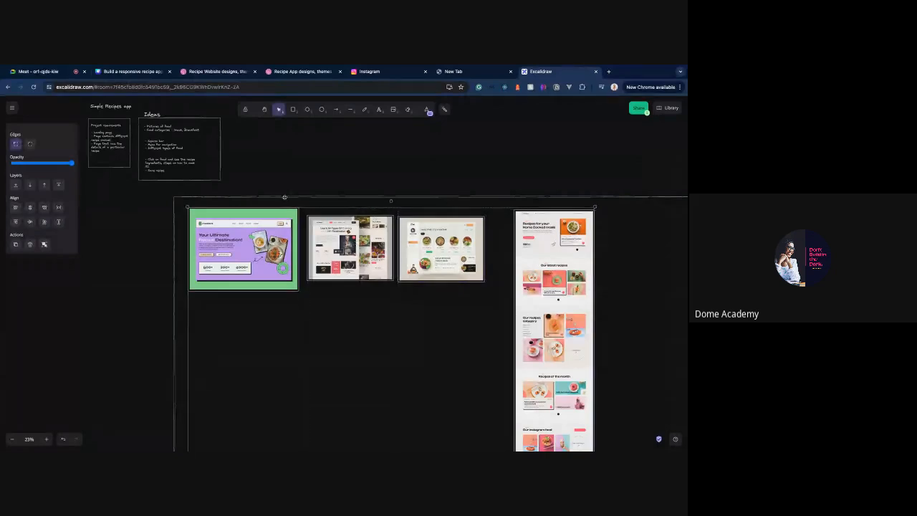
click(285, 196)
drag(372, 197, 402, 330)
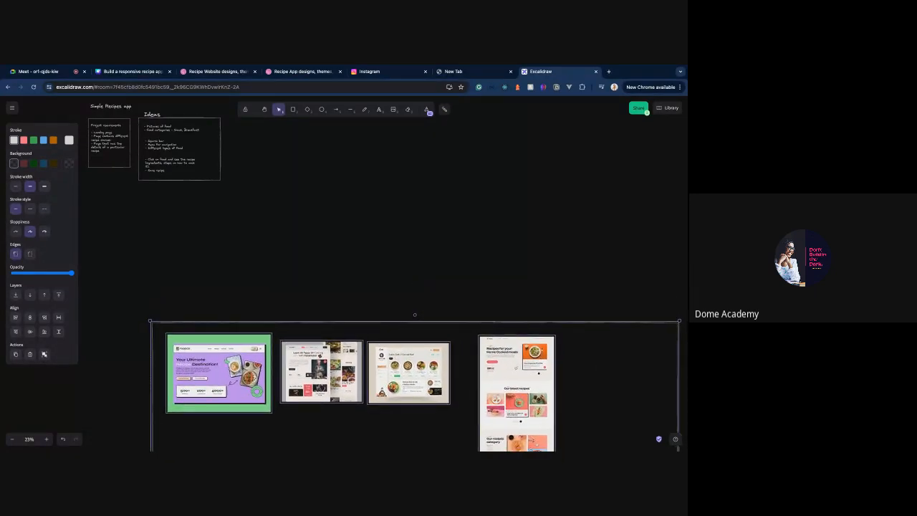
- Extend only the rectangle further right and down, adding free space around the four design images
scroll(413, 323, down, 3)
scroll(412, 324, down, 2)
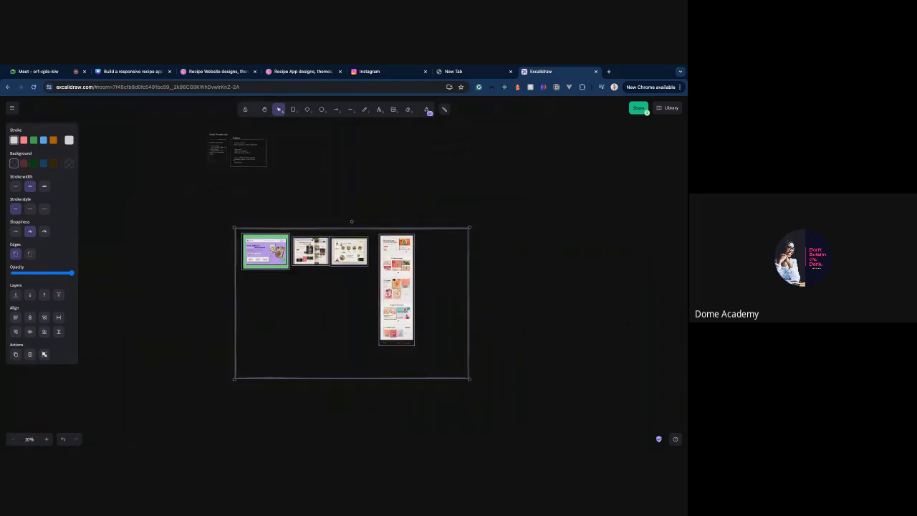
scroll(403, 330, up, 4)
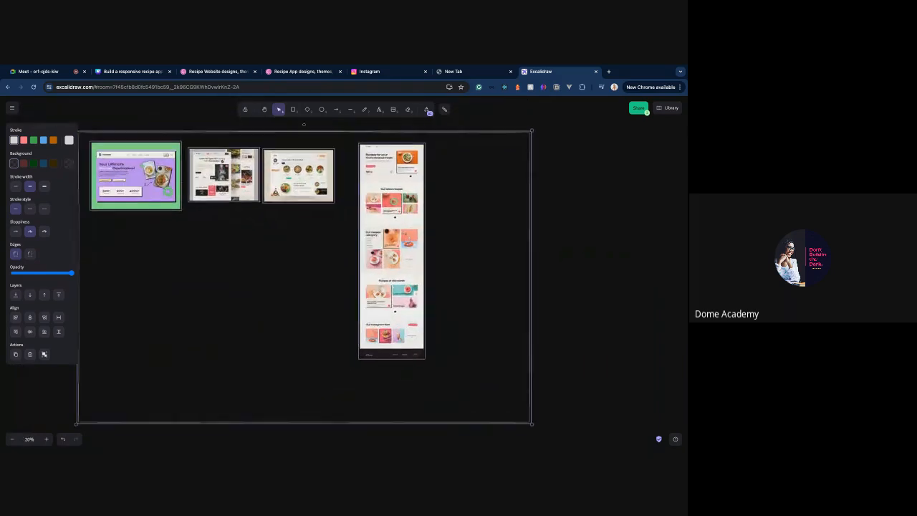
click(531, 424)
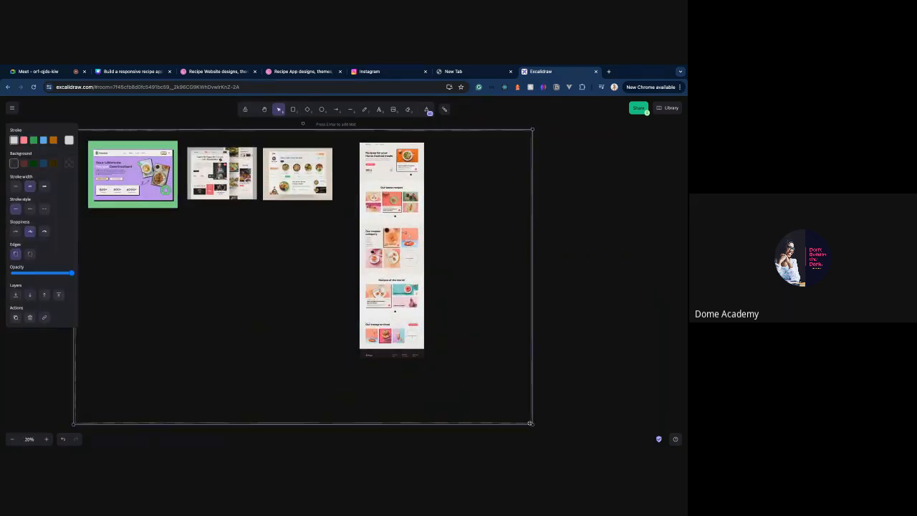
drag(533, 424, 630, 450)
scroll(463, 340, up, 2)
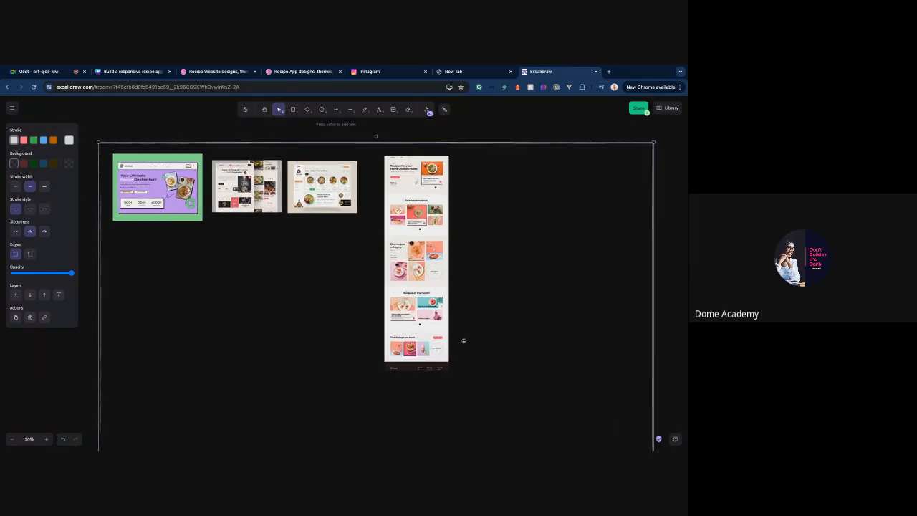
- Move the tall Recipist image directly beneath the Foodics image inside the rectangle
drag(602, 169, 513, 199)
key(ctrl+z)
click(391, 239)
mouse_move(395, 239)
mouse_down()
mouse_move(214, 306)
mouse_move(132, 309)
mouse_up()
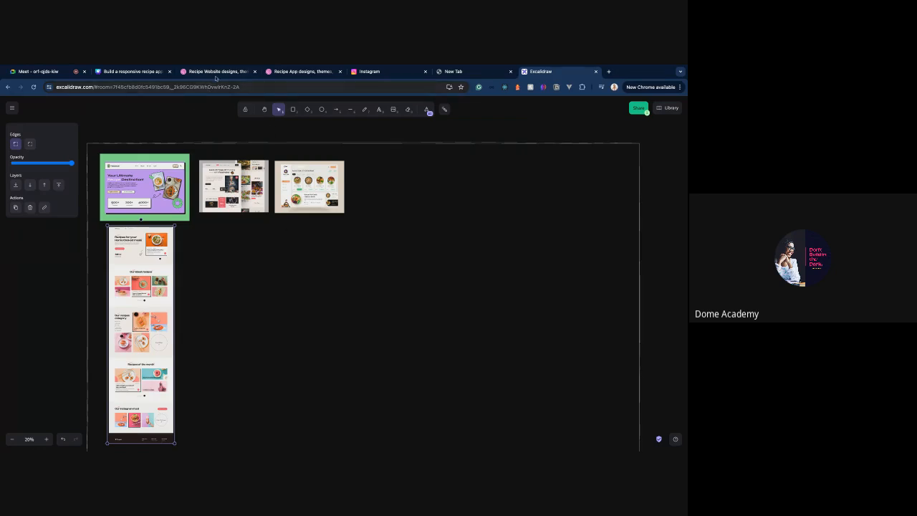
- Switch to Dribbble's Recipe Website designs, review the shot "Allrecipe - Redesign Concept", close it, and continue browsing the designs
click(236, 69)
scroll(288, 258, up, 1)
scroll(288, 258, down, 3)
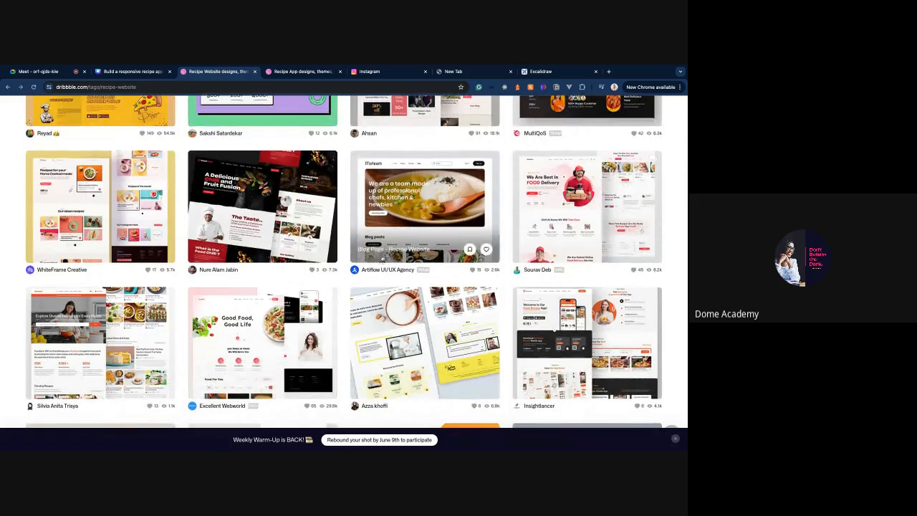
scroll(382, 259, down, 3)
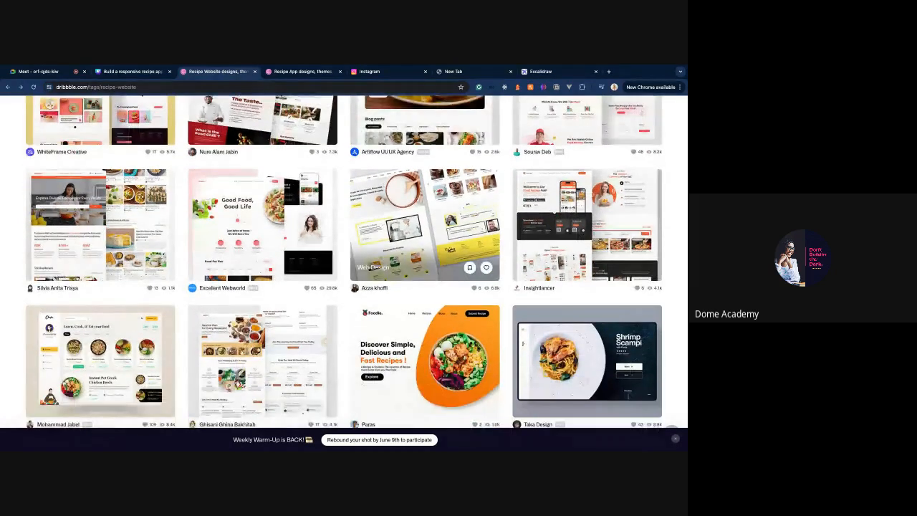
click(131, 248)
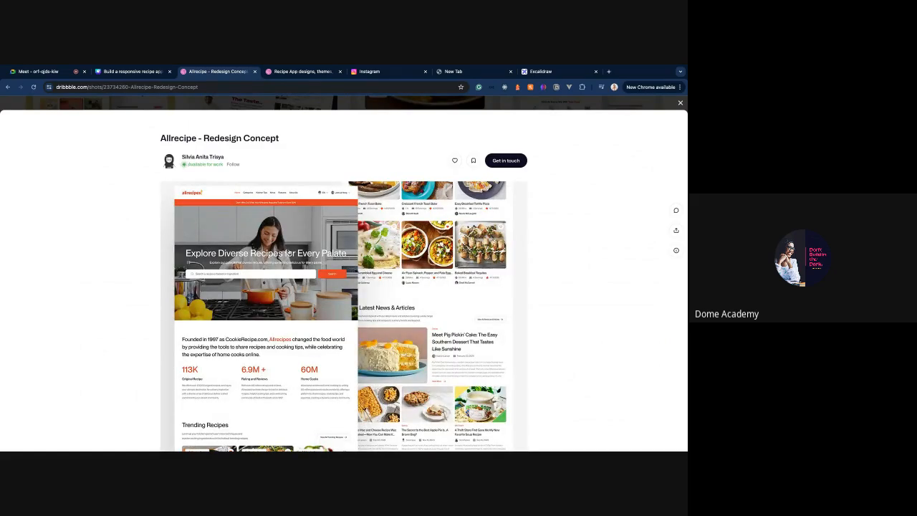
scroll(286, 240, down, 3)
scroll(289, 251, up, 3)
click(680, 104)
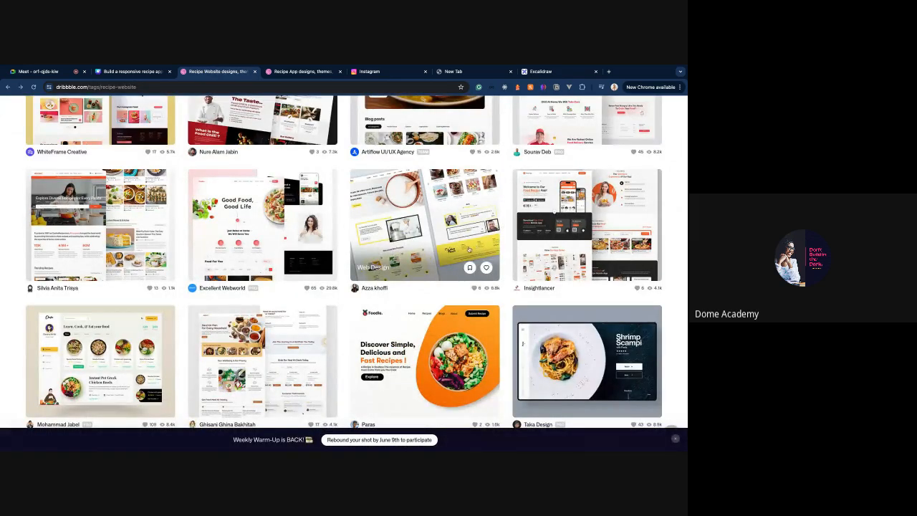
scroll(425, 276, up, 3)
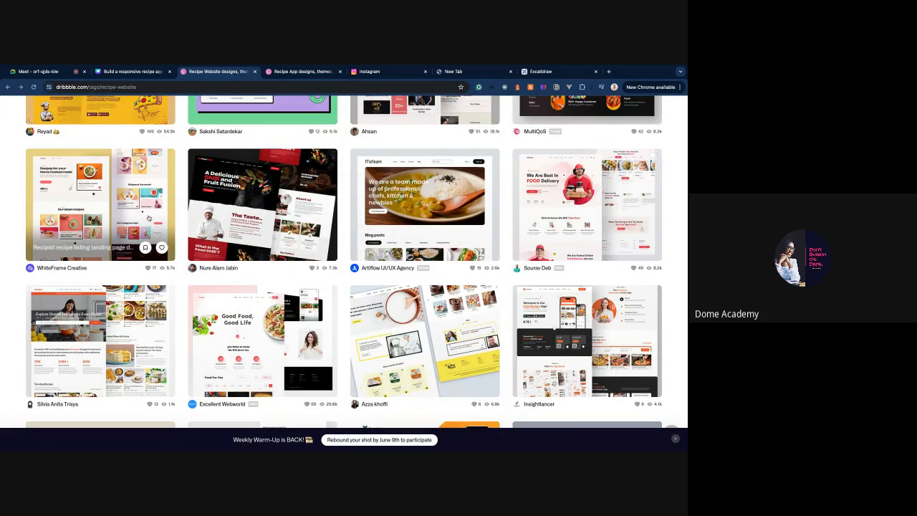
- Open the Dribbble shot "Recipist recipe listing landing page design" and look through the start of its full layout
click(148, 217)
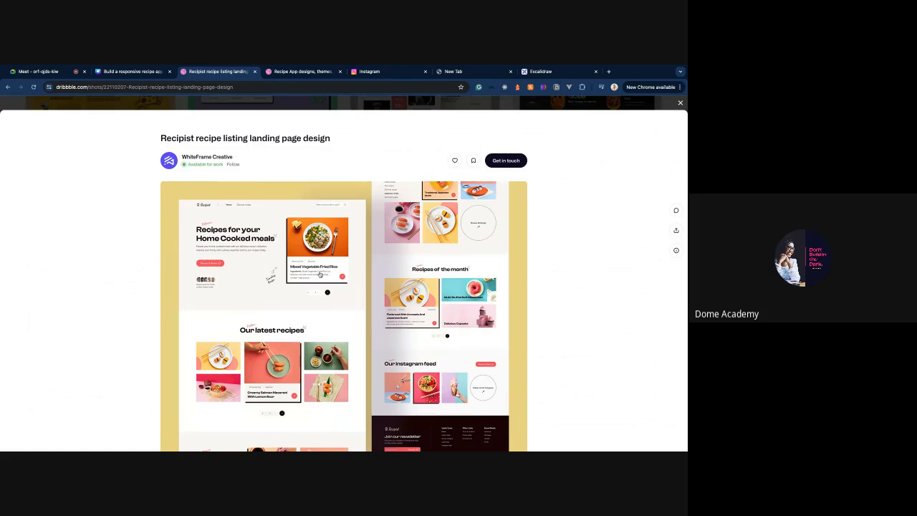
scroll(344, 287, down, 8)
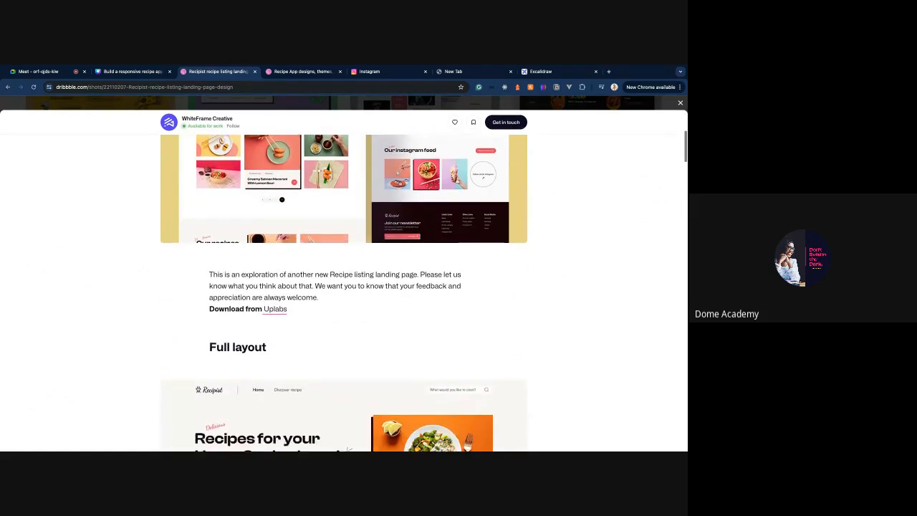
scroll(303, 450, down, 10)
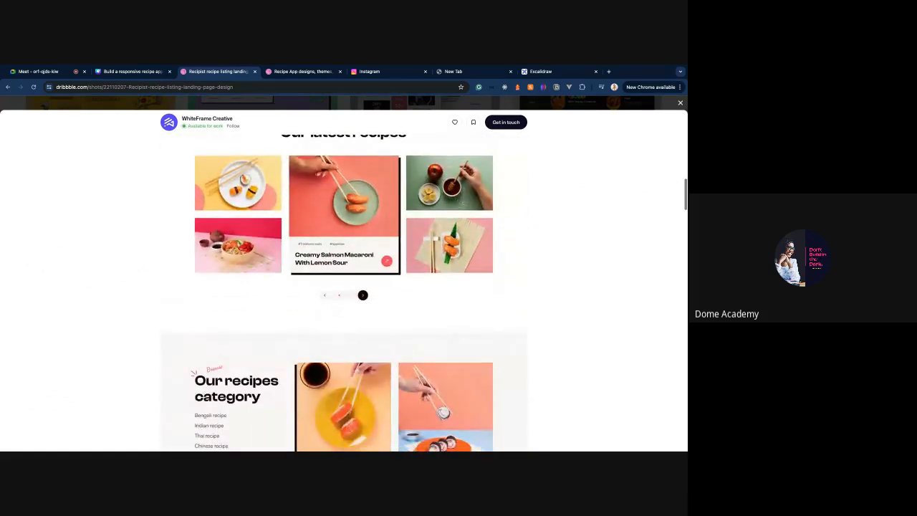
- Check the Google Meet call, look at the collected designs on the Excalidraw board, and go back to the call
click(55, 73)
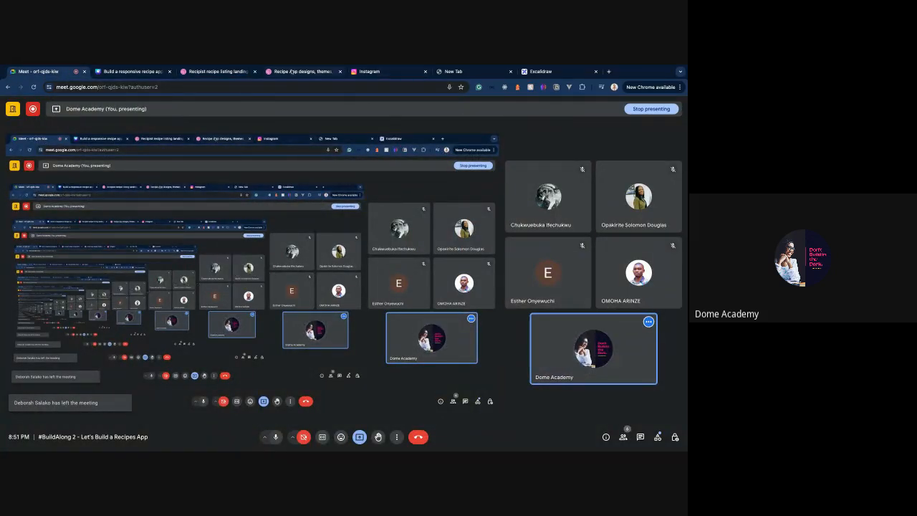
click(301, 71)
click(69, 74)
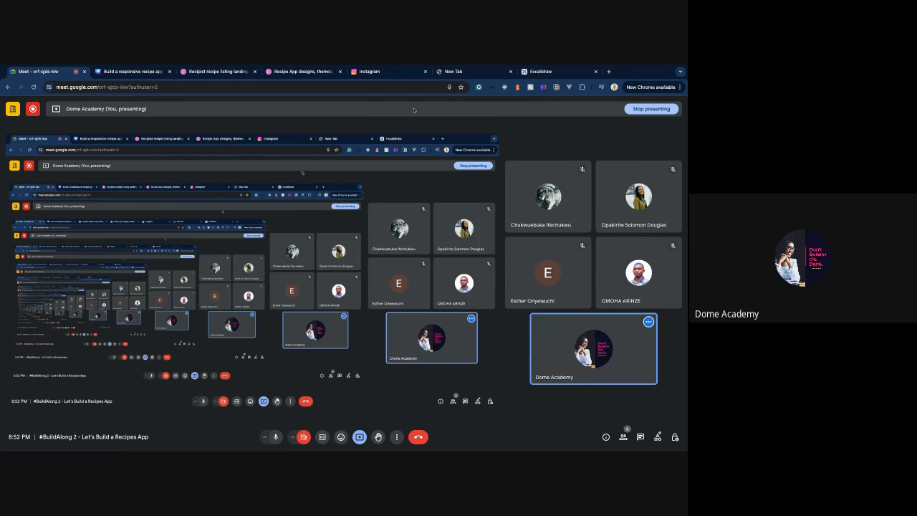
click(542, 71)
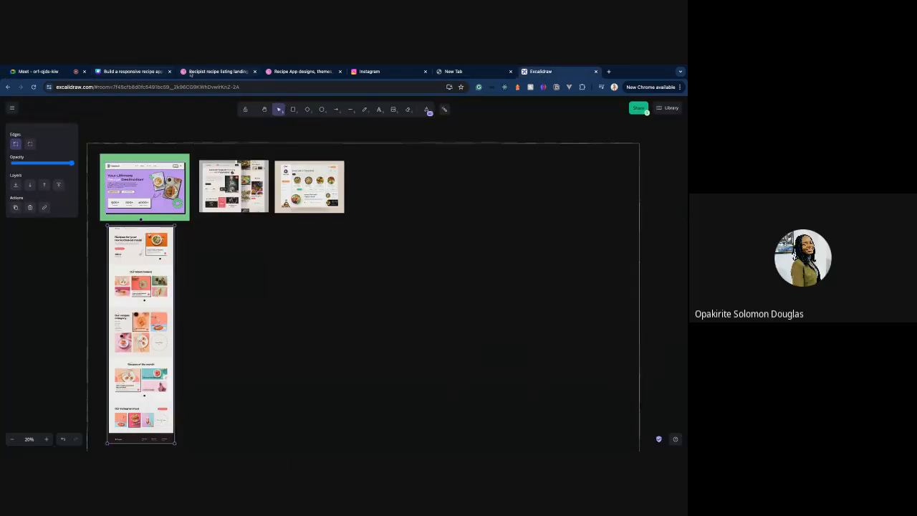
click(55, 73)
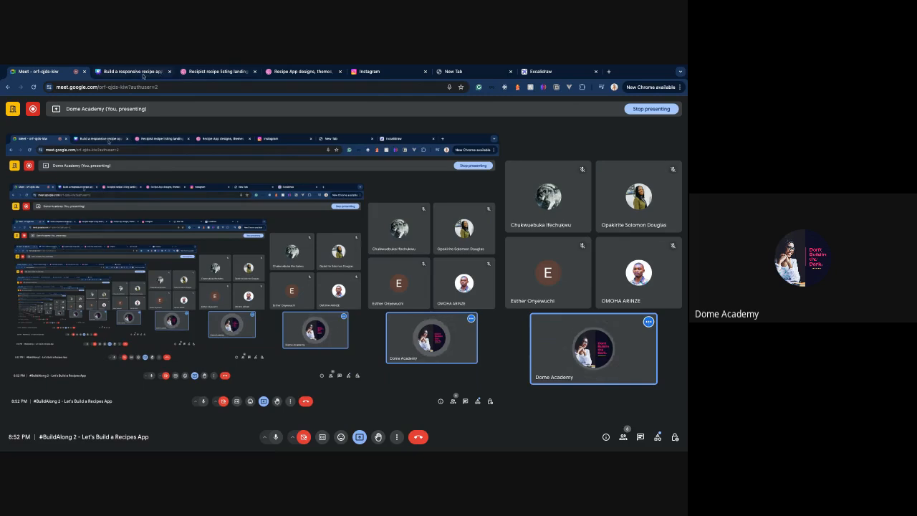
- Return to the Recipist shot on Dribbble and examine the full layout's hero section with its navigation, search field and featured recipe card
click(162, 71)
click(223, 73)
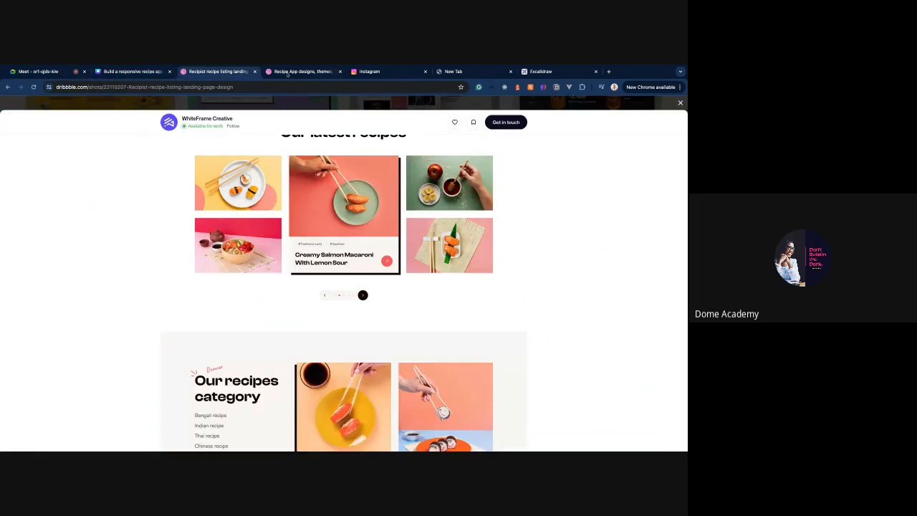
scroll(323, 164, up, 5)
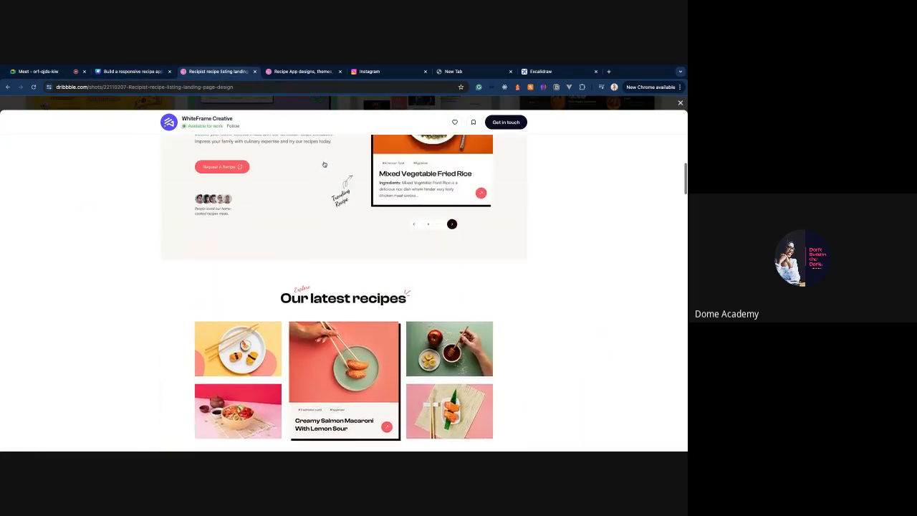
scroll(529, 271, down, 3)
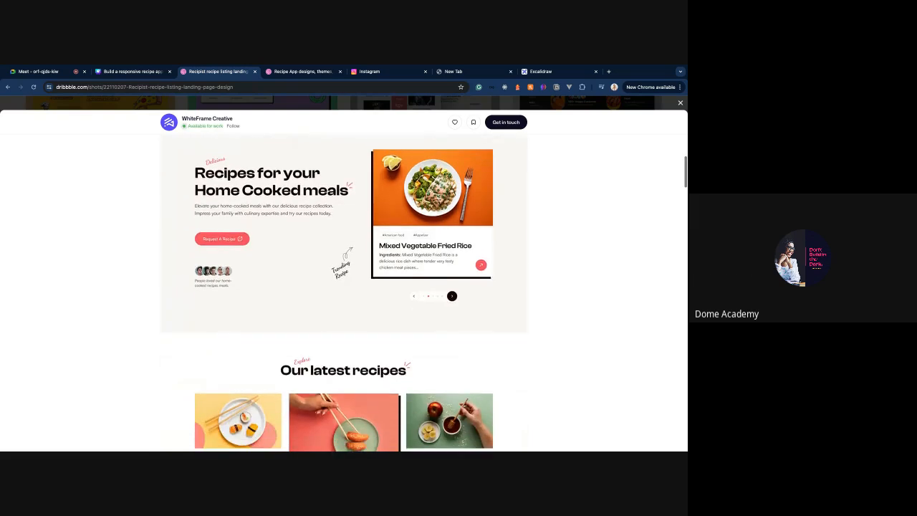
scroll(529, 270, up, 1)
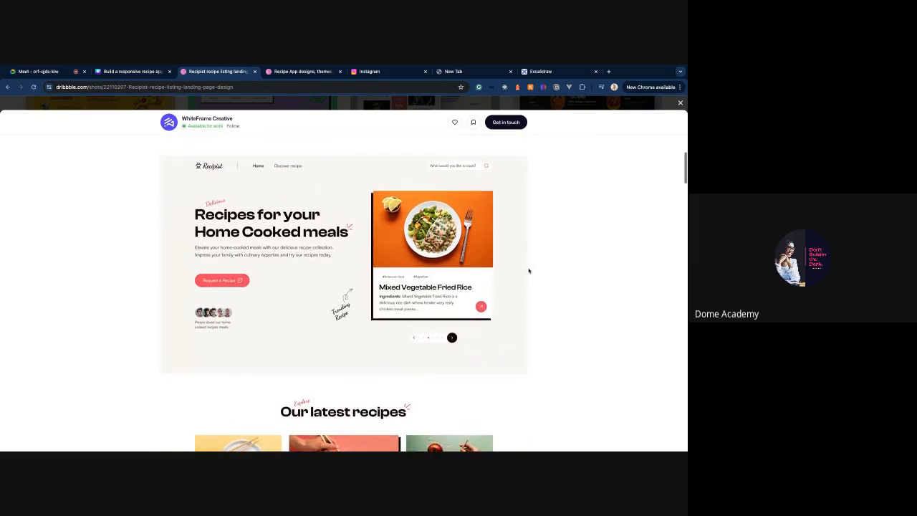
scroll(529, 271, down, 1)
scroll(425, 300, down, 1)
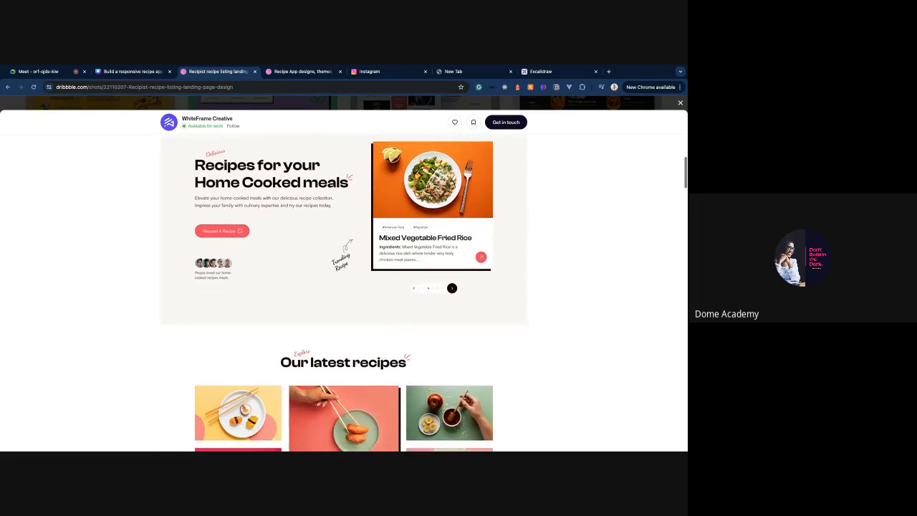
scroll(345, 296, up, 2)
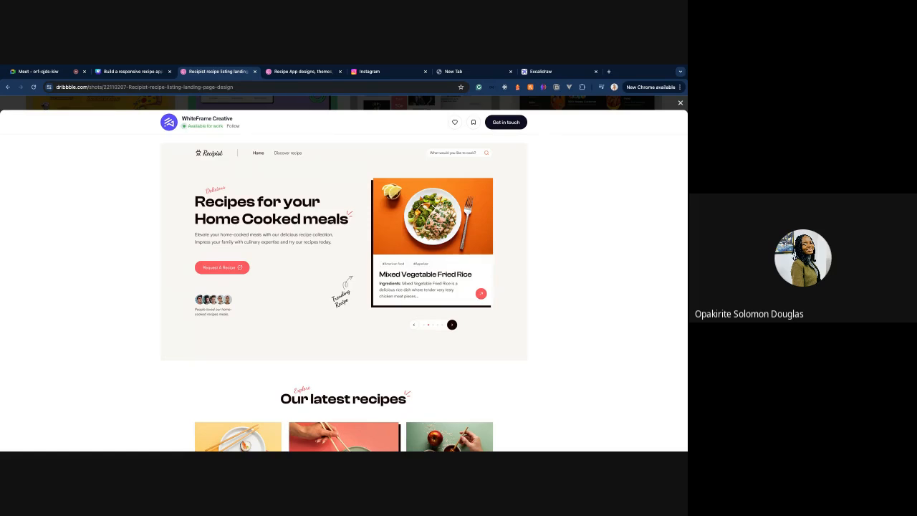
- Examine the Recipist layout's recipe category section and go back over its latest recipes section
scroll(344, 294, down, 5)
scroll(344, 294, down, 3)
scroll(344, 294, up, 4)
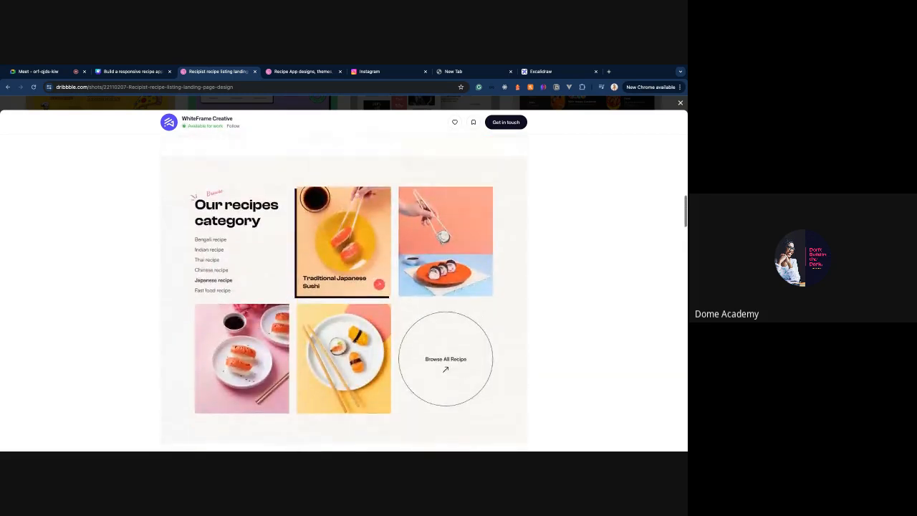
scroll(344, 294, up, 5)
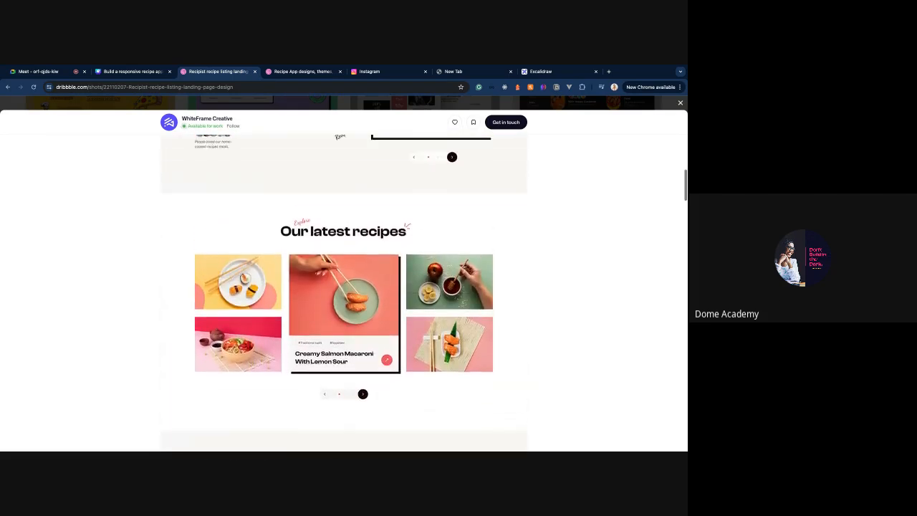
scroll(542, 304, up, 4)
- Review the Recipist layout's recipes of the month, Instagram feed, typography and used colors, and return to the start of the shot
scroll(542, 304, down, 5)
scroll(543, 304, down, 5)
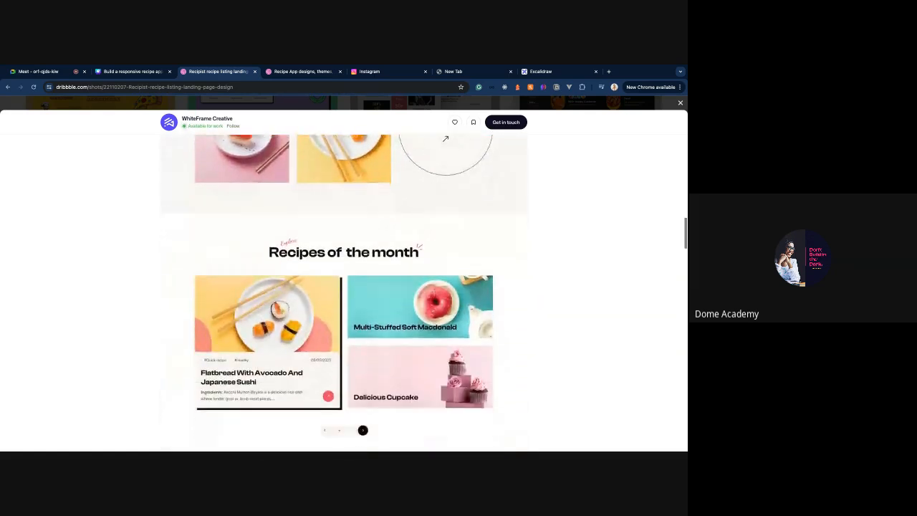
scroll(542, 304, down, 3)
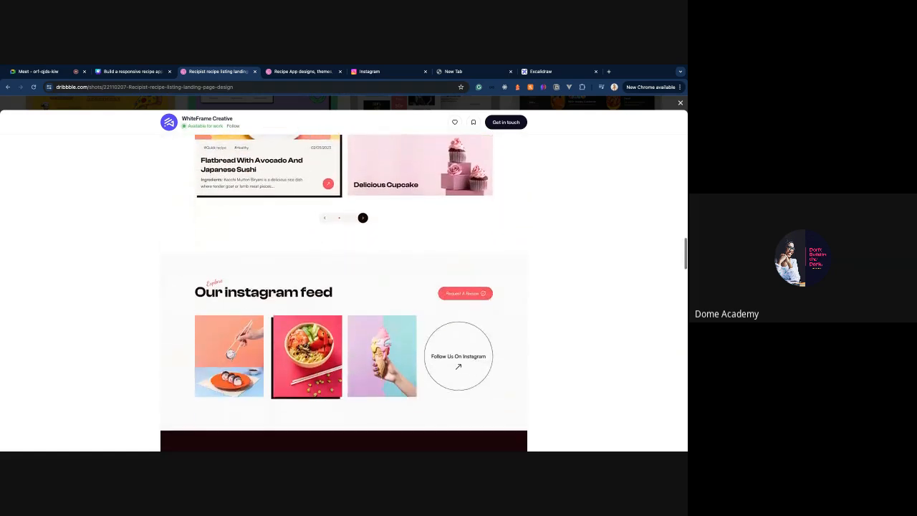
scroll(344, 294, down, 3)
scroll(344, 294, down, 3)
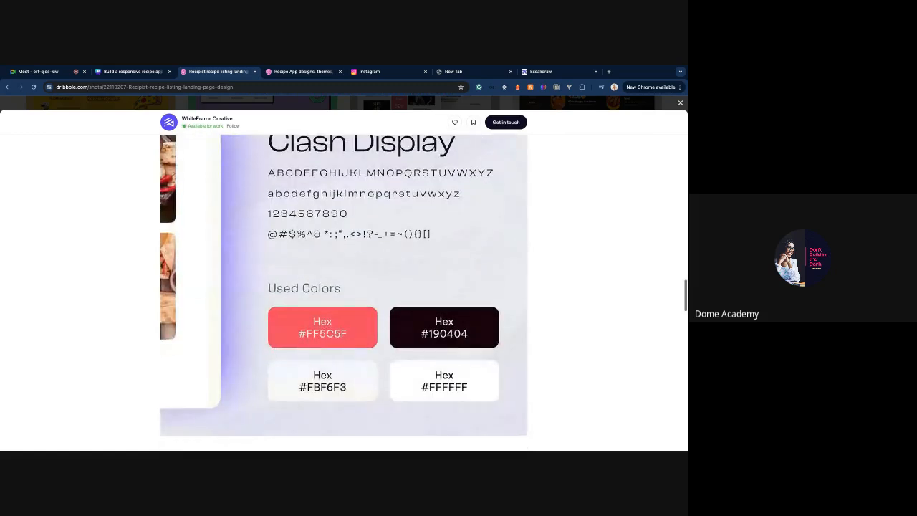
scroll(344, 294, down, 5)
scroll(344, 293, up, 10)
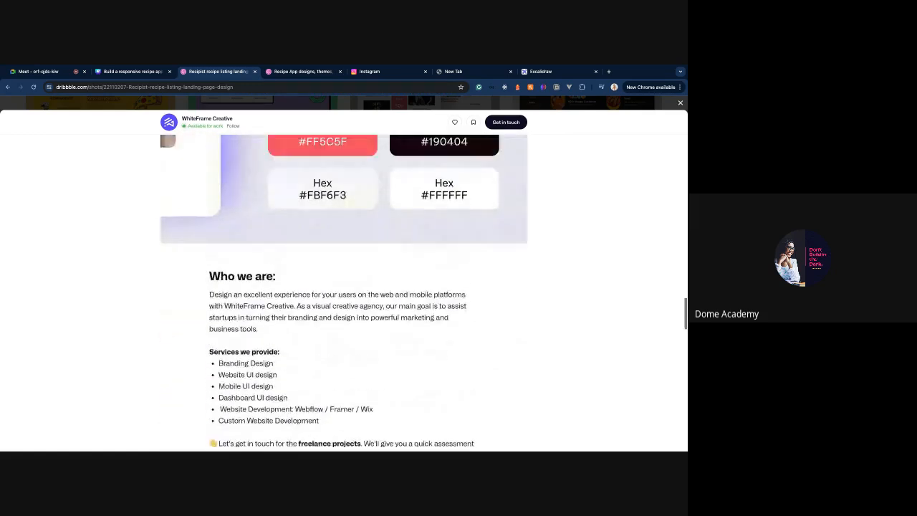
scroll(344, 294, up, 10)
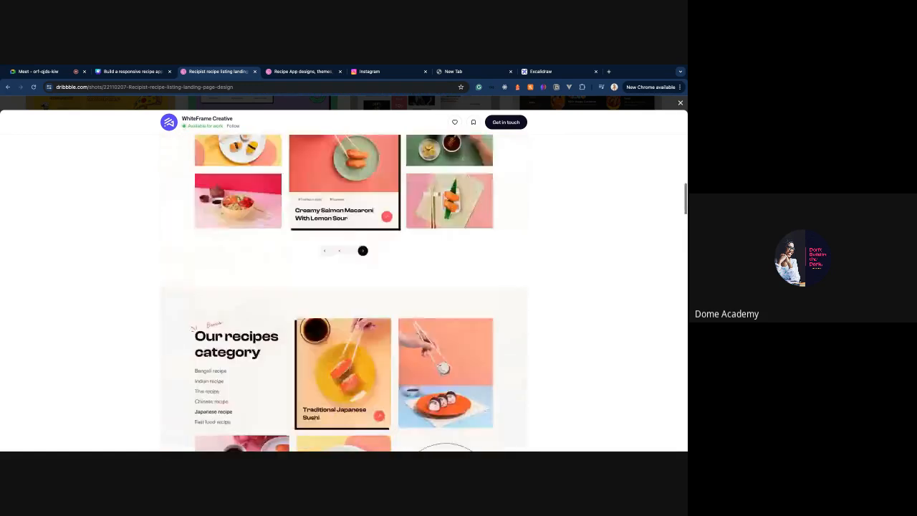
scroll(536, 252, up, 5)
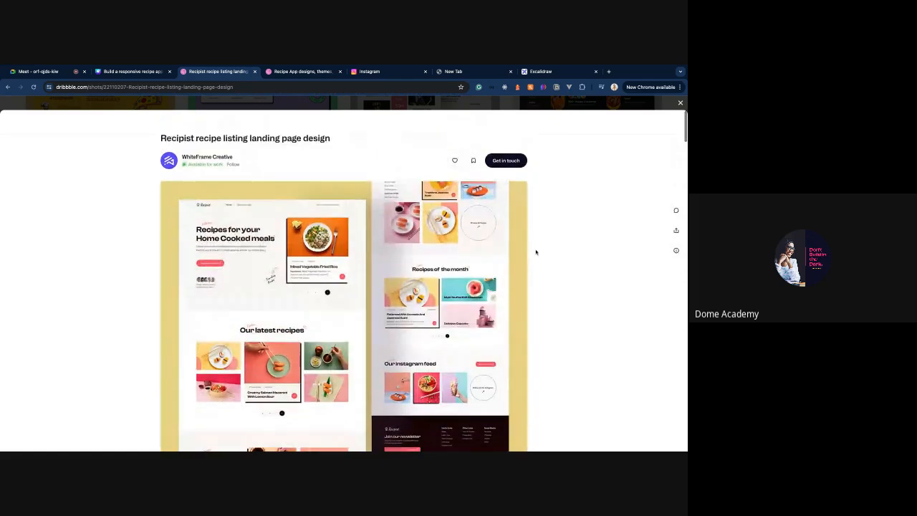
- Close the Recipist landing page shot and look through the Recipe Website designs for further inspiration
click(681, 104)
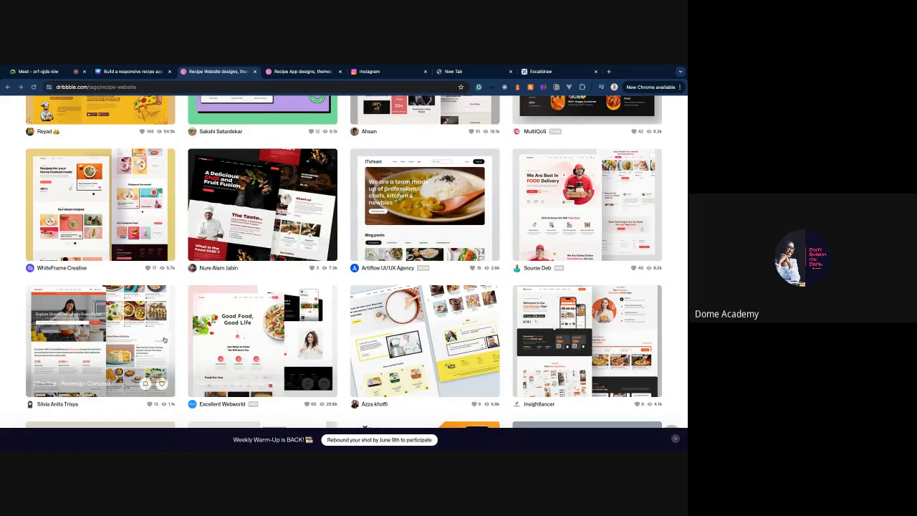
scroll(519, 304, down, 1)
scroll(519, 306, down, 2)
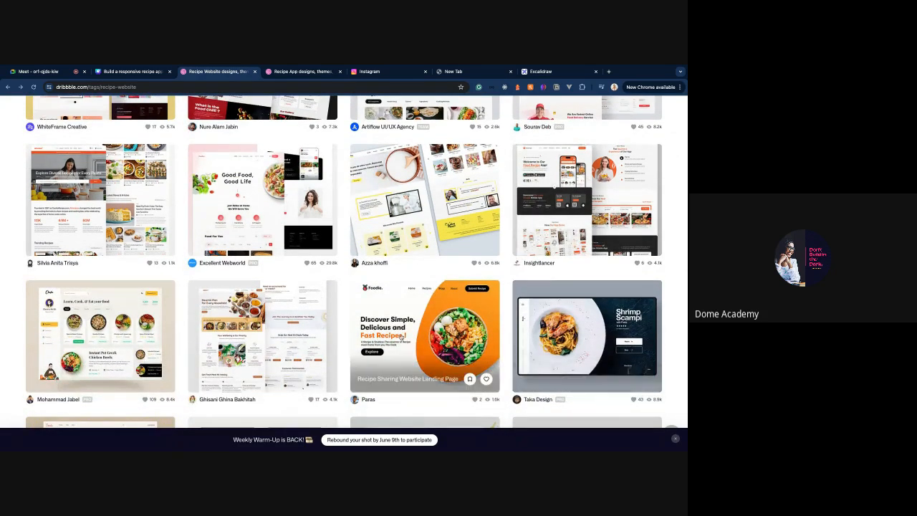
scroll(535, 332, down, 3)
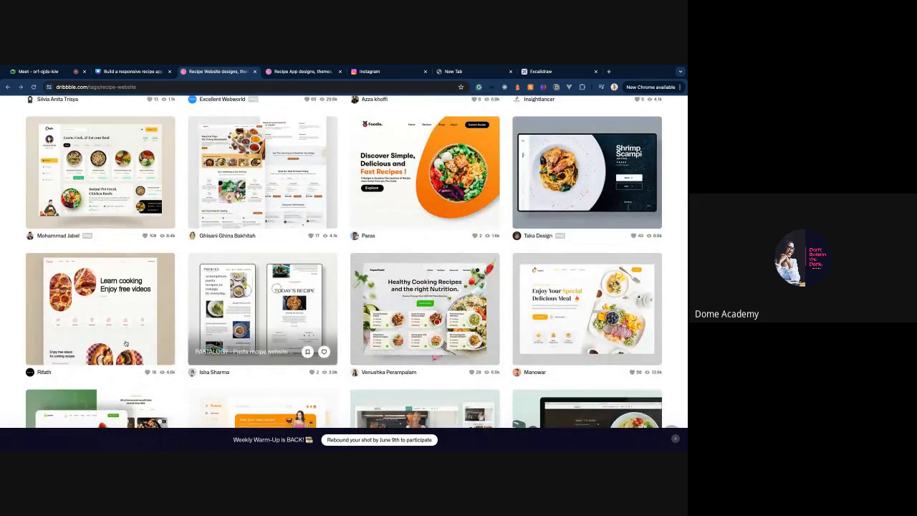
scroll(147, 313, up, 4)
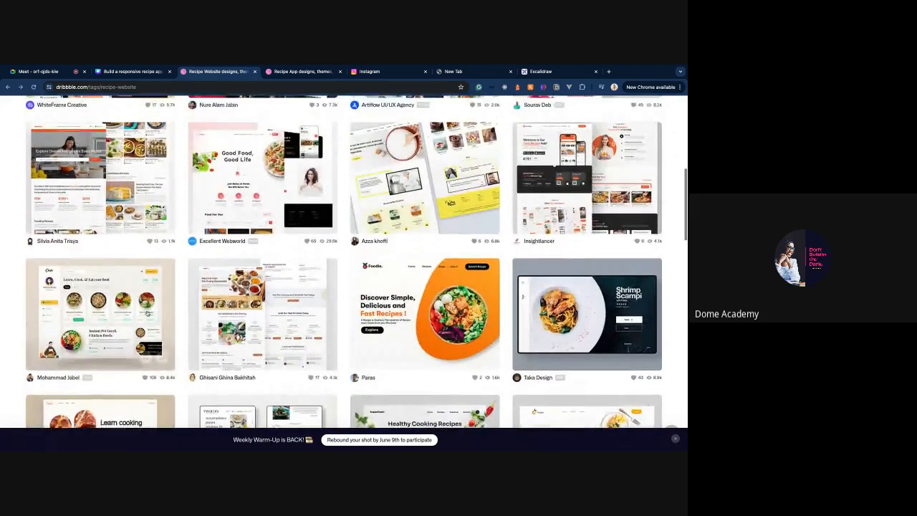
scroll(226, 294, up, 3)
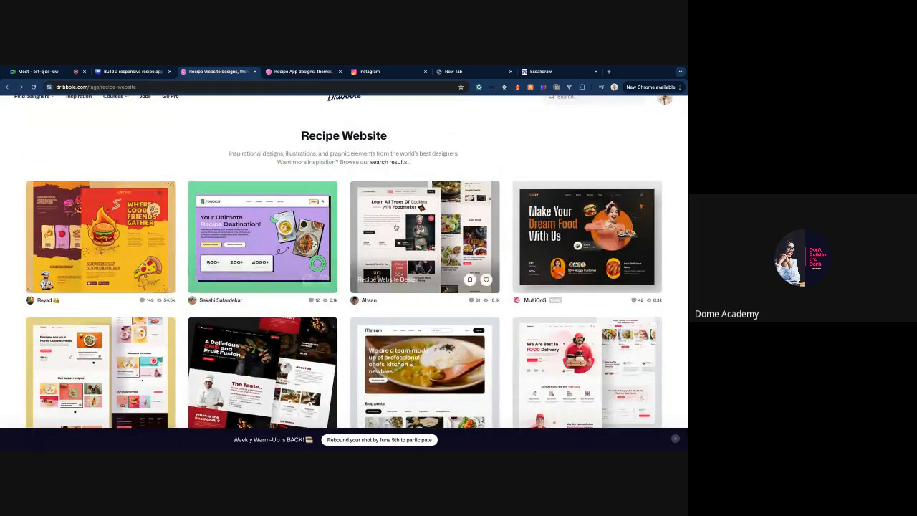
- Open the Yammy Street Food Landing page shot, examine its layout, and return to the Recipe Website designs
click(125, 236)
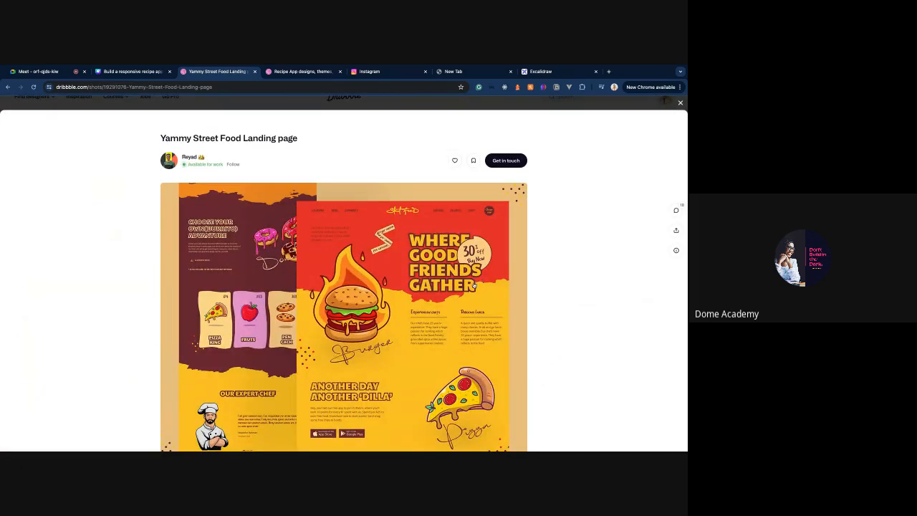
scroll(474, 287, down, 4)
scroll(471, 291, up, 4)
key(Escape)
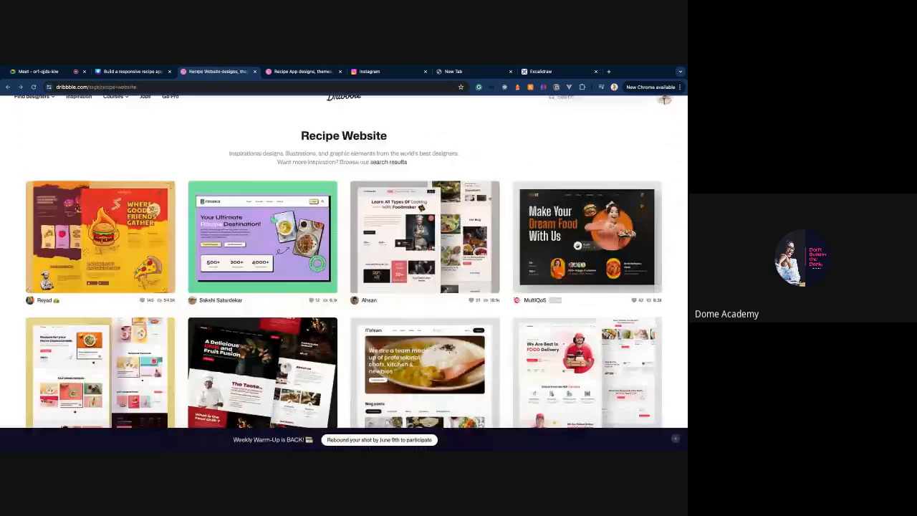
scroll(514, 259, down, 1)
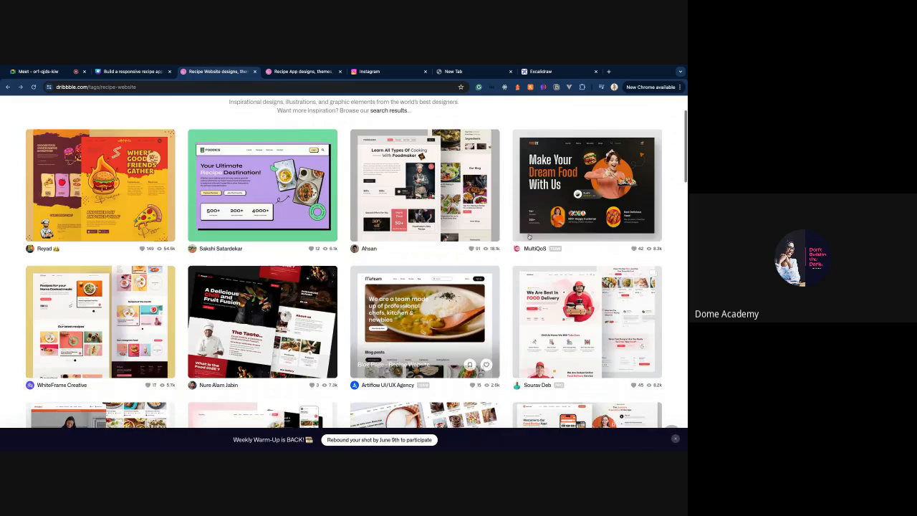
- Check the Foodzie food recipe landing page and the Food Delivery Landing Page and UI Exploration shot, closing each one
click(554, 208)
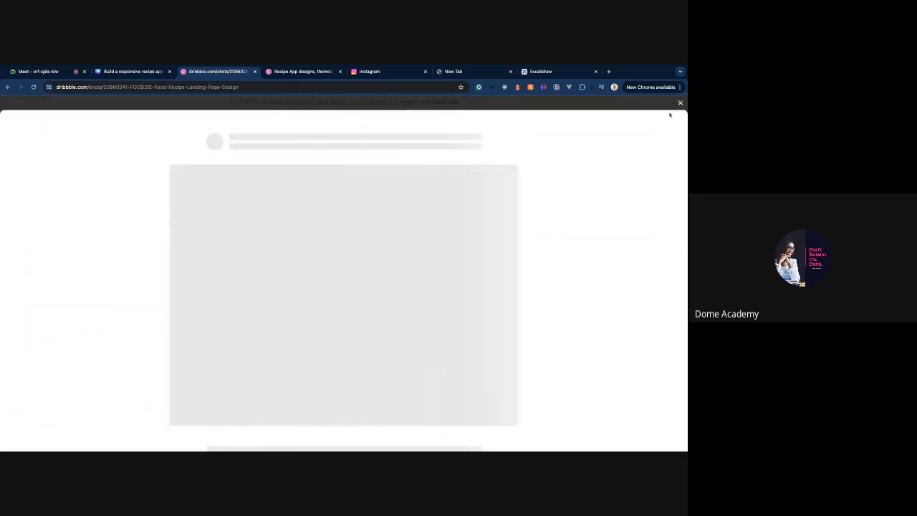
click(680, 102)
scroll(531, 347, down, 1)
scroll(530, 346, down, 1)
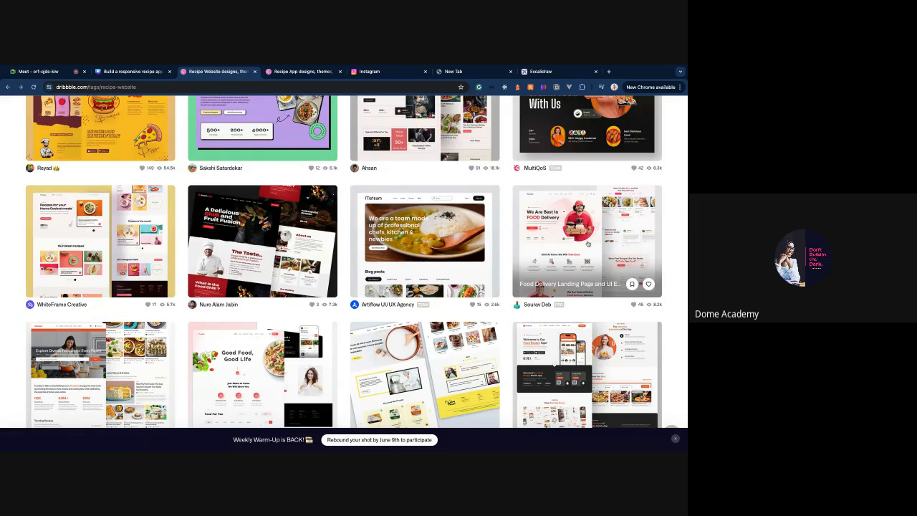
click(581, 249)
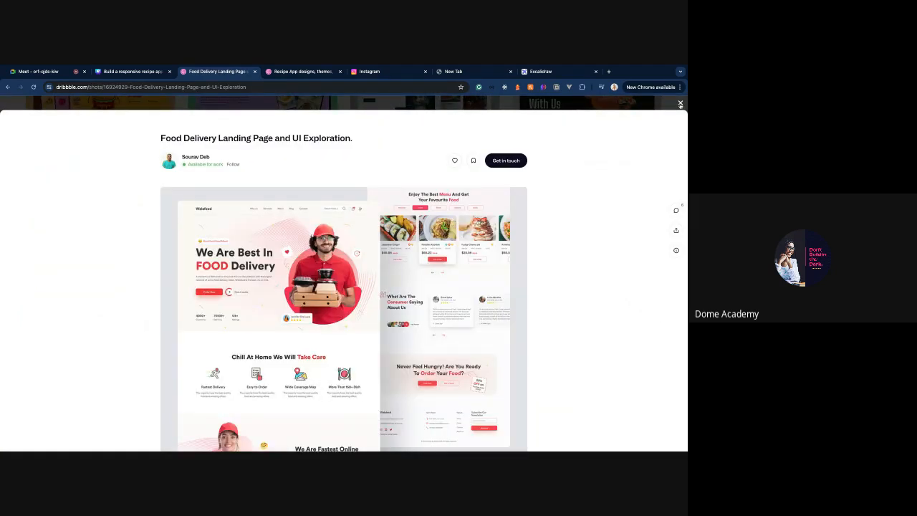
key(Escape)
- Browse further down the Recipe Website designs for more layout references
scroll(541, 267, down, 5)
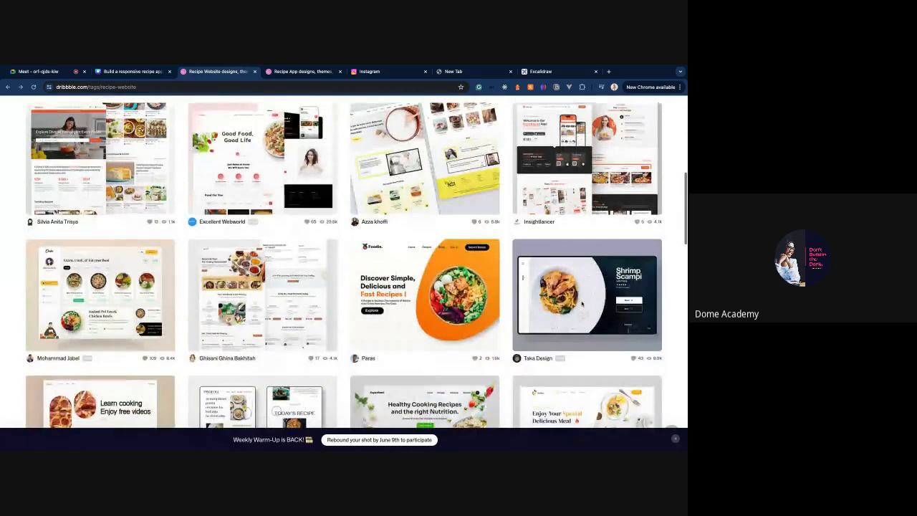
scroll(542, 267, up, 1)
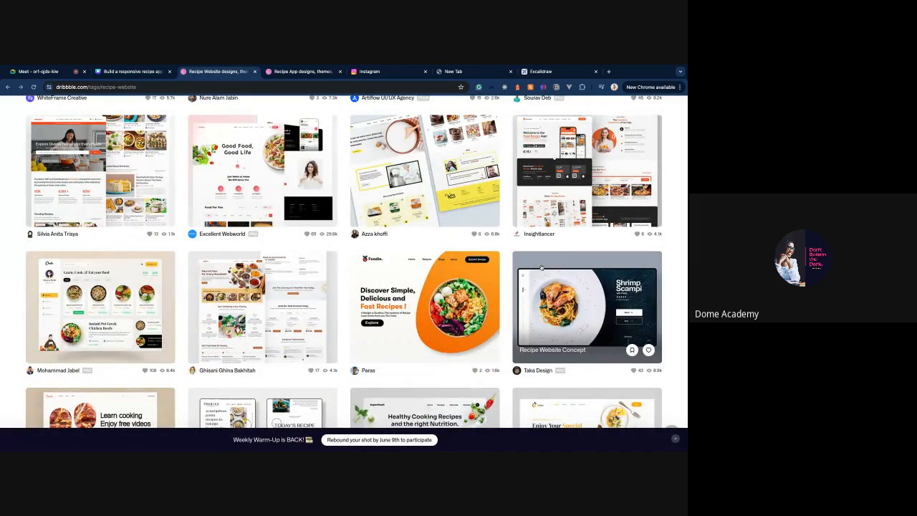
scroll(504, 277, down, 2)
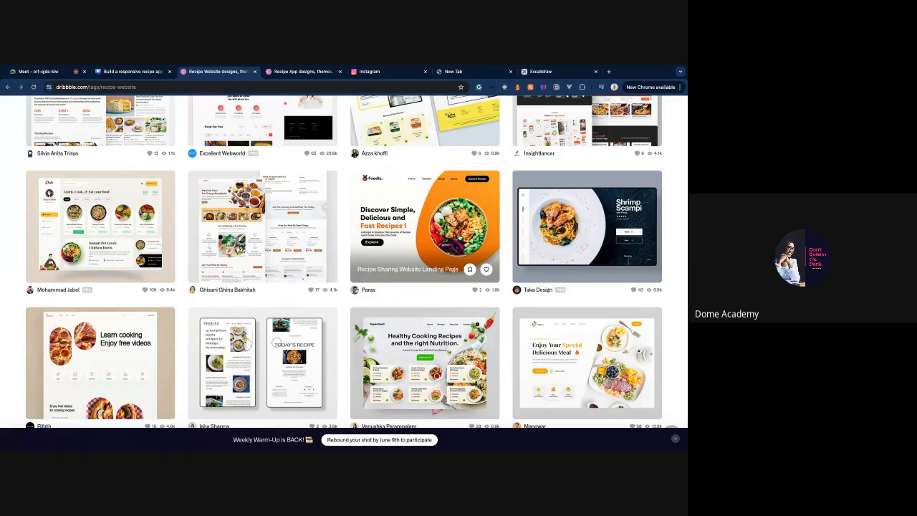
scroll(430, 261, down, 10)
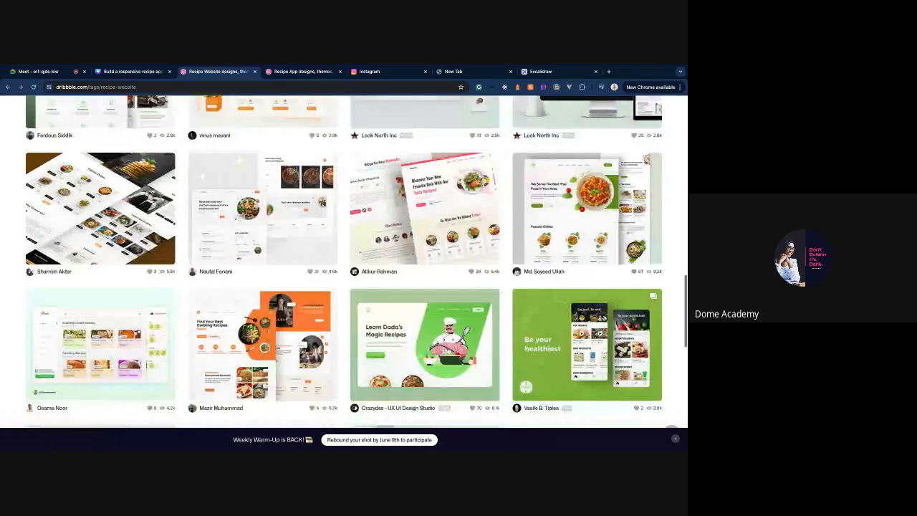
scroll(430, 261, down, 5)
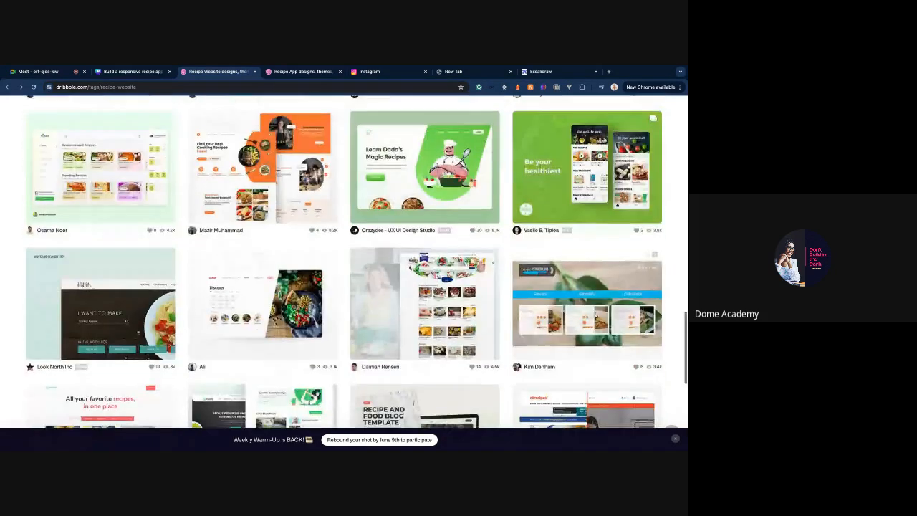
scroll(450, 316, down, 3)
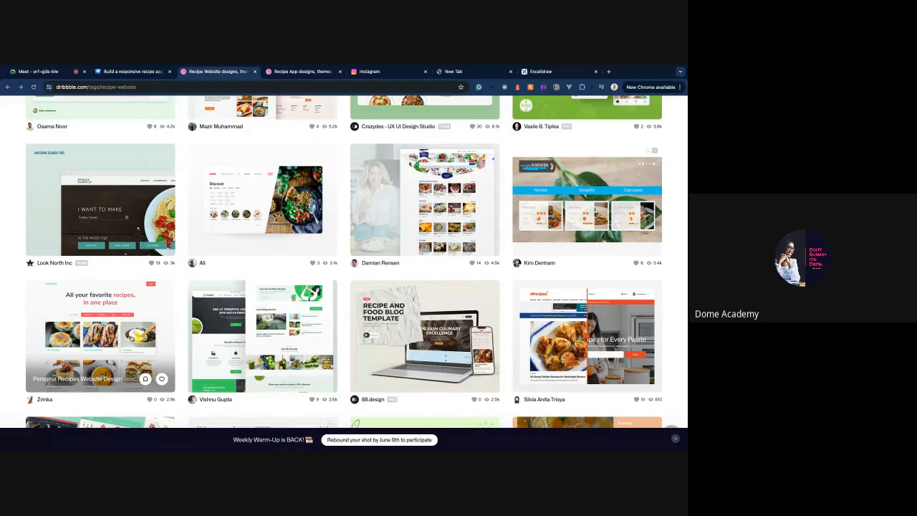
- Open the Personal Recipes Website Design shot, review its recipe grid, and copy its image
click(129, 337)
scroll(384, 290, down, 2)
scroll(384, 290, up, 2)
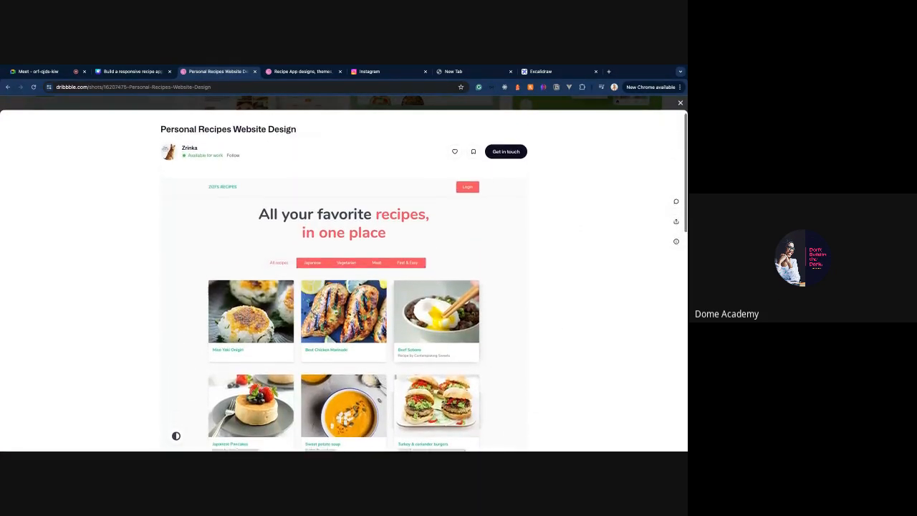
scroll(344, 287, down, 1)
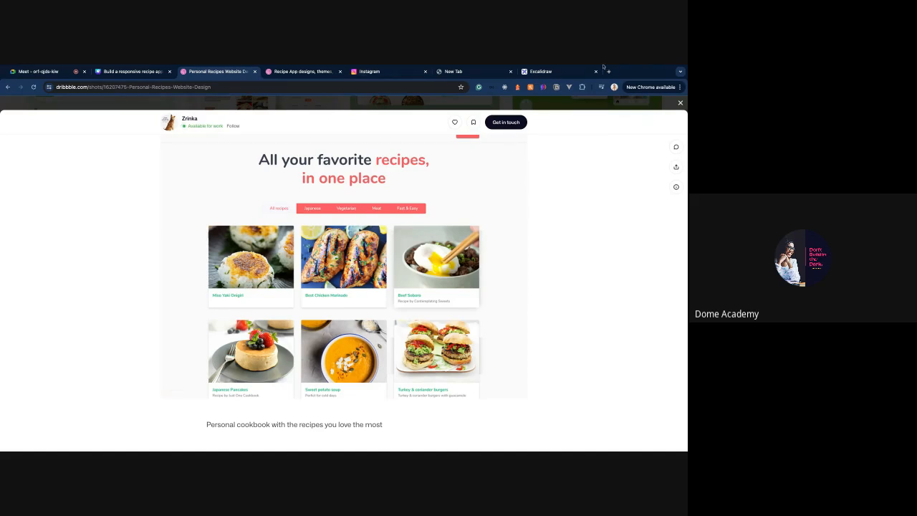
- Switch to Excalidraw, paste the copied recipe website image, and place it beside the tall landing page reference, below the first row
click(555, 72)
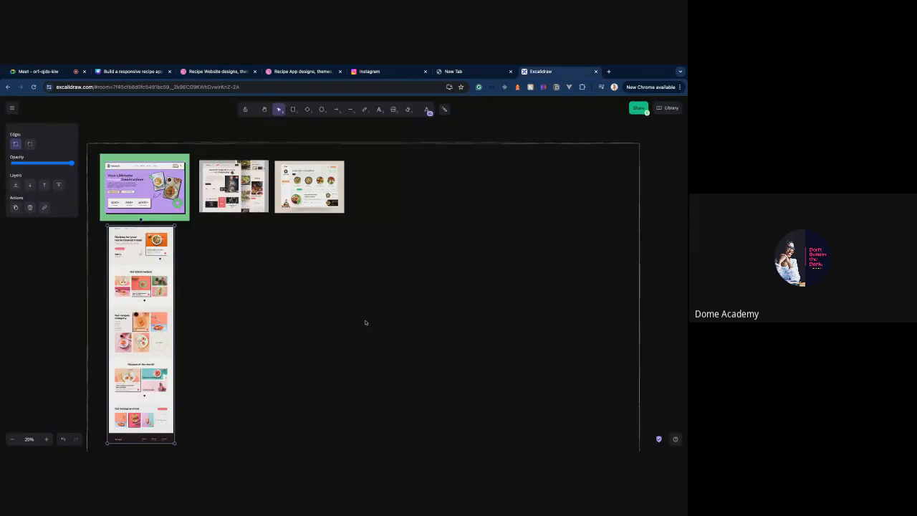
key(ctrl+v)
mouse_move(372, 323)
mouse_down()
mouse_move(241, 265)
mouse_move(246, 275)
mouse_up()
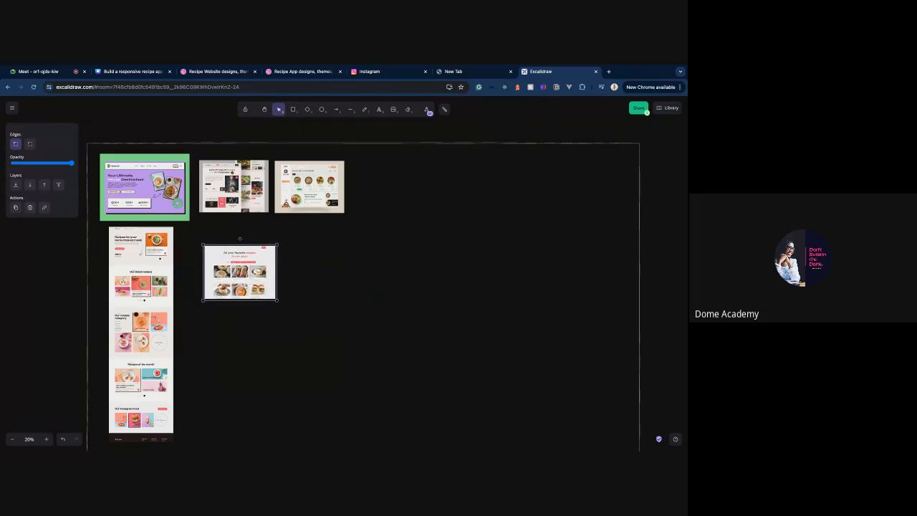
click(313, 255)
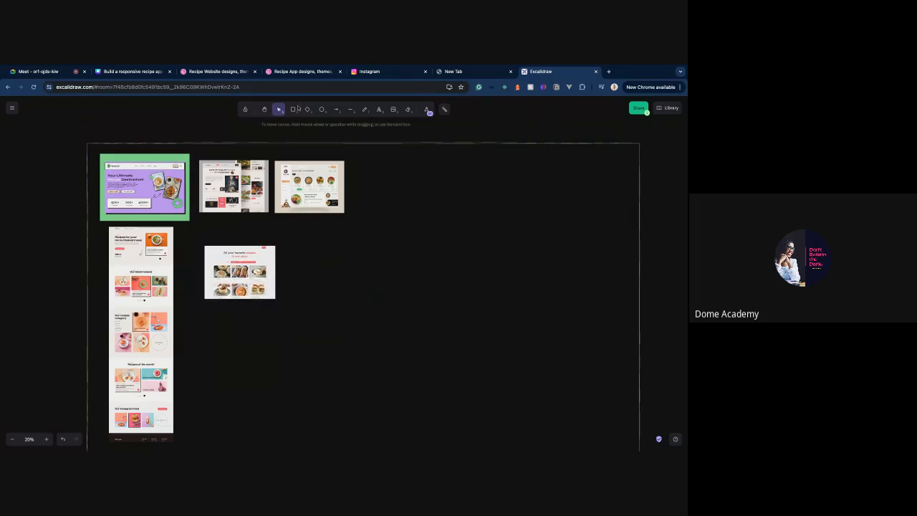
- Switch to the Recipe App designs on Dribbble and look through the mobile app shots
click(300, 72)
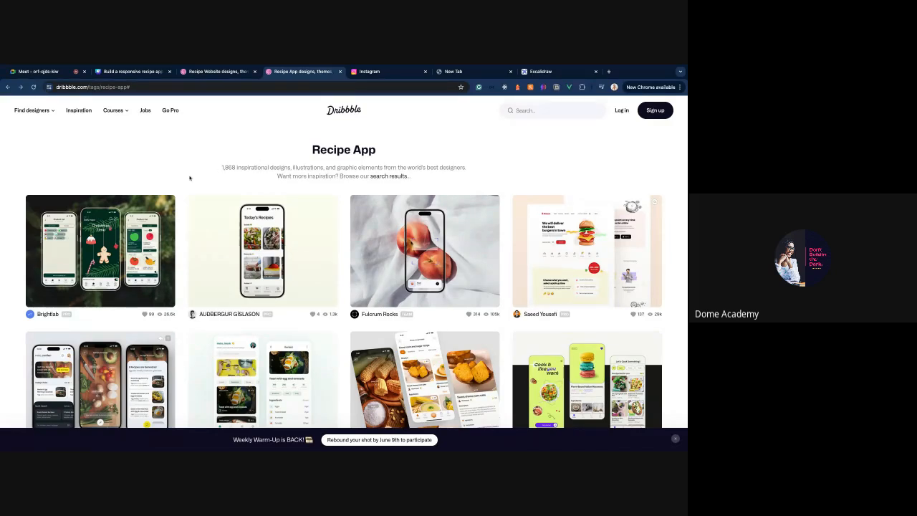
mouse_move(149, 232)
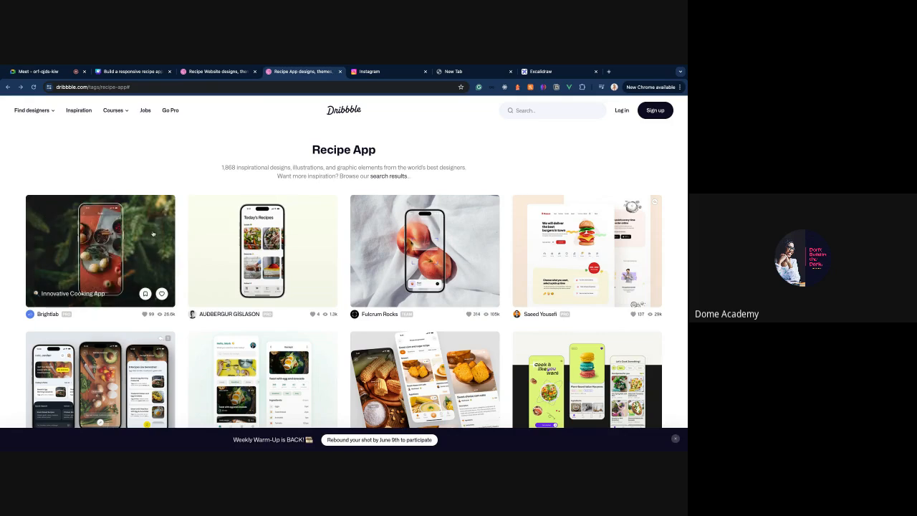
mouse_move(262, 248)
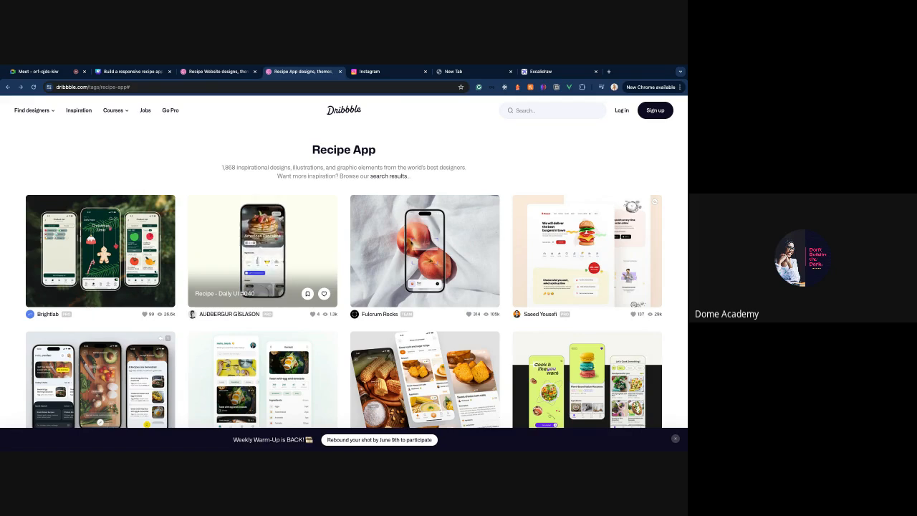
mouse_move(418, 265)
scroll(418, 266, down, 1)
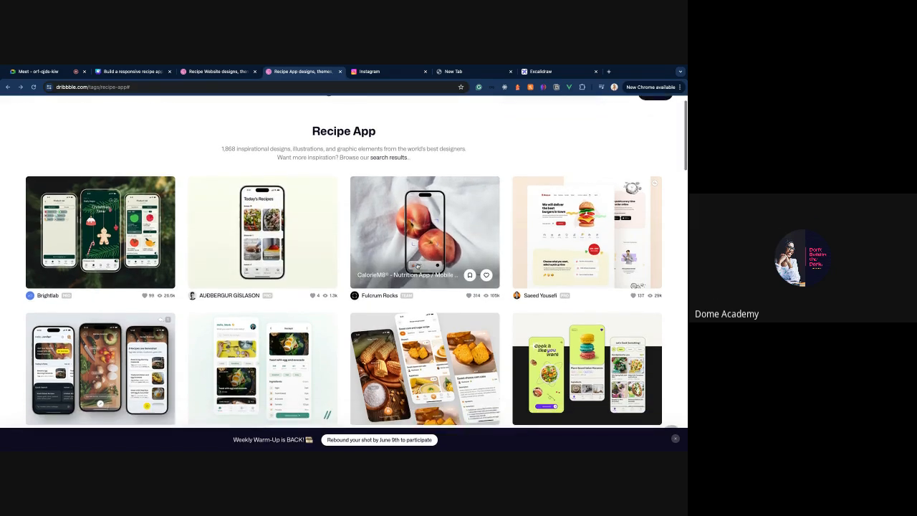
scroll(418, 266, down, 5)
mouse_move(577, 192)
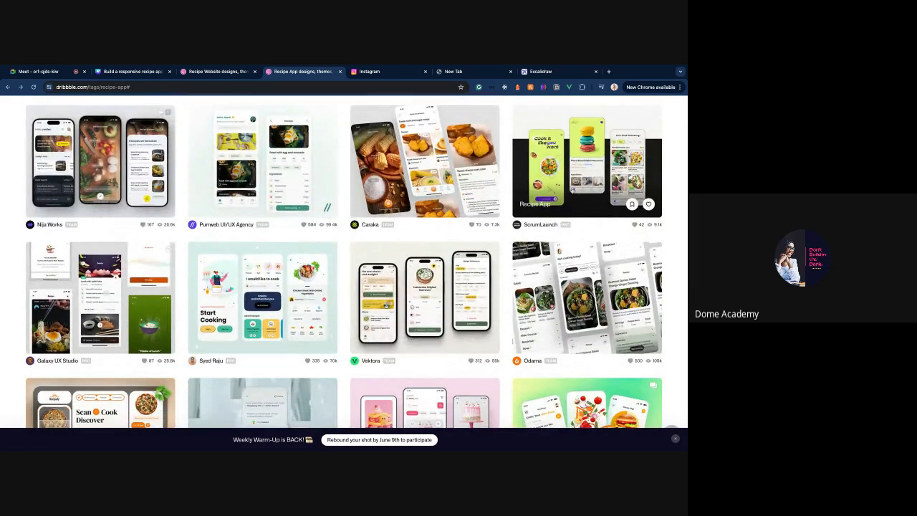
- Open the Recipe App shot by ScrumLaunch, review its screens and description, and copy its image
click(579, 183)
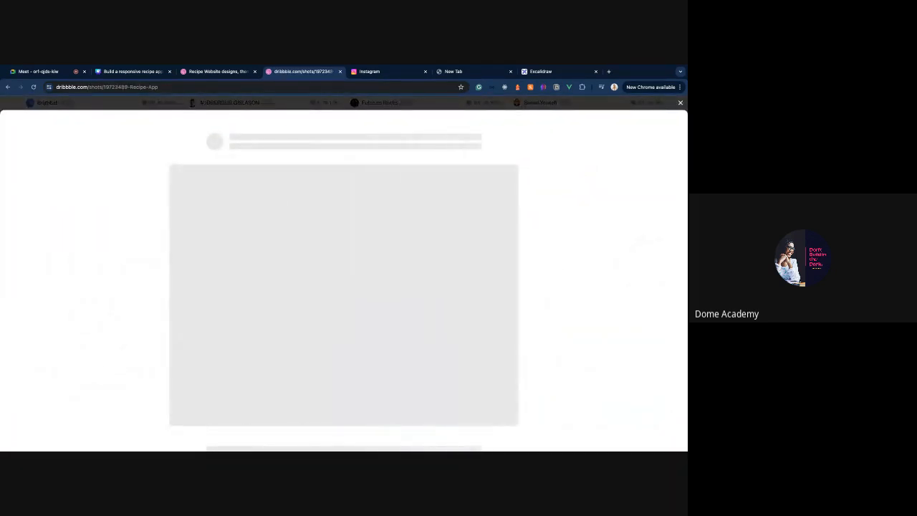
scroll(344, 280, down, 1)
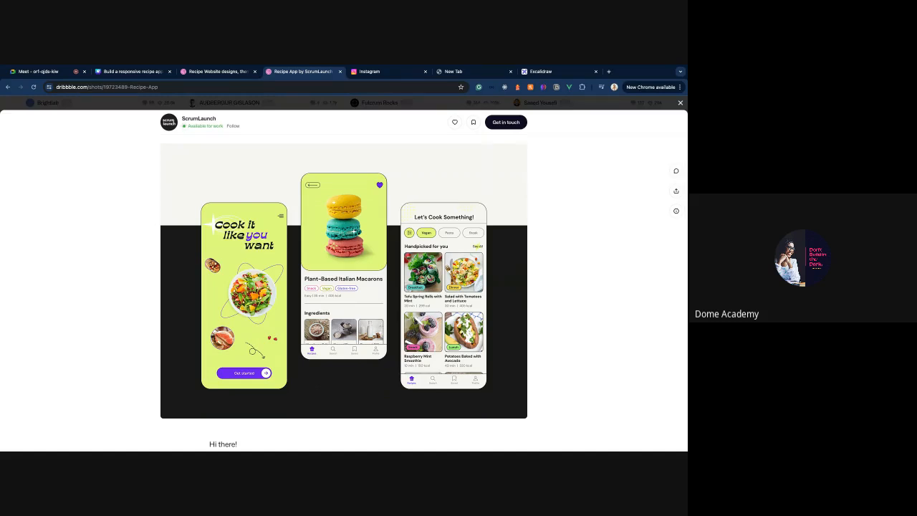
scroll(344, 291, down, 3)
scroll(344, 290, up, 4)
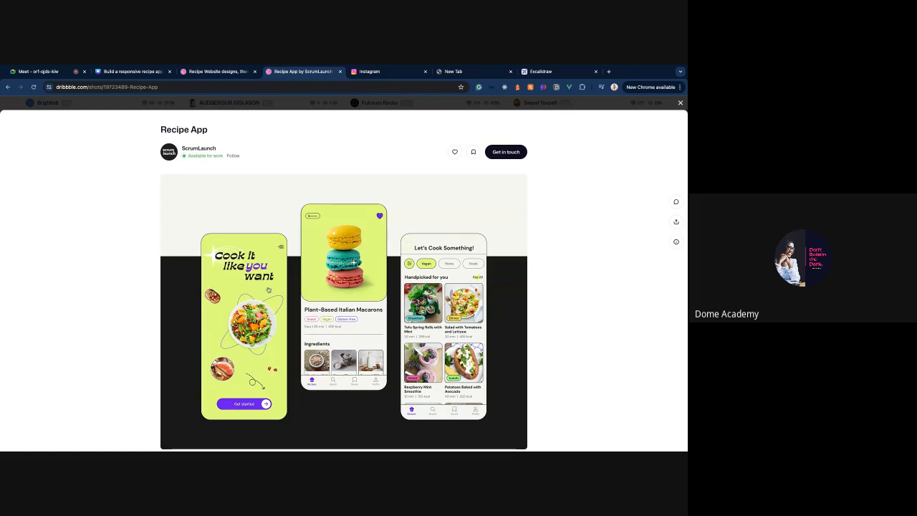
scroll(372, 293, down, 5)
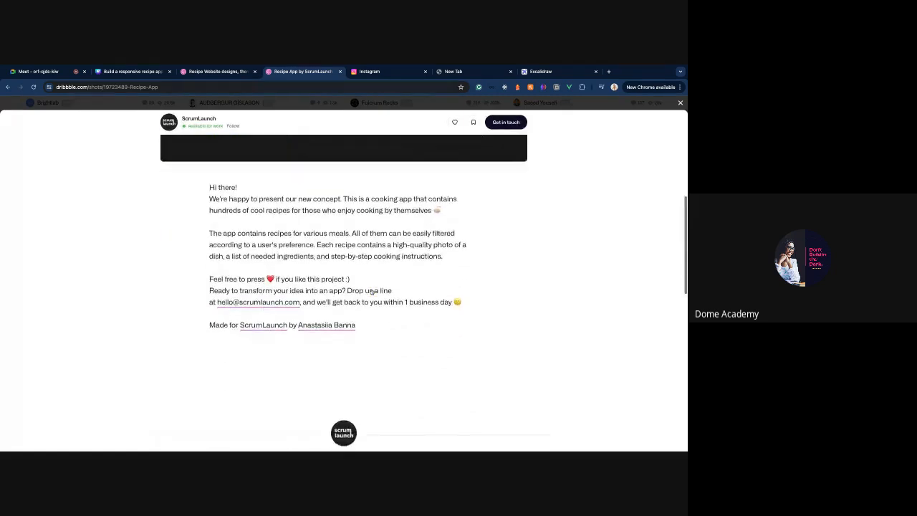
scroll(372, 292, up, 4)
scroll(383, 288, up, 1)
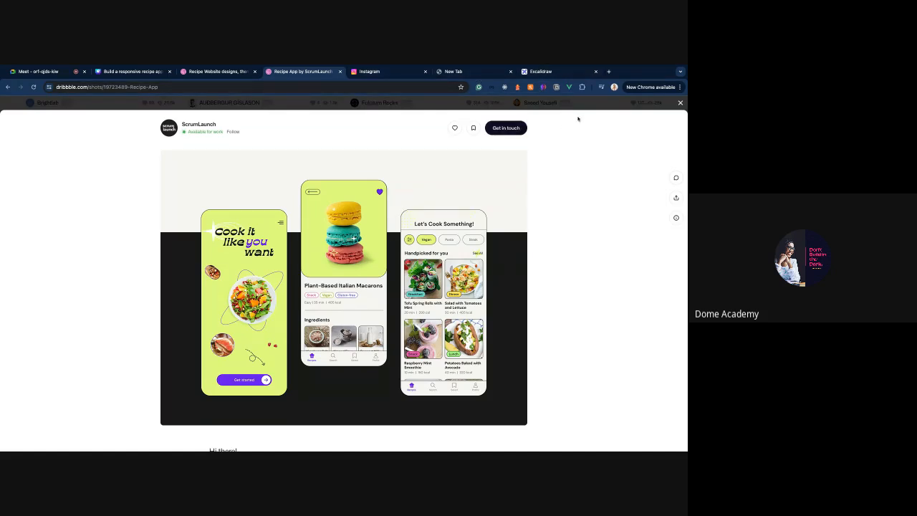
- Switch to Excalidraw, paste the copied recipe app image, and place it to the right of the first row of references
click(541, 71)
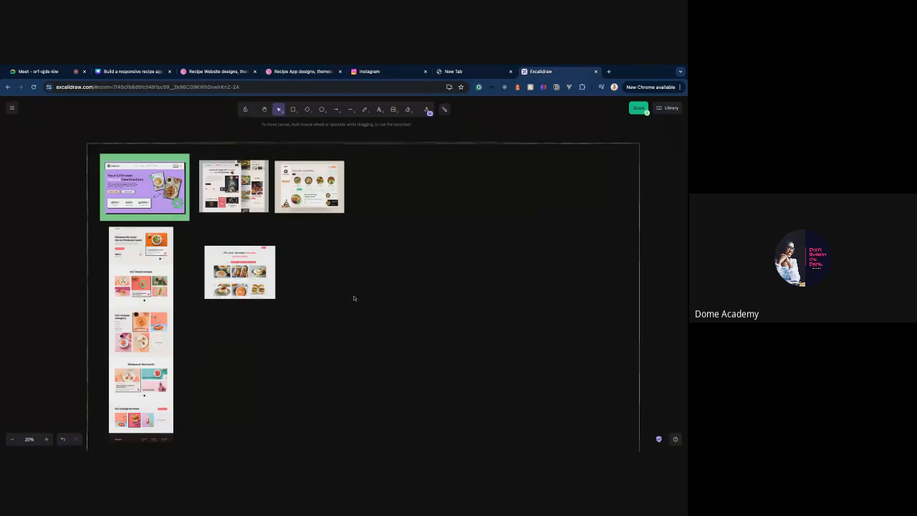
key(ctrl+v)
drag(354, 298, 414, 197)
click(491, 207)
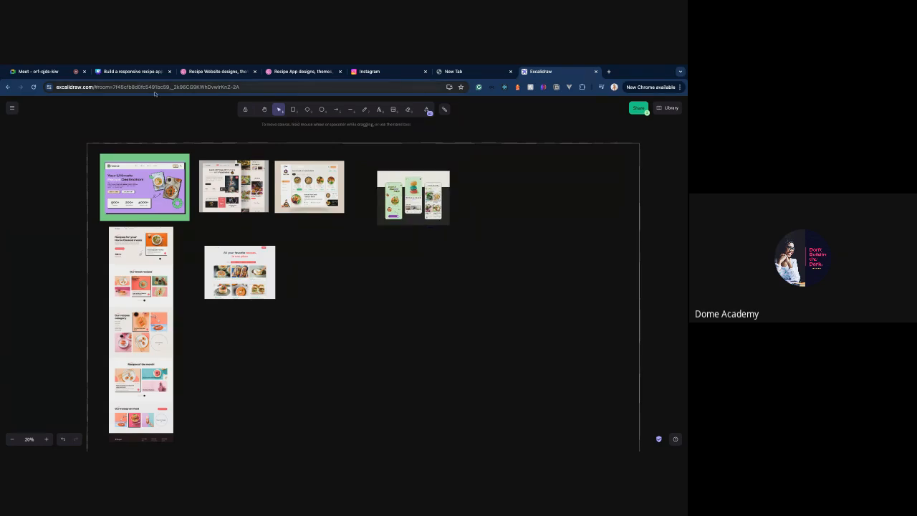
- Switch to the Recipe App designs on Dribbble, open the "Food Delivery service - Application App" shot, review its screens, and copy its image
click(287, 73)
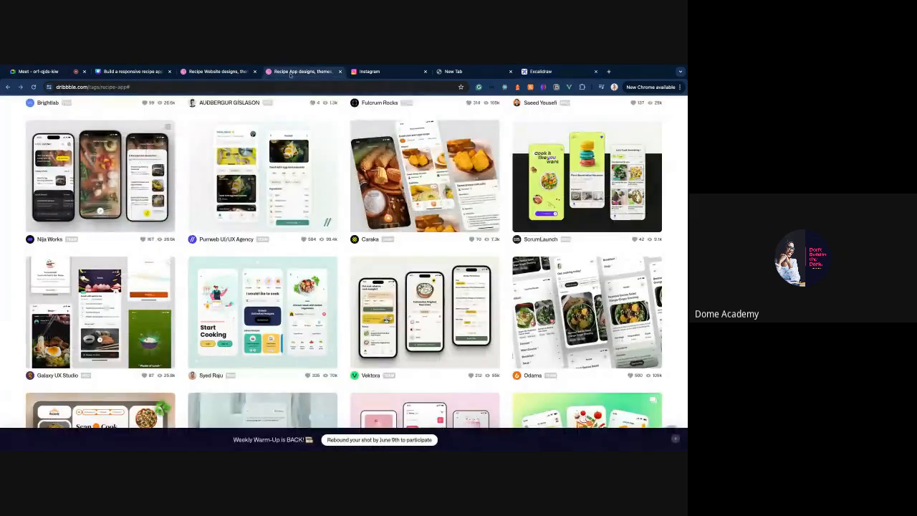
scroll(464, 244, down, 1)
scroll(462, 272, down, 4)
scroll(458, 301, down, 1)
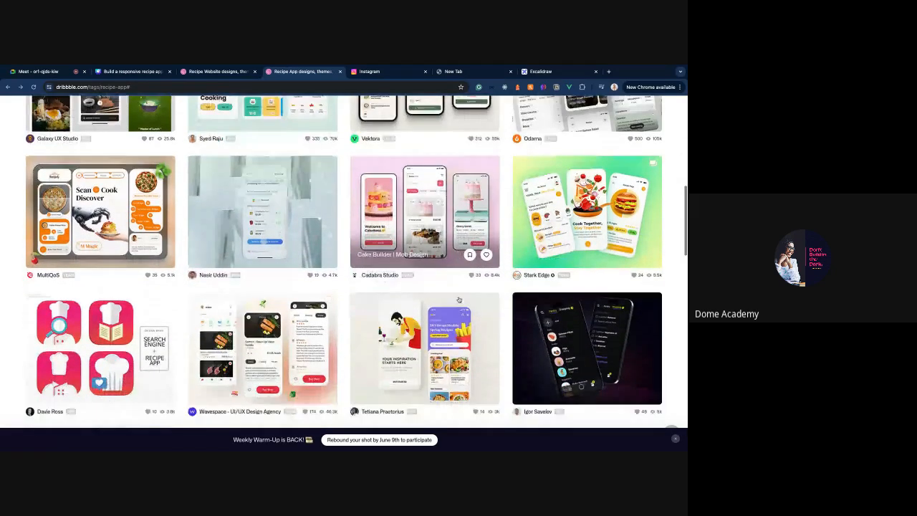
scroll(460, 300, down, 4)
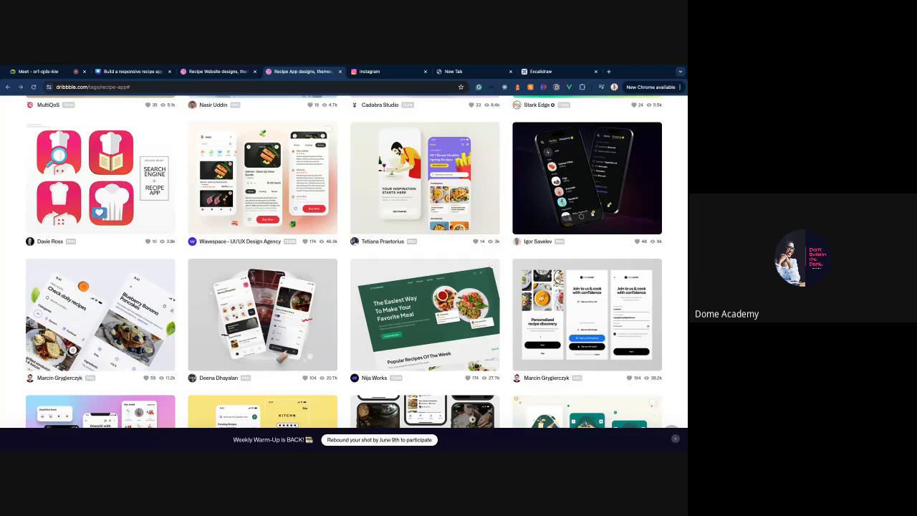
click(269, 190)
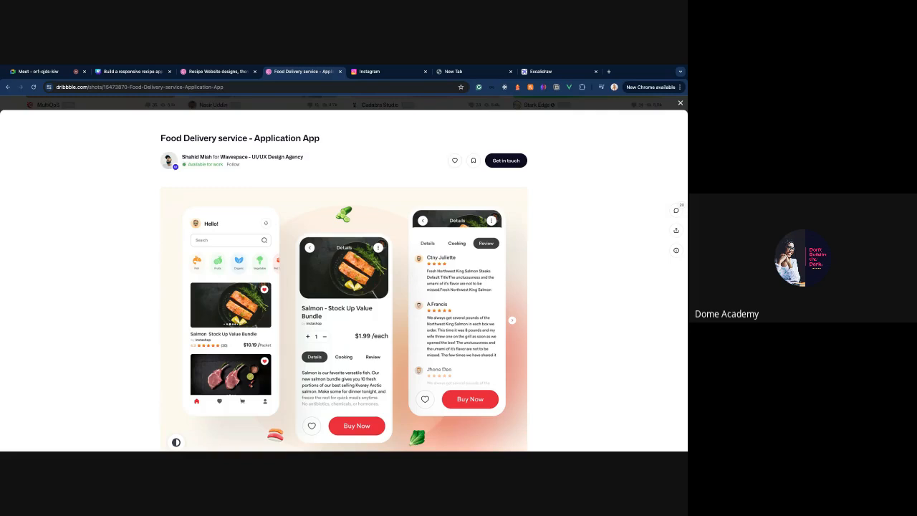
scroll(343, 287, down, 3)
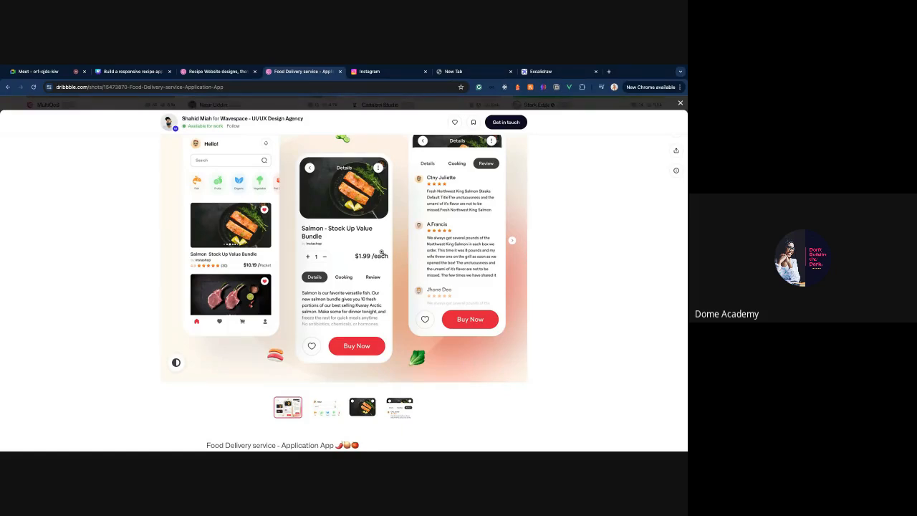
scroll(369, 251, up, 1)
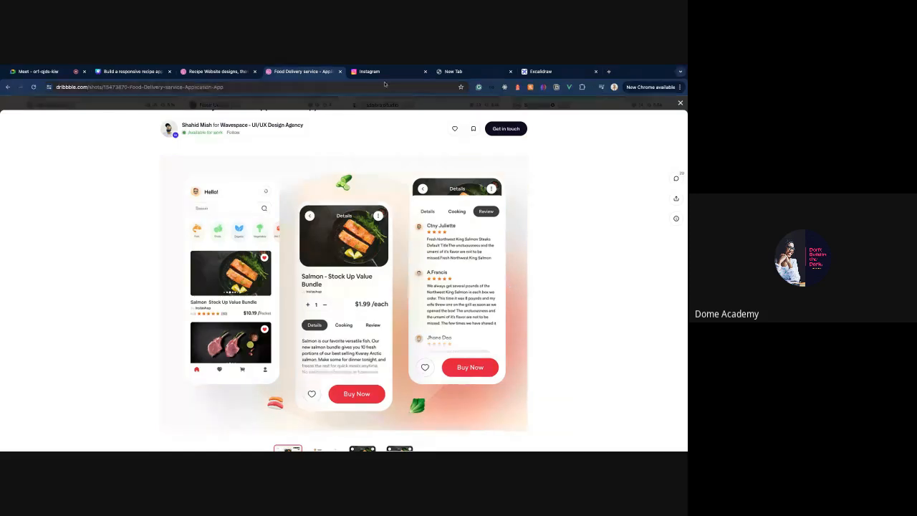
- Switch to Excalidraw, paste the copied food delivery app image, and place it directly below the green recipe app reference
click(536, 72)
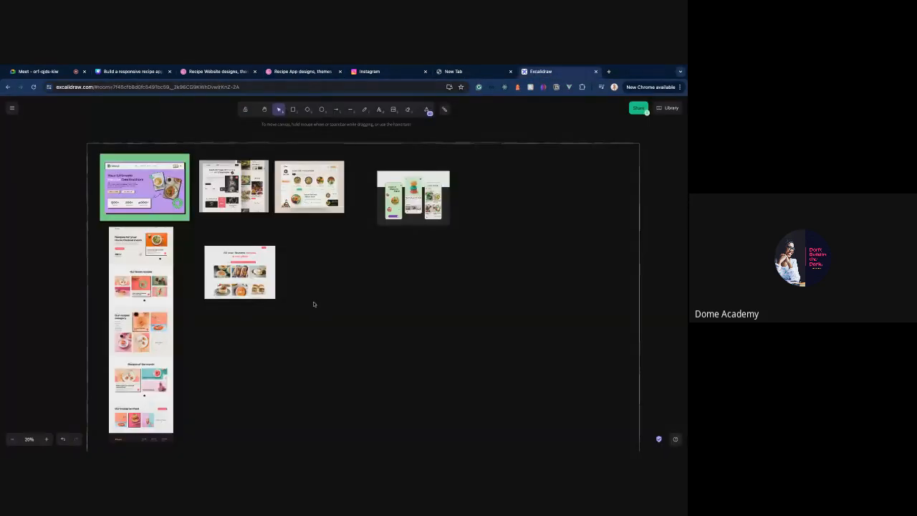
key(ctrl+v)
drag(314, 303, 415, 264)
click(513, 264)
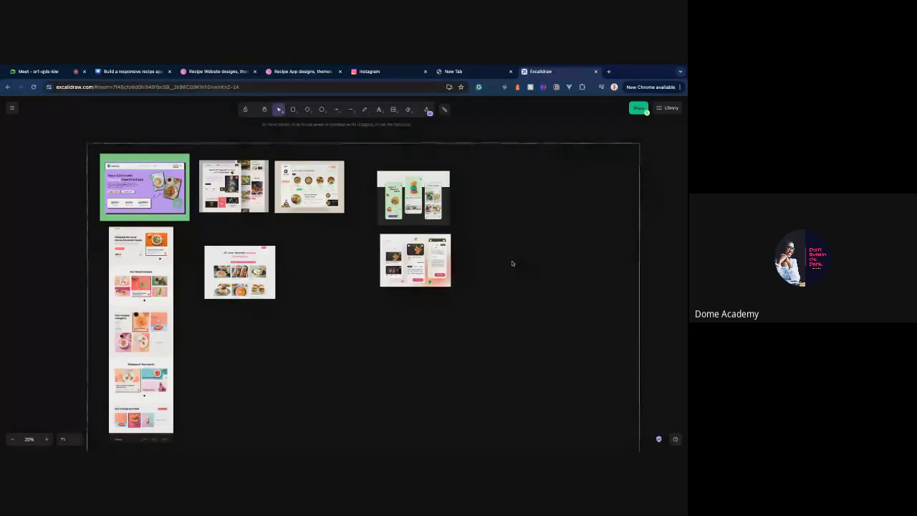
- Switch to the Recipe App designs on Dribbble, look through more shots, and briefly open and close the "Food recipe app" shot
click(212, 72)
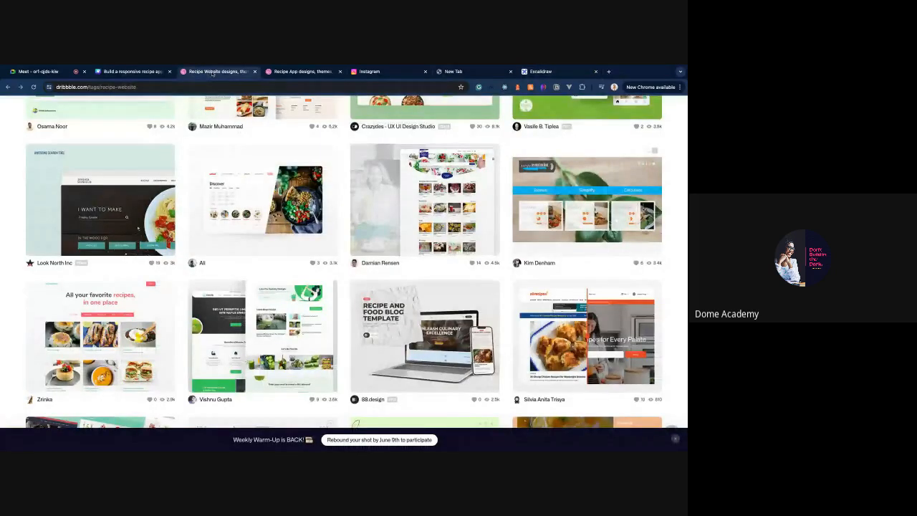
click(299, 72)
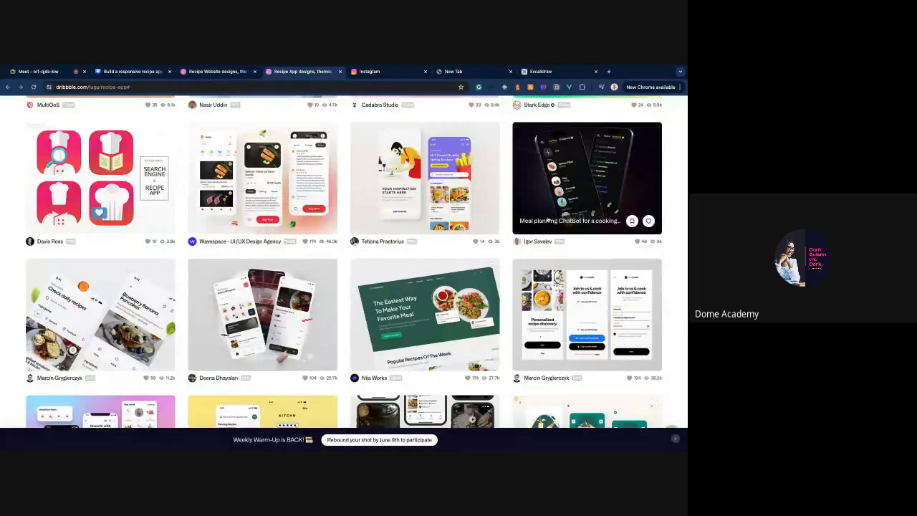
scroll(587, 322, up, 1)
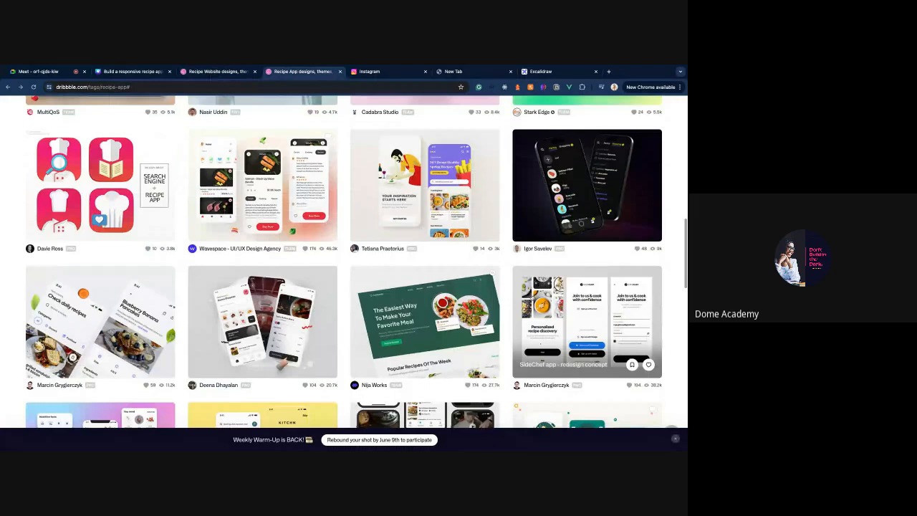
scroll(475, 234, down, 3)
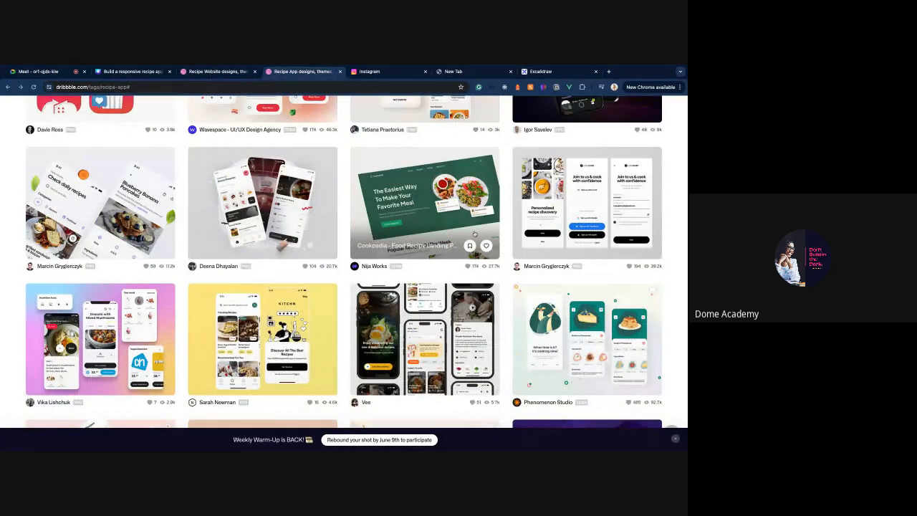
scroll(292, 332, down, 2)
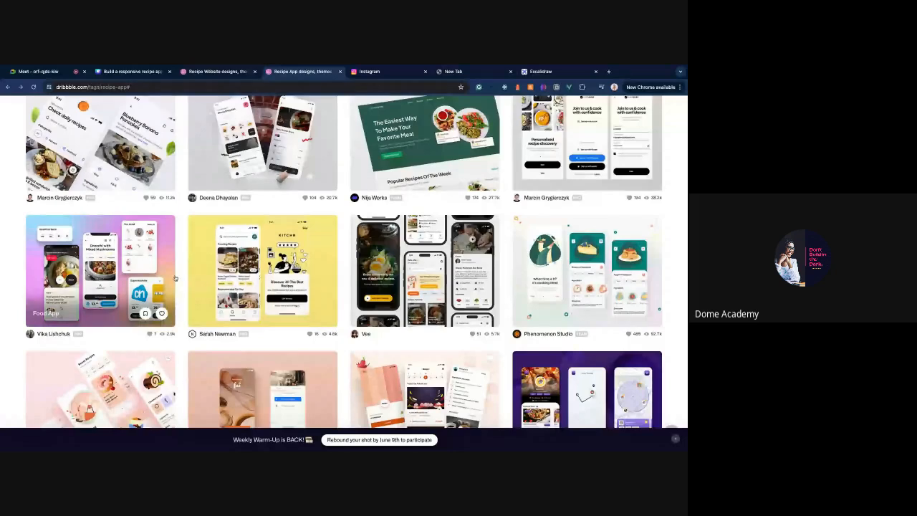
scroll(175, 279, down, 4)
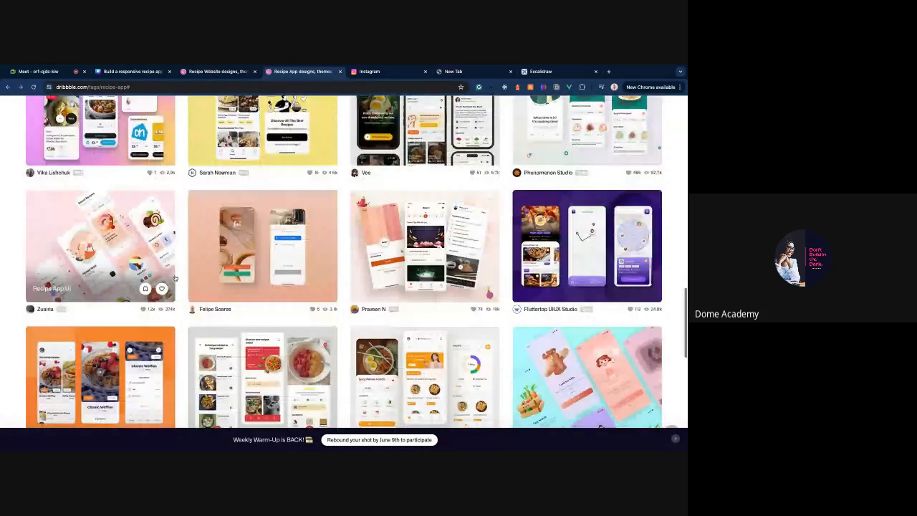
scroll(175, 279, down, 1)
scroll(175, 279, down, 3)
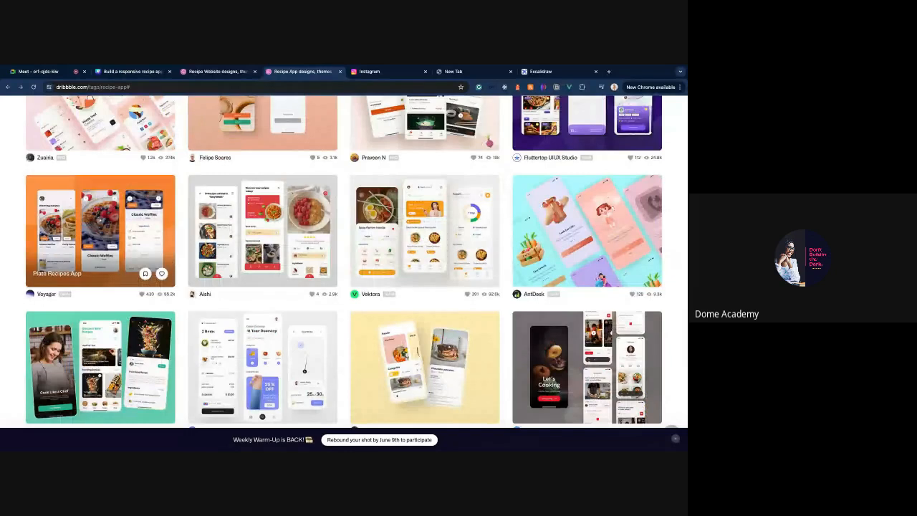
click(395, 283)
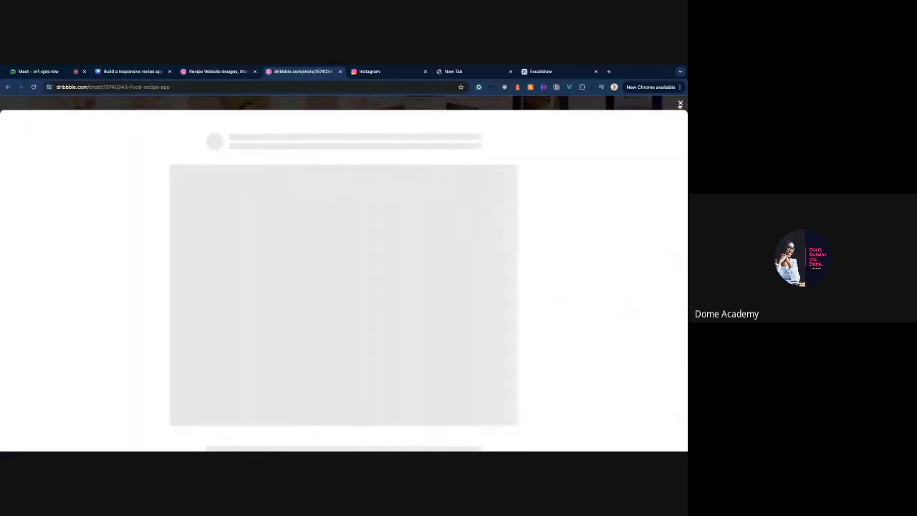
click(680, 102)
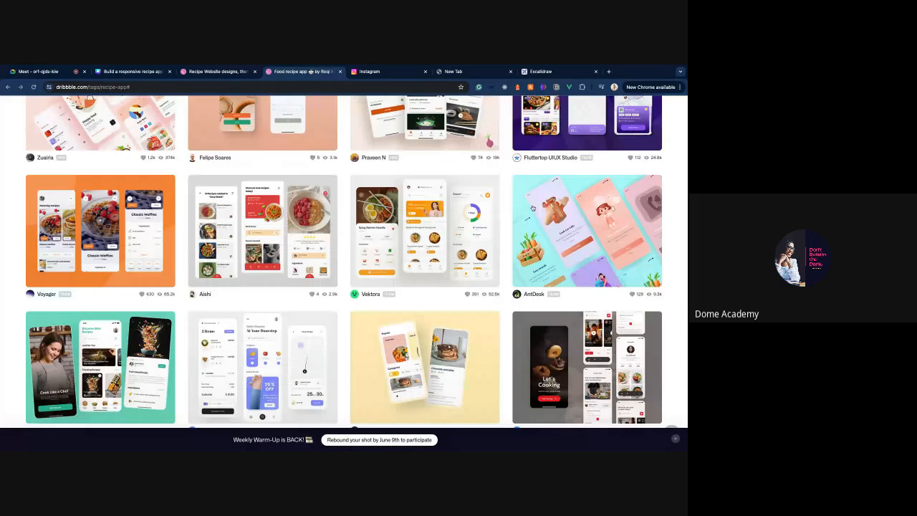
- Browse further recipe app shots, open the pizza-themed "Food Delivery App" shot, review its menu and cart screens, and close it
scroll(534, 208, down, 3)
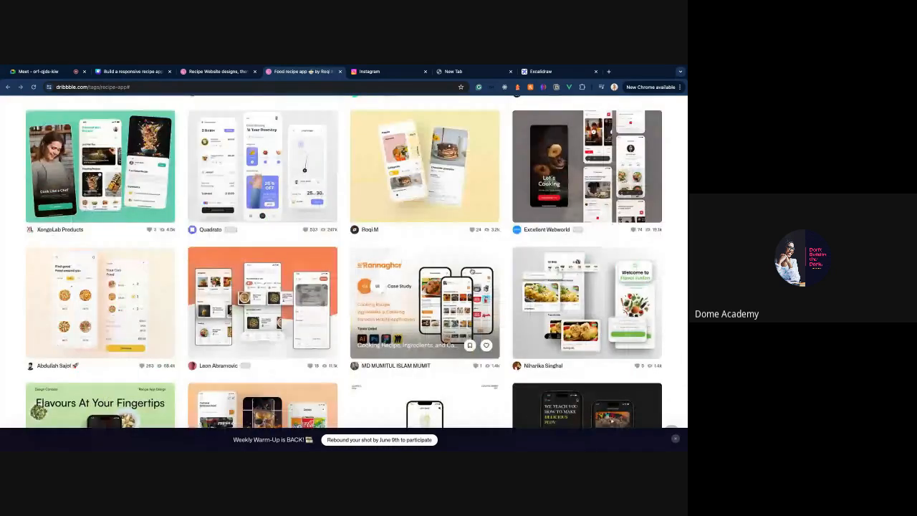
scroll(472, 271, down, 2)
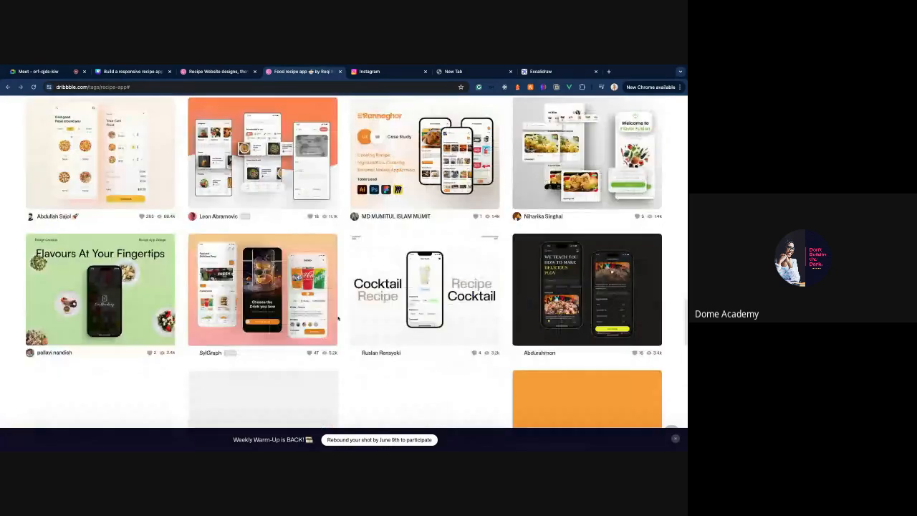
scroll(338, 319, up, 1)
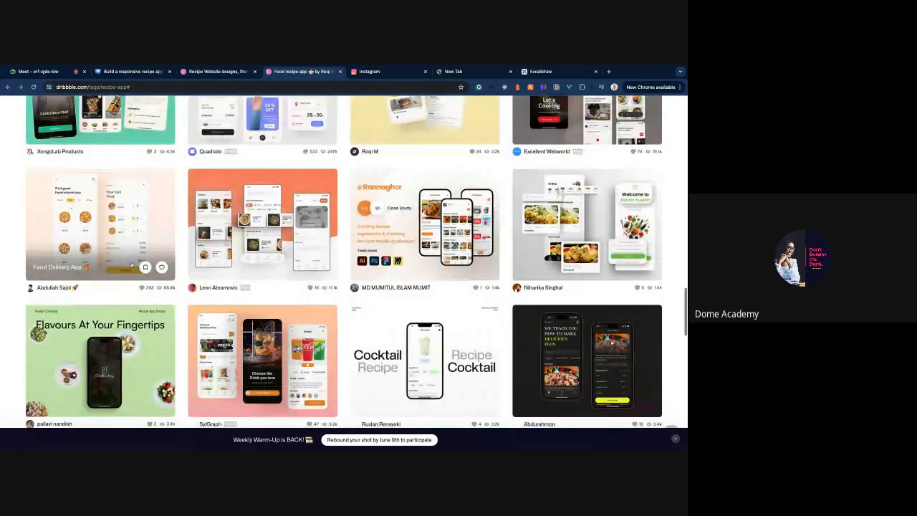
click(135, 235)
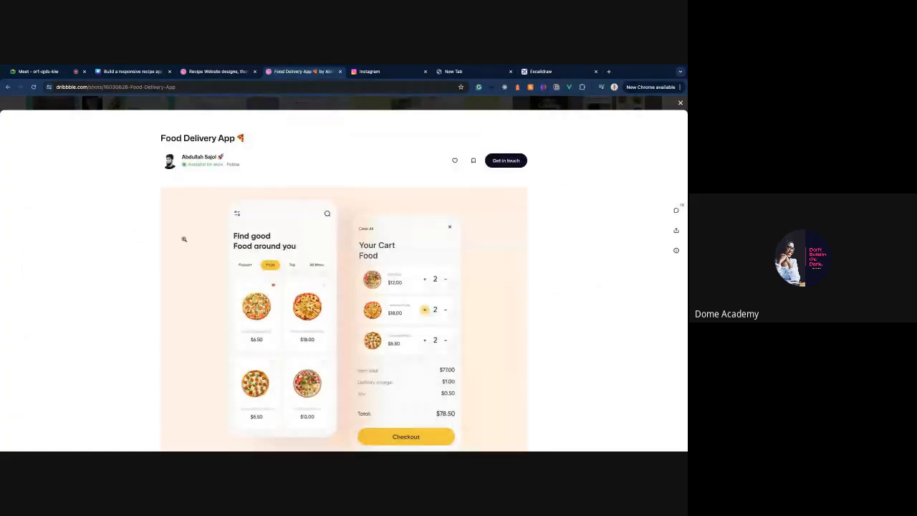
scroll(184, 239, down, 1)
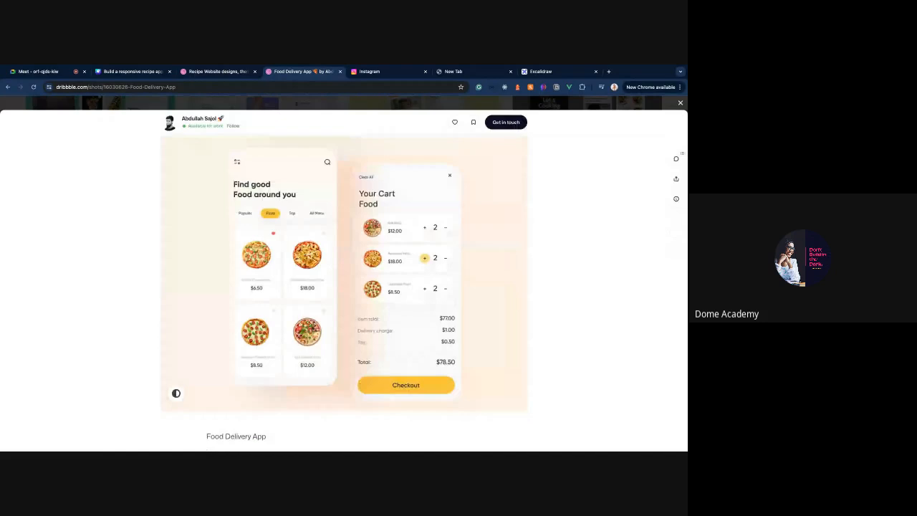
scroll(344, 279, up, 1)
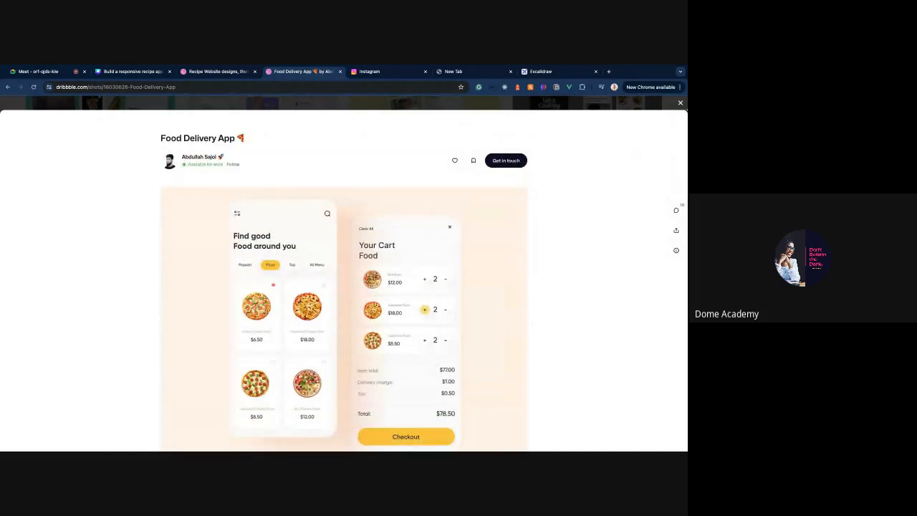
click(680, 103)
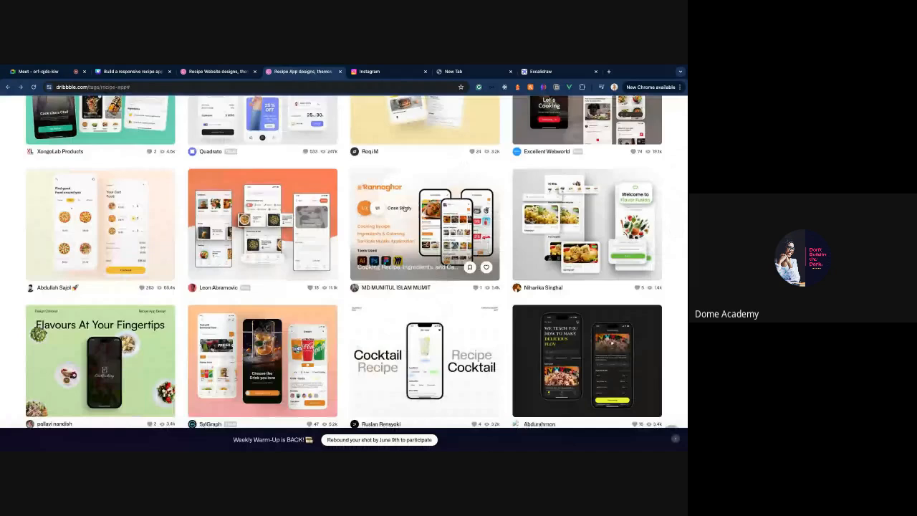
- Find and open the "Recipe App" shot with the Russian lasagna recipe screens, review it, and copy its image
scroll(406, 208, down, 3)
scroll(230, 313, down, 2)
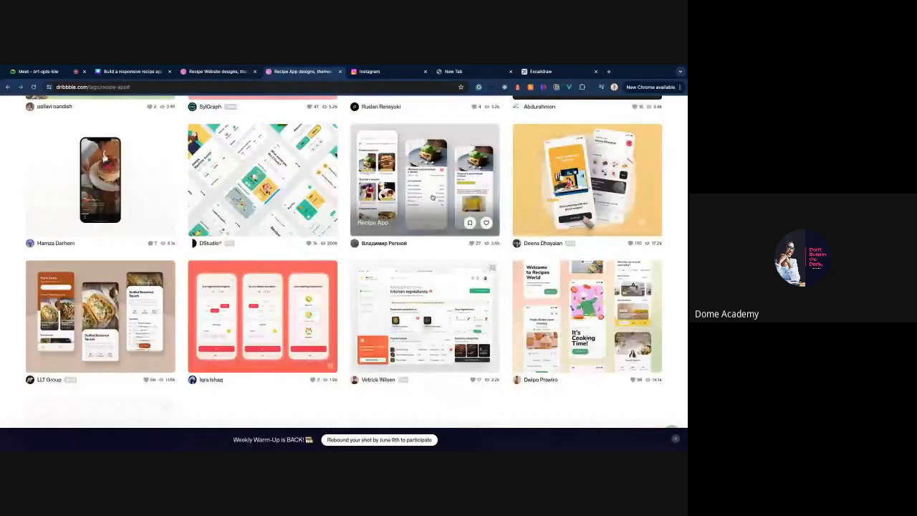
click(435, 192)
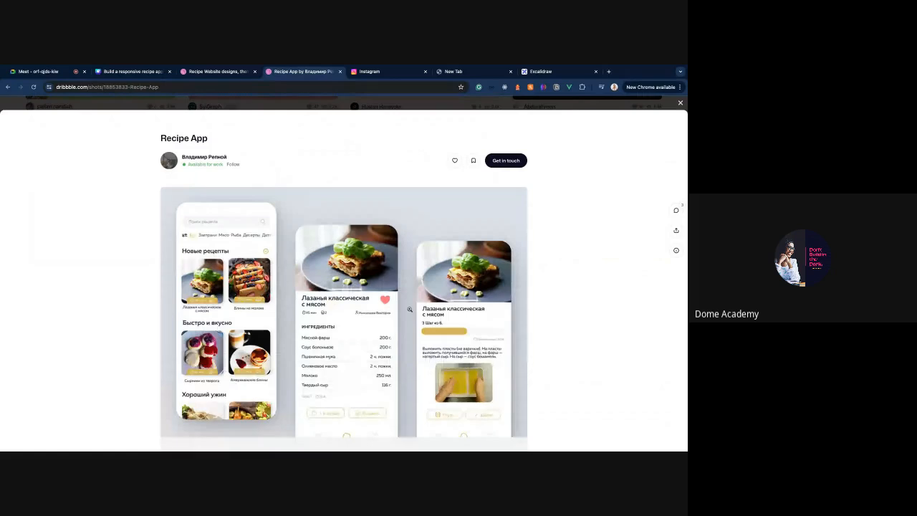
scroll(411, 329, down, 1)
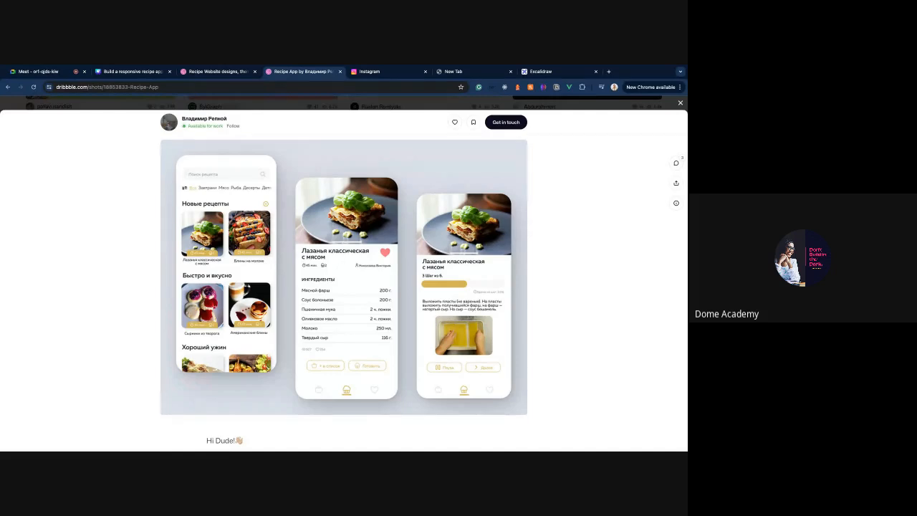
- Switch to Excalidraw, paste the copied lasagna recipe app image to the right of the green recipe app reference, and check the board
click(540, 72)
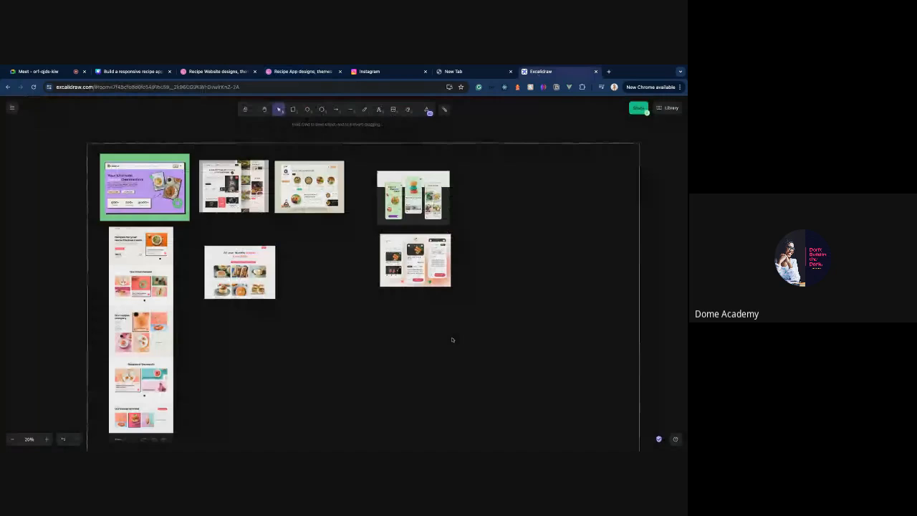
key(ctrl+v)
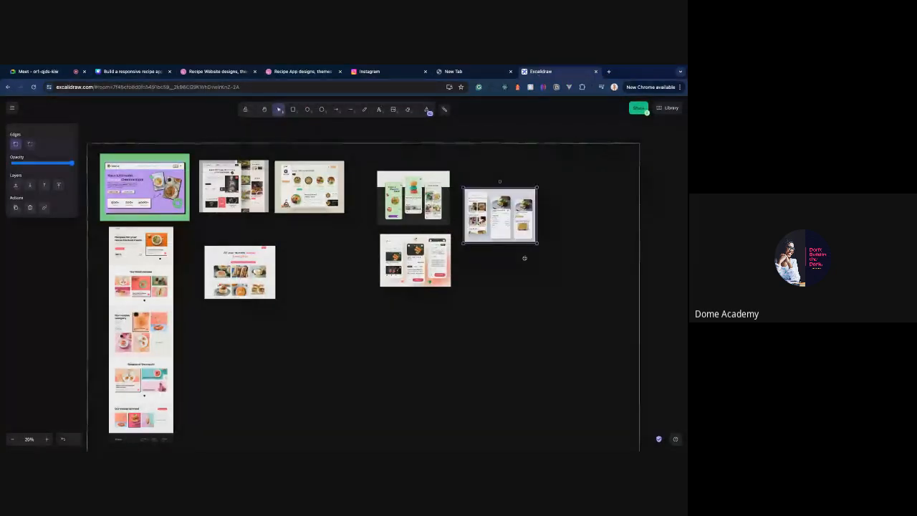
scroll(242, 320, up, 5)
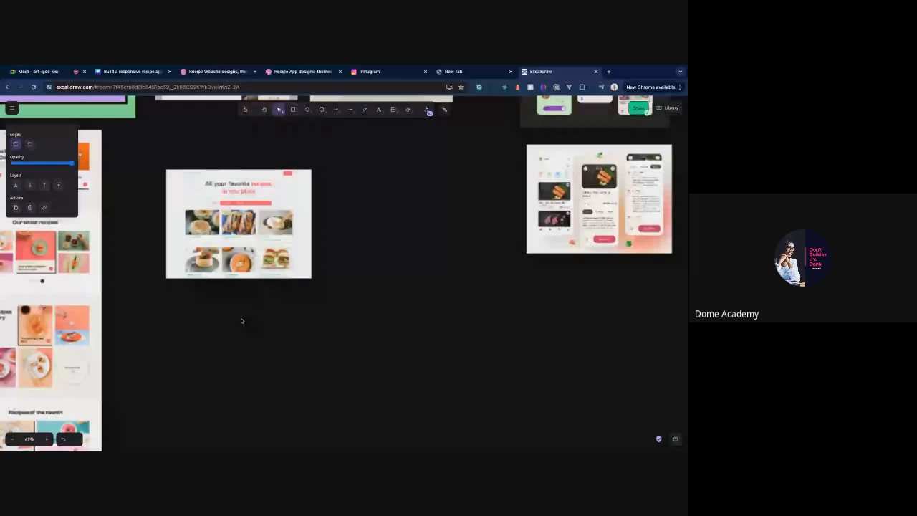
scroll(242, 320, down, 5)
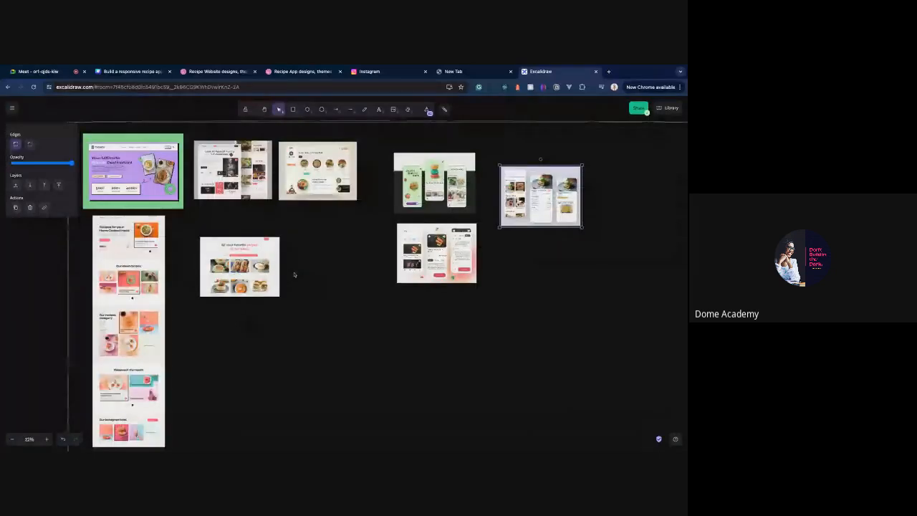
- Switch to the Recipe Website designs on Dribbble and look through the shots from the start to the end of the list
click(214, 71)
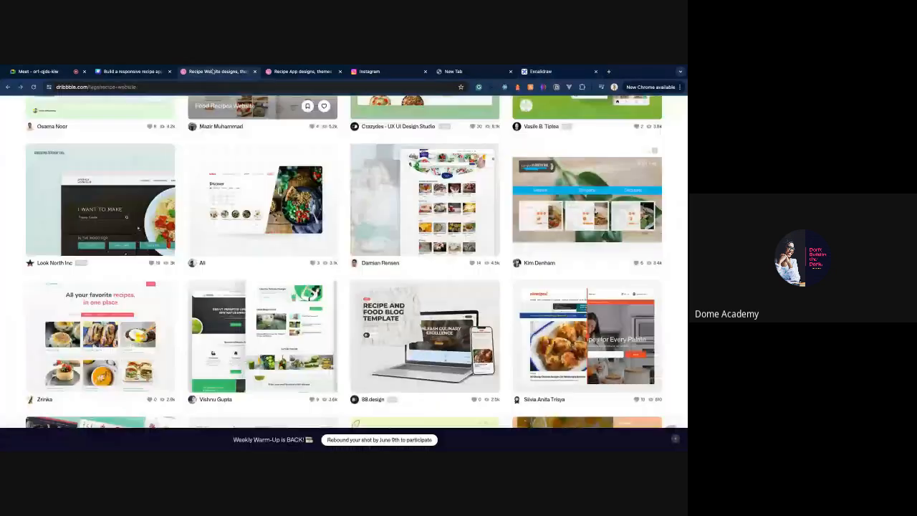
scroll(331, 309, up, 1)
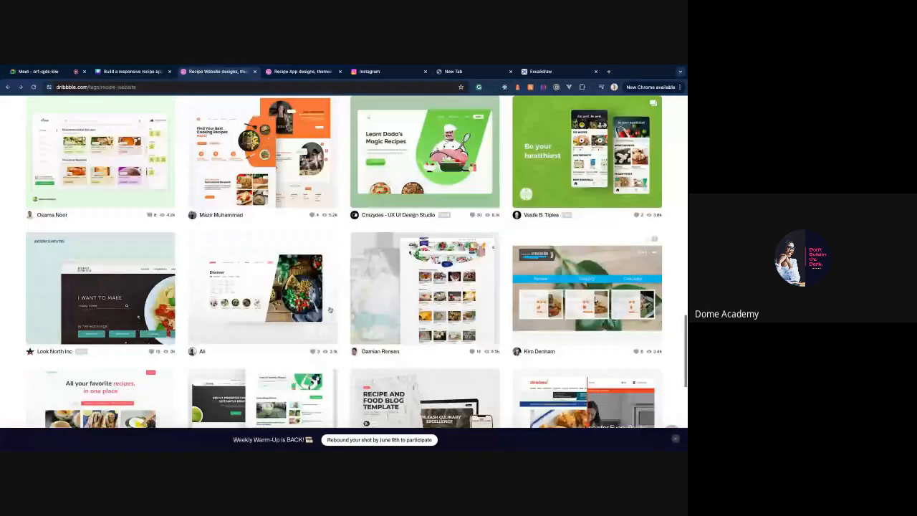
scroll(330, 309, up, 3)
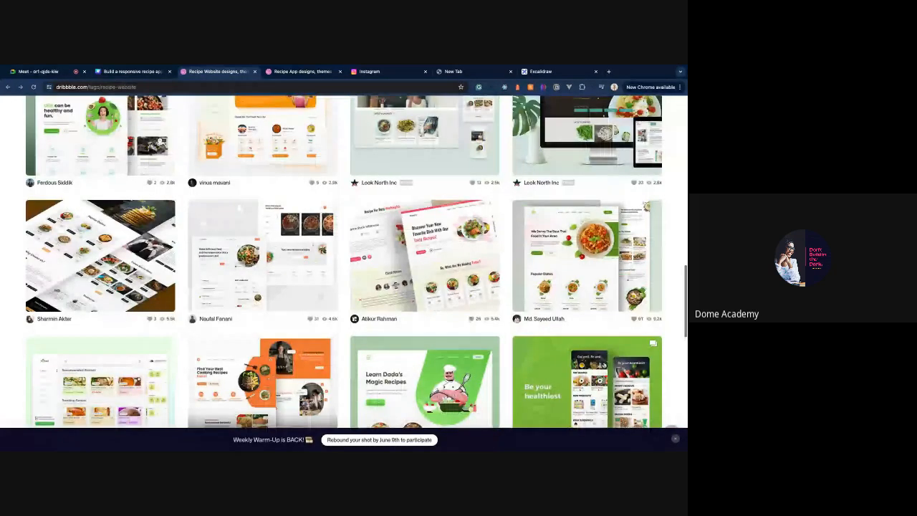
scroll(344, 261, up, 2)
scroll(344, 262, up, 2)
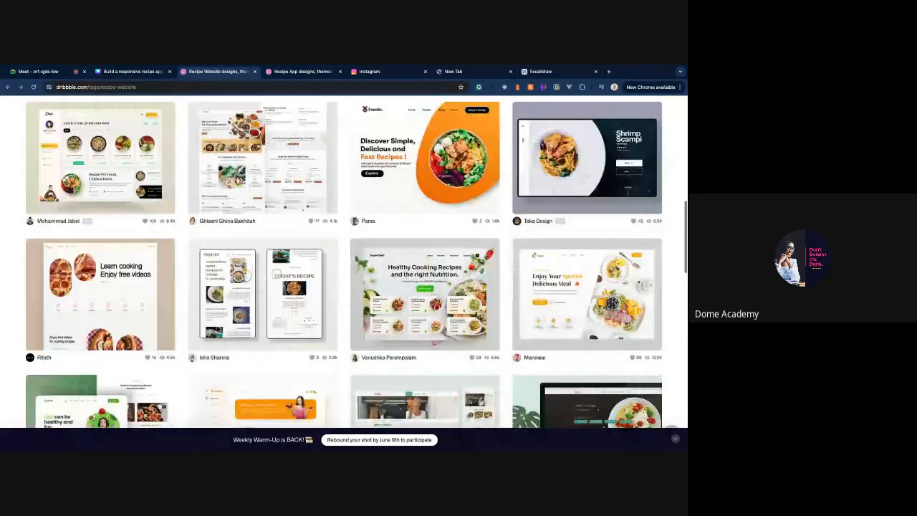
scroll(357, 311, up, 1)
scroll(357, 310, down, 1)
scroll(356, 310, up, 2)
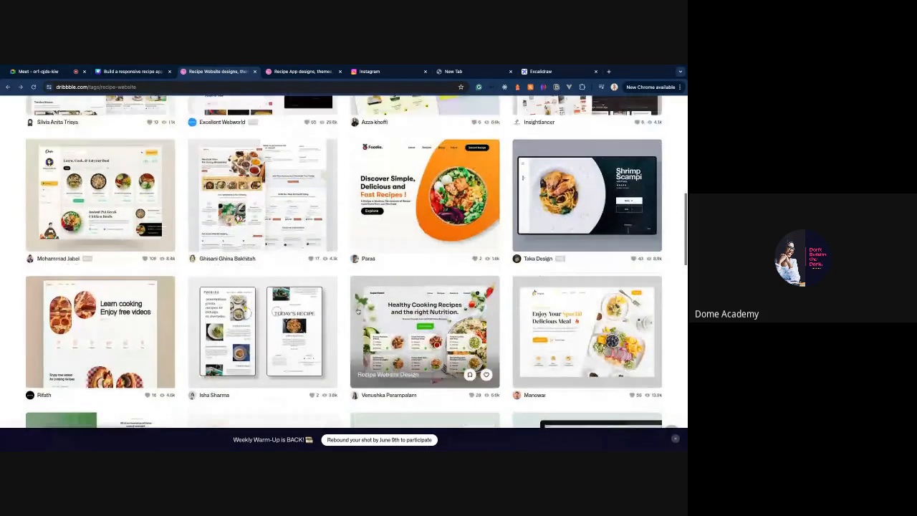
scroll(357, 311, up, 3)
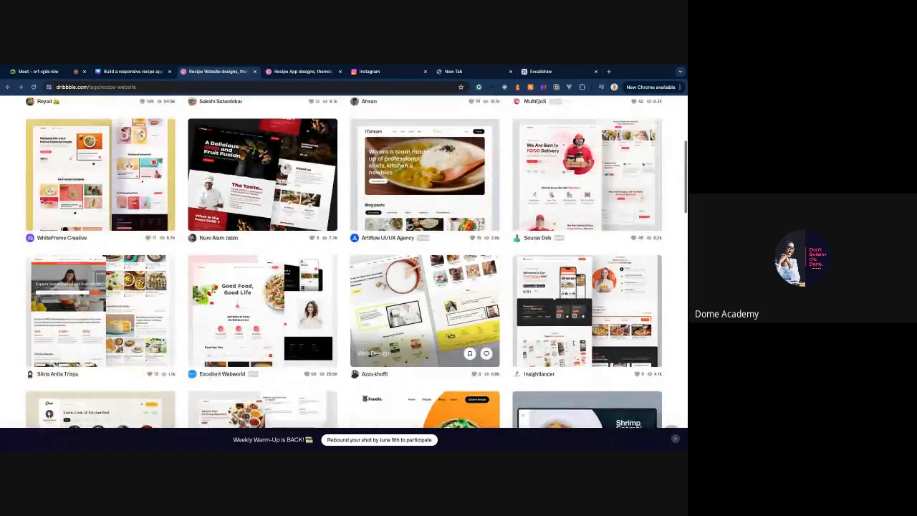
scroll(425, 304, up, 3)
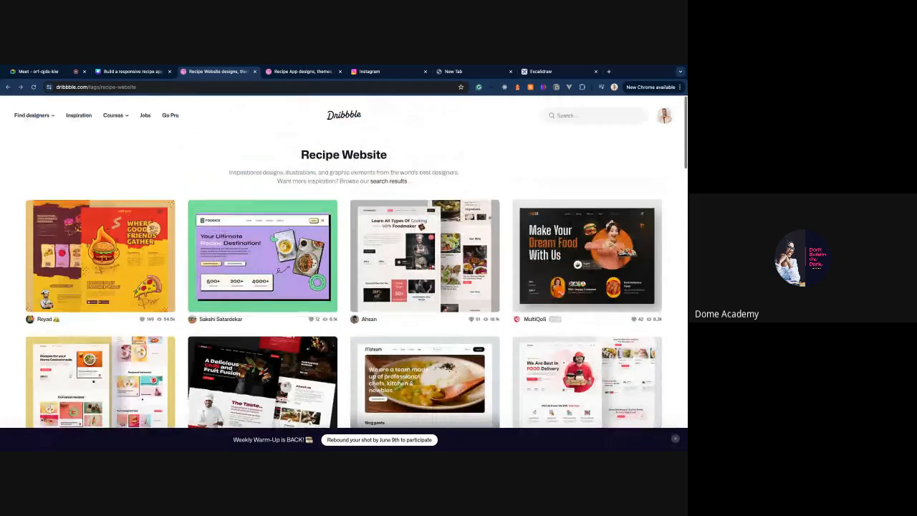
scroll(425, 305, down, 15)
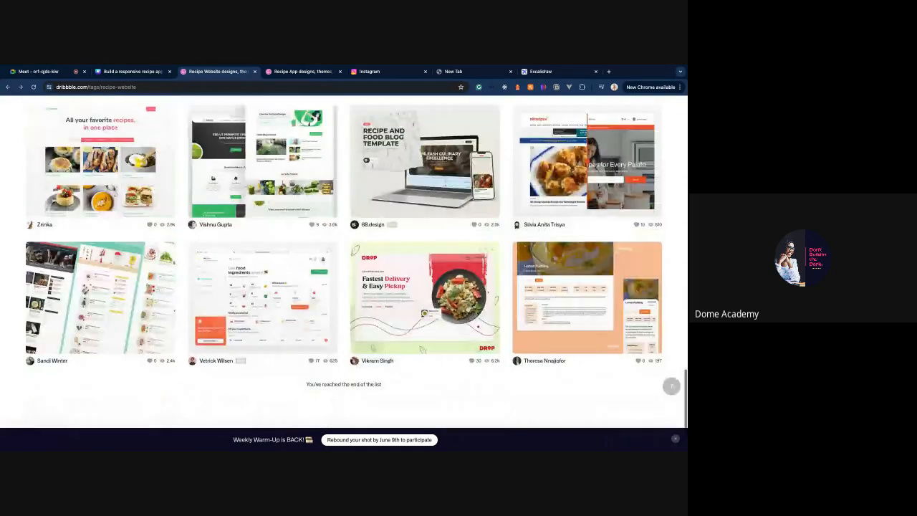
scroll(361, 326, down, 2)
scroll(353, 150, up, 3)
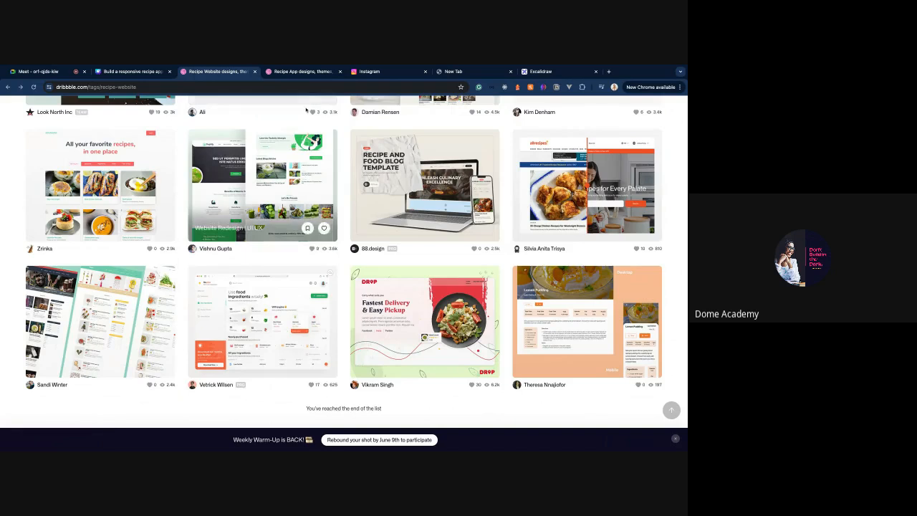
- Switch to the Recipe App designs on Dribbble, find and open the "Recipe App" shot with the Classic Waffles screens, and copy its image
click(301, 71)
scroll(334, 262, down, 4)
scroll(334, 262, down, 10)
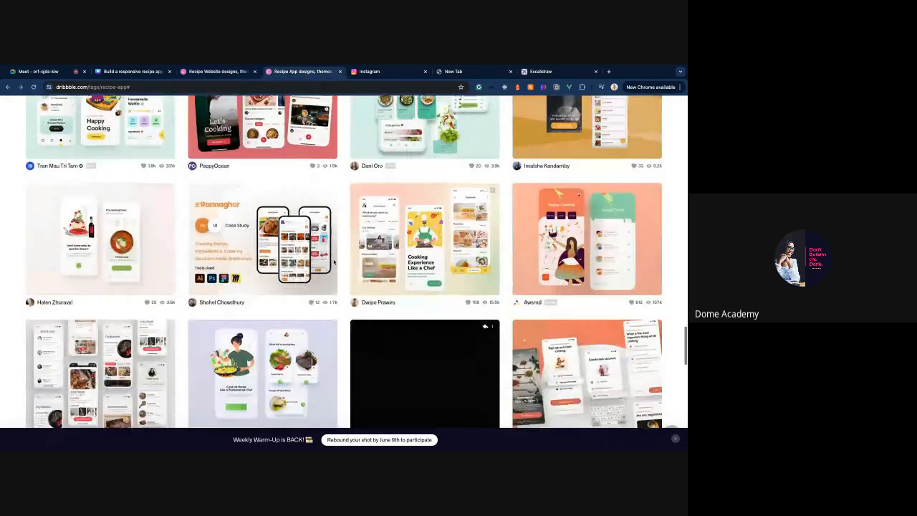
scroll(334, 263, down, 1)
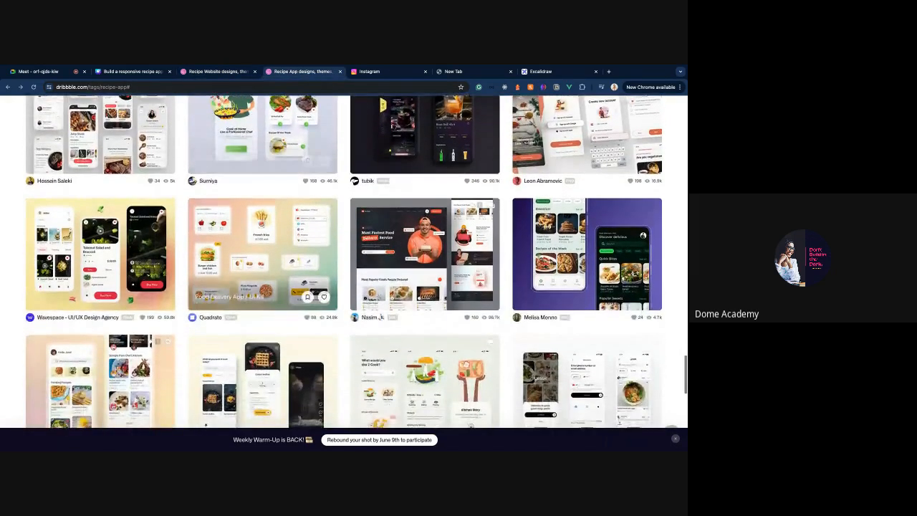
scroll(334, 262, up, 2)
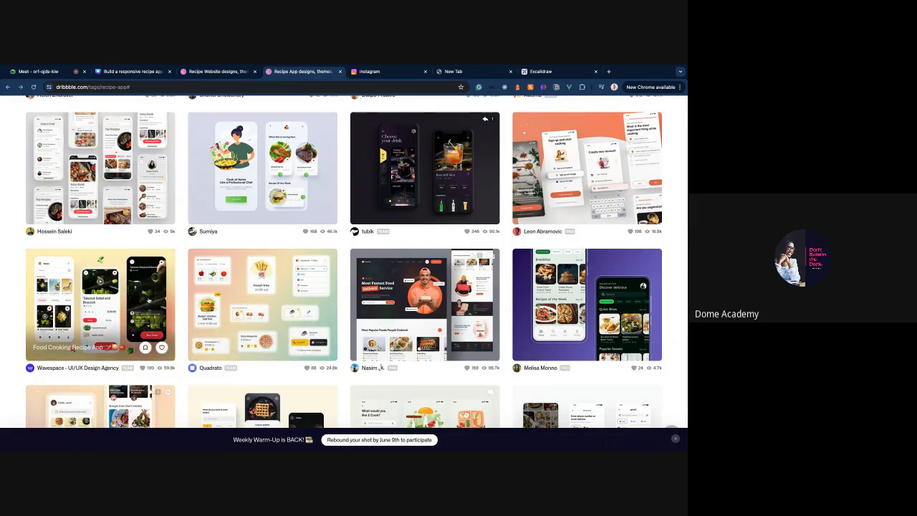
scroll(148, 301, down, 2)
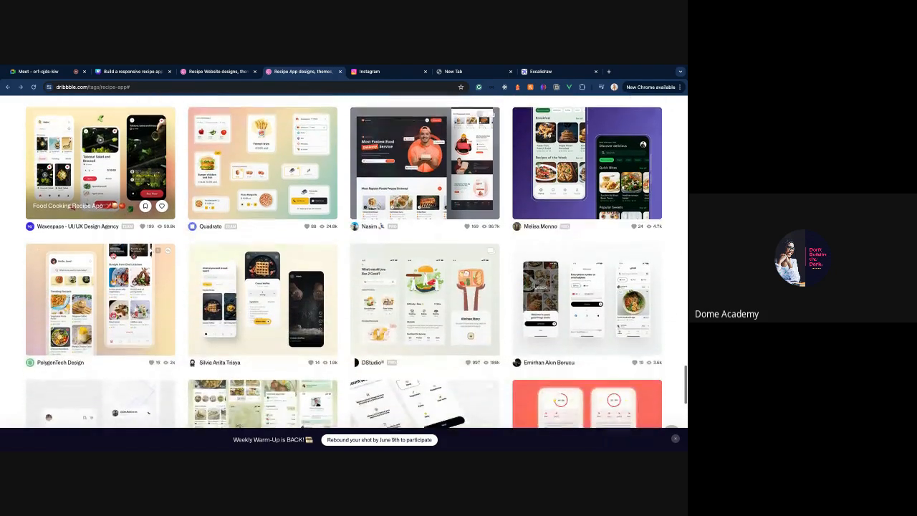
click(269, 287)
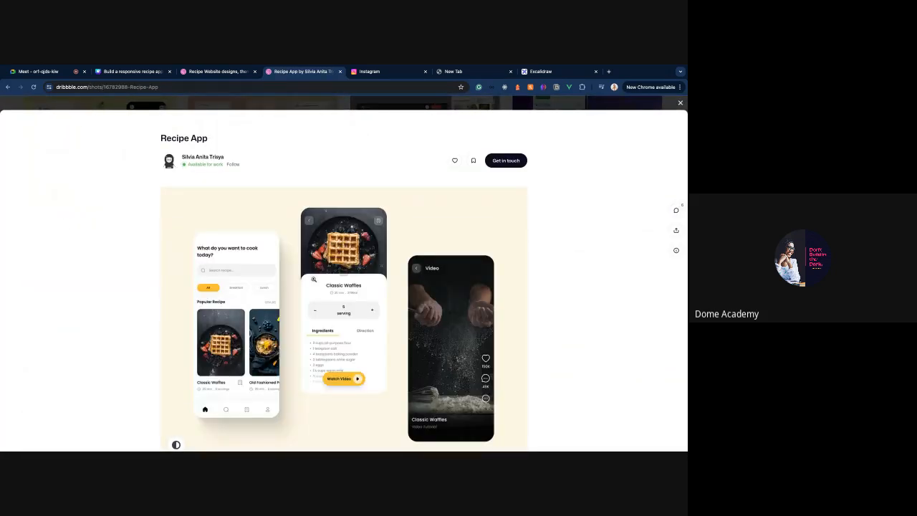
scroll(313, 279, down, 1)
scroll(314, 280, down, 1)
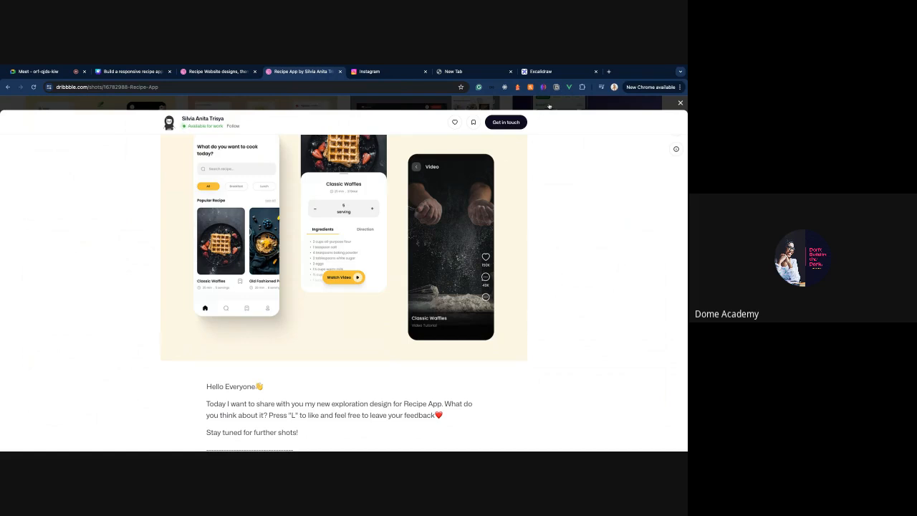
- Switch to Excalidraw, paste the copied waffle recipe app image, and place it below the lasagna recipe app reference
click(538, 74)
click(532, 327)
key(ctrl+v)
drag(532, 327, 545, 286)
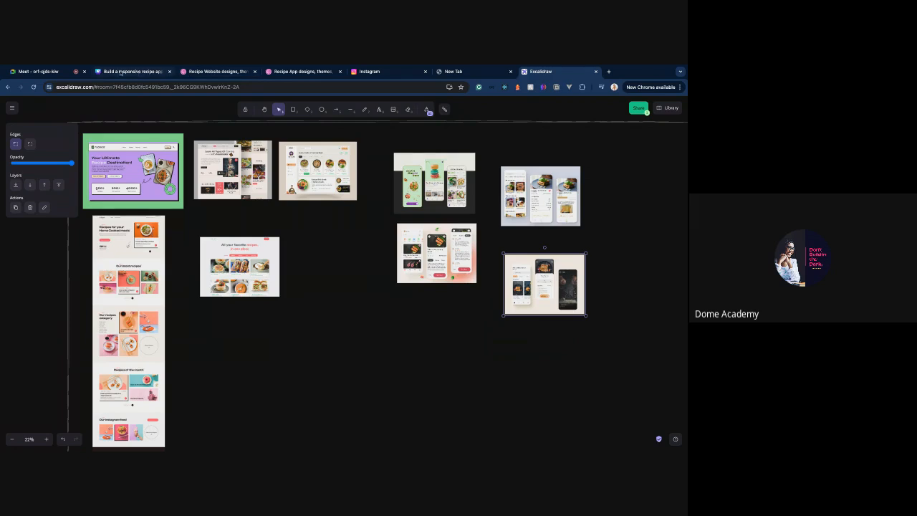
- Switch back to the Recipe App designs on Dribbble and browse the shots for further mobile design references
click(309, 73)
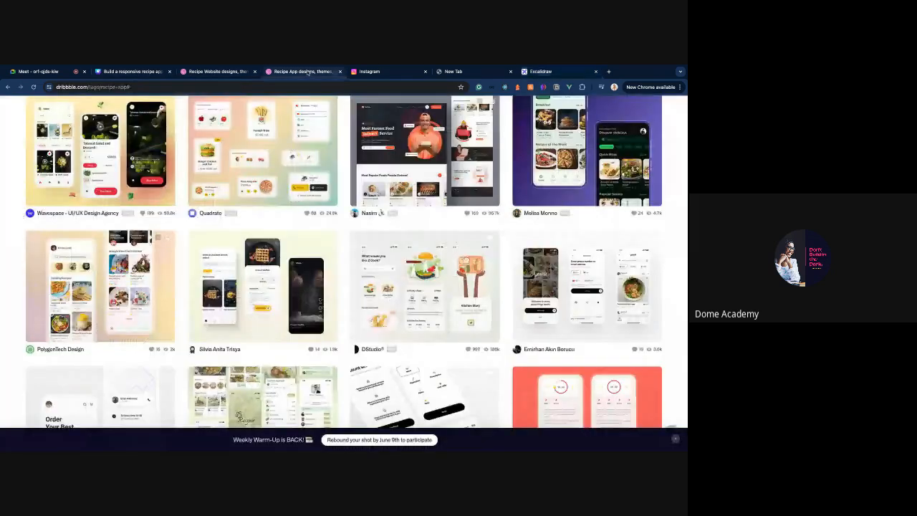
scroll(370, 306, down, 2)
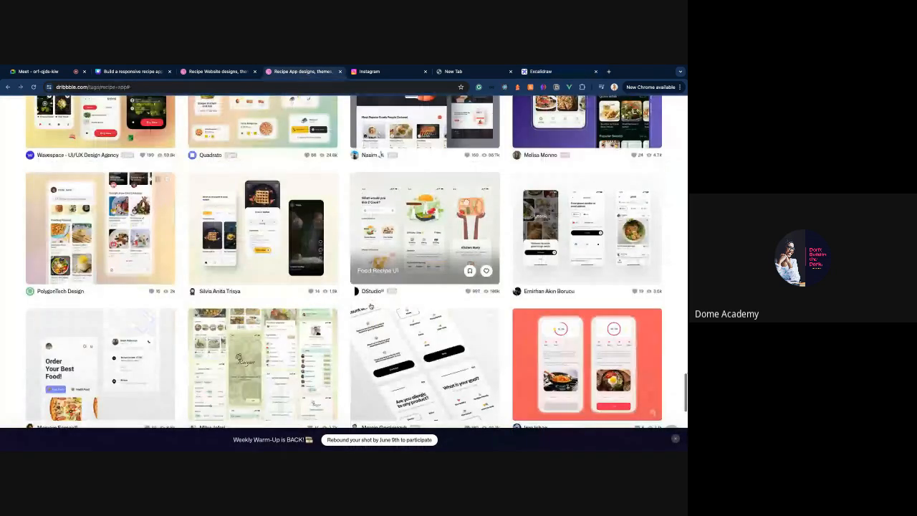
scroll(370, 306, down, 3)
scroll(344, 262, up, 20)
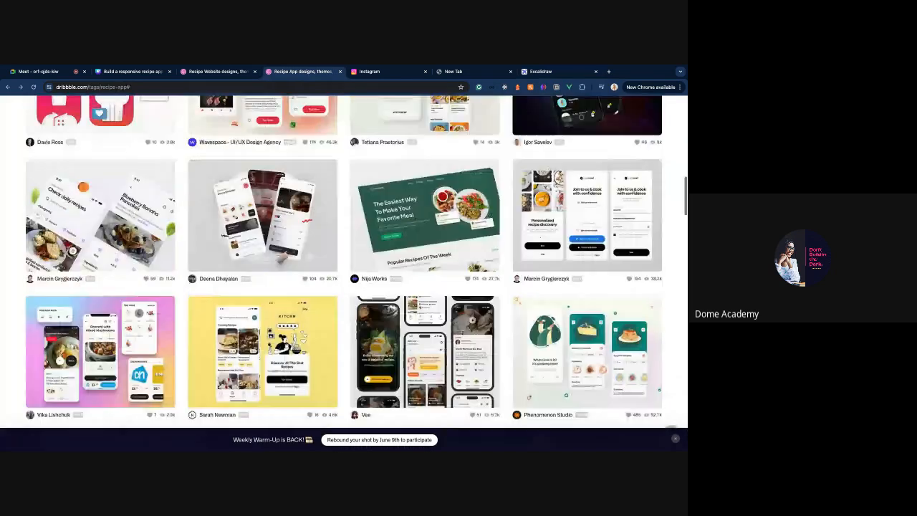
scroll(425, 215, up, 3)
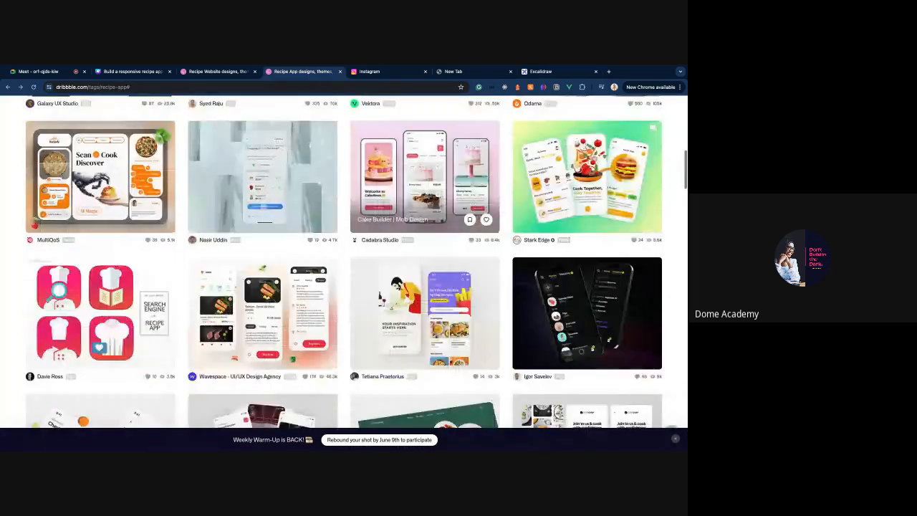
scroll(310, 251, down, 1)
scroll(310, 251, up, 3)
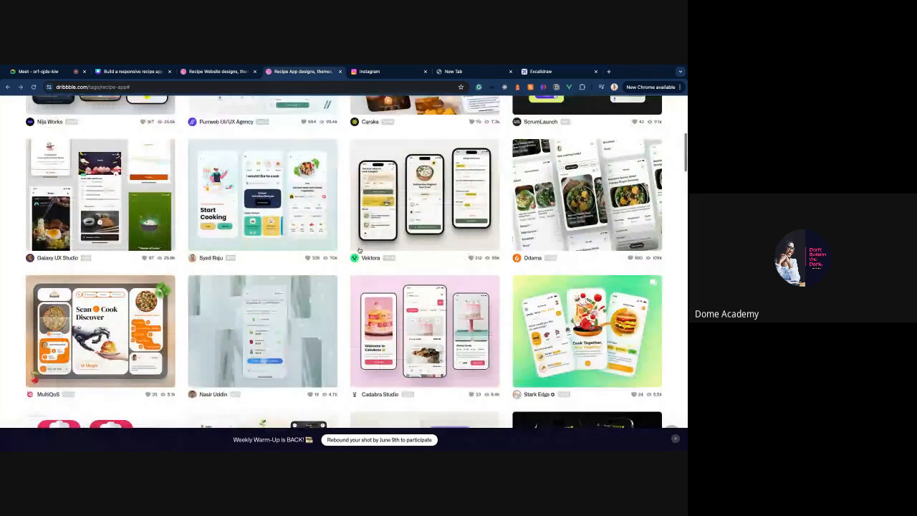
scroll(360, 250, up, 2)
- Open the "Culinar.ai - AI Food Recipe Generator" shot, review its phone mockup and three app screens, and close it
click(414, 311)
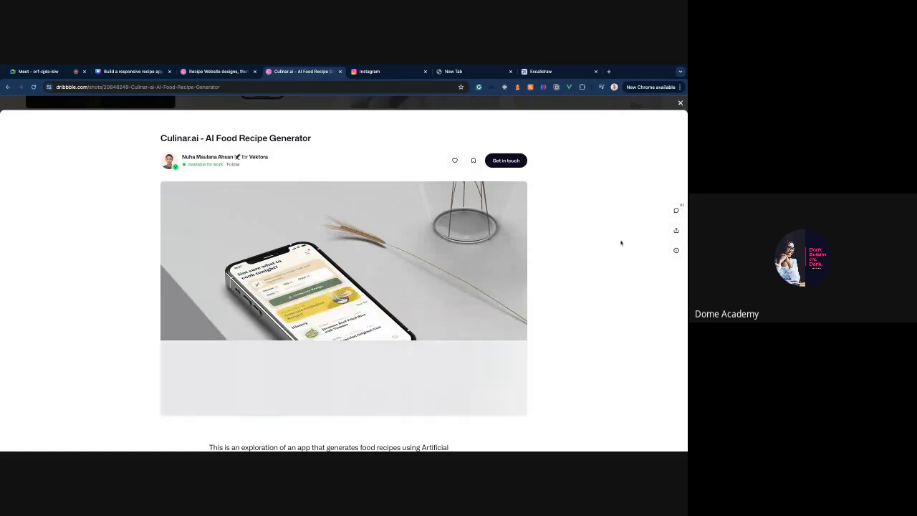
scroll(621, 242, down, 4)
scroll(631, 215, up, 3)
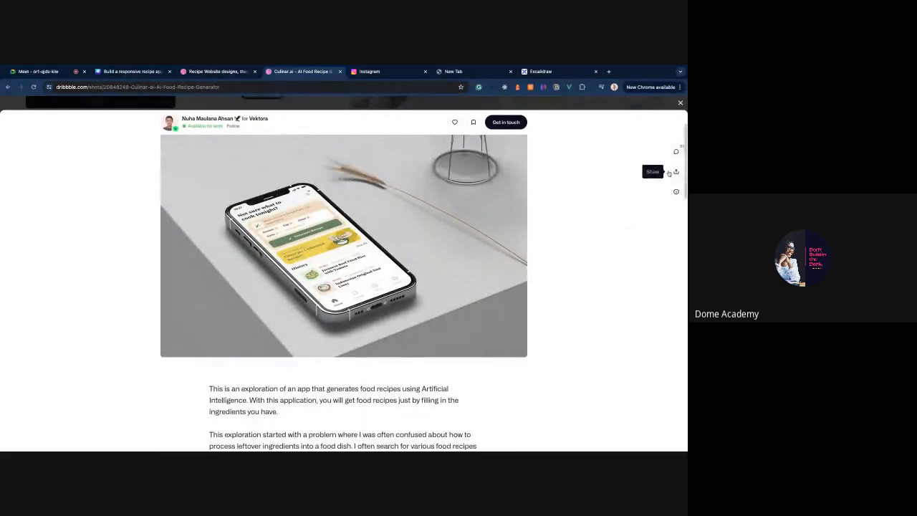
scroll(585, 285, down, 1)
scroll(584, 284, down, 5)
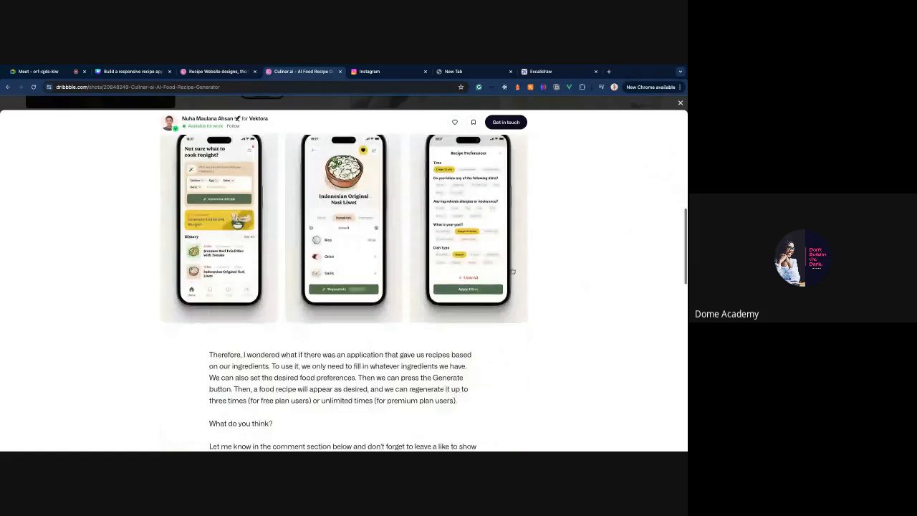
scroll(281, 265, up, 1)
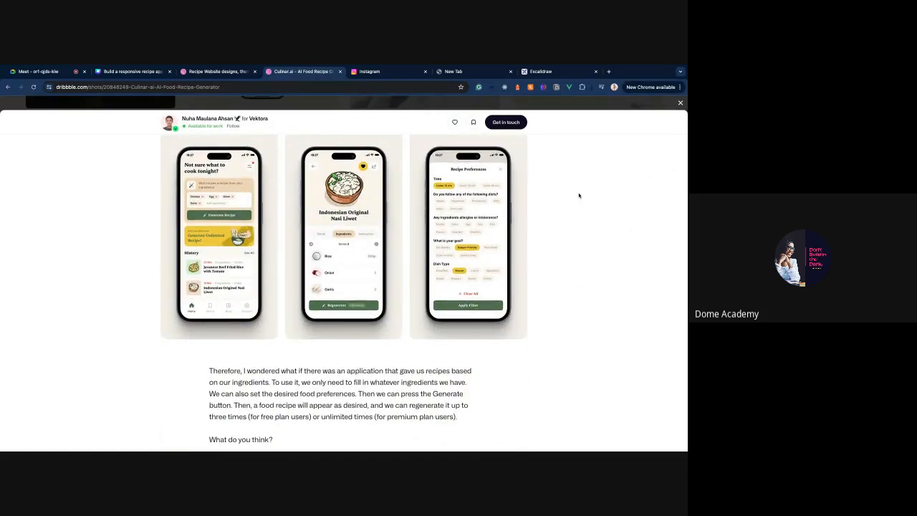
scroll(579, 194, up, 2)
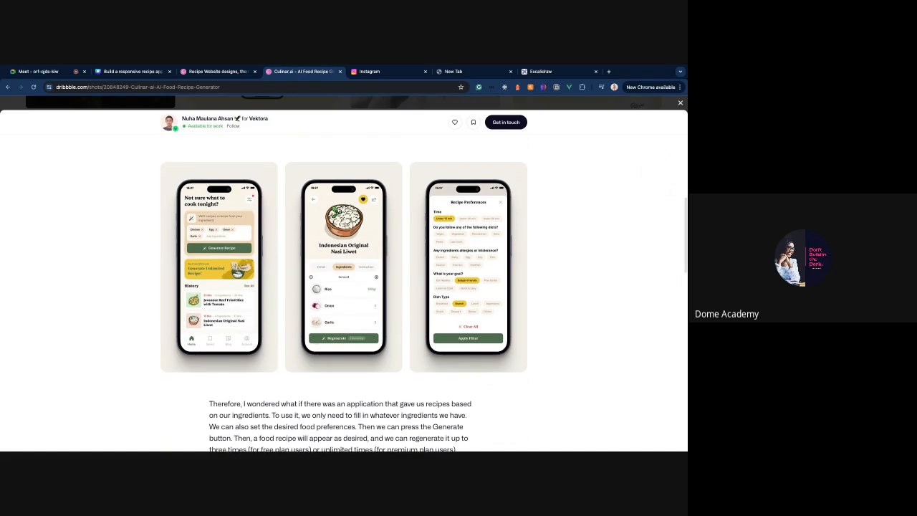
scroll(424, 293, up, 10)
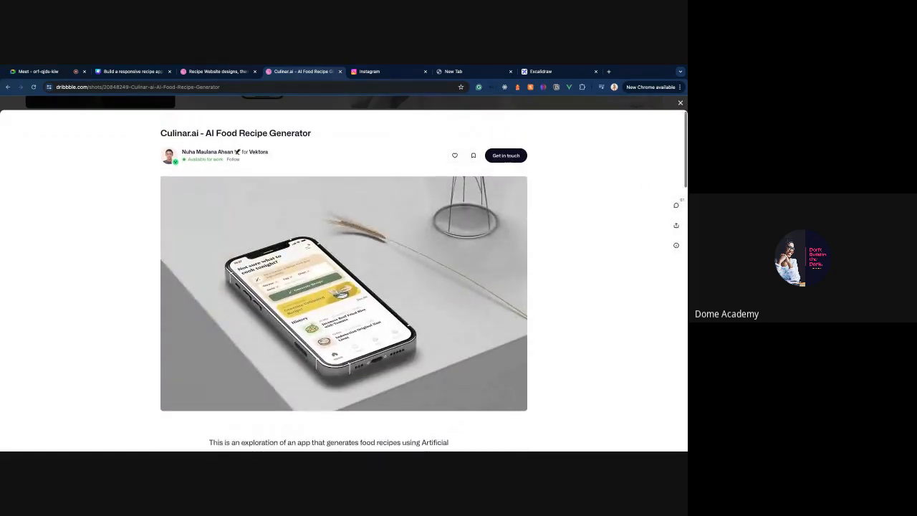
click(680, 103)
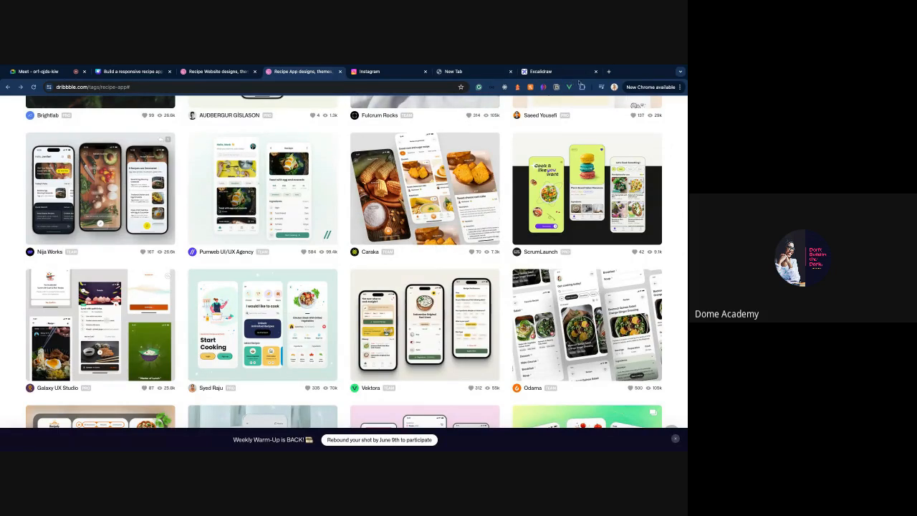
- Open the blog page of the presenter's personal website in a new browser tab to view its layout
click(608, 72)
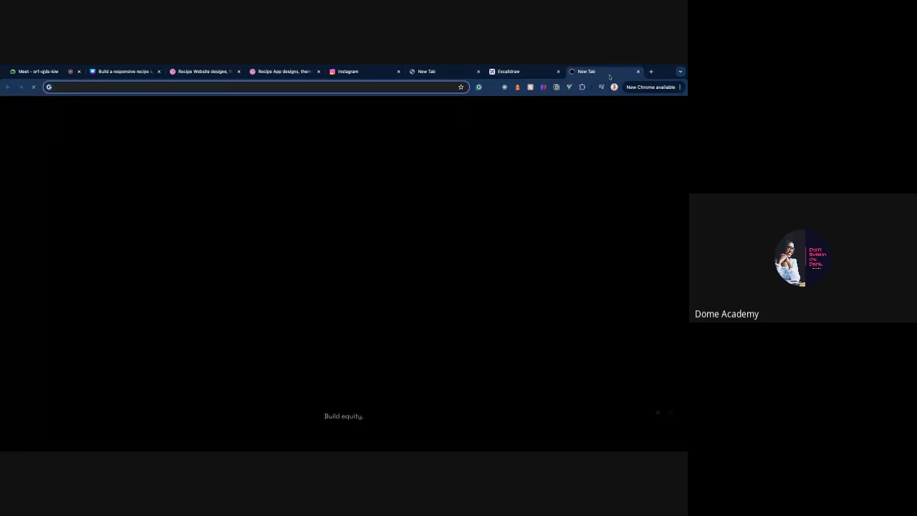
text(emeka)
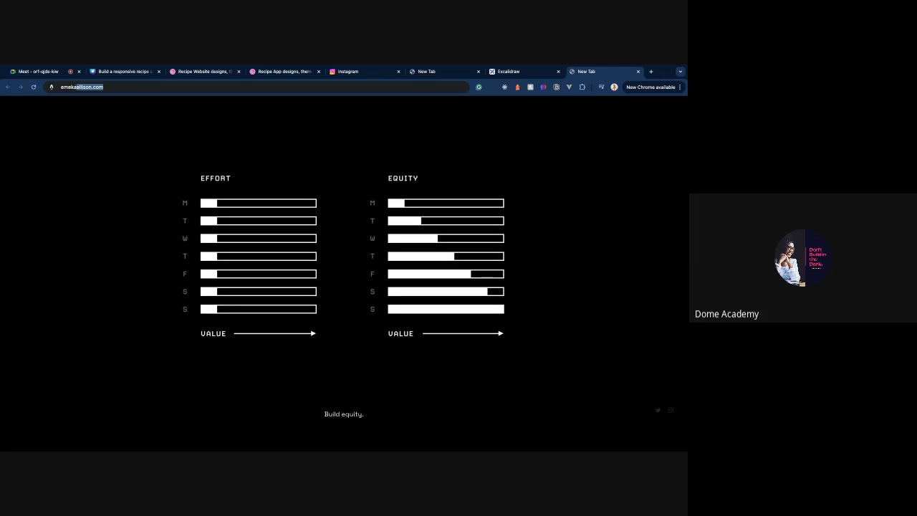
text(allison.com/)
key(Return)
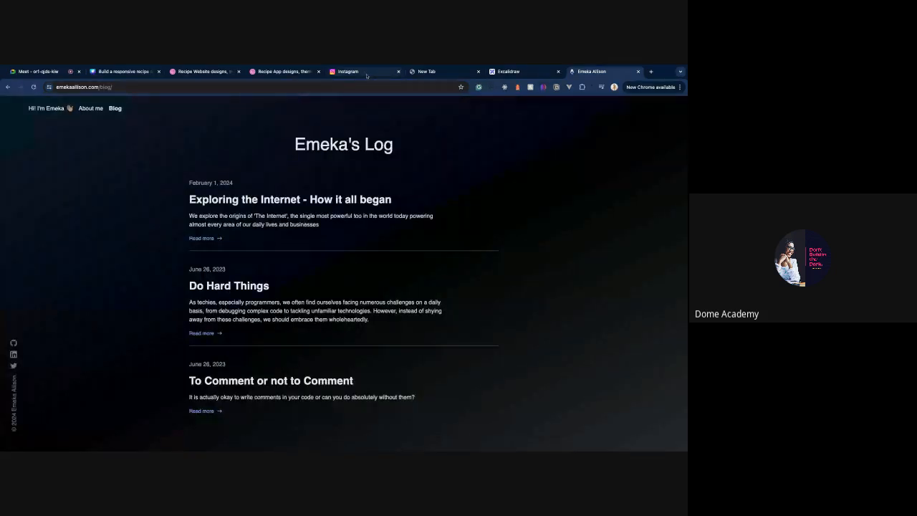
- Switch to Instagram, go to the home feed, dismiss the Threads.net notice, and look over the feed layout
click(362, 71)
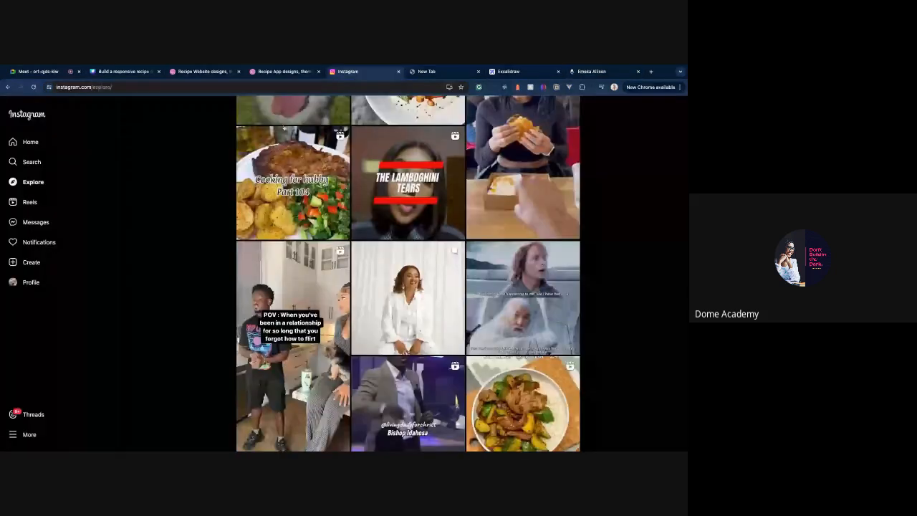
key(super+Left)
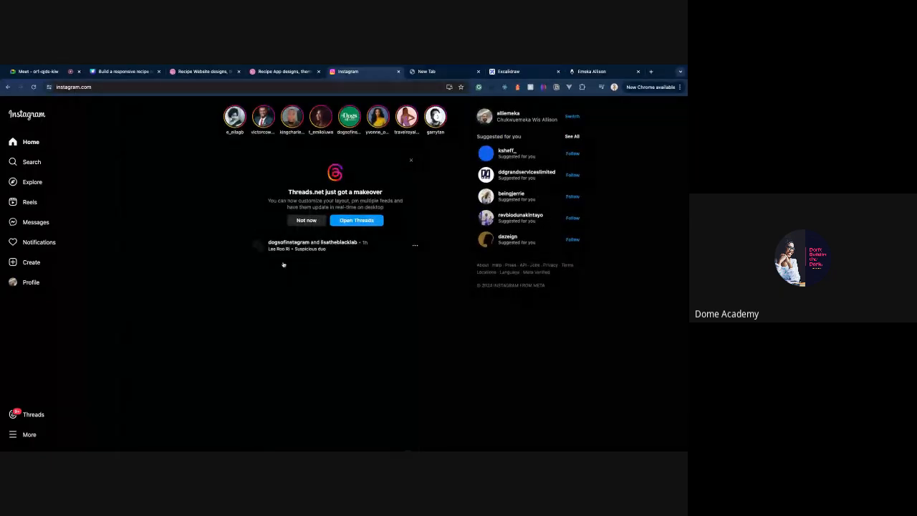
click(410, 162)
scroll(420, 238, down, 1)
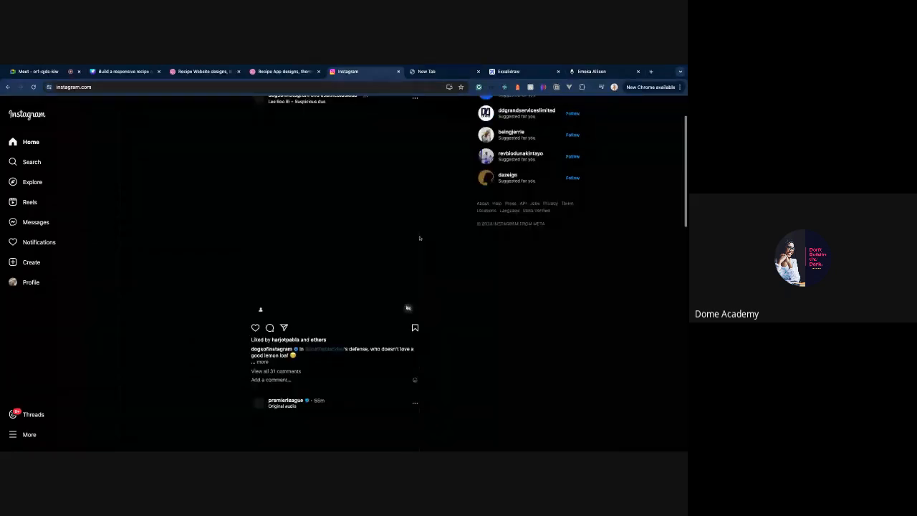
scroll(420, 238, up, 1)
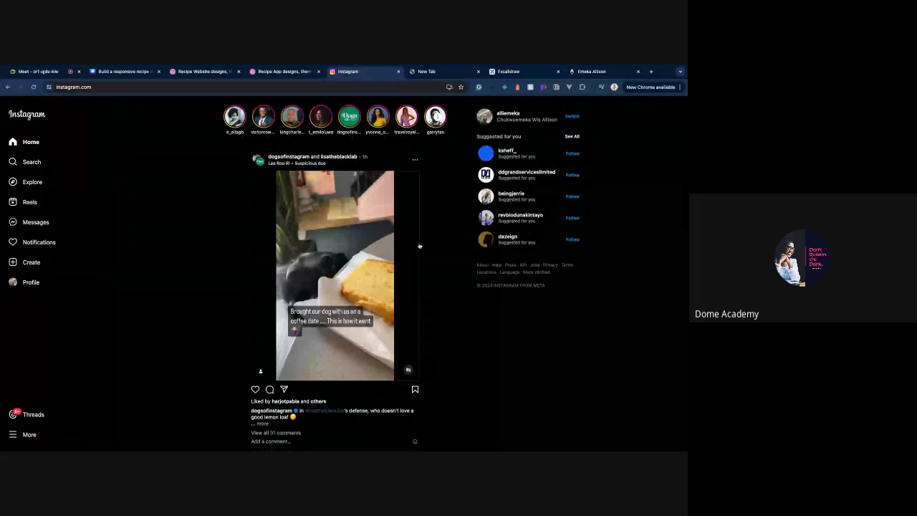
- Look through the posts in the Instagram home feed down to the suggested posts, then return towards the start of the feed
scroll(418, 218, down, 1)
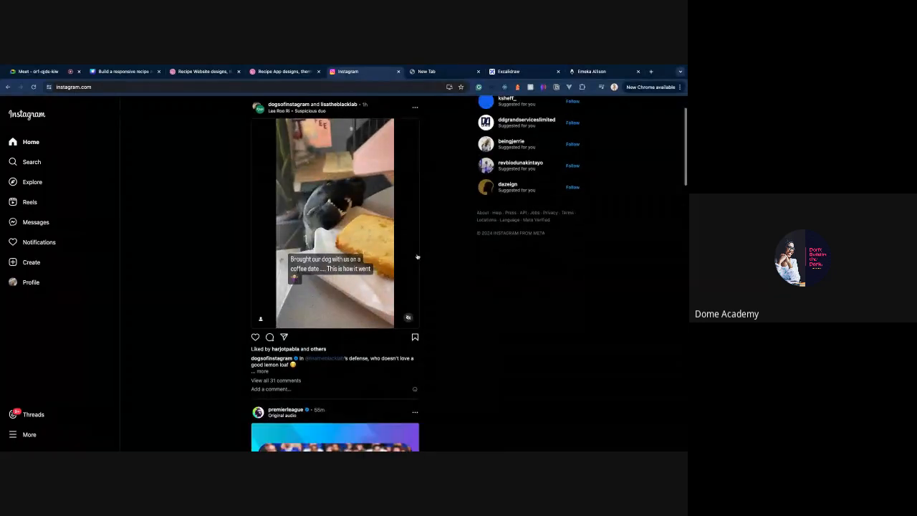
scroll(422, 247, down, 4)
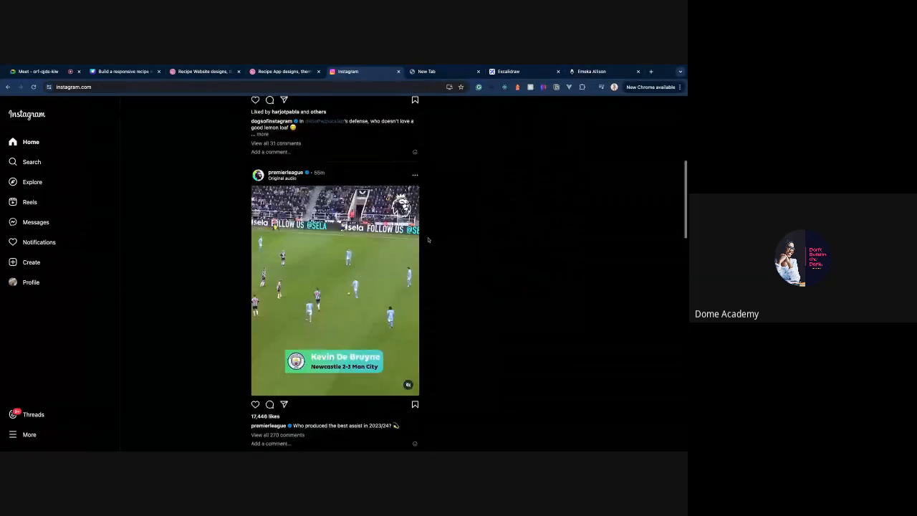
scroll(428, 240, down, 10)
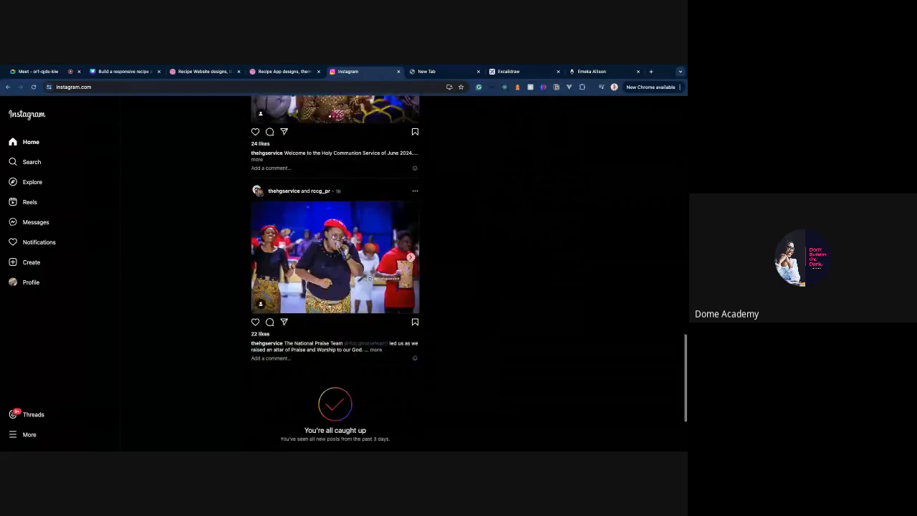
scroll(335, 273, down, 1)
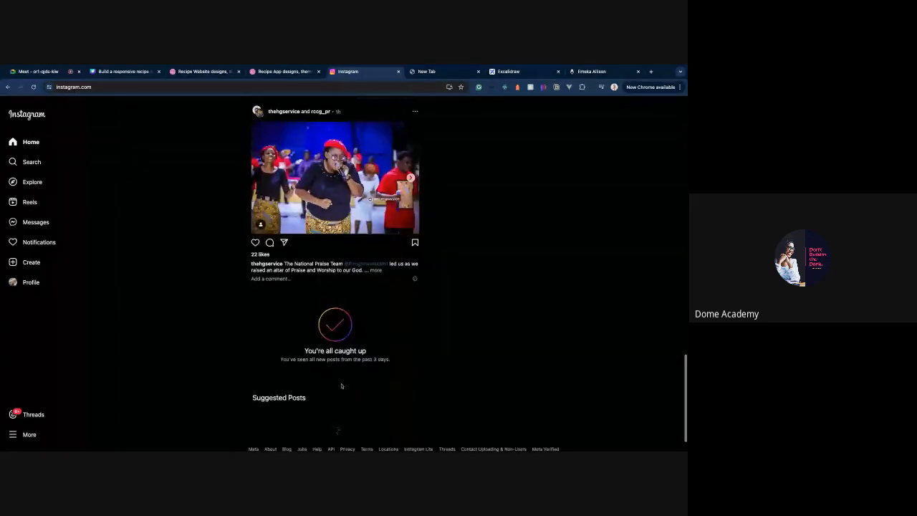
scroll(342, 386, up, 10)
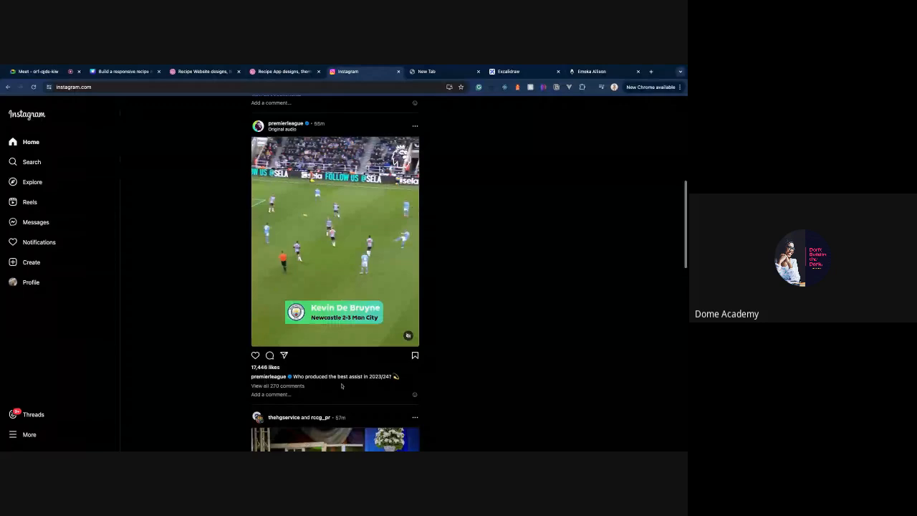
scroll(341, 386, up, 10)
- Switch back to the presenter's personal blog page and review how its list of posts is laid out
click(592, 71)
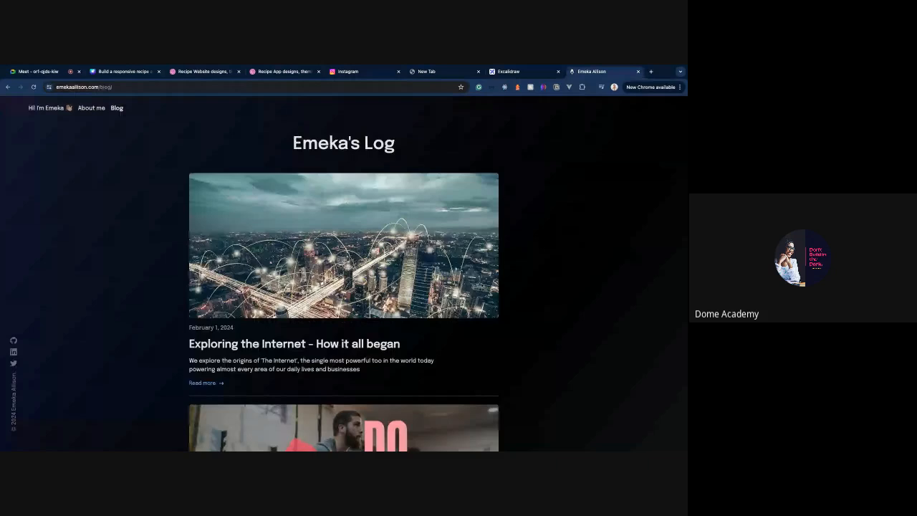
scroll(37, 96, down, 5)
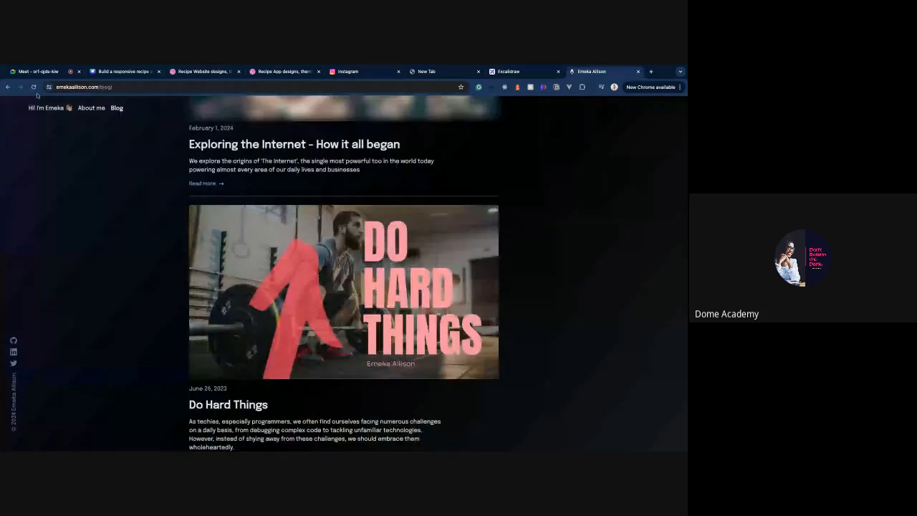
scroll(168, 250, up, 5)
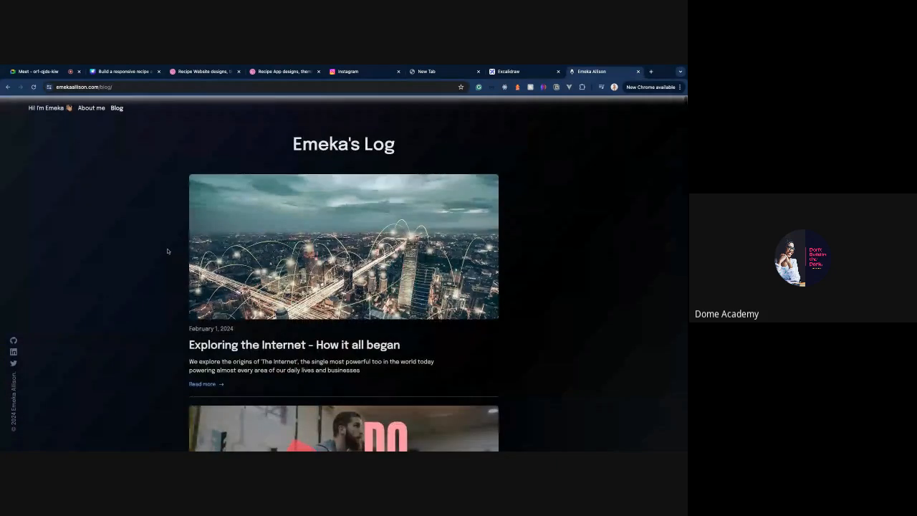
scroll(202, 291, down, 2)
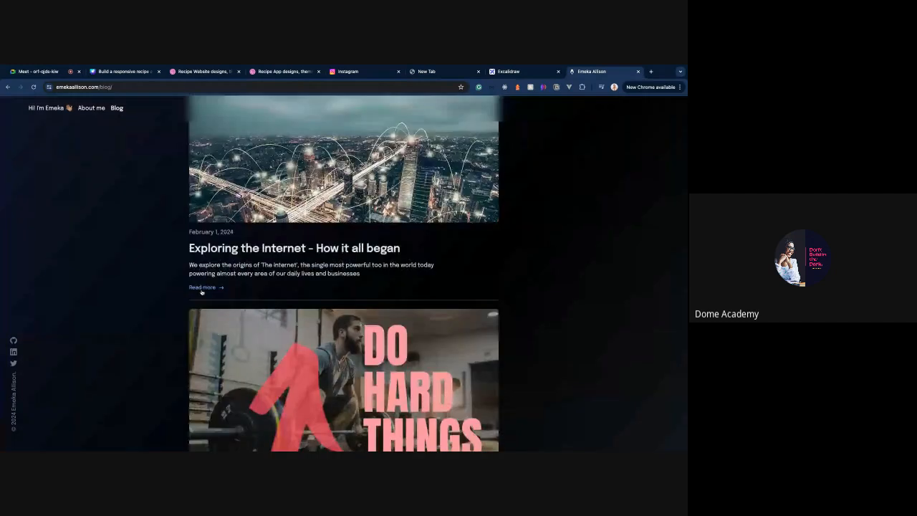
- Open the "Exploring the Internet - How it all began" post and examine the layout of its article page
click(201, 289)
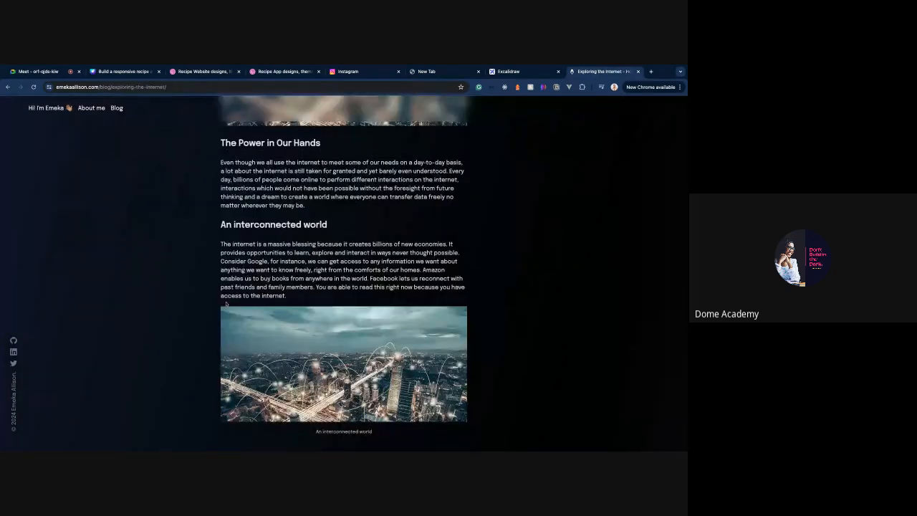
scroll(226, 303, down, 10)
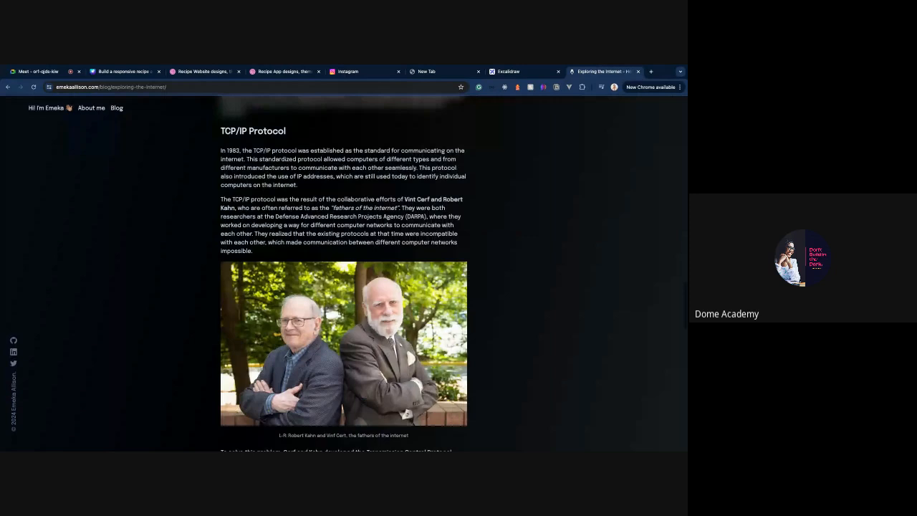
scroll(344, 273, up, 5)
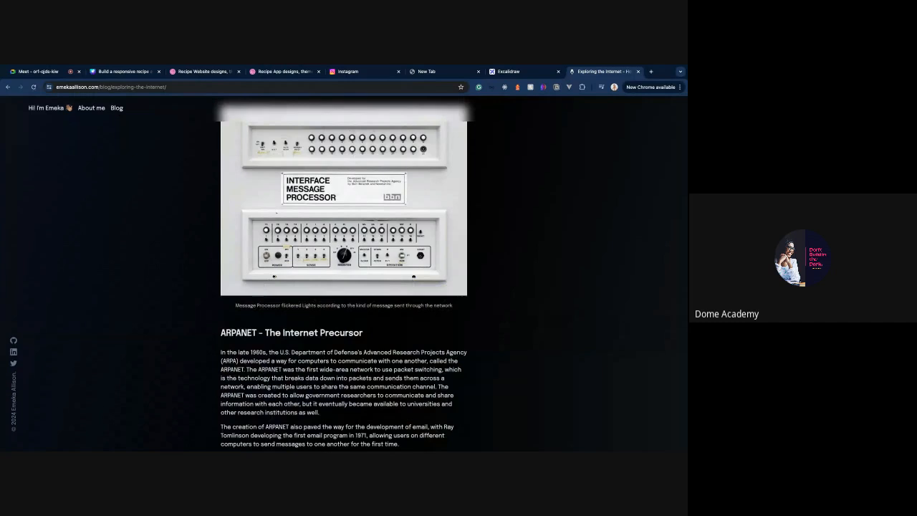
scroll(344, 272, up, 10)
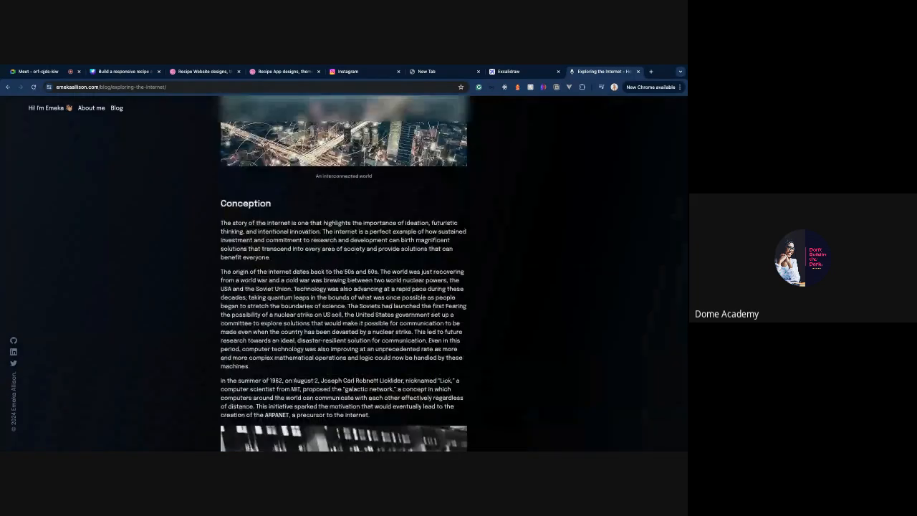
scroll(151, 224, up, 5)
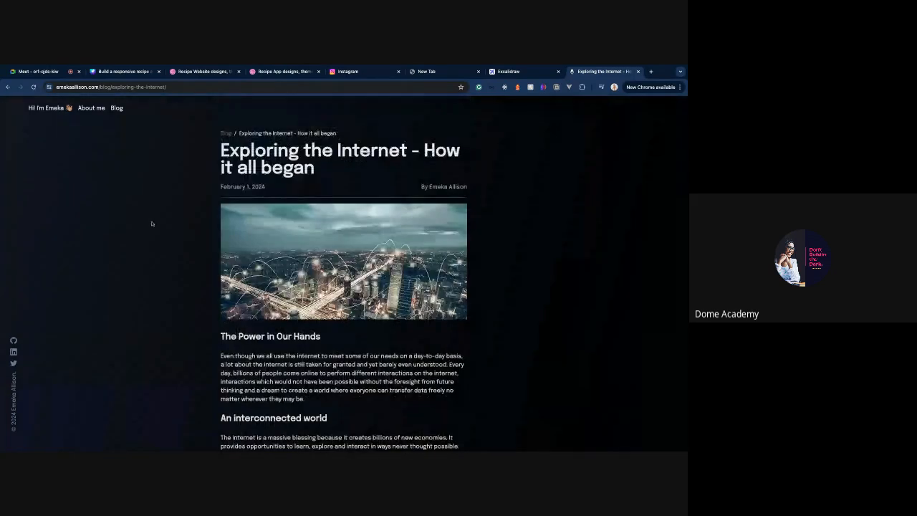
- Return from the article to the blog's post list and look over the post entries again
click(225, 134)
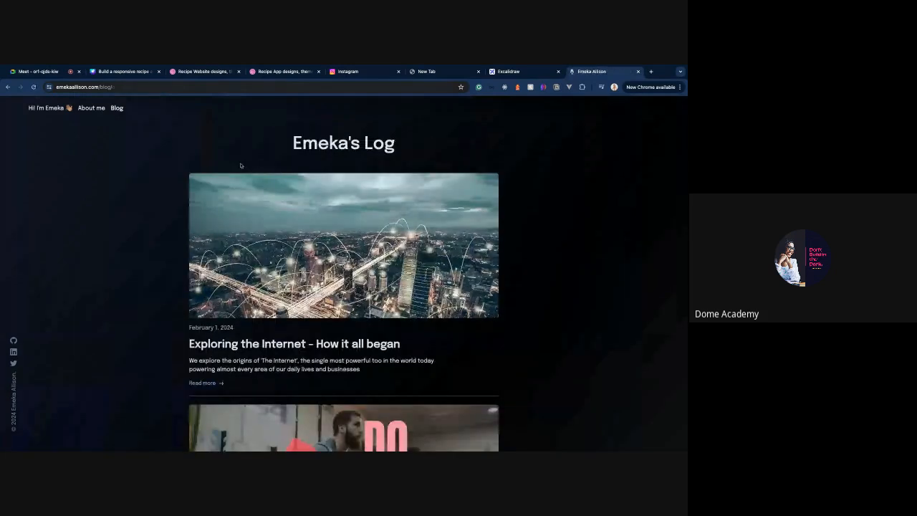
scroll(241, 165, down, 1)
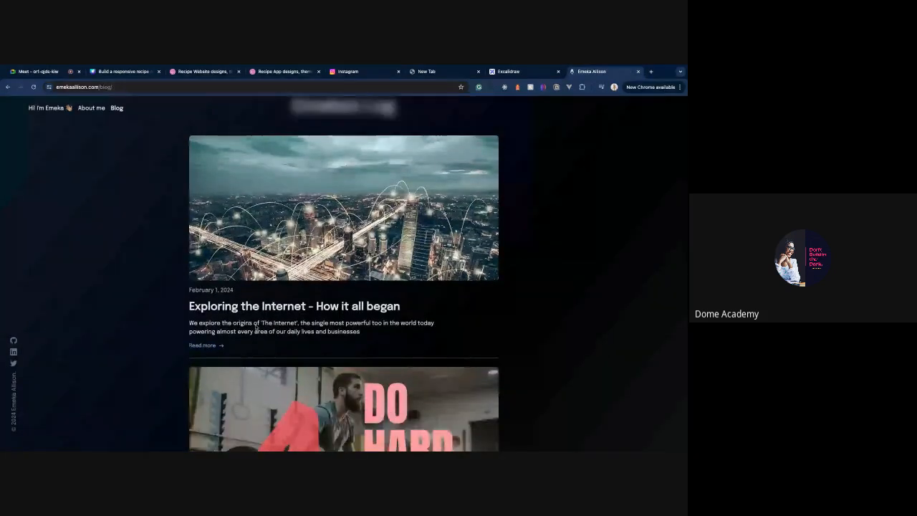
scroll(256, 328, down, 6)
scroll(256, 327, up, 3)
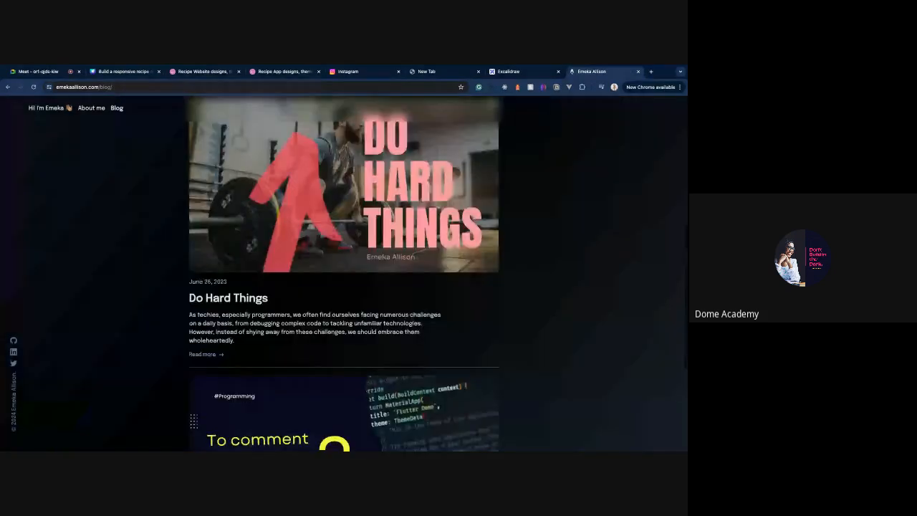
scroll(344, 274, up, 5)
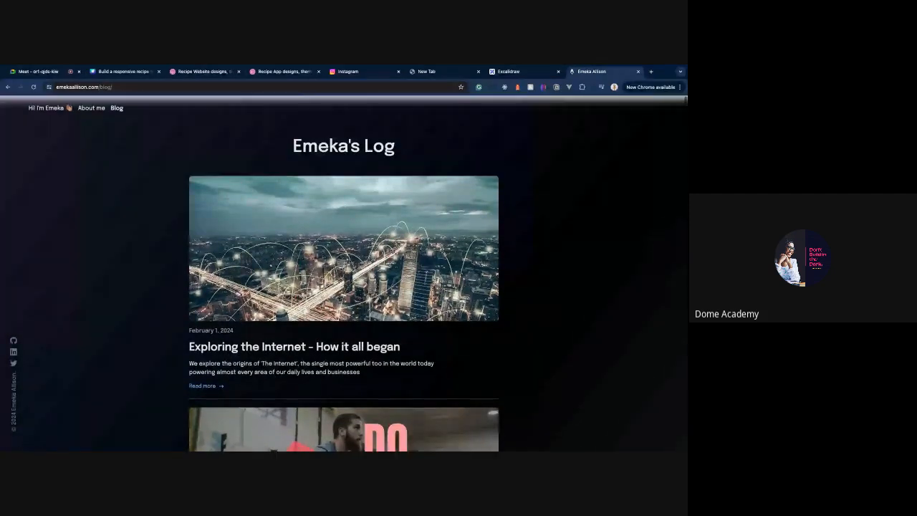
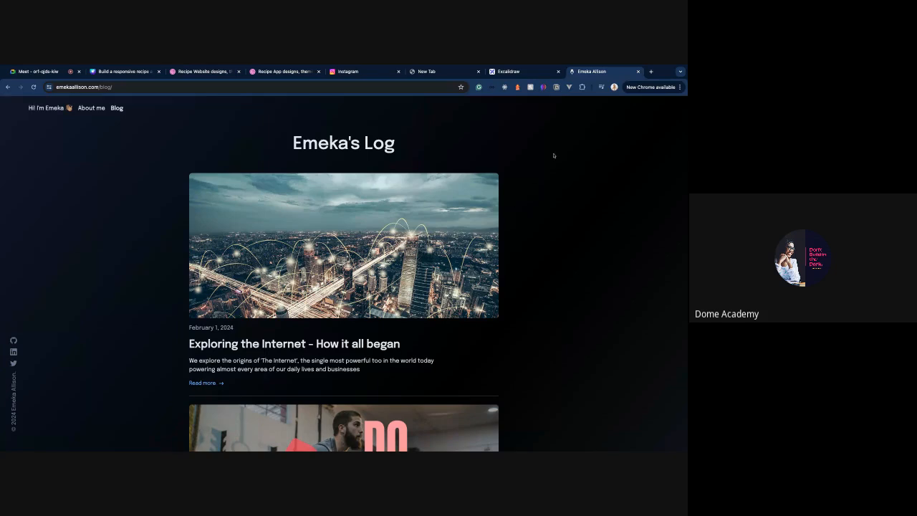
- Open domeacademy.substack.com in a new browser tab and reload the Dome Academy Bytes home page
click(651, 72)
text(domea)
key(Return)
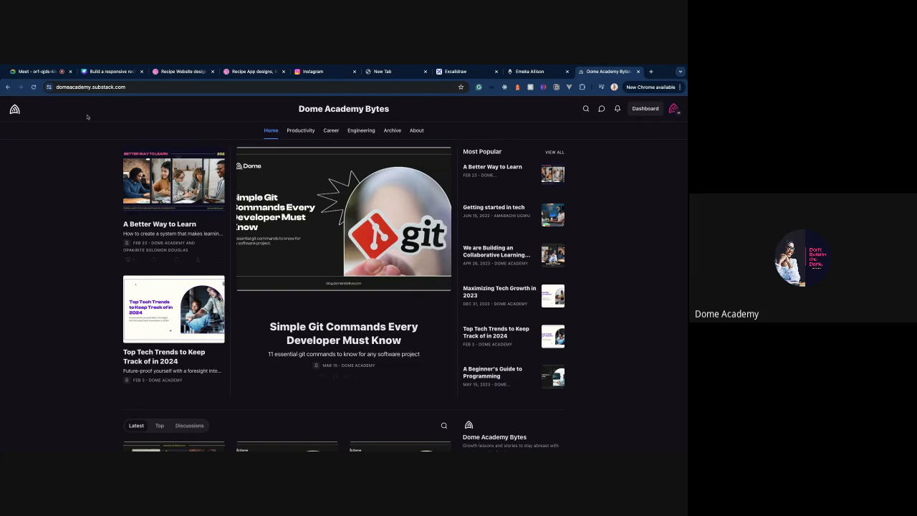
click(33, 87)
- Open the "Simple Git Commands Every Developer Must Know" article and review its page layout from start to end
click(339, 330)
scroll(358, 329, down, 20)
scroll(344, 287, down, 5)
scroll(344, 287, up, 20)
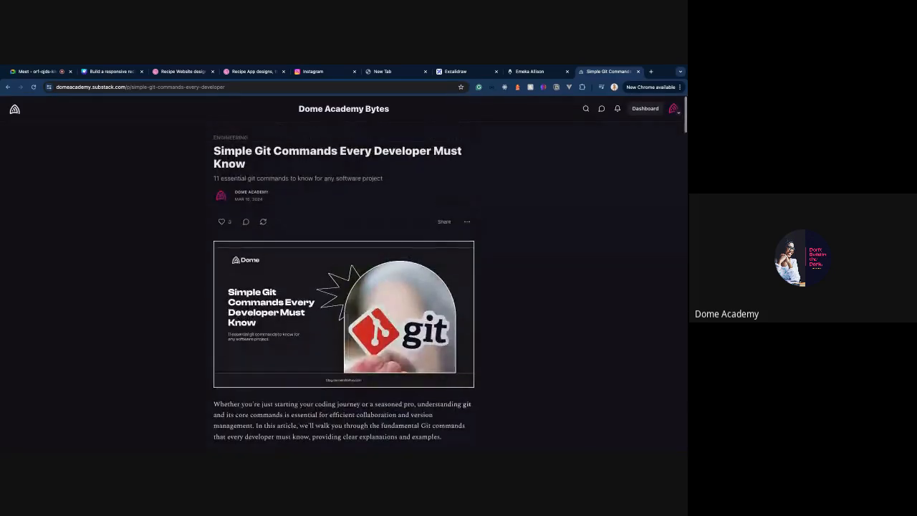
- Revisit the personal blog page, close both the blog and Dome Academy article tabs, and return to the Excalidraw board
click(565, 73)
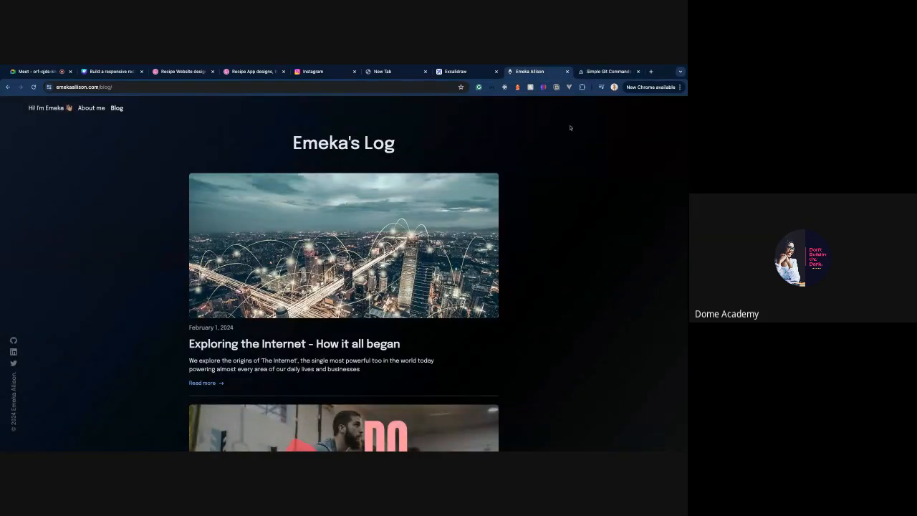
scroll(485, 185, down, 2)
scroll(475, 268, up, 2)
click(568, 72)
click(568, 72)
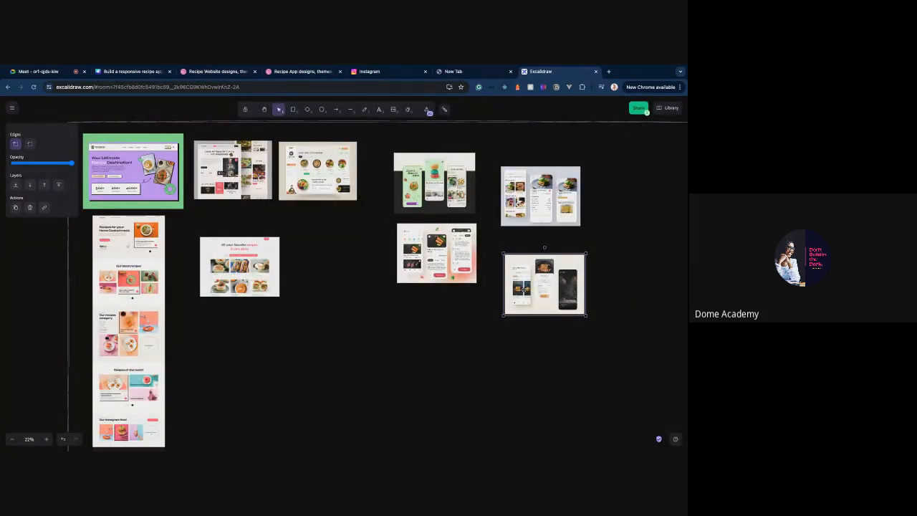
- Zoom in on the selected Classic Waffles app mockup and compare its screens with the lasagna recipe mockup above it
key(shift+2)
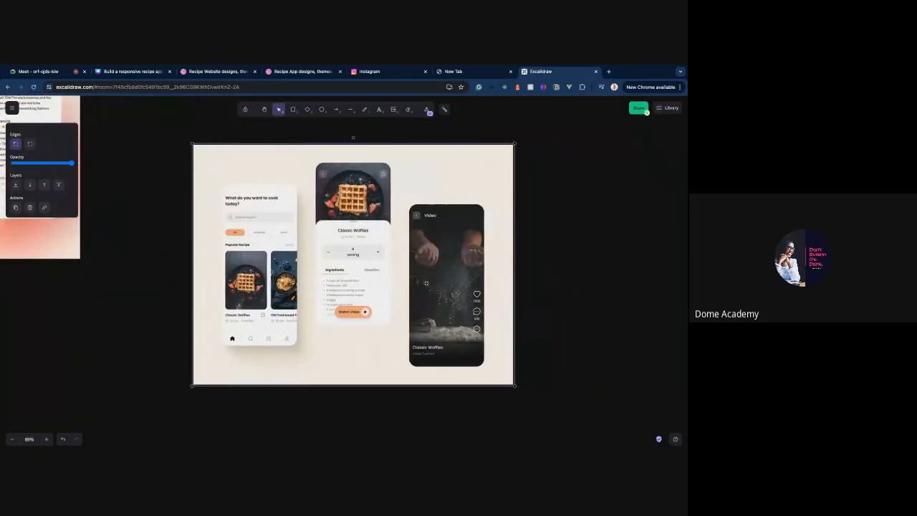
scroll(339, 290, up, 5)
scroll(338, 293, up, 2)
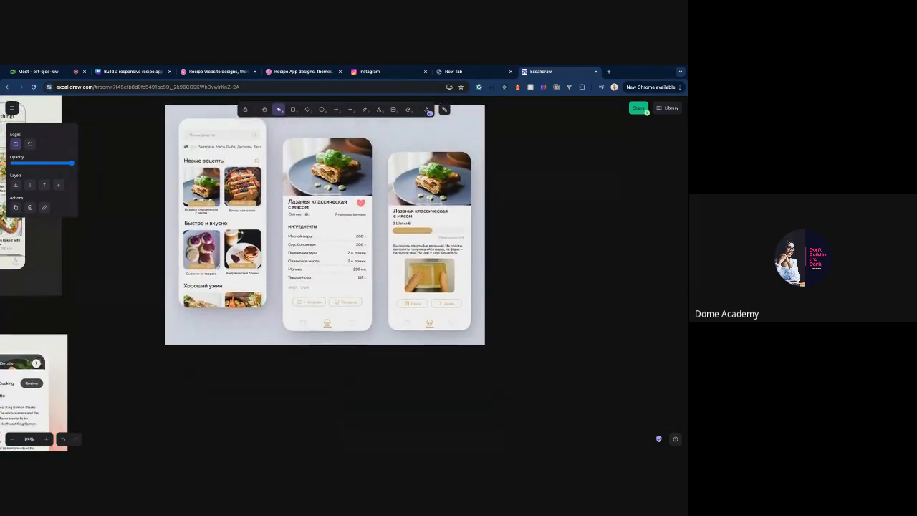
scroll(339, 280, down, 6)
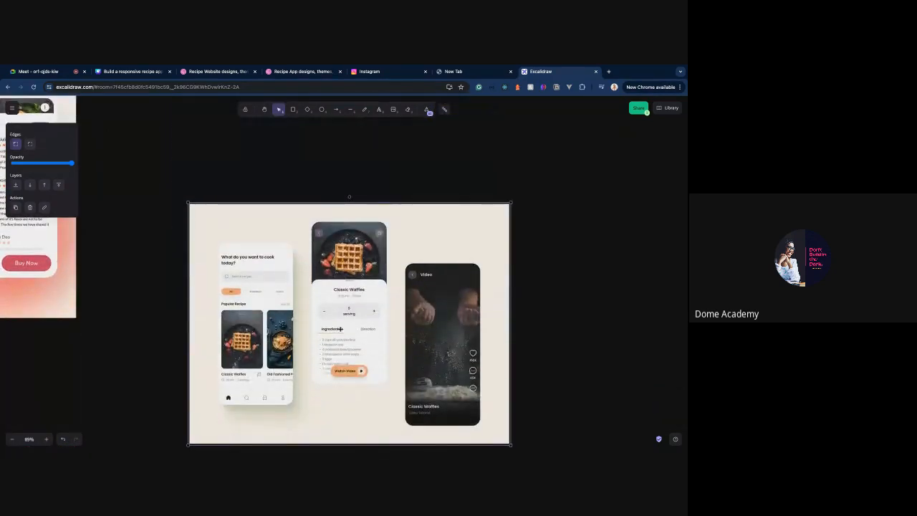
scroll(294, 299, left, 5)
scroll(294, 300, down, 2)
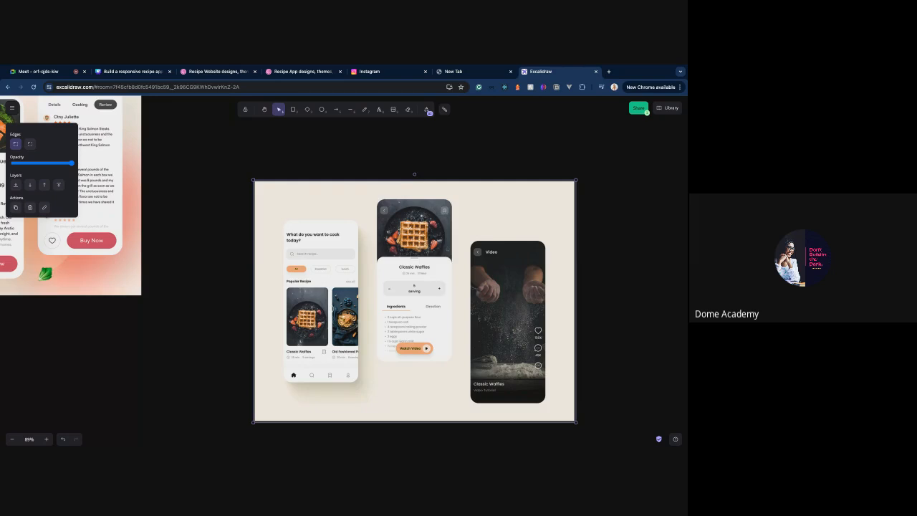
scroll(448, 287, left, 3)
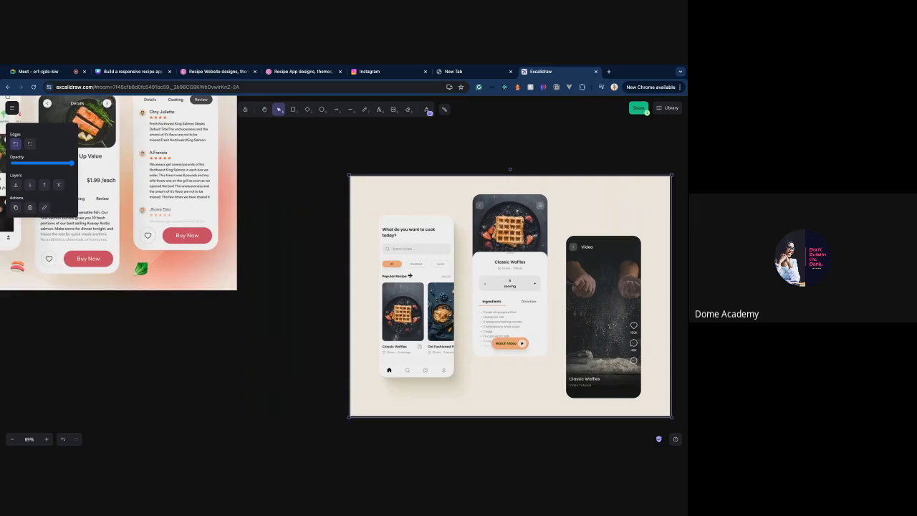
- View the whole group of mobile references on the board, then examine the lasagna recipe mockup's three screens up close
scroll(233, 332, down, 5)
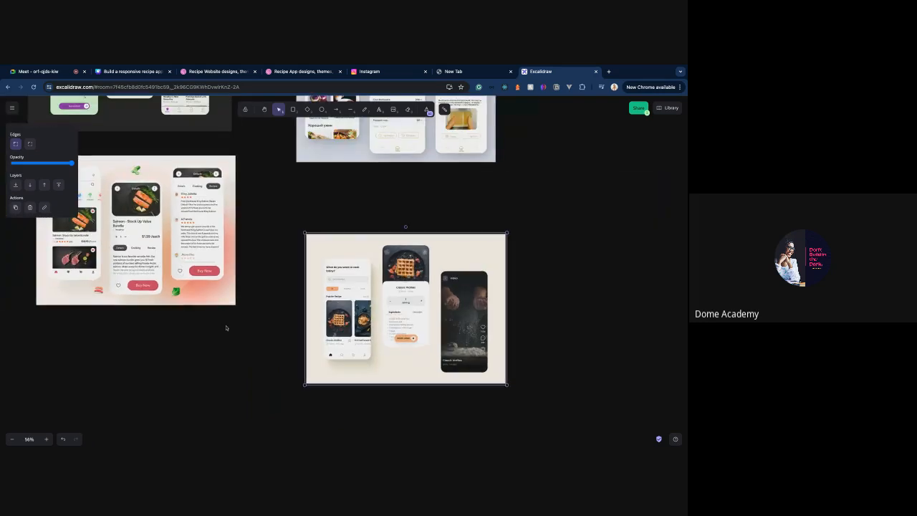
scroll(226, 328, up, 3)
scroll(226, 327, down, 5)
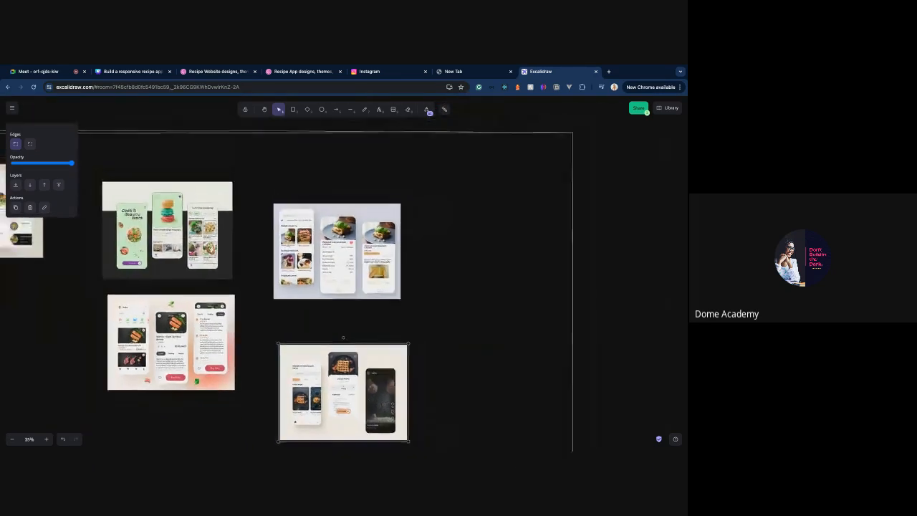
scroll(226, 328, left, 1)
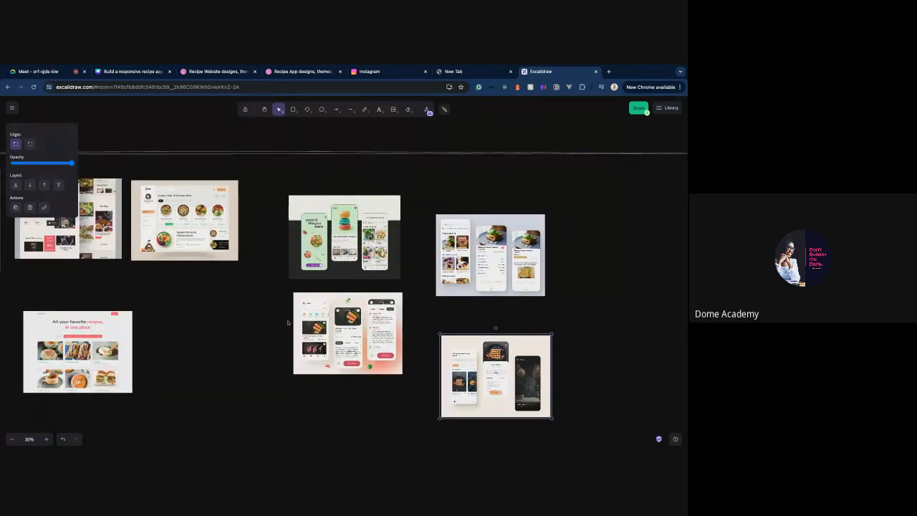
scroll(503, 255, up, 8)
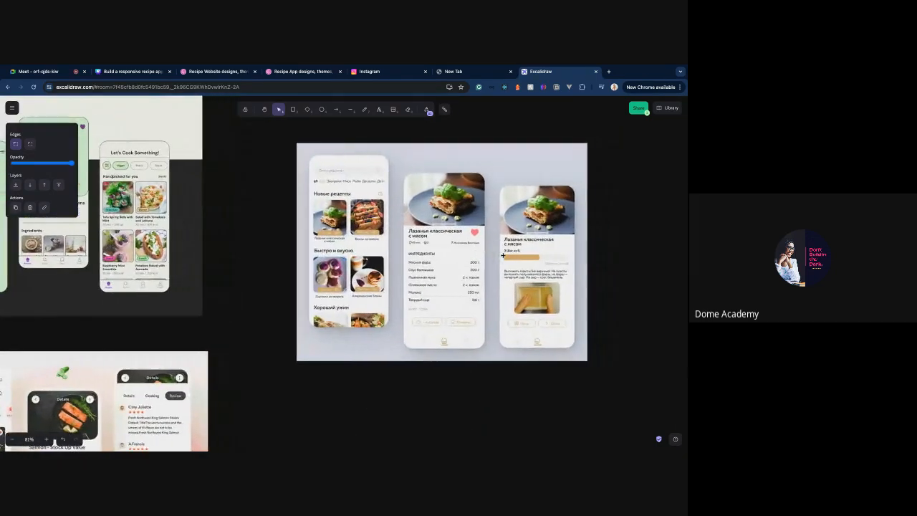
scroll(503, 255, right, 4)
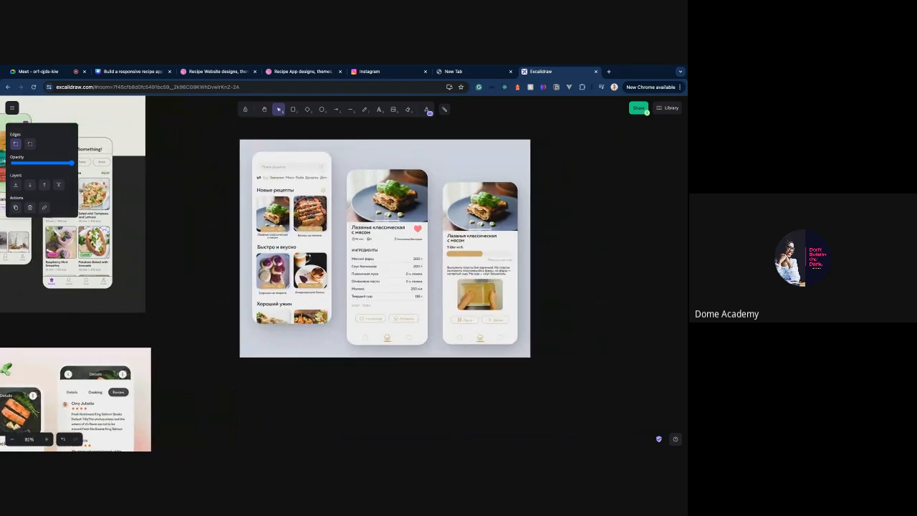
- Examine the green "Cook it like you want" mockup and the salmon shop mockup among the mobile references
scroll(498, 262, left, 15)
scroll(498, 261, down, 4)
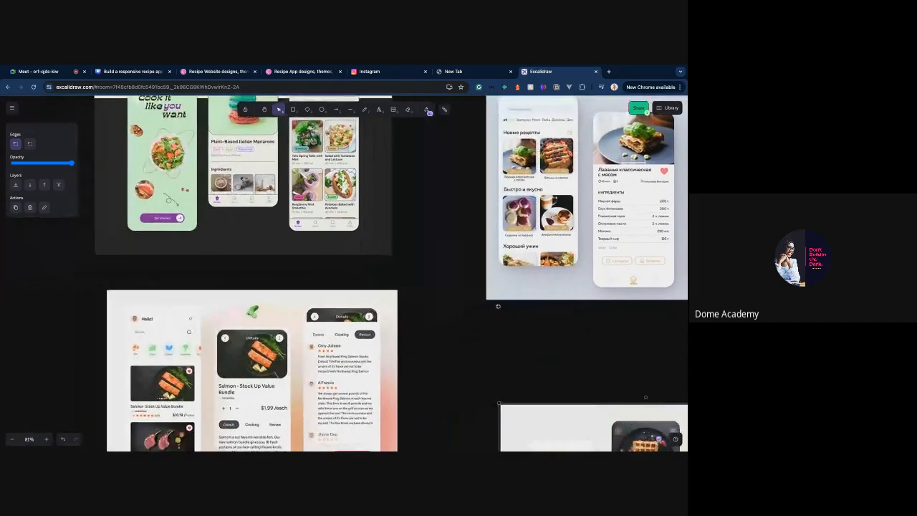
scroll(498, 306, down, 5)
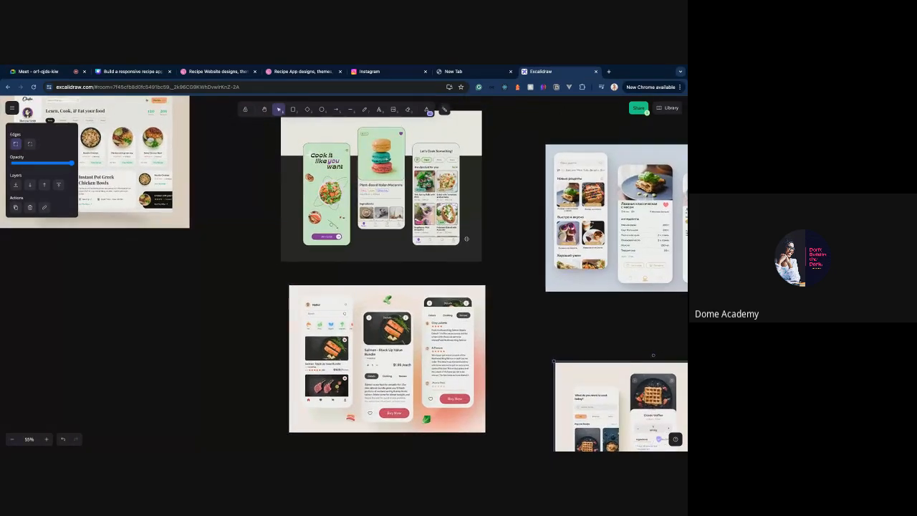
- Examine the recipe website references, comparing the Foodics, Foodmaker, Home Cooked meals and "All your favorite recipes" layouts
scroll(469, 247, up, 2)
scroll(467, 240, left, 10)
scroll(467, 239, left, 20)
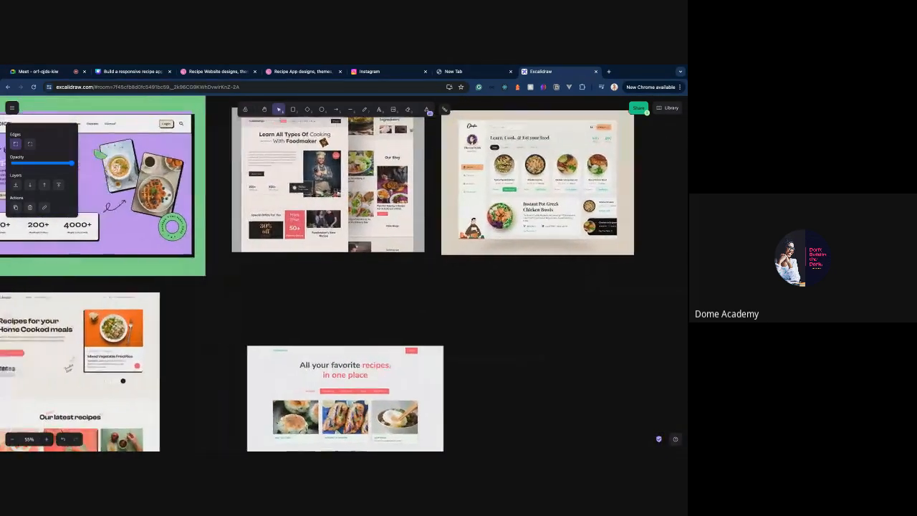
scroll(430, 274, up, 4)
scroll(431, 274, down, 12)
scroll(430, 273, right, 7)
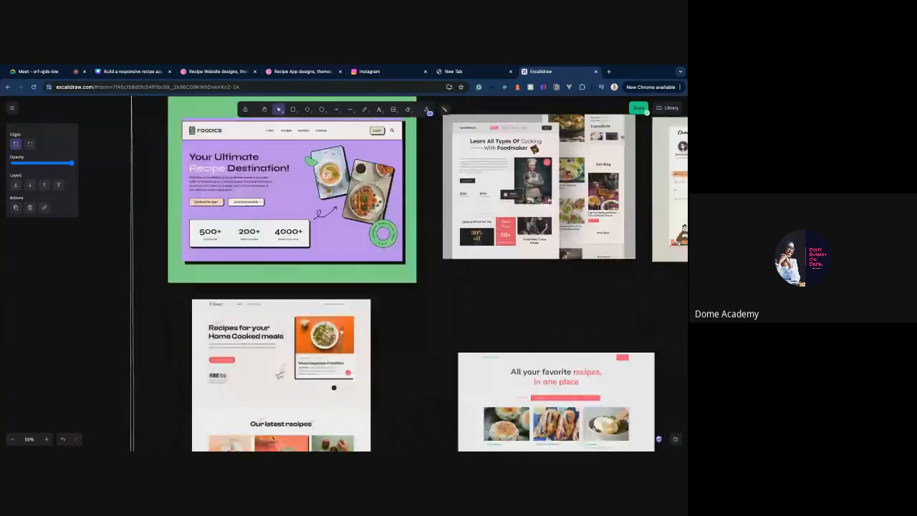
scroll(431, 274, right, 9)
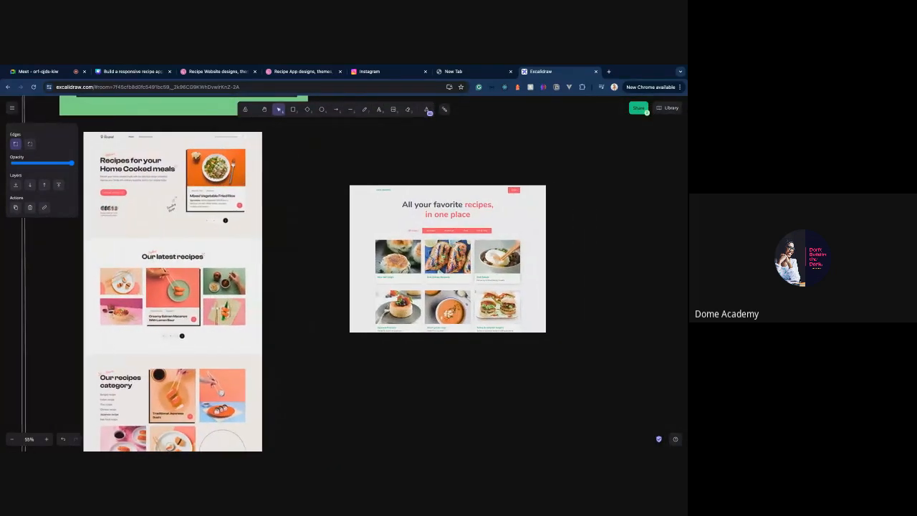
scroll(431, 273, up, 6)
scroll(456, 248, up, 5)
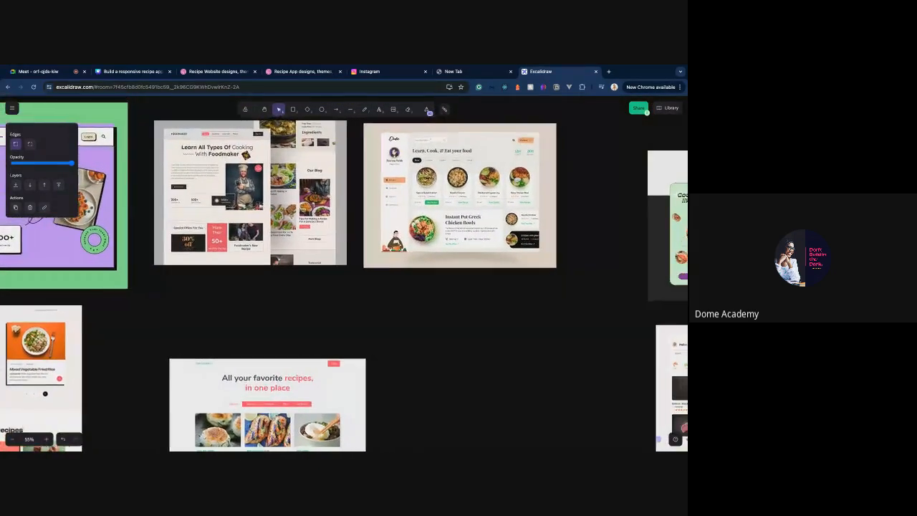
- Draw a large empty rectangle on the blank canvas beside the Ideas notes box
scroll(456, 247, right, 11)
scroll(455, 248, down, 4)
scroll(487, 220, down, 10)
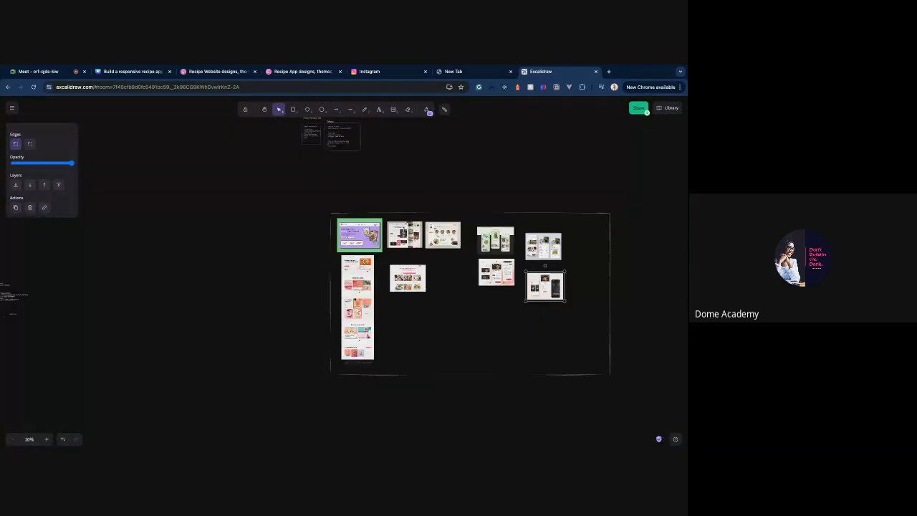
scroll(456, 297, right, 9)
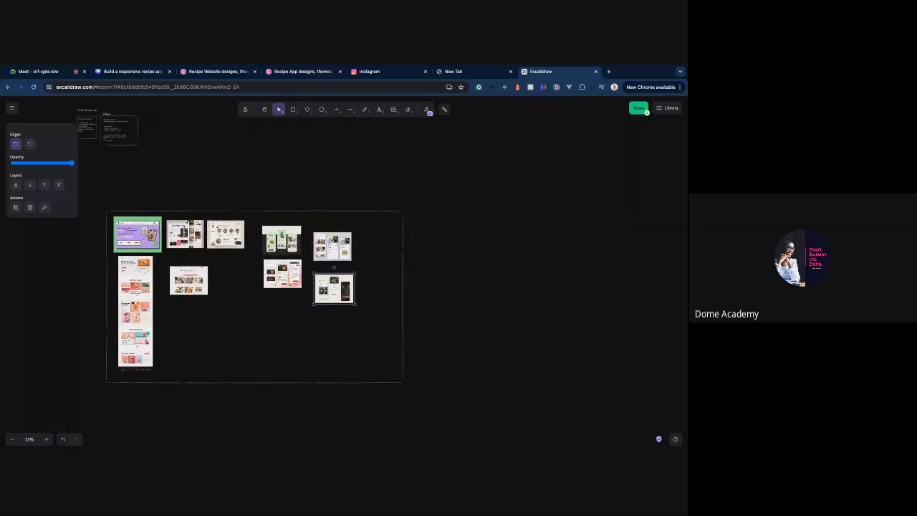
scroll(456, 297, up, 3)
scroll(322, 355, left, 6)
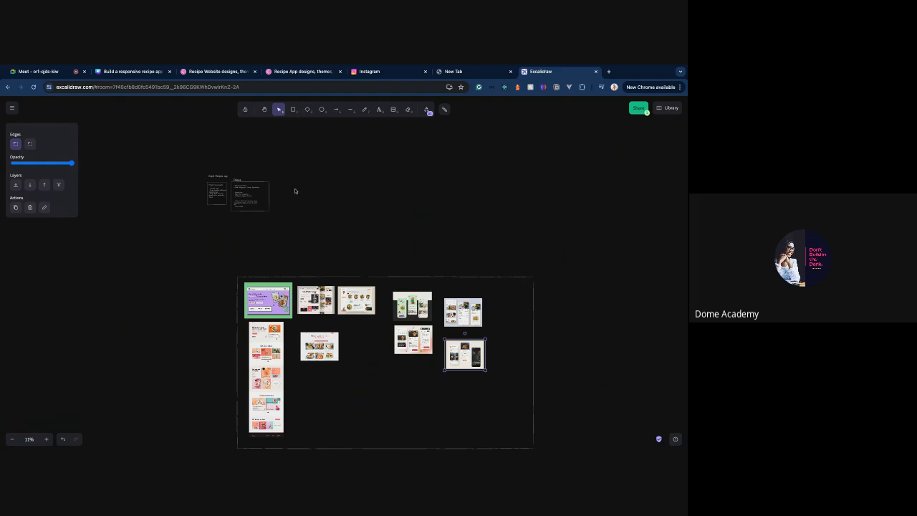
scroll(295, 191, up, 5)
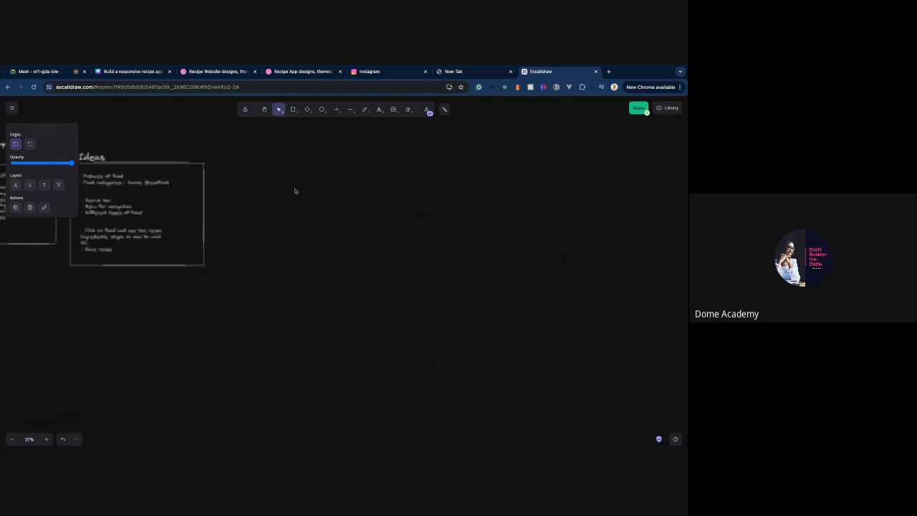
click(293, 110)
mouse_move(240, 149)
mouse_down()
mouse_move(338, 256)
mouse_move(456, 323)
mouse_move(540, 350)
mouse_move(566, 326)
mouse_move(615, 370)
mouse_up()
- Review the website and mobile references again, including the hero, latest recipes and category sections of the Home Cooked meals page
scroll(488, 342, down, 5)
scroll(488, 342, down, 5)
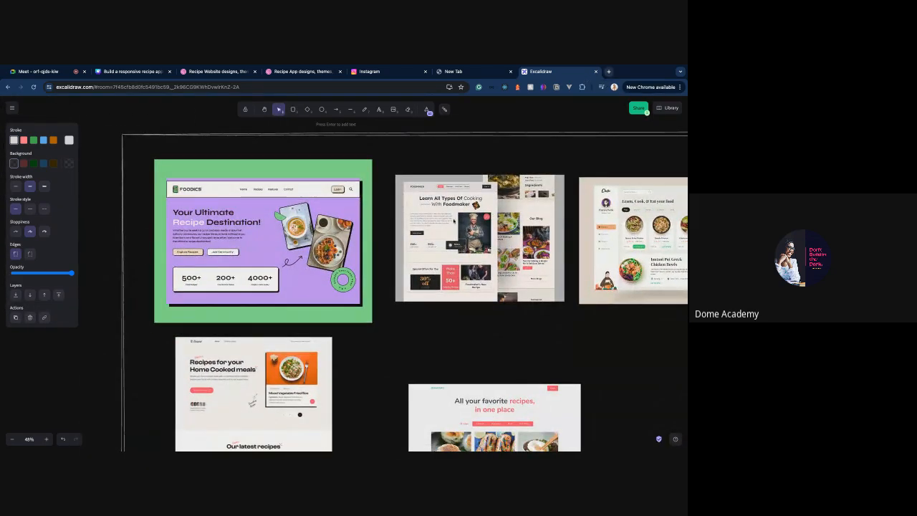
scroll(393, 299, right, 3)
scroll(394, 299, up, 2)
scroll(393, 300, right, 8)
scroll(394, 300, down, 2)
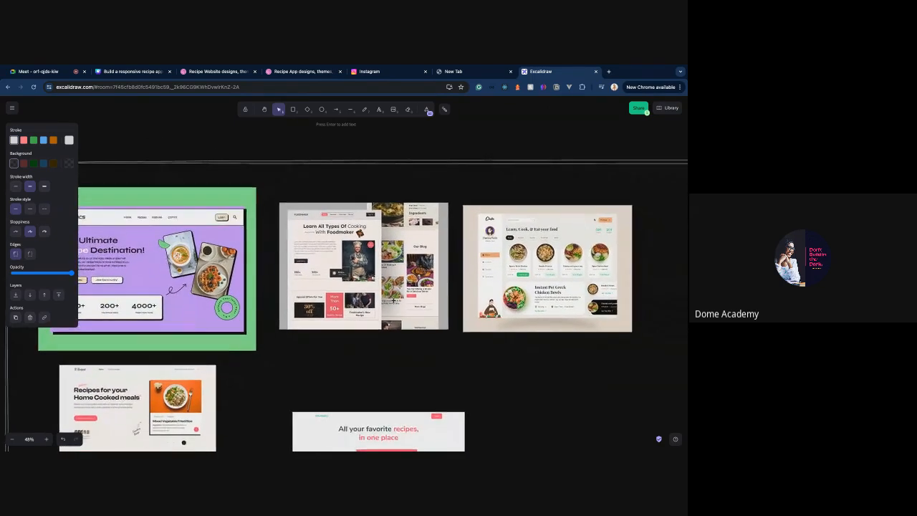
scroll(344, 283, right, 2)
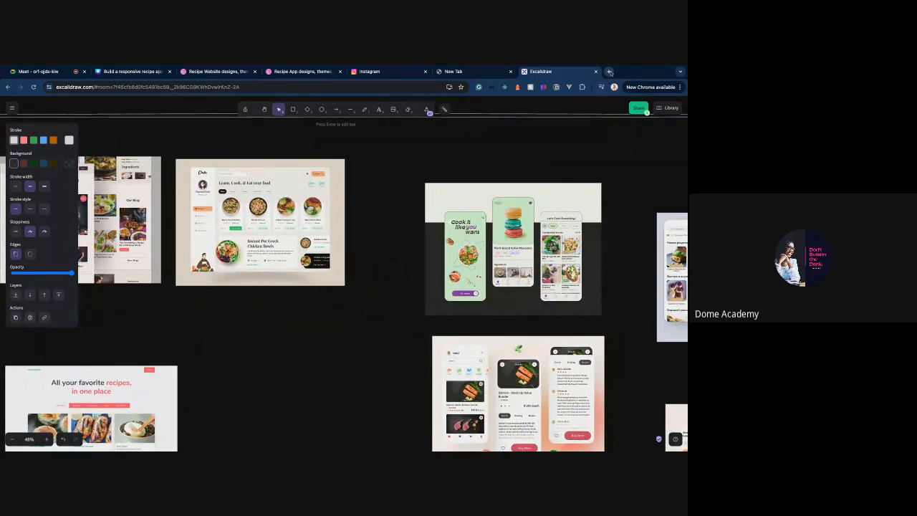
scroll(408, 206, left, 9)
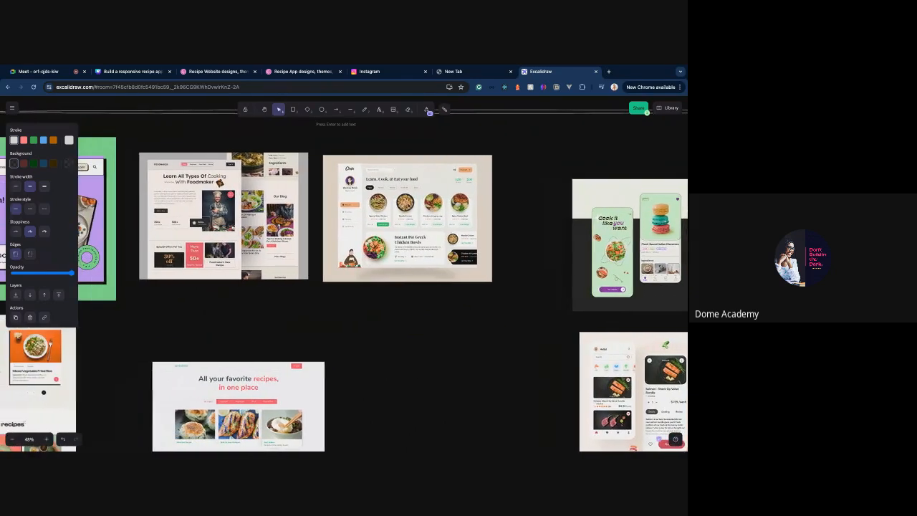
scroll(408, 279, left, 7)
scroll(408, 279, down, 3)
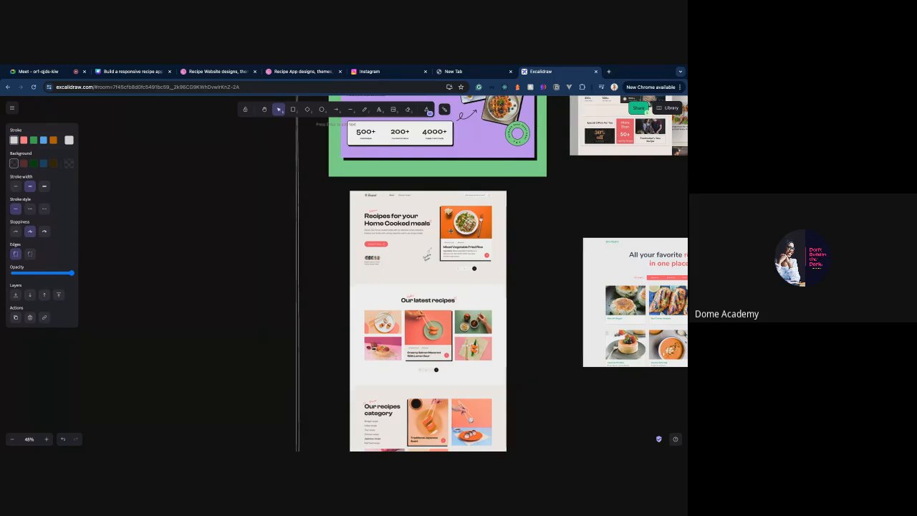
scroll(451, 231, right, 10)
scroll(450, 231, right, 2)
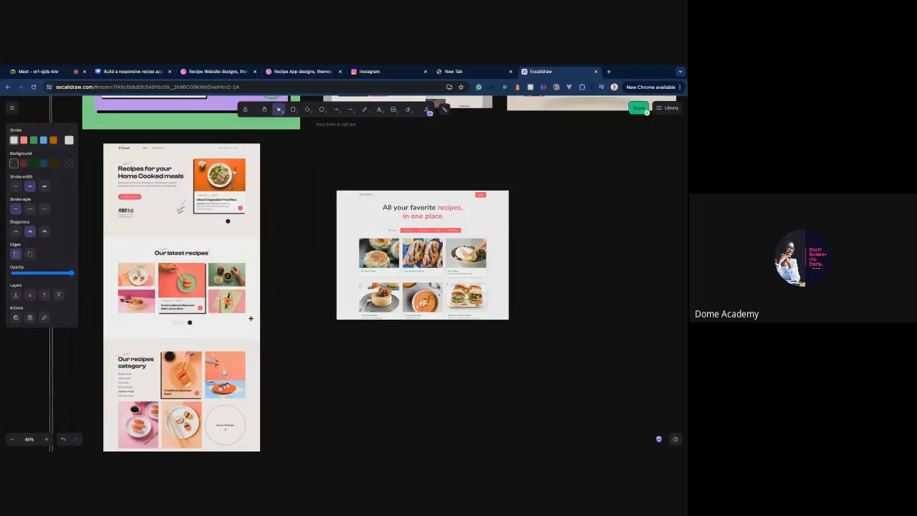
scroll(245, 282, up, 10)
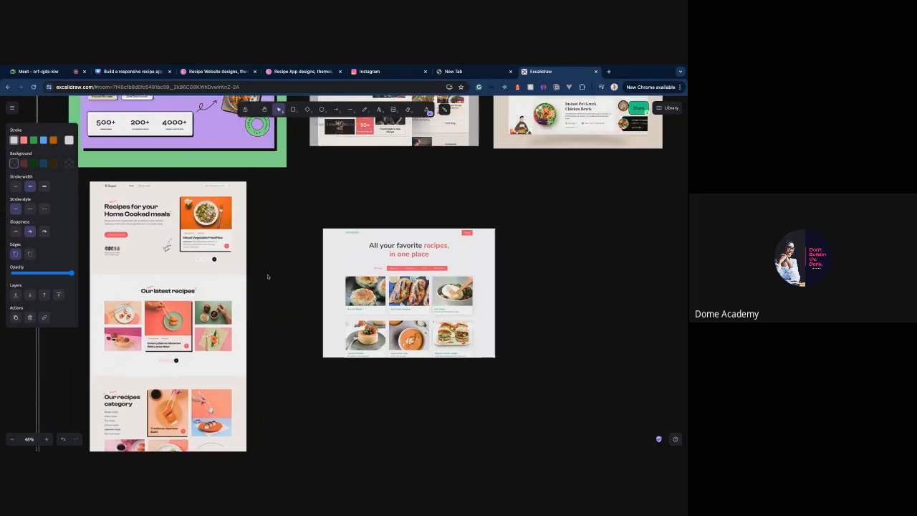
scroll(380, 286, up, 15)
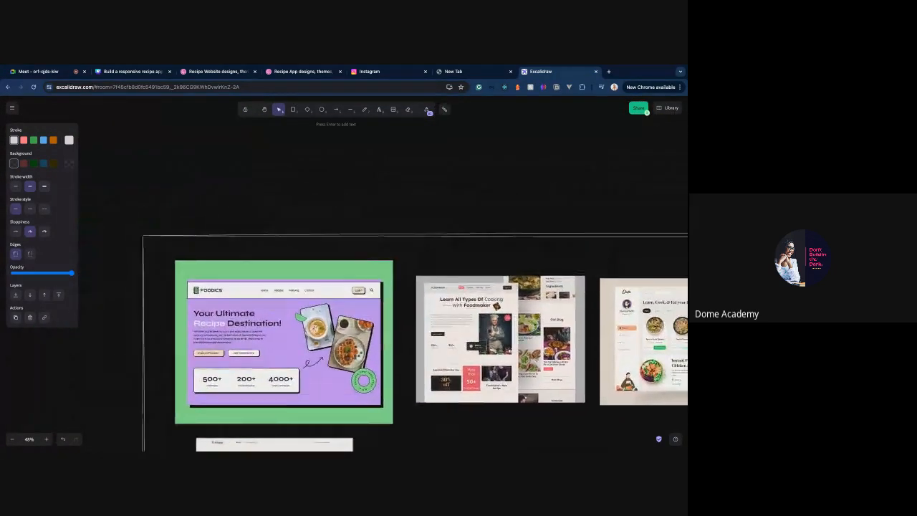
- Add the text heading "Flow, user lands on the app" above the large empty rectangle
scroll(391, 125, up, 1)
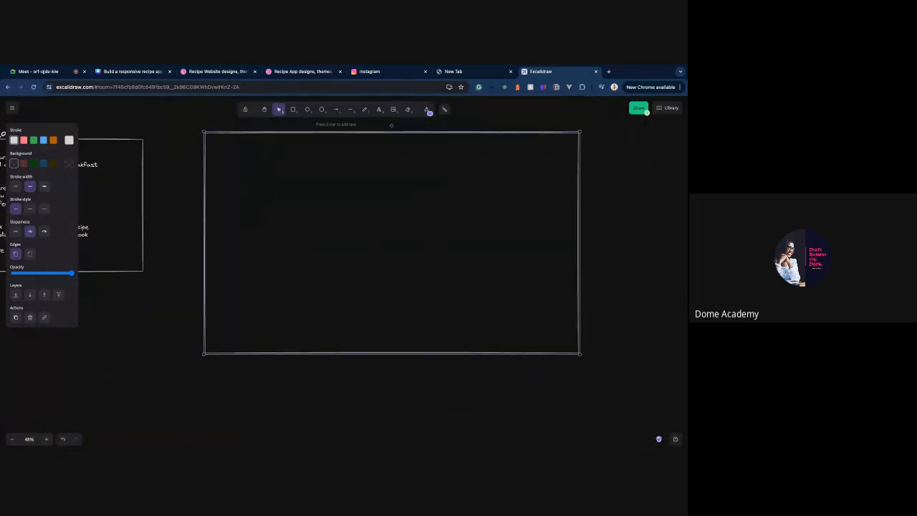
scroll(228, 286, up, 2)
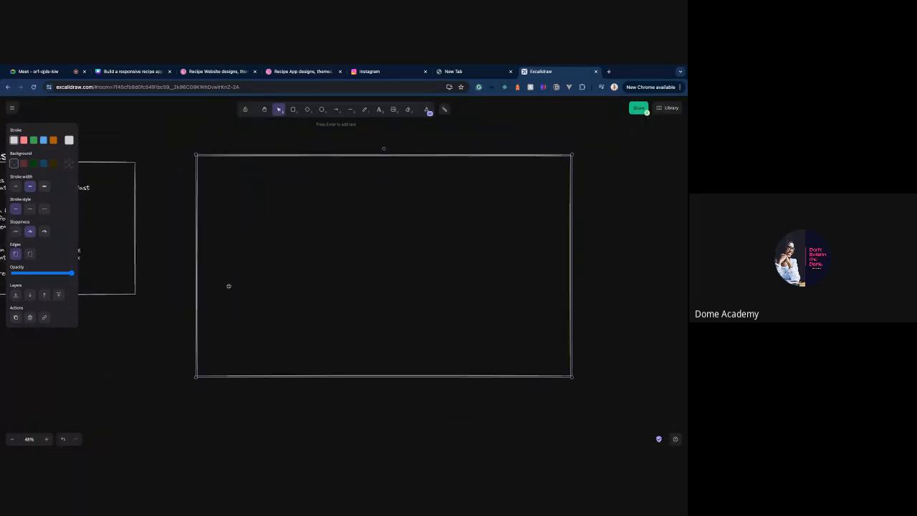
click(380, 110)
click(212, 162)
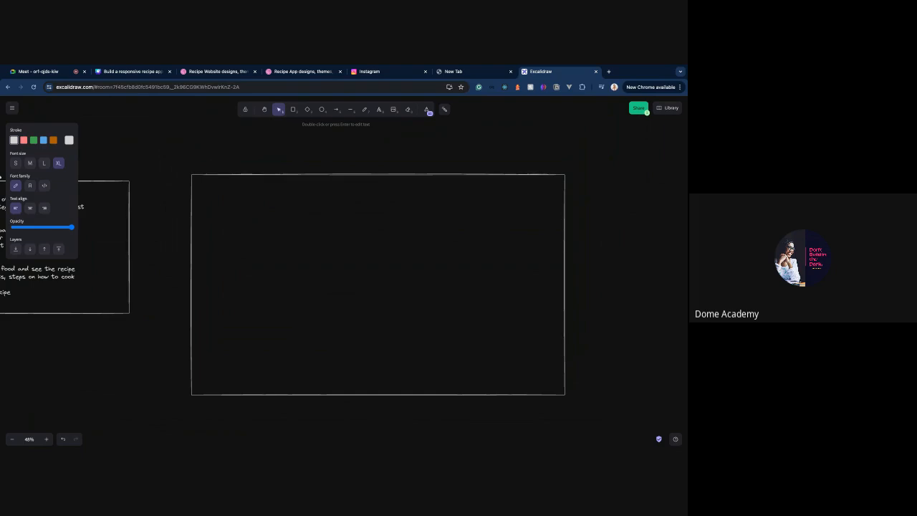
text(Flow)
text(la)
key(BackSpace)
text(pp)
- Enlarge the rectangle under the flow heading in both width and height, then deselect it
click(564, 395)
drag(565, 395, 655, 450)
scroll(655, 414, down, 2)
scroll(655, 413, right, 1)
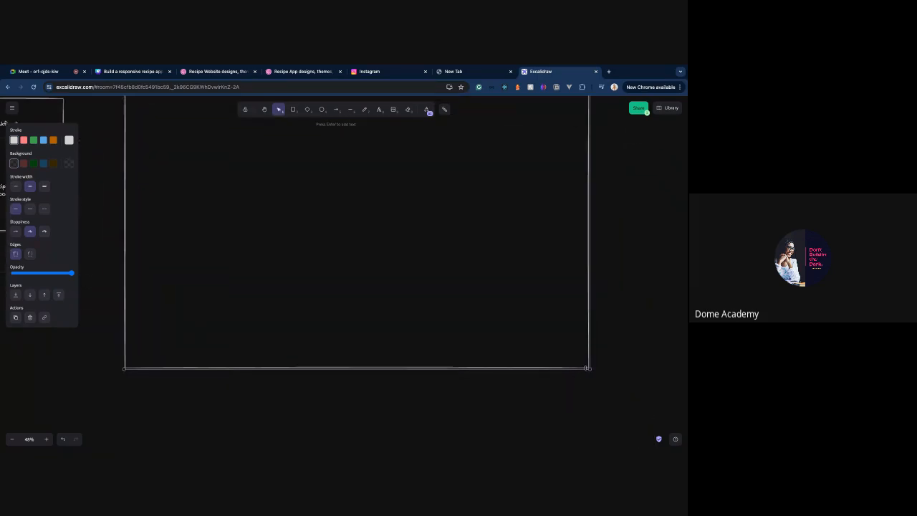
drag(589, 368, 686, 426)
scroll(686, 427, down, 5)
scroll(686, 427, up, 2)
scroll(686, 426, up, 3)
right_click(686, 426)
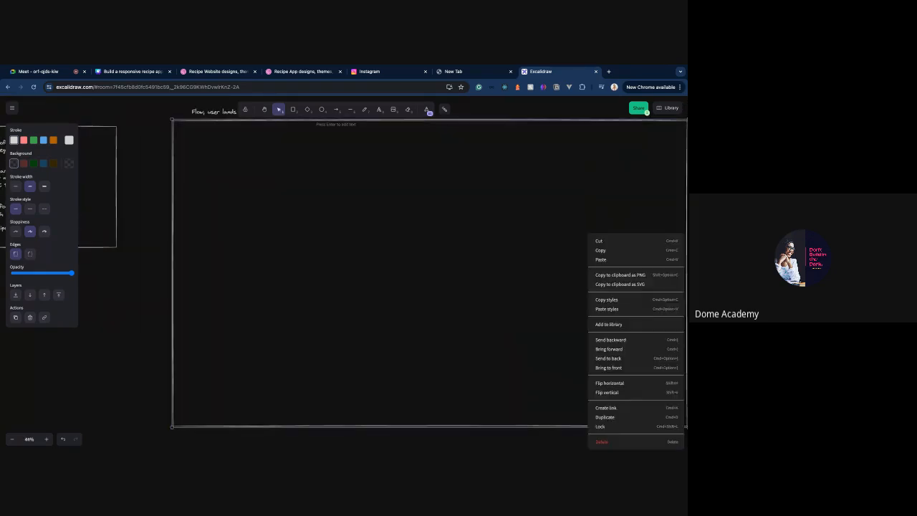
scroll(526, 388, down, 4)
scroll(526, 388, up, 1)
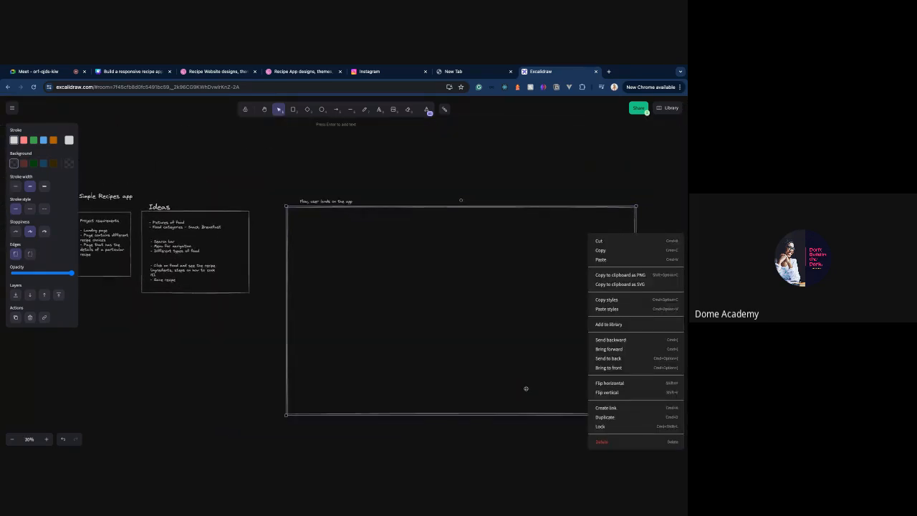
click(387, 171)
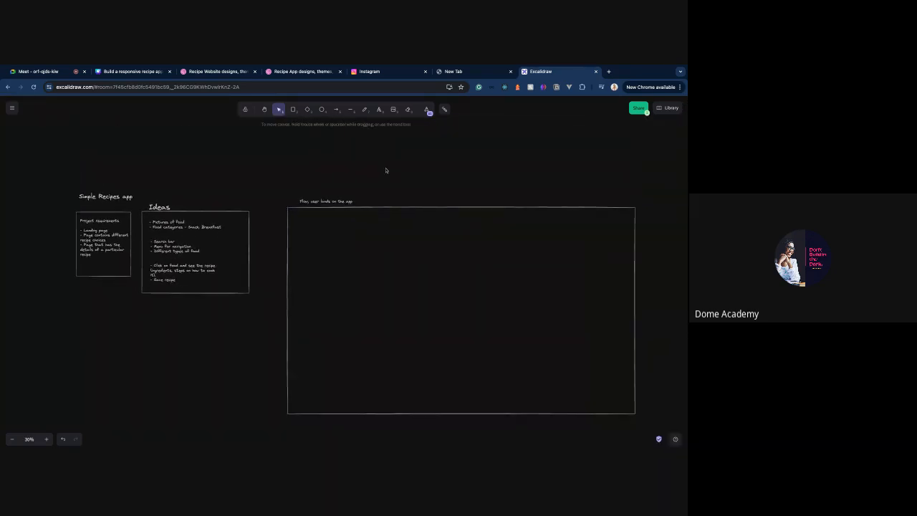
- Draw a tall phone-screen rectangle inside the flow frame with a small rectangle in it, and enlarge the phone-screen outline
click(293, 109)
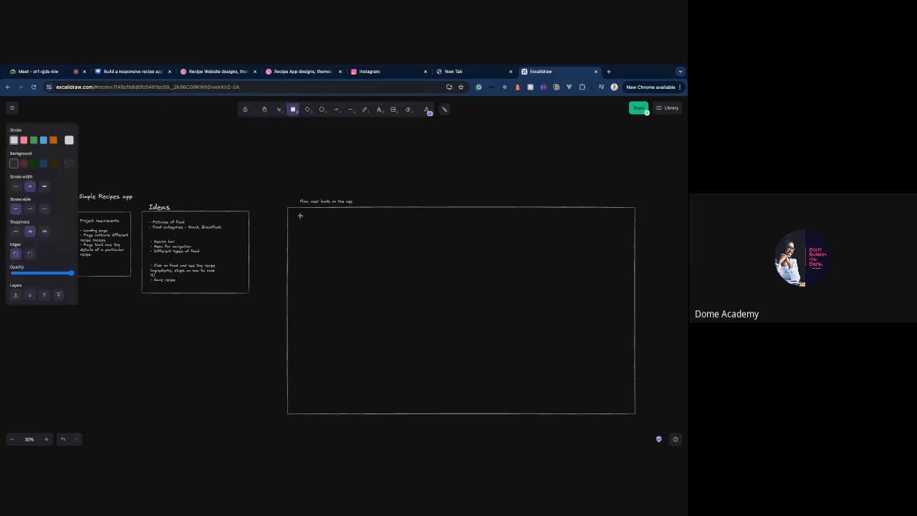
drag(300, 215, 380, 369)
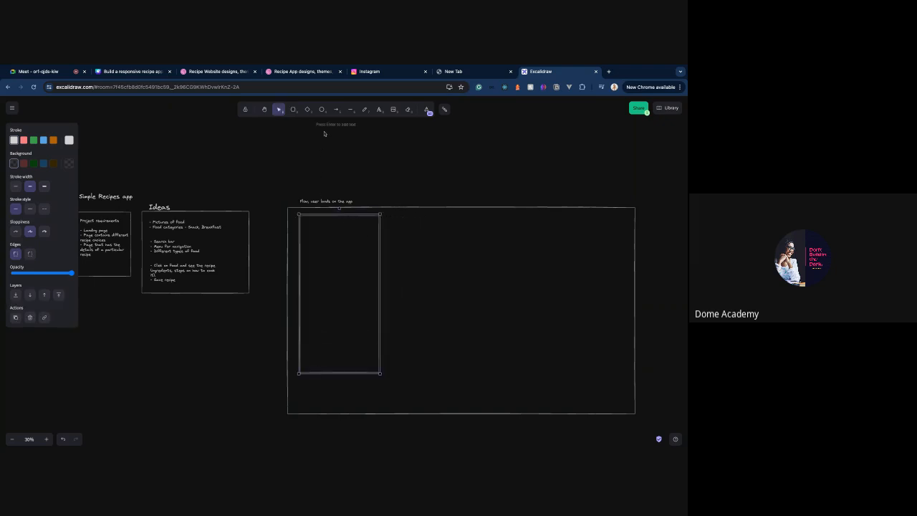
click(293, 109)
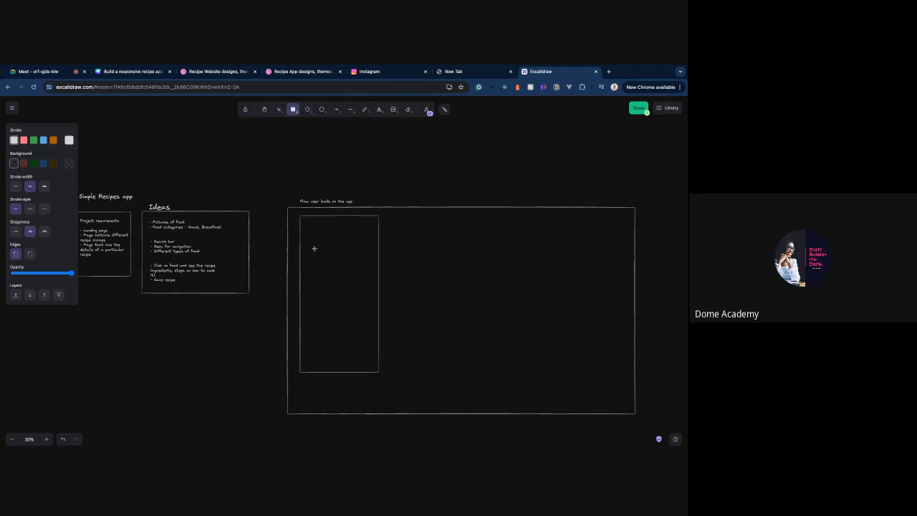
drag(311, 252, 341, 273)
click(370, 373)
drag(380, 373, 396, 398)
- Check the website references for layout ideas, looking closely at the hero section of the Home Cooked meals page
scroll(393, 397, down, 3)
scroll(393, 398, right, 2)
scroll(393, 398, down, 5)
scroll(393, 398, right, 4)
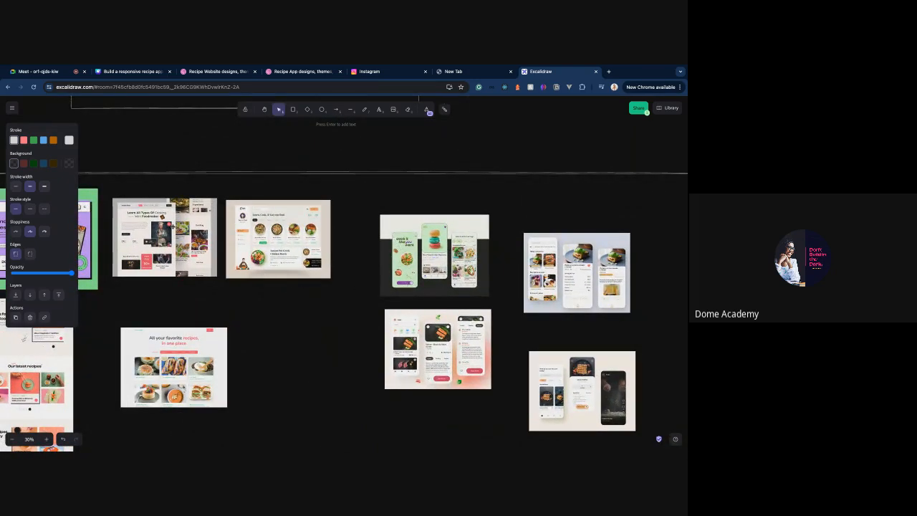
scroll(215, 239, left, 6)
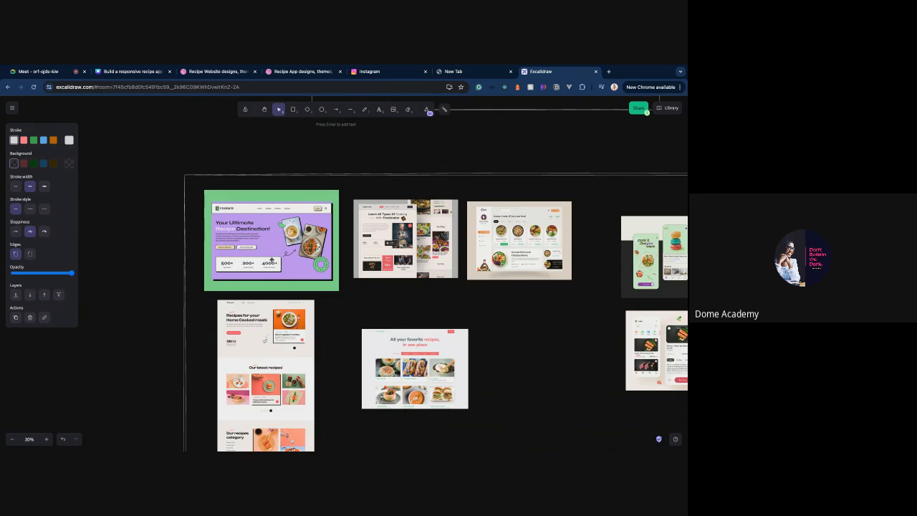
scroll(257, 350, up, 10)
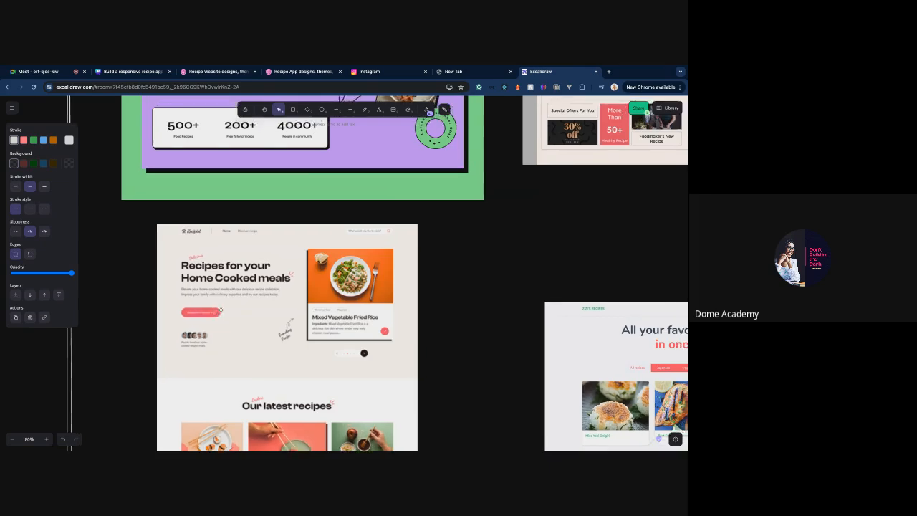
- Shift the phone-screen outline slightly left in the flow frame and move the small rectangle toward the outline's centre
scroll(222, 308, up, 15)
scroll(220, 310, down, 5)
scroll(273, 287, right, 3)
scroll(308, 276, up, 1)
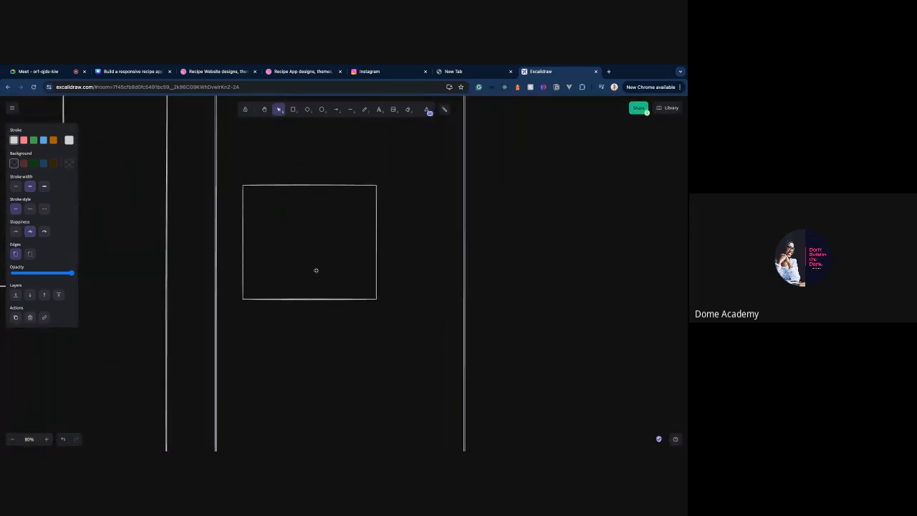
drag(236, 286, 224, 287)
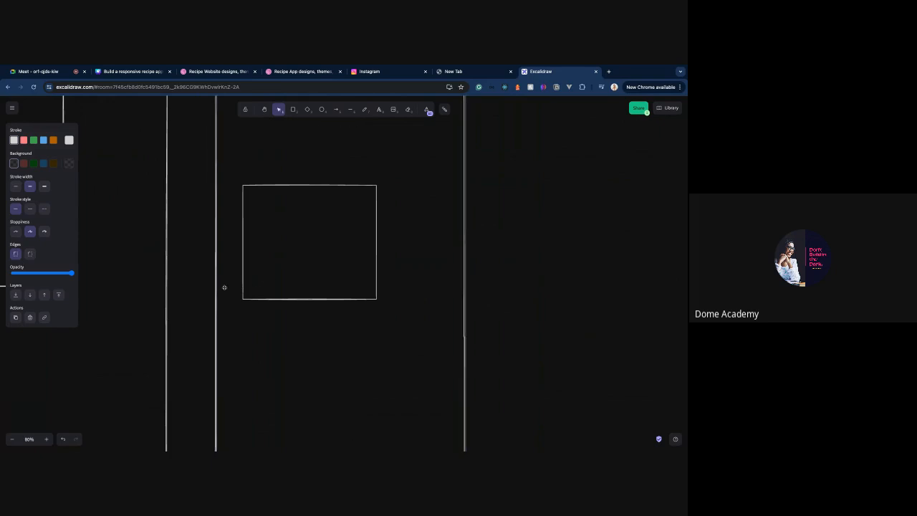
drag(293, 261, 327, 264)
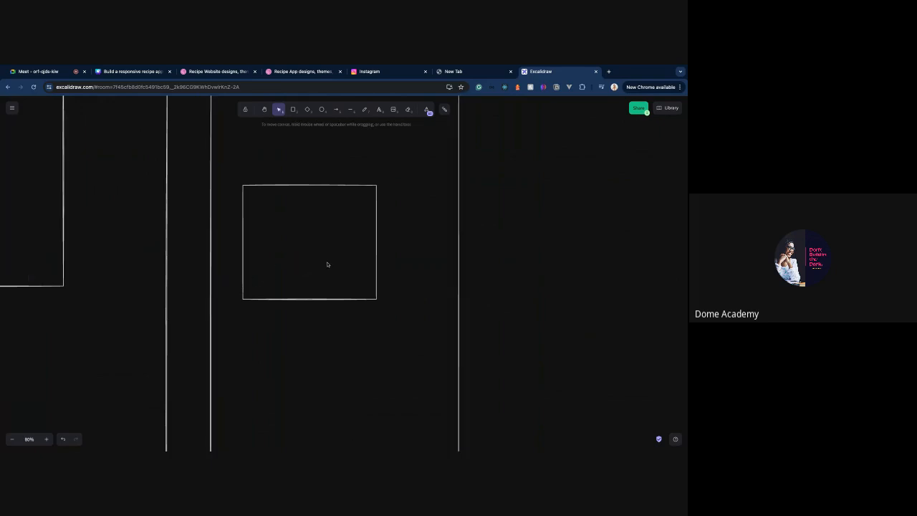
click(345, 292)
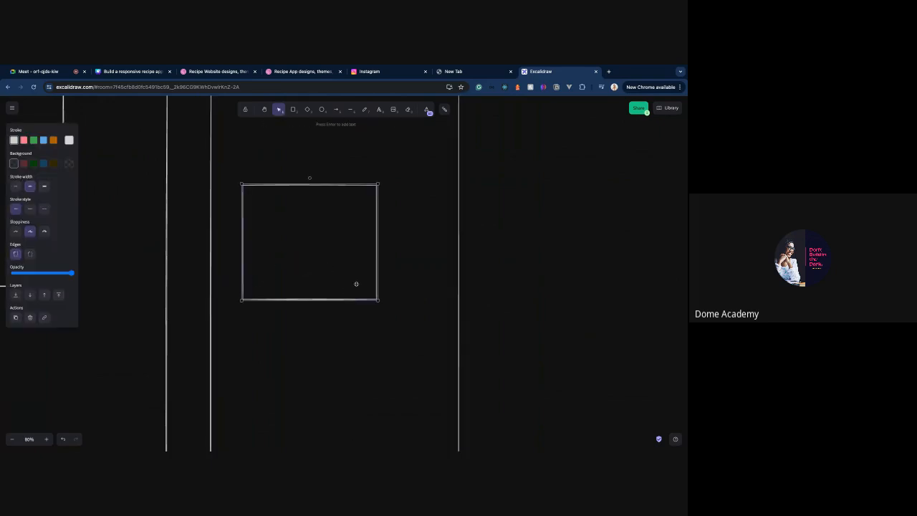
scroll(334, 280, down, 5)
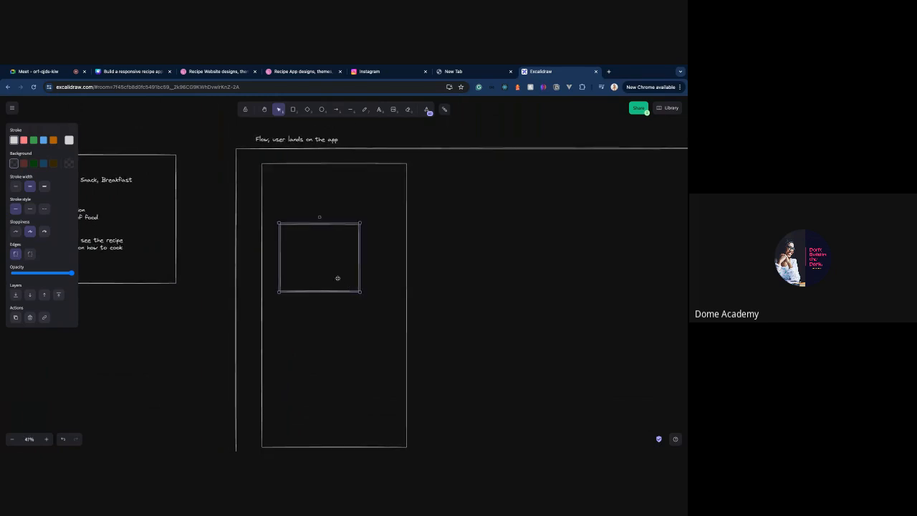
drag(337, 278, 340, 303)
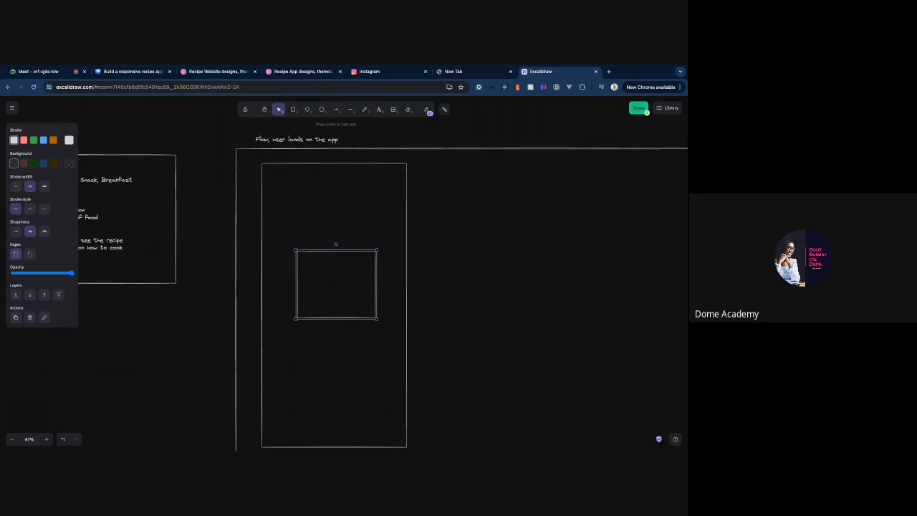
- Add the text "Landing page heading" near the top of the phone-screen outline and shift it left toward the outline's centre
click(380, 110)
key(Escape)
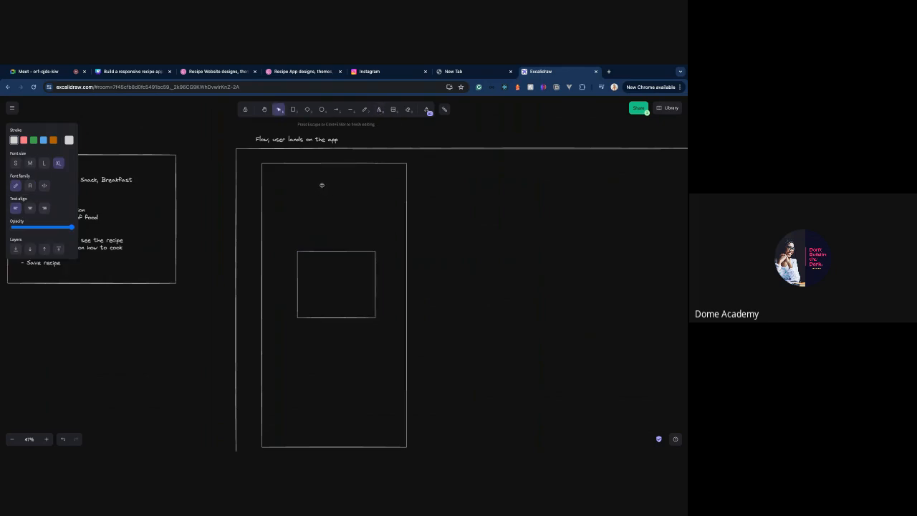
click(380, 110)
click(328, 188)
text(anding page heading)
click(449, 212)
drag(368, 192, 347, 192)
click(348, 282)
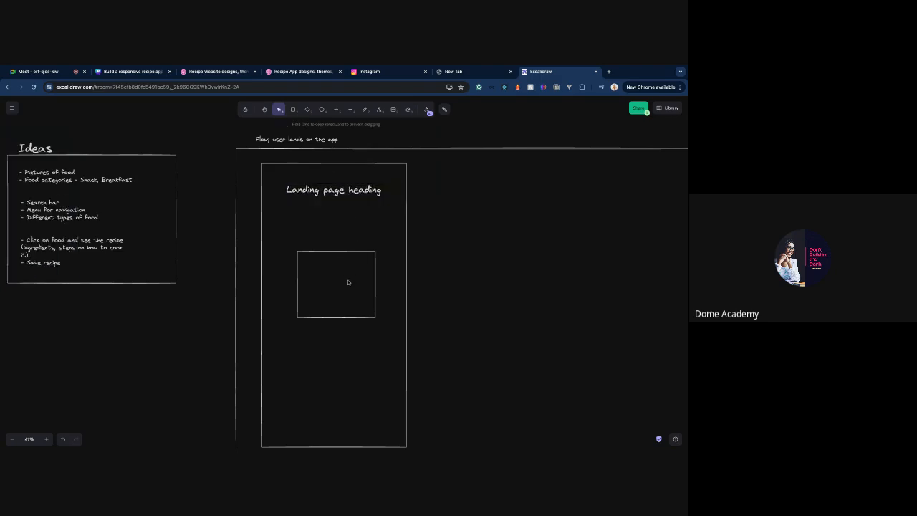
- Enlarge the rectangle inside the phone screen in height and width, and draw a small diamond inside it
click(345, 317)
drag(299, 323, 298, 347)
drag(377, 350, 393, 355)
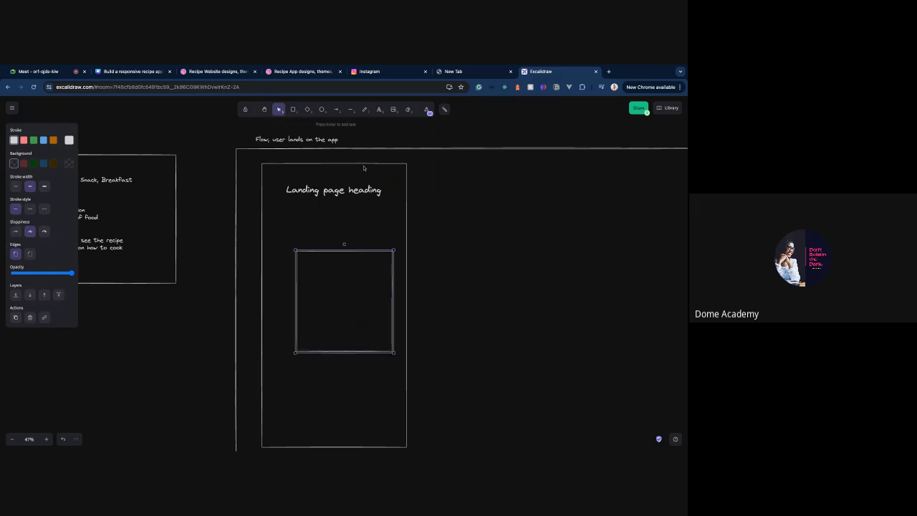
click(308, 109)
mouse_move(335, 276)
mouse_down()
mouse_move(380, 328)
mouse_move(356, 316)
mouse_up()
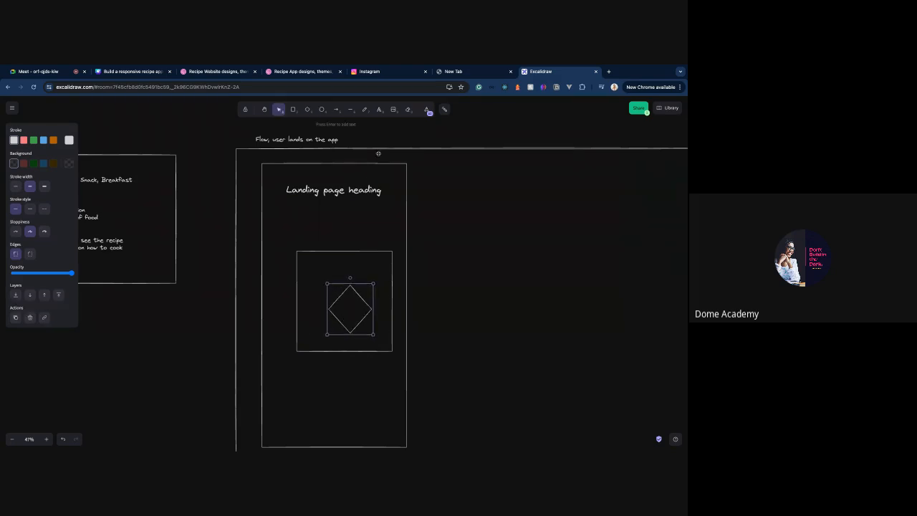
- Shrink the landing page heading slightly, and move the inner rectangle and its diamond together a little to the left
click(362, 190)
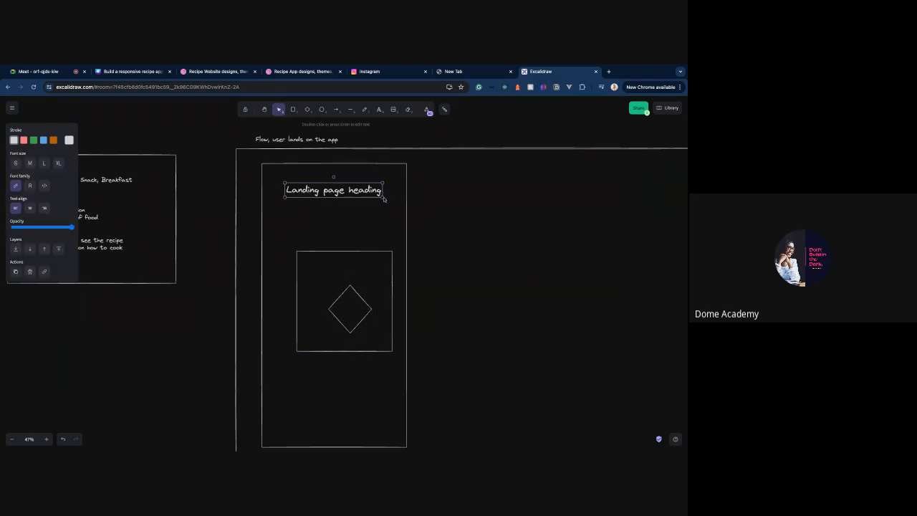
mouse_move(385, 199)
mouse_down()
mouse_move(424, 200)
mouse_move(387, 200)
mouse_up()
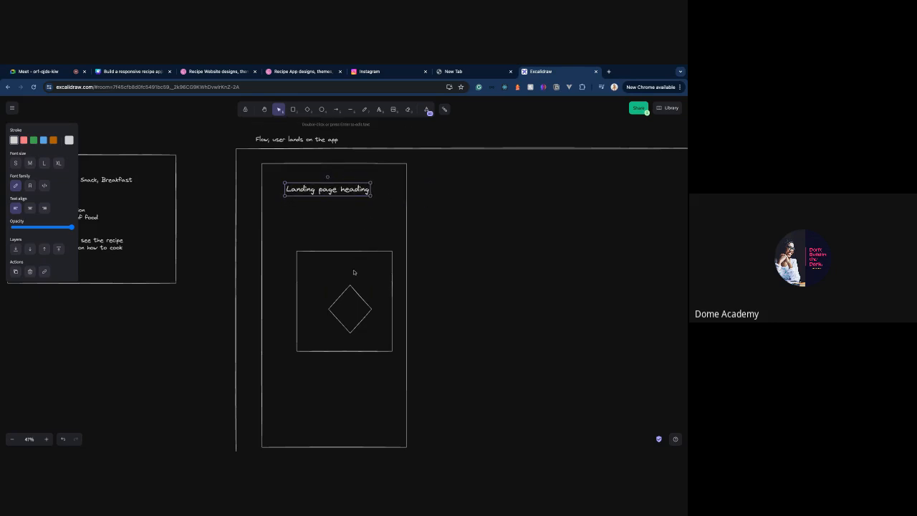
click(355, 297)
click(364, 302)
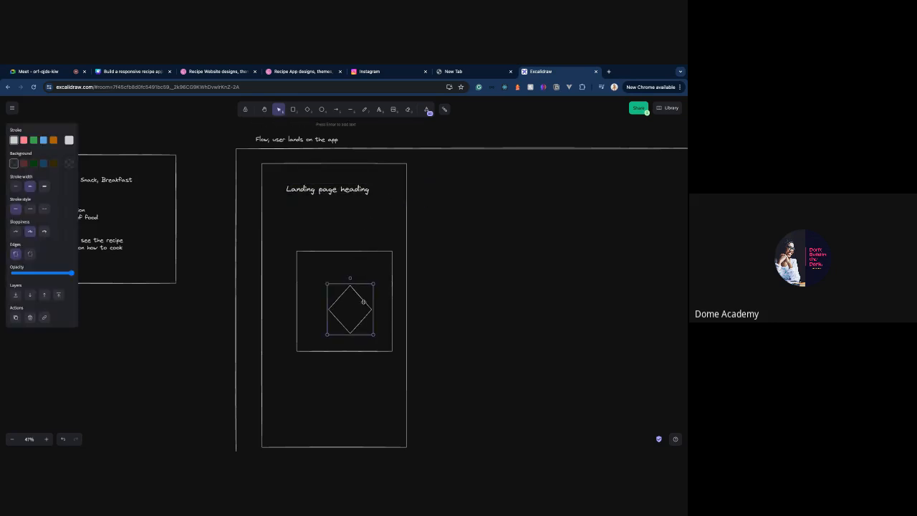
click(296, 297)
right_click(307, 297)
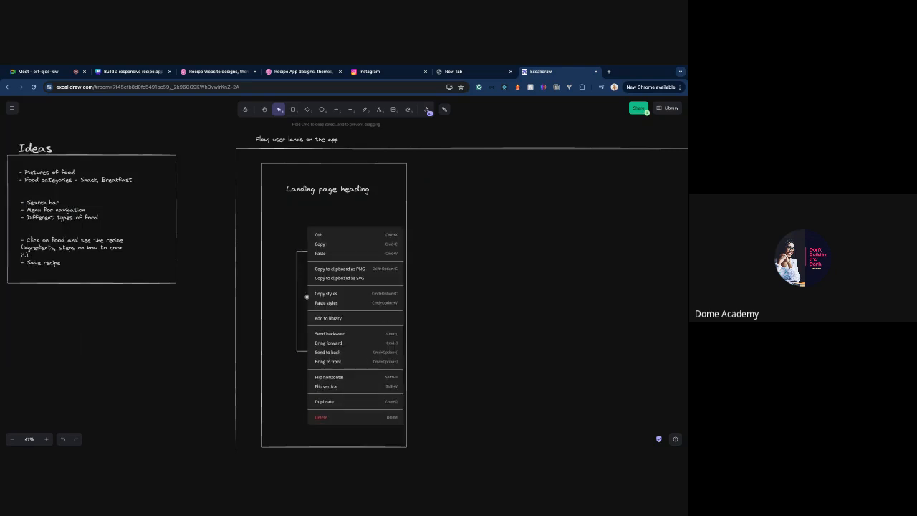
click(299, 315)
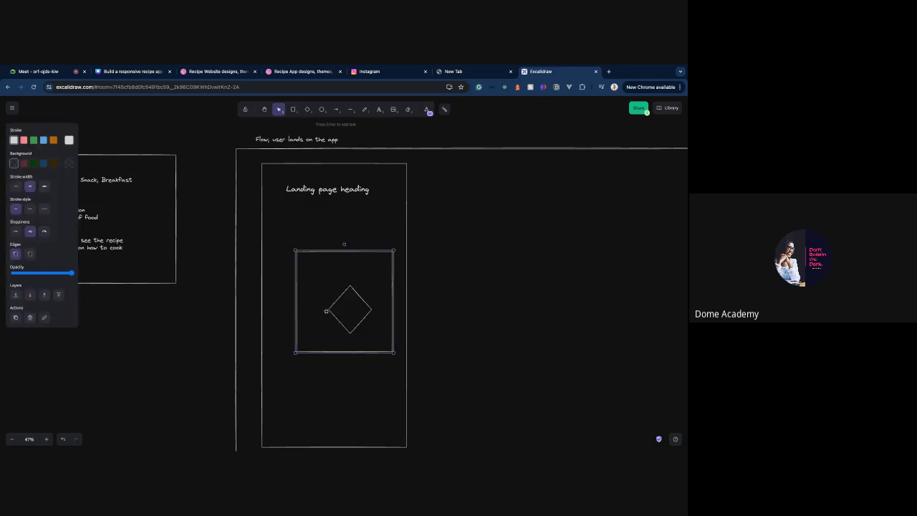
shift+click(329, 309)
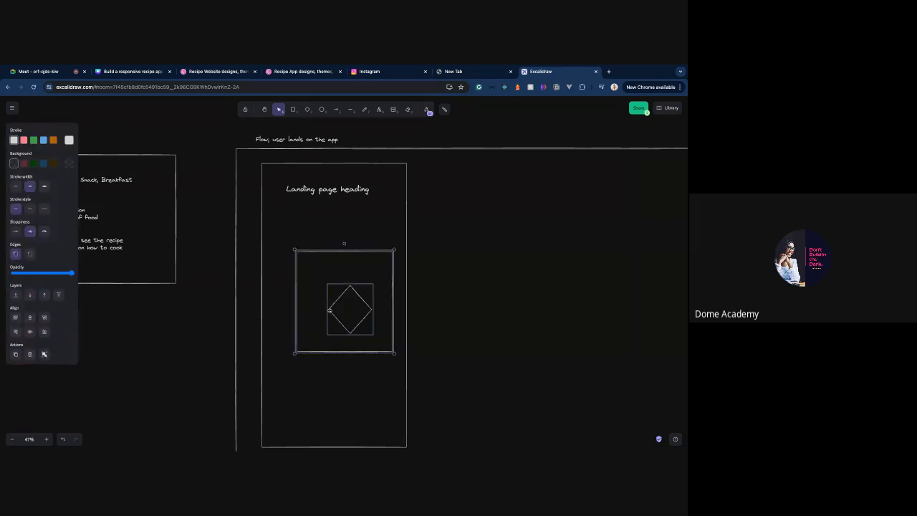
right_click(329, 310)
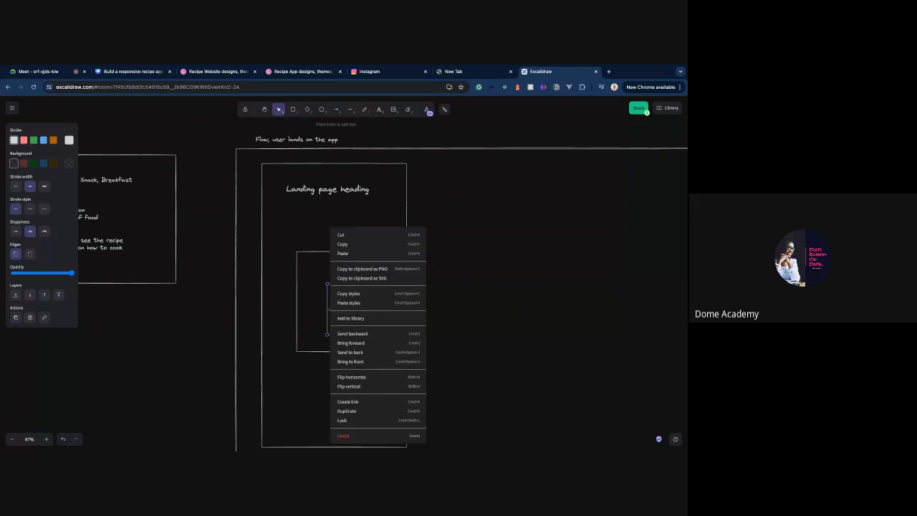
click(296, 312)
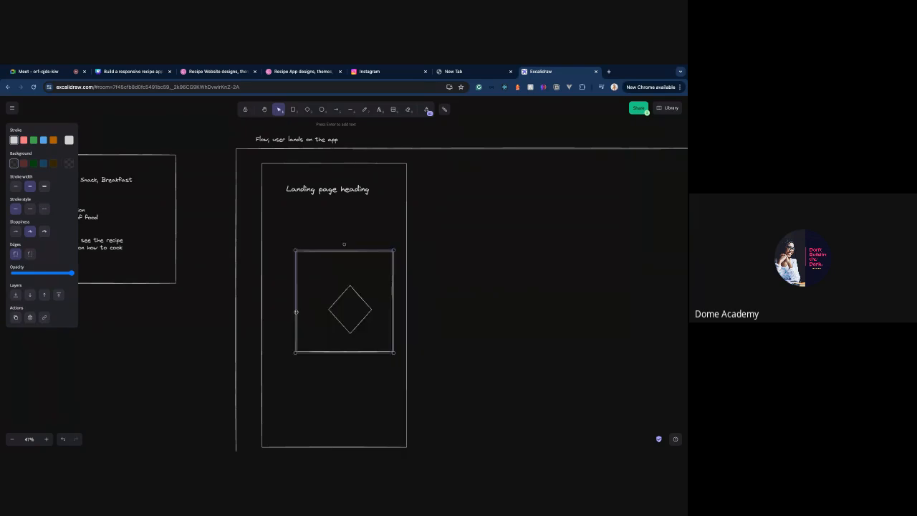
shift+click(330, 312)
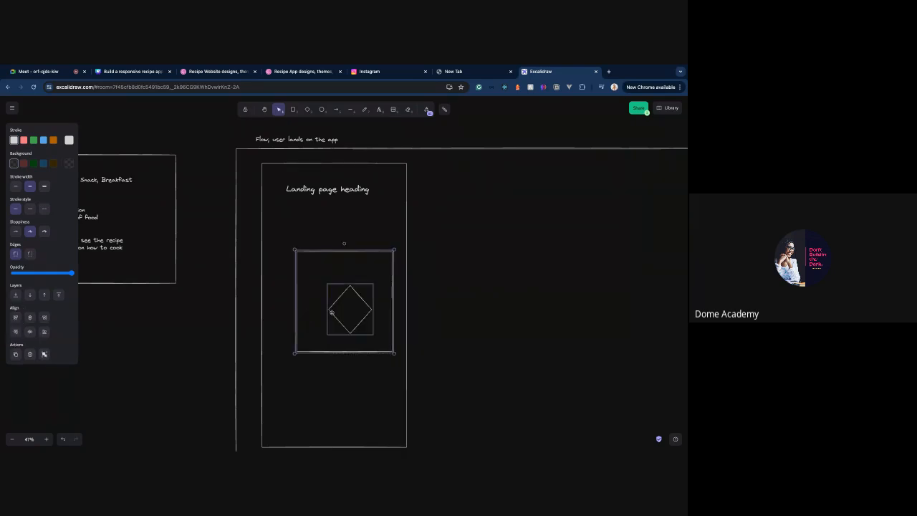
drag(350, 315, 338, 316)
click(465, 316)
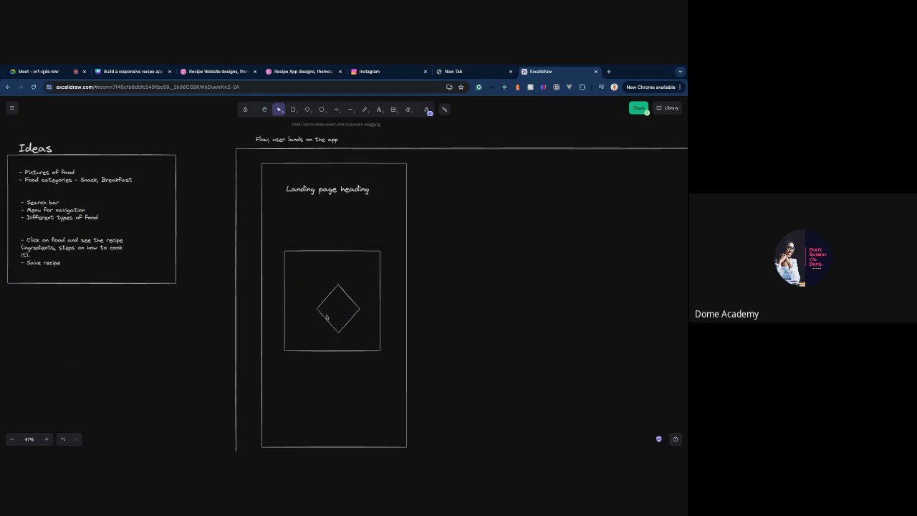
- Move the inner rectangle and diamond slightly down in the phone screen, and enlarge the landing page heading a little
click(326, 318)
mouse_move(335, 320)
mouse_down()
mouse_move(322, 327)
mouse_move(335, 331)
mouse_up()
click(354, 195)
mouse_move(366, 193)
mouse_down()
mouse_move(413, 203)
mouse_move(370, 195)
mouse_move(378, 194)
mouse_up()
click(418, 221)
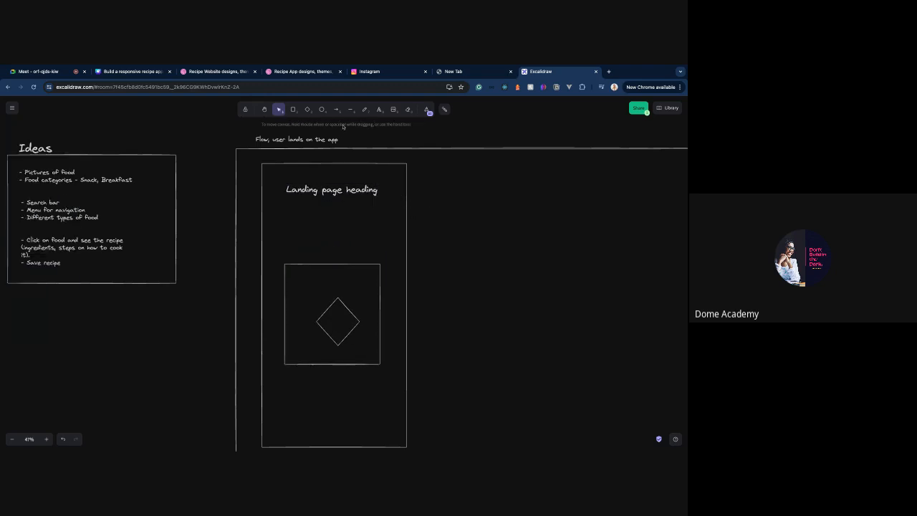
- Place three short, evenly stacked horizontal lines below the landing page heading as placeholder text
click(351, 109)
drag(305, 218, 356, 218)
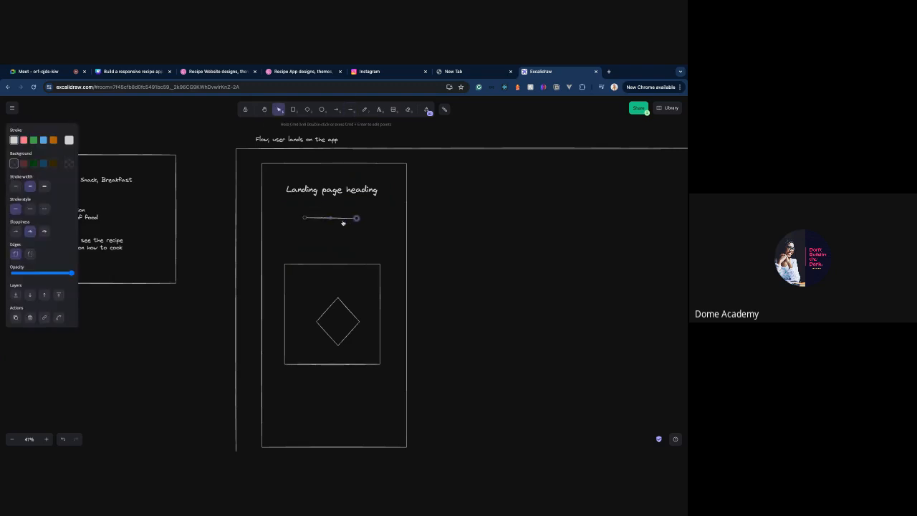
key(super+v)
mouse_move(332, 220)
mouse_down()
mouse_move(332, 207)
mouse_move(330, 223)
mouse_up()
key(Escape)
- Draw a narrow button rectangle between the placeholder lines and the diamond box, and label it "Call to action"
click(292, 109)
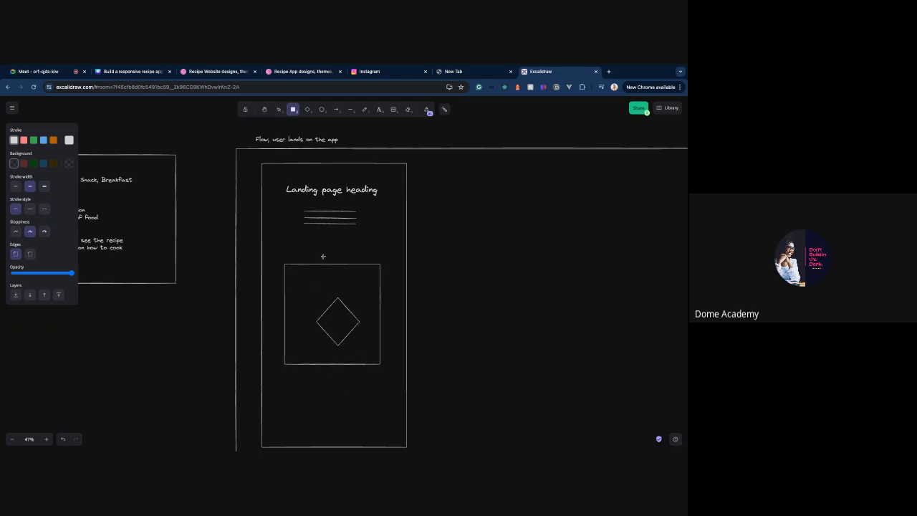
drag(302, 237, 371, 252)
click(379, 108)
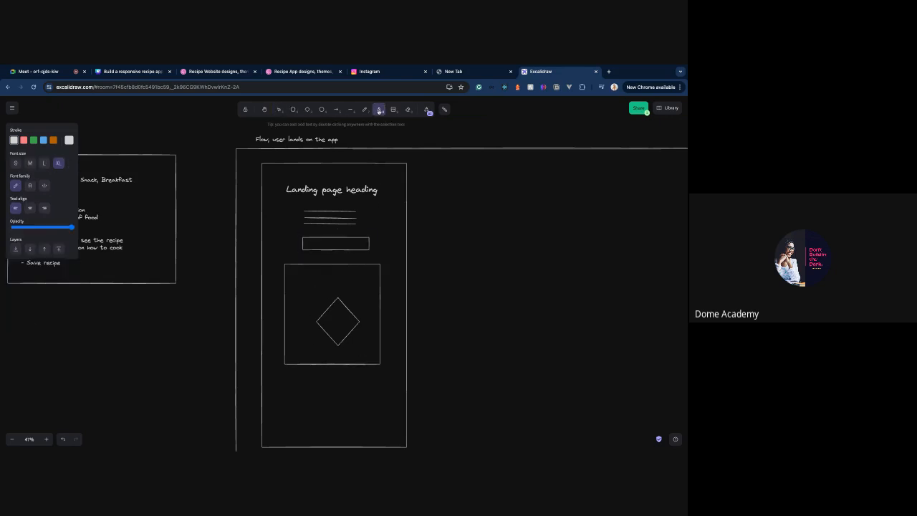
click(326, 242)
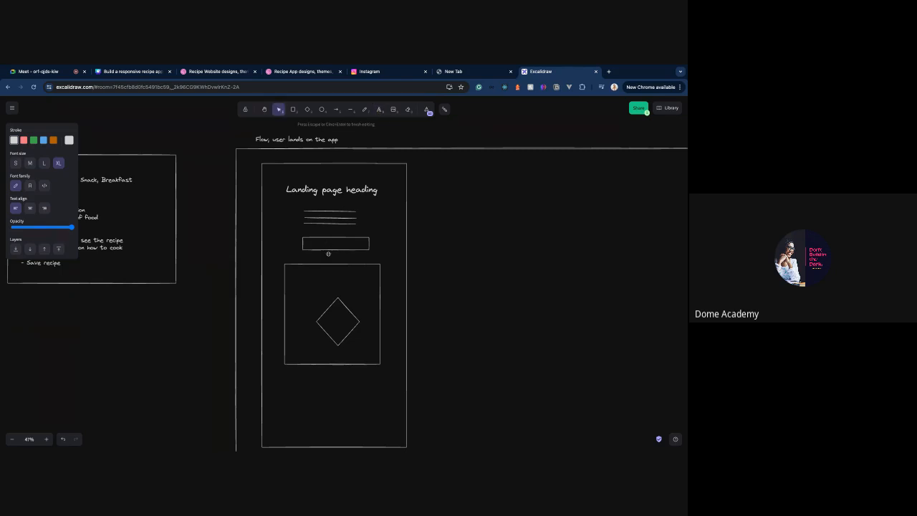
key(BackSpace)
click(490, 278)
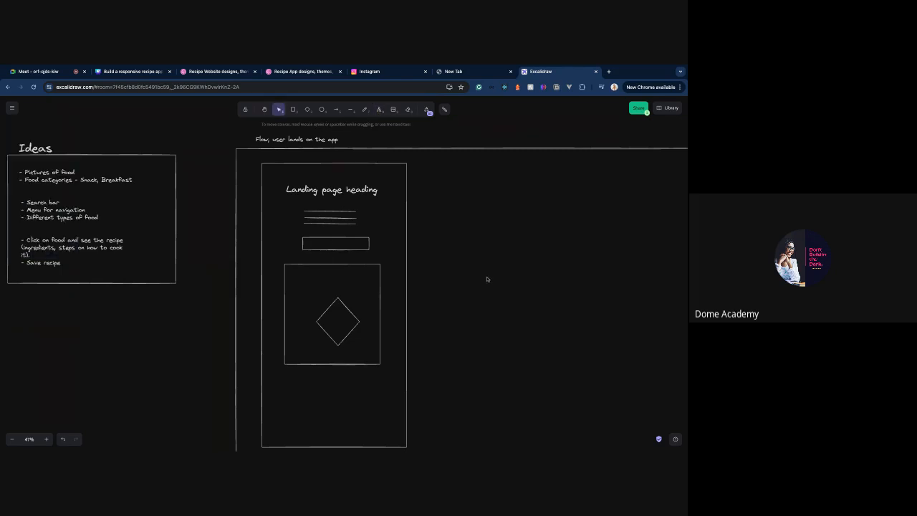
click(339, 249)
double_click(339, 249)
text(Call to action)
- Set the landing page heading's font size to XL, scale it up further and centre it across the phone screen
click(341, 190)
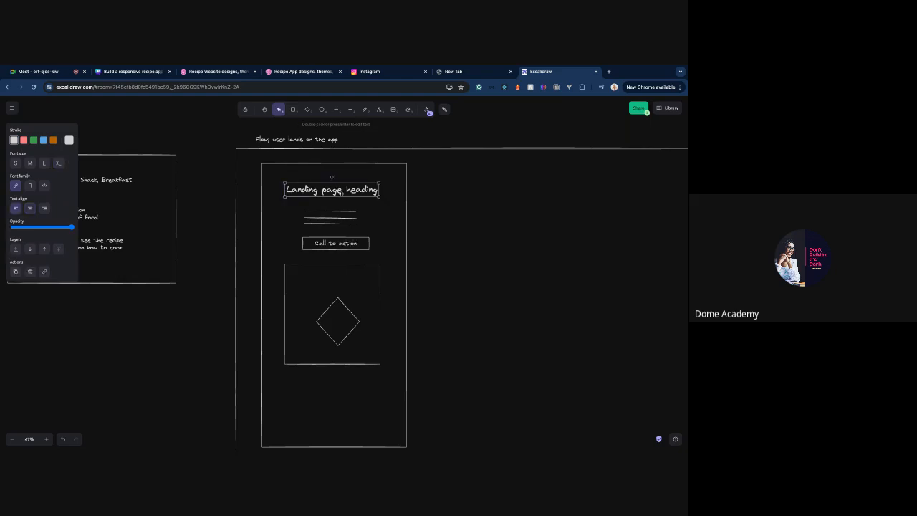
click(58, 163)
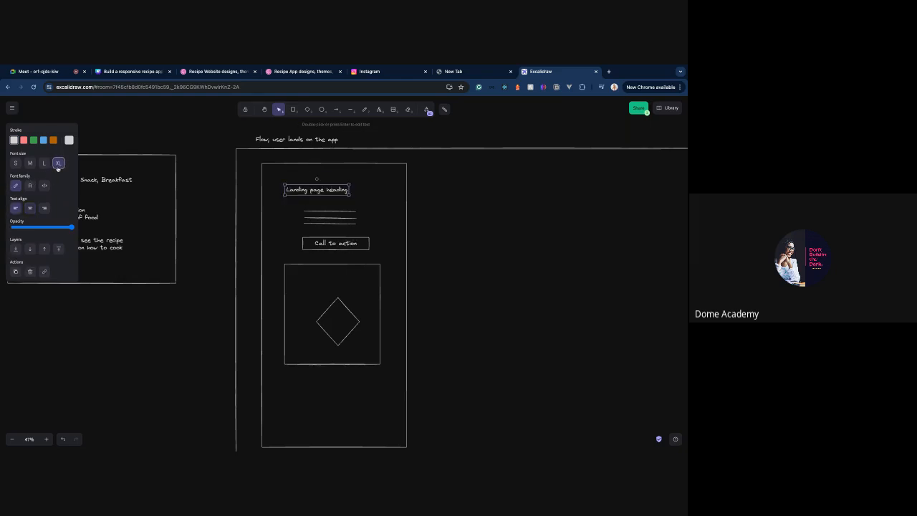
drag(349, 184, 349, 186)
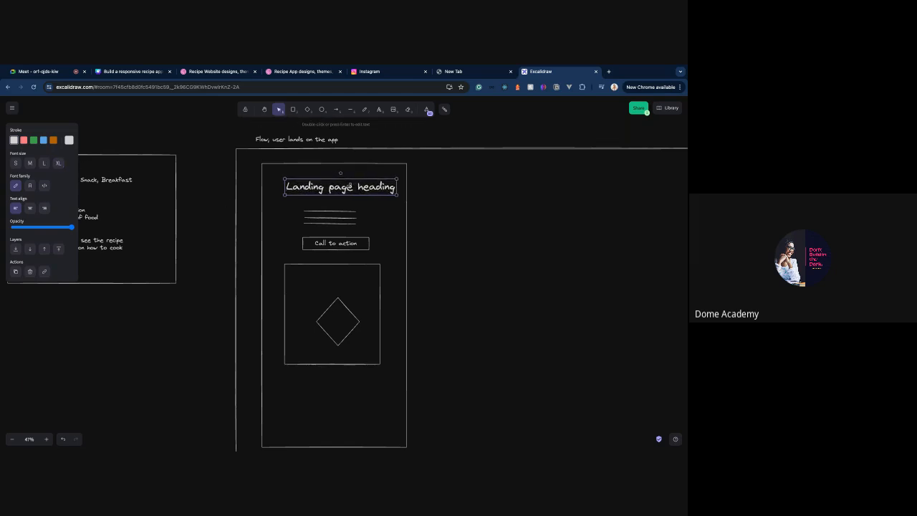
click(281, 197)
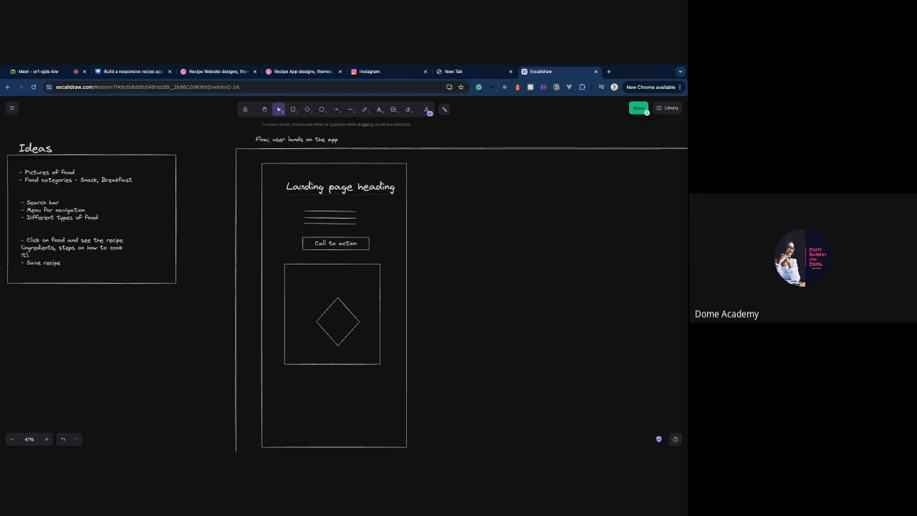
click(297, 189)
drag(285, 194, 327, 192)
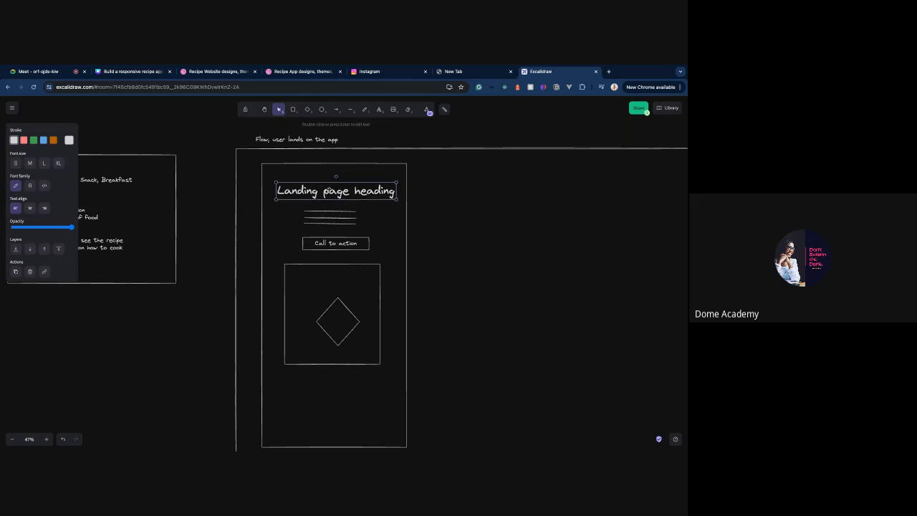
- Draw a wide desktop-screen rectangle beside the phone screen, with a tall rectangle containing a diamond near its right edge
scroll(393, 339, right, 5)
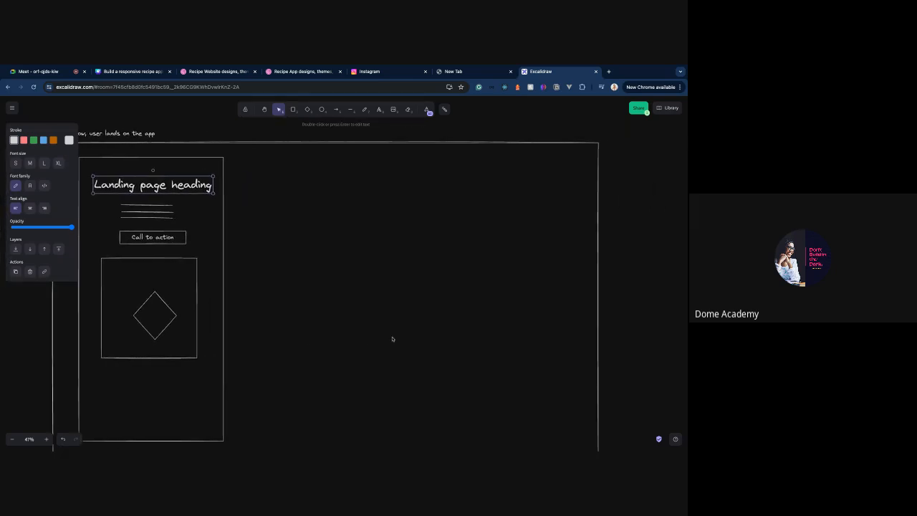
click(293, 110)
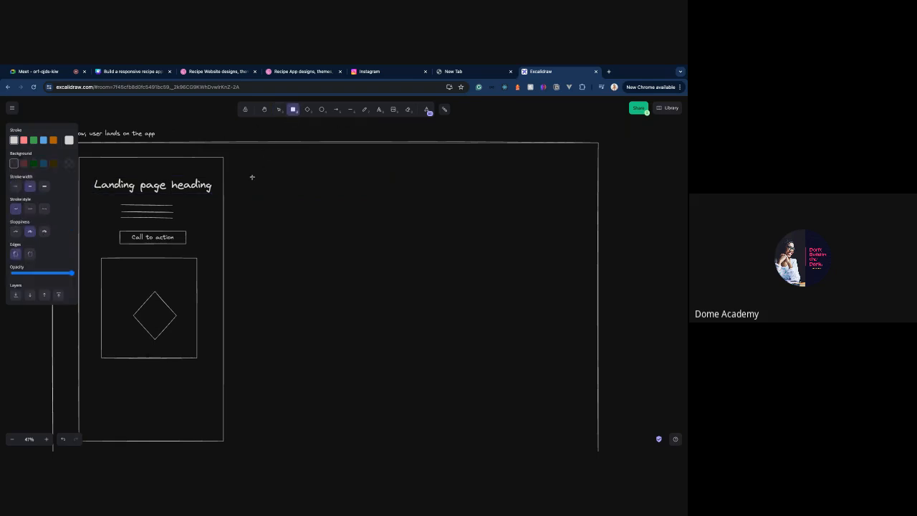
drag(242, 165, 579, 415)
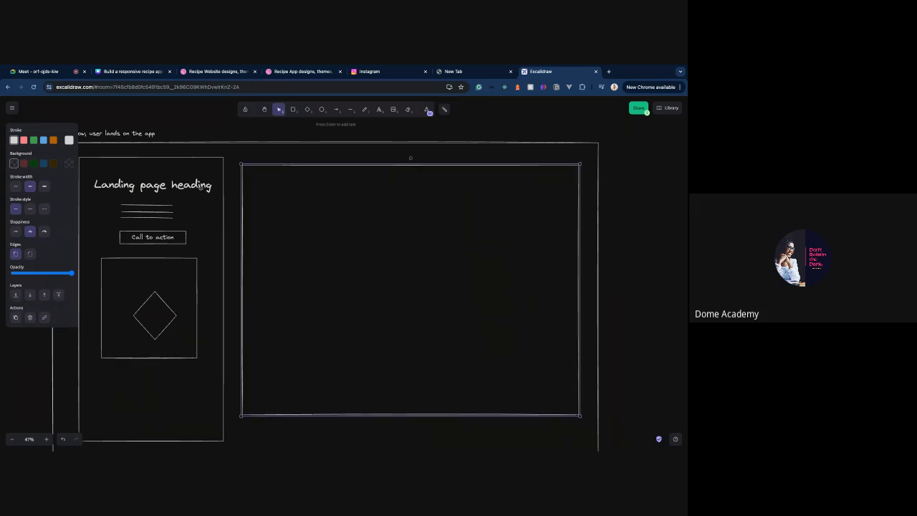
click(295, 109)
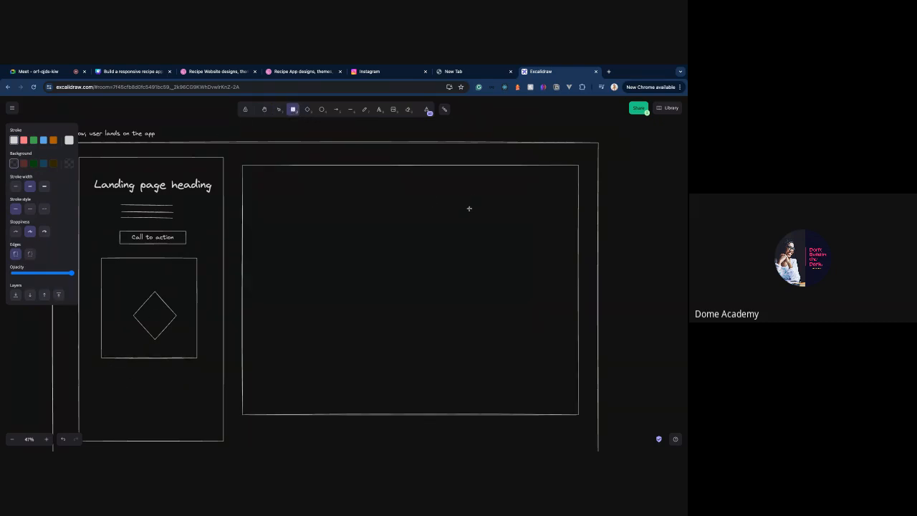
drag(466, 213, 568, 343)
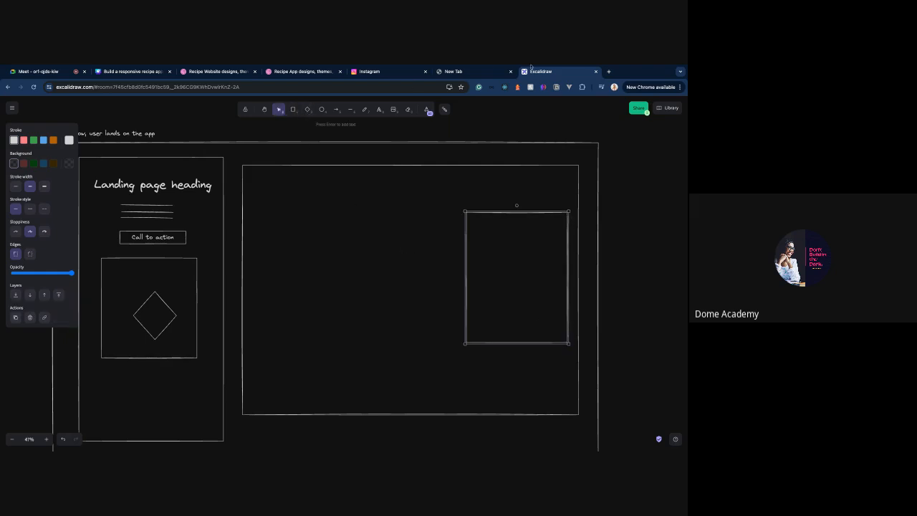
click(307, 109)
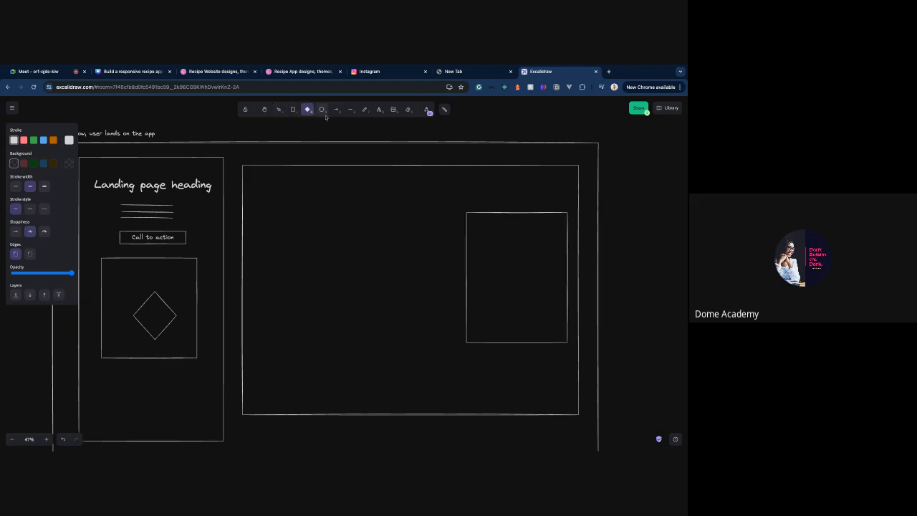
drag(496, 249, 550, 312)
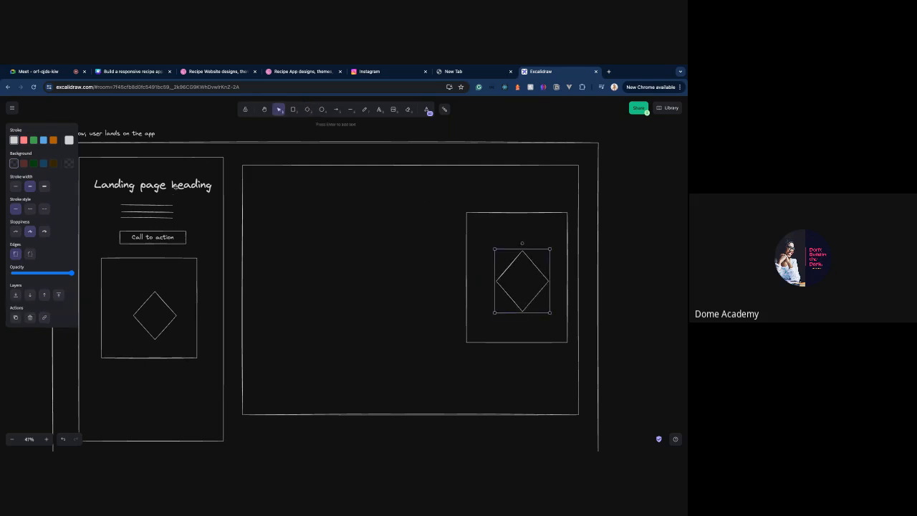
- Duplicate the landing page heading into the left half of the desktop-screen rectangle and enlarge the copy
click(178, 185)
key(ctrl+d)
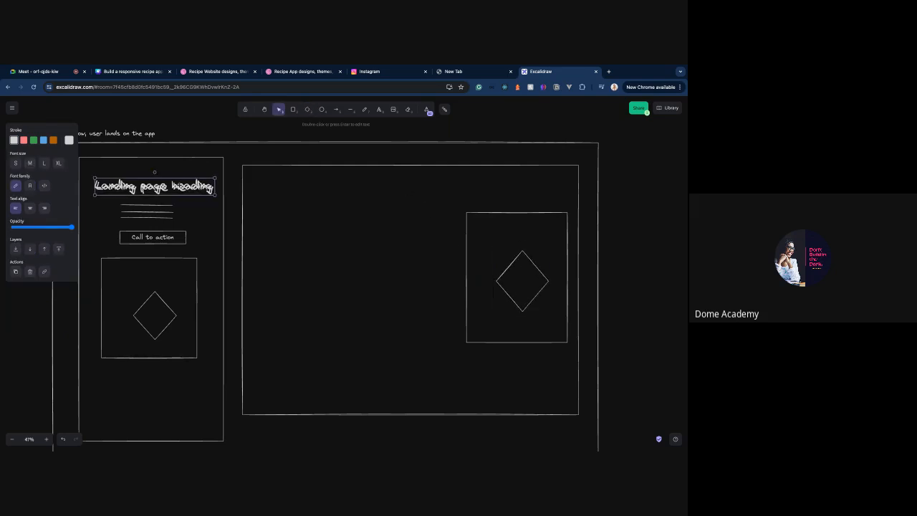
drag(154, 186, 390, 225)
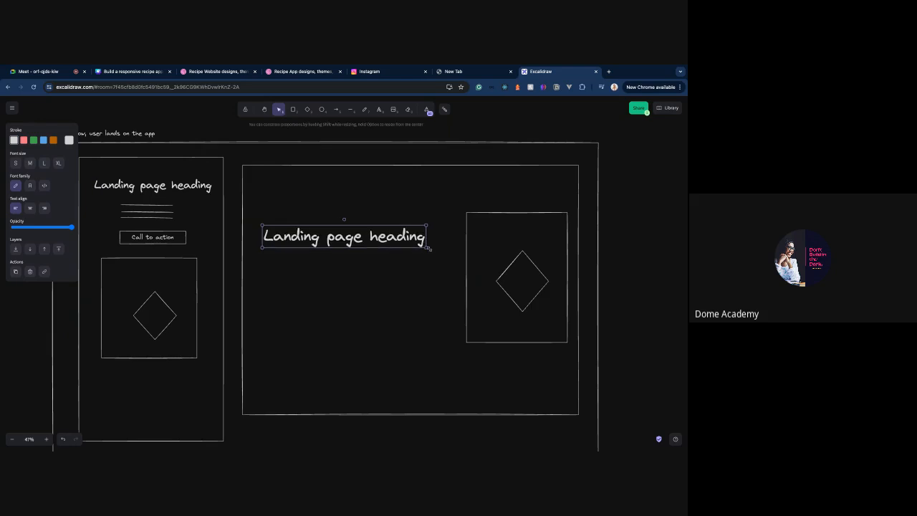
- Duplicate the phone screen's three placeholder lines under the desktop heading and stretch the copies to nearly the heading's width
click(138, 205)
shift+click(144, 212)
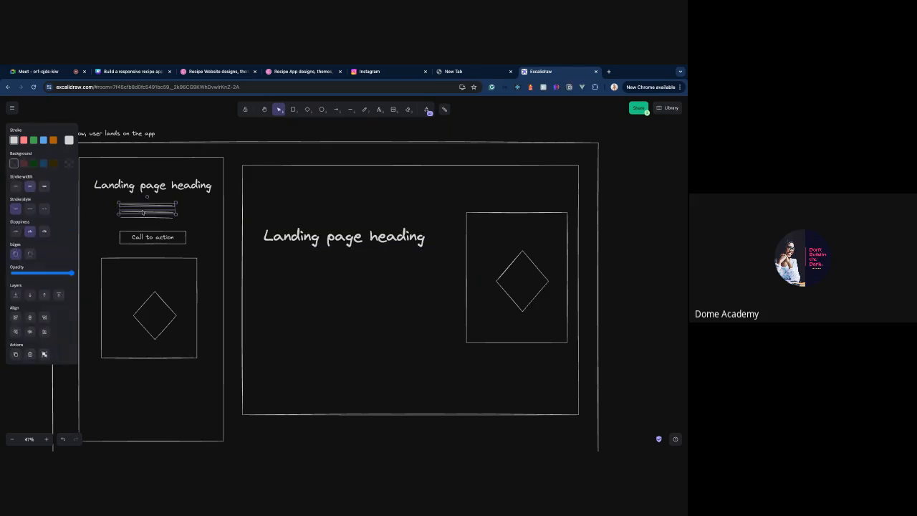
shift+click(149, 218)
drag(150, 219, 150, 253)
key(super+z)
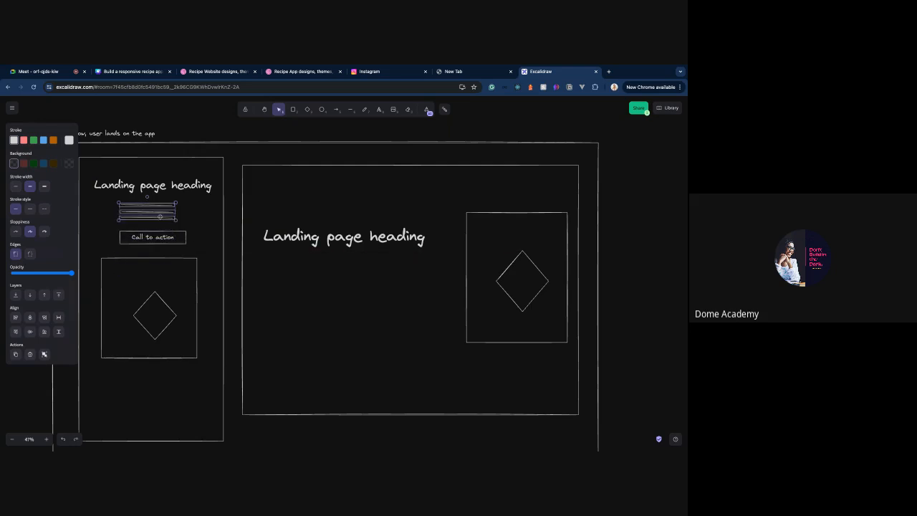
drag(168, 216, 420, 281)
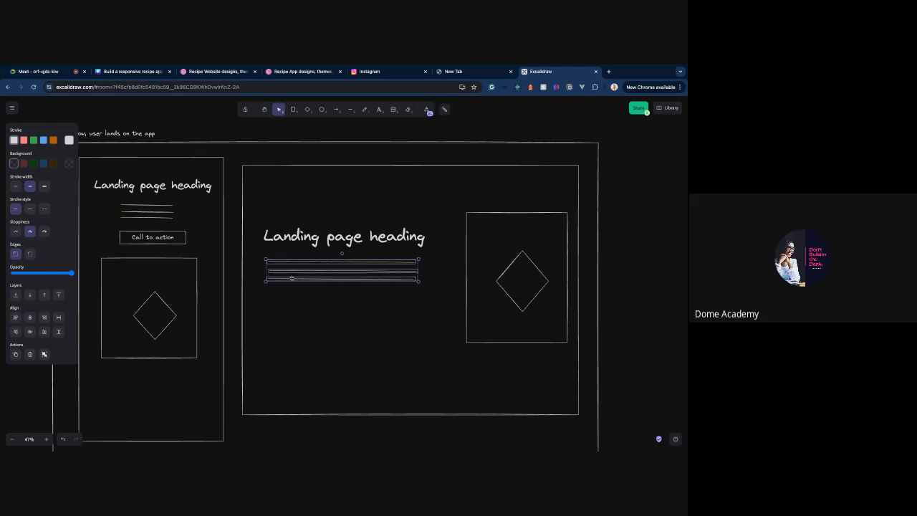
- Duplicate the "Call to action" button and place the copy below the placeholder lines in the desktop screen
click(165, 238)
key(super+d)
drag(165, 238, 314, 305)
scroll(602, 233, up, 1)
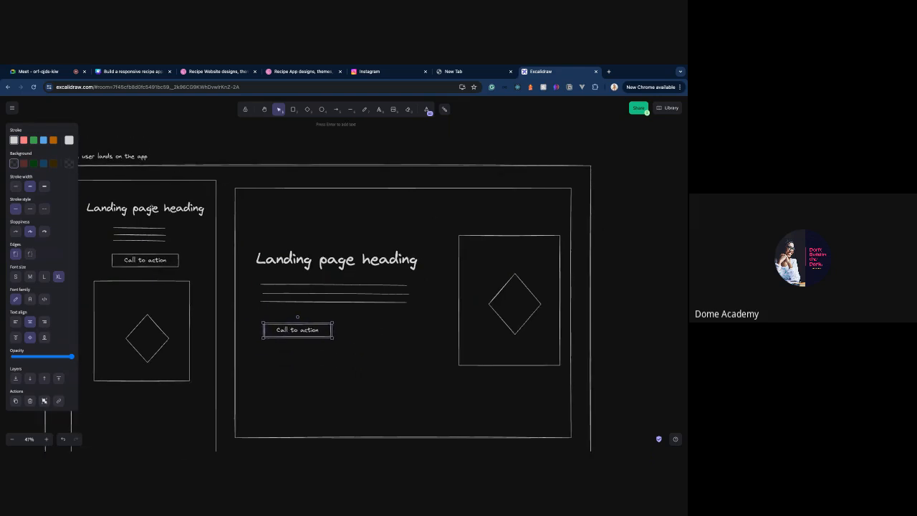
- Add the text "Logo" near the desktop screen's upper edge and put a copy above the phone screen's heading
click(377, 112)
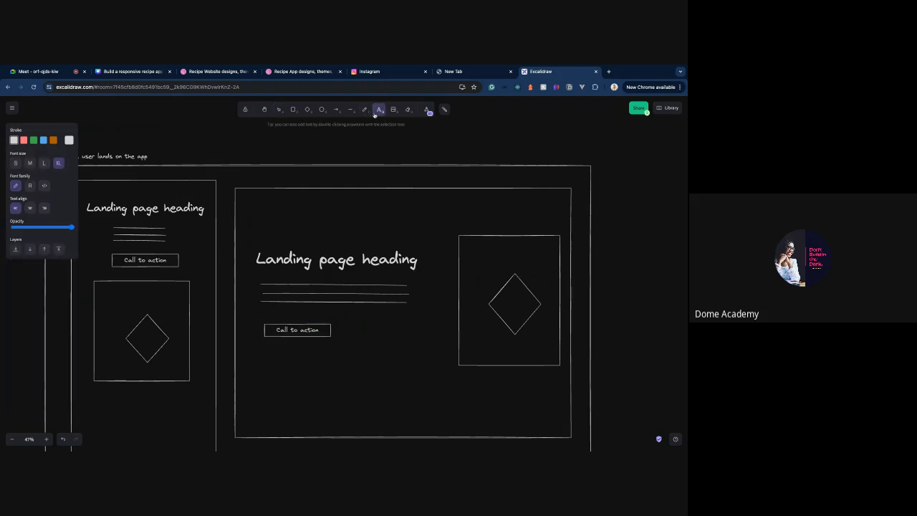
click(395, 198)
text(Logo)
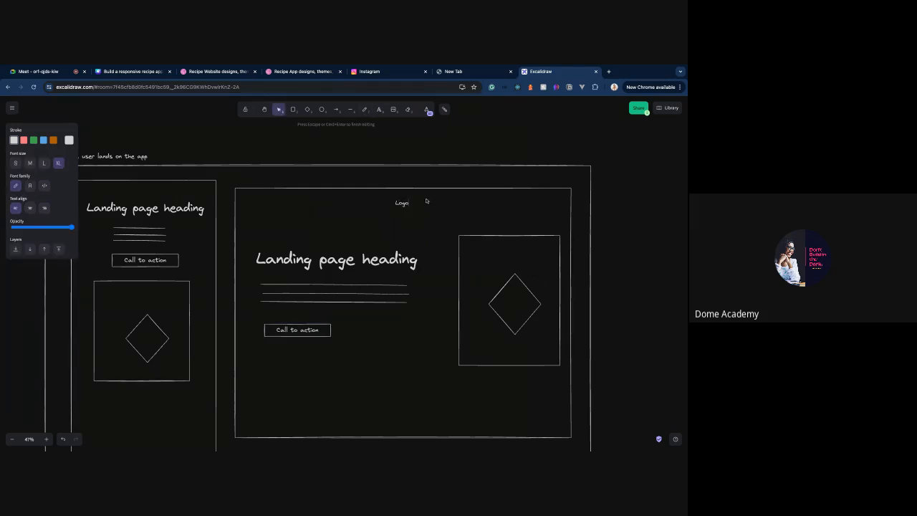
key(Escape)
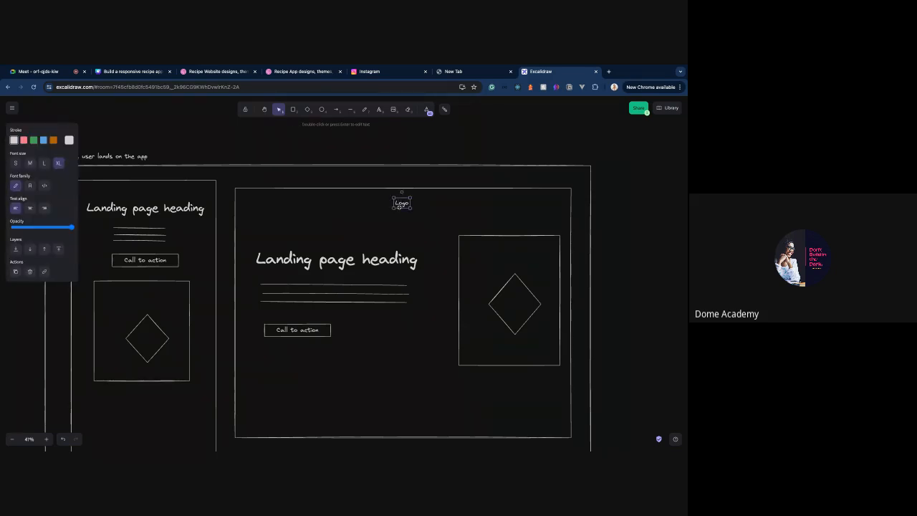
drag(401, 206, 133, 194)
drag(136, 193, 136, 189)
- Move the phone screen's heading, placeholder lines, button and diamond box together slightly down and left, clear of the logo
drag(82, 199, 209, 272)
shift+click(188, 321)
key(shift+Left)
key(shift+Left)
key(Down)
key(Down)
key(Down)
key(Down)
key(Down)
key(Down)
key(Down)
key(Down)
key(Down)
key(Down)
key(Down)
key(Down)
key(Down)
key(Down)
key(Down)
key(Down)
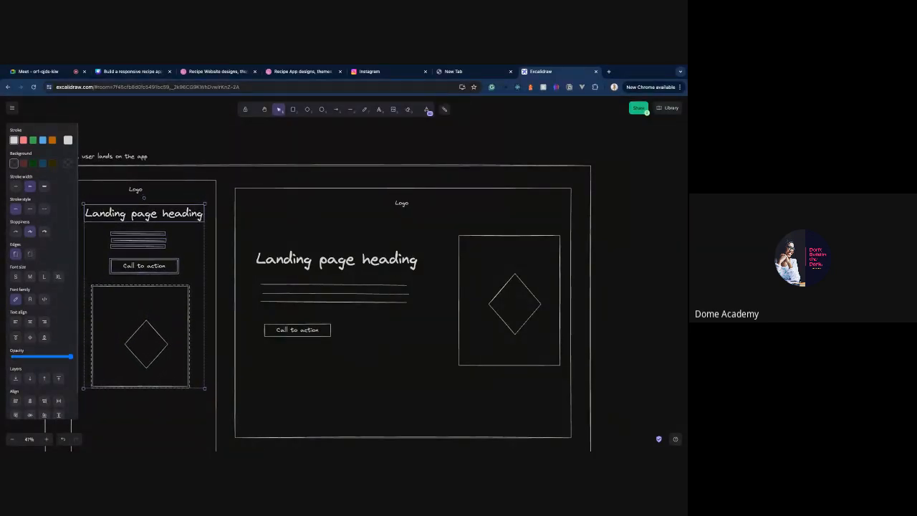
click(375, 172)
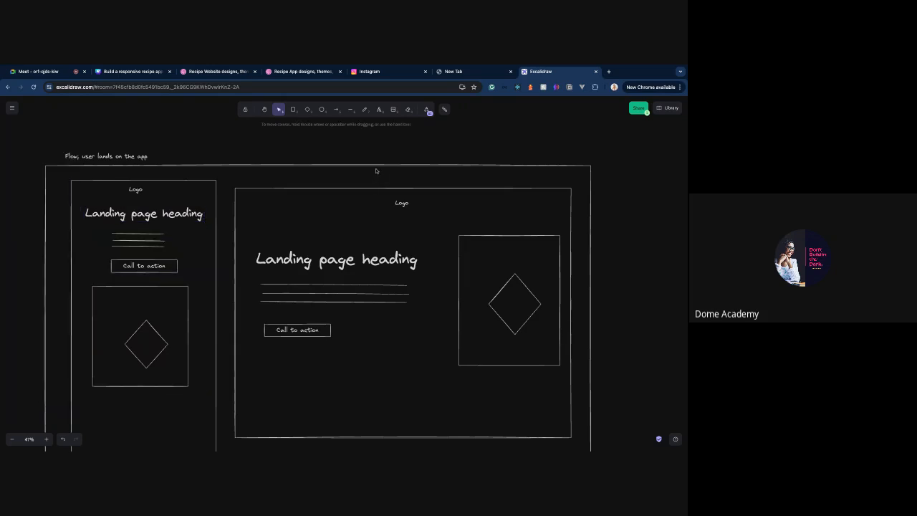
- Relabel the desktop screen's button "View recipes" and move its logo into that screen's upper-left corner
scroll(376, 171, down, 5)
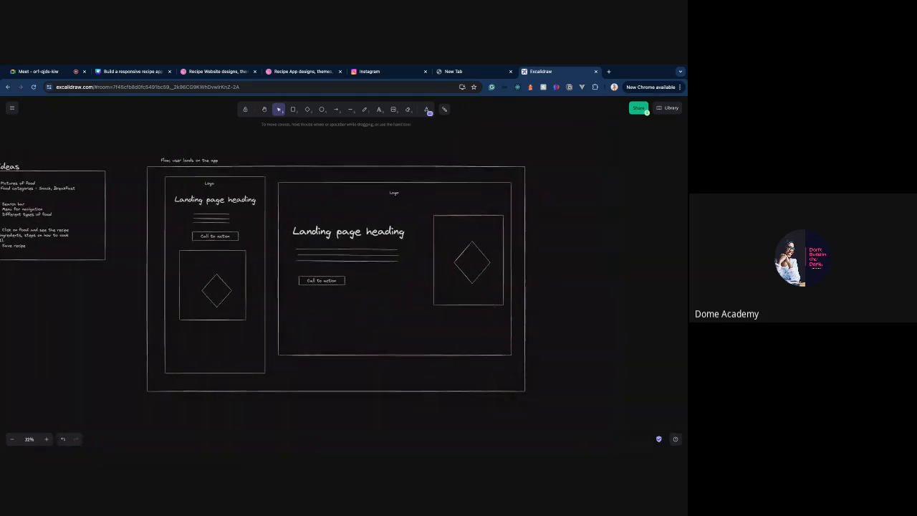
click(326, 280)
double_click(330, 280)
key(BackSpace)
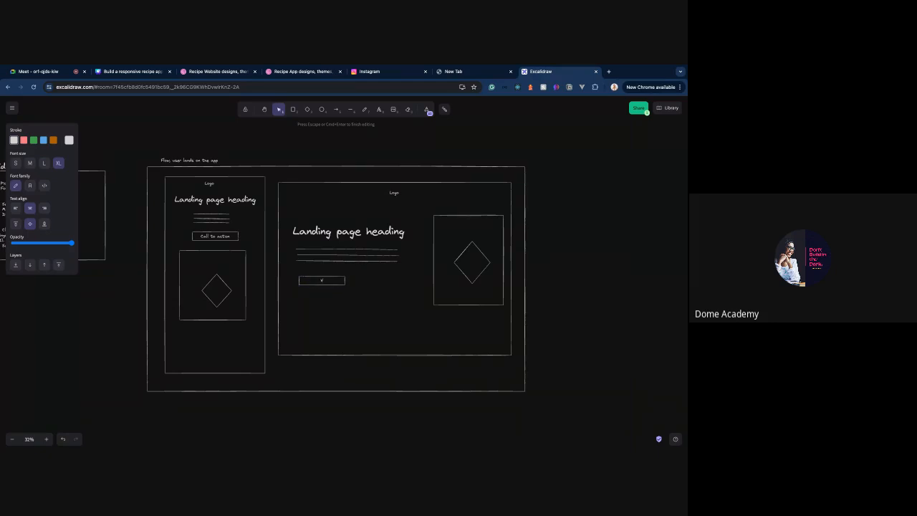
text(View recipes)
click(209, 185)
drag(394, 193, 298, 193)
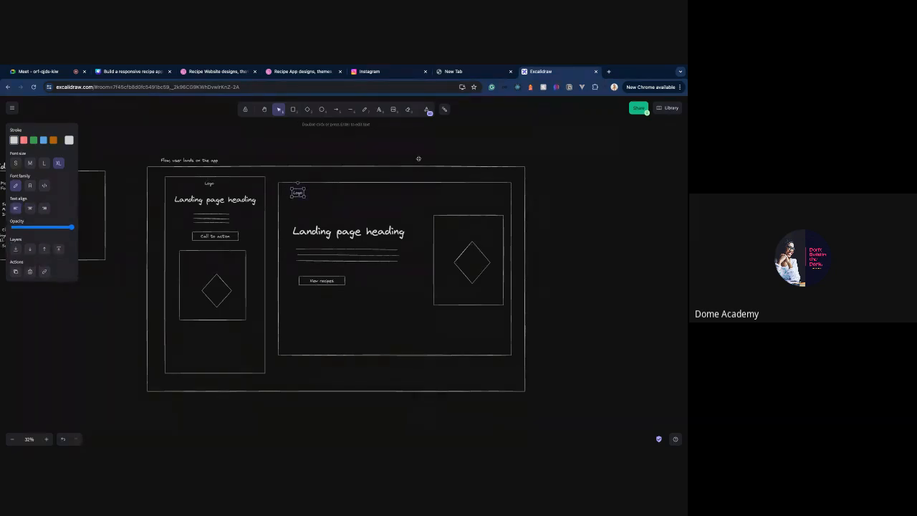
- Examine the navigation bar of the Foodics website design among the reference images on the board
scroll(332, 270, down, 6)
scroll(332, 270, down, 2)
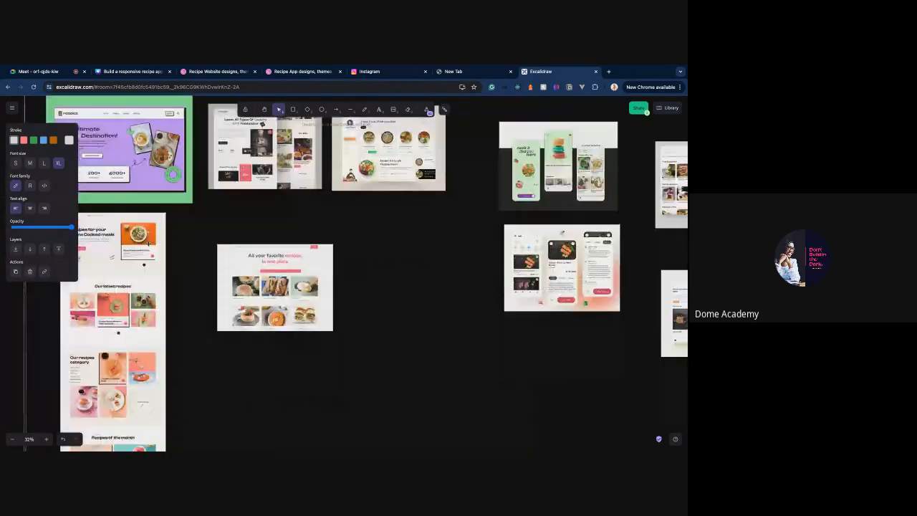
scroll(175, 273, left, 2)
scroll(221, 208, up, 5)
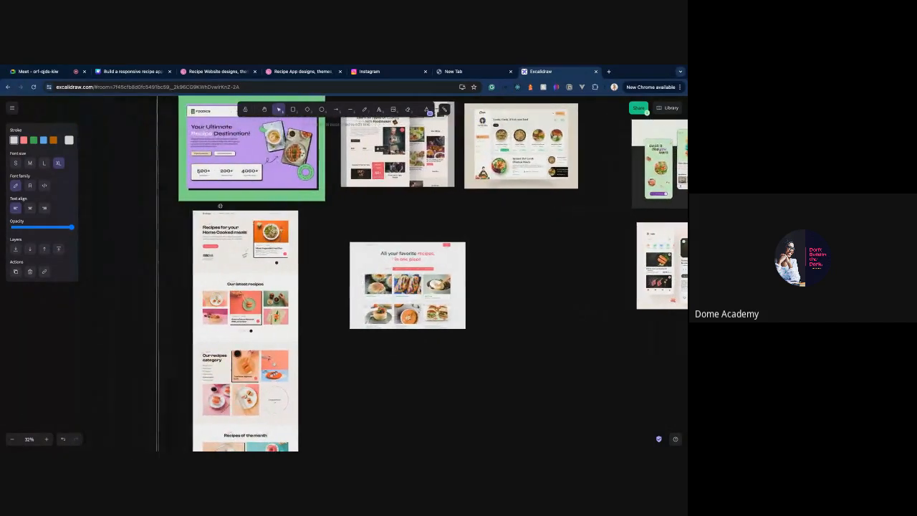
scroll(221, 209, up, 2)
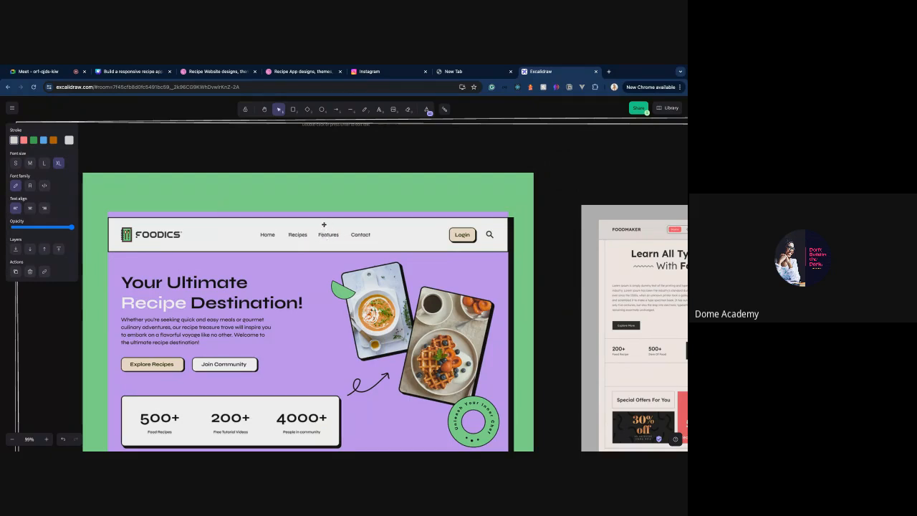
scroll(351, 235, down, 1)
scroll(351, 234, right, 2)
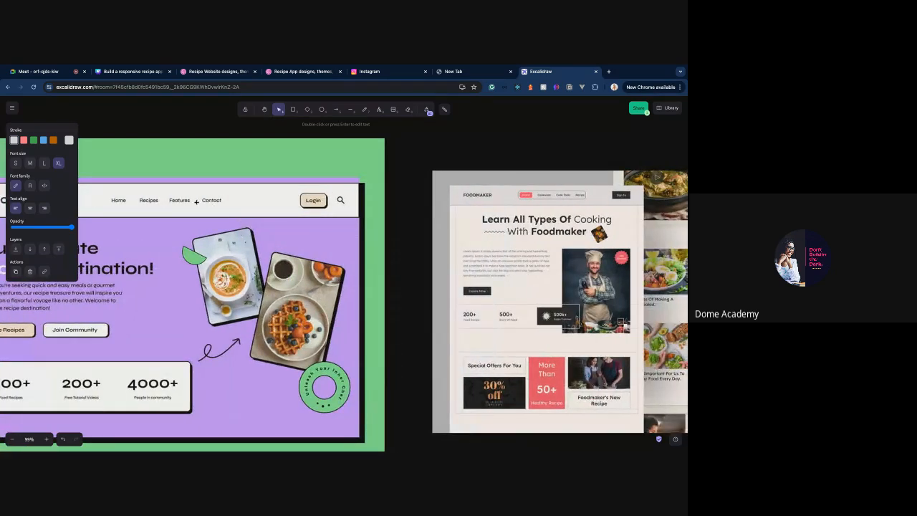
scroll(205, 226, left, 3)
scroll(204, 227, down, 1)
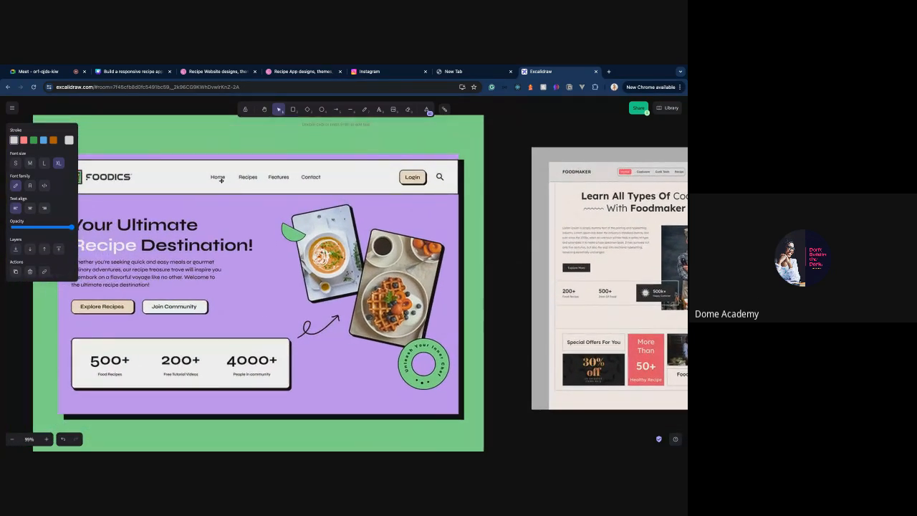
- Examine the Recipist reference design below it, from its navigation bar down to the recipes category section
scroll(249, 301, down, 5)
scroll(252, 206, up, 1)
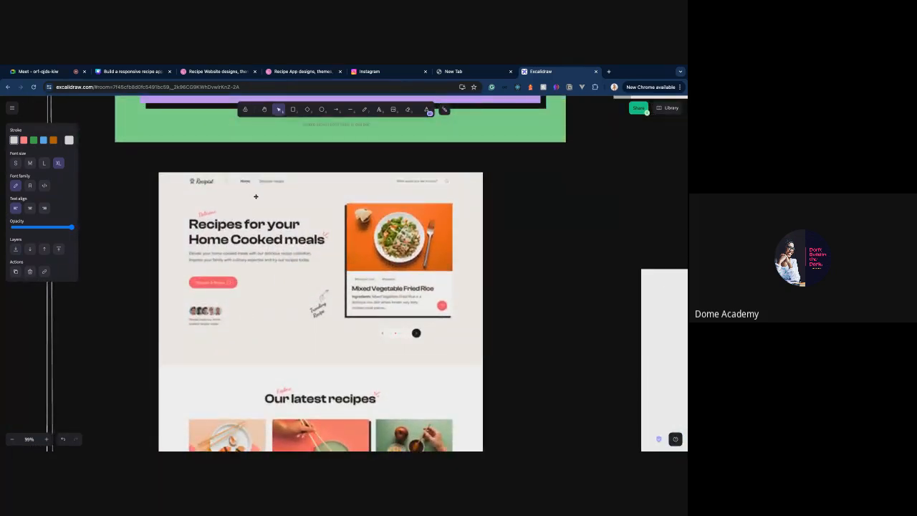
scroll(256, 196, down, 1)
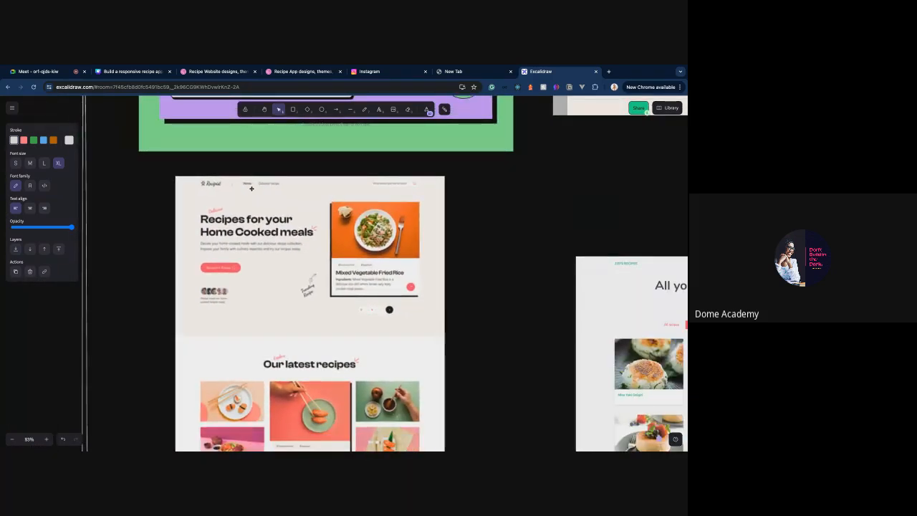
scroll(252, 188, up, 5)
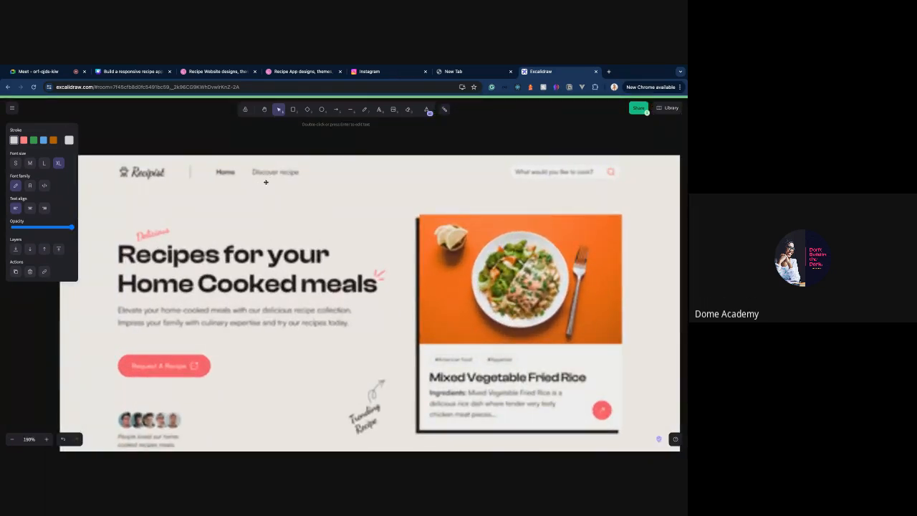
right_click(296, 174)
click(249, 222)
scroll(250, 222, down, 15)
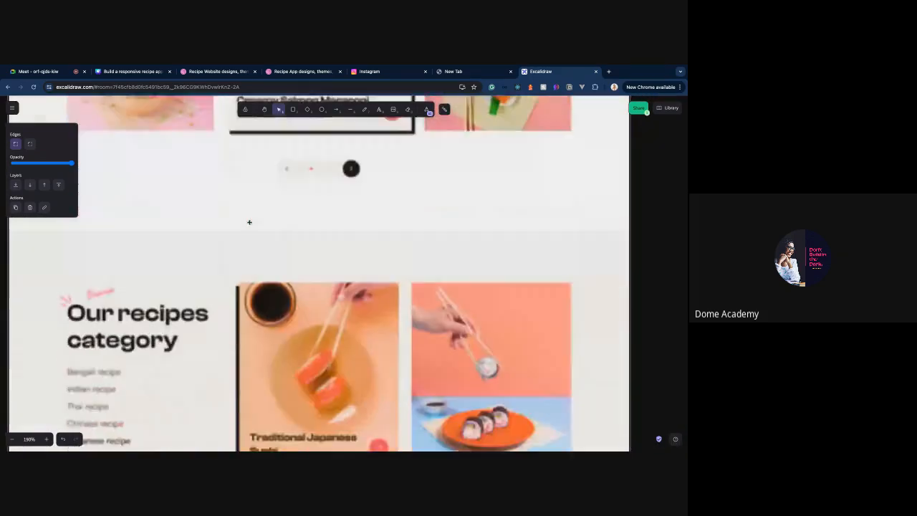
right_click(250, 222)
click(449, 217)
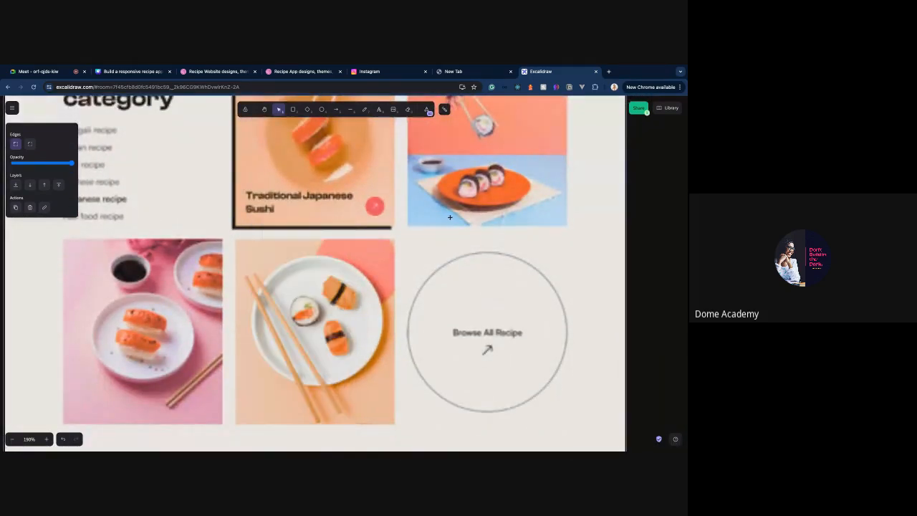
scroll(448, 217, up, 4)
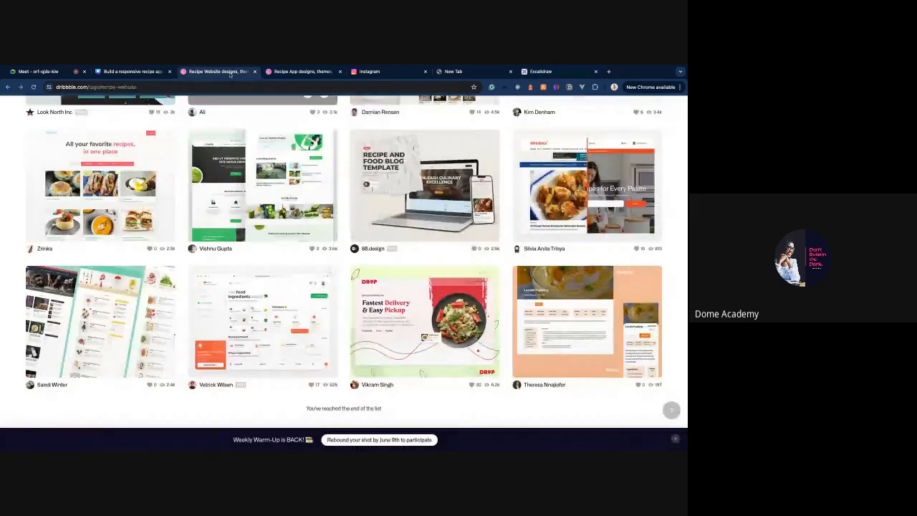
- Switch to the Dribbble recipe website gallery and look for the Recipist landing page design
click(229, 71)
scroll(439, 212, up, 20)
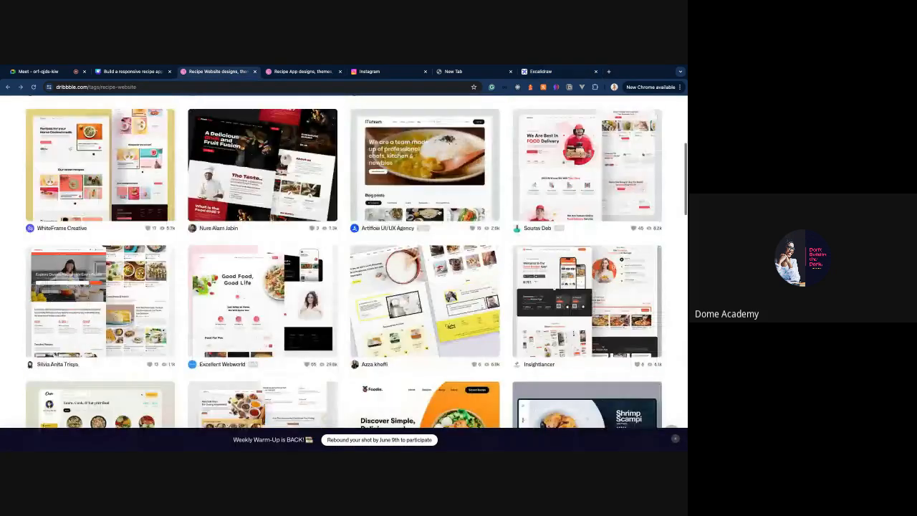
scroll(440, 213, down, 3)
scroll(439, 212, down, 2)
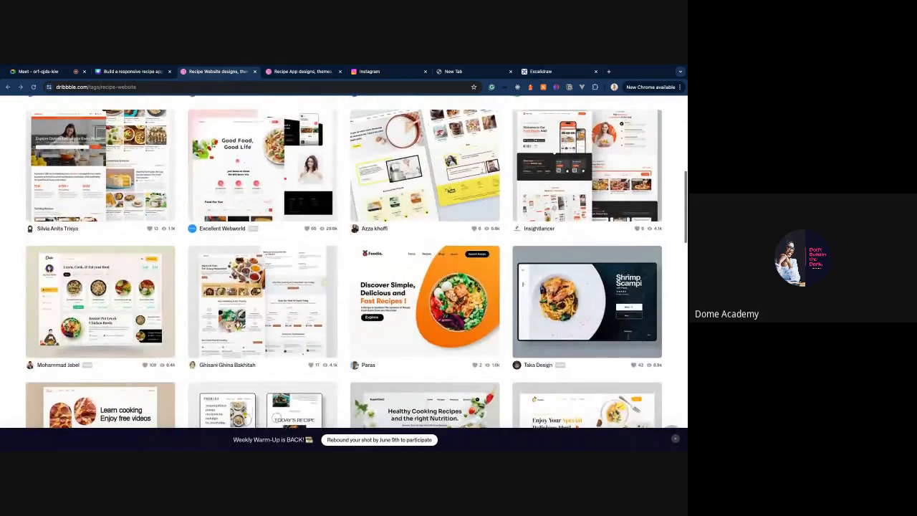
scroll(439, 213, down, 3)
scroll(439, 213, down, 2)
scroll(439, 213, up, 15)
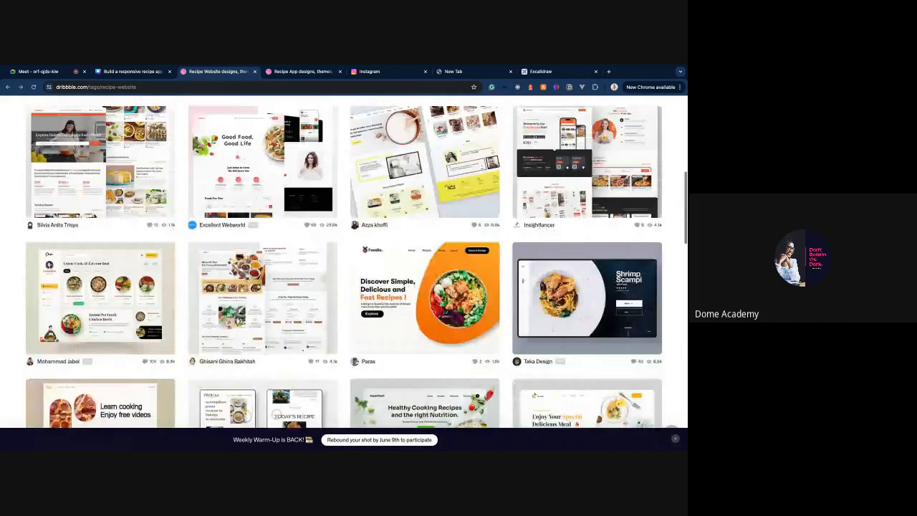
scroll(106, 237, up, 2)
scroll(106, 237, down, 3)
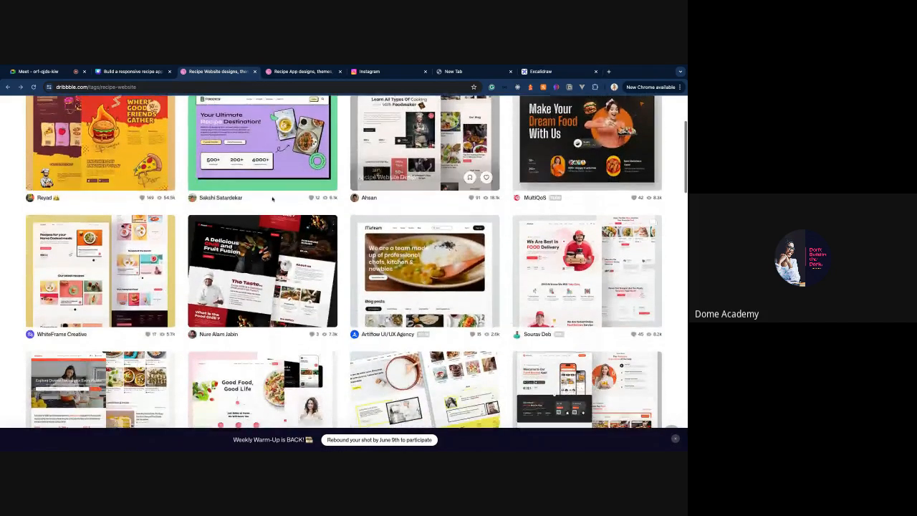
- Open the Recipist recipe listing shot and enlarge its full layout to examine the navigation links
click(106, 237)
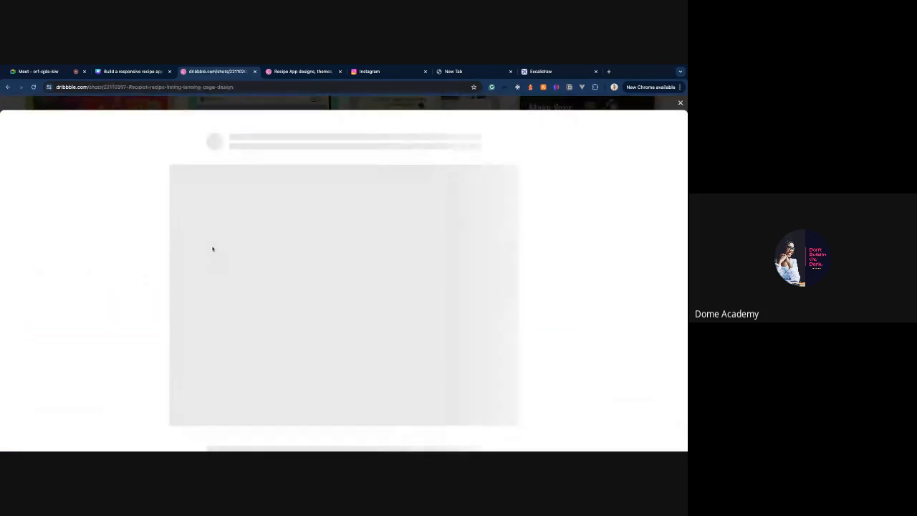
scroll(252, 268, down, 8)
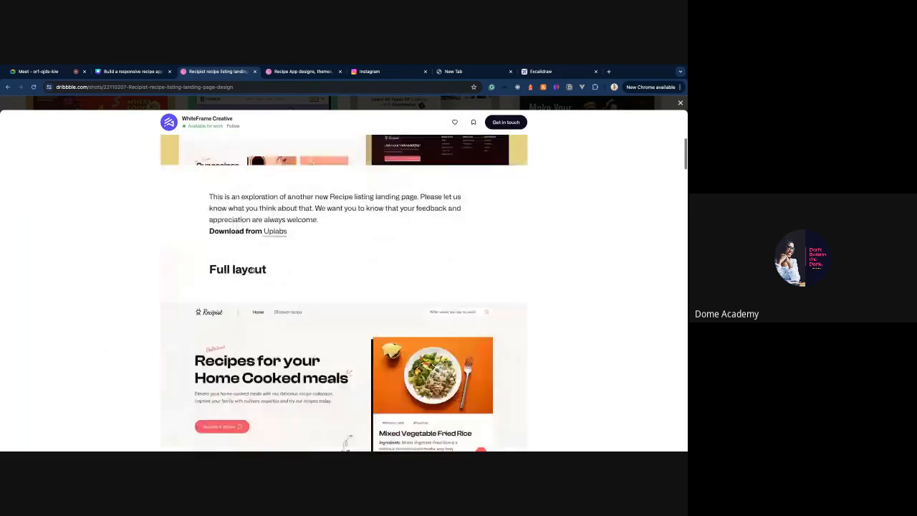
scroll(225, 264, up, 3)
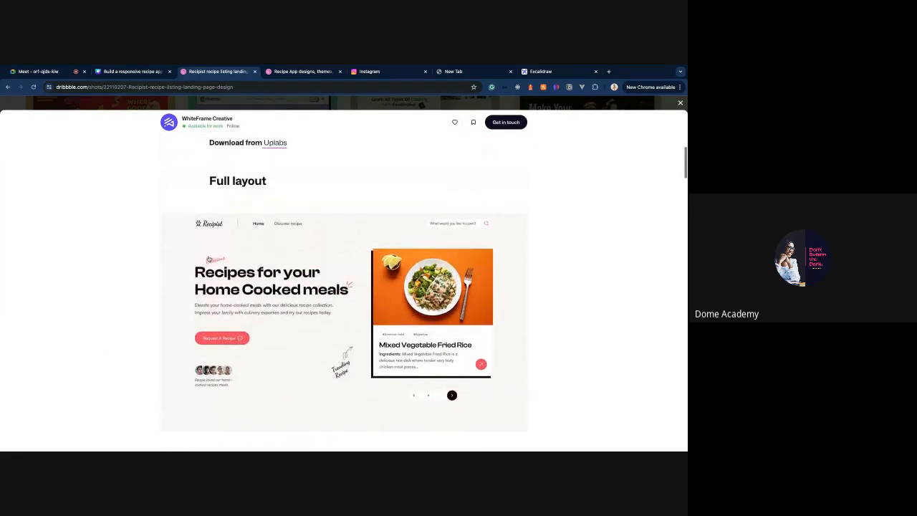
key(ctrl+plus)
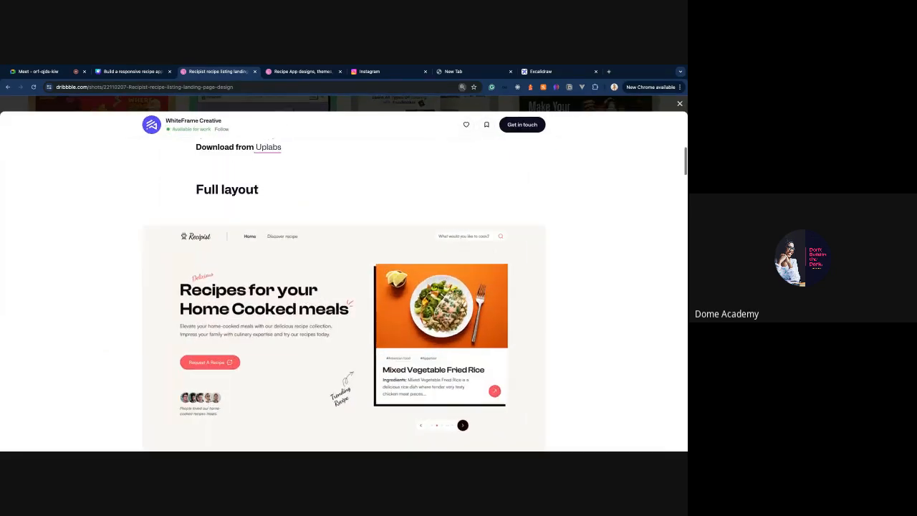
key(ctrl+plus)
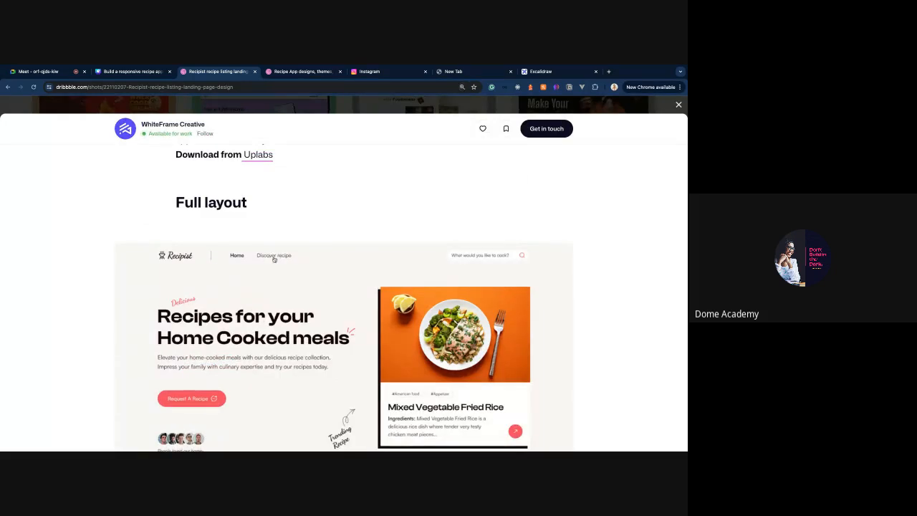
- Return to the Excalidraw board, duplicate the desktop landing page's Logo text and place the copy to its right in the same row
click(539, 72)
scroll(456, 179, down, 6)
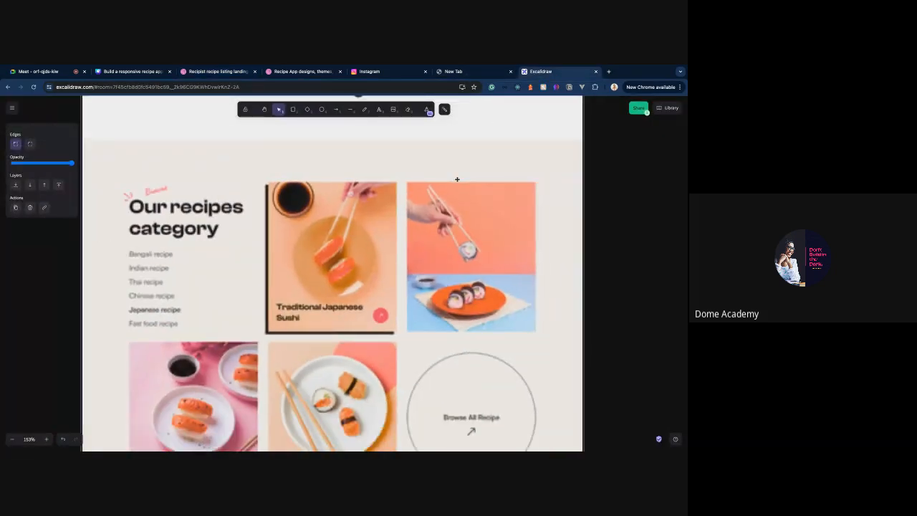
scroll(457, 179, up, 15)
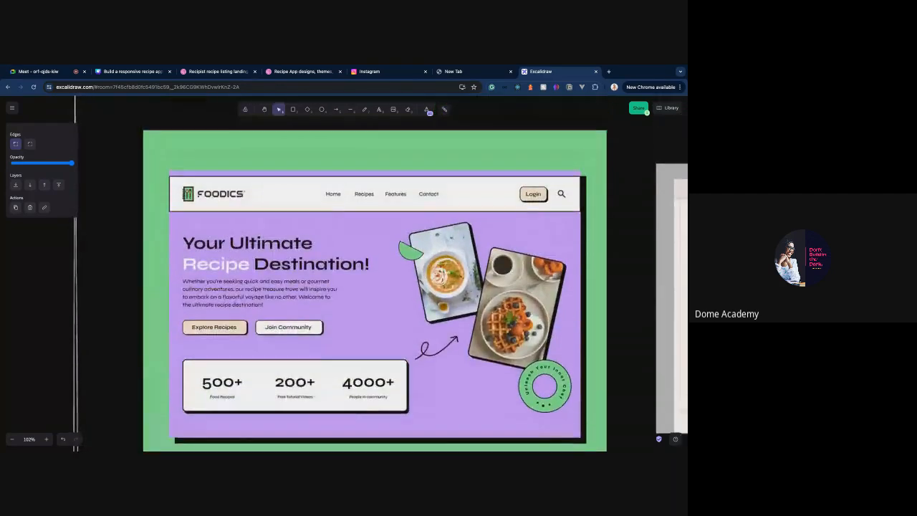
scroll(344, 272, right, 15)
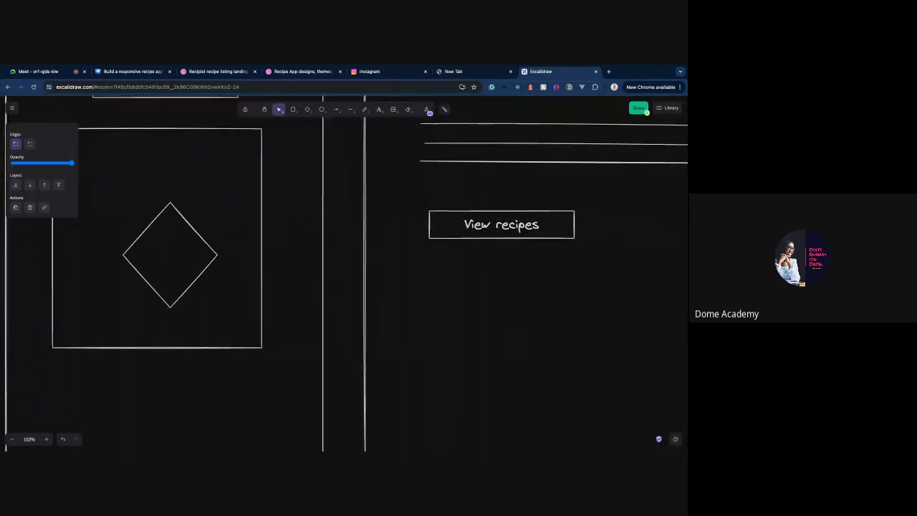
scroll(344, 272, up, 4)
scroll(344, 273, right, 3)
scroll(344, 273, left, 6)
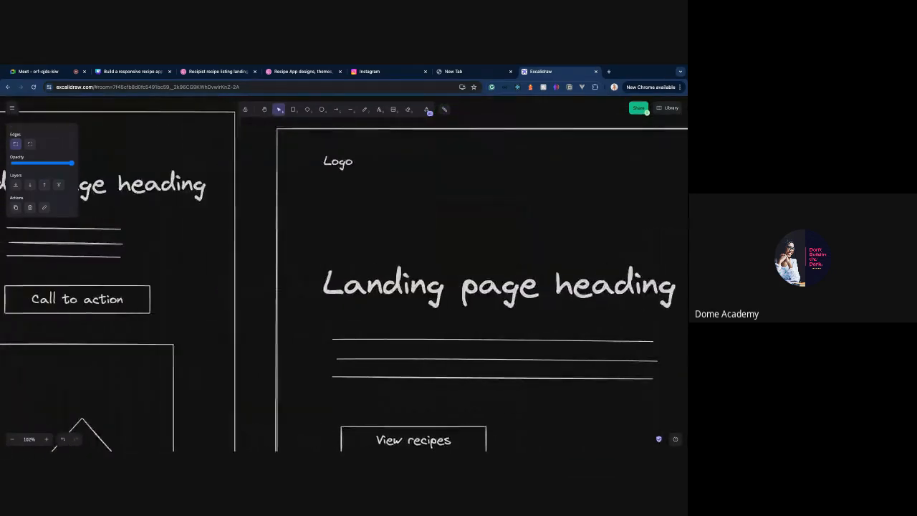
scroll(339, 167, left, 2)
click(503, 165)
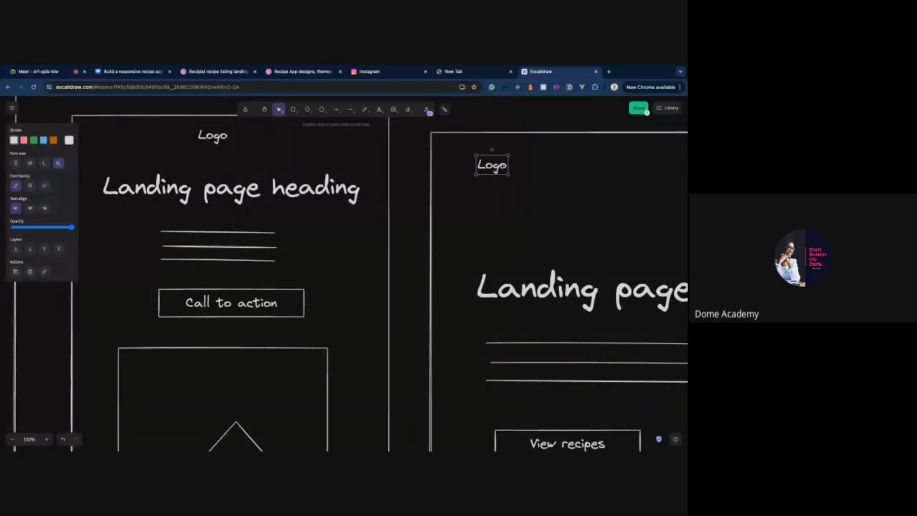
key(super+d)
click(523, 168)
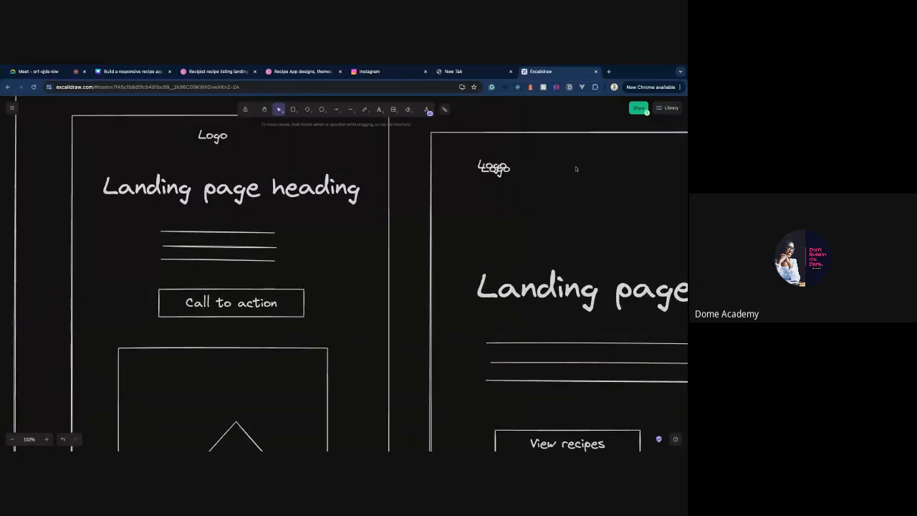
drag(494, 174, 625, 165)
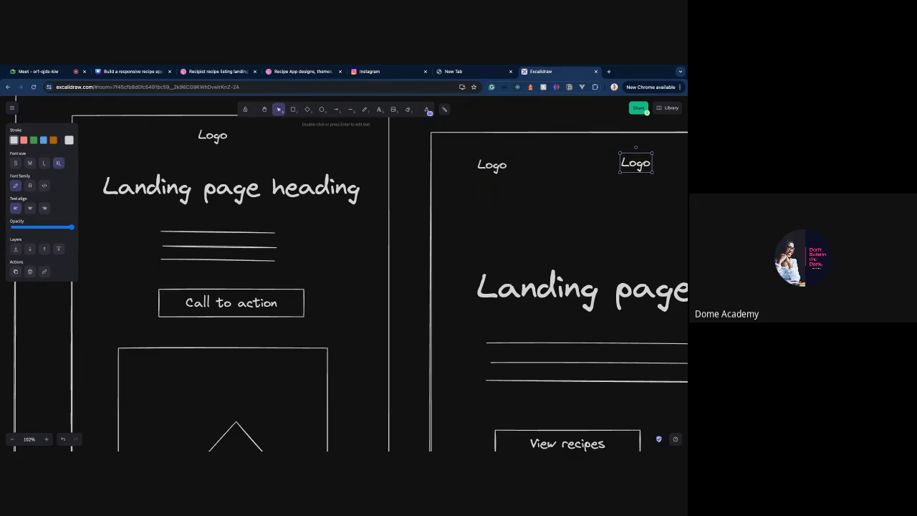
- Shift the copied text further along the desktop header and replace its wording with the navigation links "Home" and "Recipes", spaced apart
scroll(496, 170, right, 2)
scroll(418, 157, right, 4)
drag(418, 157, 478, 156)
double_click(478, 156)
text(Home)
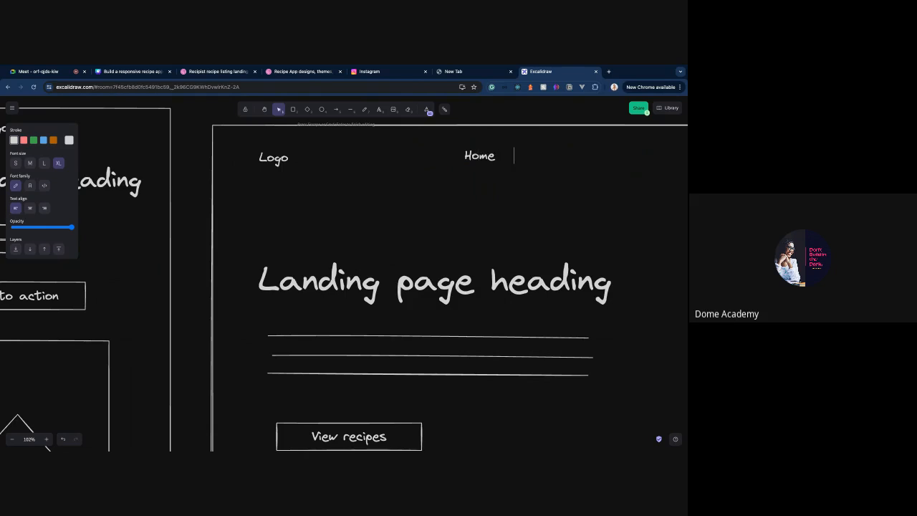
text(          Recipes)
click(331, 183)
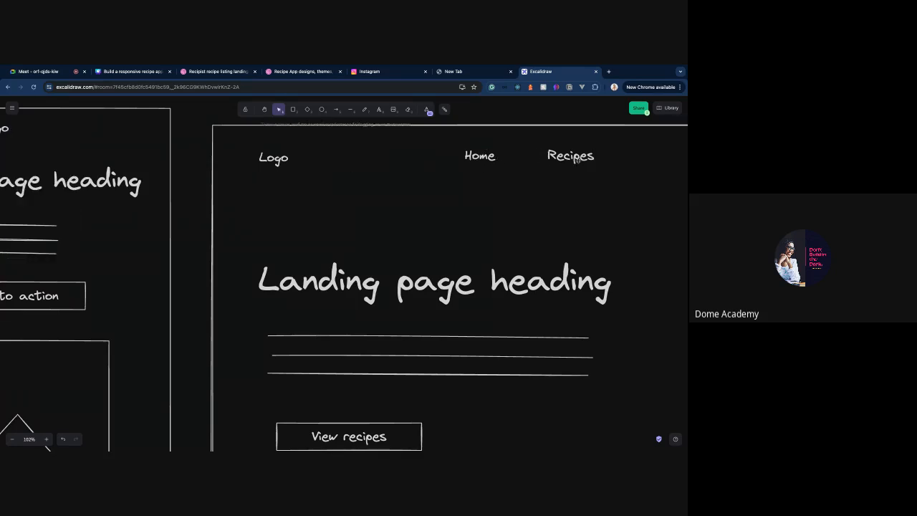
- Review the phone and desktop landing page wireframes side by side, including the desktop heading and View recipes button
scroll(515, 261, right, 3)
ctrl+scroll(516, 260, down, 2)
right_click(516, 261)
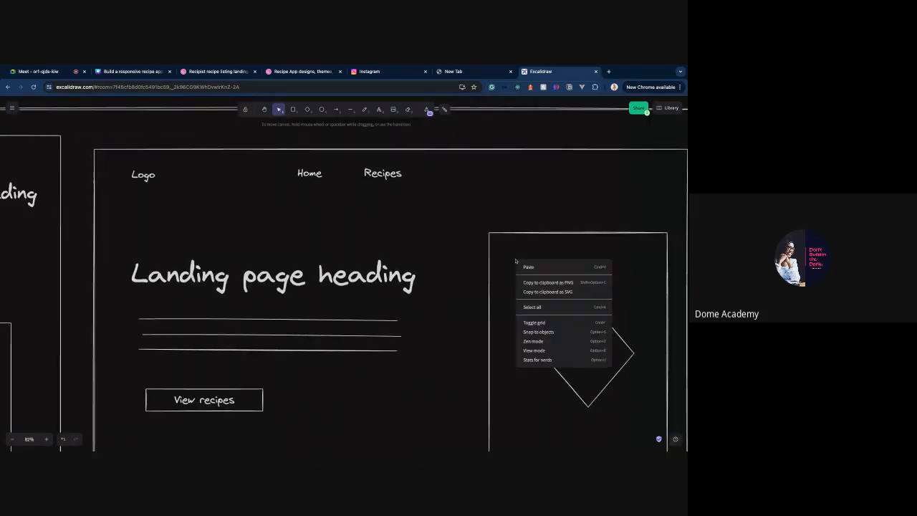
ctrl+scroll(453, 280, down, 3)
click(404, 354)
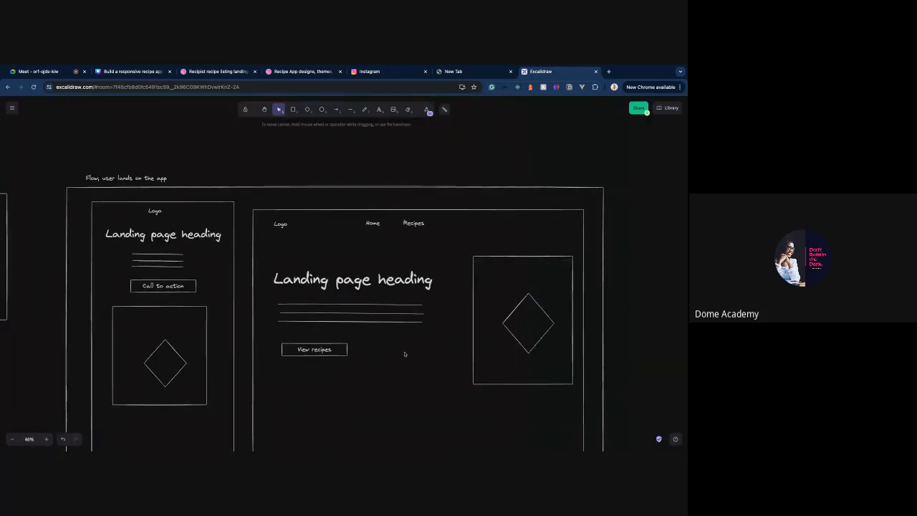
scroll(404, 353, down, 1)
scroll(404, 354, down, 3)
scroll(404, 354, right, 2)
scroll(403, 351, up, 2)
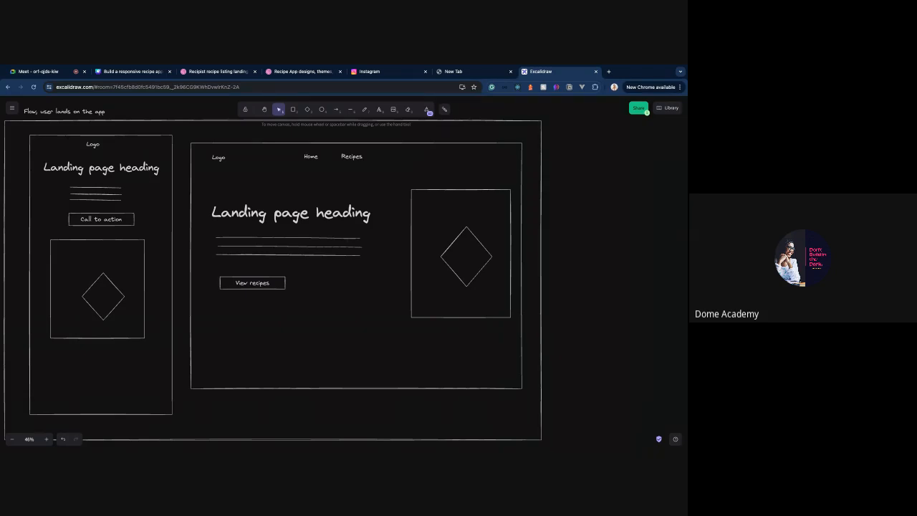
click(311, 214)
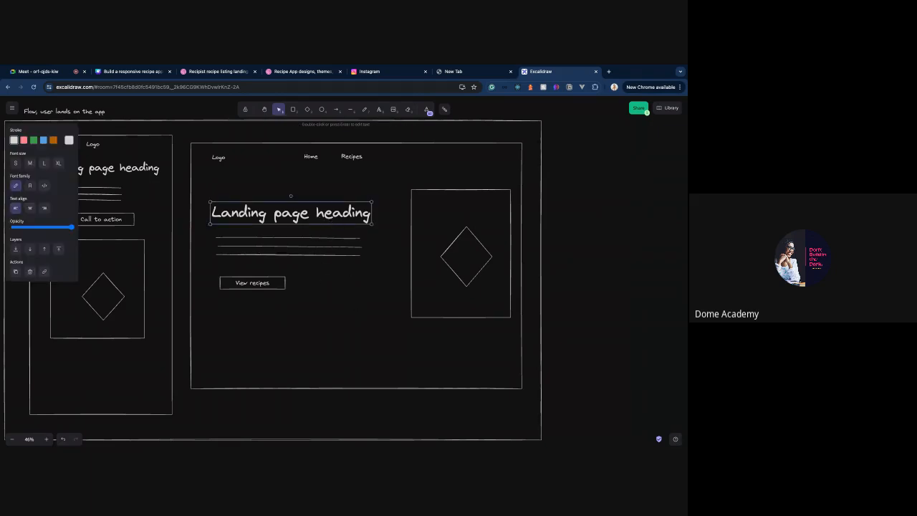
click(282, 287)
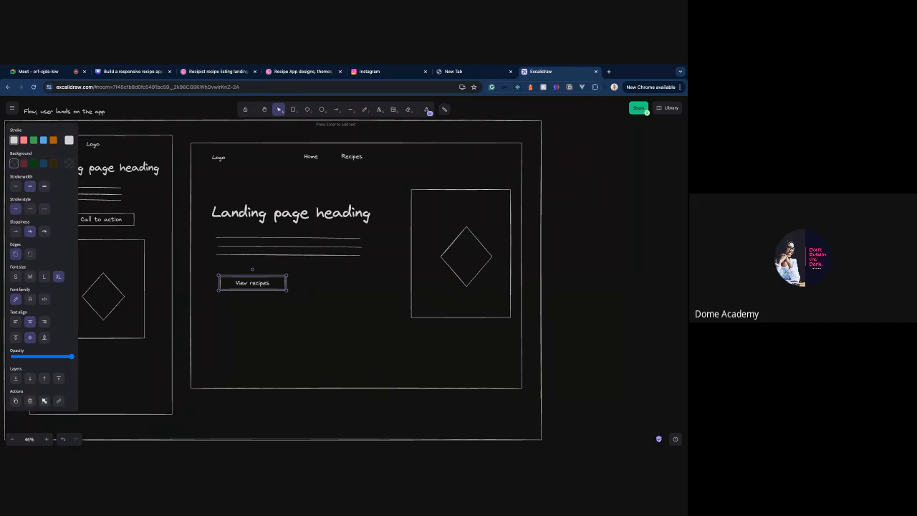
- Switch to the Dribbble recipe website gallery and open the Foodmaker design to examine its header and hero section
click(214, 71)
scroll(277, 211, up, 5)
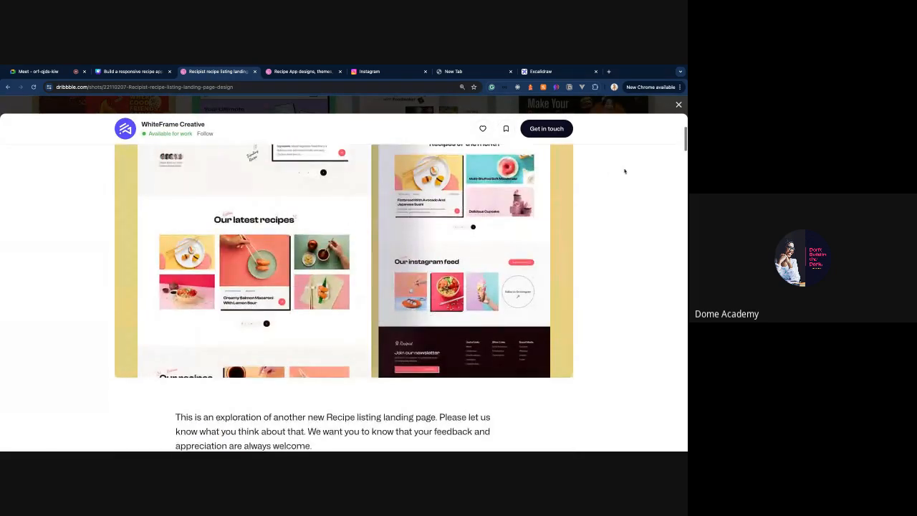
scroll(624, 171, up, 3)
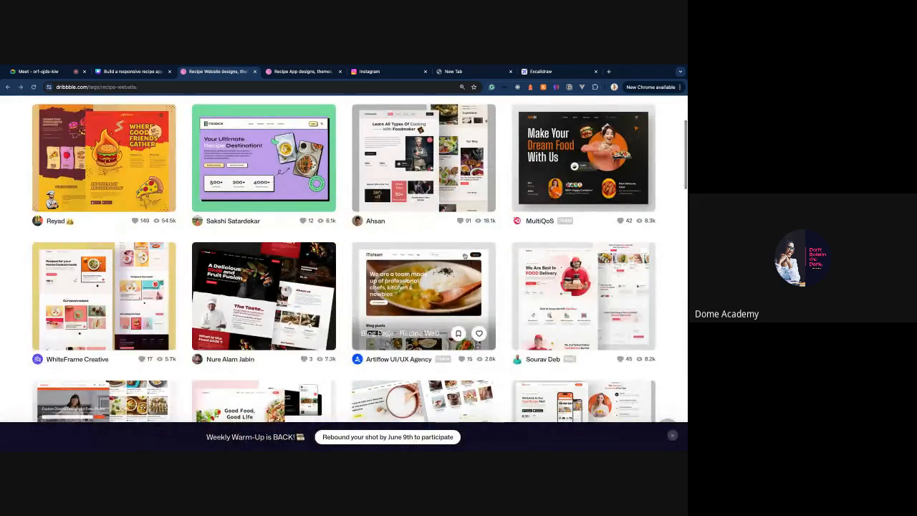
scroll(437, 258, up, 3)
click(436, 256)
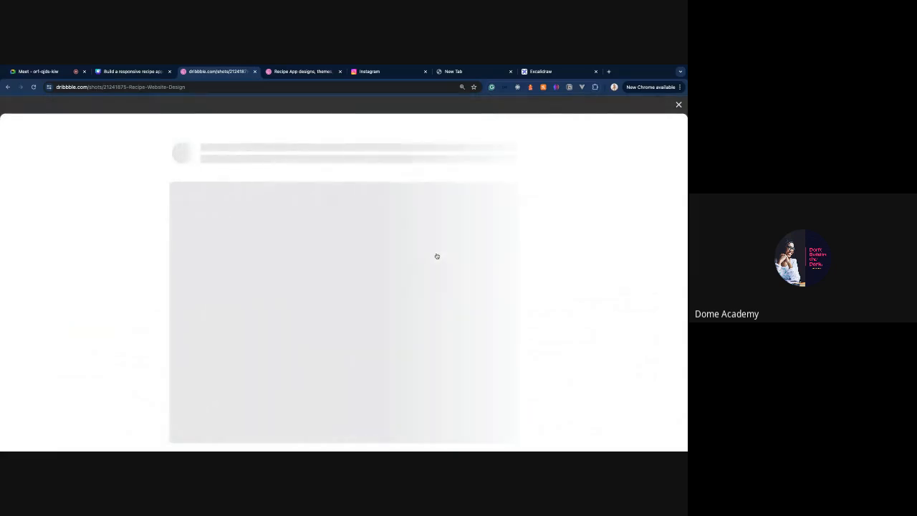
scroll(370, 273, down, 1)
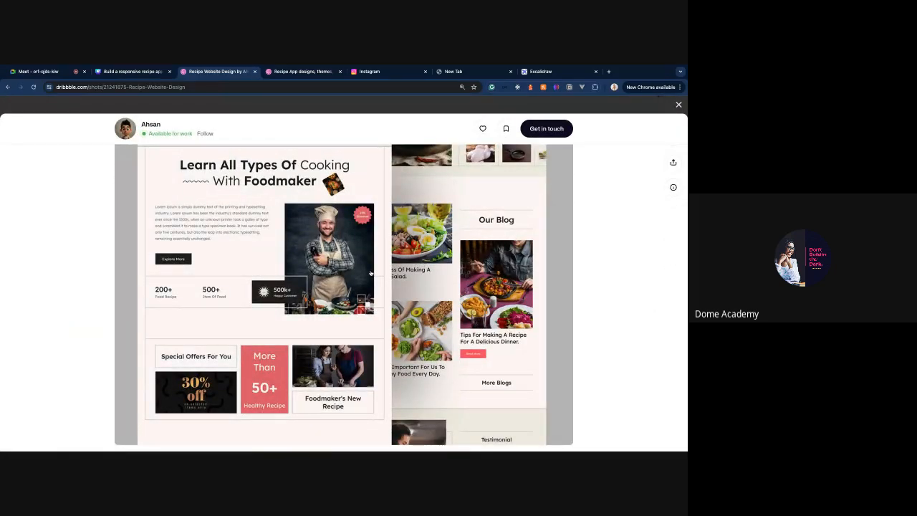
scroll(356, 281, up, 1)
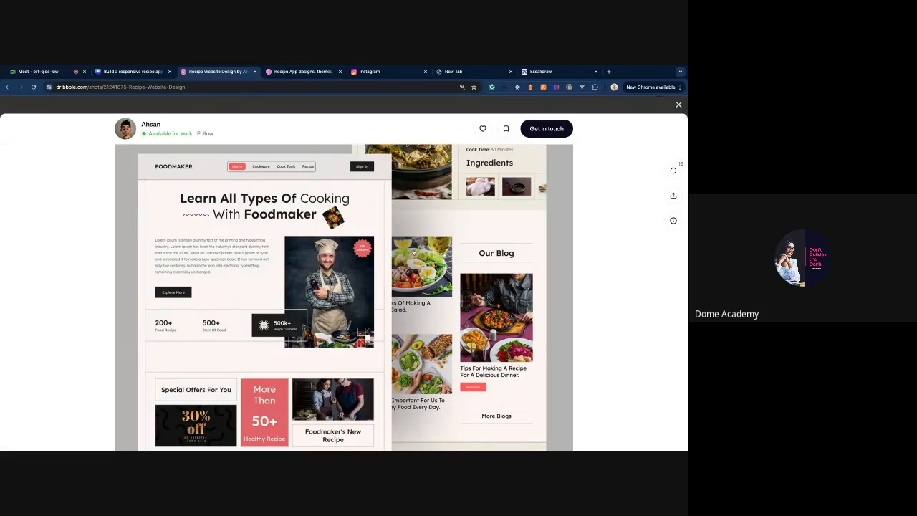
- Close the Foodmaker shot and browse the recipe website gallery for further reference designs
click(679, 104)
scroll(524, 262, down, 3)
scroll(524, 263, down, 3)
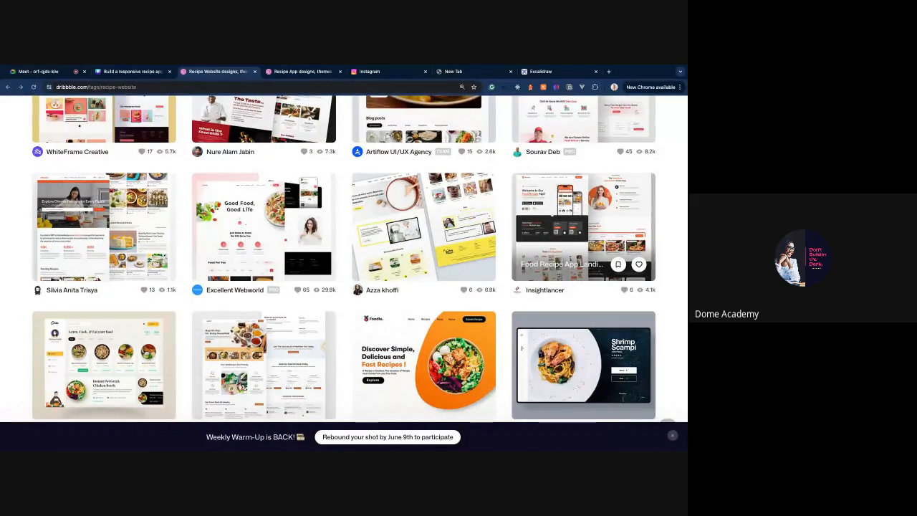
scroll(523, 262, up, 1)
scroll(544, 308, up, 3)
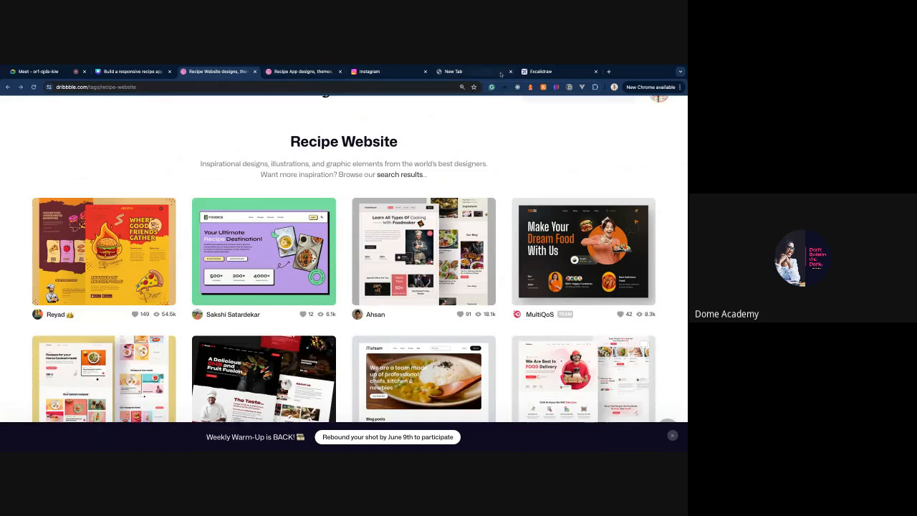
- Back on the Excalidraw board, duplicate the whole landing page flow, place the copy beside the original and retitle it "Recipes"
click(556, 71)
scroll(532, 195, down, 5)
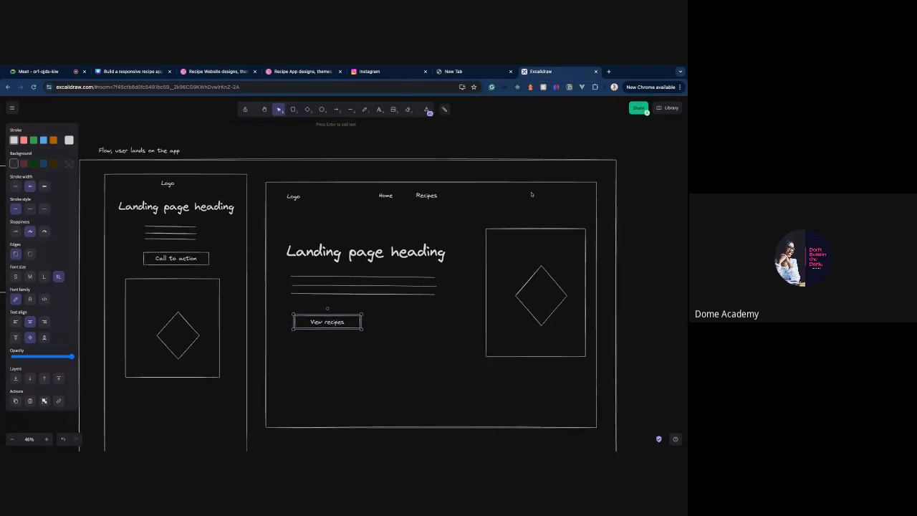
scroll(264, 159, right, 1)
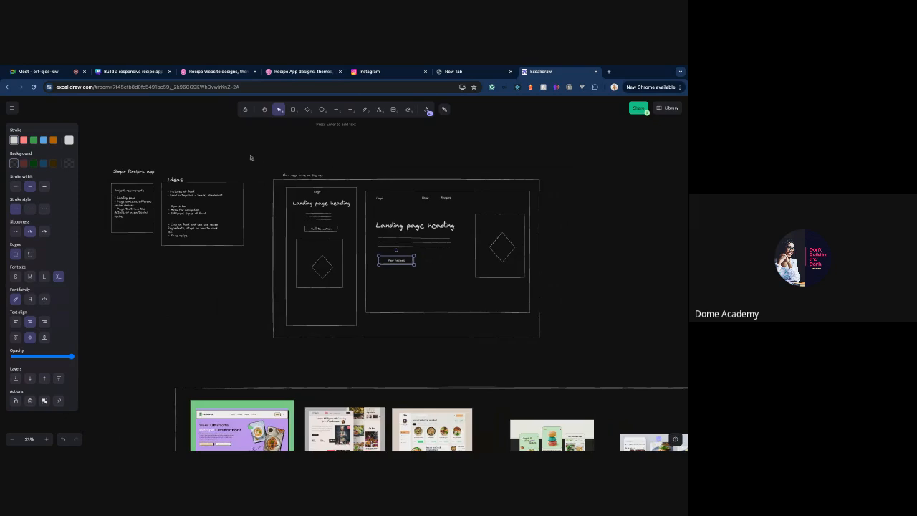
drag(255, 160, 562, 347)
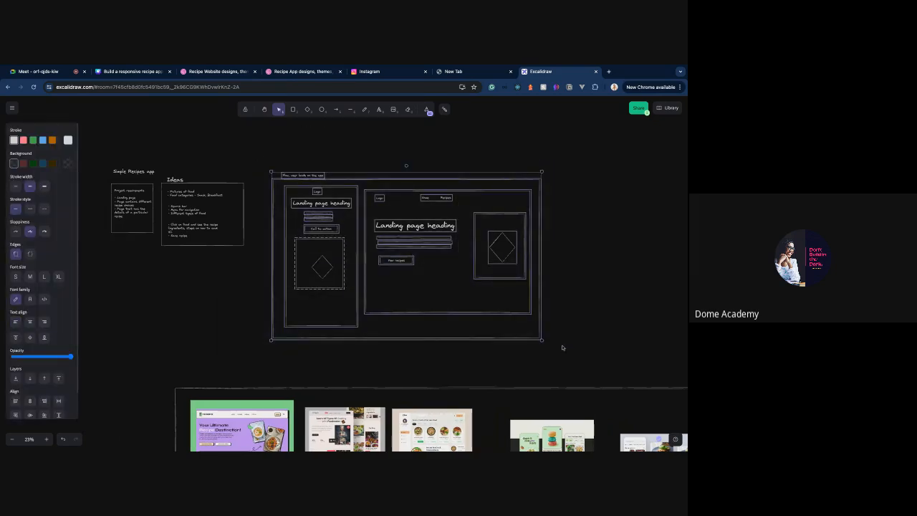
key(ctrl+d)
drag(498, 316, 685, 308)
scroll(686, 308, right, 5)
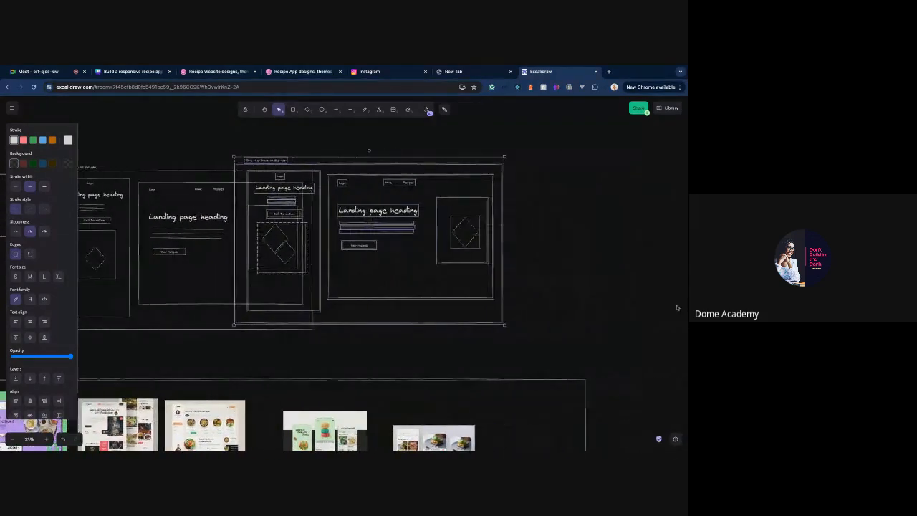
drag(320, 281, 480, 286)
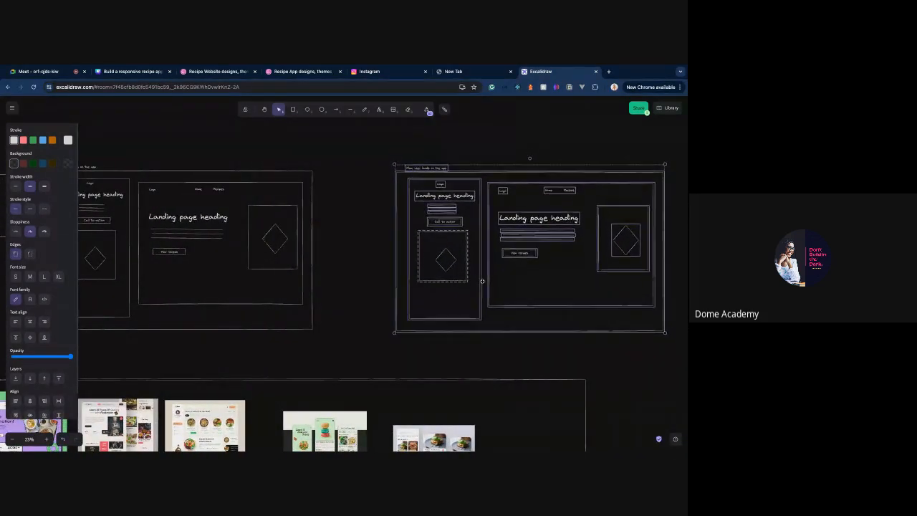
double_click(425, 165)
text(Flows)
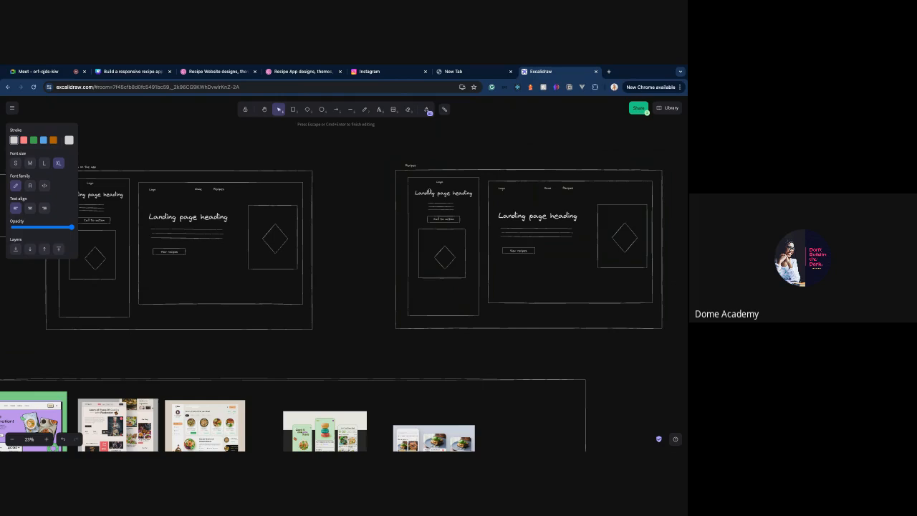
- Delete the heading, placeholder lines, Call to action button and image placeholder from the phone frame of the Recipes flow, keeping the logo
click(430, 190)
shift+click(441, 208)
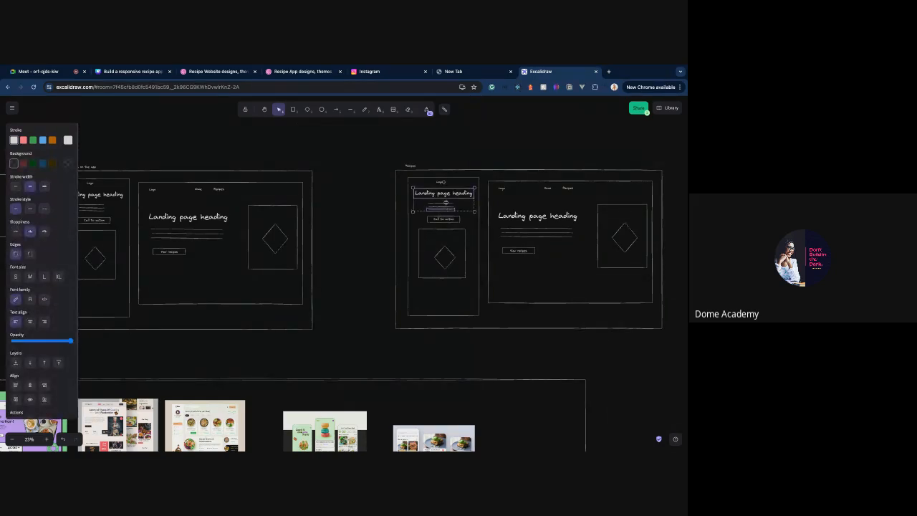
click(442, 204)
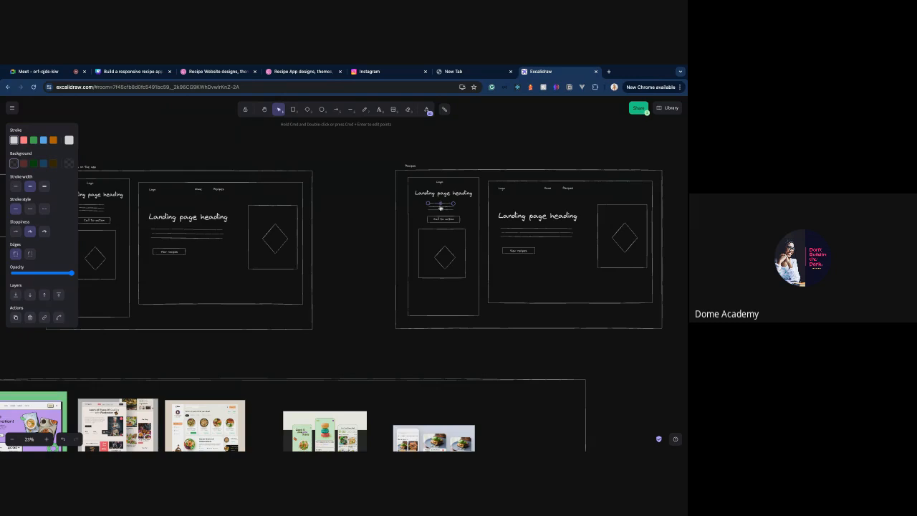
shift+click(446, 209)
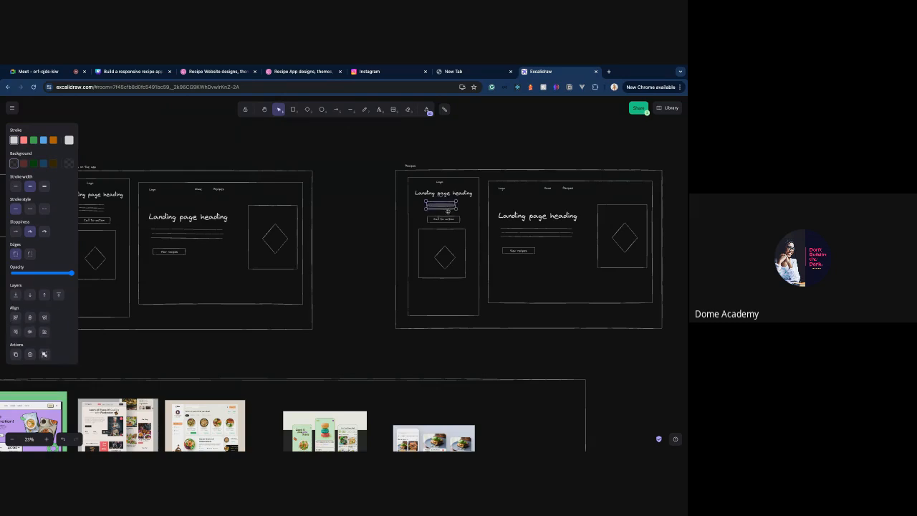
shift+click(447, 219)
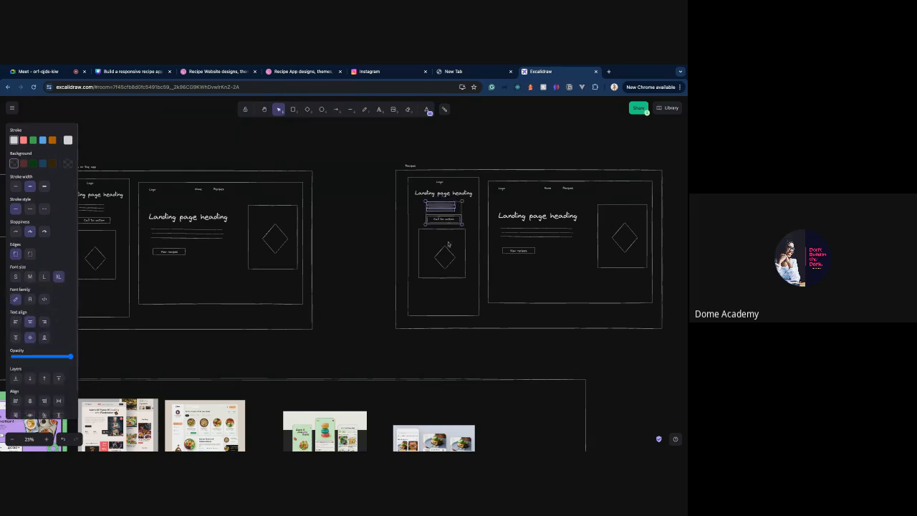
shift+click(462, 276)
key(Delete)
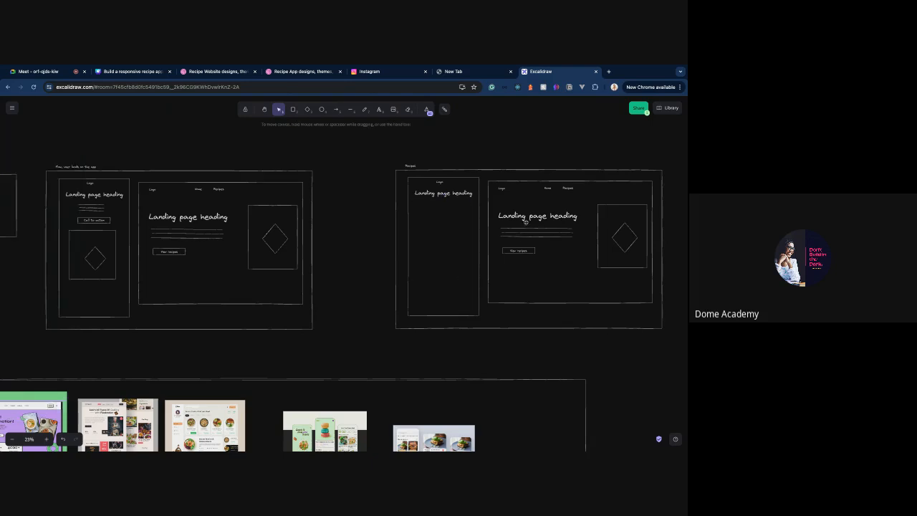
click(445, 194)
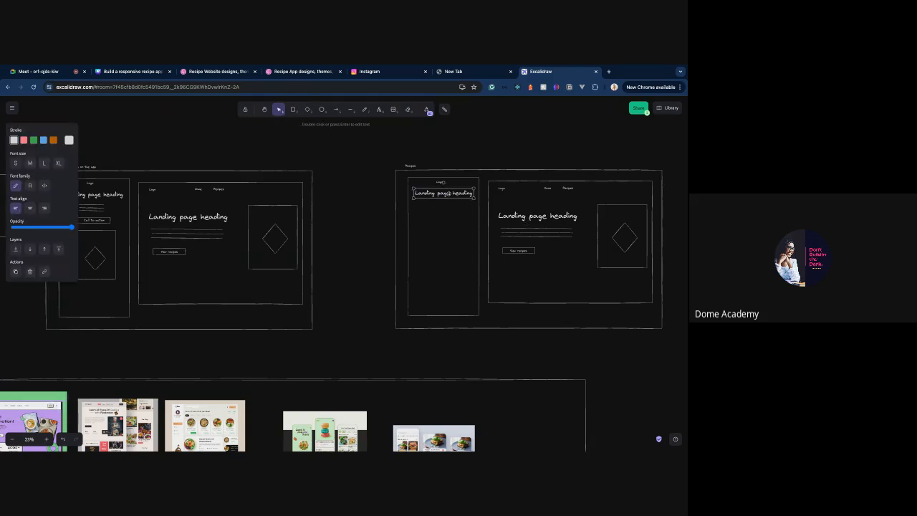
key(Delete)
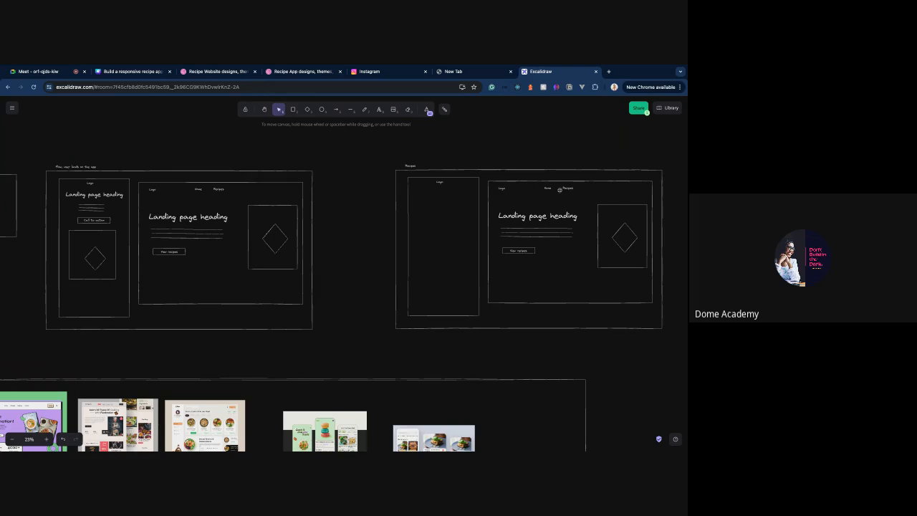
- Delete the heading, placeholder lines, View recipes button and image placeholder from the desktop frame of the Recipes flow, keeping the logo and navigation links
click(561, 222)
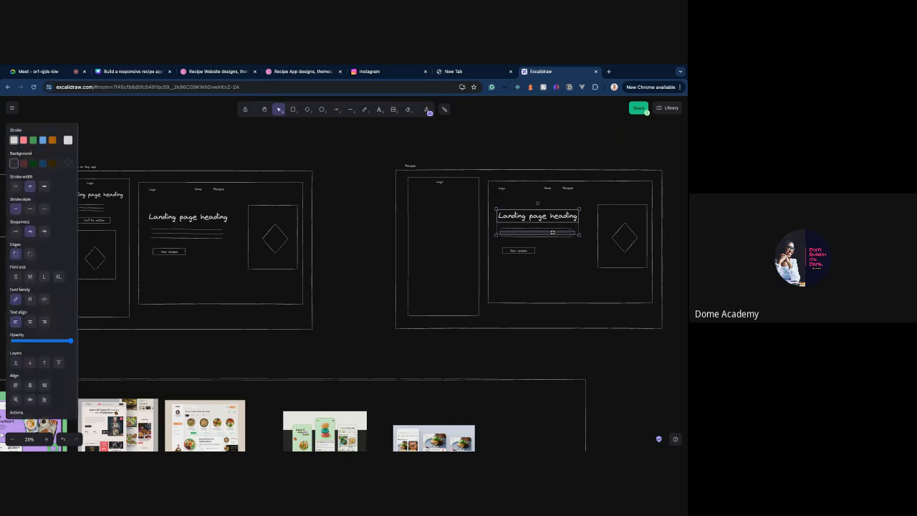
shift+click(551, 228)
shift+click(551, 236)
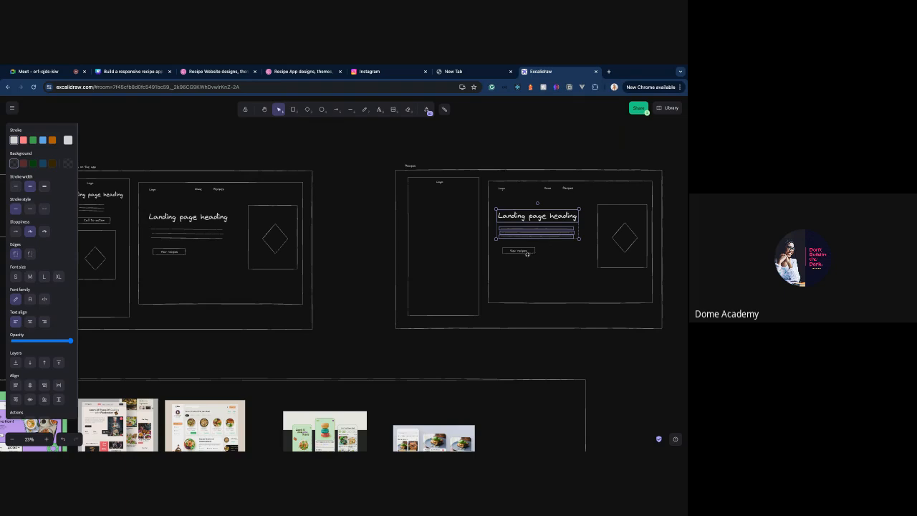
shift+click(528, 254)
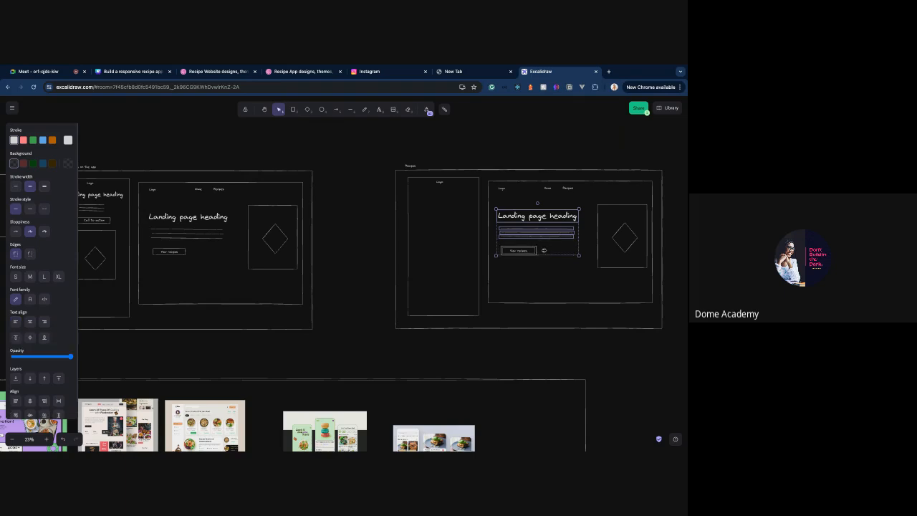
shift+click(610, 268)
key(Delete)
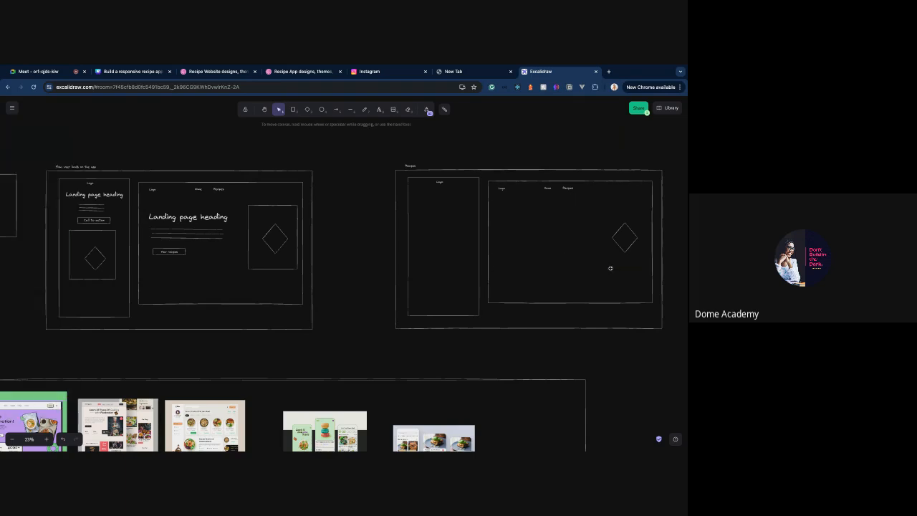
click(621, 246)
key(Delete)
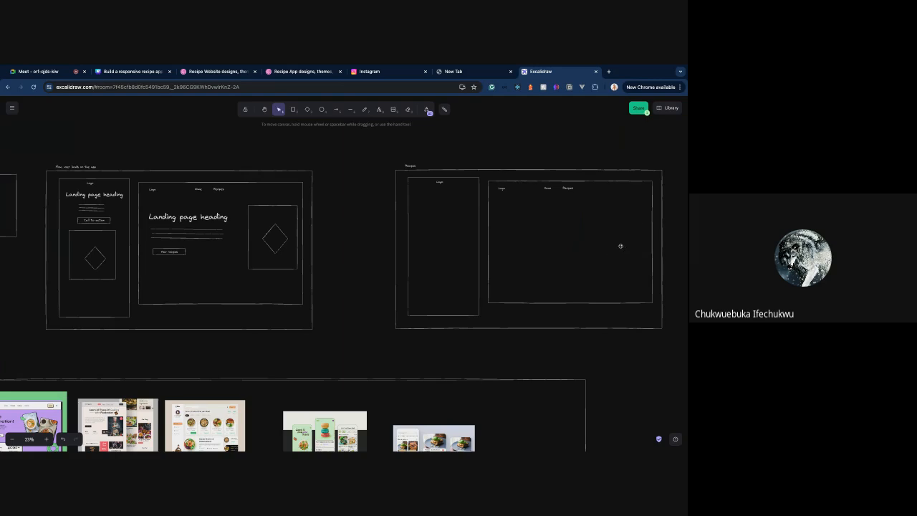
- Examine the recipe reference designs below the flows, especially the Chefio dashboard's search and recipe card layout, and return to the empty Recipes frames
scroll(553, 233, right, 5)
scroll(553, 235, right, 3)
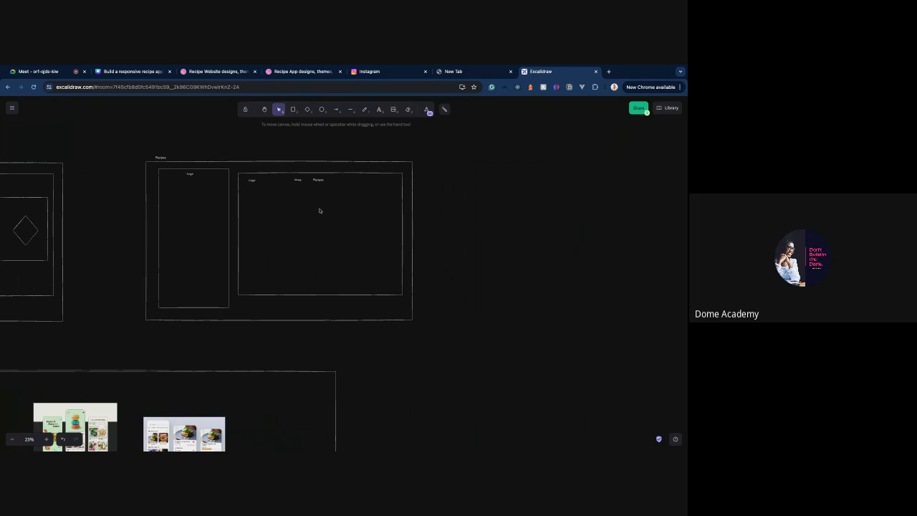
scroll(277, 208, left, 3)
scroll(276, 209, left, 3)
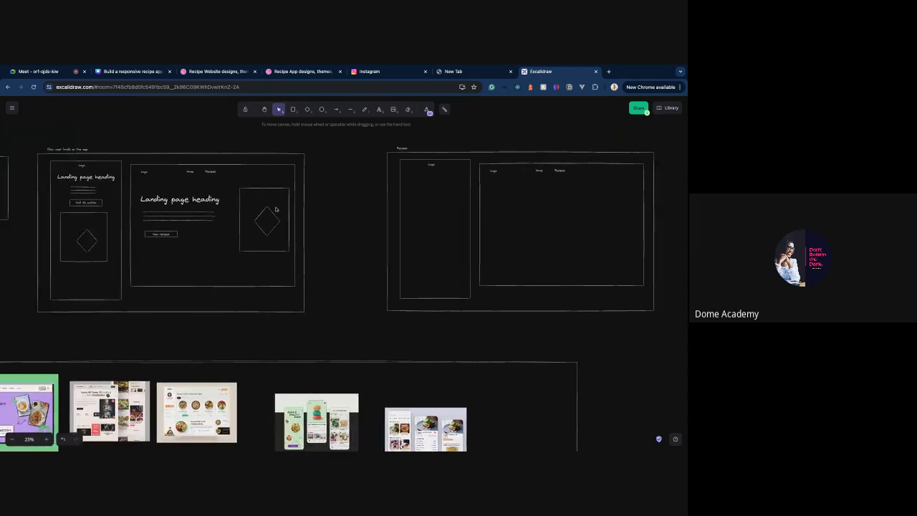
scroll(276, 209, down, 4)
scroll(217, 261, down, 1)
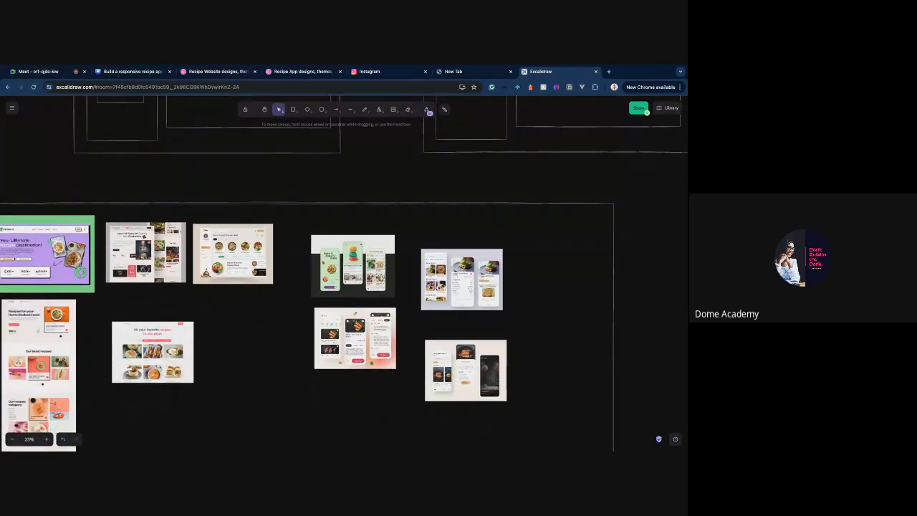
scroll(228, 252, up, 10)
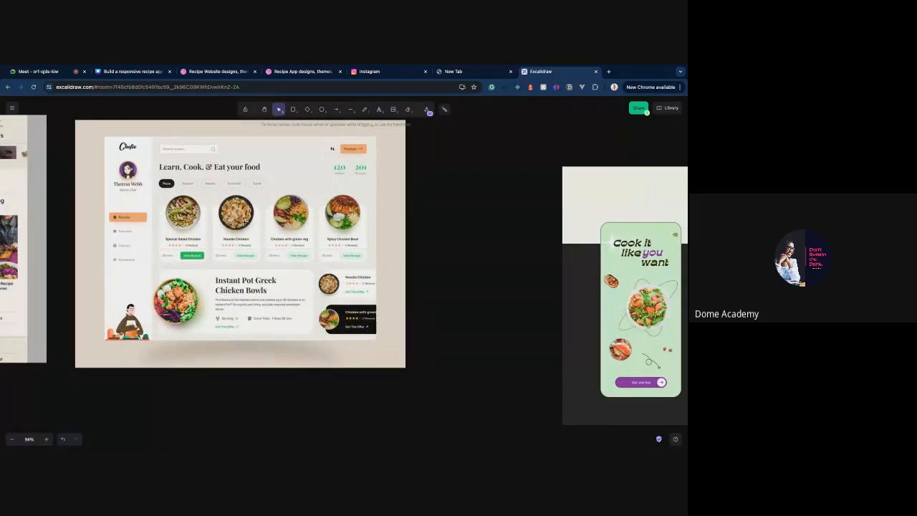
scroll(362, 266, up, 10)
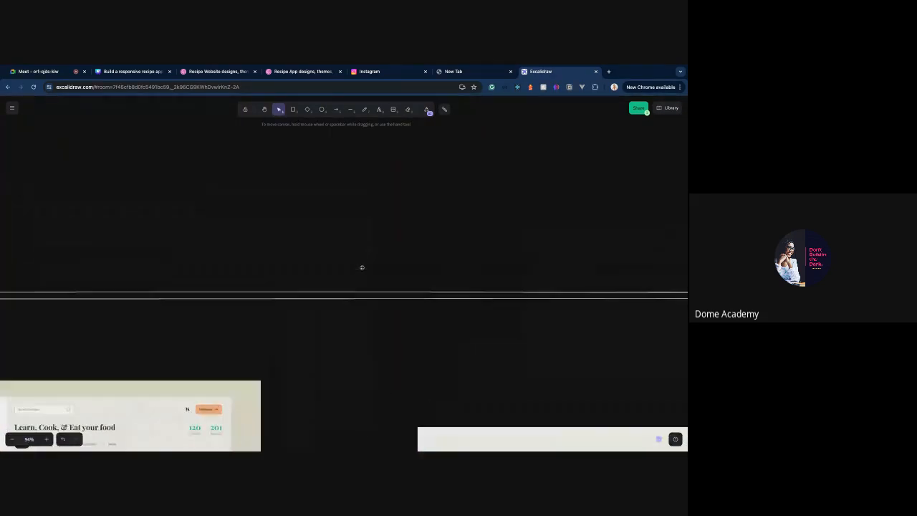
scroll(362, 267, up, 2)
scroll(362, 267, down, 3)
scroll(362, 267, right, 3)
scroll(362, 267, down, 4)
scroll(223, 244, right, 6)
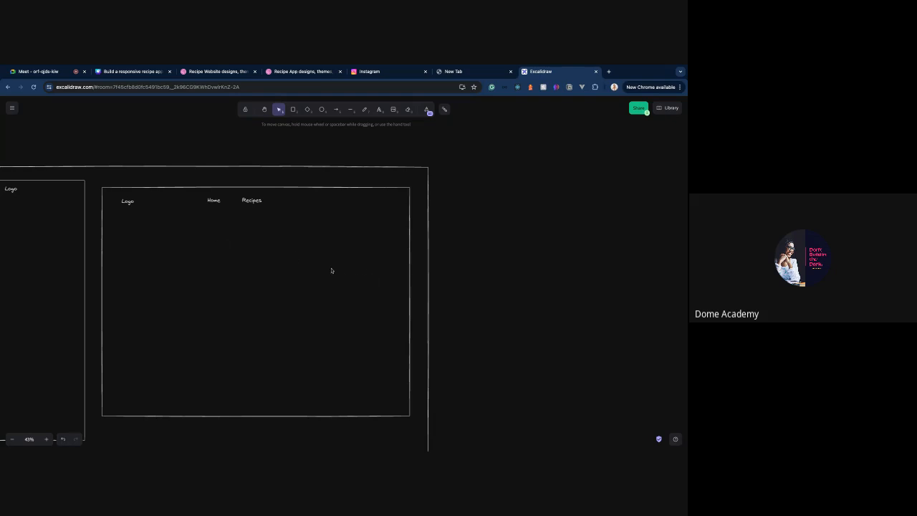
scroll(146, 244, left, 5)
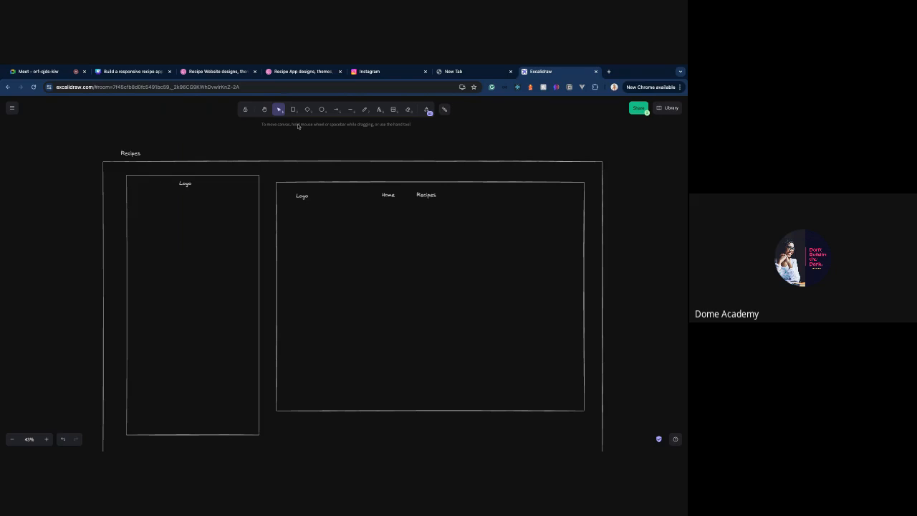
- Open the board's live collaboration details to view the session link, and close them without stopping the session
click(637, 111)
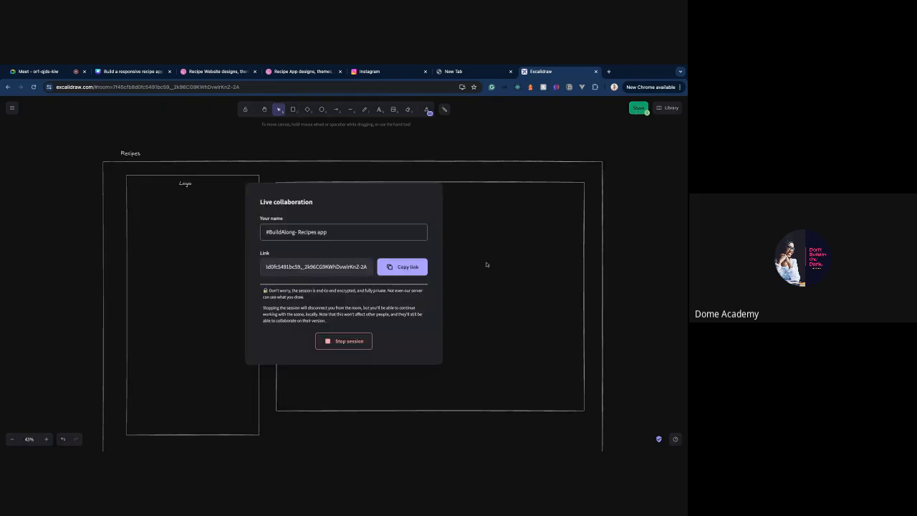
click(500, 218)
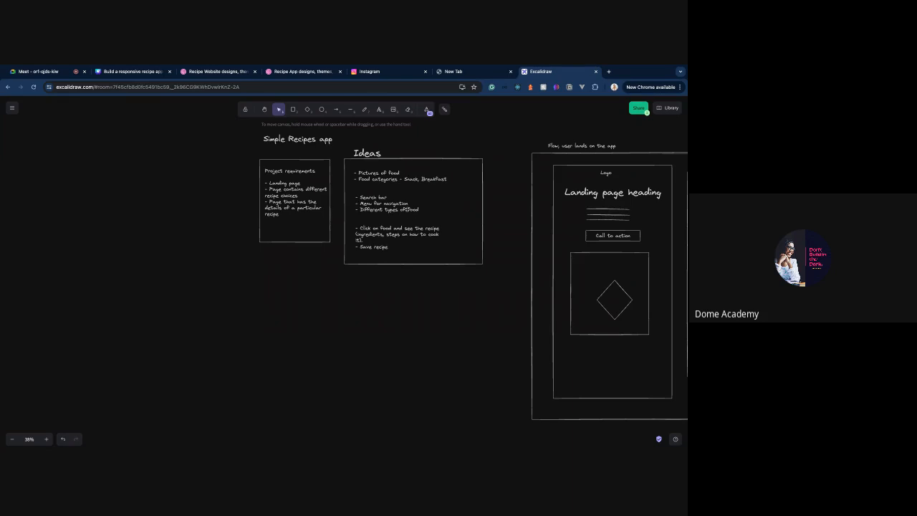
- Review the project requirements and Ideas notes, and compare them with the landing page and Recipes wireframes
ctrl+scroll(414, 189, up, 5)
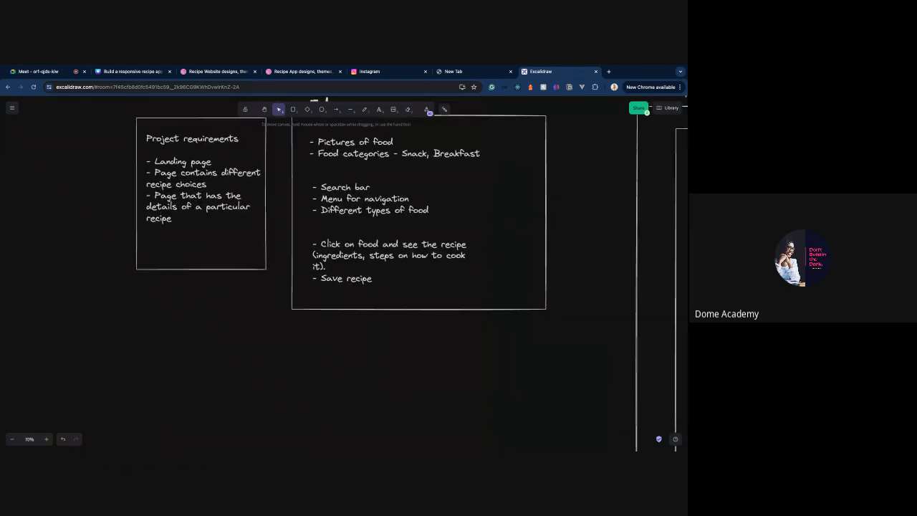
scroll(392, 220, up, 1)
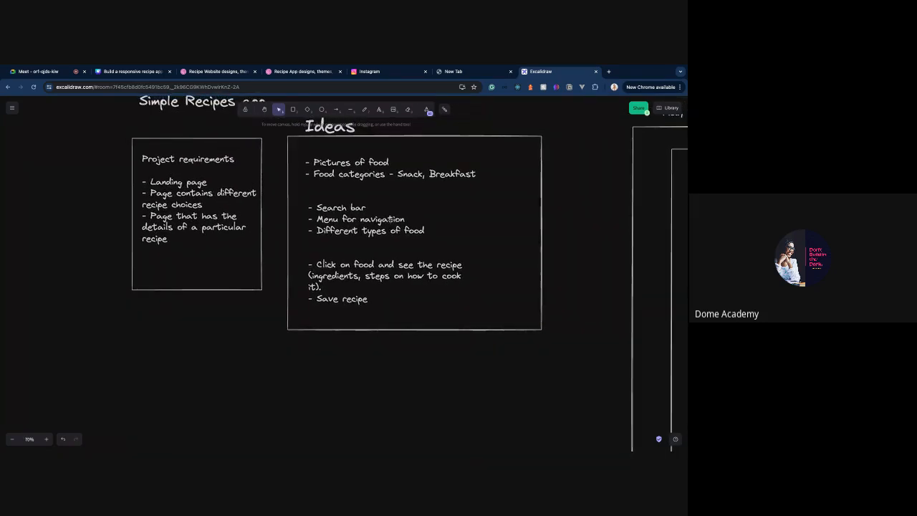
click(353, 207)
click(349, 167)
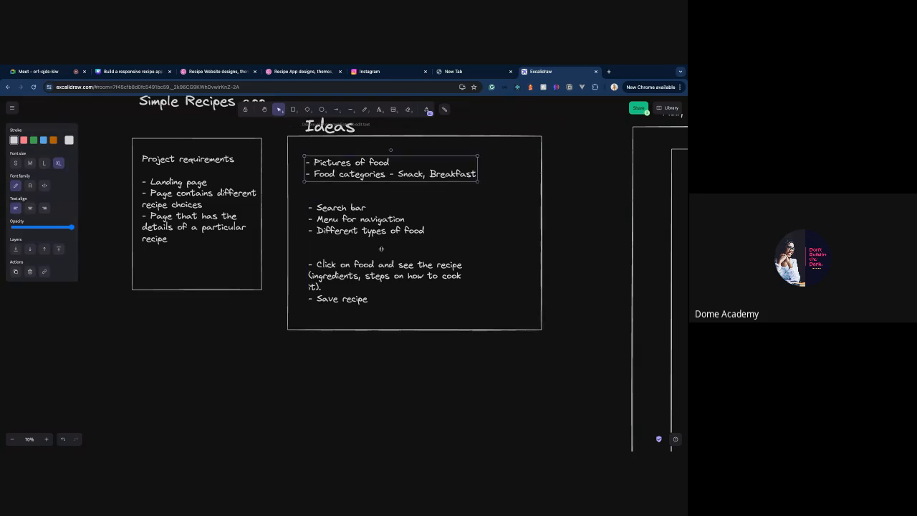
scroll(386, 248, right, 2)
scroll(387, 248, right, 1)
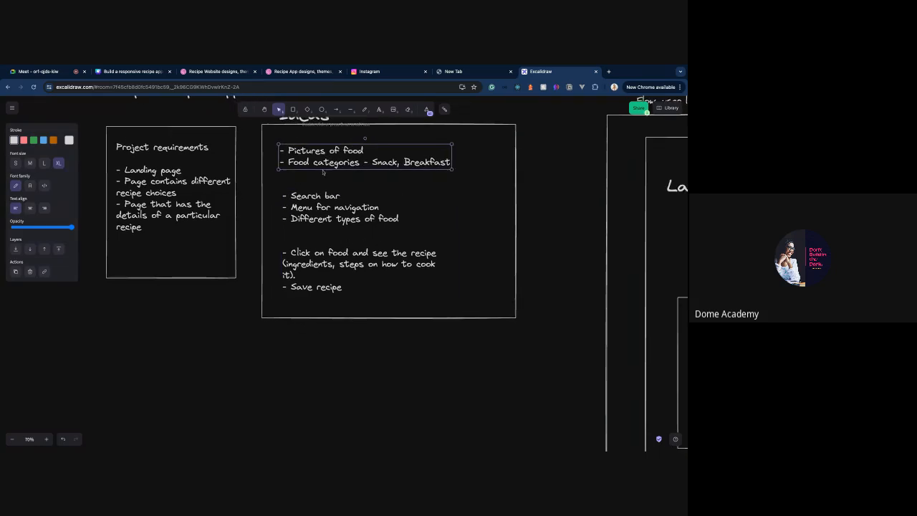
scroll(346, 237, right, 10)
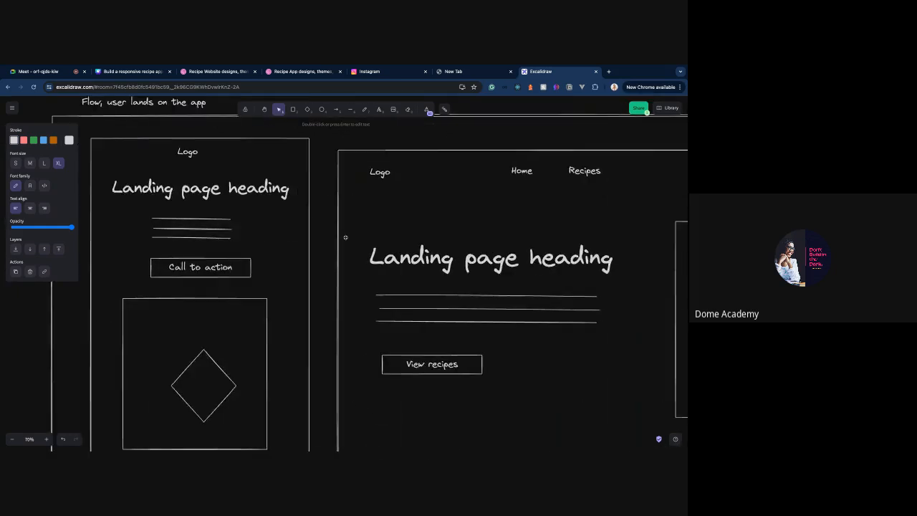
scroll(346, 237, right, 10)
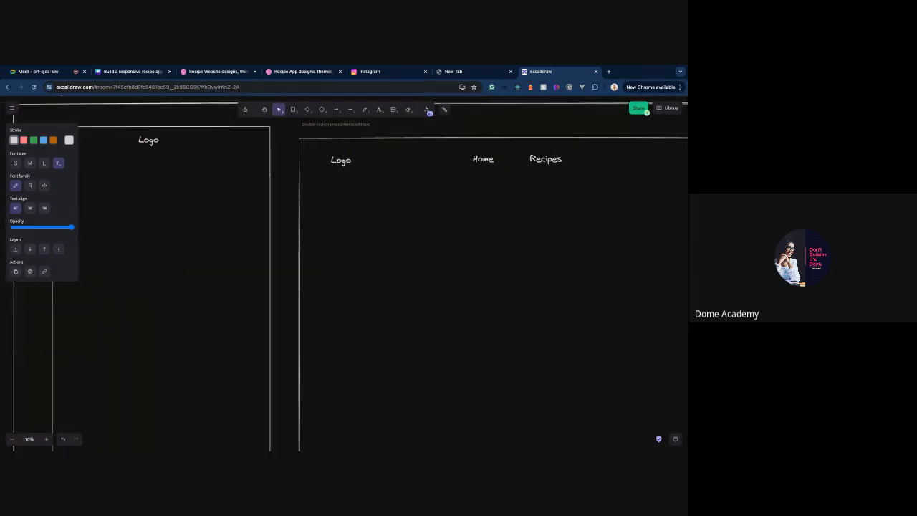
scroll(340, 264, right, 6)
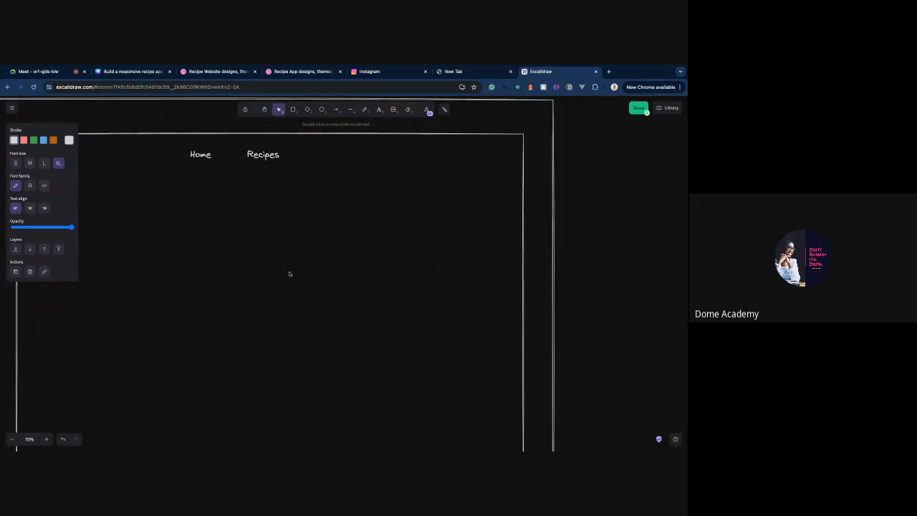
- Return to the Ideas notes and reread the food picture, category and search bar items for the recipes page
scroll(344, 273, left, 15)
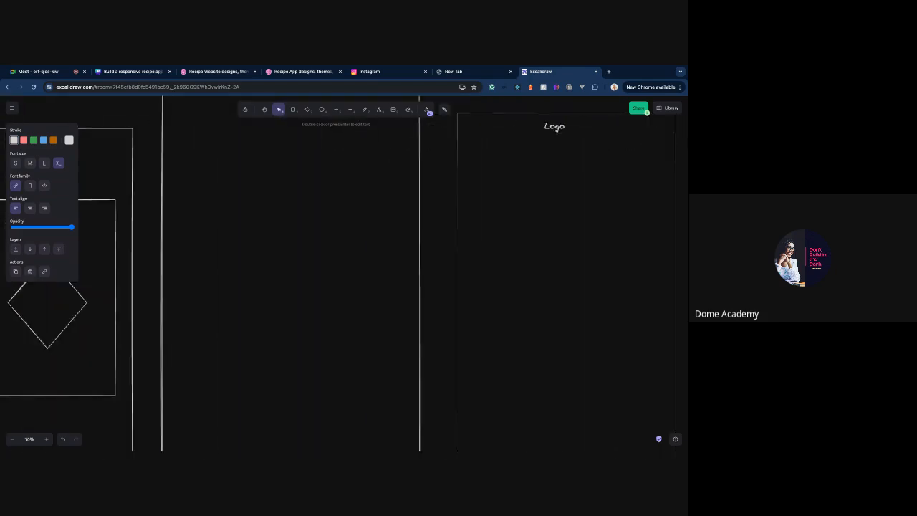
scroll(344, 272, left, 6)
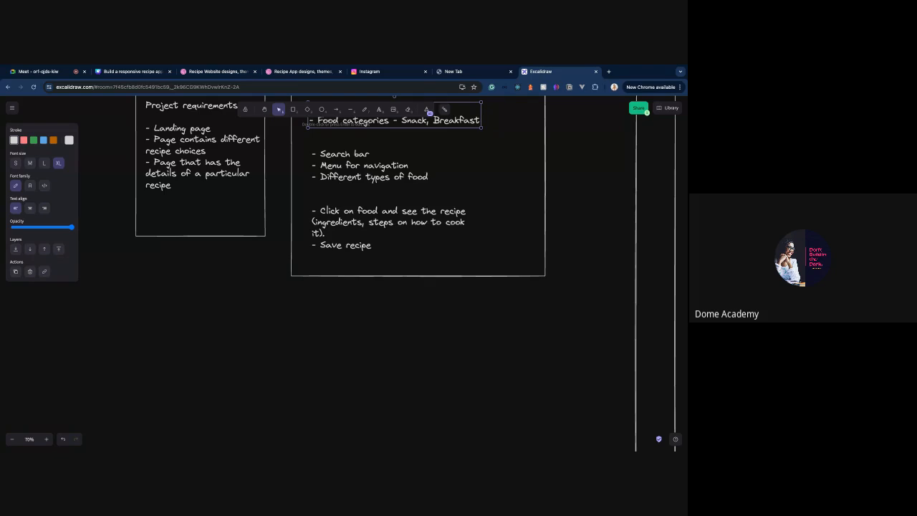
scroll(344, 215, up, 2)
click(347, 222)
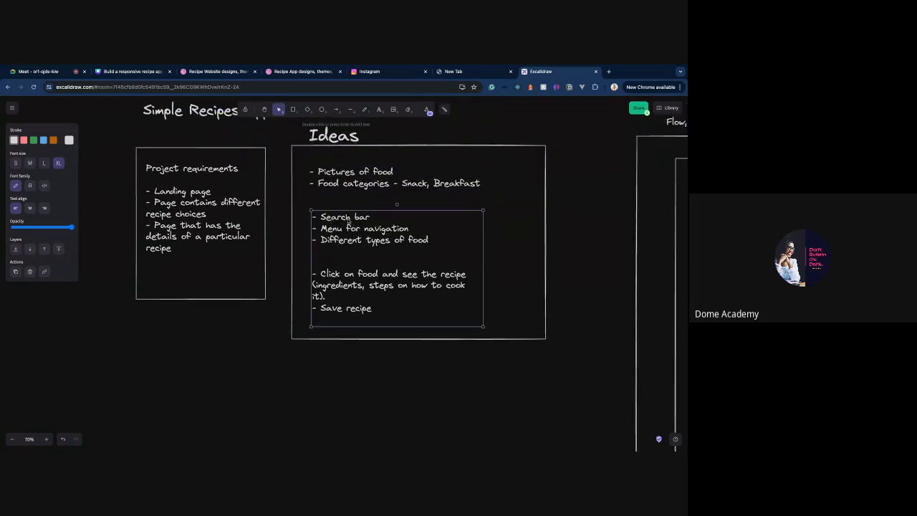
click(410, 183)
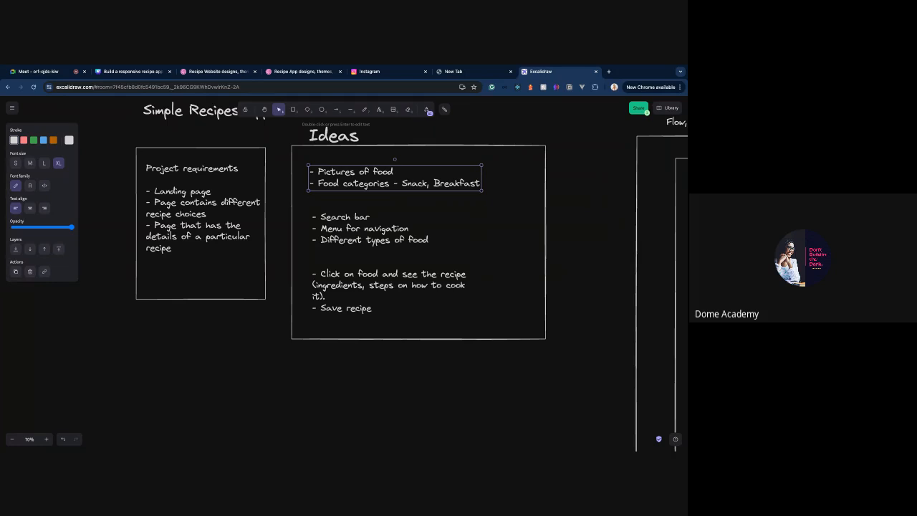
scroll(344, 272, right, 4)
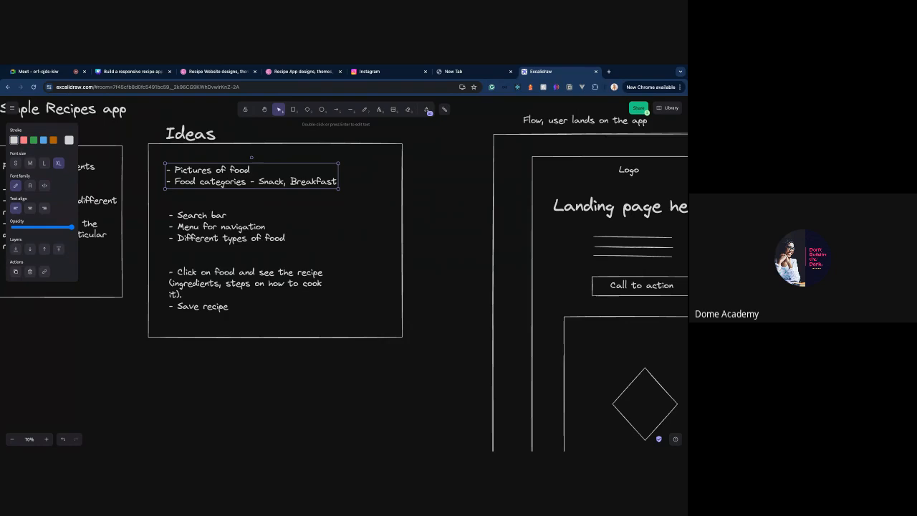
scroll(344, 272, right, 2)
scroll(344, 273, right, 1)
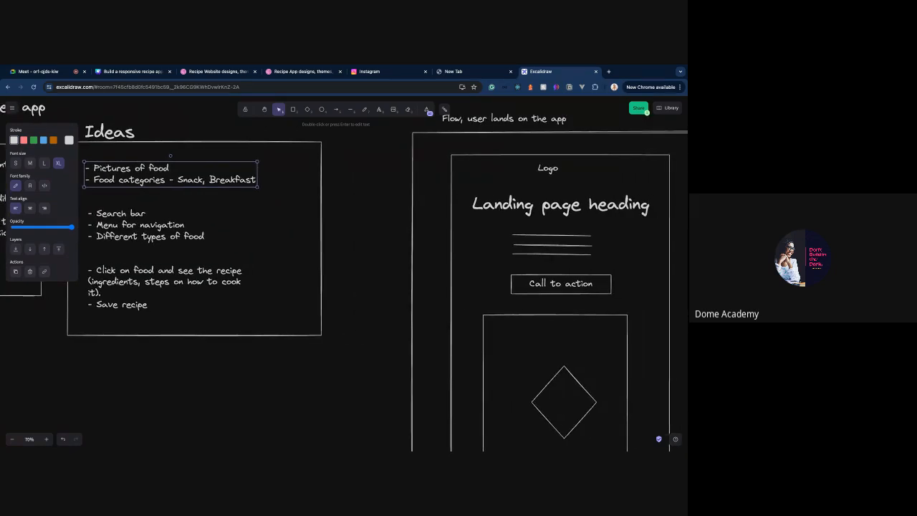
- Examine the Chefie recipe dashboard reference, including its search bar, category filters and recipe cards
scroll(411, 189, right, 1)
scroll(411, 189, down, 4)
scroll(411, 189, down, 2)
click(251, 162)
scroll(308, 231, down, 1)
scroll(308, 230, down, 3)
scroll(462, 387, down, 3)
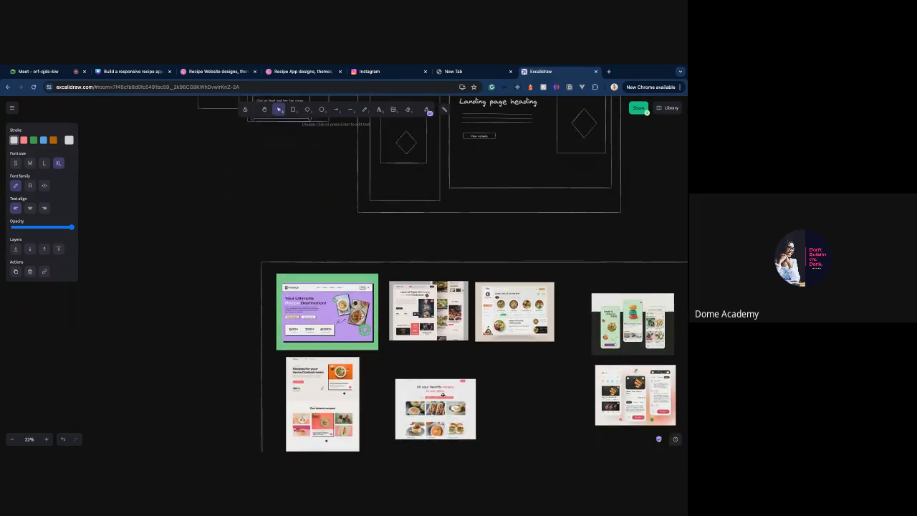
scroll(467, 347, up, 5)
scroll(467, 347, up, 3)
scroll(430, 337, right, 5)
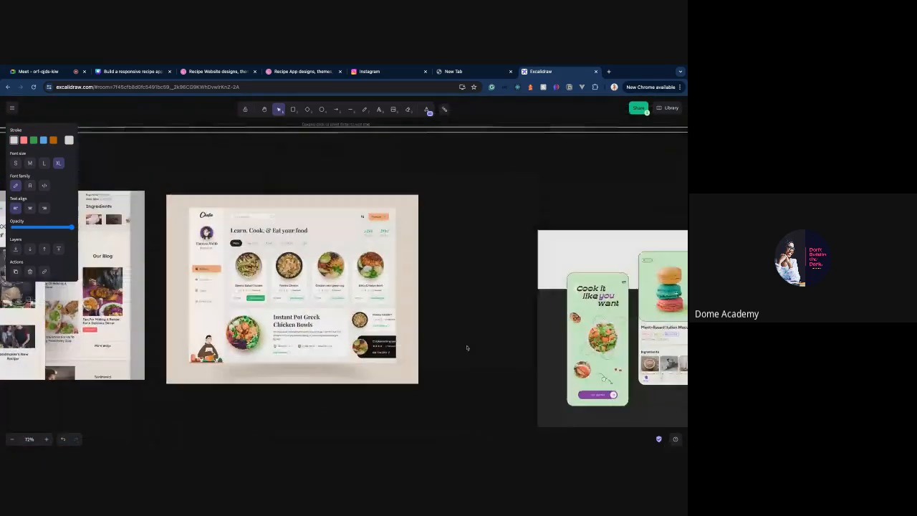
scroll(320, 324, up, 2)
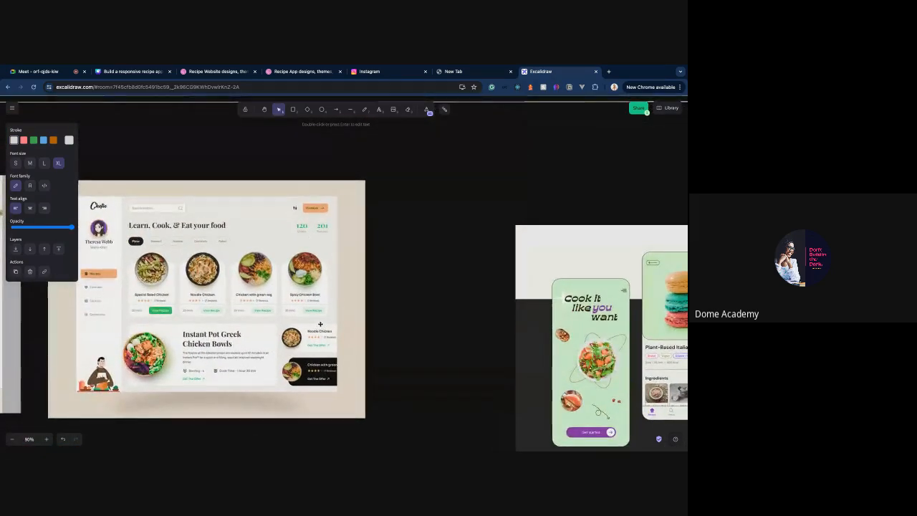
scroll(320, 324, up, 2)
scroll(24, 322, up, 3)
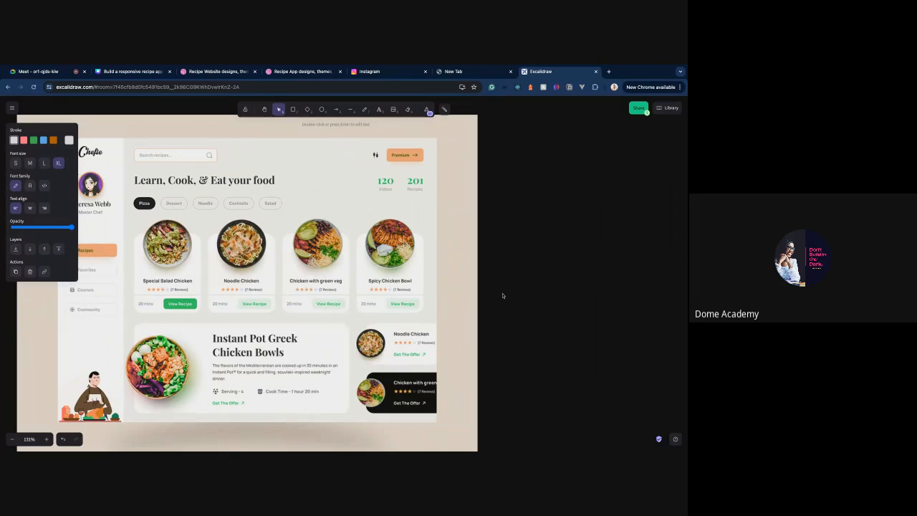
scroll(434, 279, up, 2)
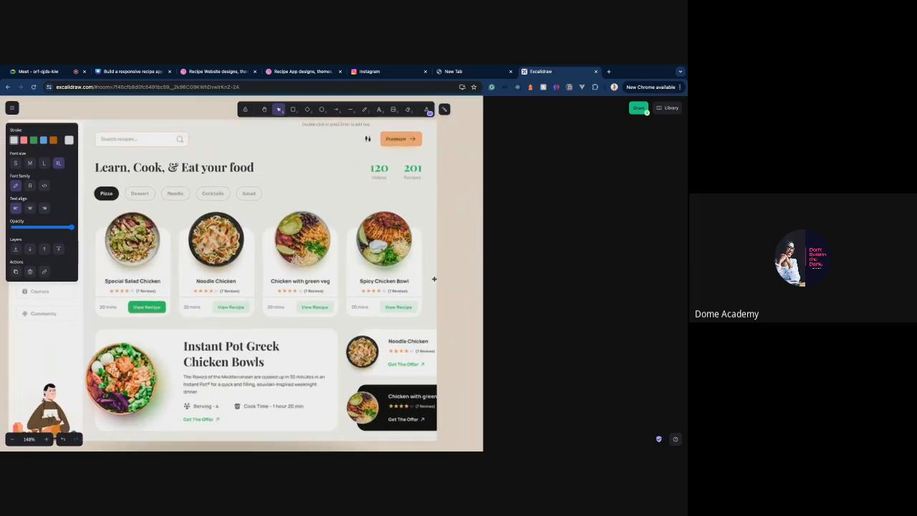
scroll(437, 279, left, 1)
scroll(437, 278, left, 1)
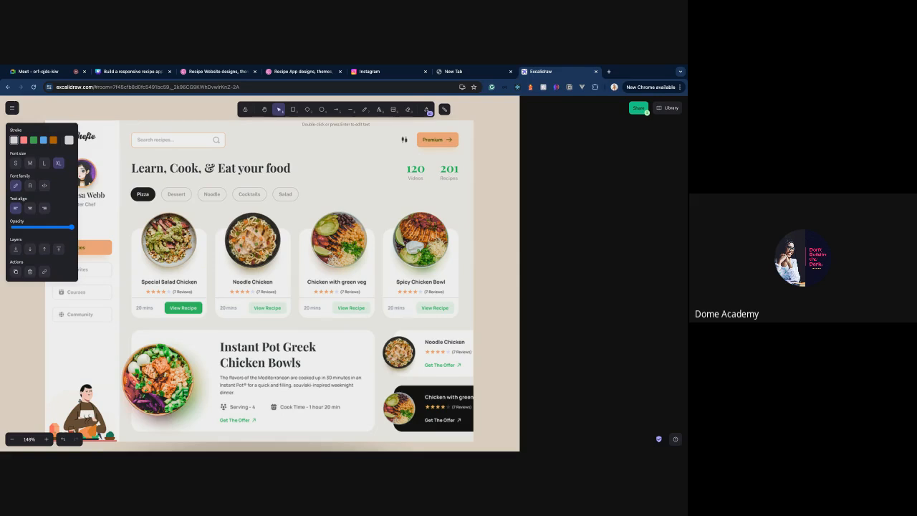
- Check the participants in the Google Meet call and return to the Excalidraw board
click(53, 75)
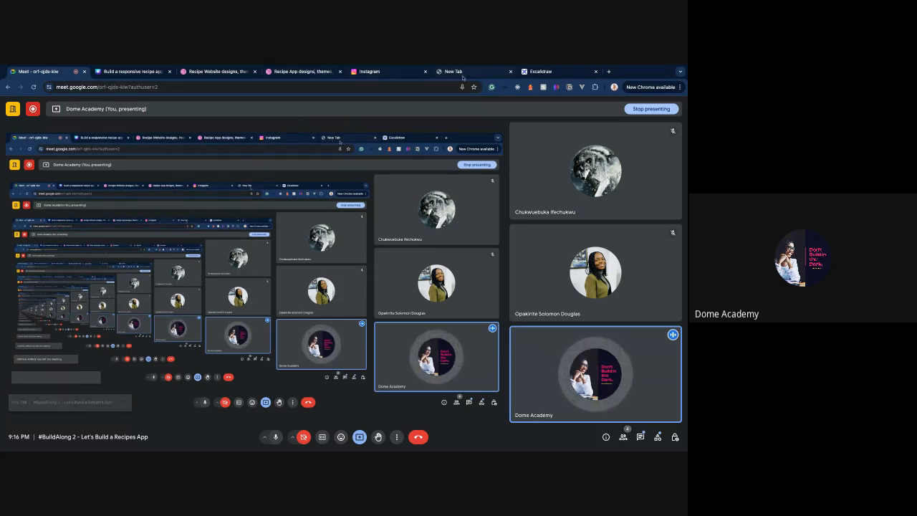
click(539, 72)
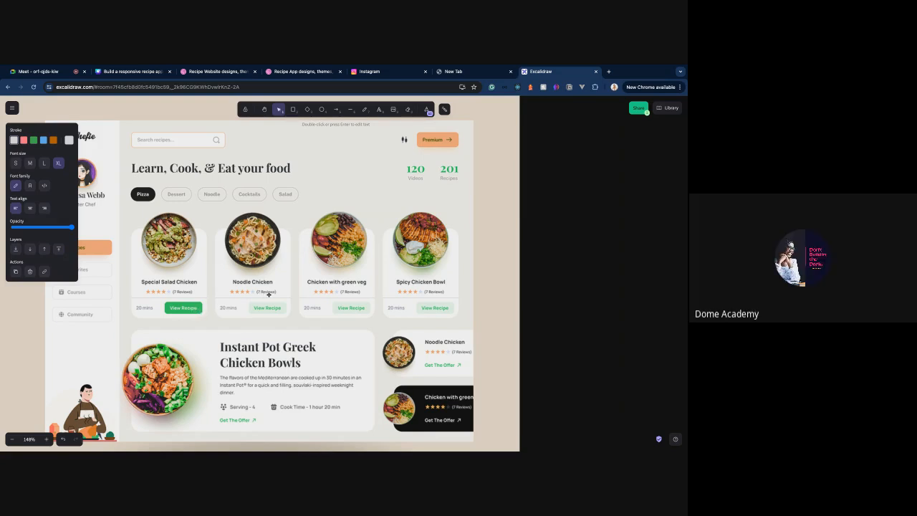
- Compare the Chefie dashboard and the mobile app reference designs with the empty Recipes page wireframe
scroll(268, 294, right, 2)
scroll(268, 294, down, 2)
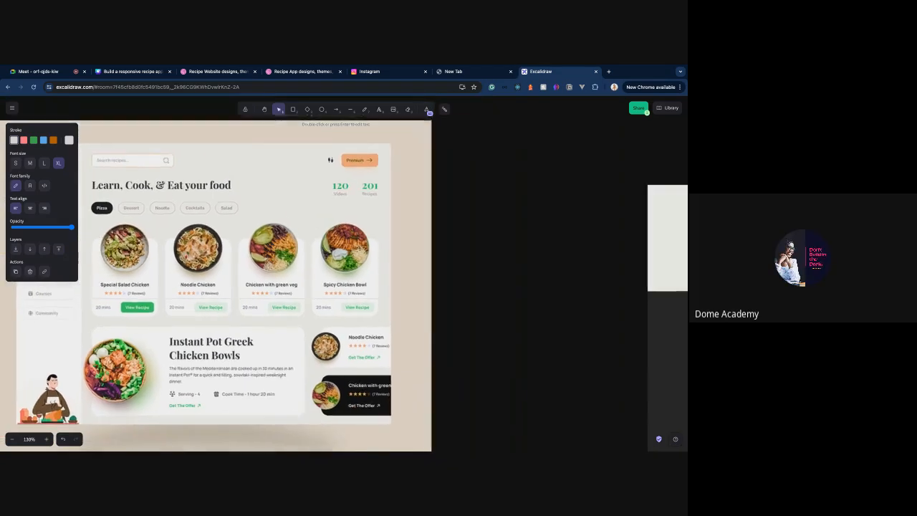
scroll(266, 297, down, 3)
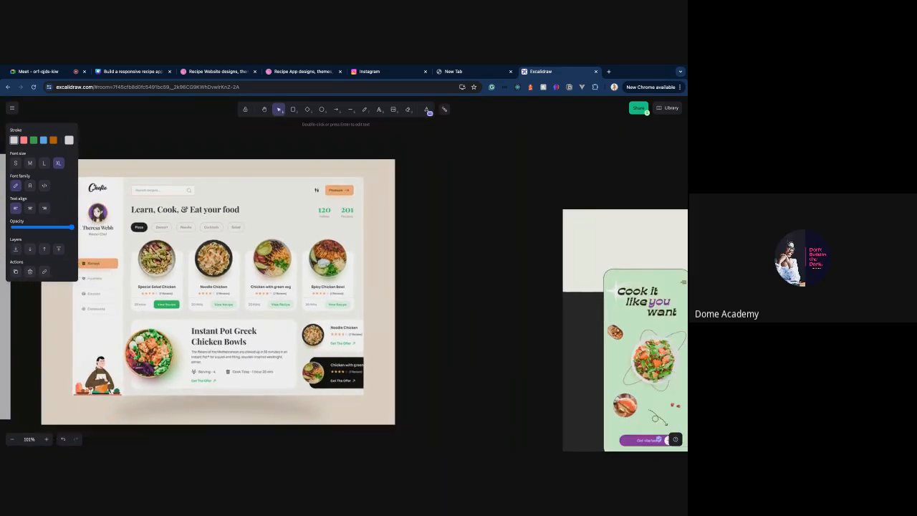
scroll(502, 274, right, 10)
scroll(502, 274, down, 2)
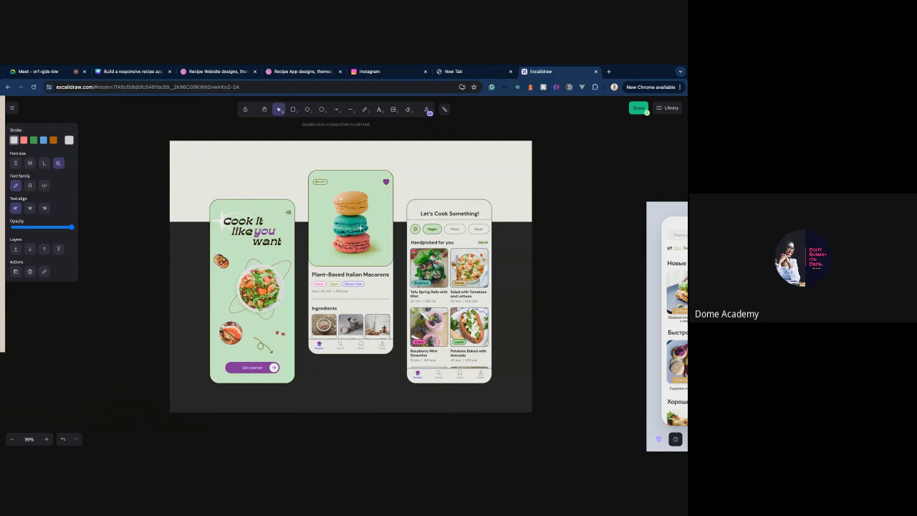
scroll(442, 288, left, 10)
scroll(355, 249, up, 10)
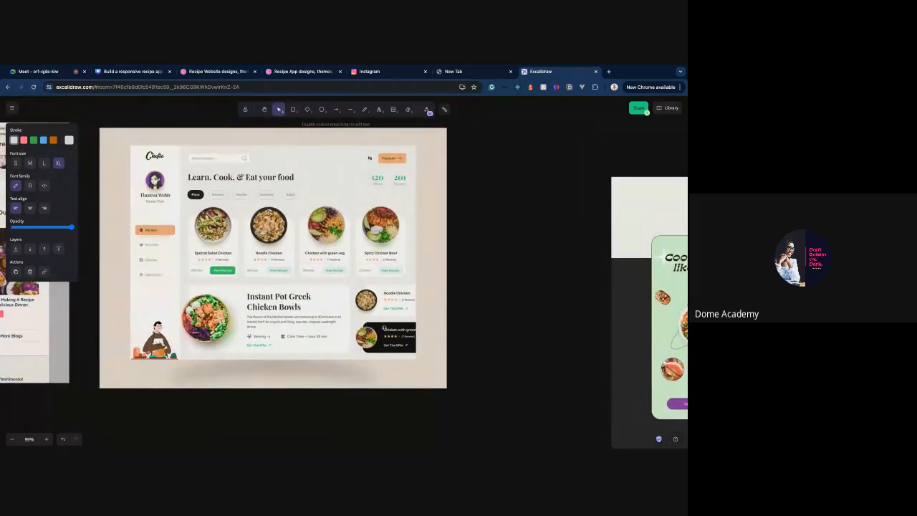
scroll(355, 249, up, 10)
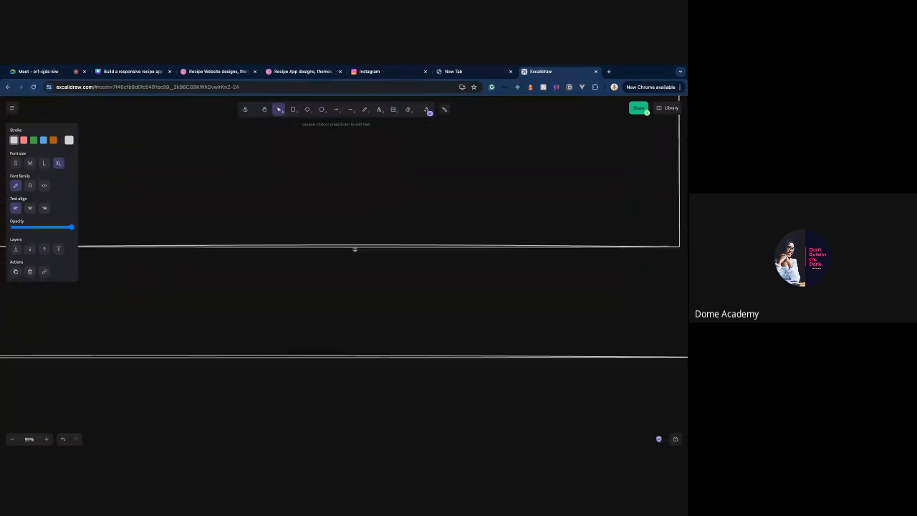
scroll(355, 250, right, 10)
scroll(355, 250, down, 3)
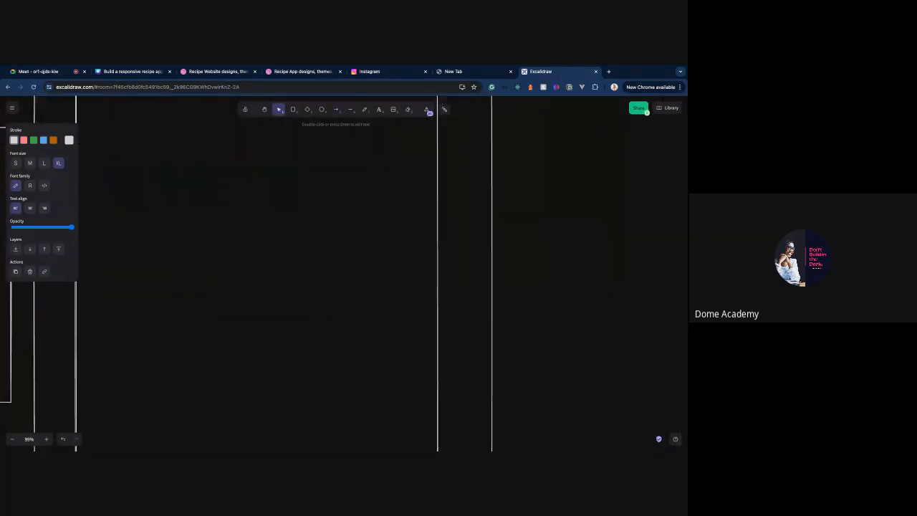
scroll(355, 250, down, 5)
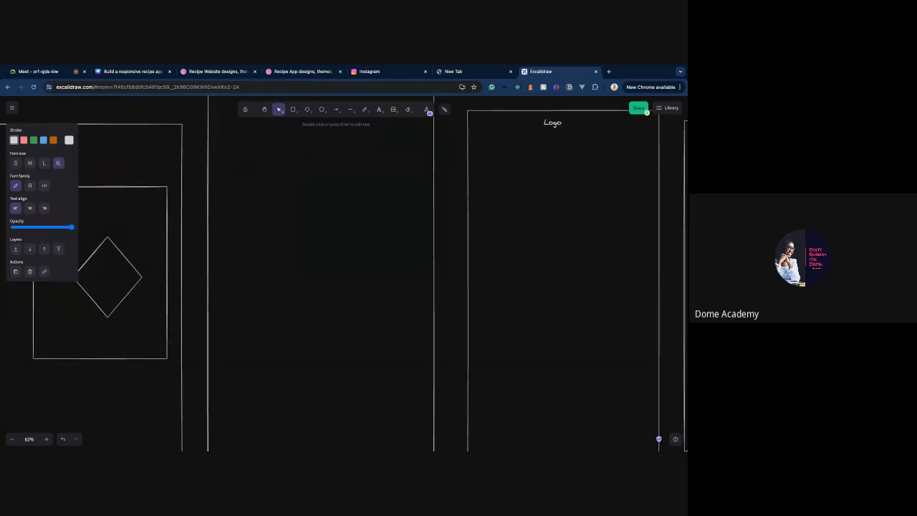
scroll(355, 250, right, 4)
scroll(321, 247, down, 10)
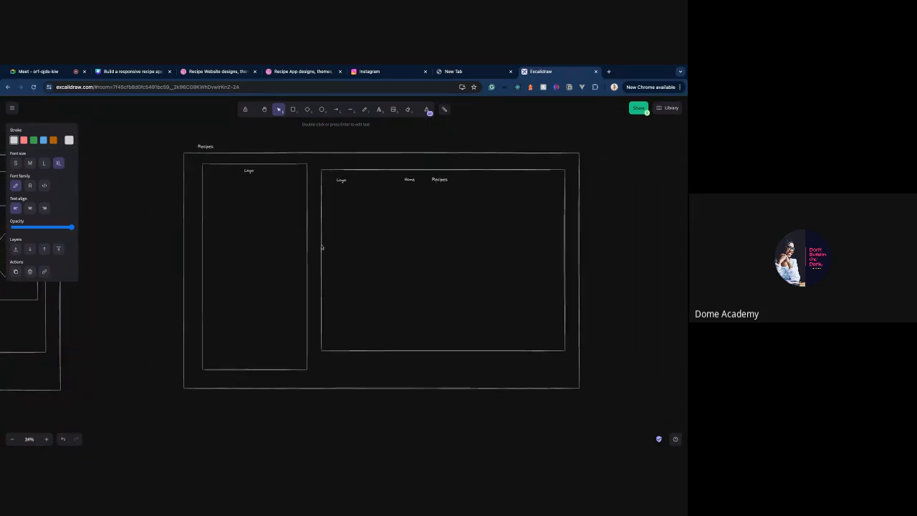
scroll(321, 246, up, 4)
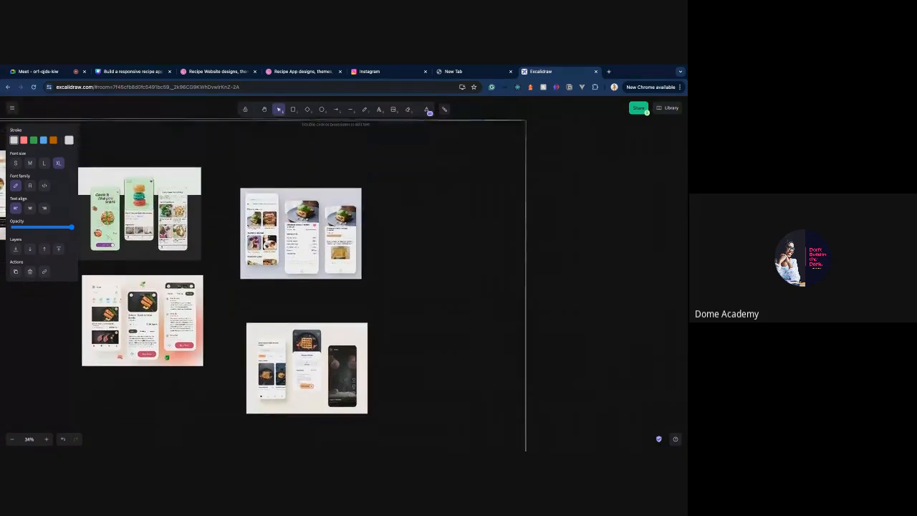
scroll(301, 298, left, 5)
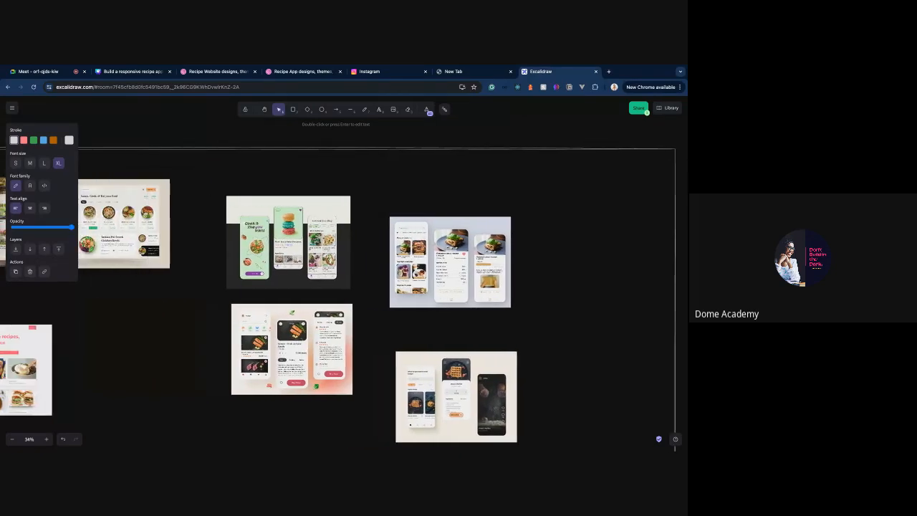
scroll(301, 298, left, 3)
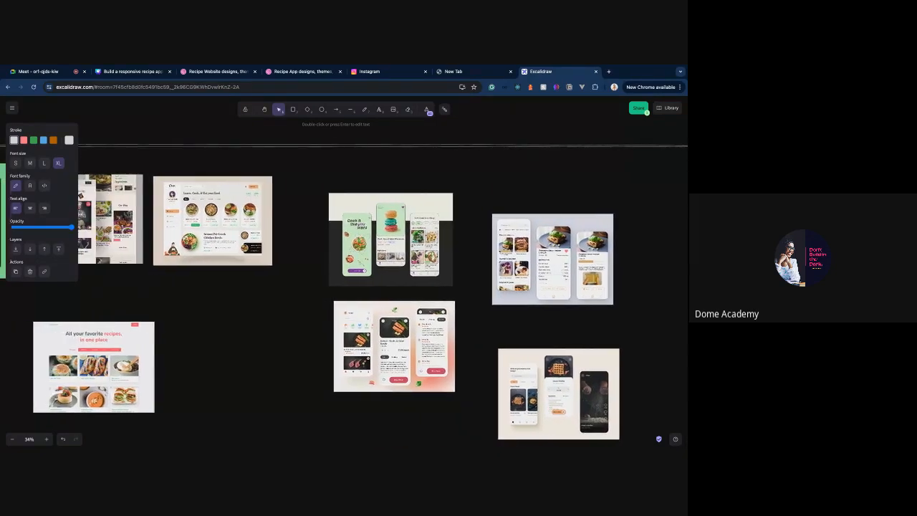
- Add the heading "Best recipes for you" centred below the Logo text in the mobile frame of the Recipes wireframe
scroll(301, 298, up, 7)
scroll(301, 297, right, 6)
scroll(329, 174, up, 4)
scroll(329, 174, right, 1)
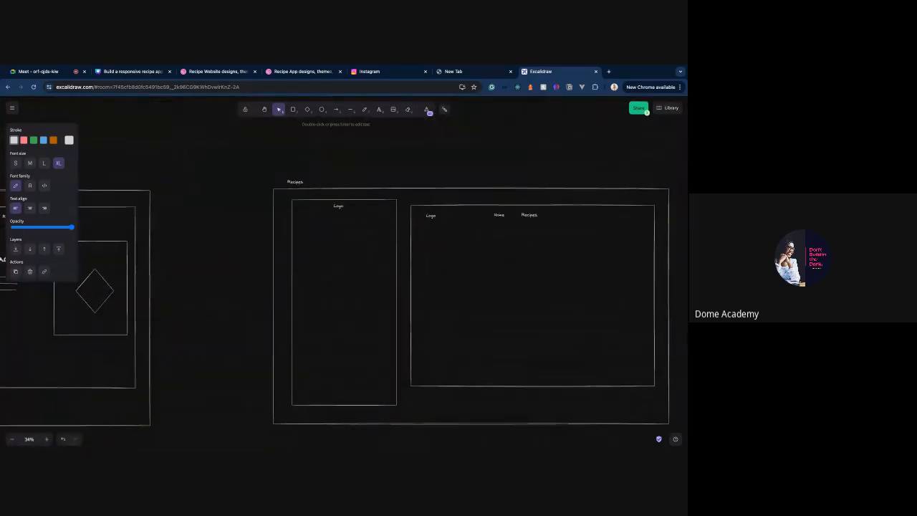
click(377, 111)
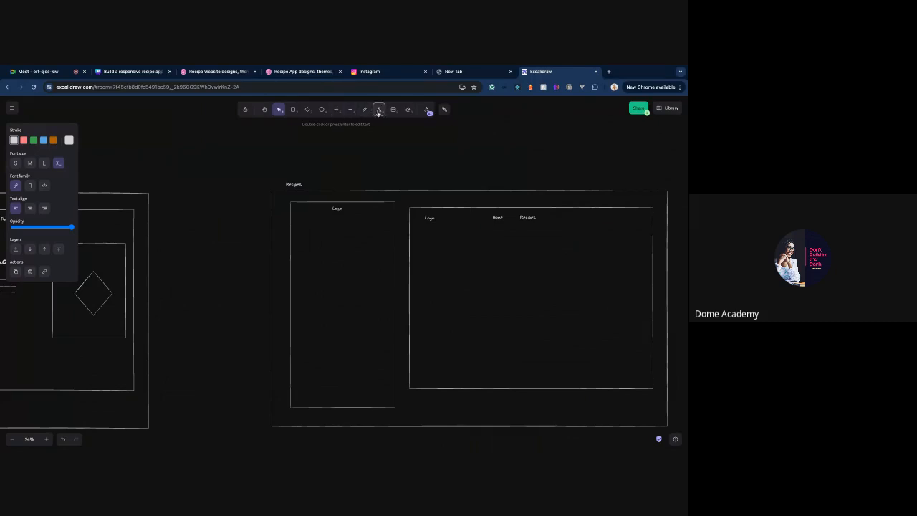
click(335, 220)
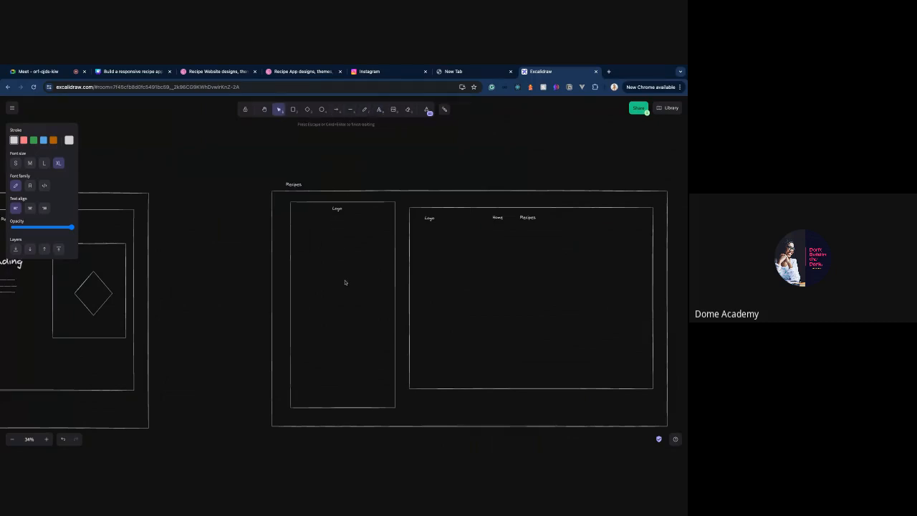
text(Best recipes for you)
click(163, 260)
click(346, 225)
mouse_move(346, 224)
mouse_down()
mouse_move(323, 224)
mouse_move(396, 229)
mouse_move(337, 223)
mouse_up()
click(236, 302)
- Examine the mobile recipe app references for the layout of their search bars, category filters and recipe cards
scroll(233, 301, down, 3)
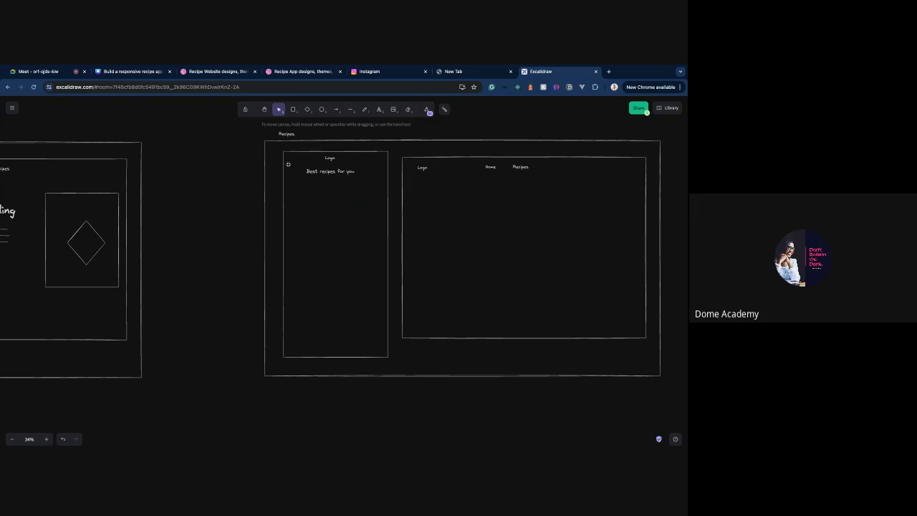
scroll(293, 303, down, 9)
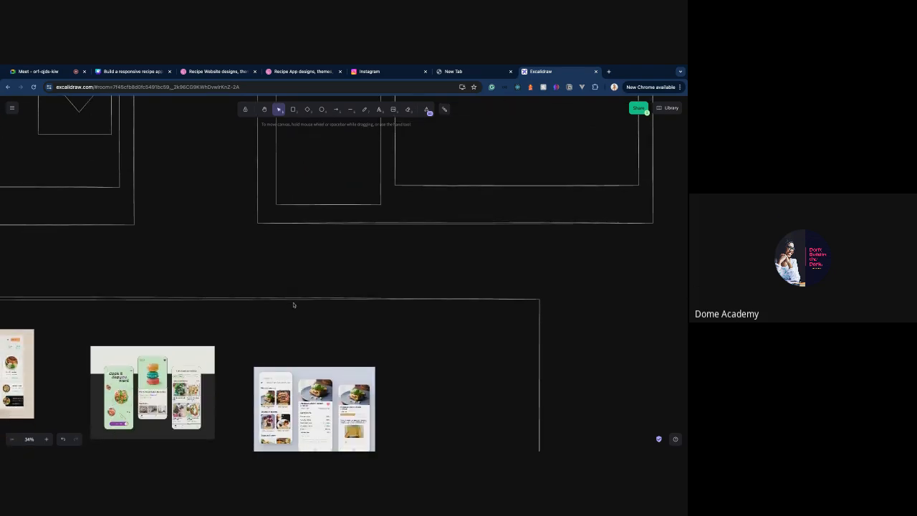
scroll(294, 305, down, 3)
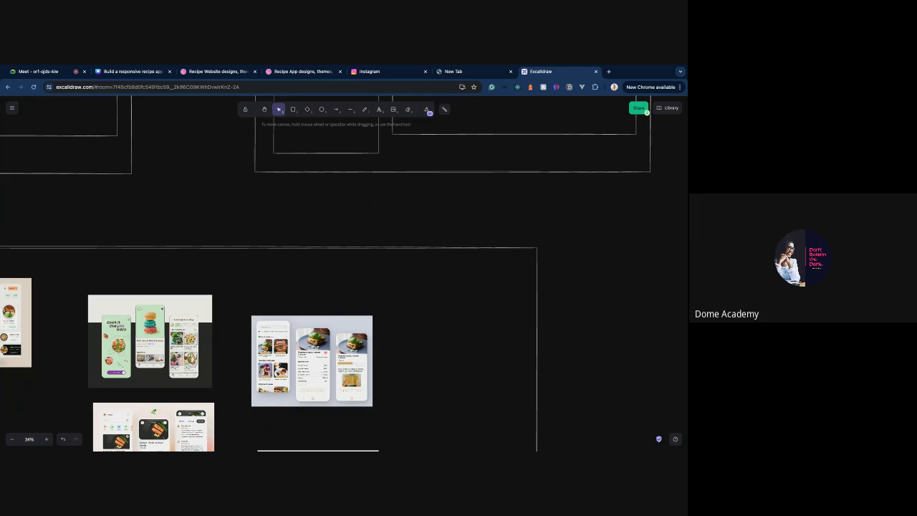
scroll(326, 274, up, 12)
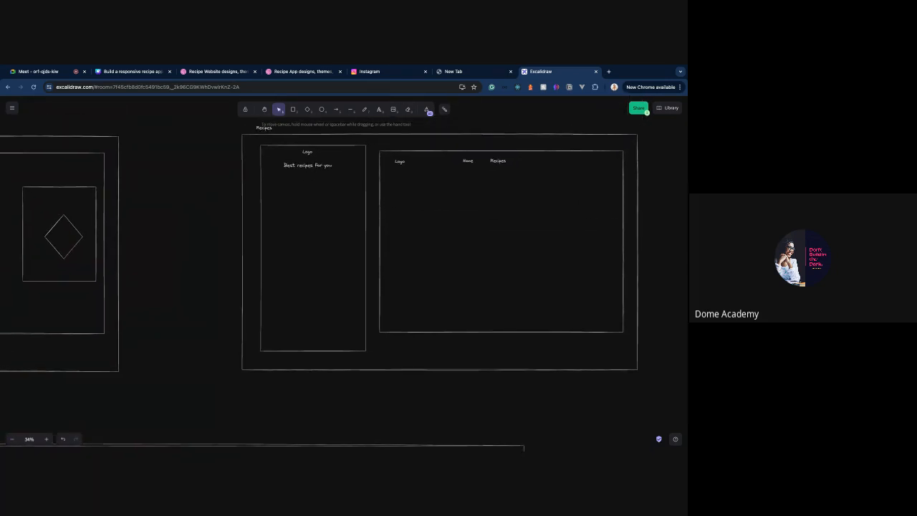
scroll(326, 274, down, 9)
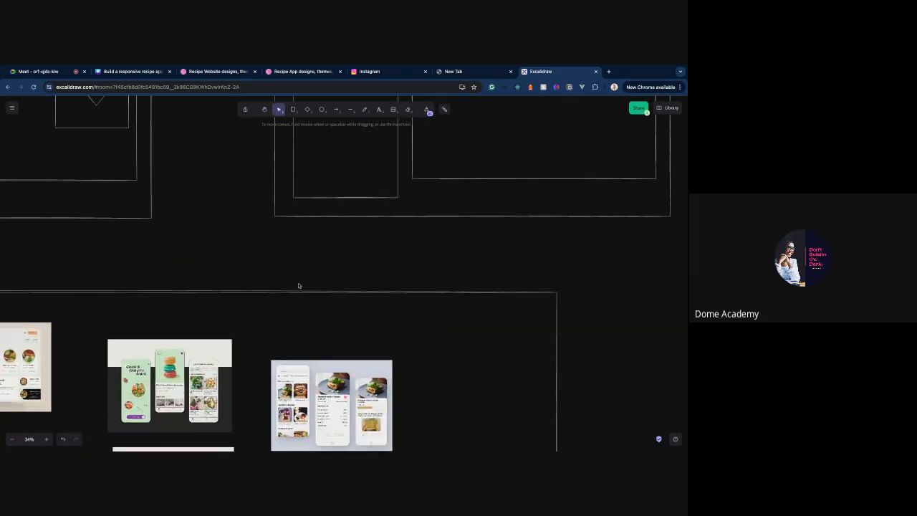
scroll(299, 285, down, 9)
ctrl+scroll(267, 244, up, 5)
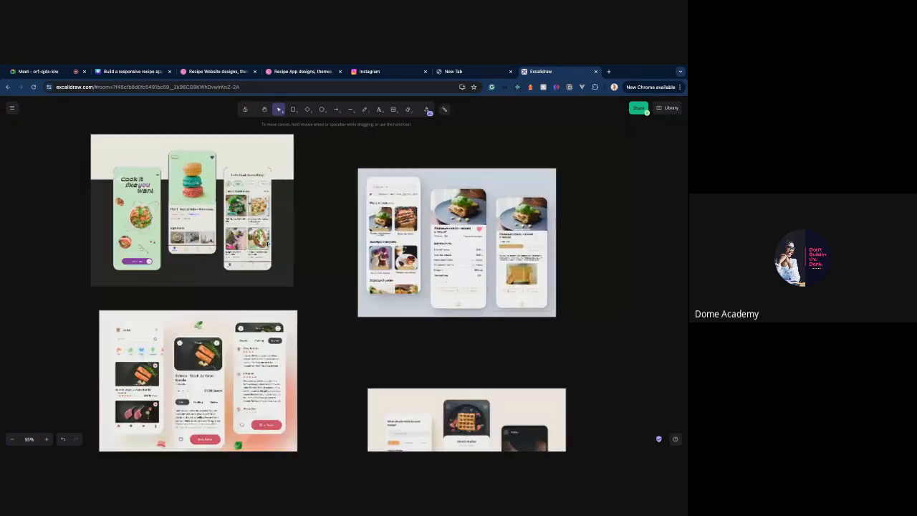
scroll(264, 146, down, 1)
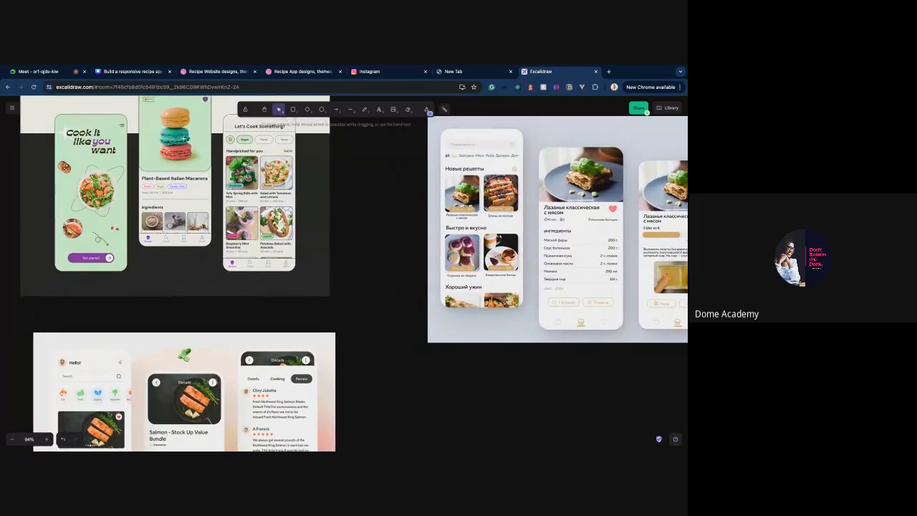
scroll(257, 137, left, 2)
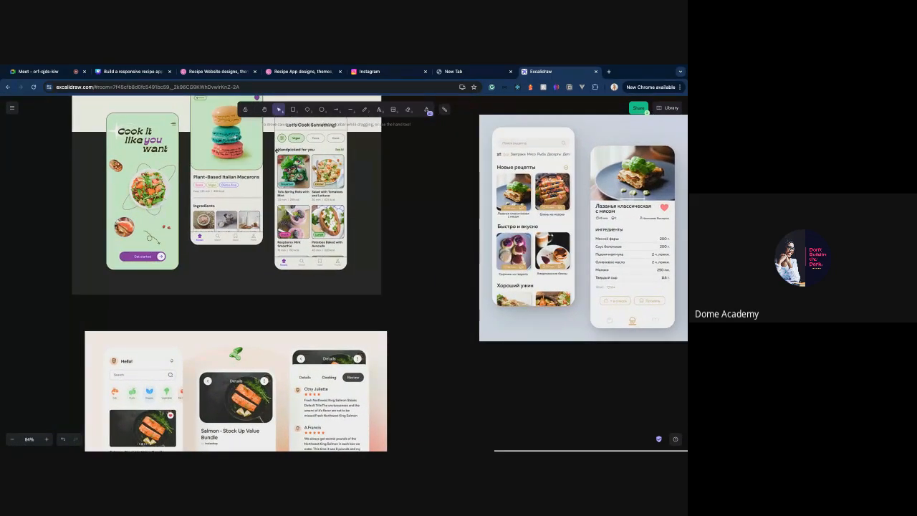
scroll(277, 147, down, 5)
scroll(277, 147, right, 6)
scroll(276, 154, down, 1)
scroll(277, 154, left, 7)
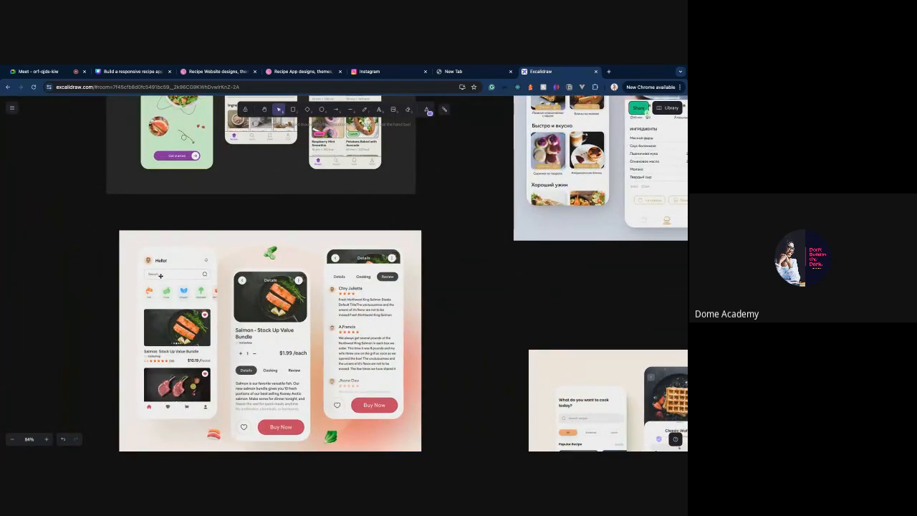
scroll(212, 296, right, 18)
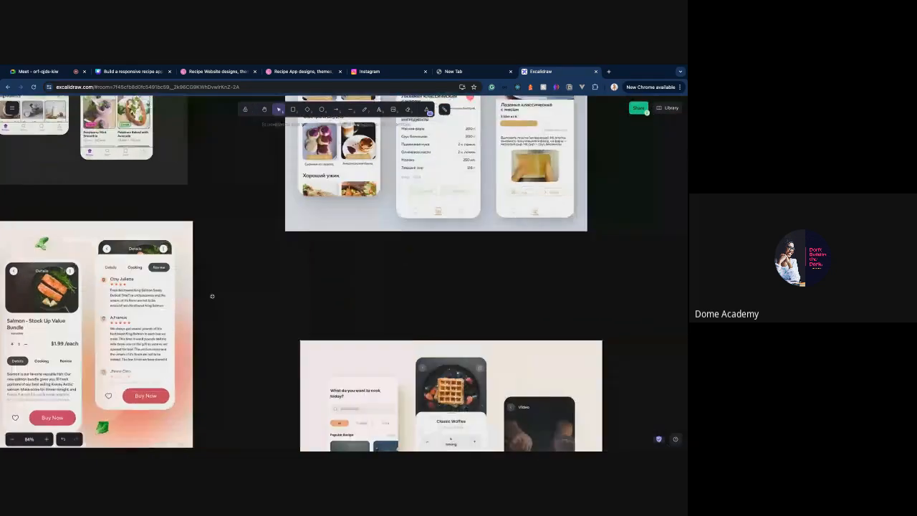
scroll(212, 296, down, 5)
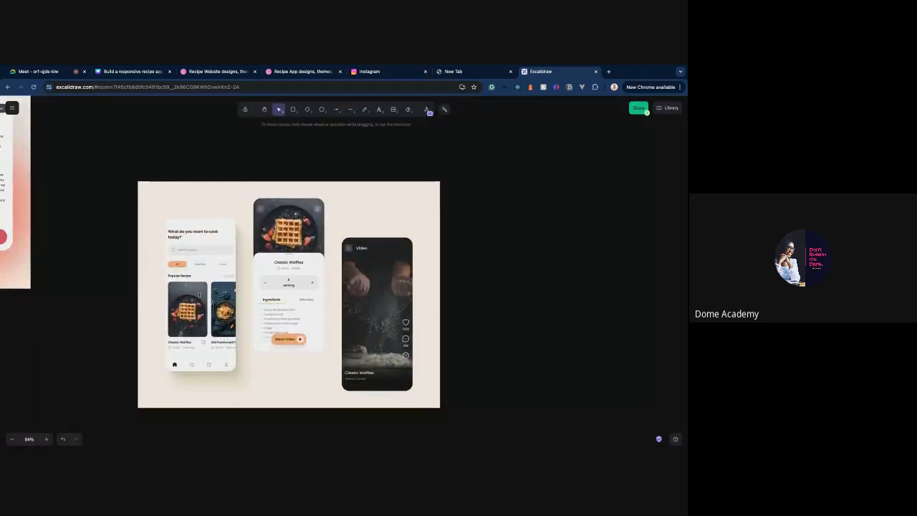
scroll(207, 264, up, 12)
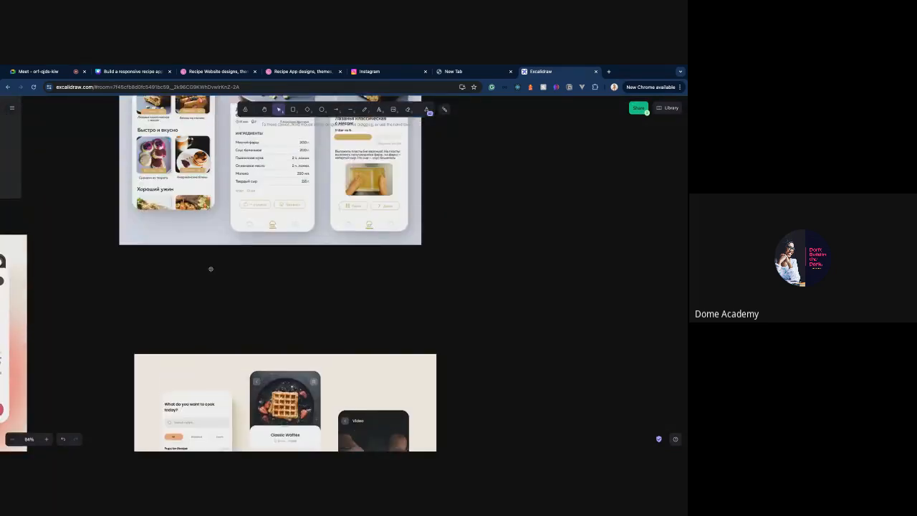
scroll(211, 269, up, 15)
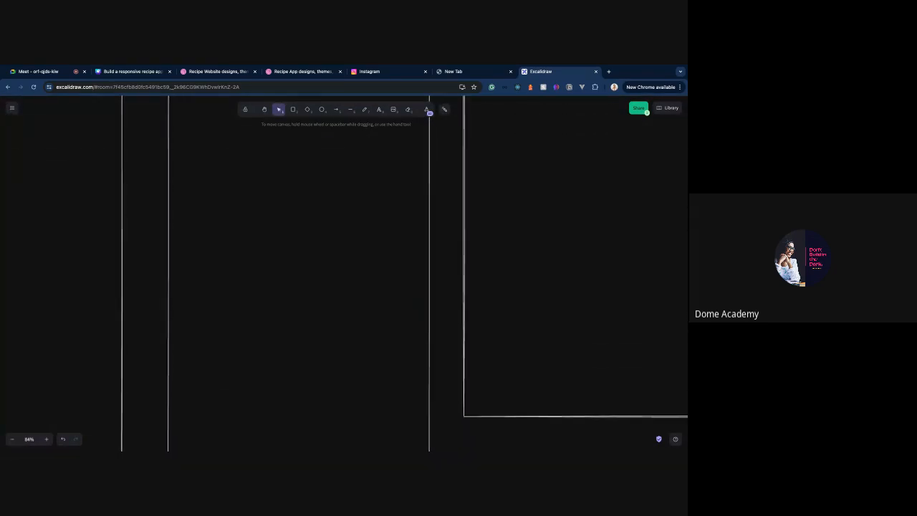
- Draw a wide search bar rectangle below the "Best recipes for you" heading in the mobile frame of the Recipes wireframe
scroll(234, 228, up, 1)
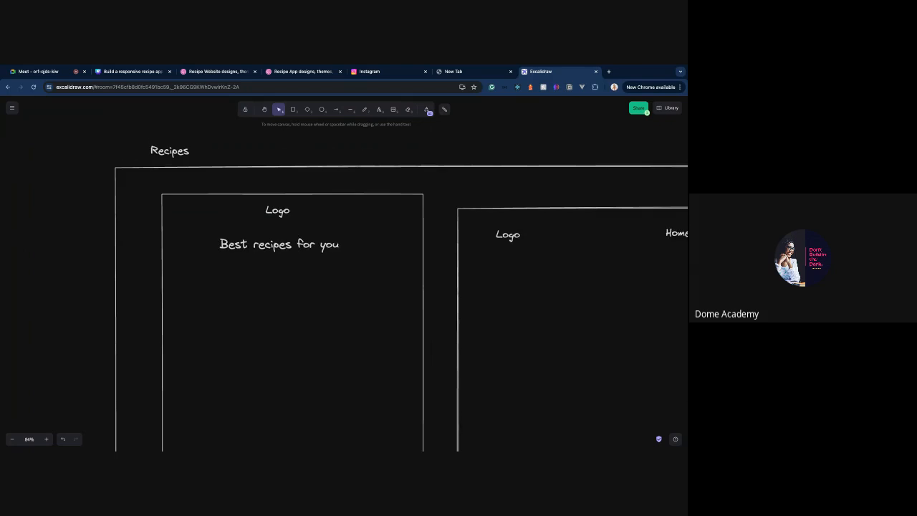
click(293, 108)
mouse_move(178, 254)
mouse_down()
mouse_move(355, 276)
mouse_move(407, 266)
mouse_move(379, 274)
mouse_up()
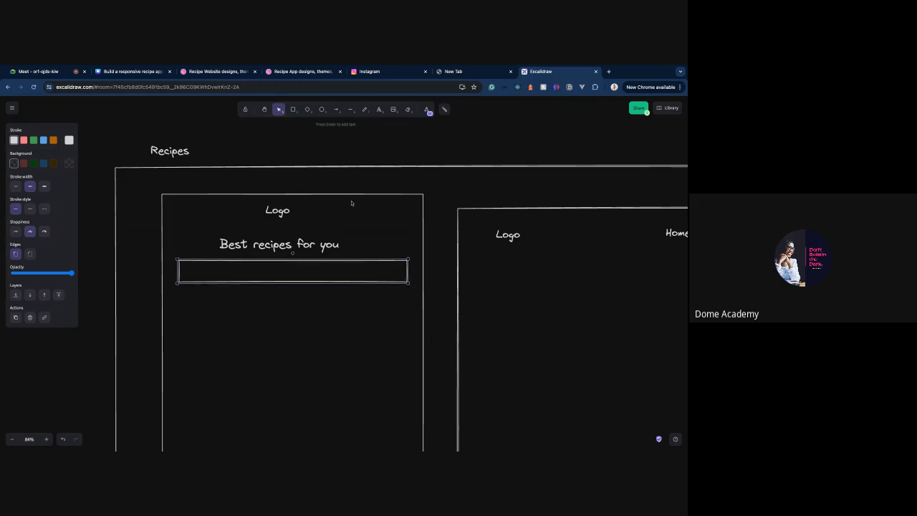
- Add the placeholder text "Search for recipes" inside the search bar, aligned near its left edge
click(379, 109)
click(231, 271)
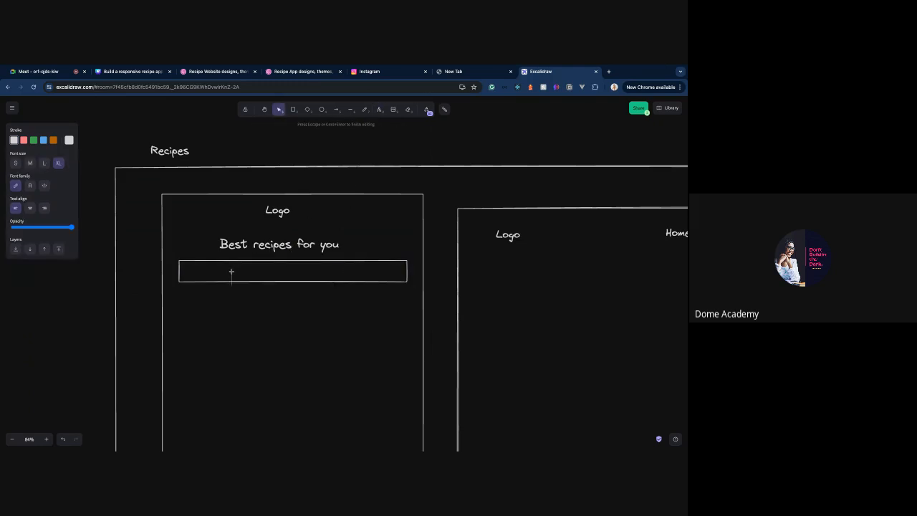
key(Escape)
double_click(192, 273)
text(Search for recipes)
click(190, 308)
drag(234, 279, 228, 273)
- Recolour the "Search for recipes" placeholder to a faint dark grey using the custom stroke hex code 1212
click(68, 140)
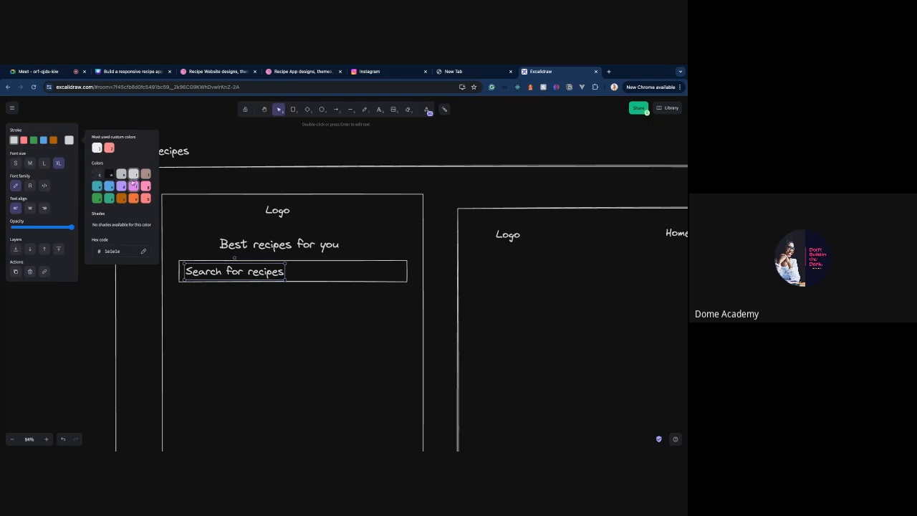
click(122, 174)
click(132, 175)
click(126, 251)
key(shift+Left)
key(shift+Left)
key(shift+Left)
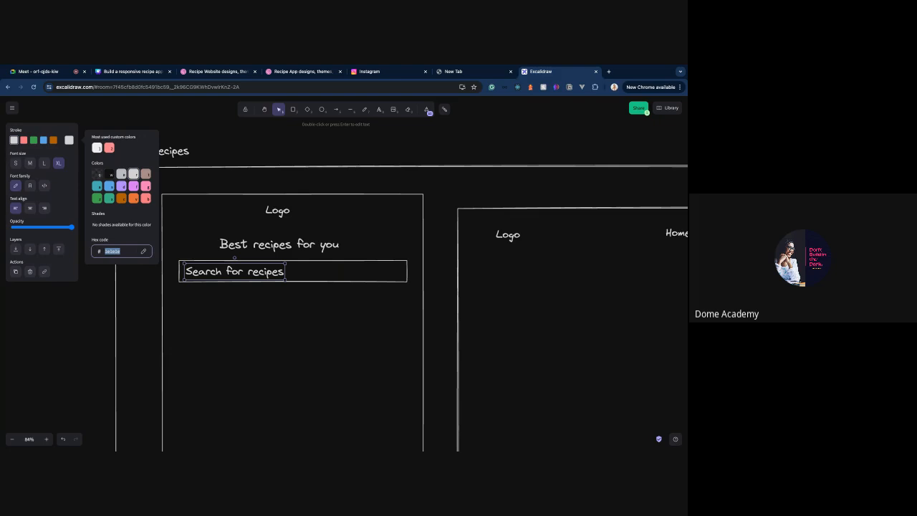
text(f)
text(12)
text(1)
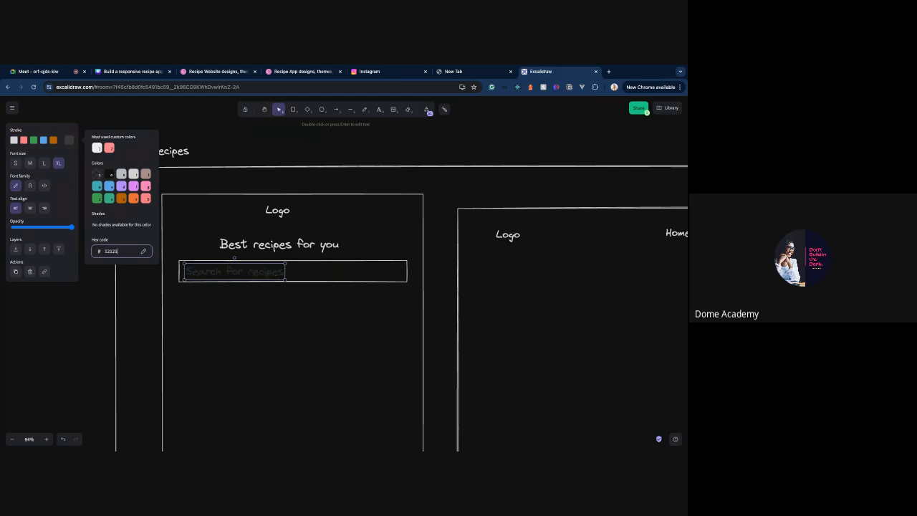
text(2)
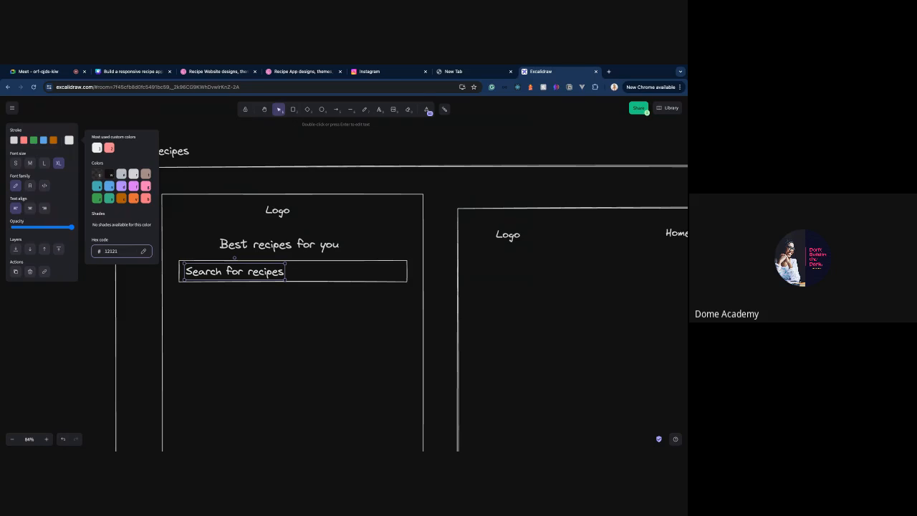
key(BackSpace)
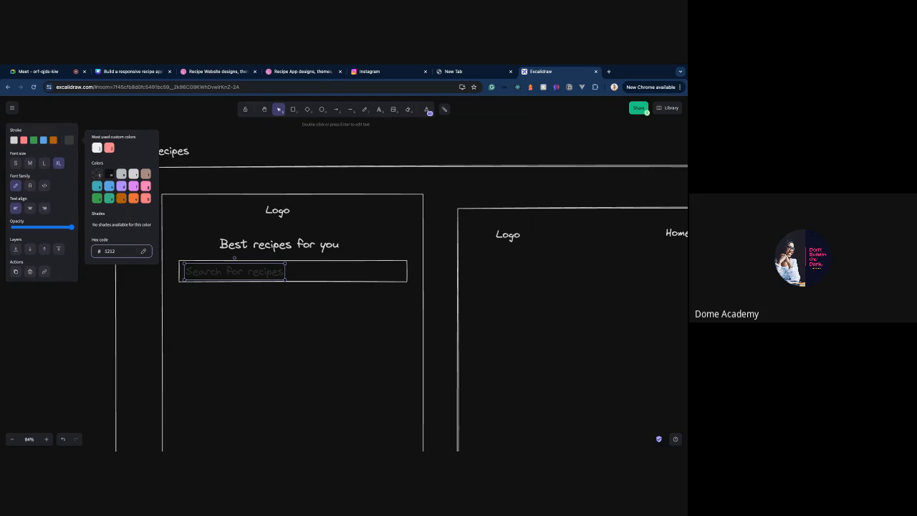
text(12)
key(BackSpace)
click(226, 291)
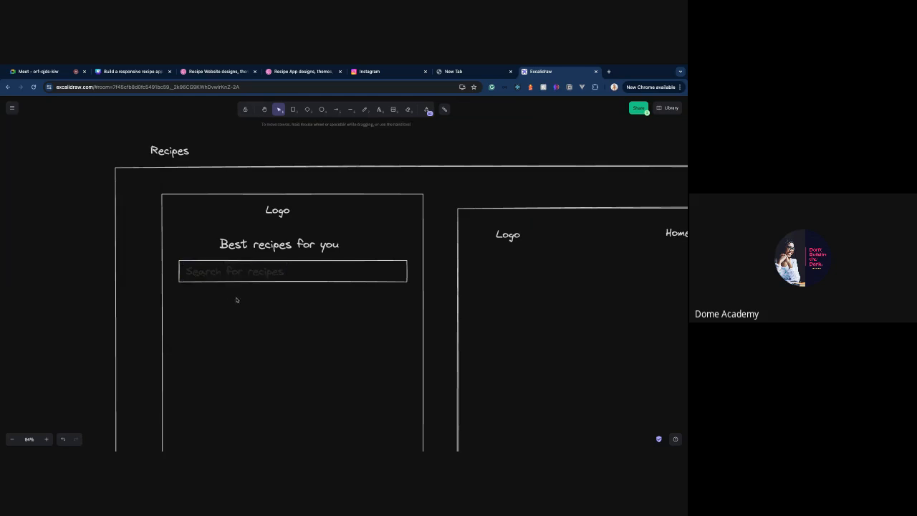
click(275, 276)
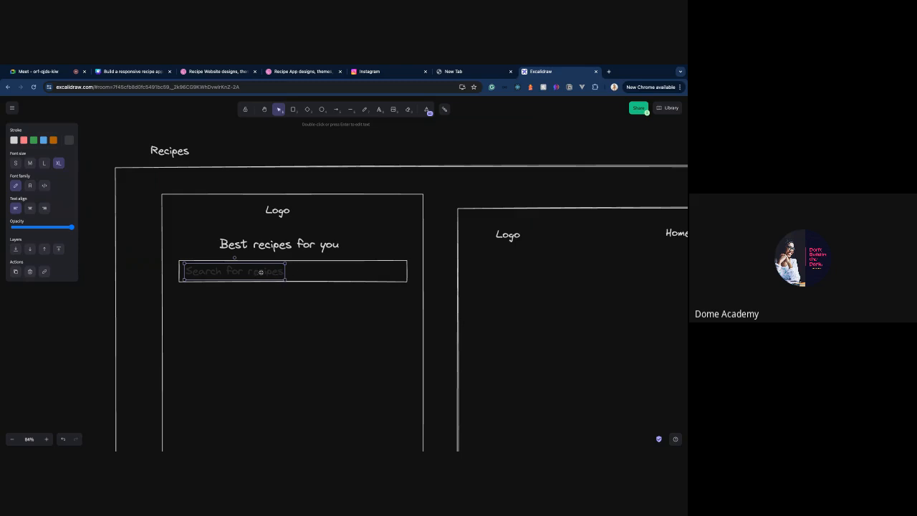
click(232, 343)
click(299, 248)
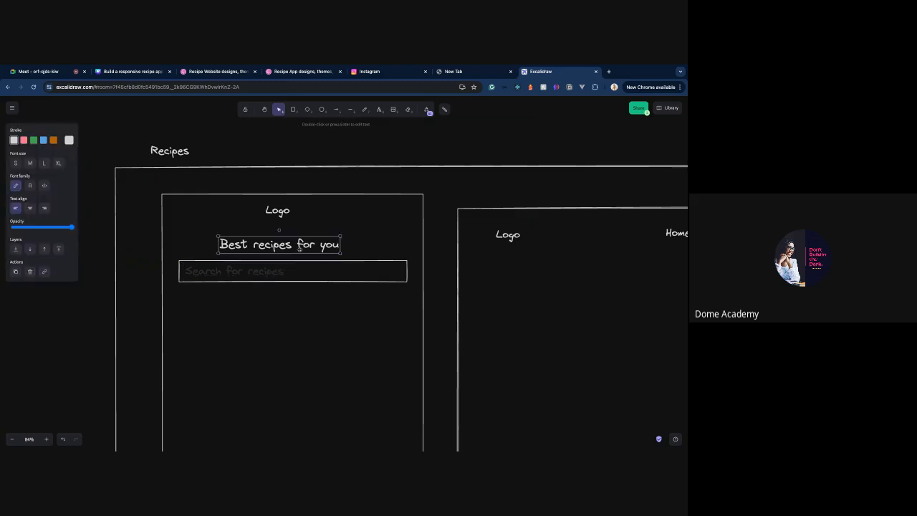
drag(299, 248, 279, 304)
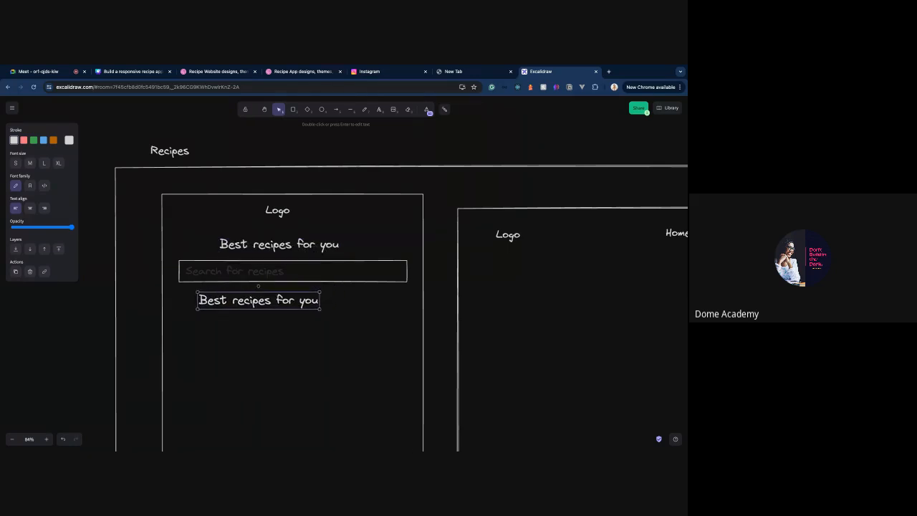
key(Delete)
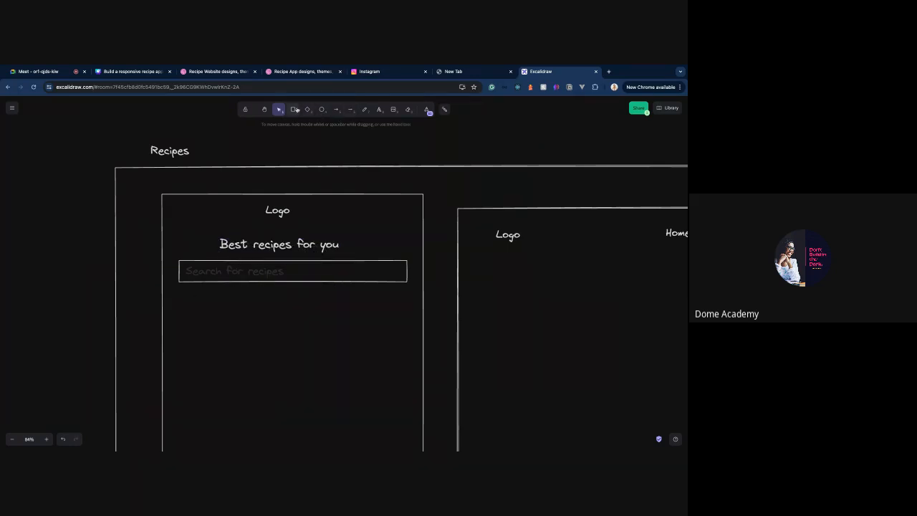
- Draw a small category box with a white outline below the search bar's left end and label it "Cat 1"
click(294, 108)
drag(184, 288, 234, 307)
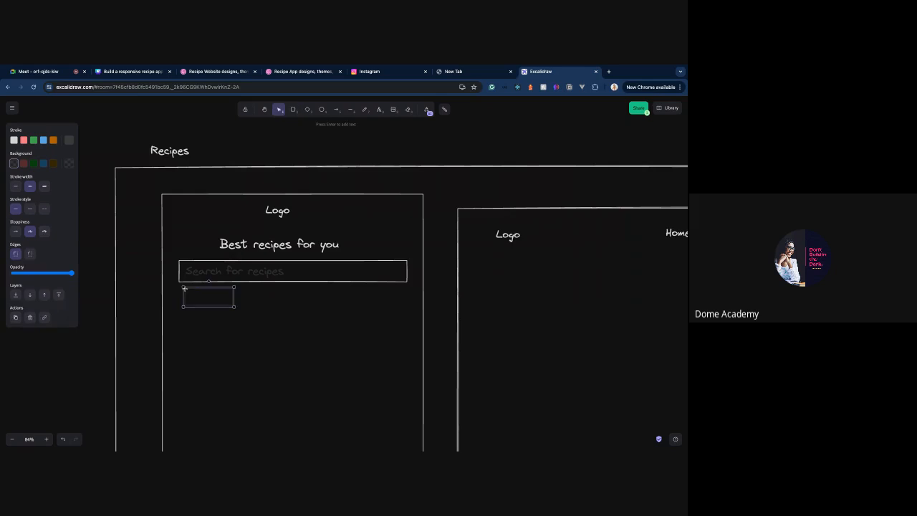
click(13, 140)
drag(199, 284, 199, 294)
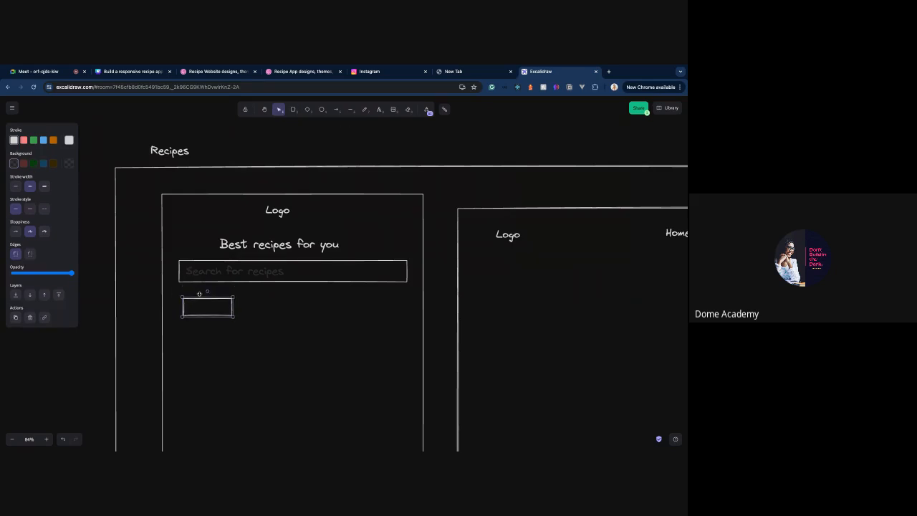
double_click(204, 307)
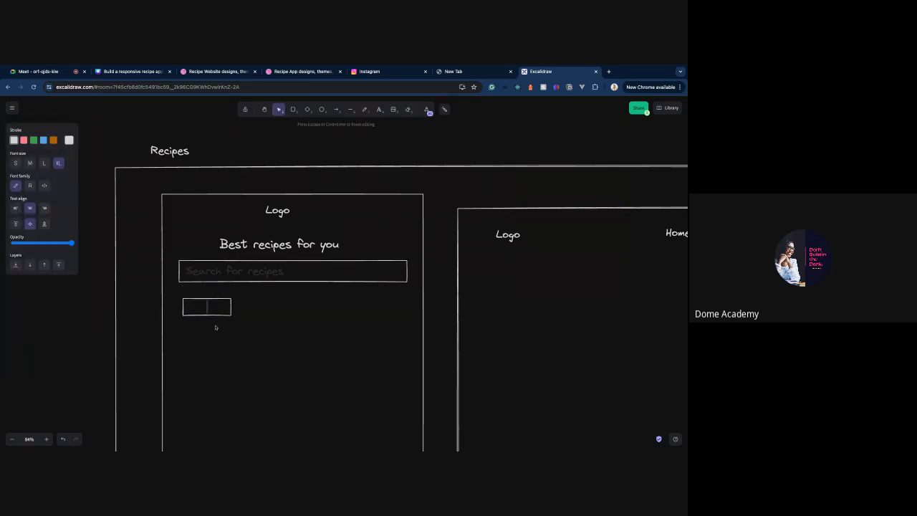
text(Cat 1)
key(Escape)
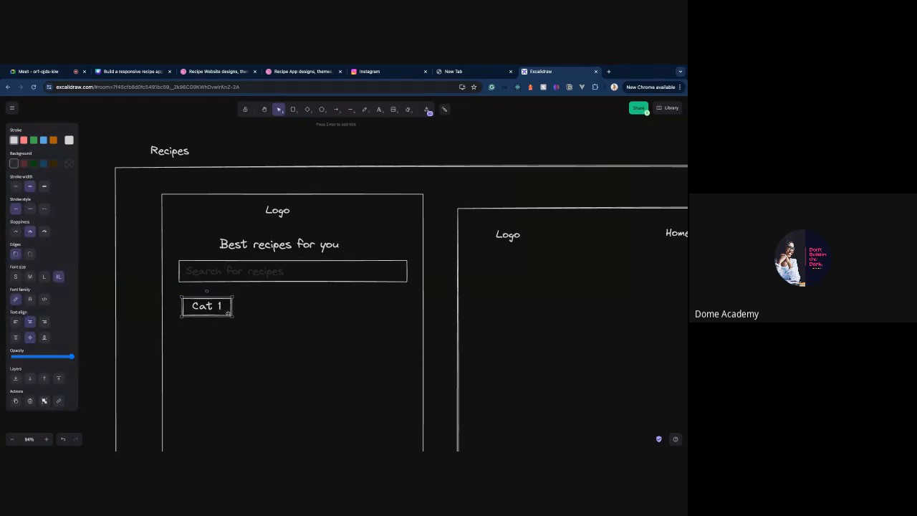
- Duplicate the "Cat 1" box twice along the same row and relabel the last copy "Cat 3"
drag(228, 313, 369, 314)
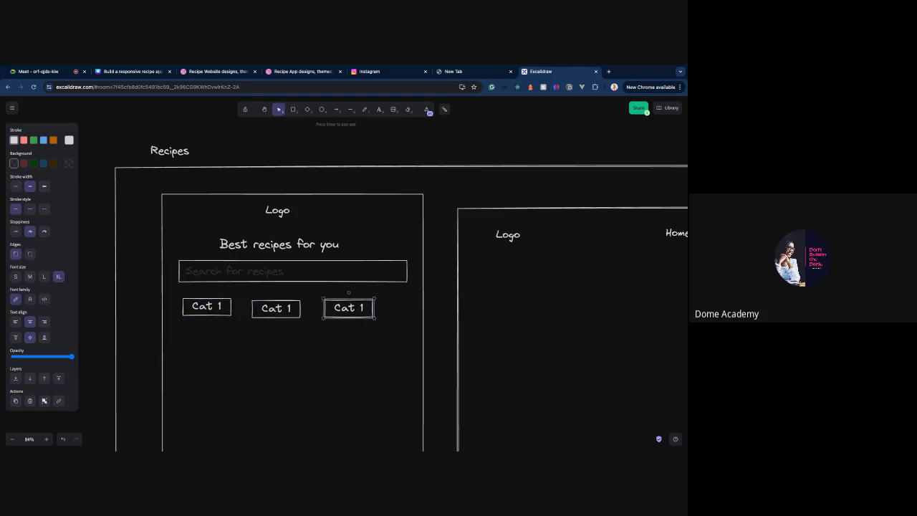
double_click(353, 308)
key(Right)
key(BackSpace)
text(2)
key(BackSpace)
text(3)
- Relabel the middle category box "Cat 2"
click(288, 310)
double_click(288, 310)
key(Right)
key(BackSpace)
text(3)
key(BackSpace)
text(2)
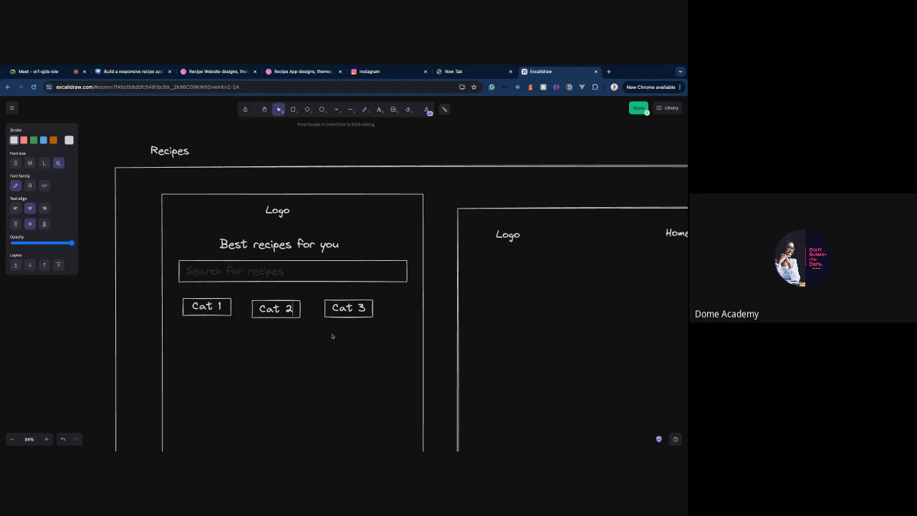
click(372, 352)
- Compare the recipe card designs and category rows in the mobile app references with those in the Chefie dashboard
scroll(372, 353, down, 3)
scroll(373, 354, down, 3)
scroll(373, 354, down, 2)
scroll(373, 354, down, 4)
scroll(372, 354, down, 3)
scroll(281, 274, down, 3)
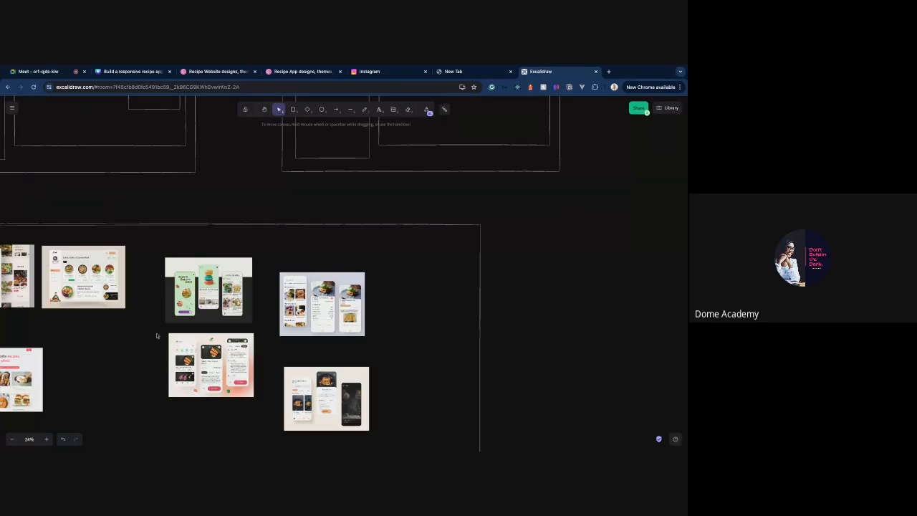
scroll(251, 293, up, 5)
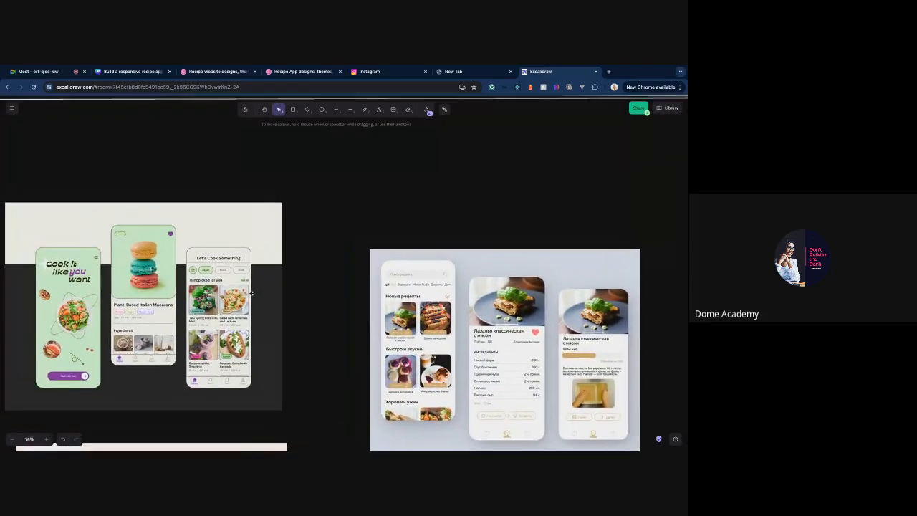
scroll(225, 340, up, 4)
scroll(225, 340, left, 9)
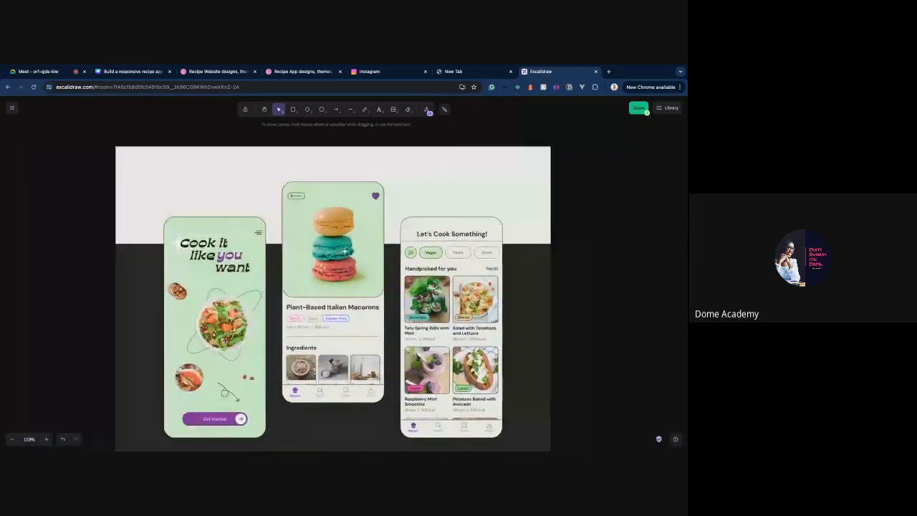
scroll(344, 273, left, 3)
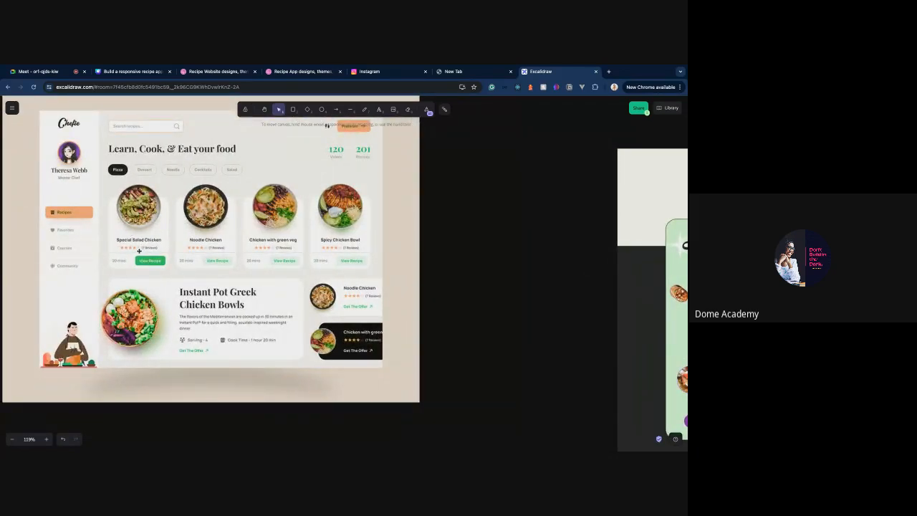
scroll(156, 268, right, 15)
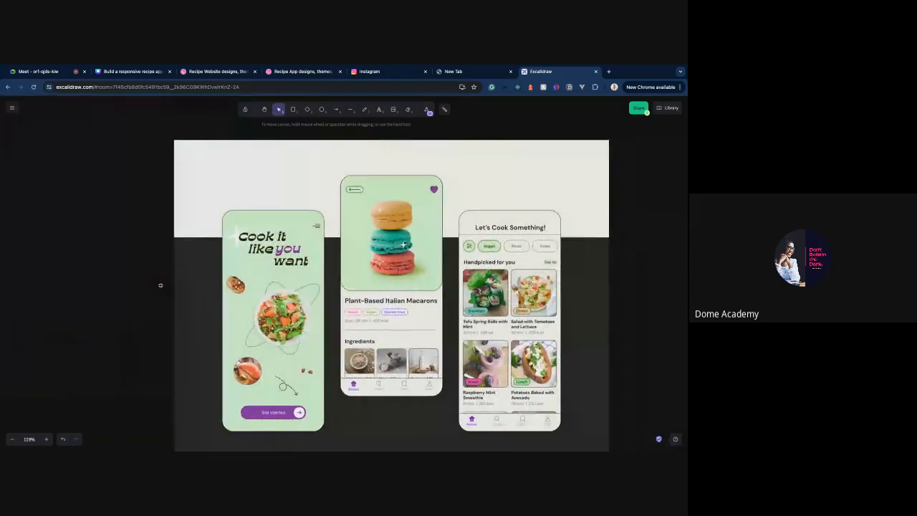
scroll(364, 244, left, 15)
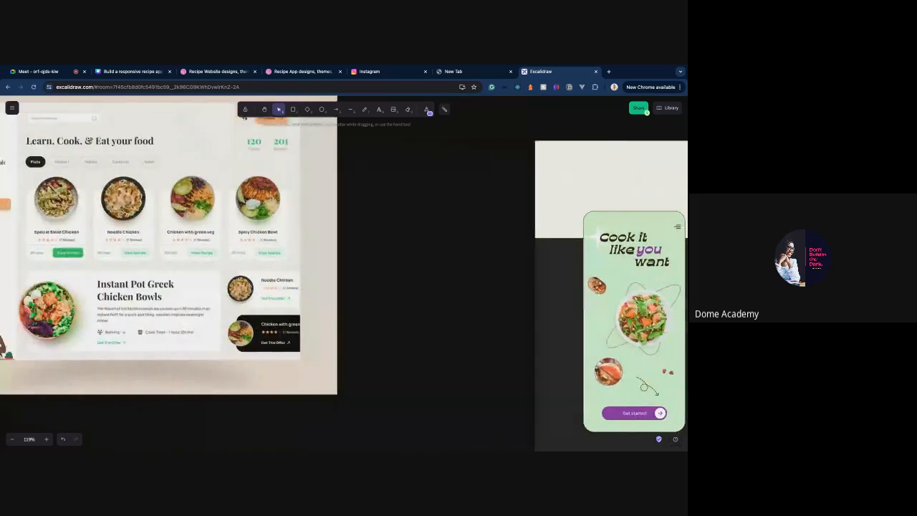
scroll(365, 244, down, 2)
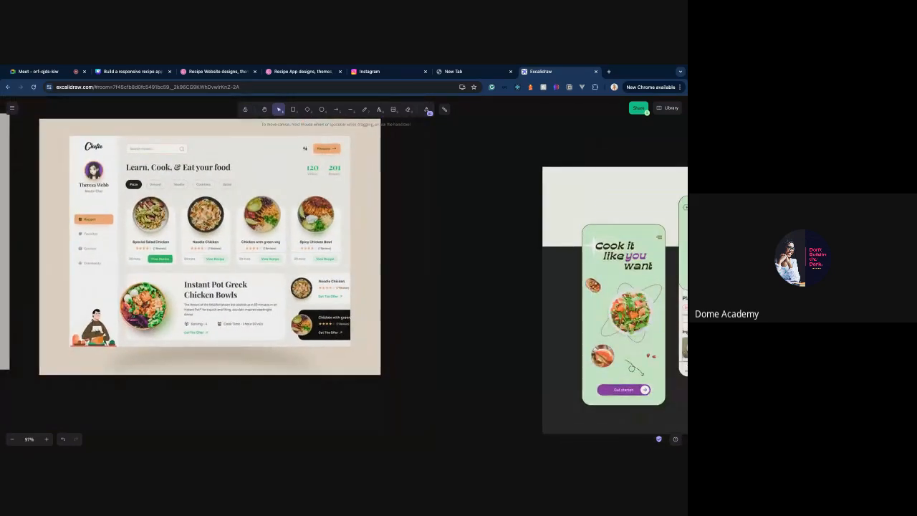
scroll(344, 273, right, 10)
scroll(344, 273, down, 2)
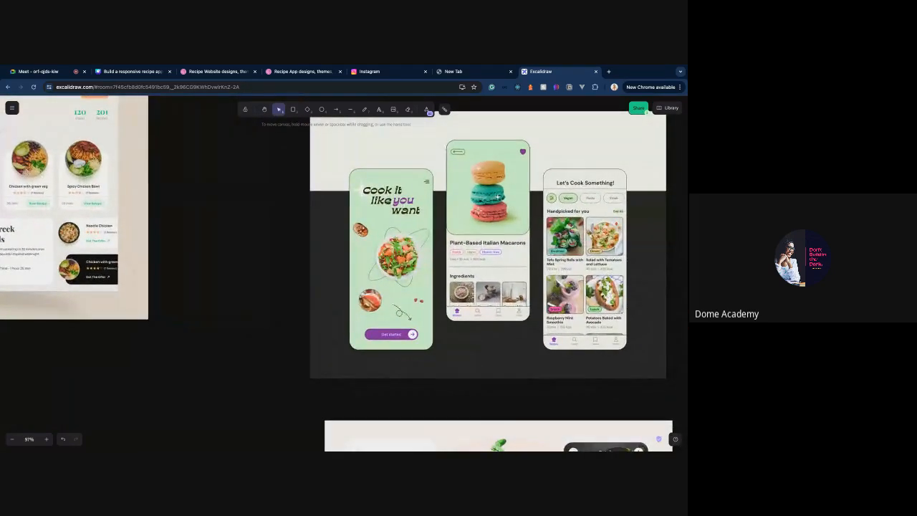
scroll(498, 197, left, 10)
scroll(187, 187, right, 20)
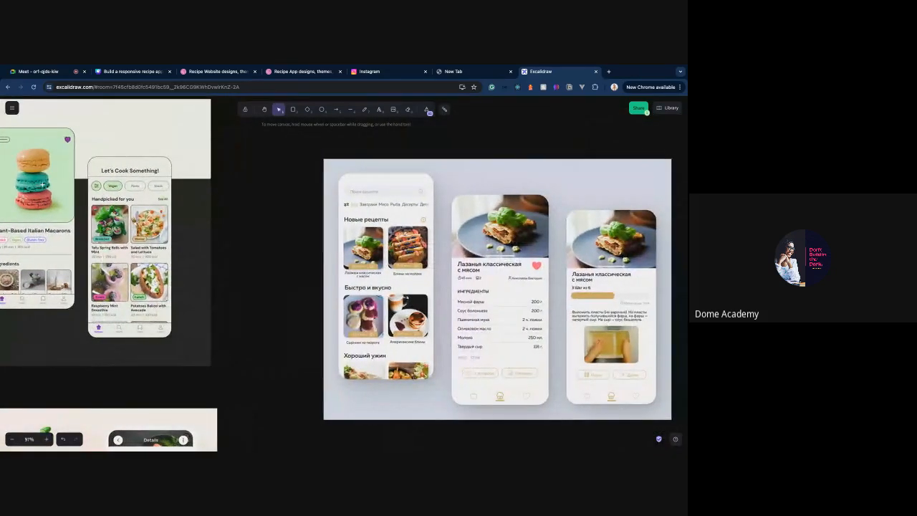
scroll(212, 197, down, 2)
scroll(242, 205, down, 5)
scroll(242, 206, left, 5)
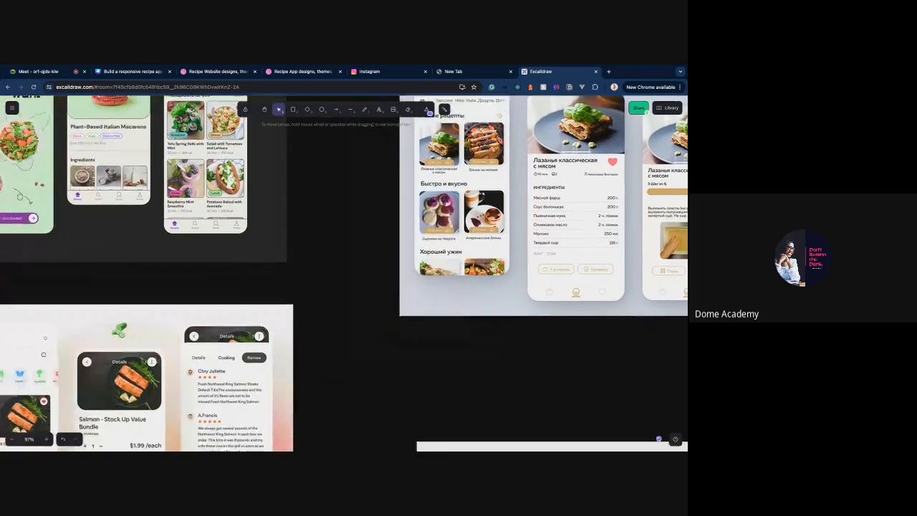
scroll(242, 206, left, 3)
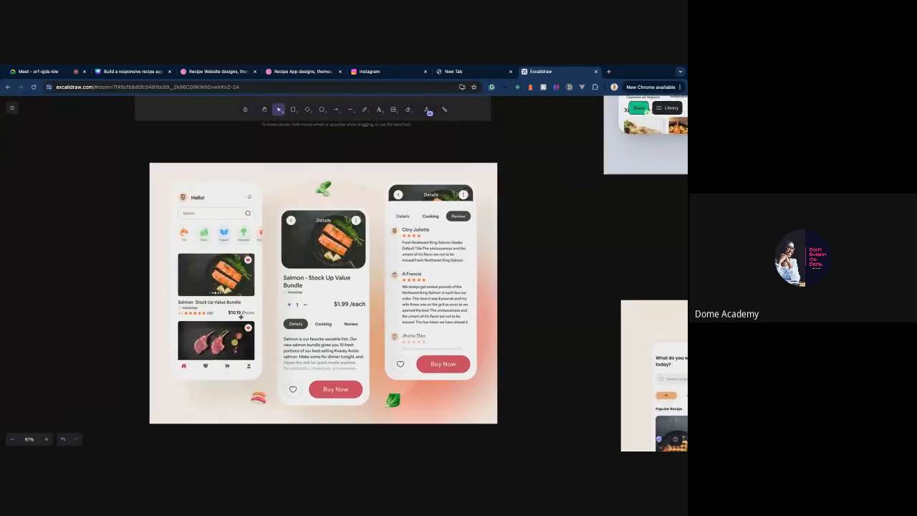
- Examine the recipe website references for how their recipe cards arrange images, titles, tags and descriptions
scroll(477, 297, down, 5)
scroll(344, 272, left, 10)
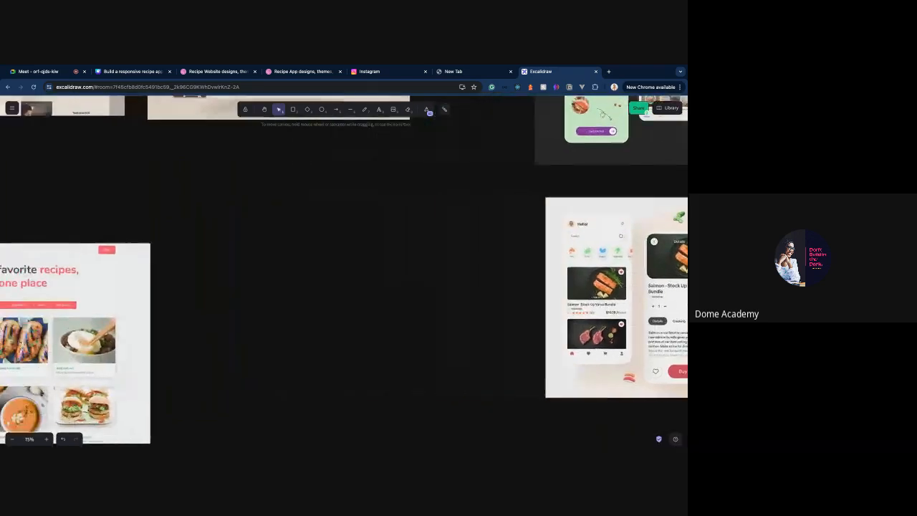
scroll(344, 273, left, 10)
scroll(344, 273, down, 2)
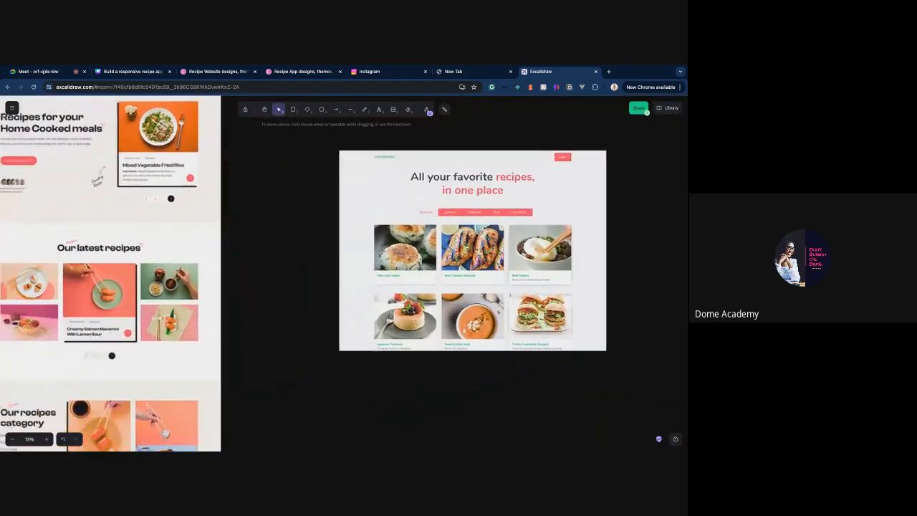
scroll(344, 272, down, 2)
scroll(344, 273, up, 8)
scroll(344, 272, down, 3)
scroll(344, 272, down, 1)
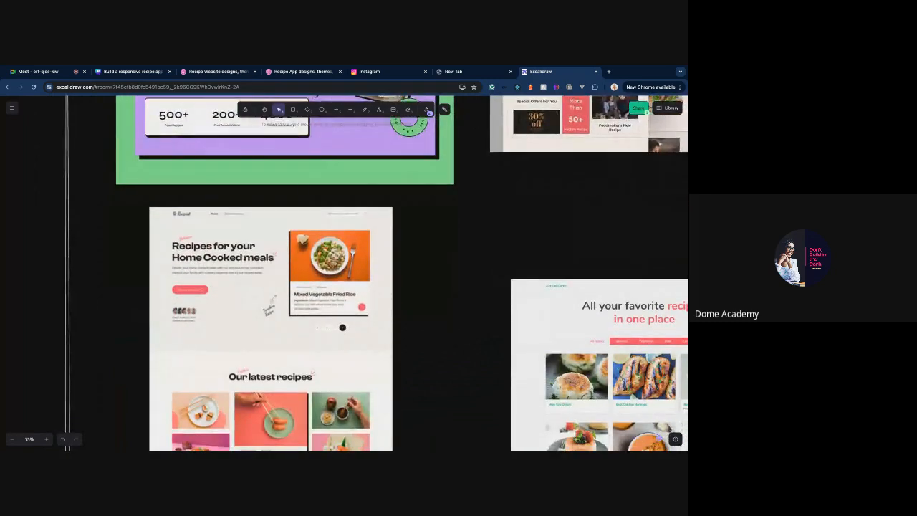
scroll(288, 307, up, 10)
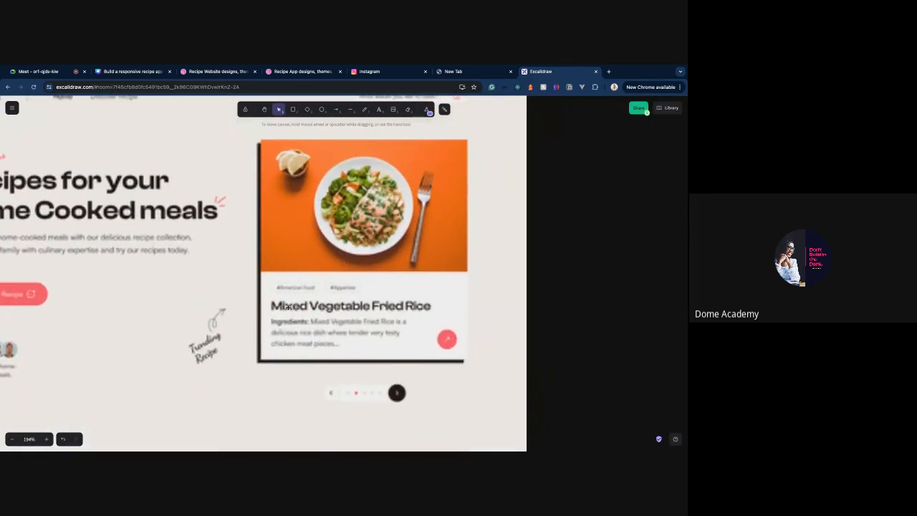
scroll(288, 307, down, 10)
scroll(288, 307, up, 4)
scroll(288, 308, right, 4)
scroll(344, 279, right, 10)
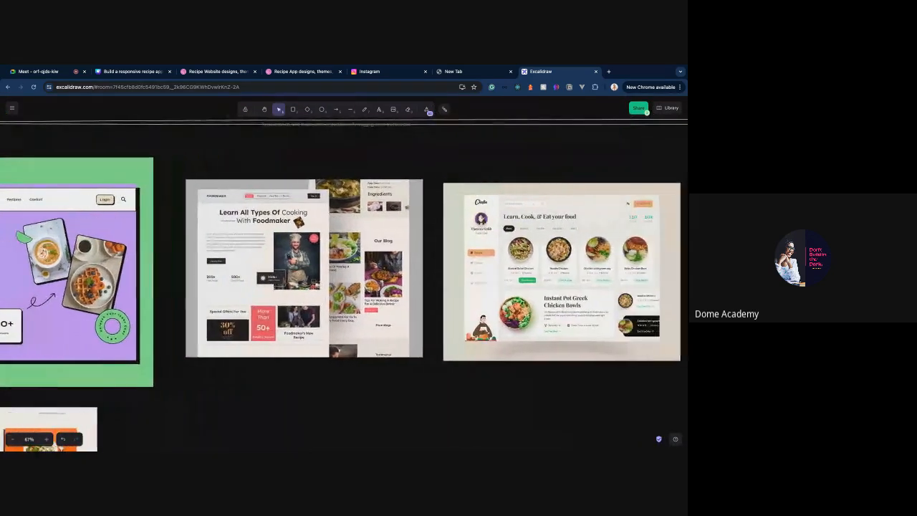
- Draw two recipe card boxes next to each other below the category row in the mobile Recipes frame
scroll(344, 280, up, 5)
scroll(344, 279, right, 10)
scroll(430, 286, down, 2)
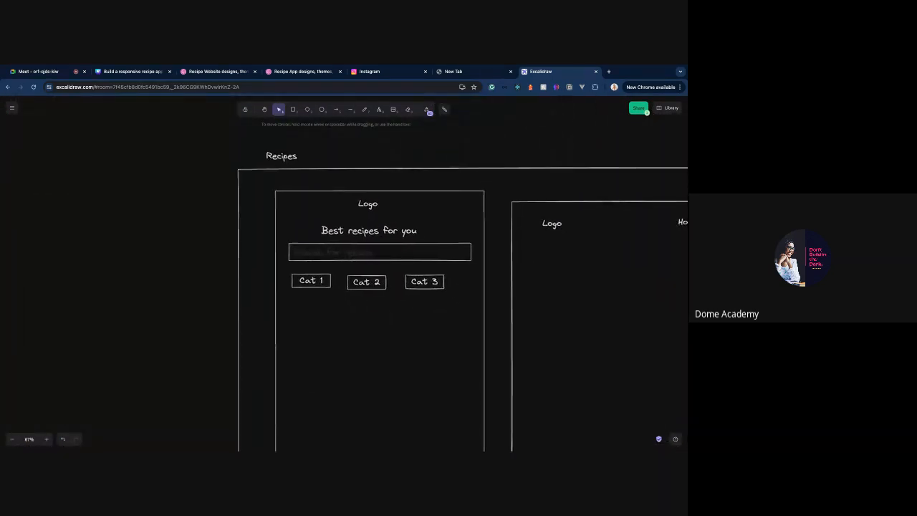
click(293, 109)
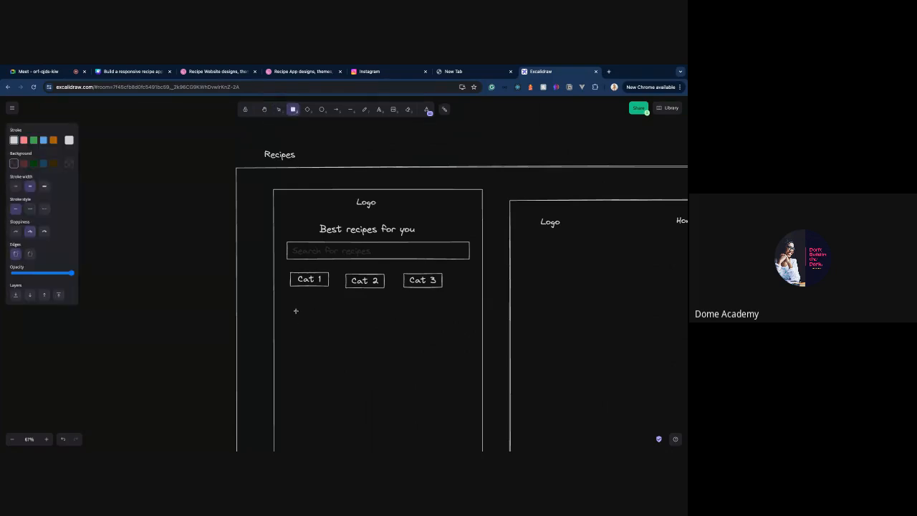
mouse_move(292, 306)
mouse_down()
mouse_move(379, 386)
mouse_move(370, 388)
mouse_move(367, 361)
mouse_move(359, 386)
mouse_move(453, 368)
mouse_up()
- Widen both card boxes so their outer edges line up with the ends of the search bar
click(365, 374)
drag(366, 370, 373, 369)
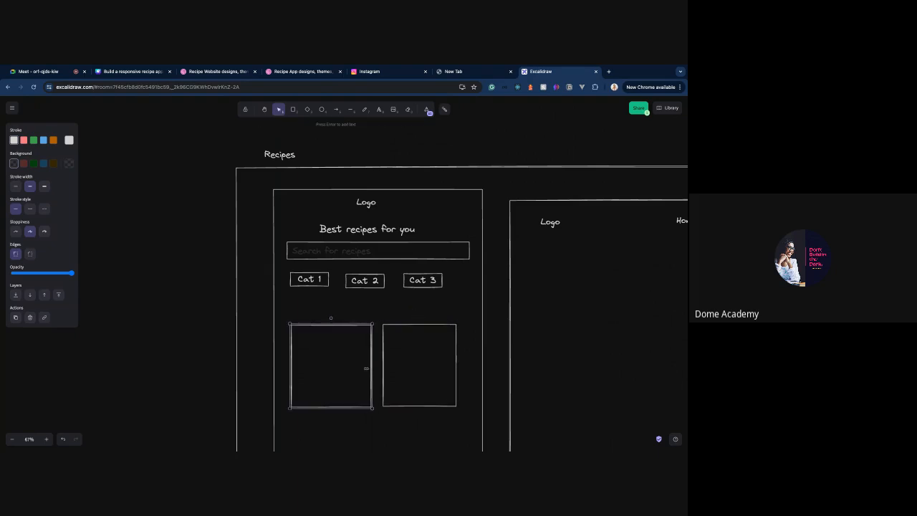
click(384, 368)
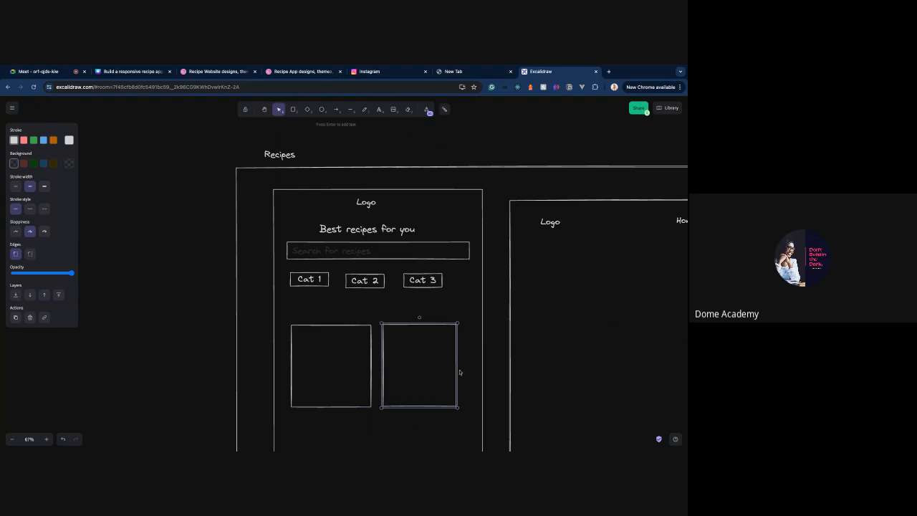
drag(458, 370, 470, 370)
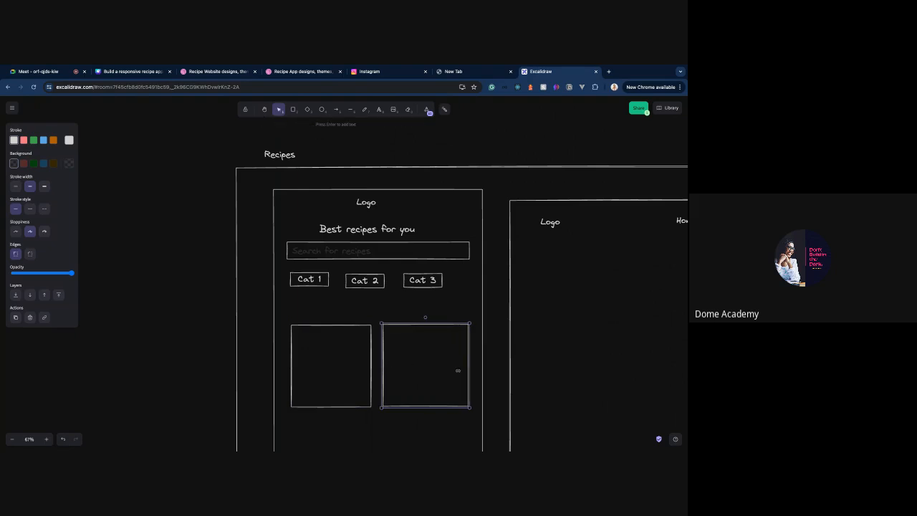
click(293, 367)
drag(290, 366, 286, 367)
click(413, 385)
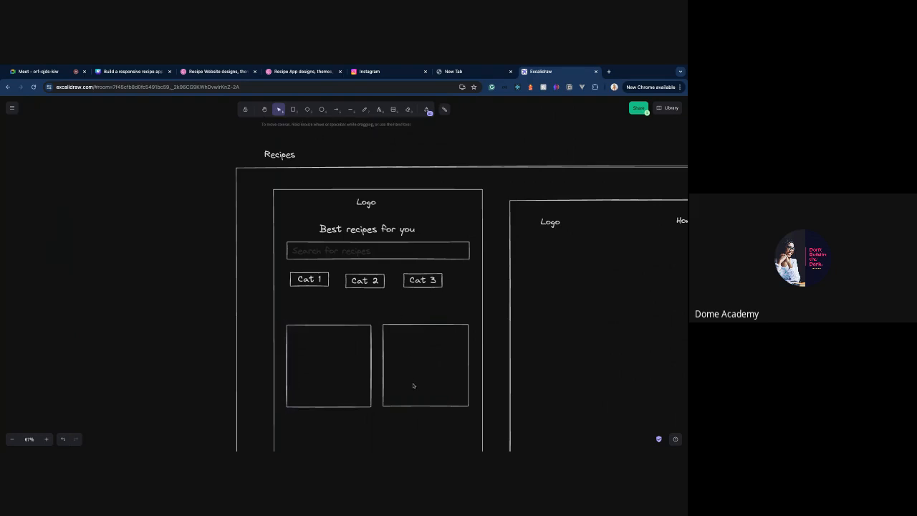
- Draw an image placeholder rectangle spanning the upper part of the first recipe card
double_click(331, 364)
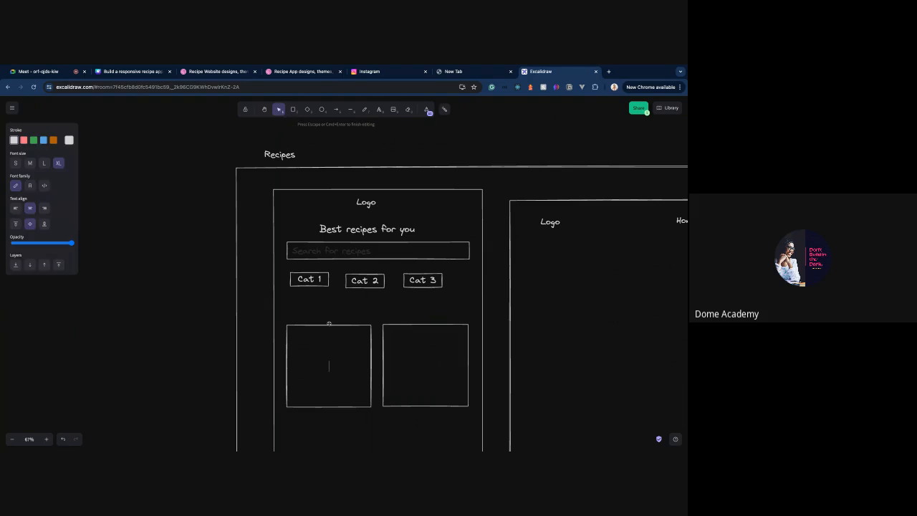
click(330, 324)
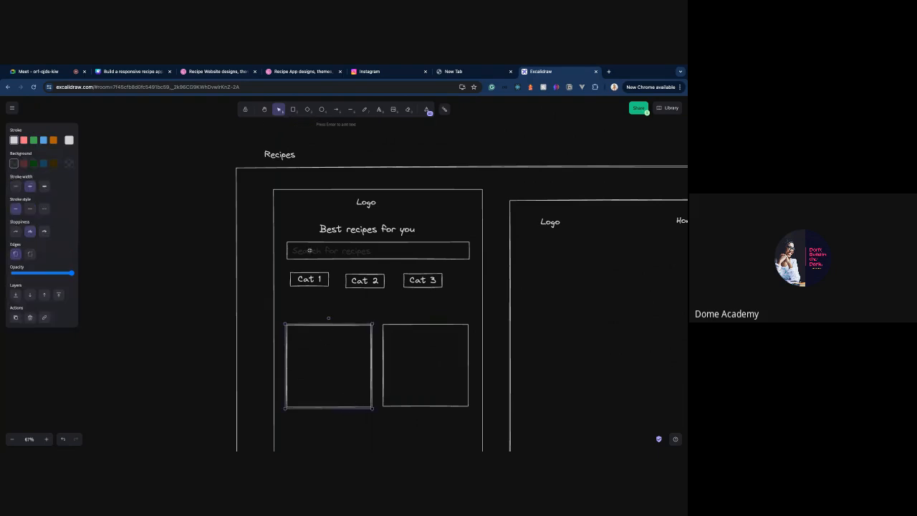
click(293, 110)
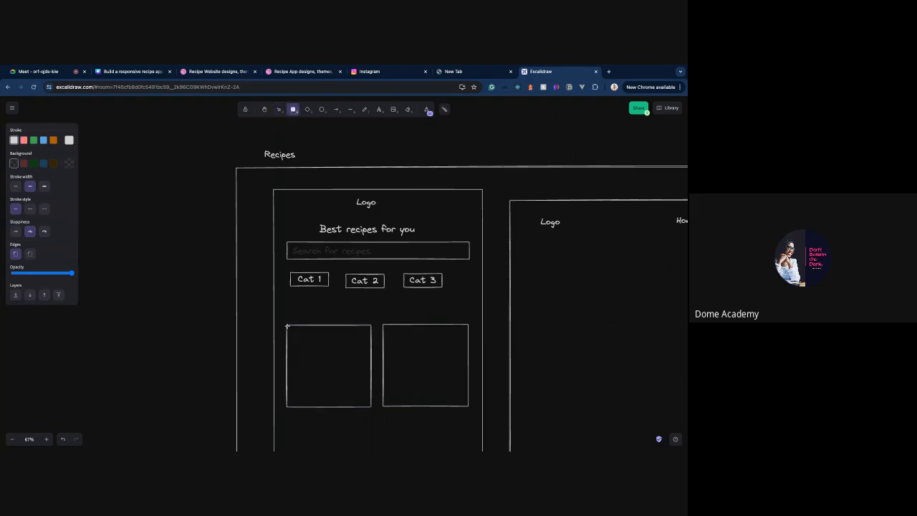
drag(288, 326, 371, 373)
click(363, 395)
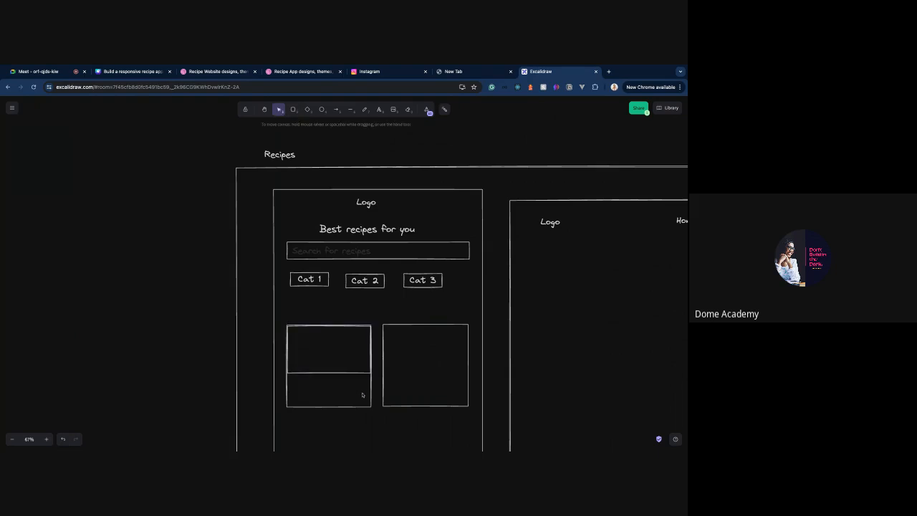
- Add the text "Food name" below the image placeholder in the first recipe card
click(379, 109)
click(295, 381)
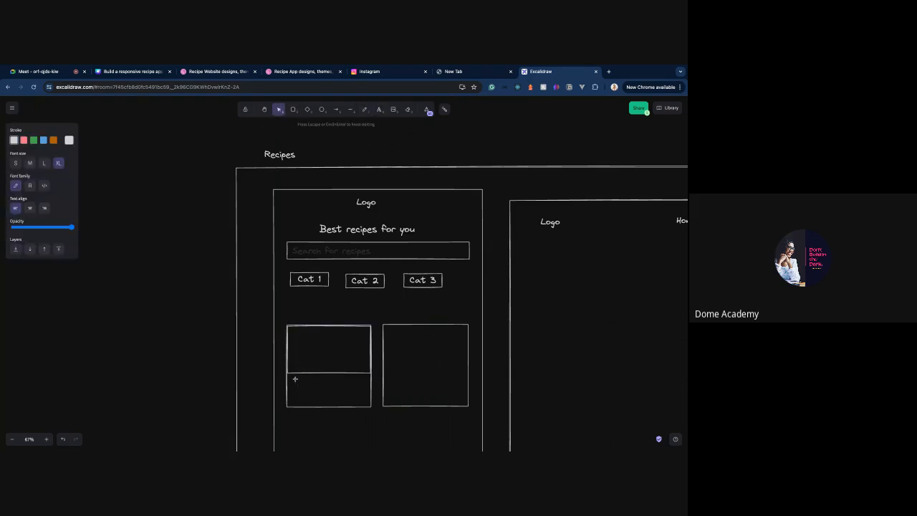
text(Food name)
click(219, 400)
click(311, 386)
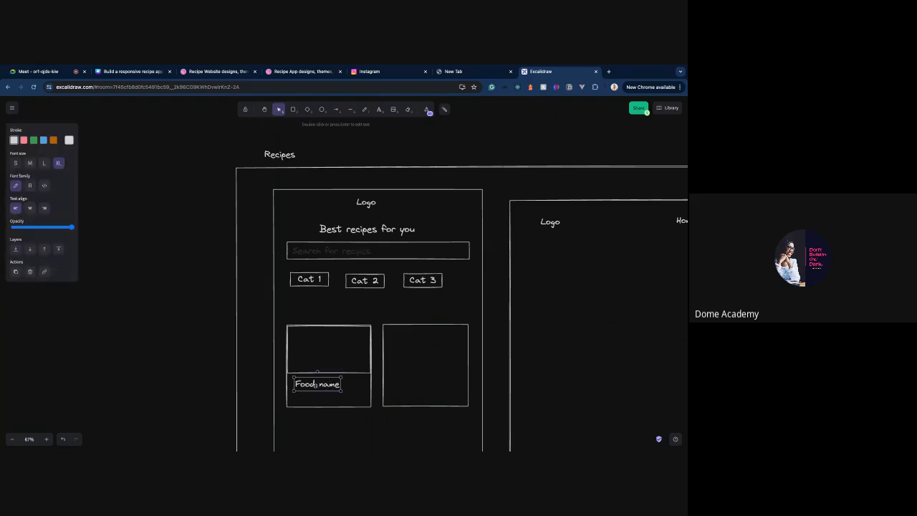
- Shrink the "Food name" text slightly, duplicate it underneath, and turn the copy into a smaller "t2p" label
drag(342, 391, 314, 399)
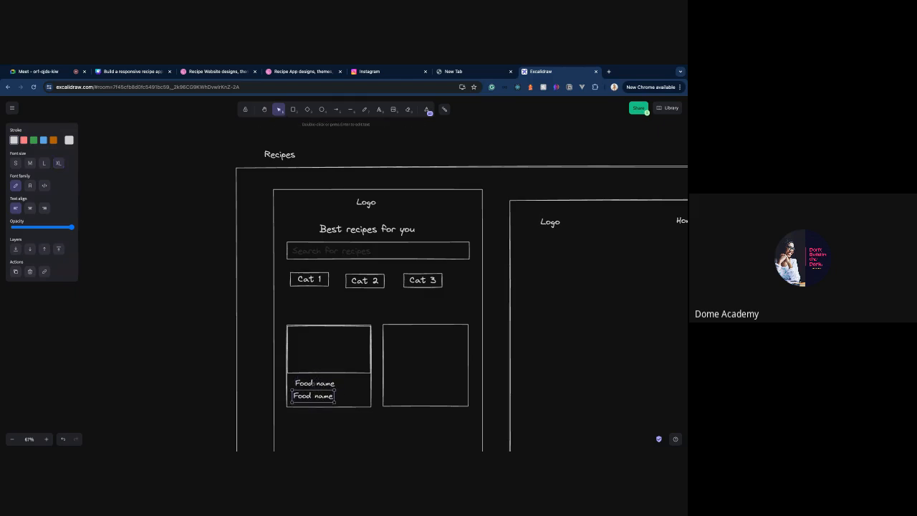
key(Return)
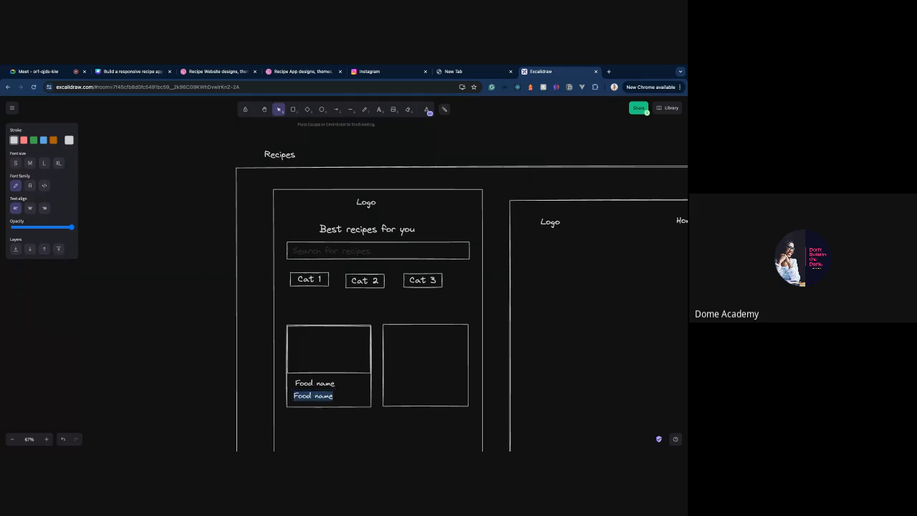
text(time)
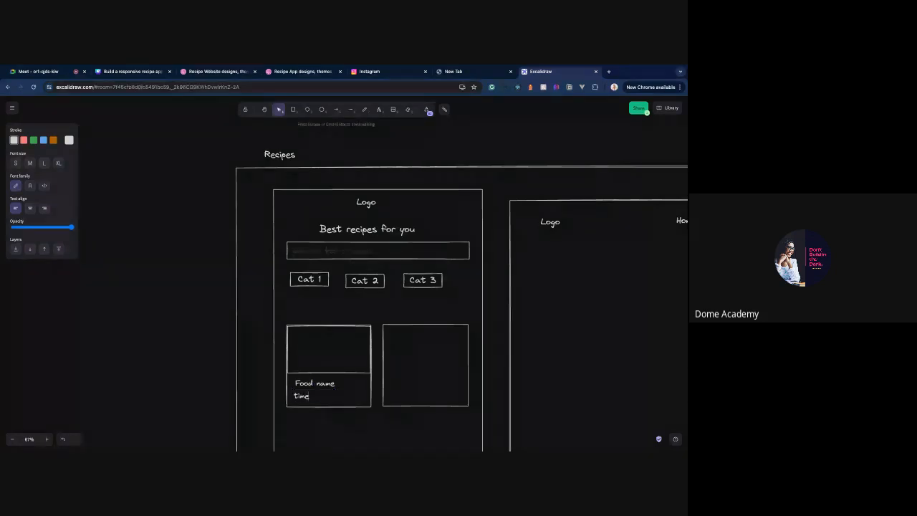
click(233, 403)
double_click(294, 396)
key(BackSpace)
key(Escape)
drag(304, 397, 310, 393)
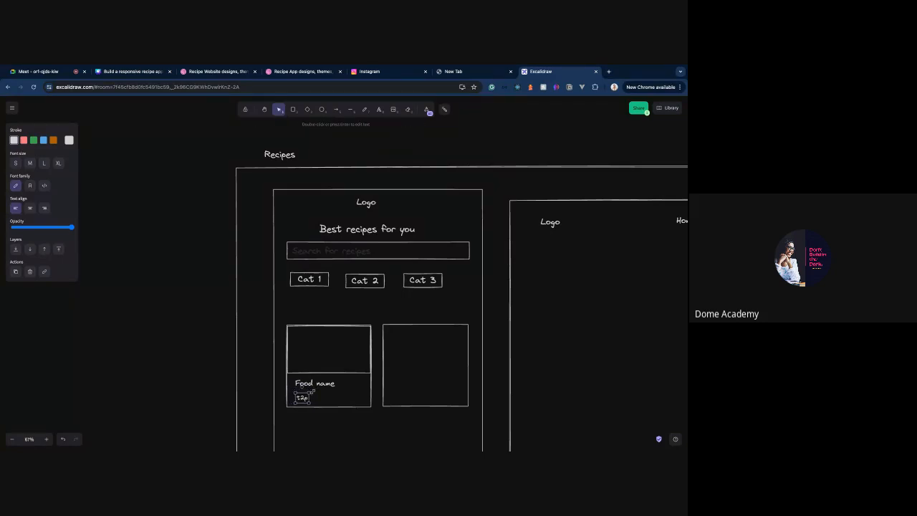
click(331, 385)
click(327, 360)
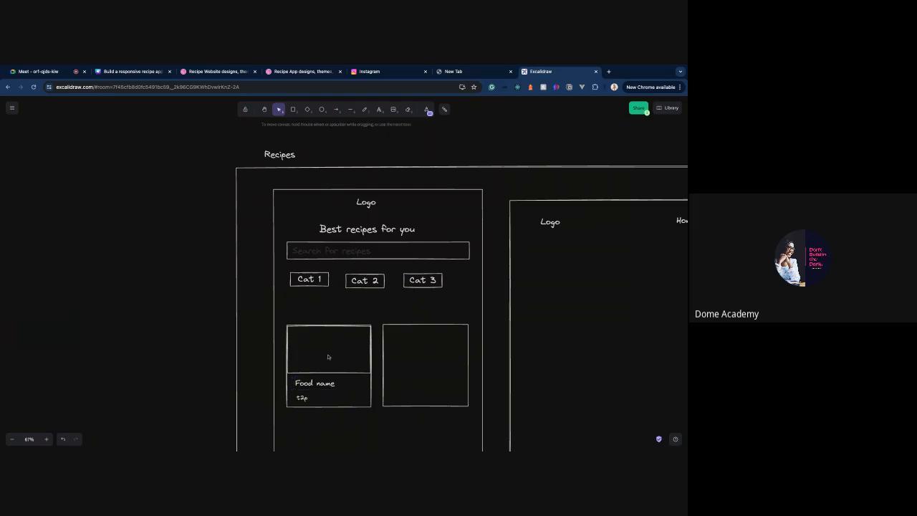
- Draw two crossing diagonal lines from corner to corner of the card's image placeholder
click(350, 109)
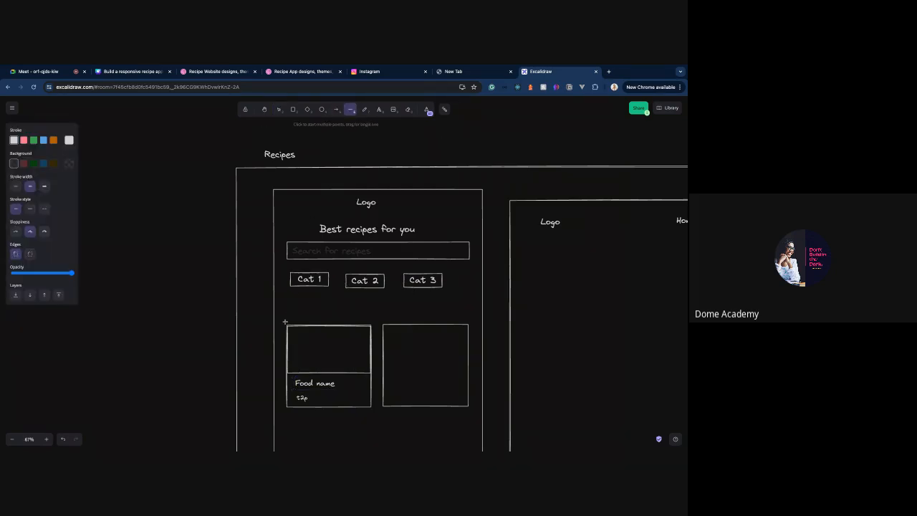
mouse_move(286, 371)
mouse_down()
mouse_move(332, 336)
mouse_move(370, 326)
mouse_up()
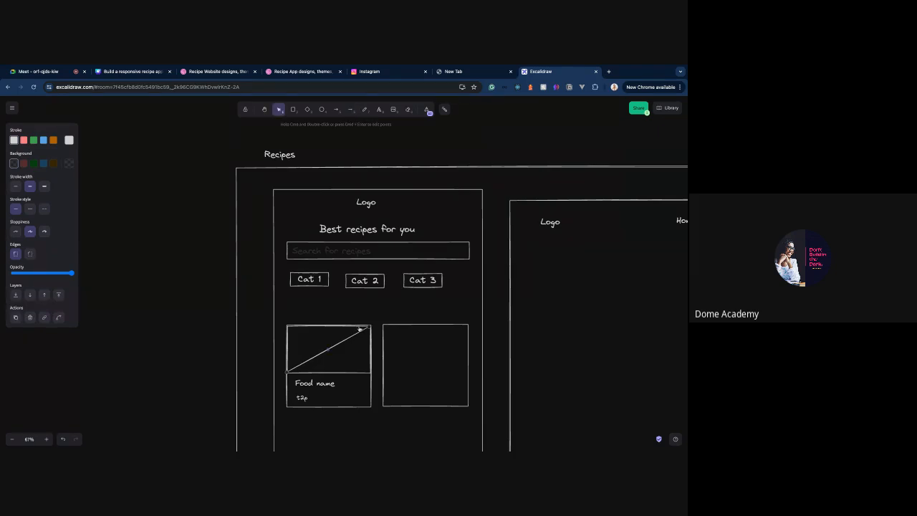
click(350, 109)
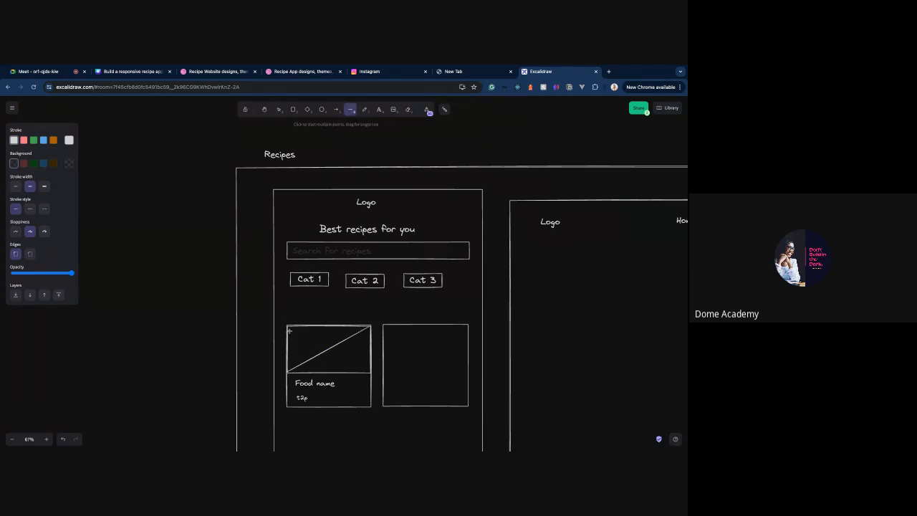
drag(287, 326, 371, 371)
key(Escape)
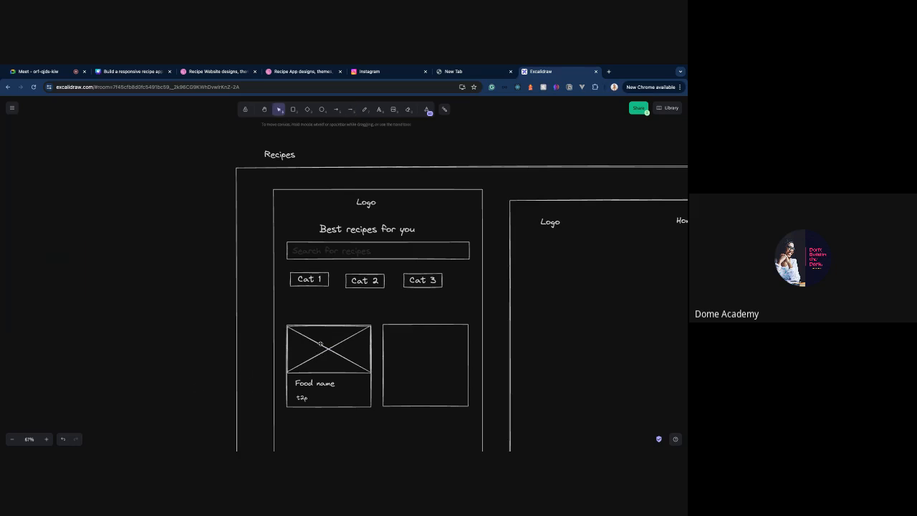
- Draw a small button box beside the "t2p" label in the first card and label it "View"
scroll(321, 344, down, 10)
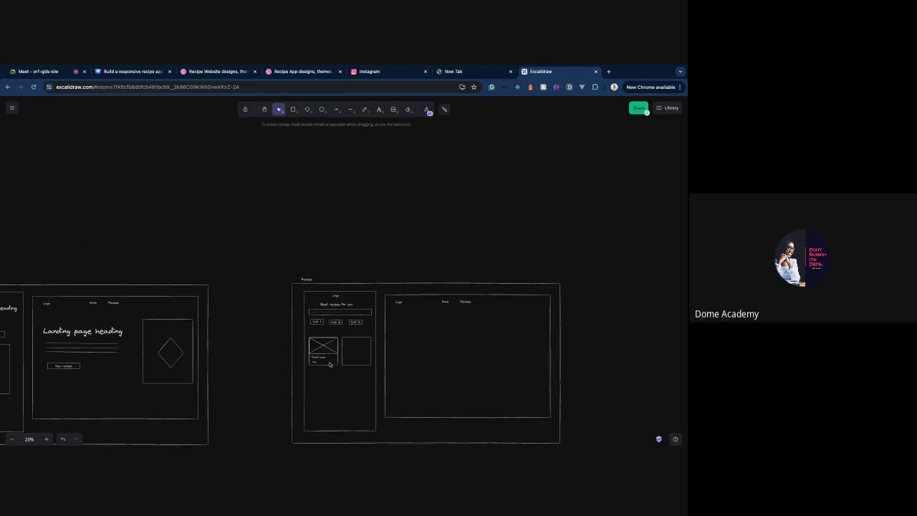
click(292, 109)
scroll(319, 365, up, 10)
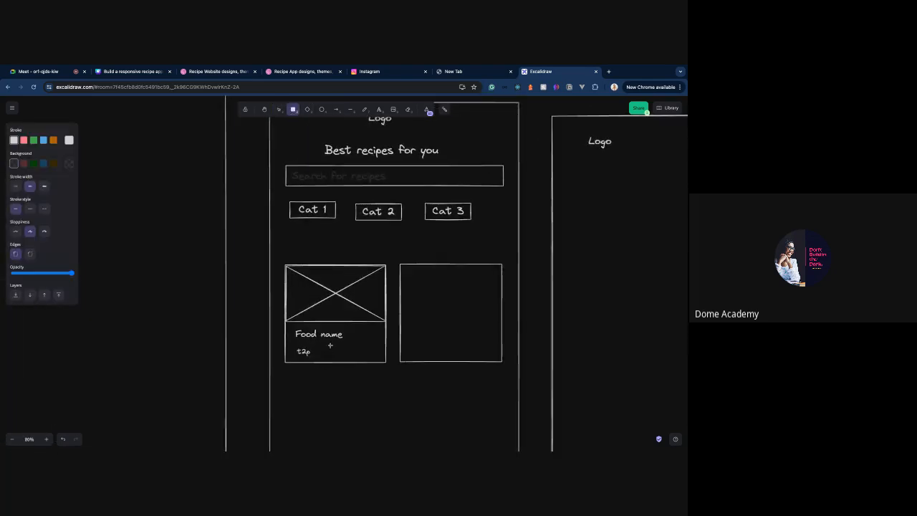
mouse_move(341, 347)
mouse_down()
mouse_move(384, 356)
mouse_move(364, 353)
mouse_up()
double_click(363, 354)
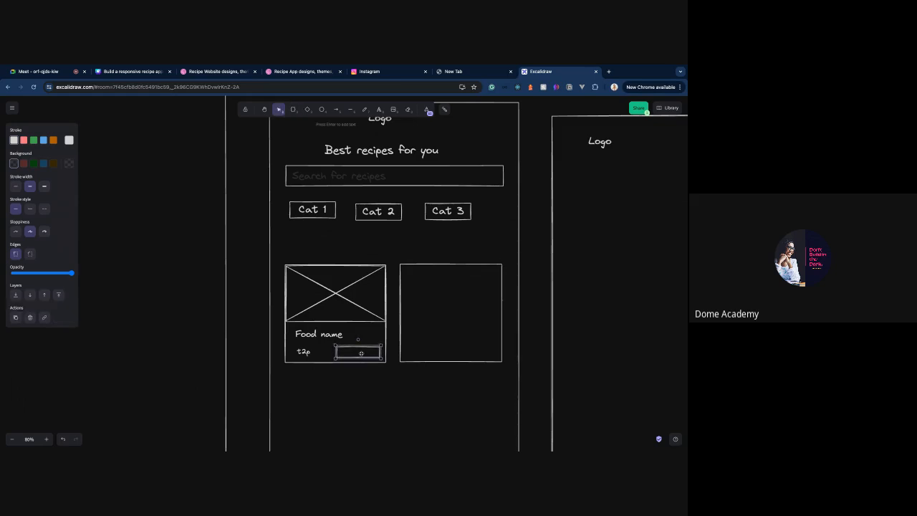
text(View)
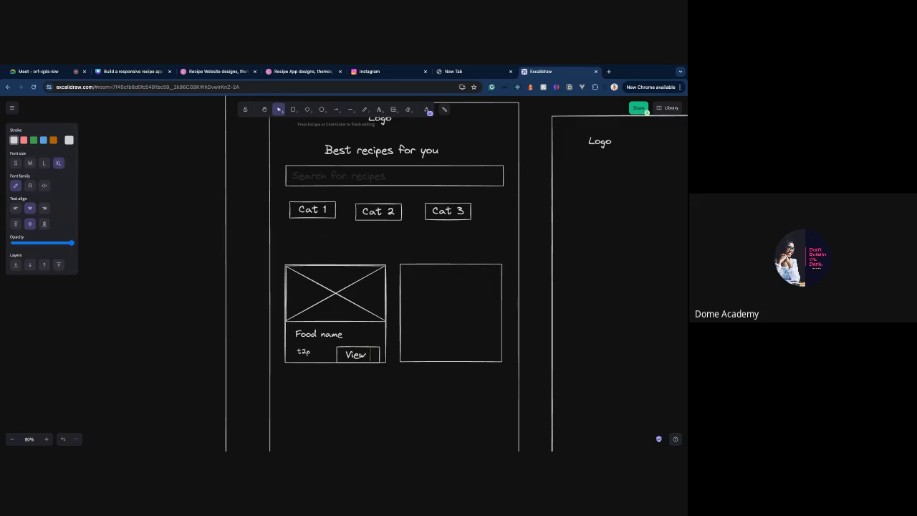
- Replace the text of the card's button with "cta"
text( =)
key(BackSpace)
key(BackSpace)
key(BackSpace)
key(BackSpace)
key(BackSpace)
text(ca)
key(BackSpace)
text(ta)
click(384, 415)
- Set the "cta" label's font size to medium and shrink the button box to fit inside the card
click(358, 343)
mouse_move(381, 363)
mouse_down()
mouse_move(370, 363)
mouse_move(380, 363)
mouse_up()
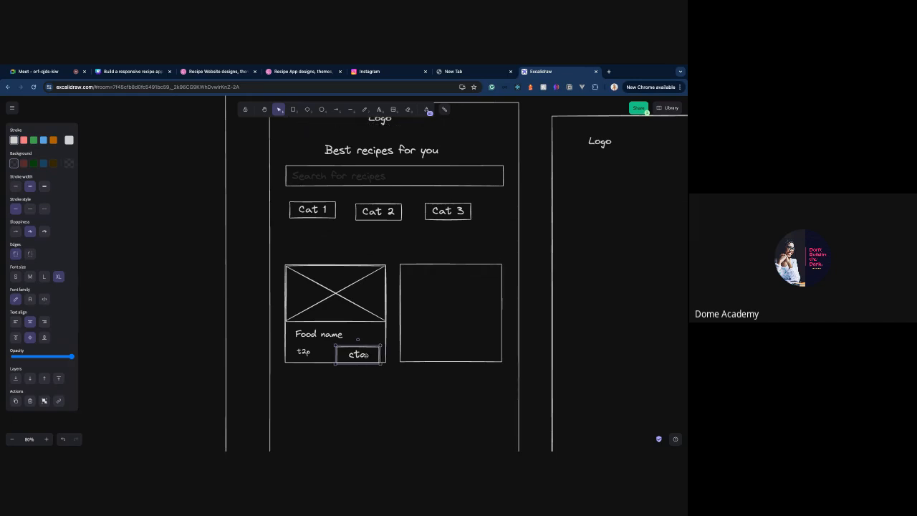
double_click(366, 354)
click(30, 165)
key(Escape)
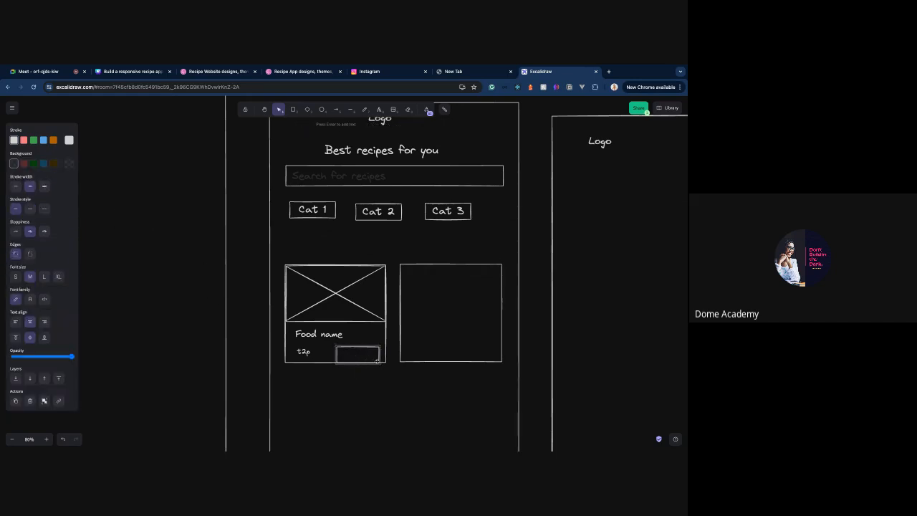
drag(382, 363, 379, 360)
click(480, 337)
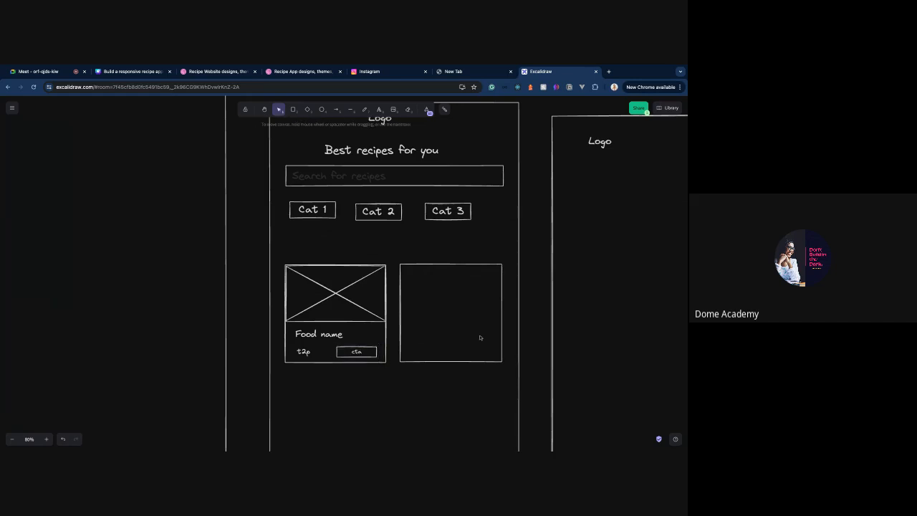
- Delete the empty second card box and group all elements of the completed recipe card
click(446, 361)
key(Delete)
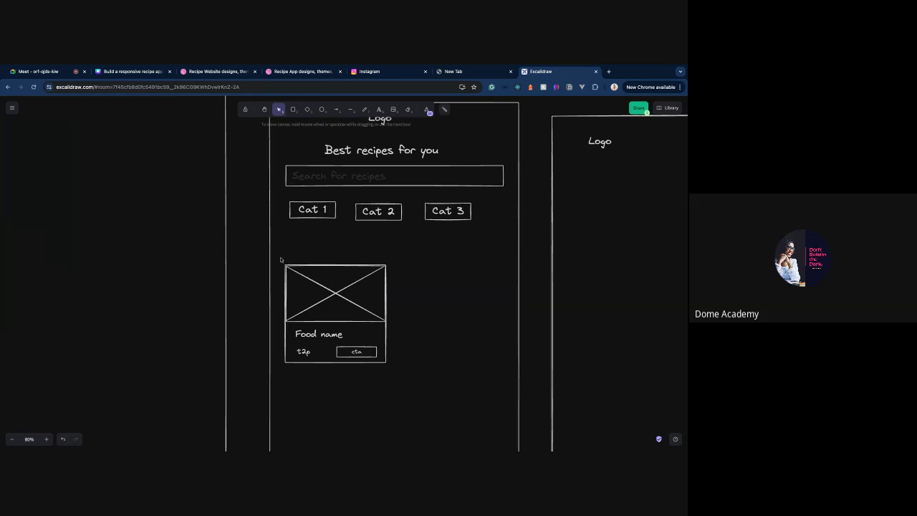
click(292, 268)
click(284, 259)
mouse_move(283, 258)
mouse_down()
mouse_move(404, 380)
mouse_move(343, 293)
mouse_move(277, 269)
mouse_up()
double_click(404, 381)
key(Escape)
drag(410, 378, 311, 384)
drag(282, 249, 399, 379)
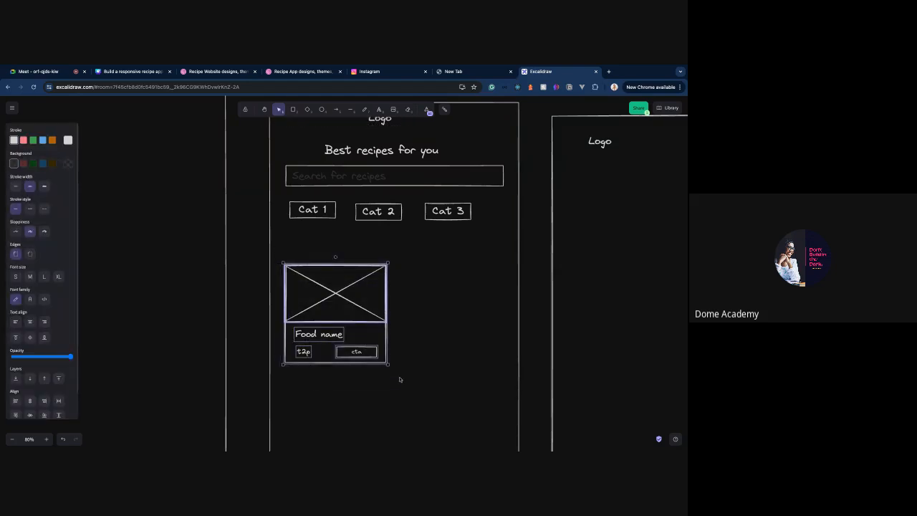
key(ctrl+g)
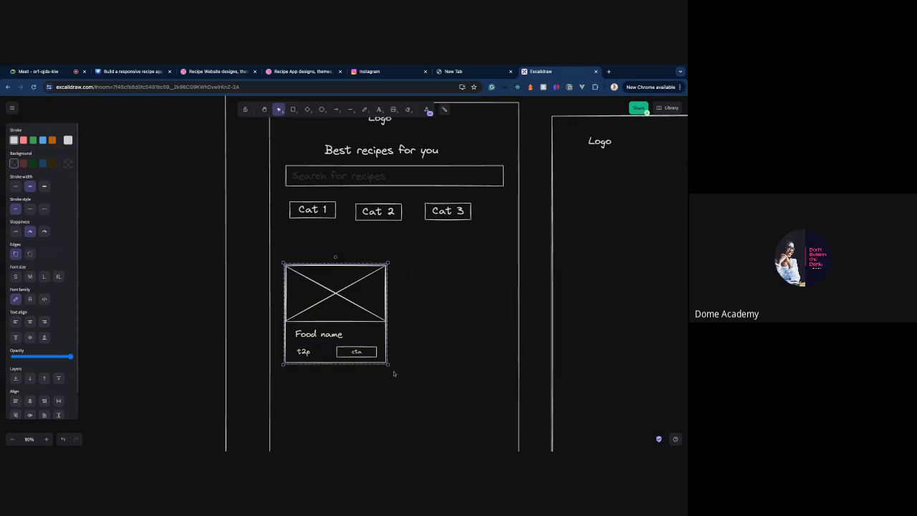
- Duplicate the grouped recipe card beside the original, and duplicate that pair of cards as a second row below
key(ctrl+d)
drag(354, 321, 464, 317)
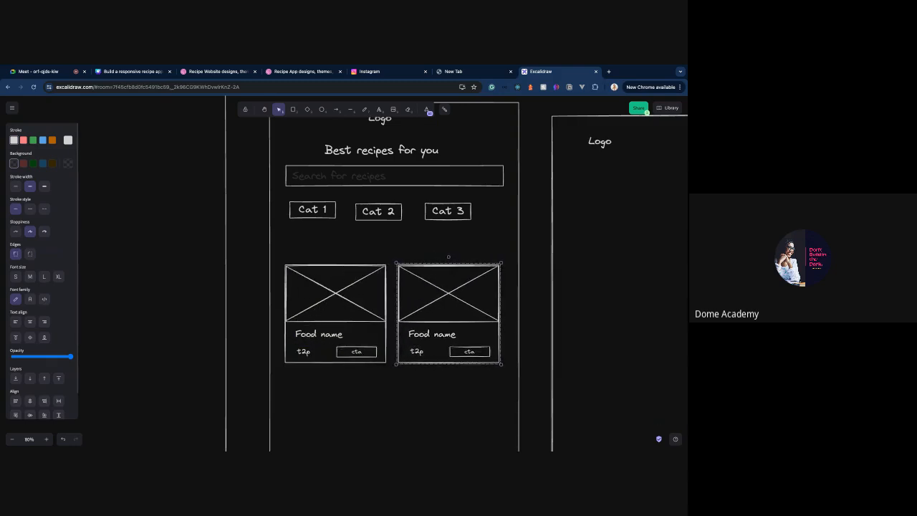
shift+click(375, 314)
key(ctrl+d)
drag(374, 314, 369, 420)
- Duplicate the second row of cards and place the copy as a third row at the mobile frame's lower edge
scroll(369, 420, down, 5)
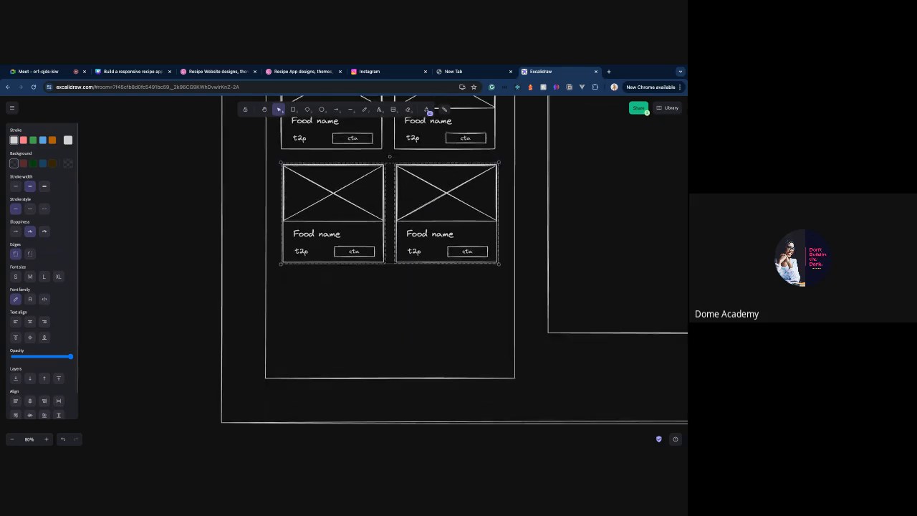
key(ctrl+d)
drag(393, 214, 395, 326)
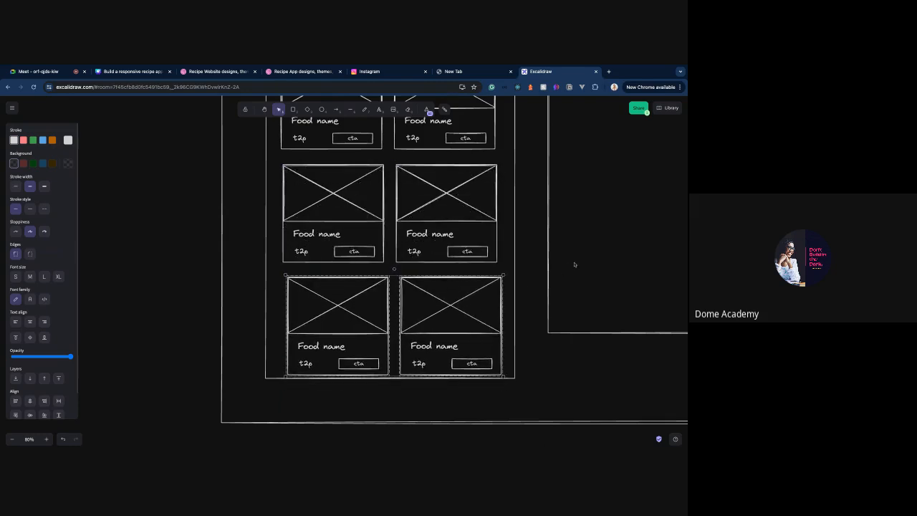
scroll(570, 267, up, 5)
scroll(570, 267, right, 6)
scroll(324, 195, left, 5)
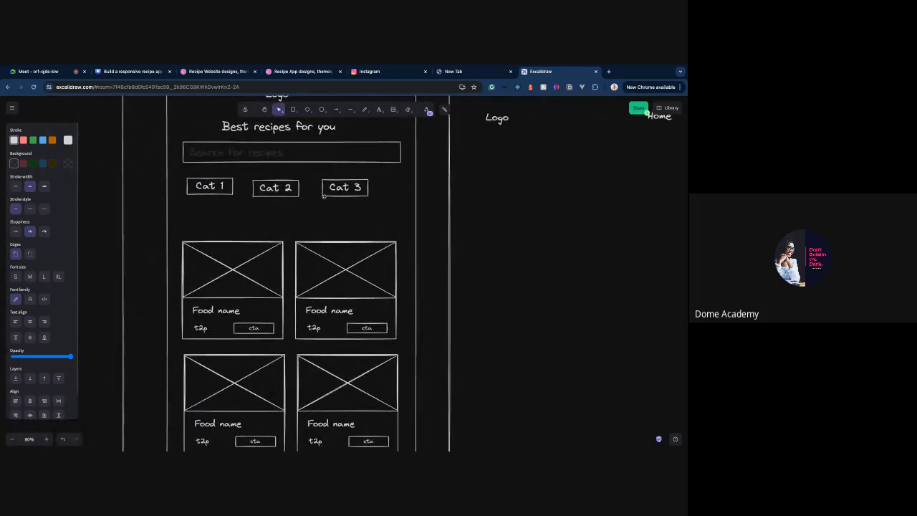
- Copy the mobile "Best recipes for you" heading into the desktop frame below its logo and enlarge it
scroll(324, 196, up, 3)
scroll(324, 196, right, 2)
click(259, 192)
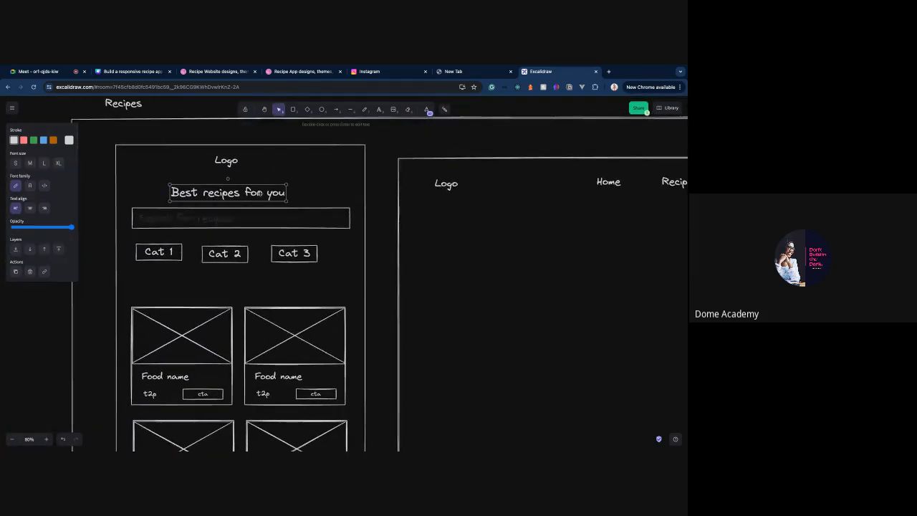
key(ctrl+c)
click(427, 222)
key(ctrl+v)
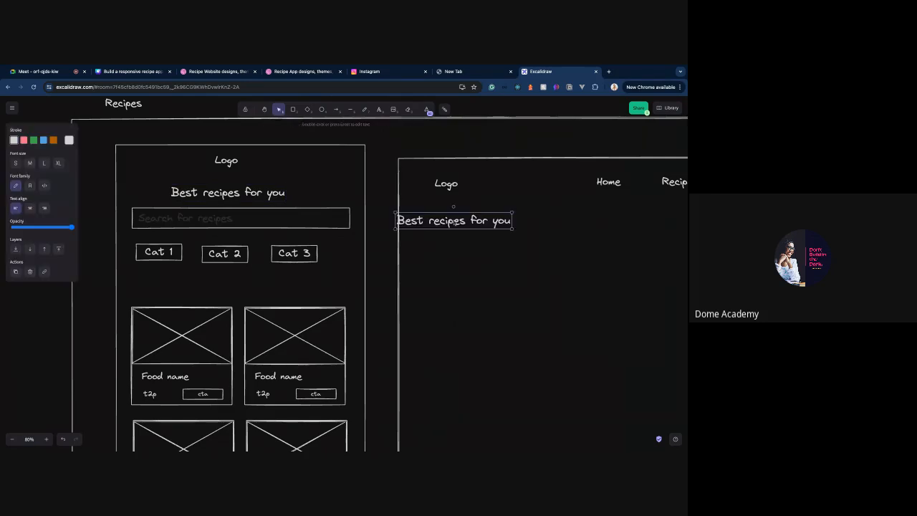
drag(454, 222, 491, 237)
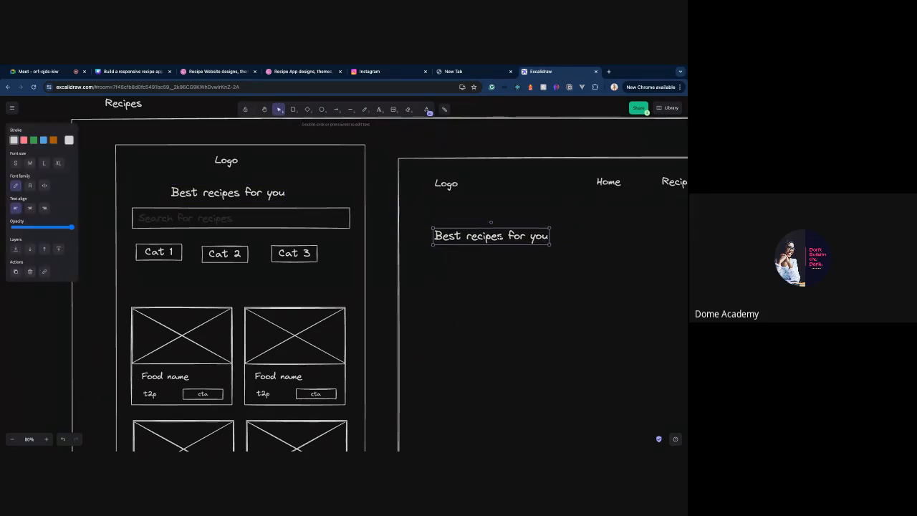
drag(550, 245, 585, 249)
- Copy the mobile search bar with its placeholder text below the desktop heading and enlarge it to roughly half the frame's width
click(302, 226)
click(305, 228)
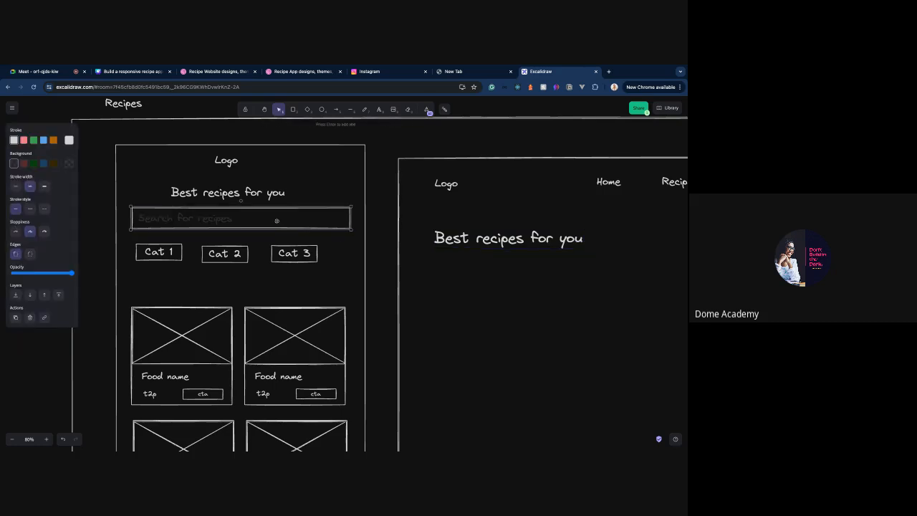
double_click(217, 220)
click(237, 223)
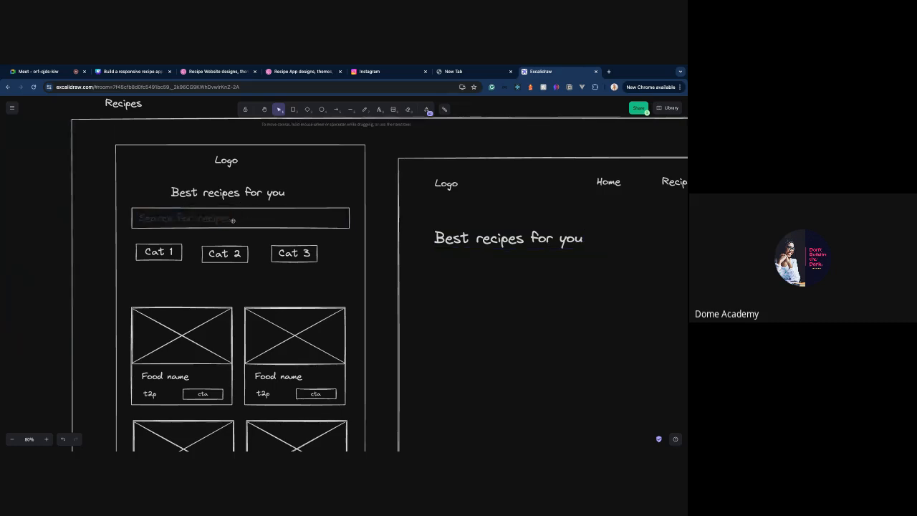
click(230, 219)
click(268, 207)
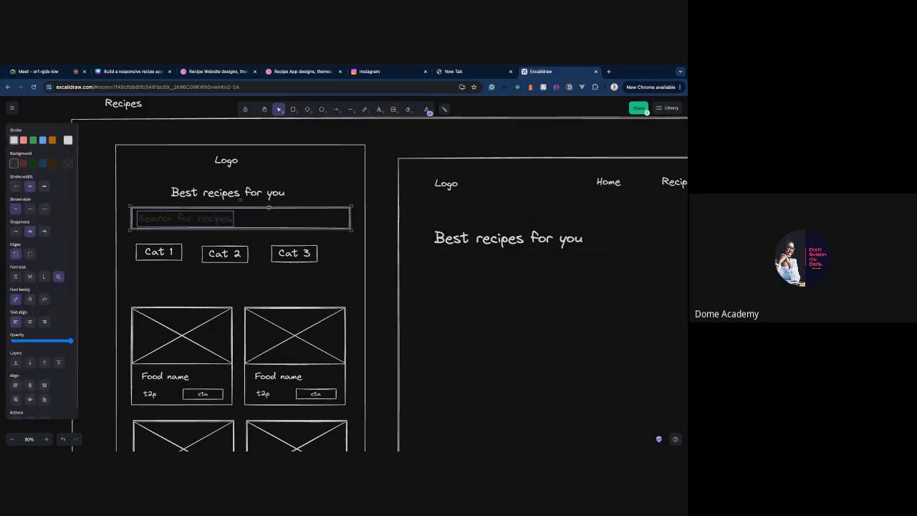
drag(240, 200, 585, 266)
scroll(438, 260, right, 3)
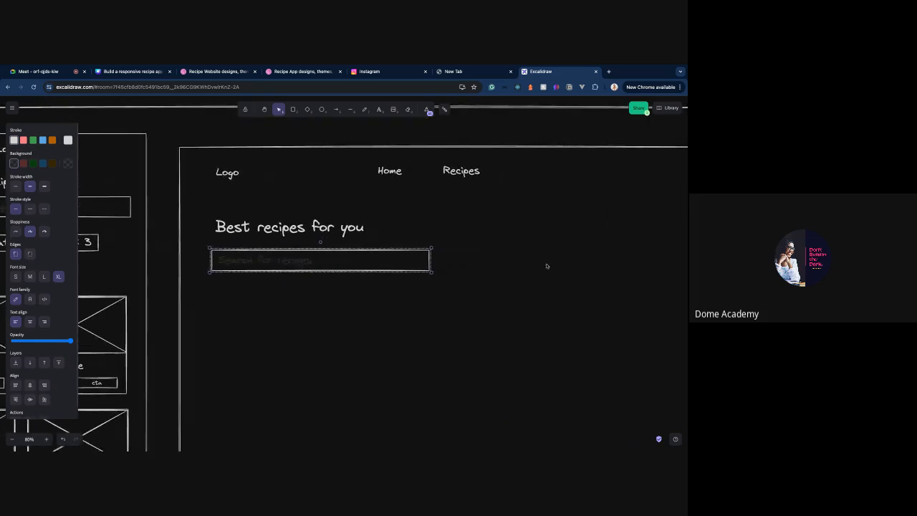
drag(431, 259, 533, 241)
drag(534, 275, 508, 259)
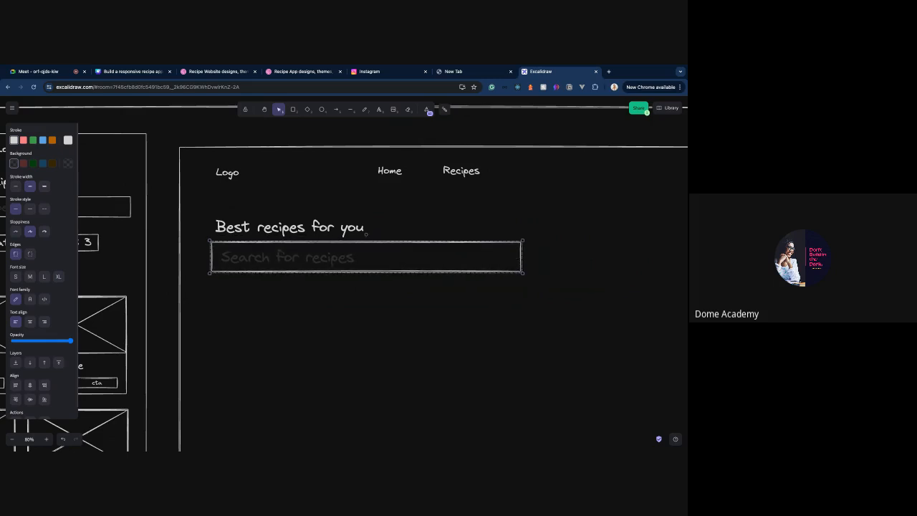
- Copy the three category buttons below the desktop search bar and duplicate "Cat 3" to extend the row to five buttons
scroll(379, 287, left, 5)
click(264, 236)
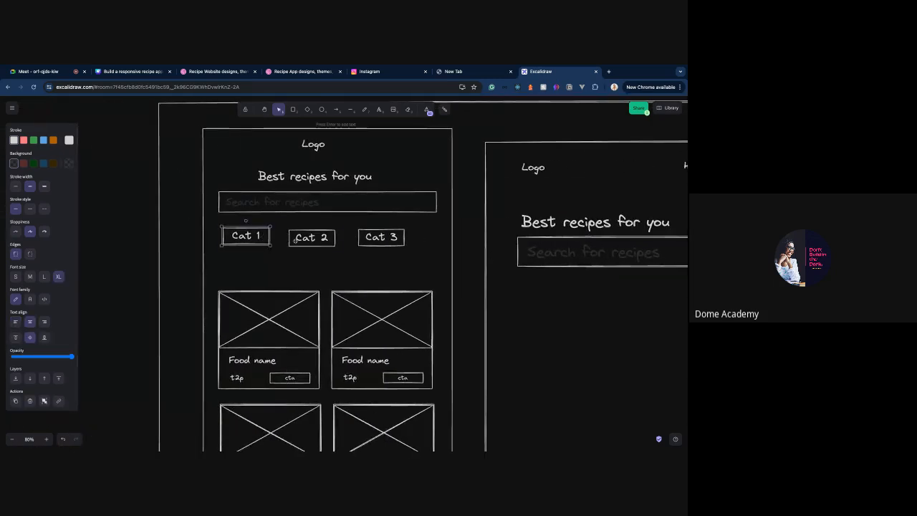
shift+click(295, 240)
shift+click(364, 241)
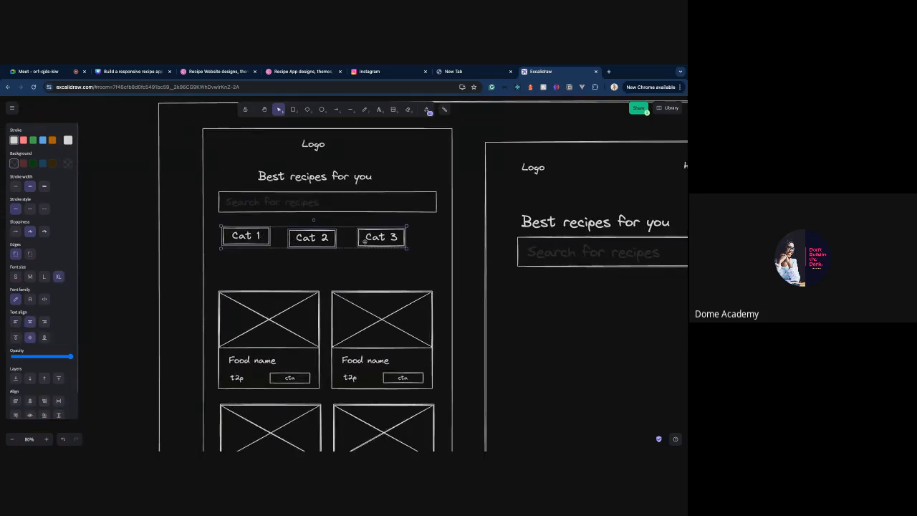
drag(366, 241, 662, 303)
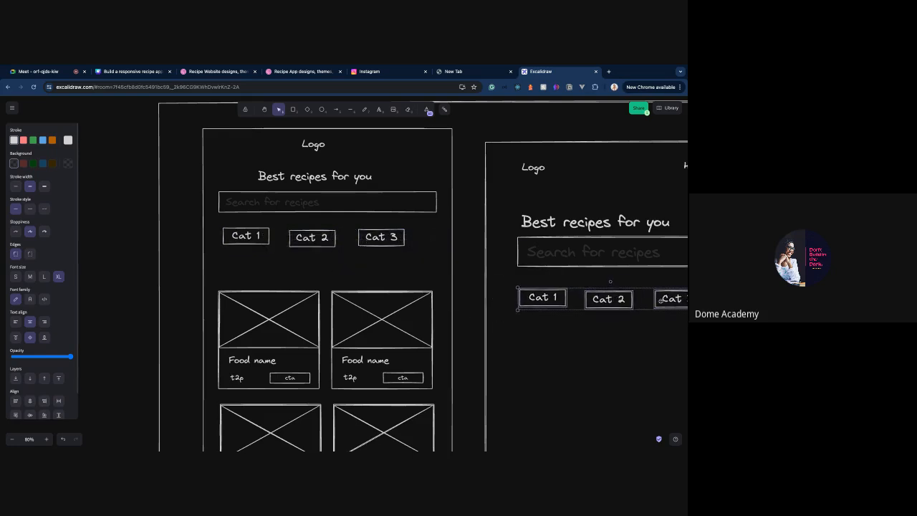
scroll(556, 282, right, 5)
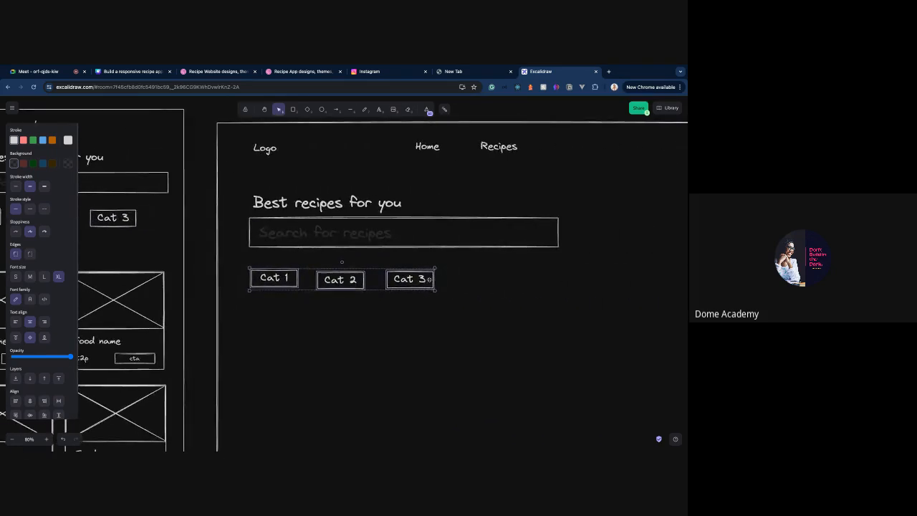
drag(429, 286, 430, 280)
click(430, 280)
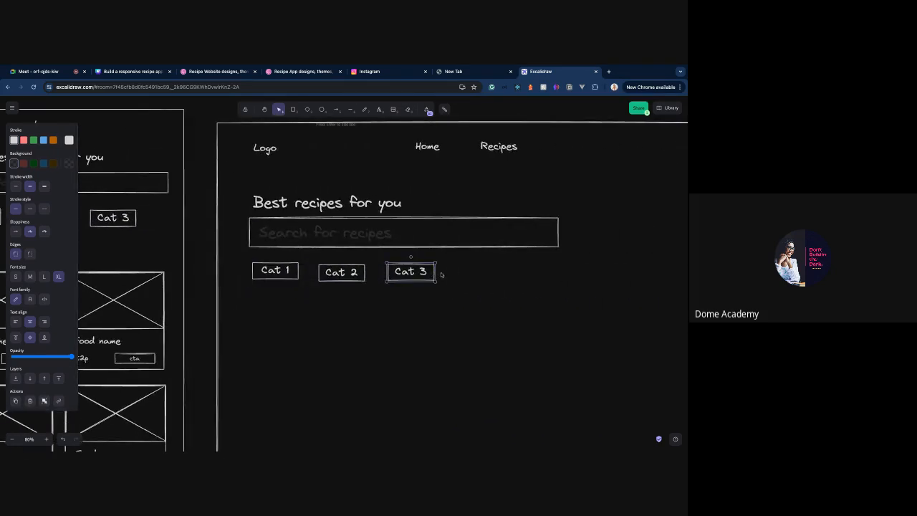
alt+drag(434, 276, 579, 272)
- Copy the first row of two mobile recipe cards into the desktop frame below the category buttons
scroll(324, 181, down, 10)
scroll(324, 181, left, 4)
click(324, 182)
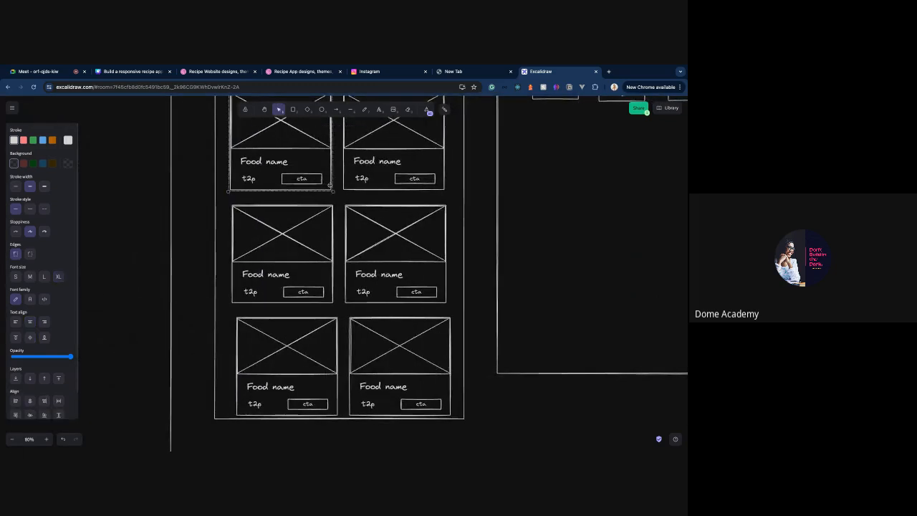
shift+click(360, 185)
alt+drag(369, 189, 684, 204)
scroll(550, 220, right, 10)
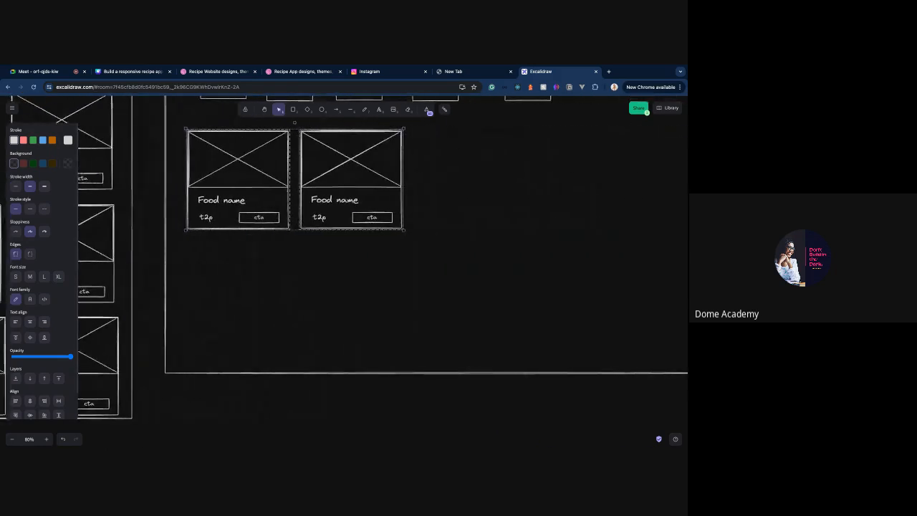
- Duplicate the pair of desktop recipe cards and place the copy beside it to form an evenly spaced row of four
key(ctrl+d)
drag(370, 204, 610, 205)
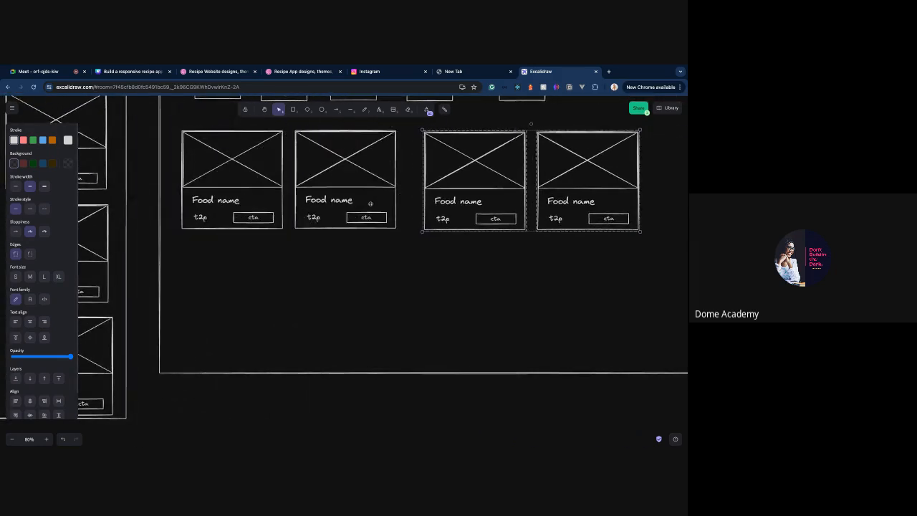
scroll(370, 203, right, 8)
scroll(371, 204, left, 6)
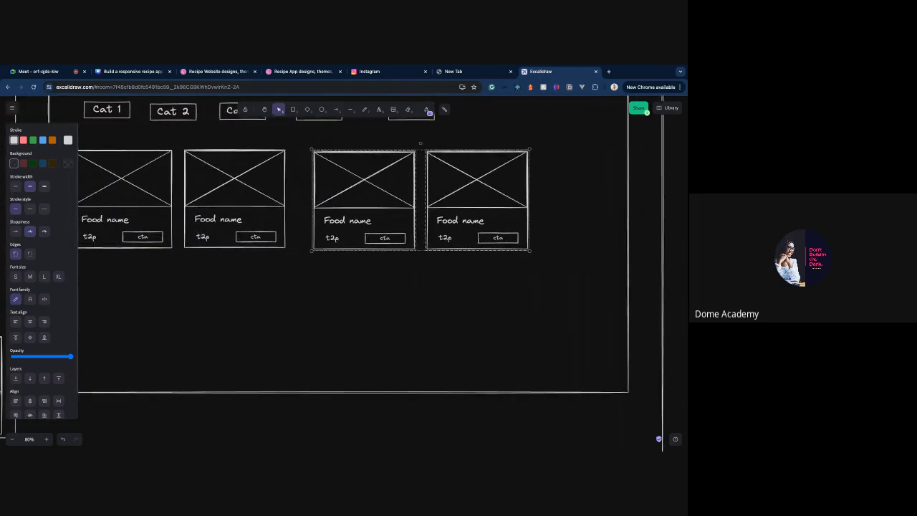
drag(367, 208, 351, 205)
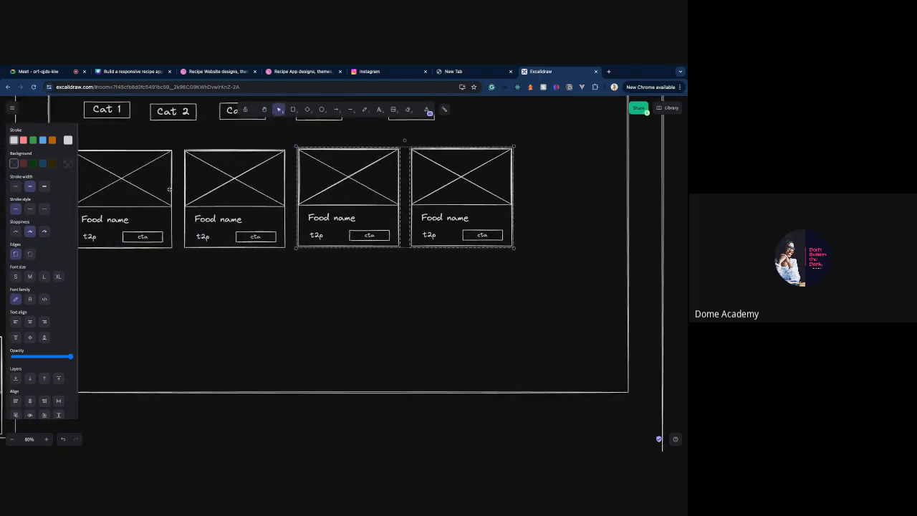
- Enlarge the row of four recipe cards to span the desktop frame and duplicate it as a second row below
click(164, 221)
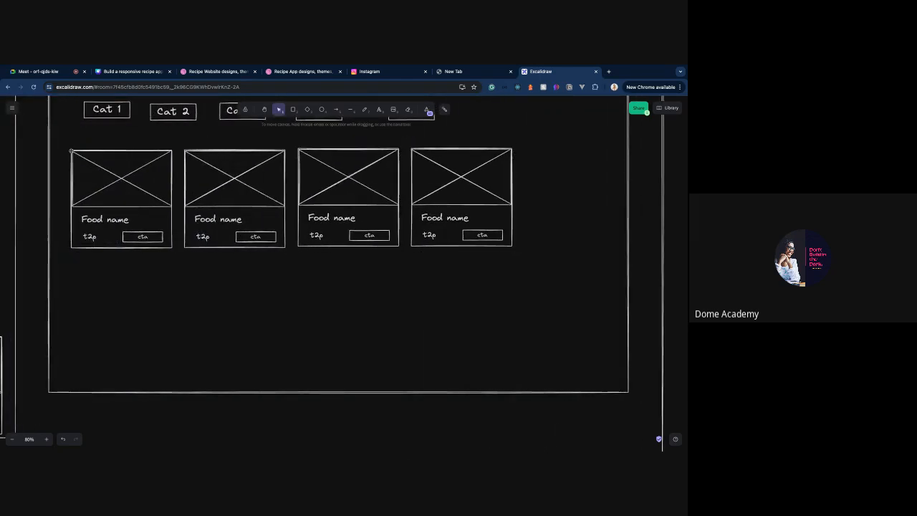
mouse_move(63, 145)
mouse_down()
mouse_move(113, 149)
mouse_move(480, 245)
mouse_move(505, 261)
mouse_move(602, 270)
mouse_up()
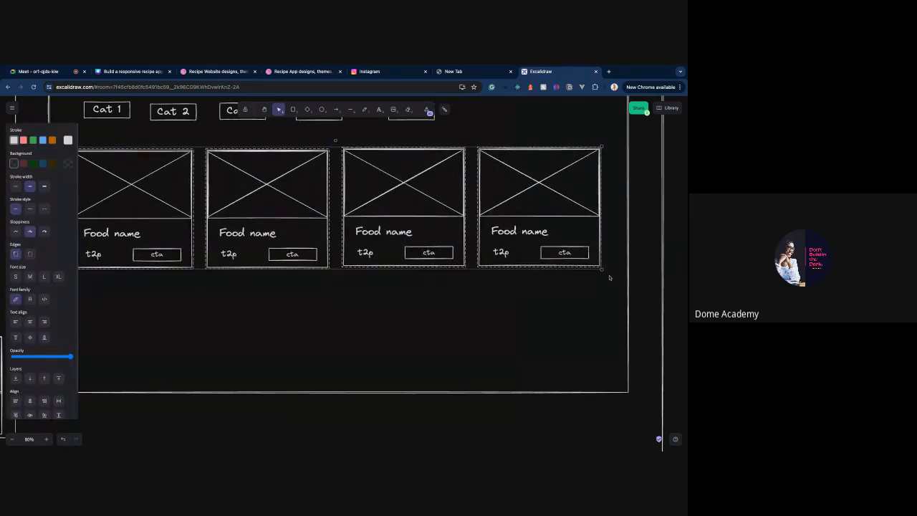
key(super+d)
drag(551, 245, 554, 369)
scroll(686, 344, left, 5)
scroll(686, 344, down, 2)
scroll(686, 344, right, 2)
scroll(485, 257, right, 2)
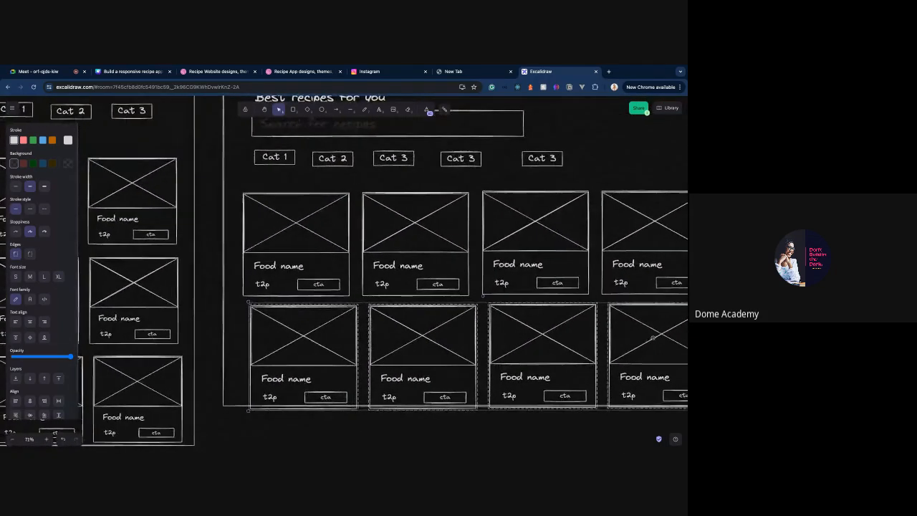
right_click(485, 257)
- Duplicate the whole Recipes board with its title and both frames, placing the copy beside the original
scroll(379, 270, down, 10)
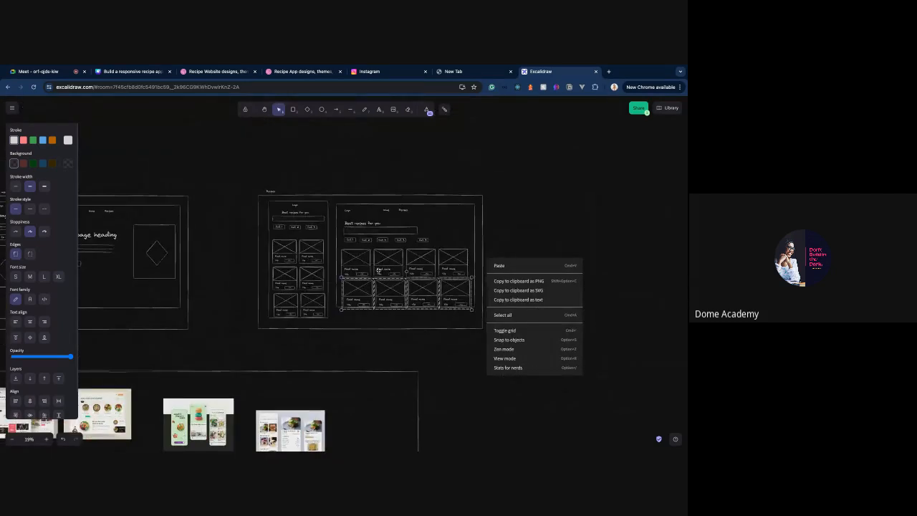
drag(472, 206, 480, 214)
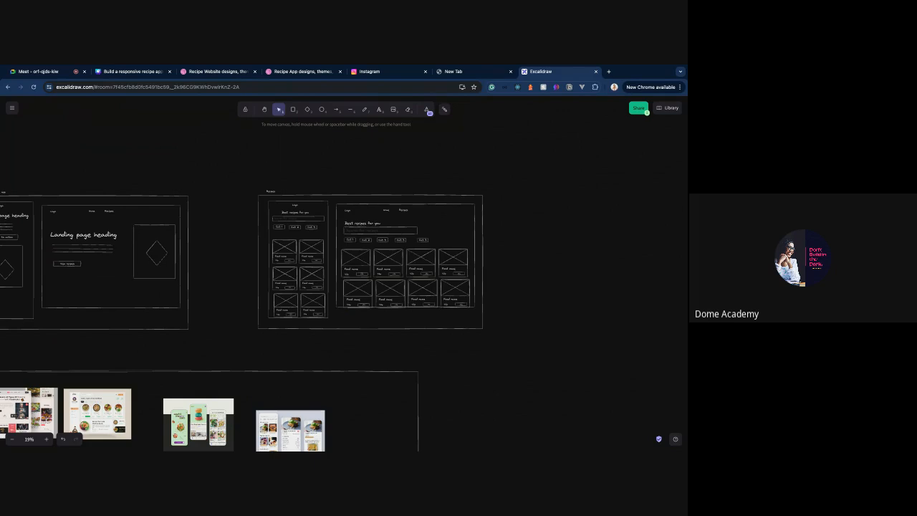
drag(242, 180, 552, 346)
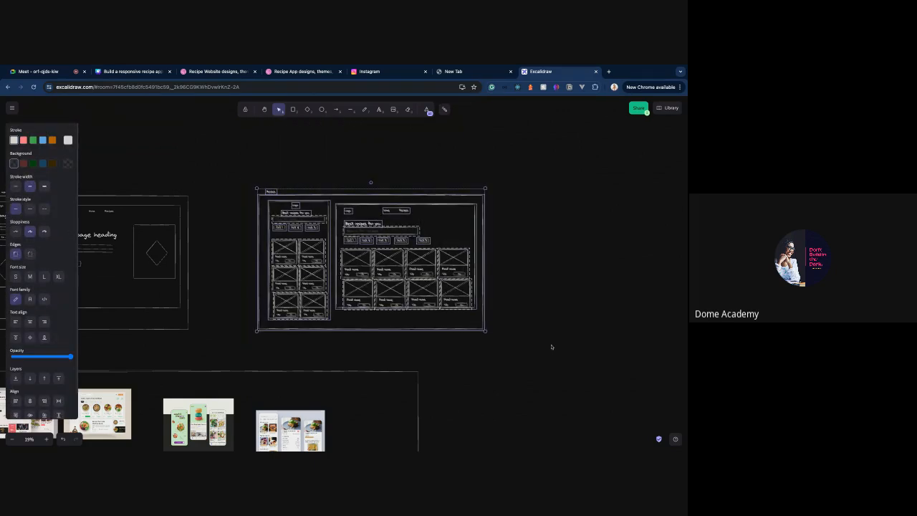
key(ctrl+d)
drag(444, 297, 439, 304)
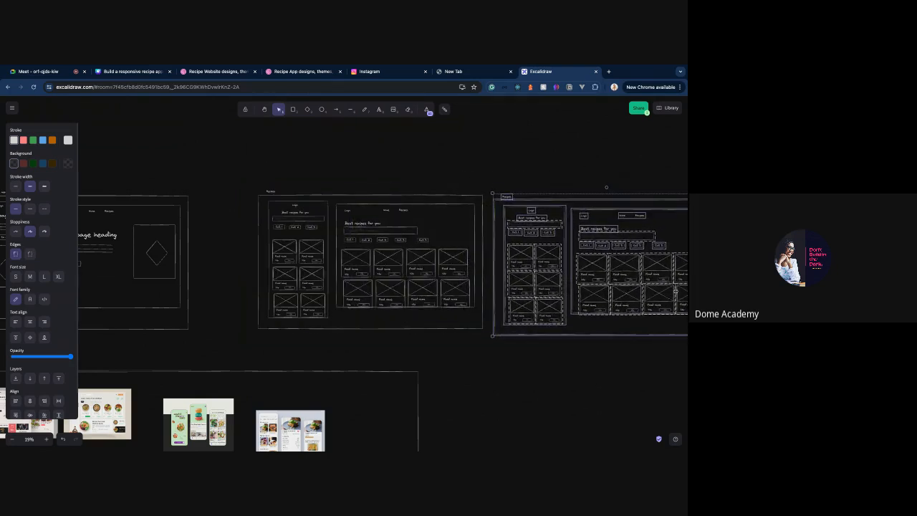
scroll(676, 292, right, 3)
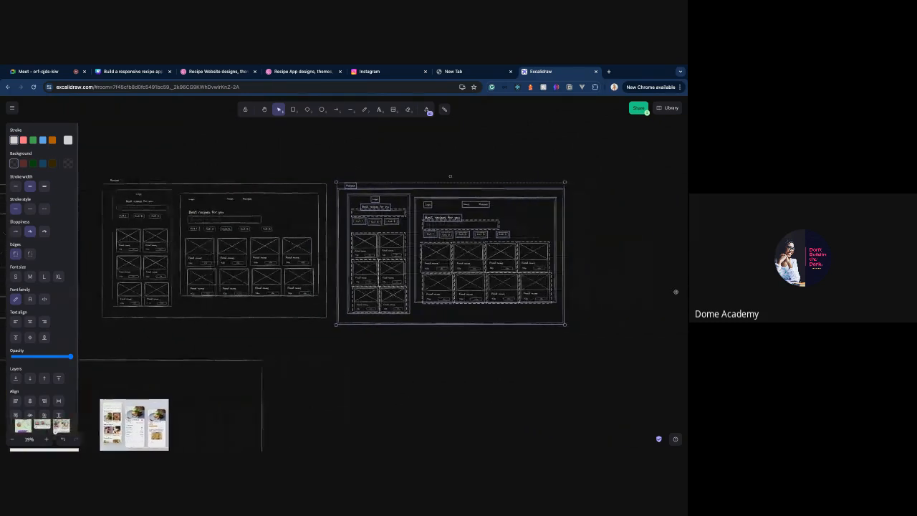
click(438, 327)
click(340, 250)
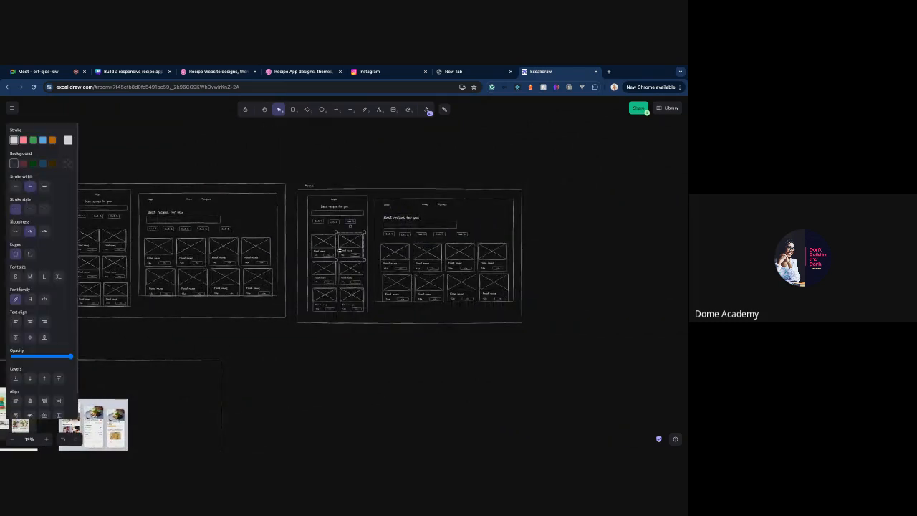
click(329, 253)
click(344, 250)
click(314, 204)
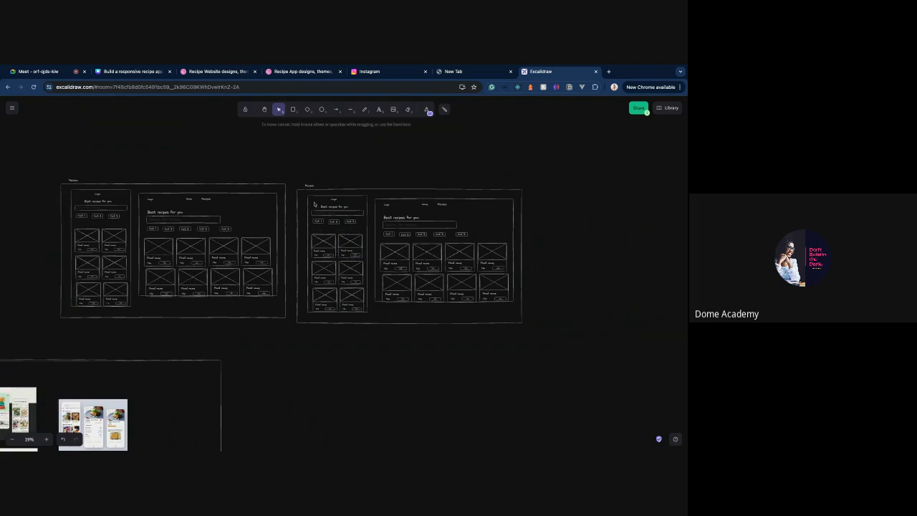
- Delete the search bar and the three category buttons from the mobile frame of the duplicated board
scroll(314, 204, up, 10)
drag(306, 205, 543, 342)
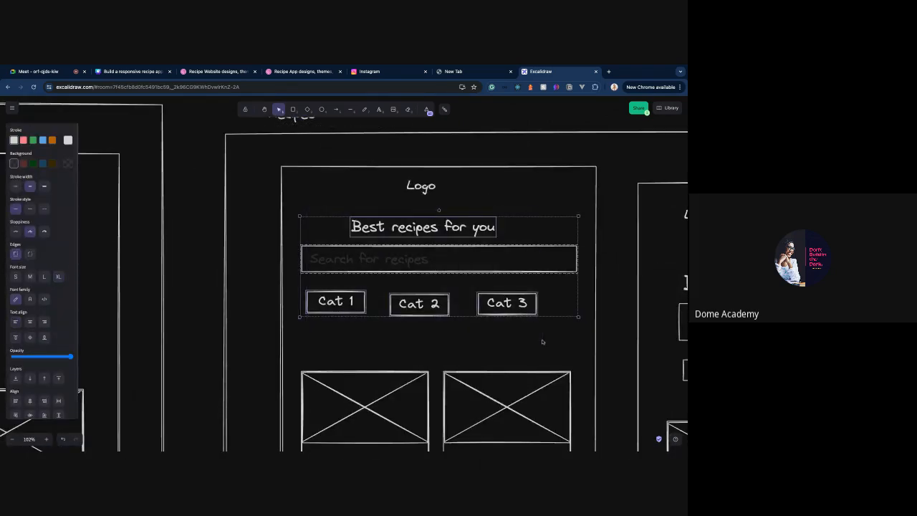
click(543, 341)
drag(291, 244, 582, 346)
key(Delete)
- Delete the upper two rows of recipe cards from the duplicated mobile frame
scroll(479, 316, down, 3)
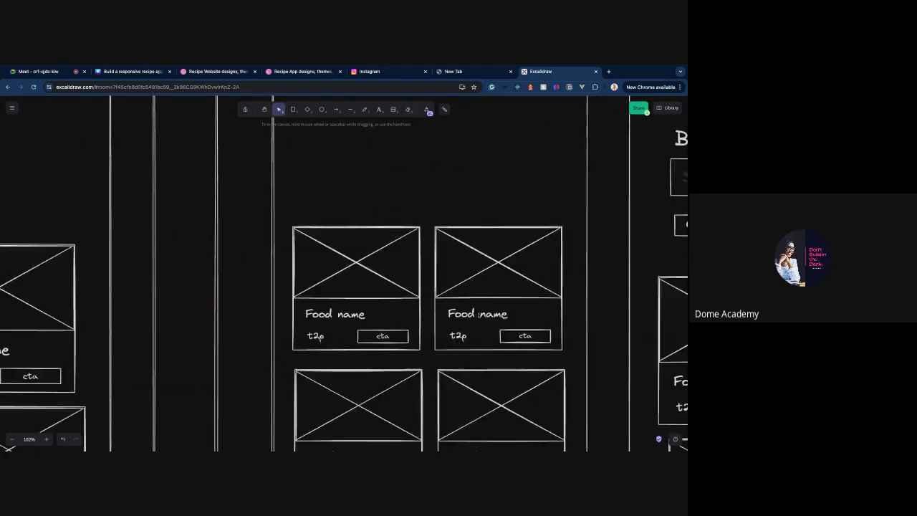
drag(586, 412, 286, 154)
key(Delete)
- Move the "Best recipes for you" heading in the duplicated mobile frame up closer to the logo
scroll(344, 273, up, 4)
scroll(344, 273, down, 1)
scroll(573, 437, down, 3)
scroll(570, 434, down, 2)
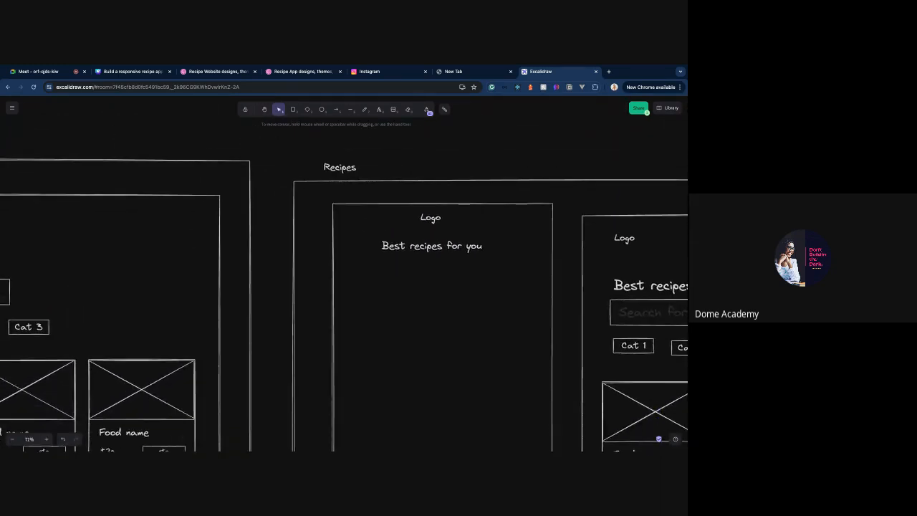
scroll(570, 434, down, 3)
scroll(569, 434, up, 1)
scroll(573, 430, down, 1)
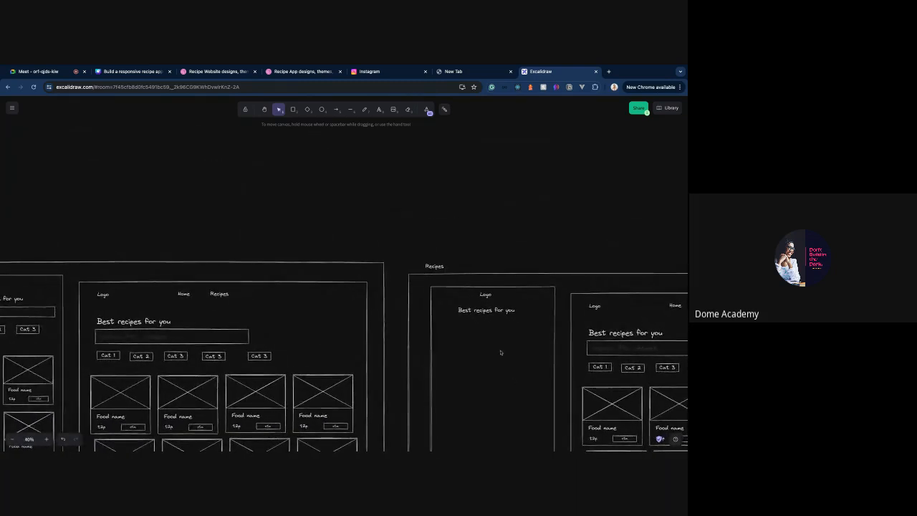
drag(498, 313, 500, 312)
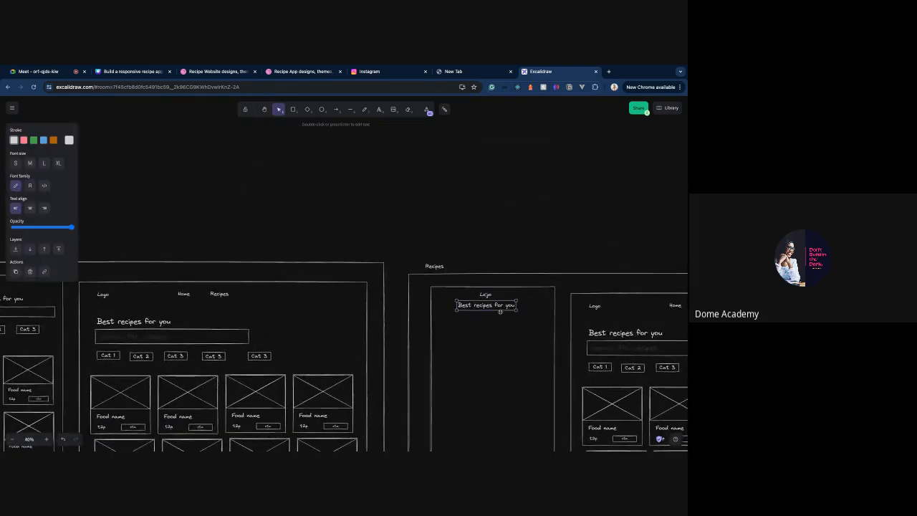
scroll(577, 304, right, 10)
scroll(576, 304, down, 3)
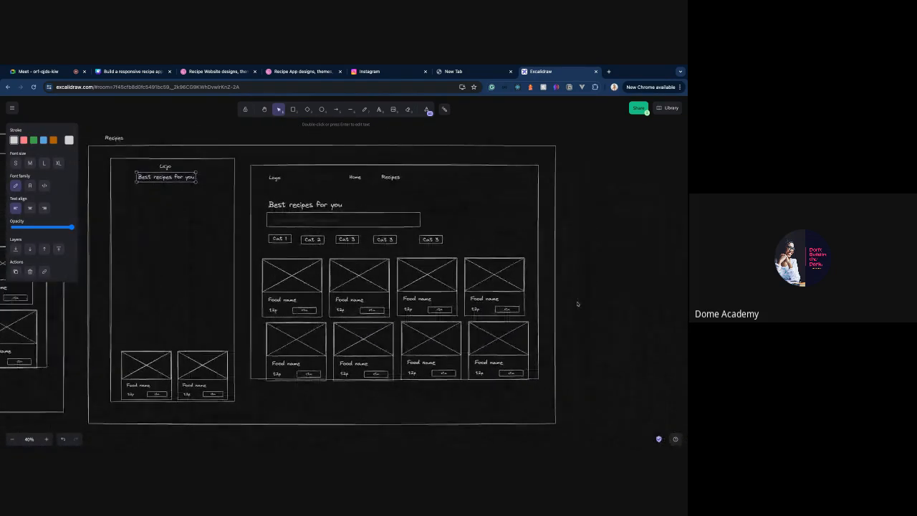
scroll(575, 303, left, 5)
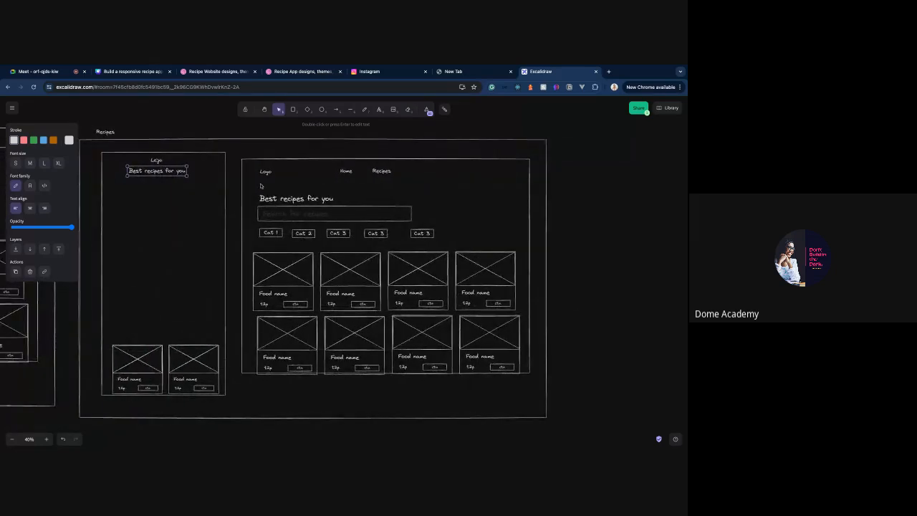
- Clear the duplicated desktop frame below its navigation and delete the two remaining recipe cards from the duplicated mobile frame
drag(261, 185, 523, 375)
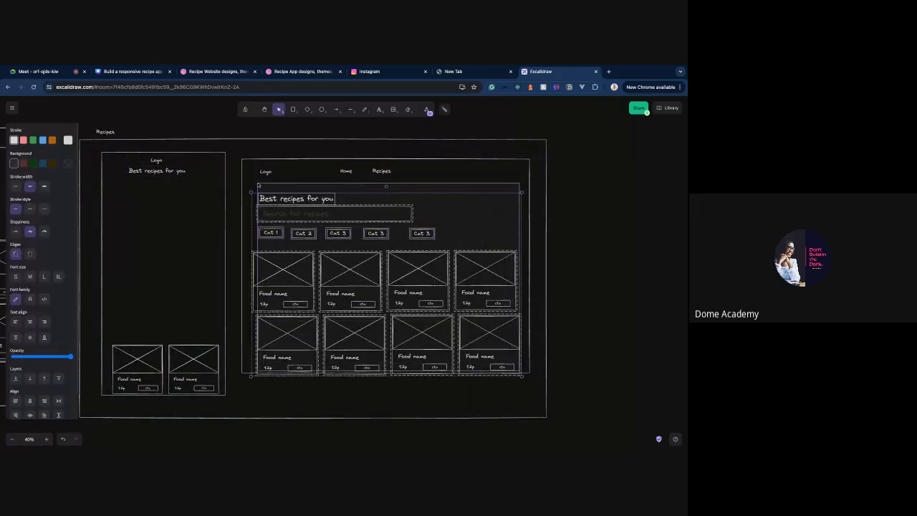
key(Delete)
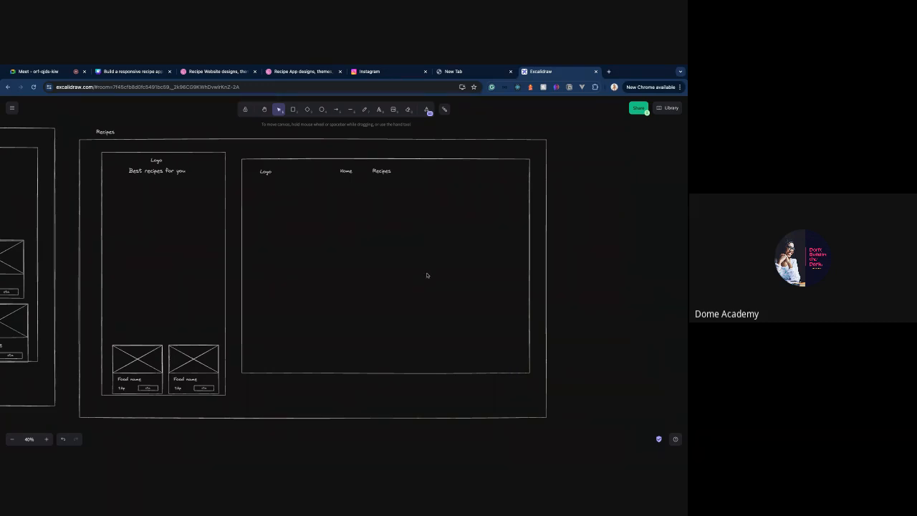
click(139, 360)
click(187, 363)
key(Delete)
click(130, 376)
key(Delete)
- Rename the duplicated board's title to "Recipes Details"
scroll(168, 342, left, 2)
scroll(168, 342, up, 1)
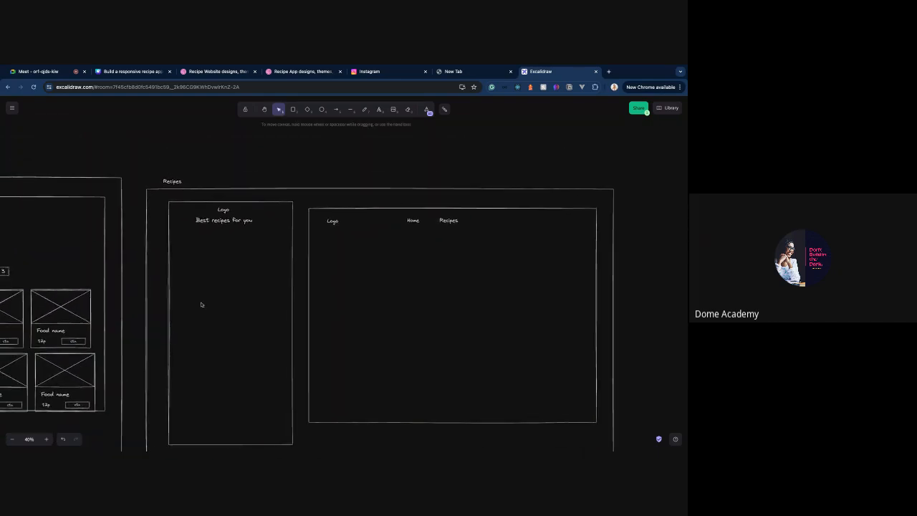
double_click(174, 181)
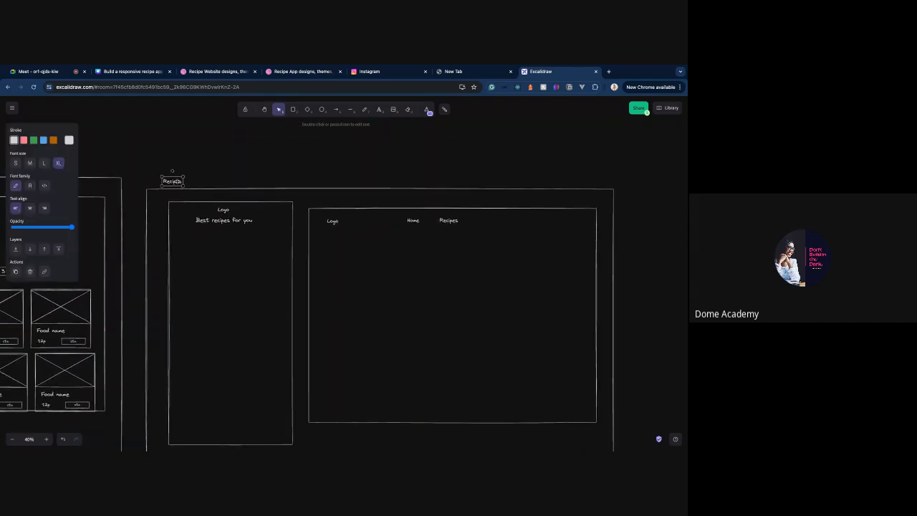
click(175, 181)
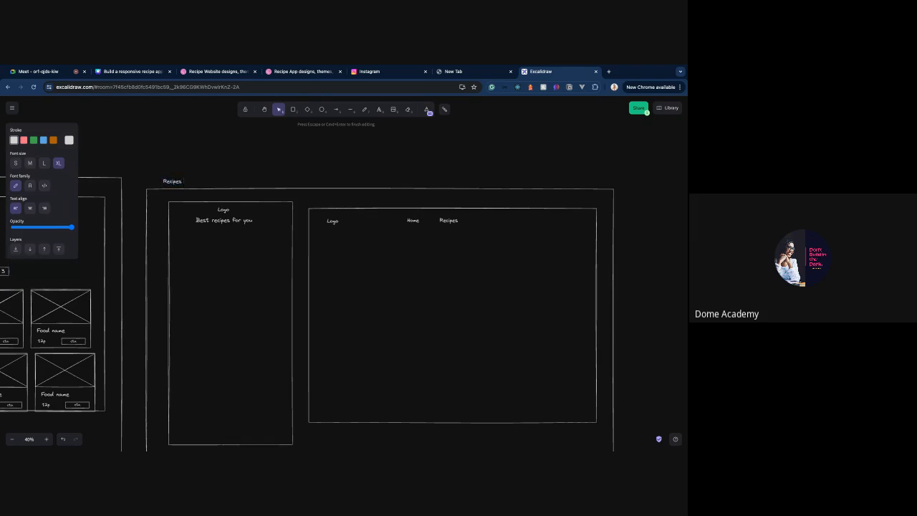
text(Details)
click(204, 168)
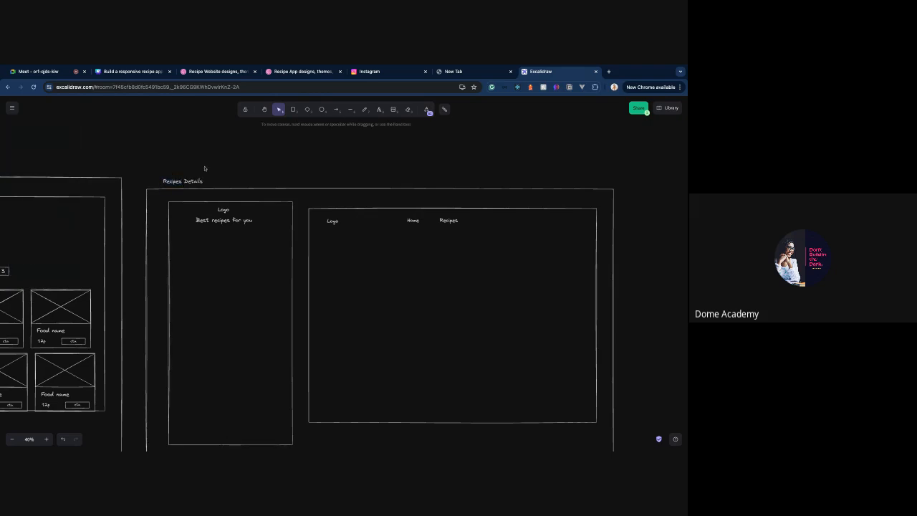
- Switch to the Google Meet call to check it, and return to the Excalidraw board
scroll(180, 154, down, 3)
scroll(179, 154, right, 2)
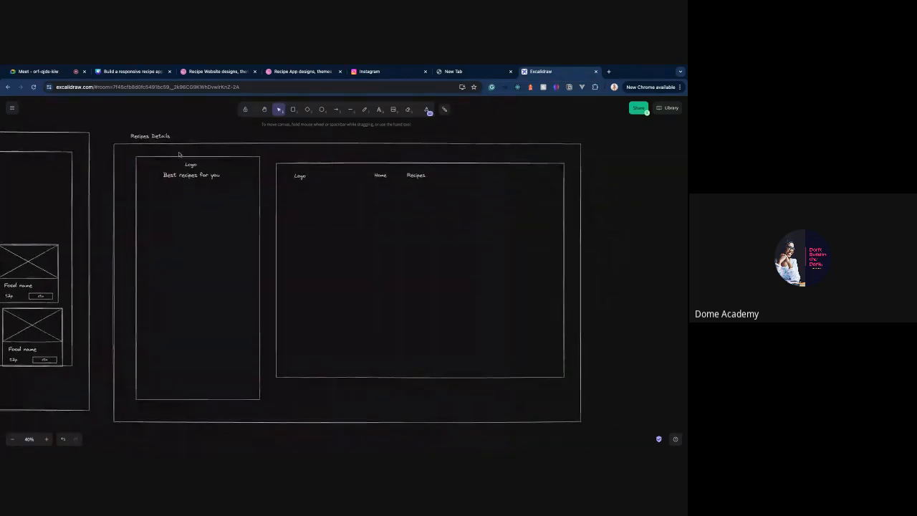
click(55, 72)
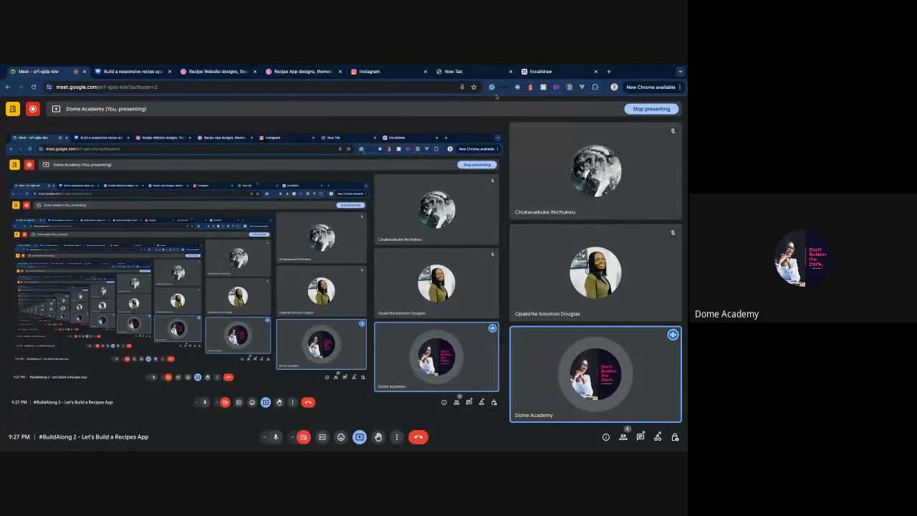
click(541, 72)
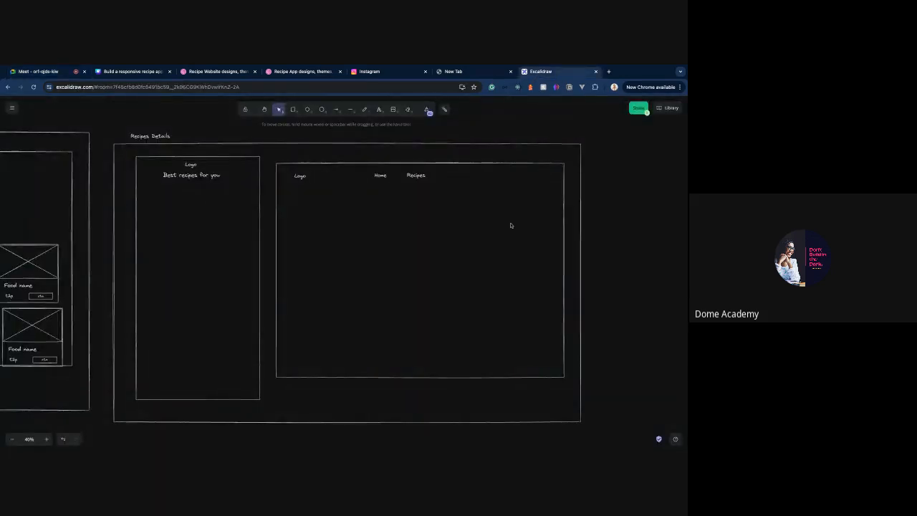
- Examine the recipe detail screens in the mobile reference designs and compare them with the Recipes wireframe
scroll(511, 226, down, 5)
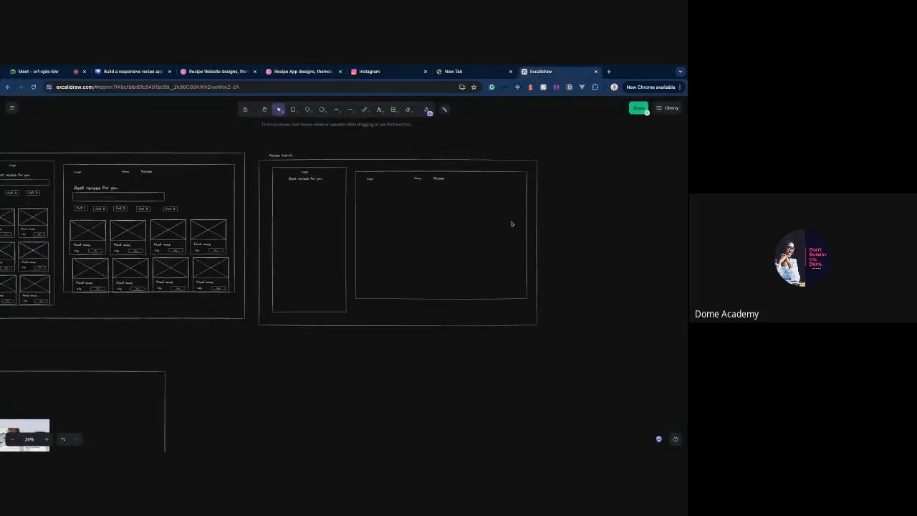
scroll(512, 224, left, 5)
scroll(511, 224, down, 4)
scroll(512, 224, right, 2)
scroll(190, 270, right, 2)
scroll(191, 270, up, 1)
scroll(79, 336, up, 5)
scroll(217, 244, left, 3)
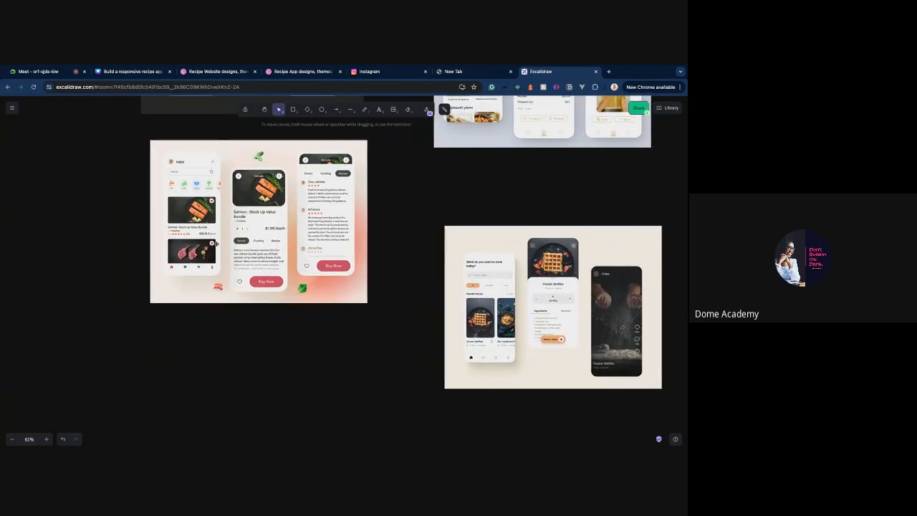
scroll(217, 244, right, 3)
scroll(217, 243, up, 2)
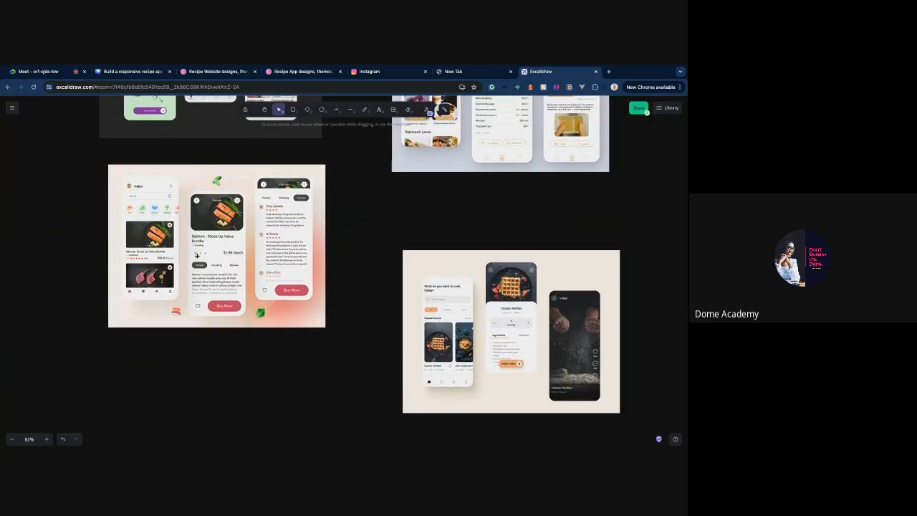
scroll(197, 255, up, 10)
scroll(198, 256, right, 5)
scroll(197, 257, up, 5)
scroll(198, 256, right, 2)
right_click(197, 257)
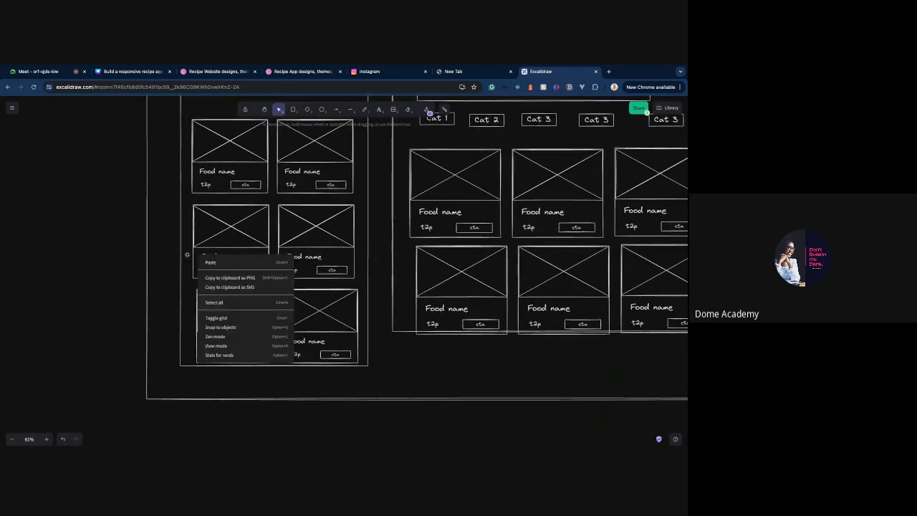
click(122, 274)
- Change the call-to-action button text in the landing page's mobile frame to "View recipes"
scroll(122, 274, down, 1)
scroll(122, 274, left, 2)
scroll(122, 274, down, 5)
scroll(122, 275, left, 4)
scroll(126, 222, left, 3)
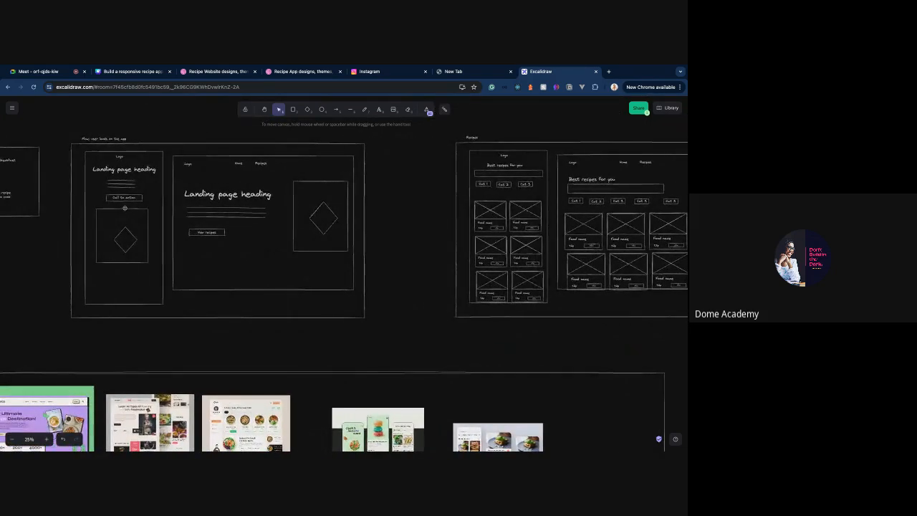
click(125, 198)
double_click(125, 197)
text(Vies)
key(BackSpace)
text(w recipes)
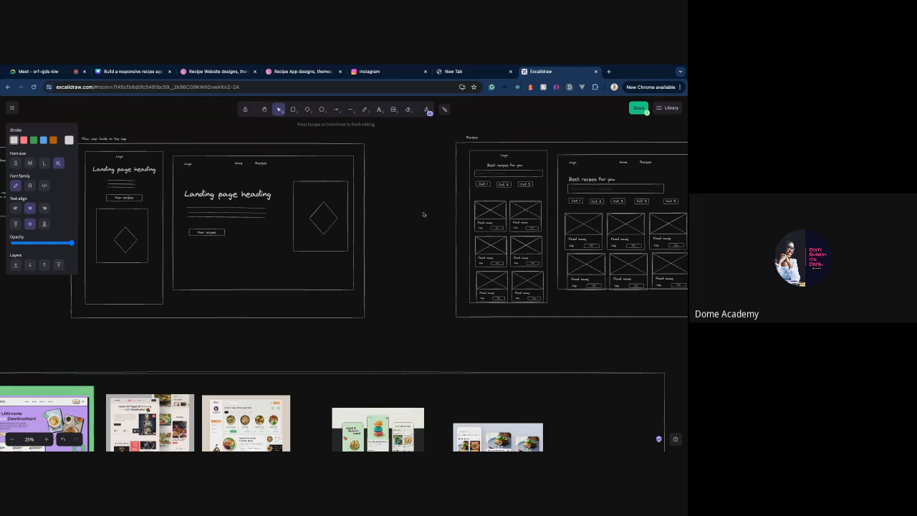
click(411, 242)
- Replace the "Best recipes for you" heading in the Recipes Details mobile frame with "Jollof rice and plantain"
scroll(412, 241, right, 10)
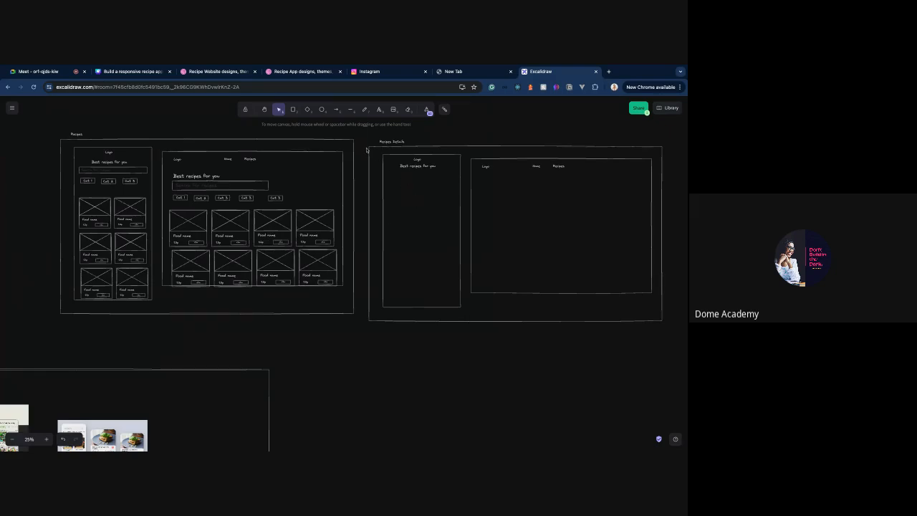
double_click(425, 167)
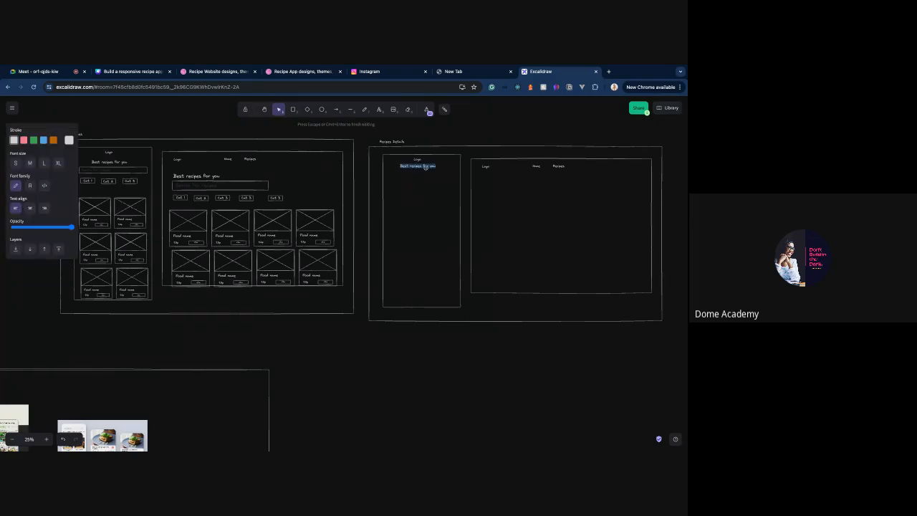
text(Ju)
click(442, 202)
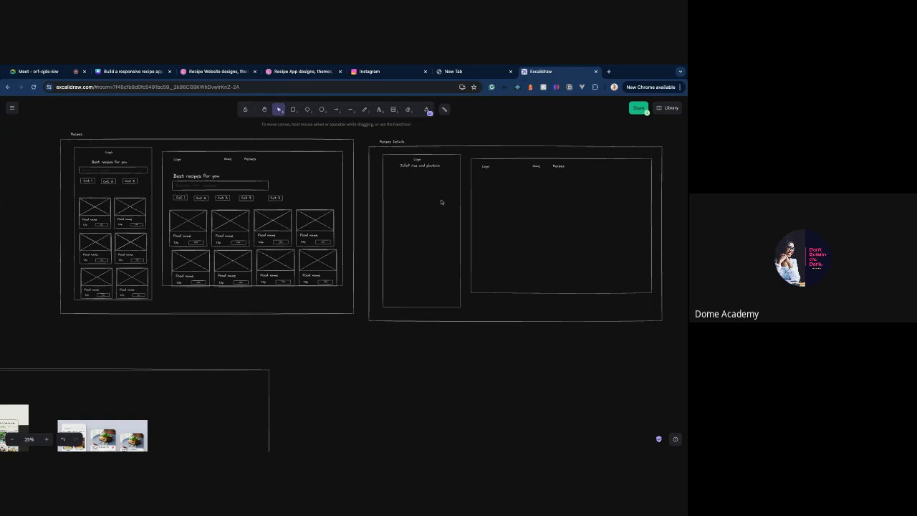
- Examine the website and mobile reference designs for ideas on laying out the recipe details page
scroll(370, 239, down, 5)
scroll(371, 239, left, 5)
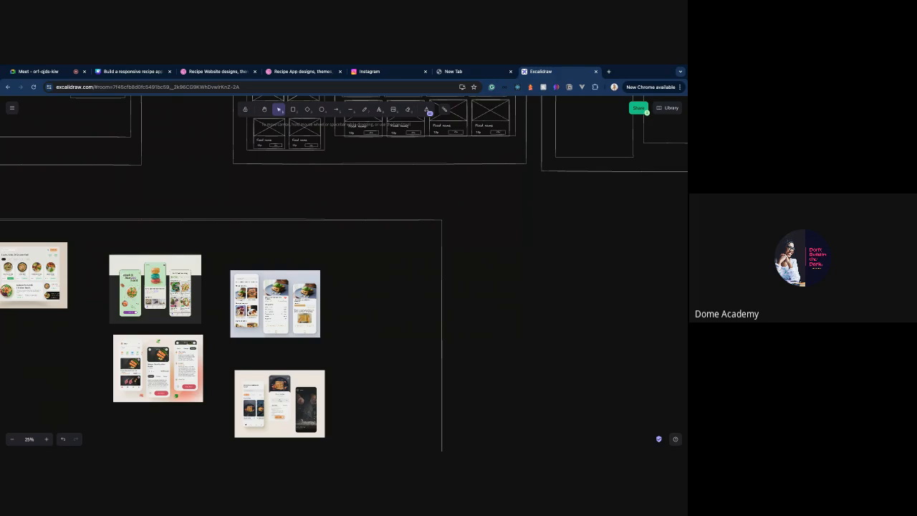
scroll(344, 301, left, 5)
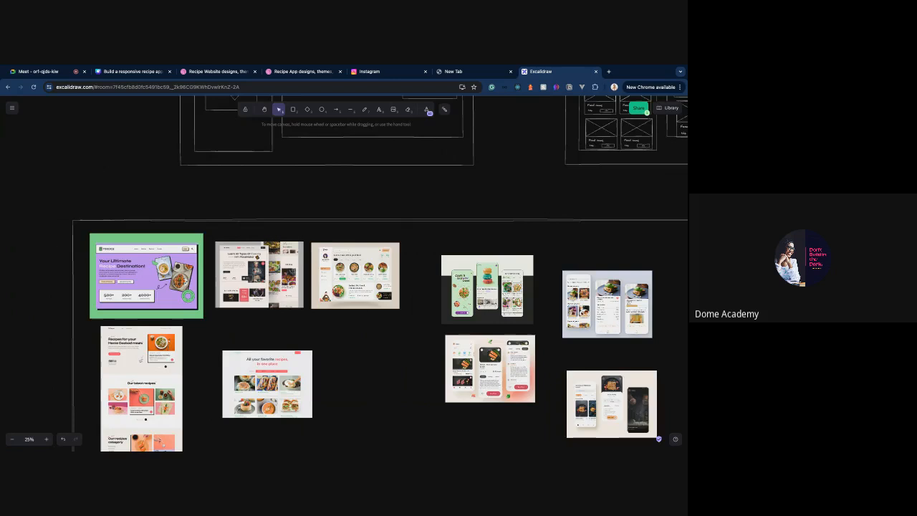
scroll(344, 301, right, 6)
scroll(364, 234, up, 6)
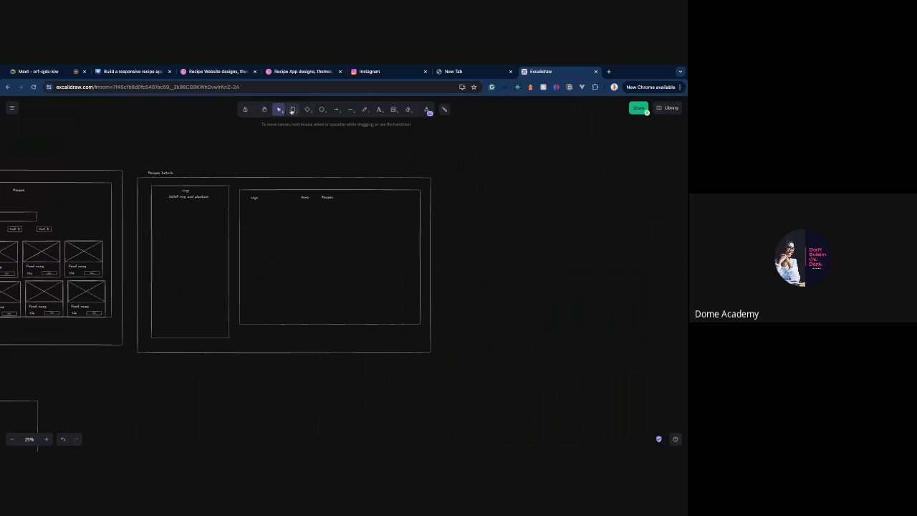
scroll(292, 159, down, 5)
scroll(291, 161, left, 5)
scroll(292, 161, left, 1)
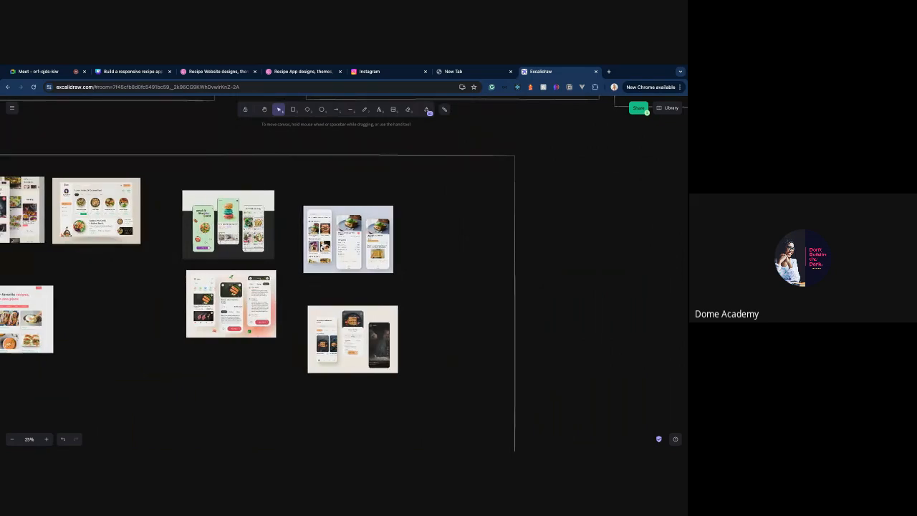
scroll(344, 272, up, 7)
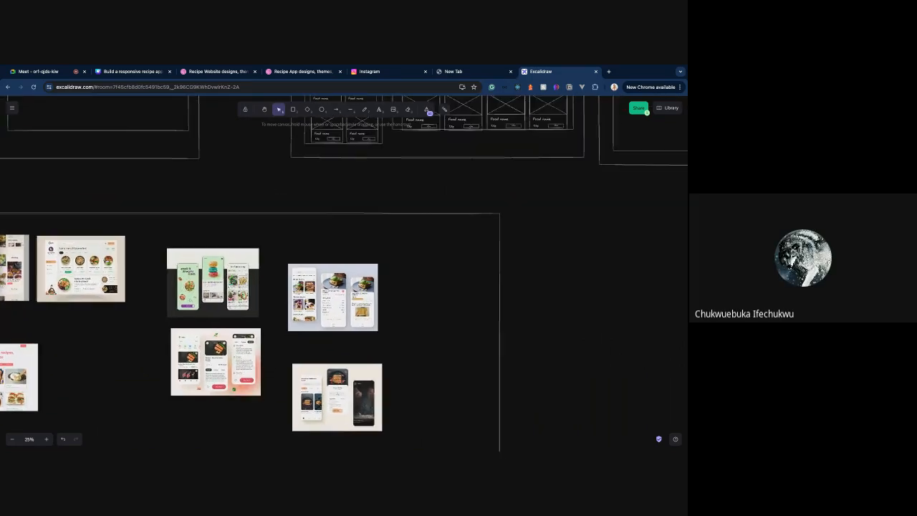
scroll(370, 172, right, 2)
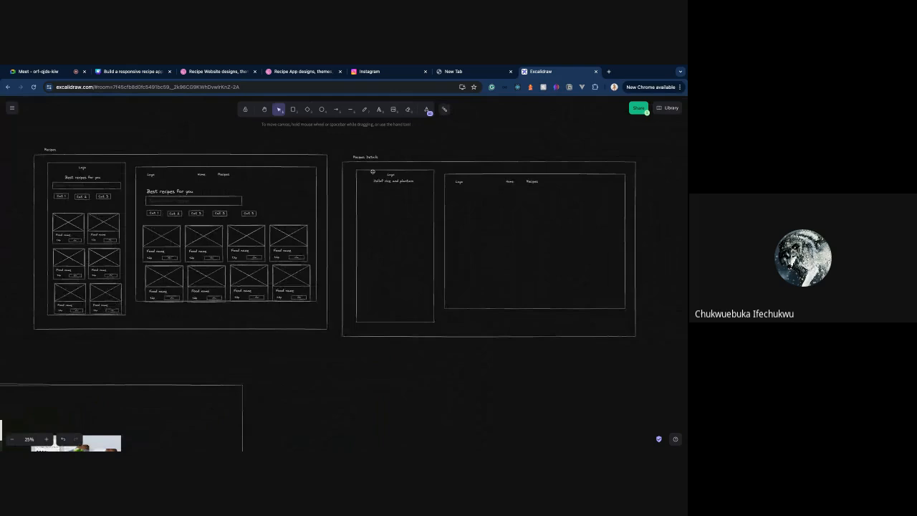
- Review the page flow from the landing page's recipes button through the Recipes board to the Recipes Details board
click(385, 180)
click(365, 157)
click(389, 181)
scroll(392, 174, left, 5)
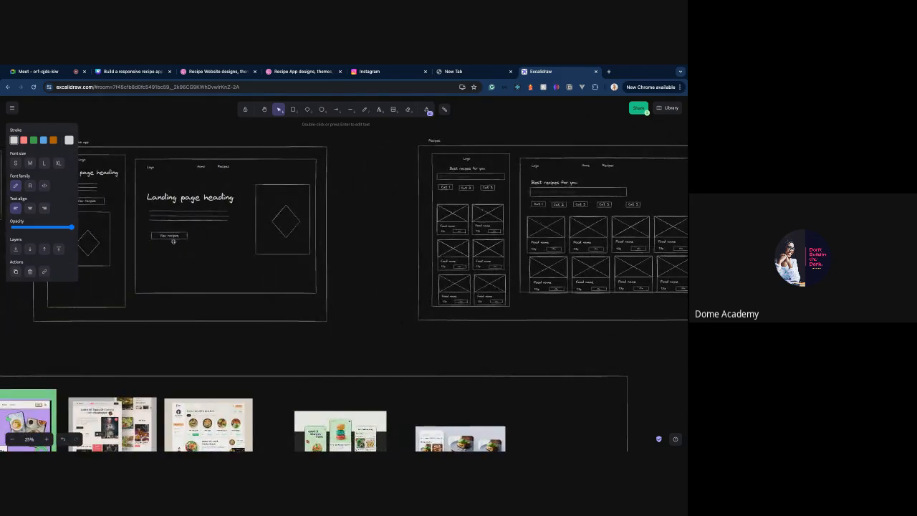
scroll(174, 238, right, 10)
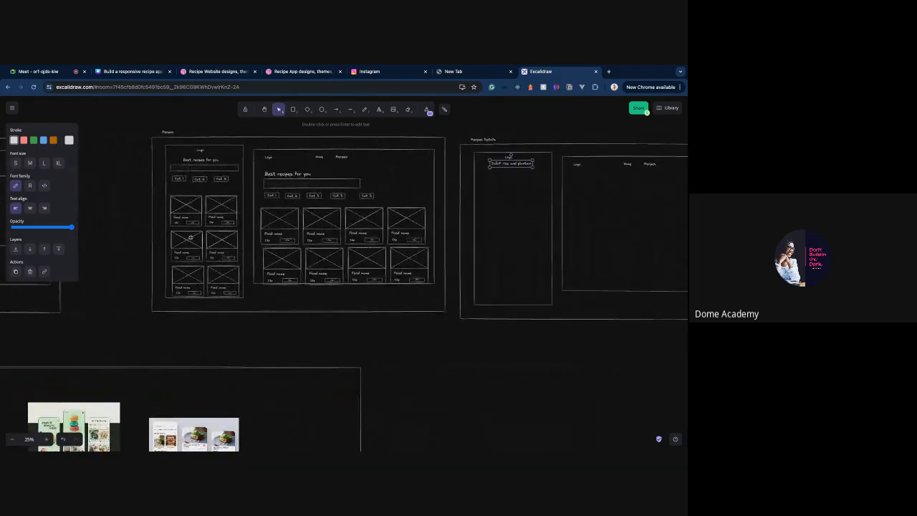
scroll(191, 237, right, 2)
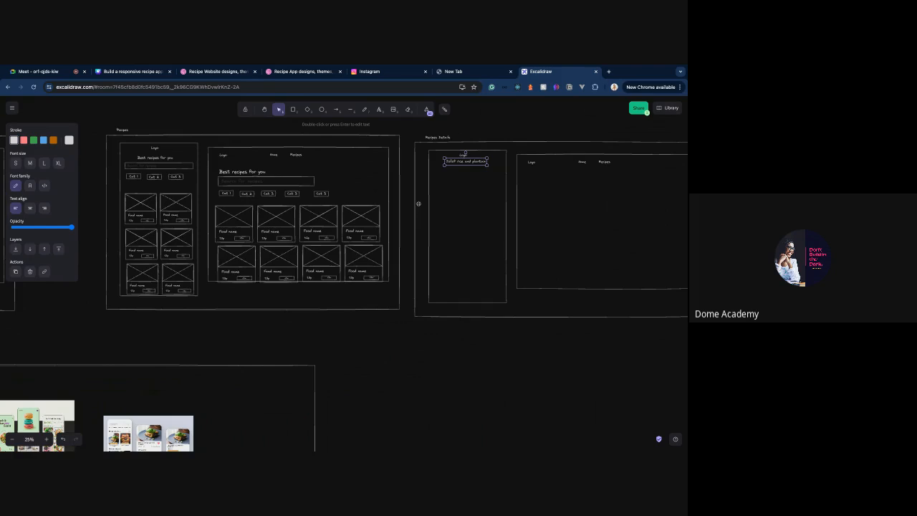
scroll(467, 195, right, 6)
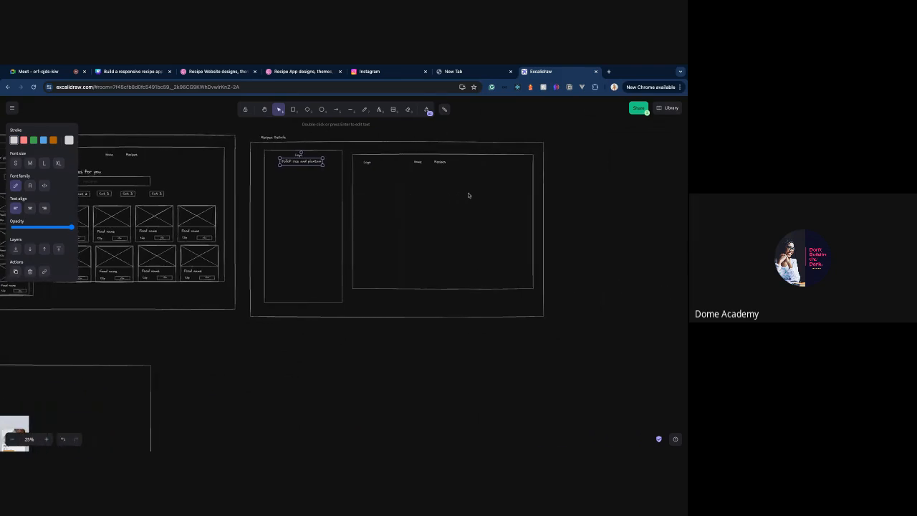
click(566, 196)
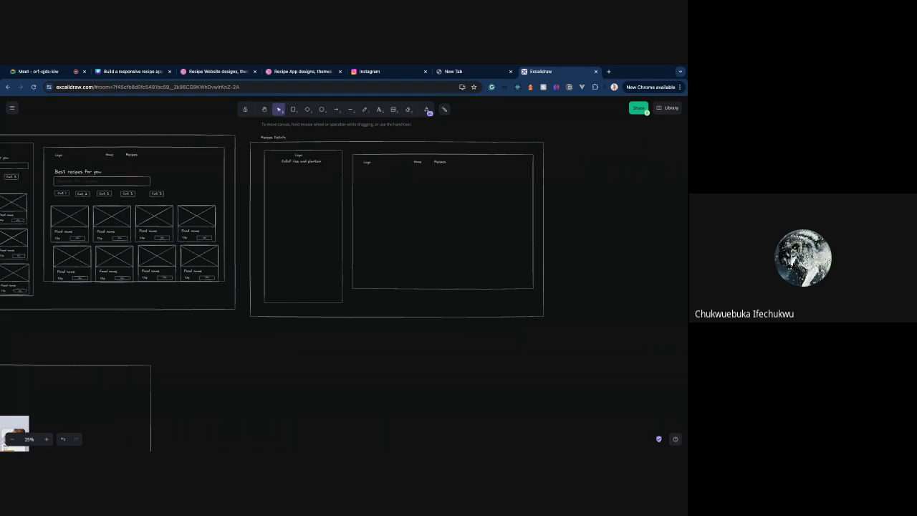
- Move the dish heading down to mid-frame in the Recipes Details mobile frame and draw a nearly frame-wide image rectangle beneath the logo
click(302, 161)
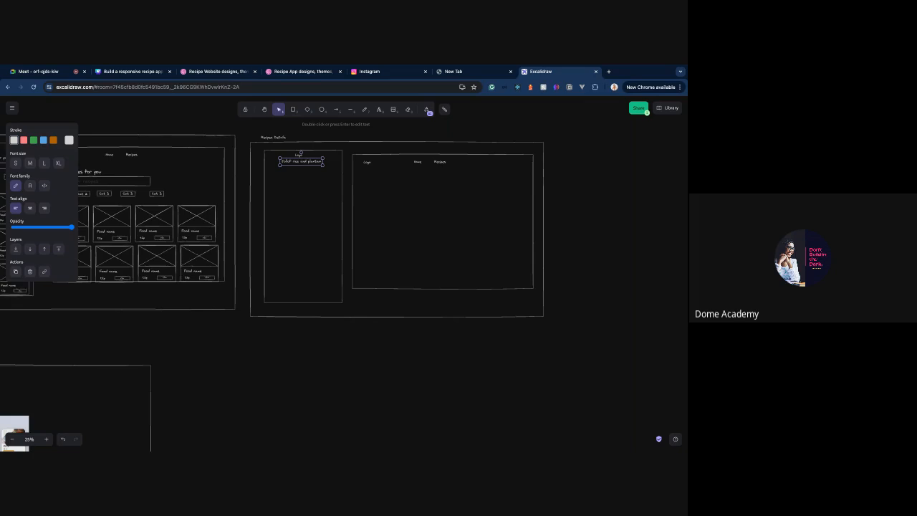
drag(301, 161, 302, 223)
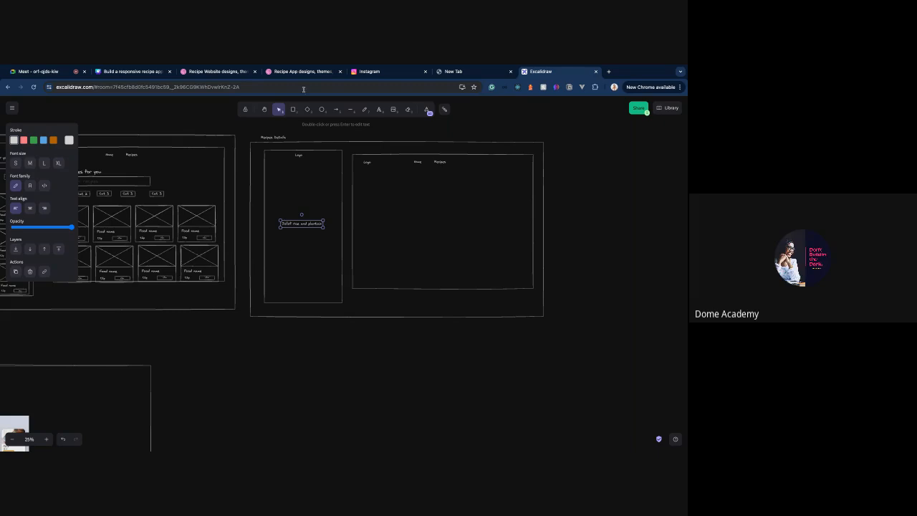
click(292, 111)
drag(278, 163, 339, 189)
drag(277, 186, 271, 186)
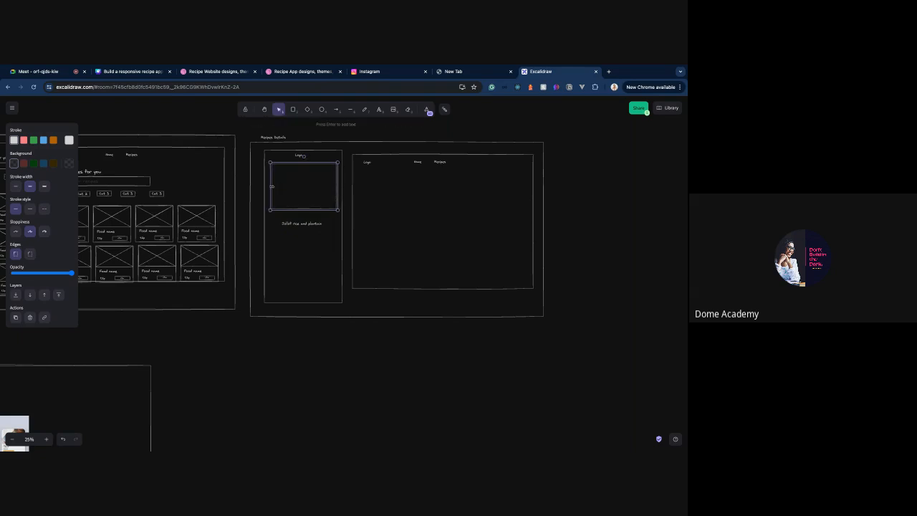
- Move the "Jollof rice and plantain" heading up so it sits just beneath the image rectangle
click(307, 224)
key(shift+Up)
key(shift+Up)
key(shift+Up)
key(shift+Up)
key(shift+Up)
key(shift+Up)
key(shift+Up)
key(shift+Up)
key(shift+Up)
key(Return)
key(Escape)
click(316, 214)
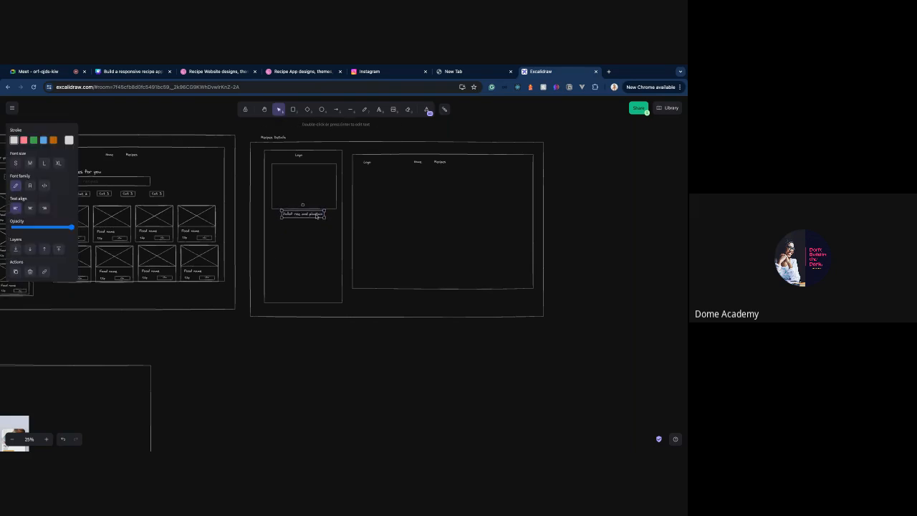
- Examine the Plant-Based Italian Macarons mobile reference design for how its recipe details are arranged below the dish image
scroll(316, 215, down, 10)
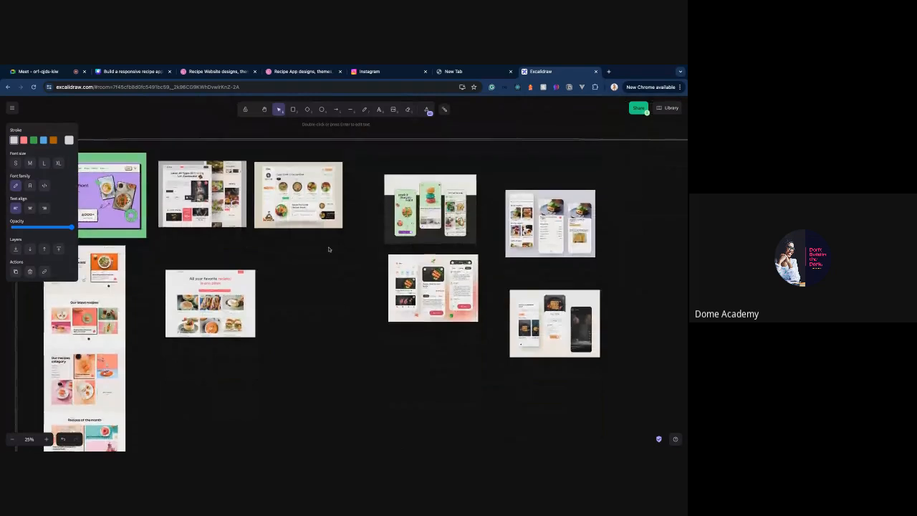
scroll(406, 227, up, 5)
scroll(406, 227, right, 4)
scroll(405, 227, up, 2)
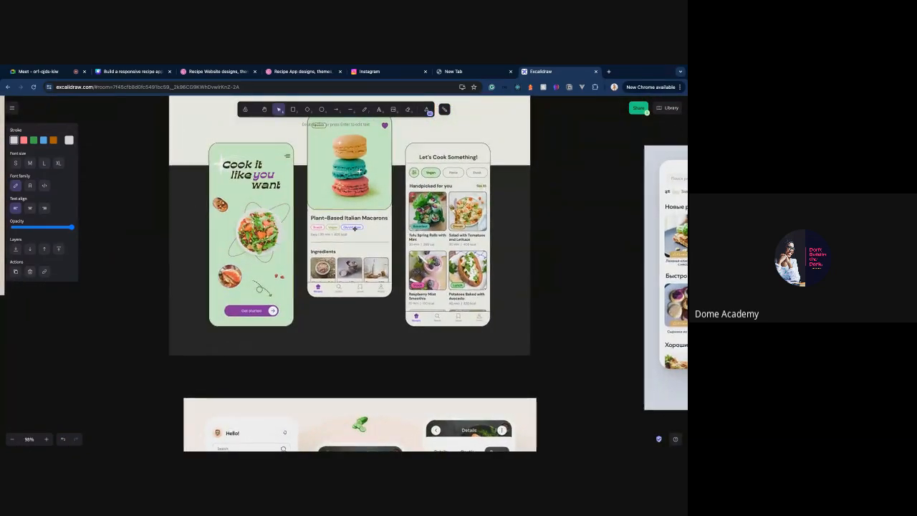
scroll(355, 229, up, 5)
scroll(354, 229, right, 1)
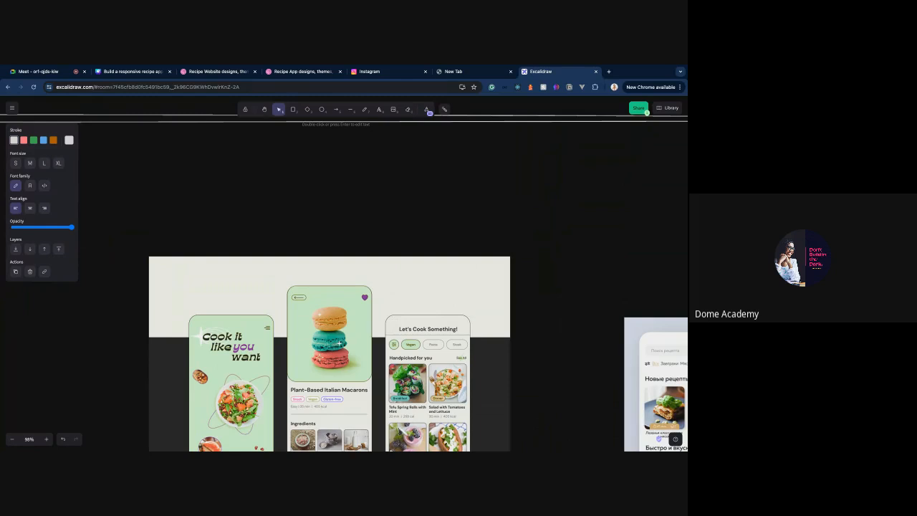
scroll(362, 226, down, 10)
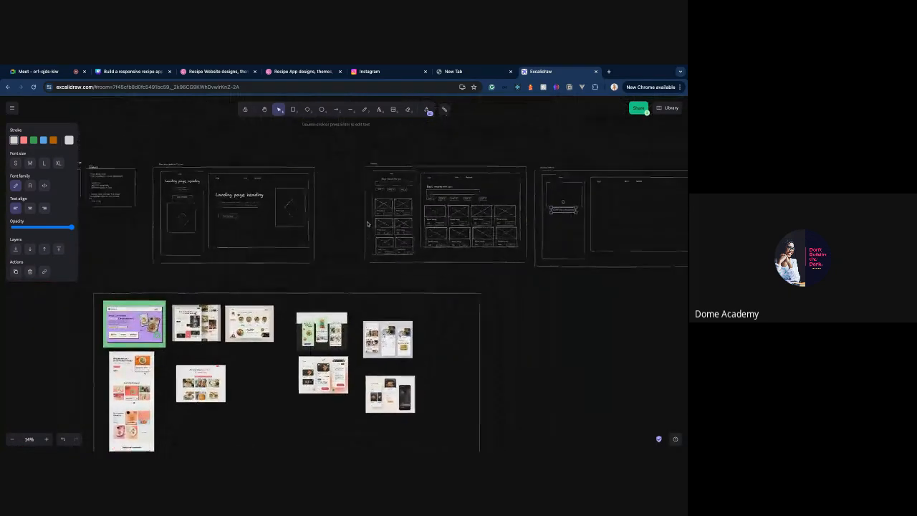
scroll(368, 225, right, 1)
- Shift the "Jollof rice and plantain" heading so it starts near the left edge of the image rectangle above it
click(440, 242)
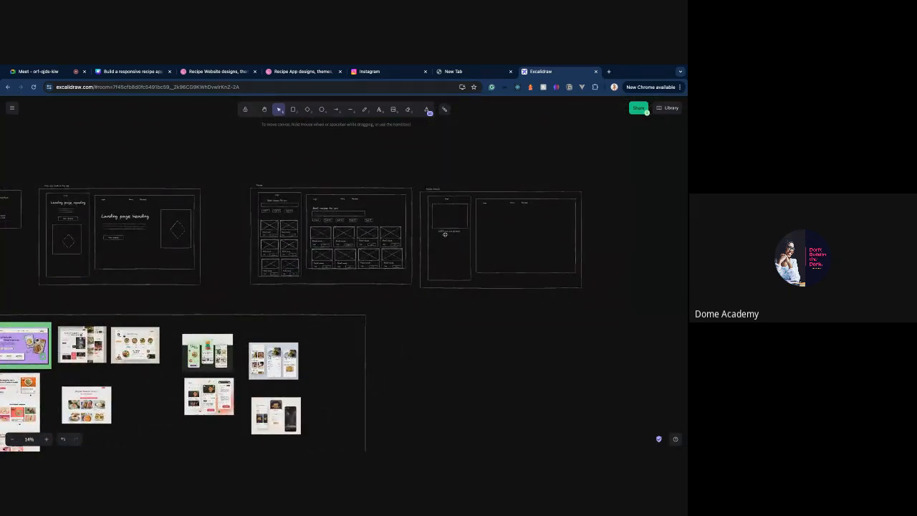
click(447, 231)
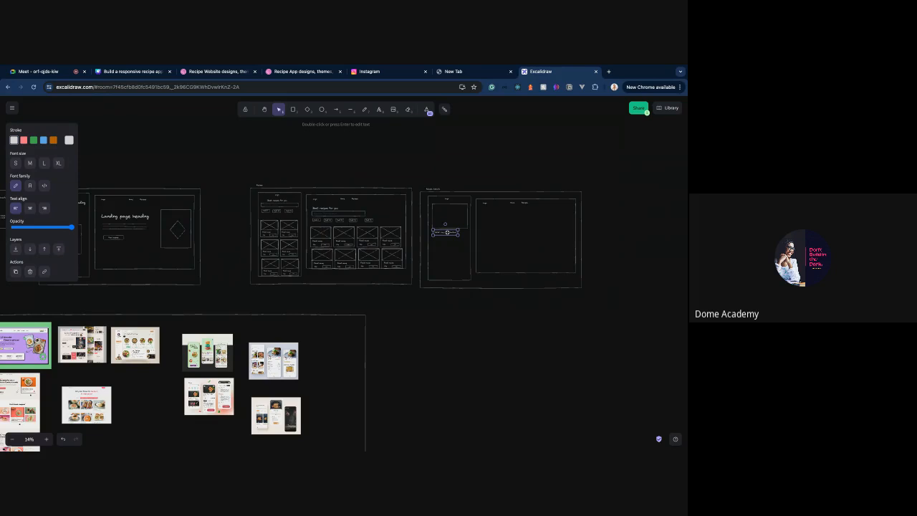
mouse_move(447, 233)
mouse_down()
mouse_move(467, 234)
mouse_move(457, 235)
mouse_up()
scroll(458, 235, up, 10)
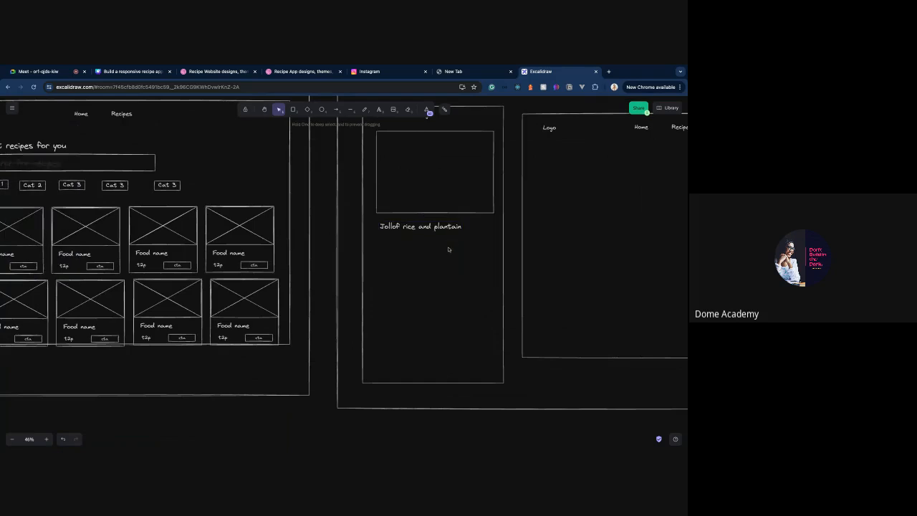
scroll(449, 249, up, 2)
click(437, 254)
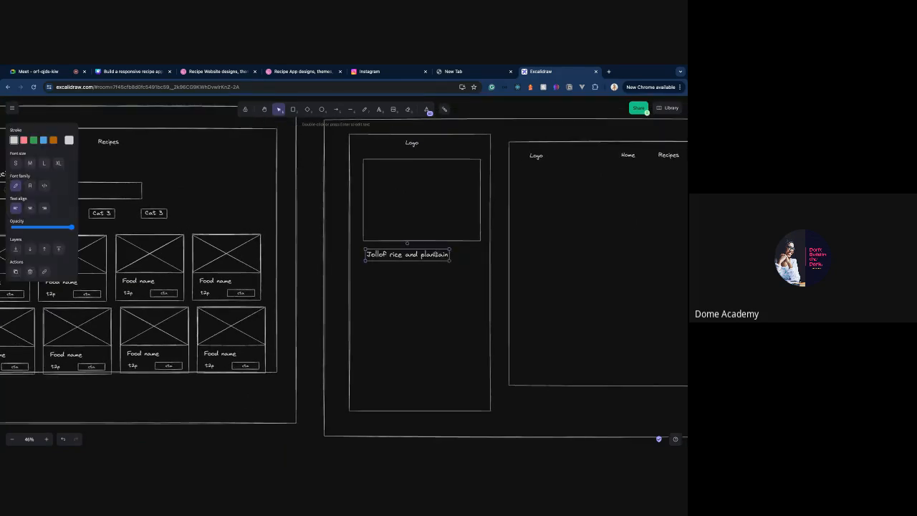
- Copy the Cat 1 and Cat 2 chips from the Recipes desktop frame to just beneath the dish heading in the Recipes Details mobile frame
scroll(247, 230, left, 5)
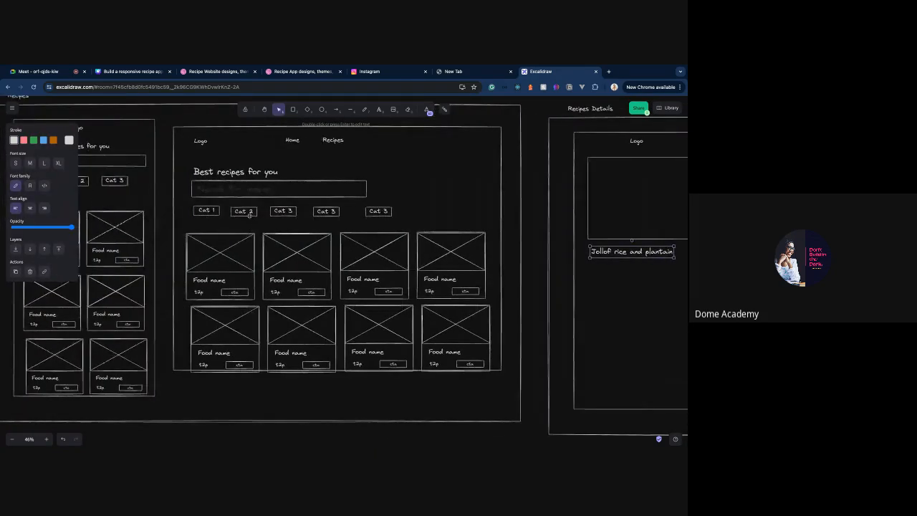
click(207, 211)
click(240, 212)
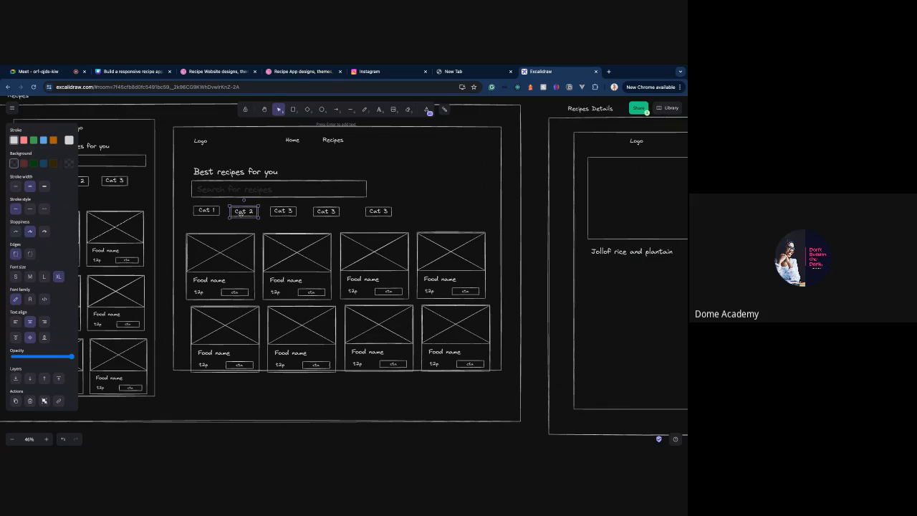
click(215, 212)
shift+click(237, 209)
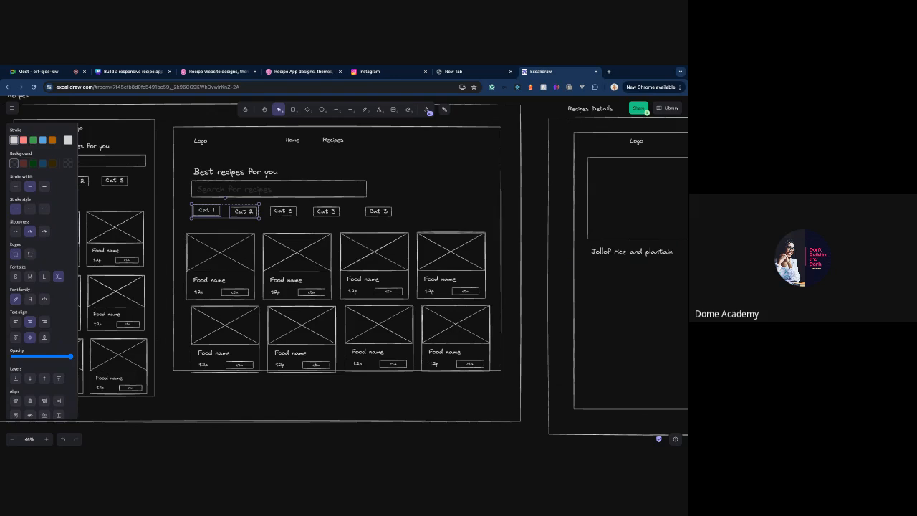
scroll(463, 277, right, 5)
click(463, 277)
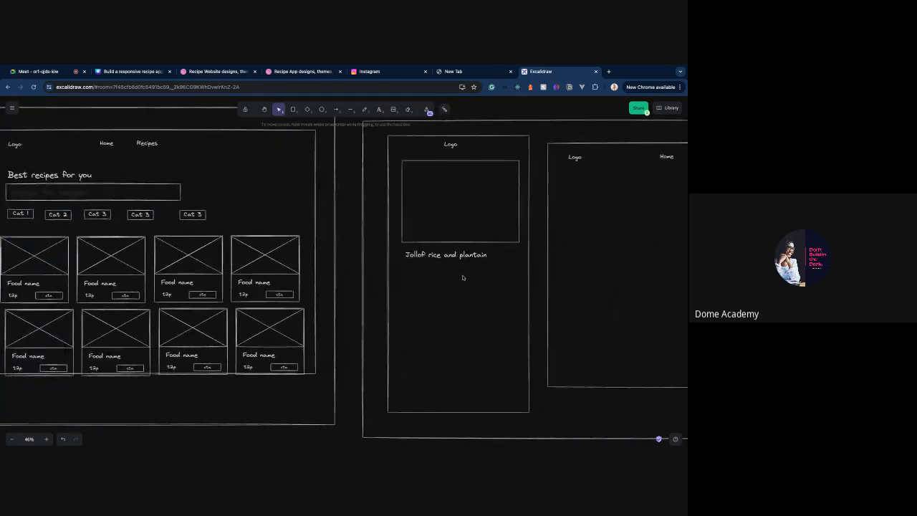
key(ctrl+v)
drag(463, 277, 439, 274)
scroll(457, 312, down, 1)
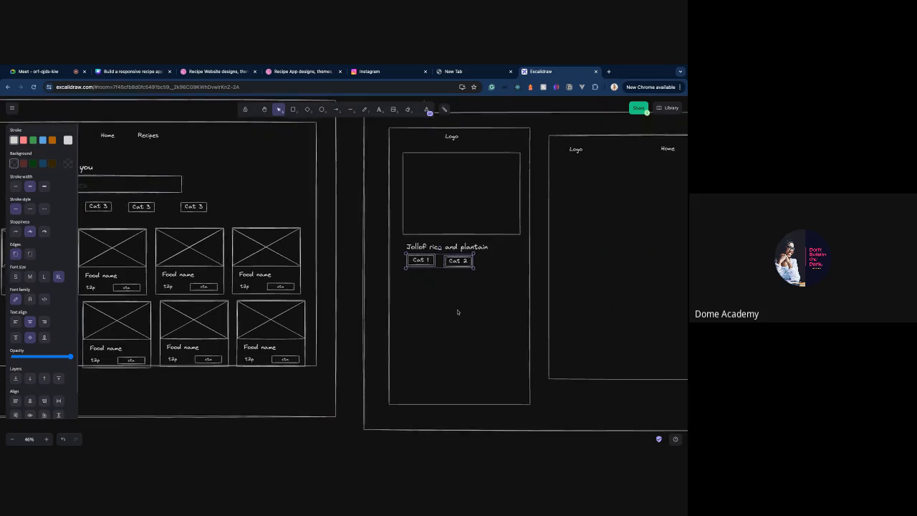
- Draw two crossing diagonal lines from corner to corner of the mobile image rectangle to mark it as an image placeholder
click(350, 110)
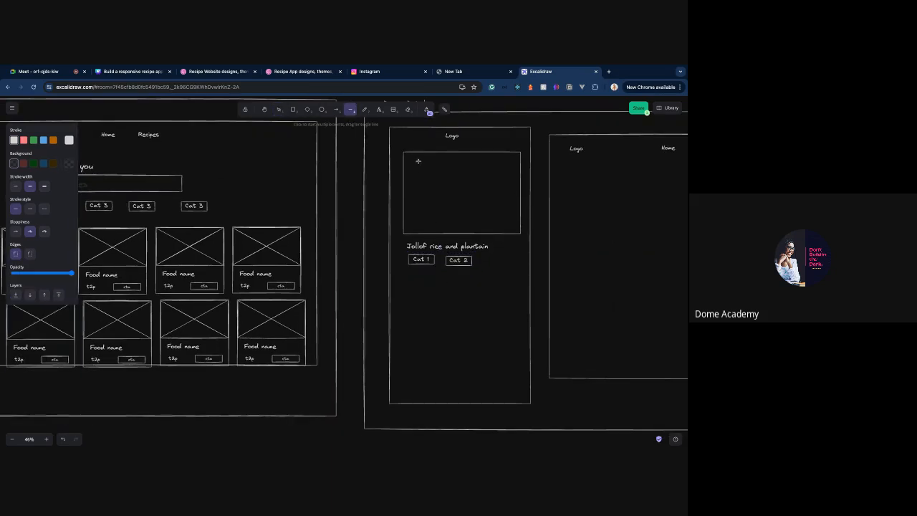
drag(403, 152, 520, 233)
click(350, 110)
mouse_move(521, 152)
mouse_down()
mouse_move(480, 168)
mouse_move(404, 233)
mouse_up()
click(355, 272)
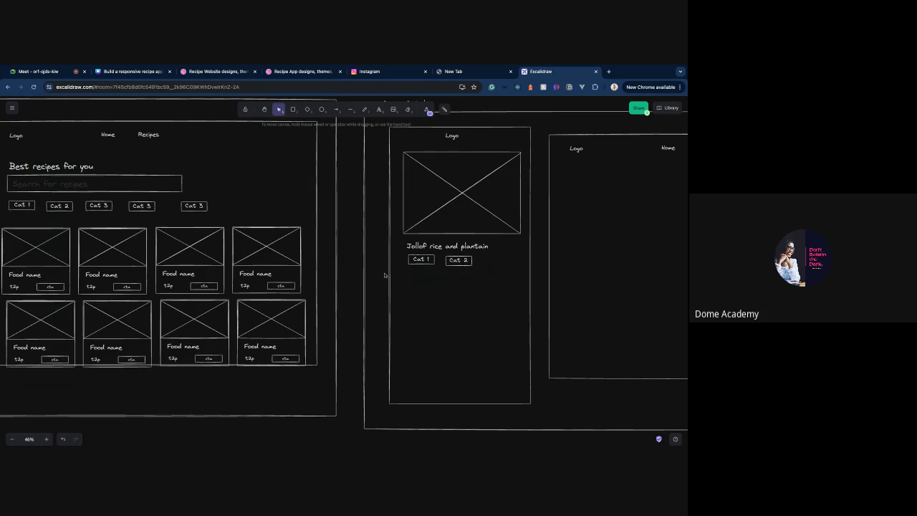
- Move the Cat 2 chip closer to the Cat 1 chip beneath the dish heading
click(459, 261)
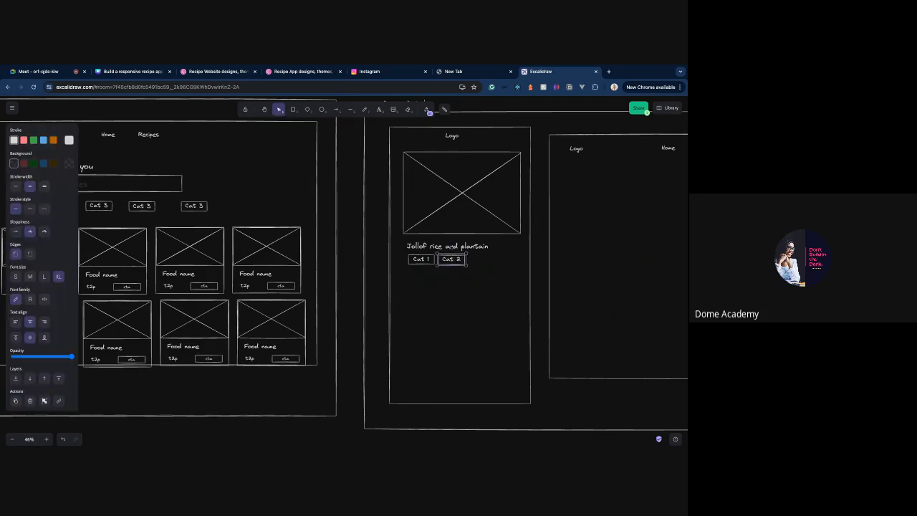
click(445, 283)
click(479, 251)
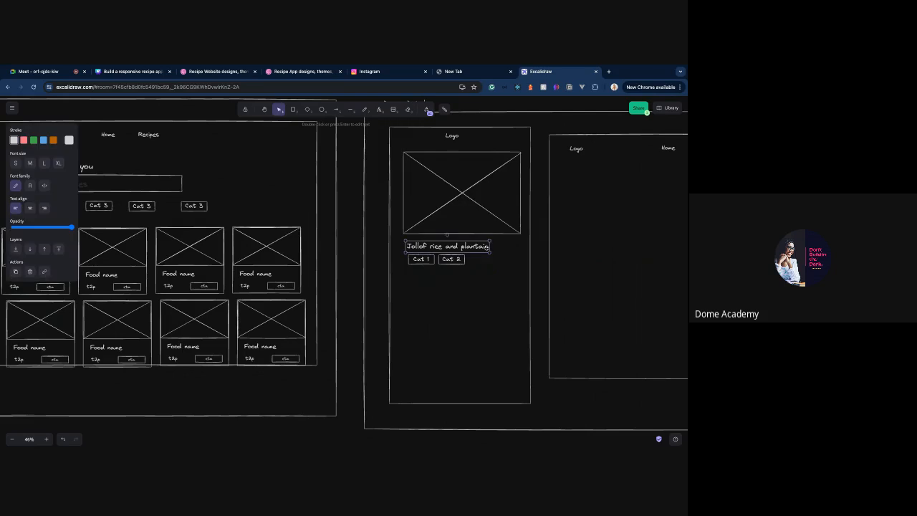
click(466, 260)
double_click(466, 260)
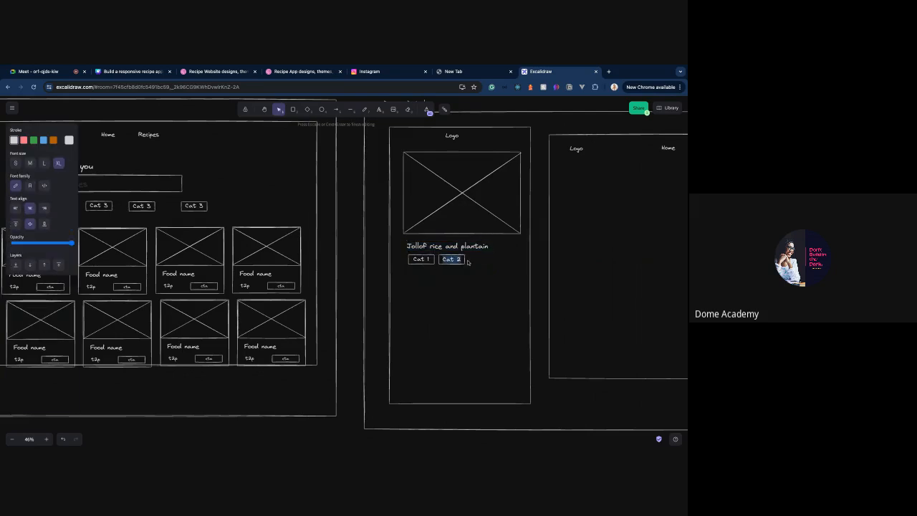
- Add the text "Time to prepare" to the right of the Cat 2 chip and enlarge it slightly
click(379, 109)
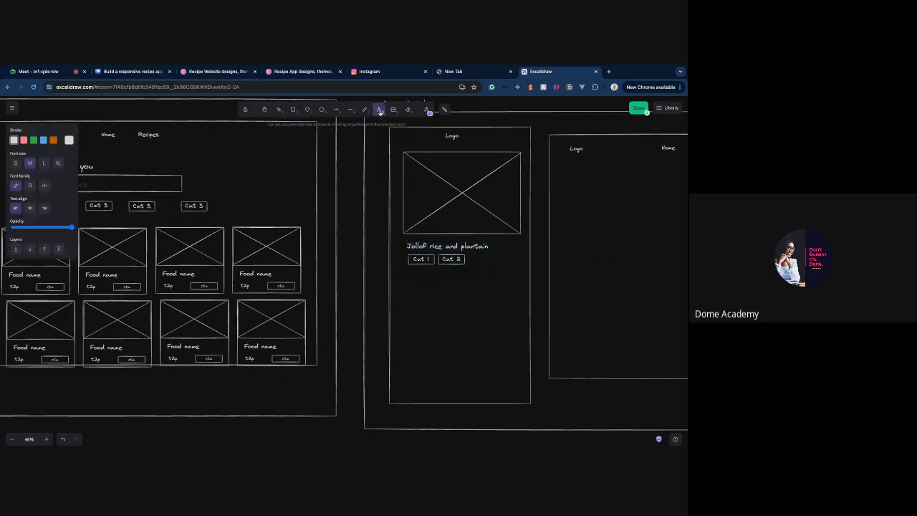
click(480, 259)
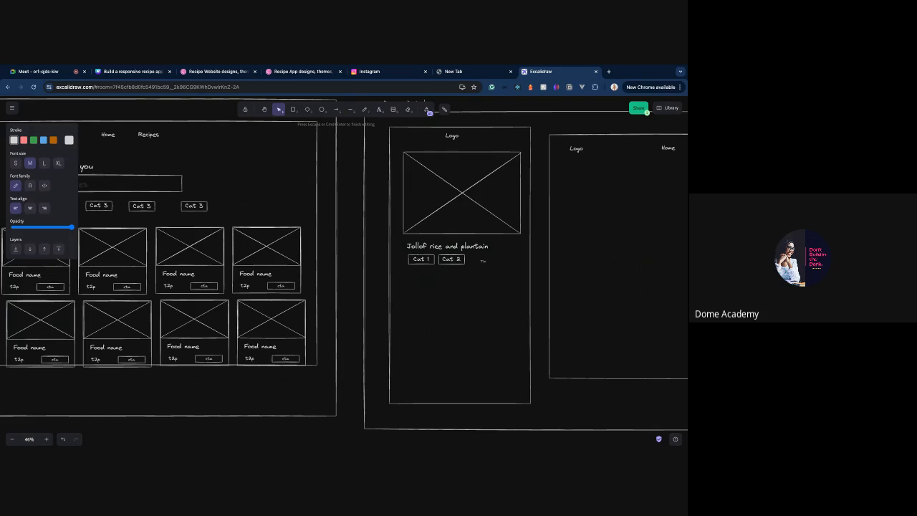
text(Time to prepare)
click(491, 291)
click(494, 261)
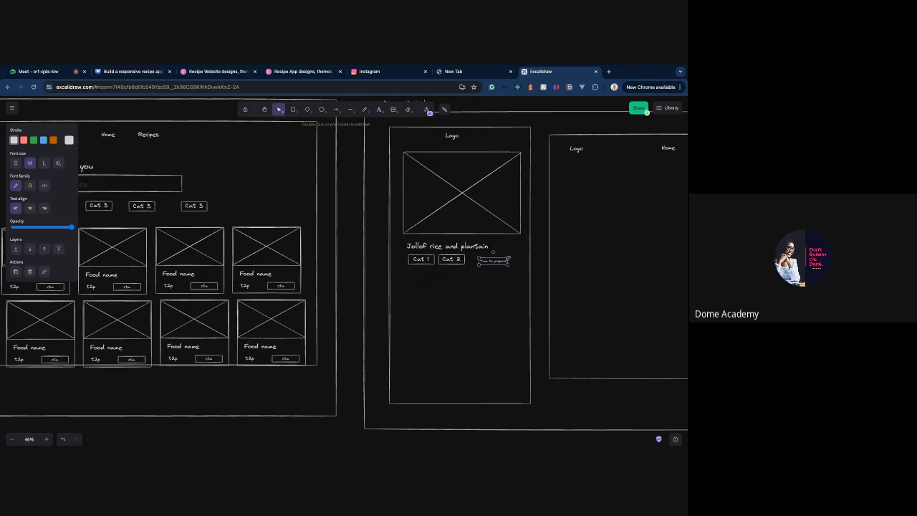
drag(509, 258, 517, 256)
click(421, 334)
- Add an "Ingredients" heading in the large font size below the category chips and scale it up slightly
scroll(422, 335, down, 3)
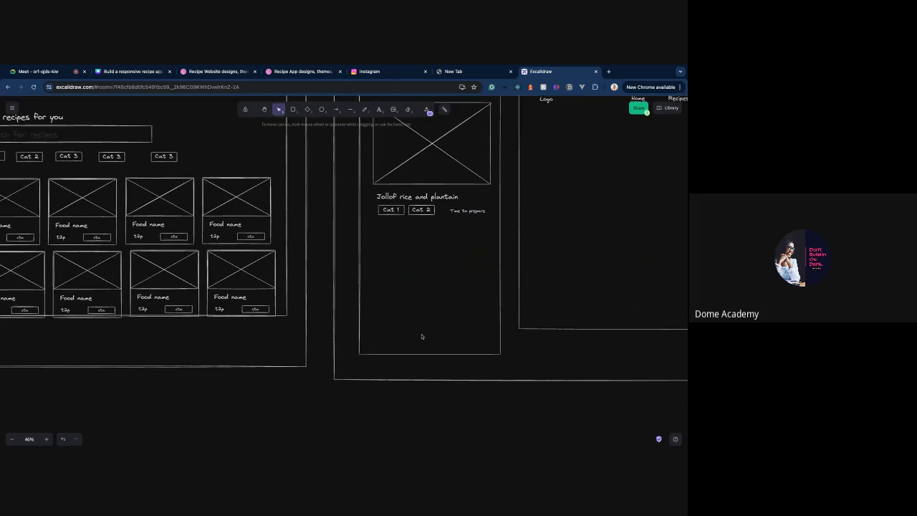
scroll(422, 336, right, 2)
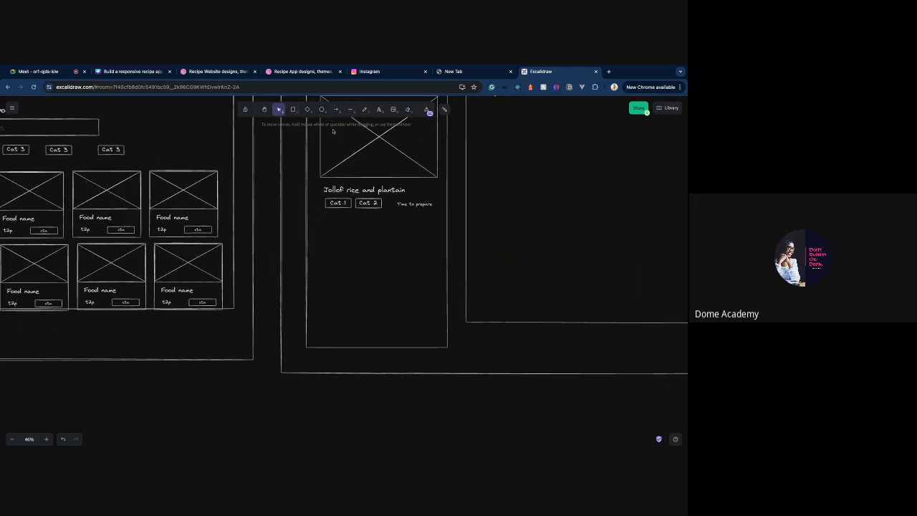
click(379, 111)
click(329, 221)
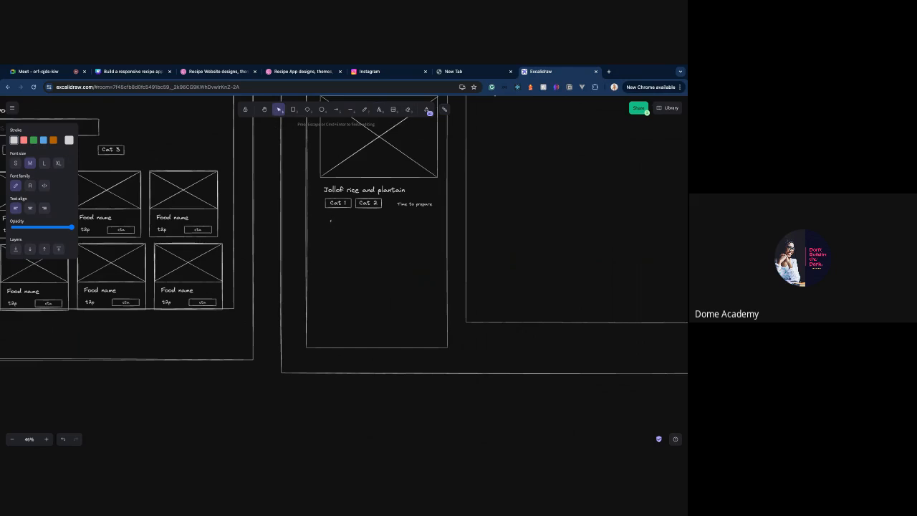
click(44, 164)
click(337, 221)
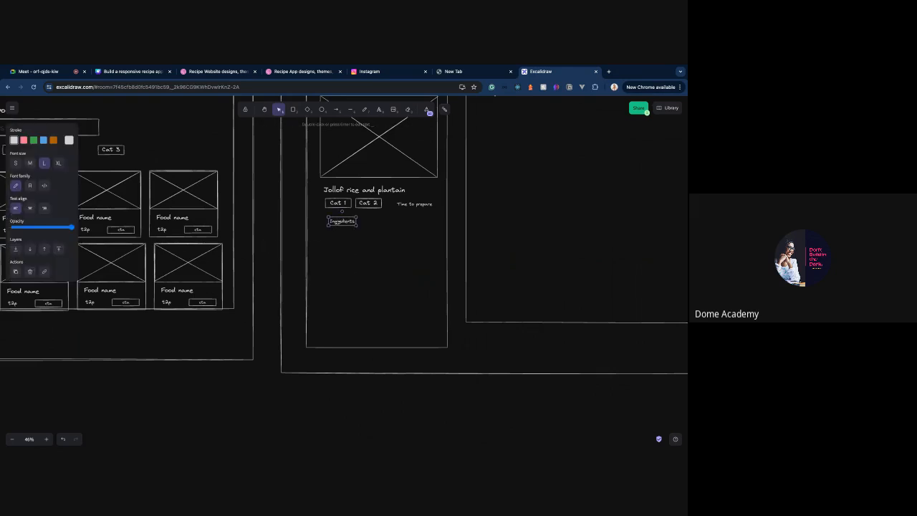
click(358, 229)
click(348, 222)
mouse_move(358, 227)
mouse_down()
mouse_move(367, 228)
mouse_move(345, 231)
mouse_move(387, 232)
mouse_up()
- Draw four horizontal placeholder text lines beneath the Ingredients heading, making the last two shorter
click(350, 109)
drag(328, 231, 406, 230)
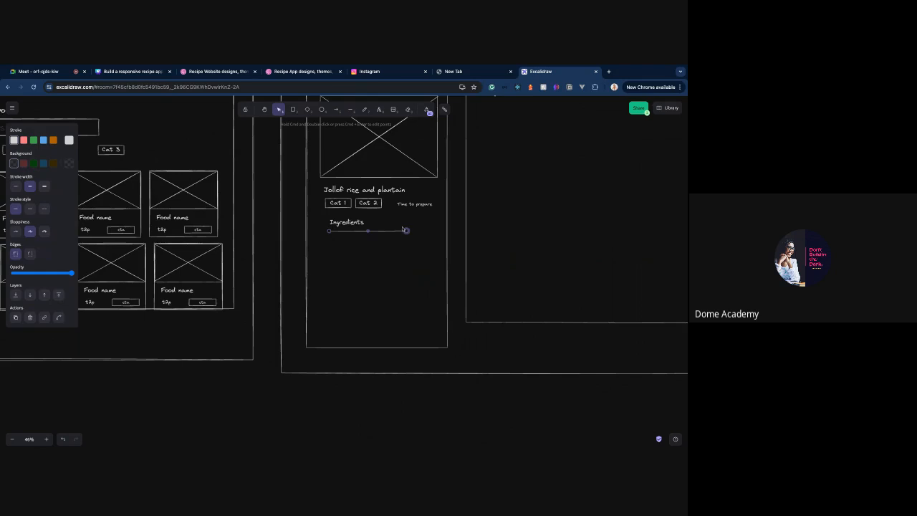
click(349, 109)
drag(332, 243, 410, 243)
click(352, 110)
drag(333, 256, 390, 256)
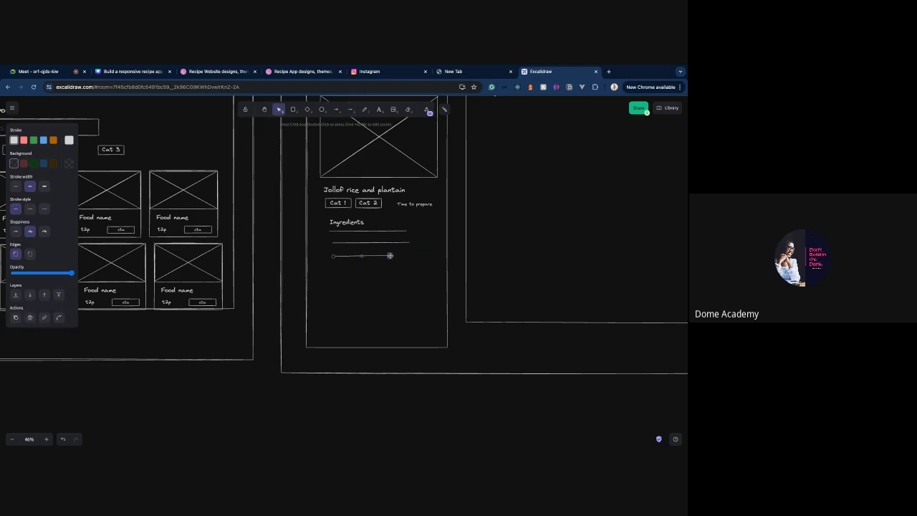
click(350, 109)
drag(357, 267, 379, 265)
- Add a "Steps" heading in the large font size below the ingredient lines
click(379, 109)
click(337, 282)
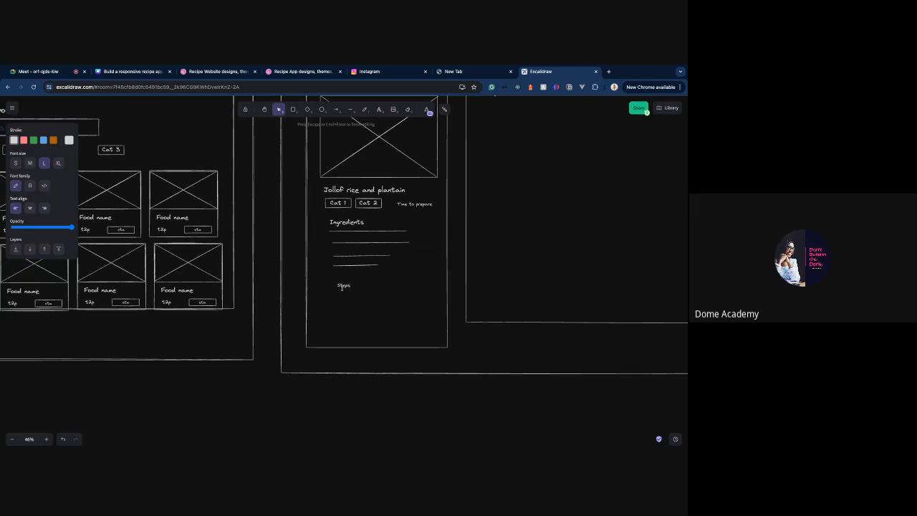
key(Escape)
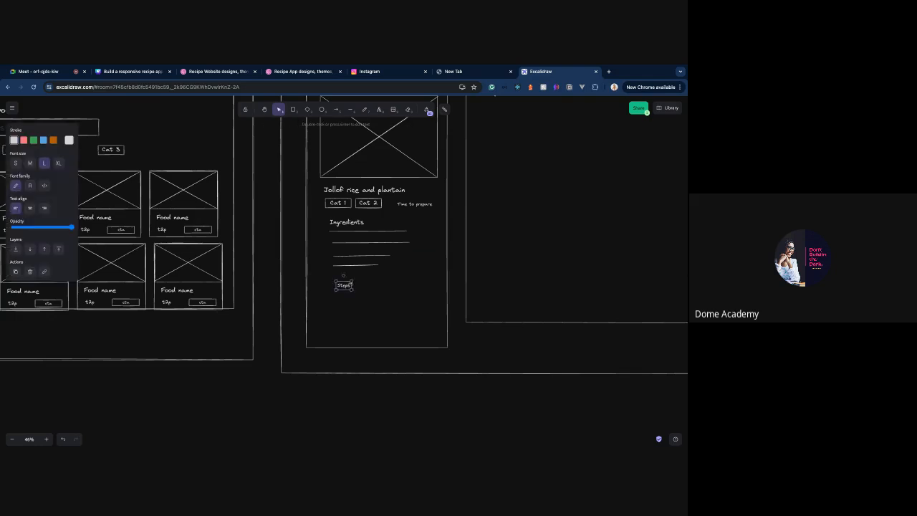
click(355, 281)
click(348, 285)
mouse_move(352, 280)
mouse_down()
mouse_move(364, 275)
mouse_move(353, 283)
mouse_up()
key(ctrl+z)
key(ctrl+z)
- Duplicate the four ingredient placeholder lines and place the copy beneath the Steps heading
click(362, 265)
shift+click(366, 255)
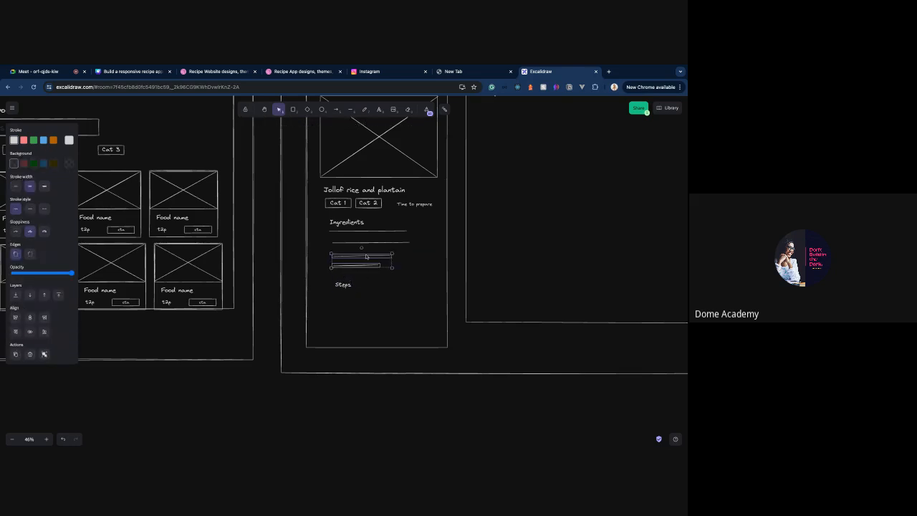
shift+click(369, 242)
shift+click(370, 230)
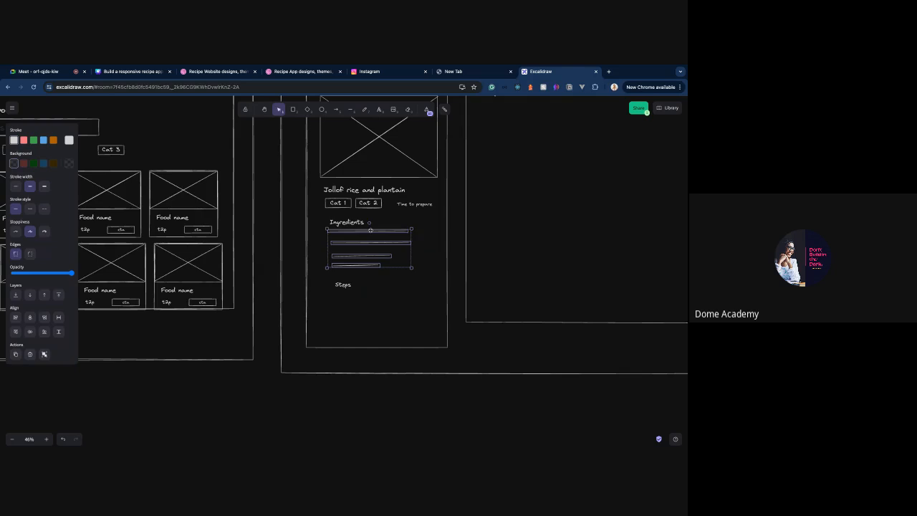
key(super+d)
drag(371, 230, 371, 311)
key(super+z)
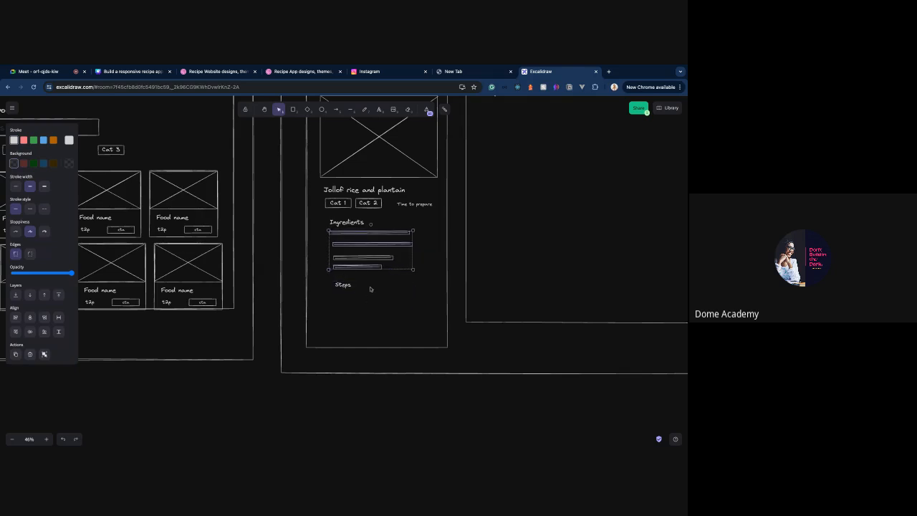
drag(370, 260, 372, 321)
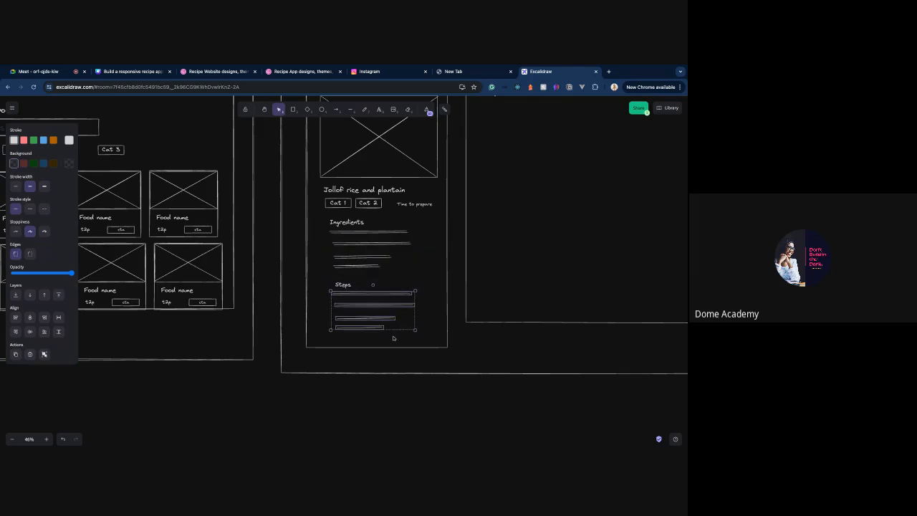
scroll(355, 253, up, 2)
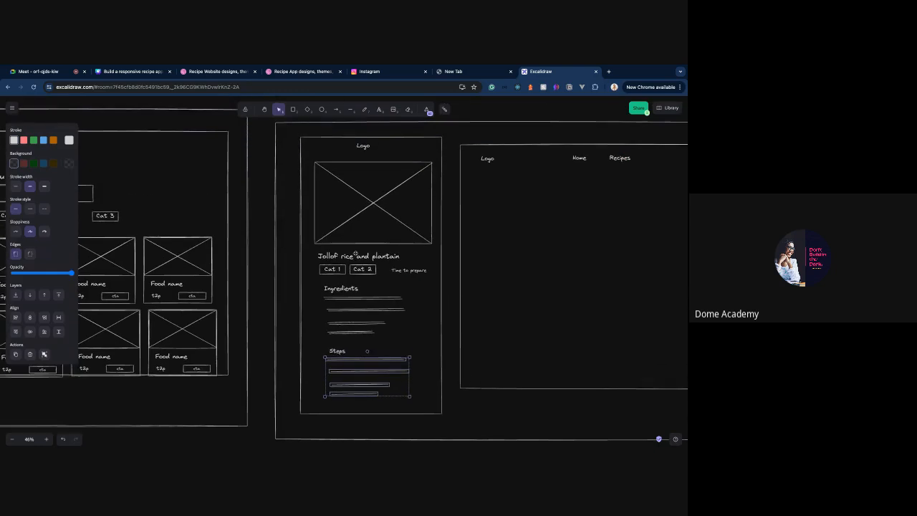
click(373, 241)
click(393, 250)
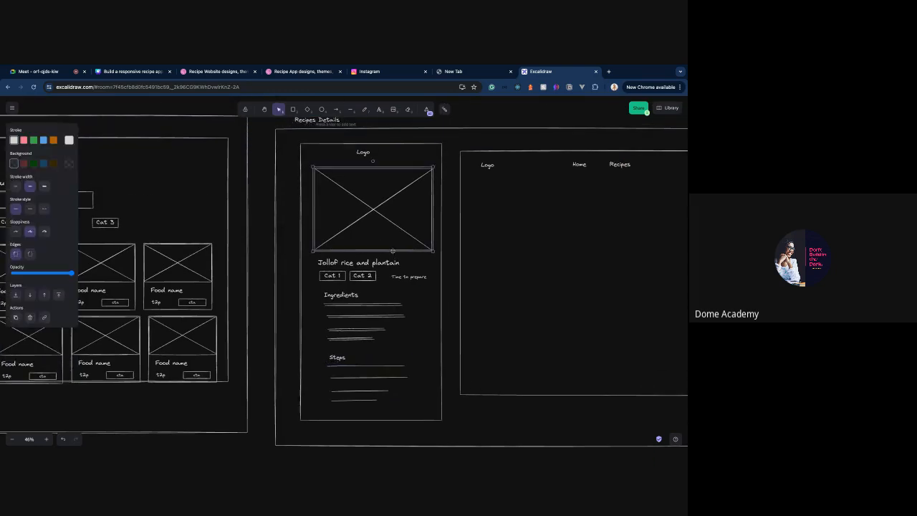
drag(392, 248, 392, 248)
key(ctrl+z)
scroll(390, 331, down, 3)
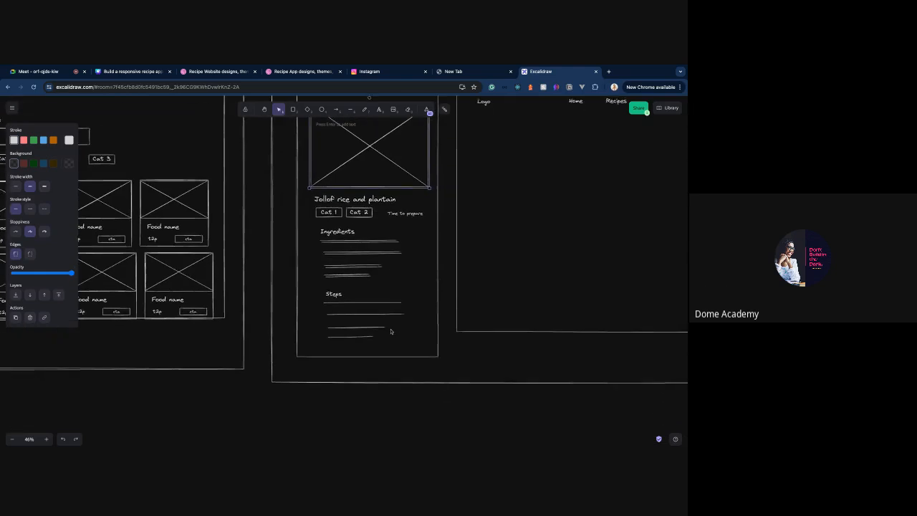
click(381, 337)
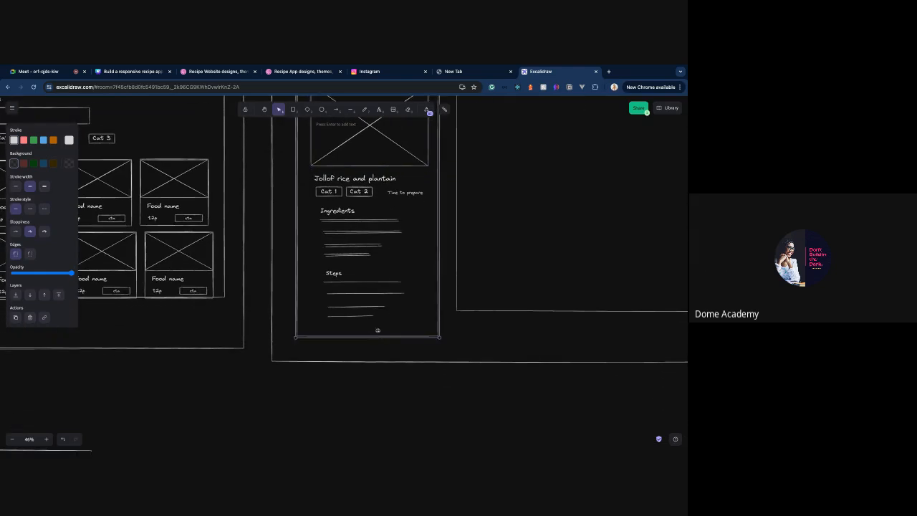
- Add the number "1." as text beside the first placeholder line under the Steps heading
click(293, 109)
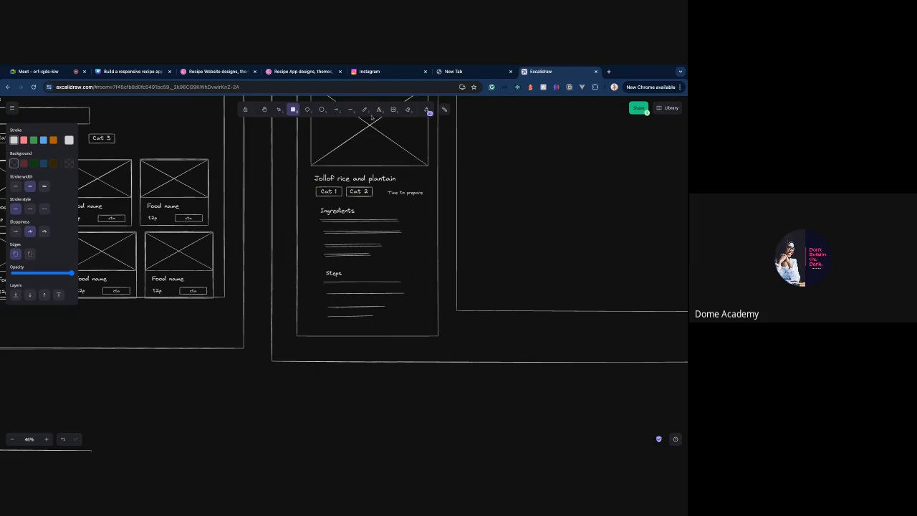
click(378, 110)
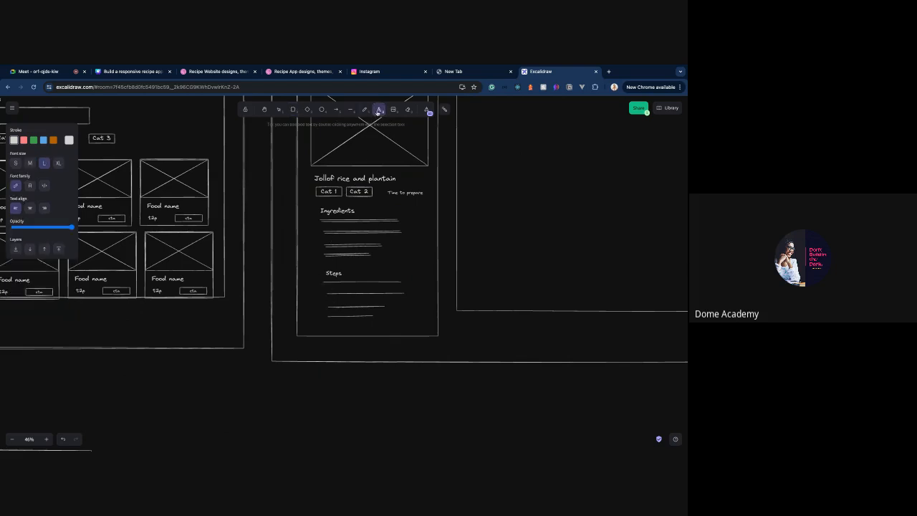
click(320, 280)
text(1.)
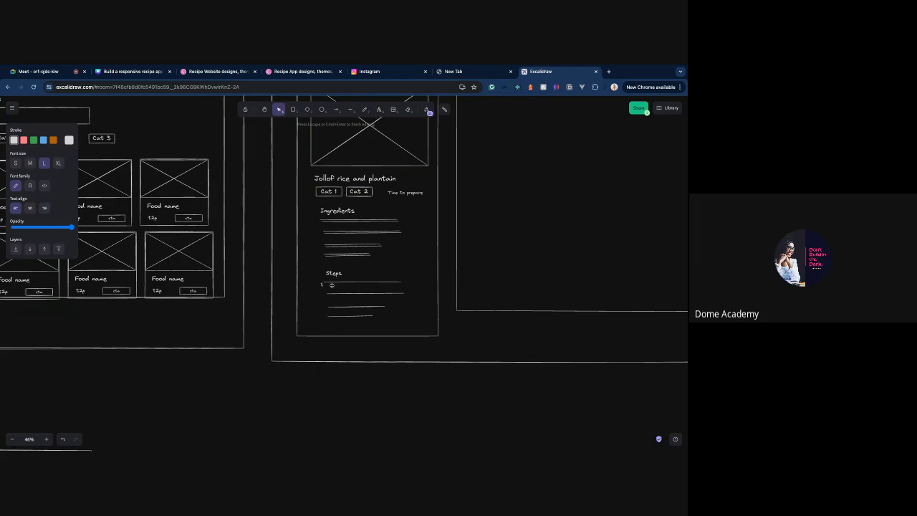
click(339, 292)
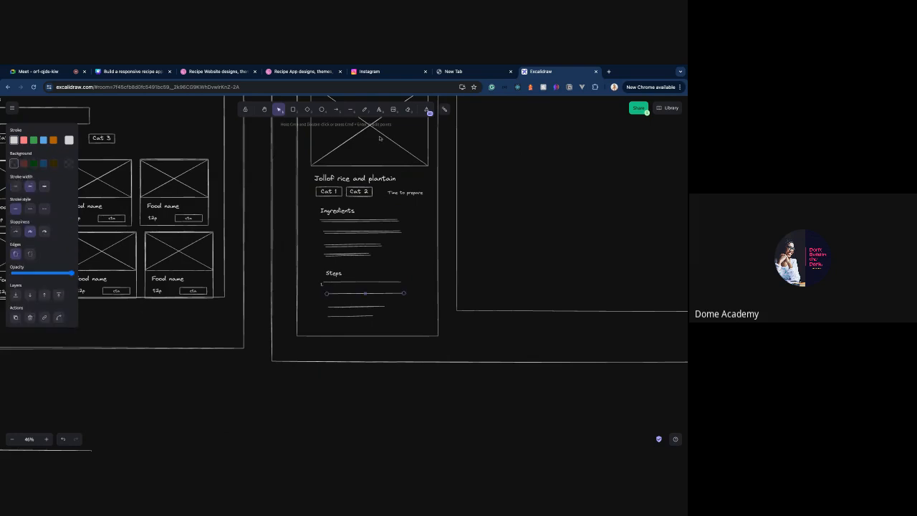
- Examine the empty desktop Recipes Details frame and the board of reference designs for layout ideas
scroll(486, 231, right, 5)
scroll(486, 231, up, 3)
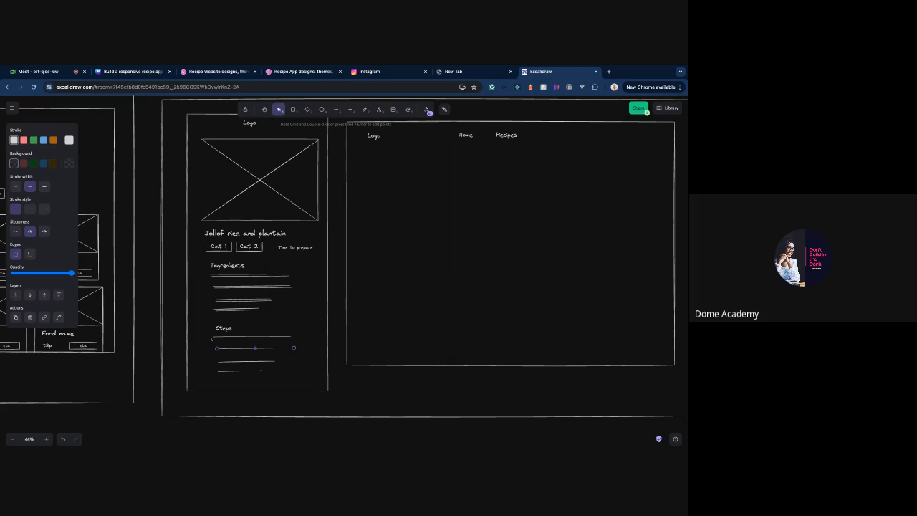
scroll(301, 225, down, 10)
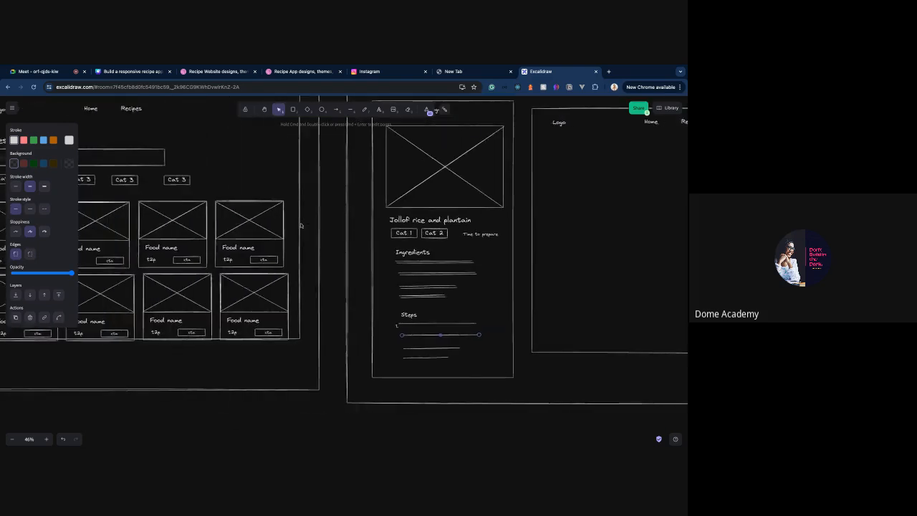
scroll(401, 287, left, 10)
scroll(402, 286, down, 2)
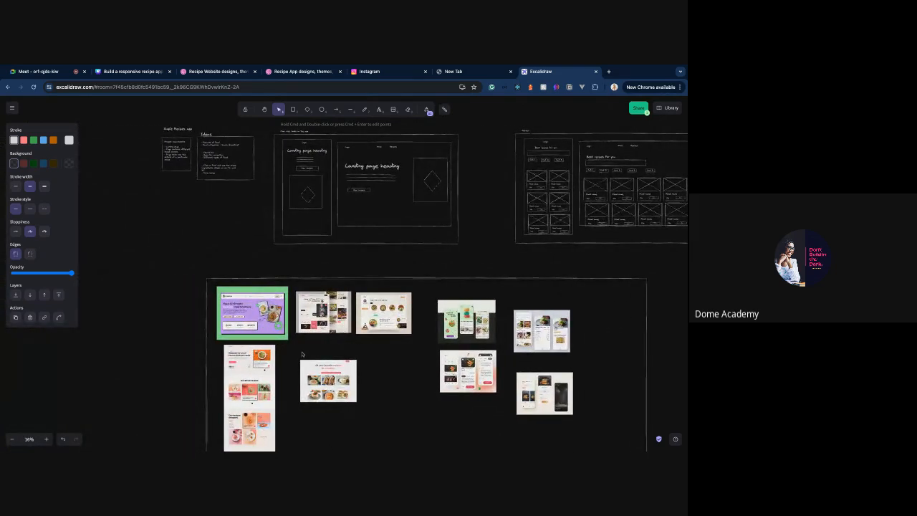
scroll(302, 353, down, 5)
scroll(301, 354, right, 5)
scroll(301, 353, up, 1)
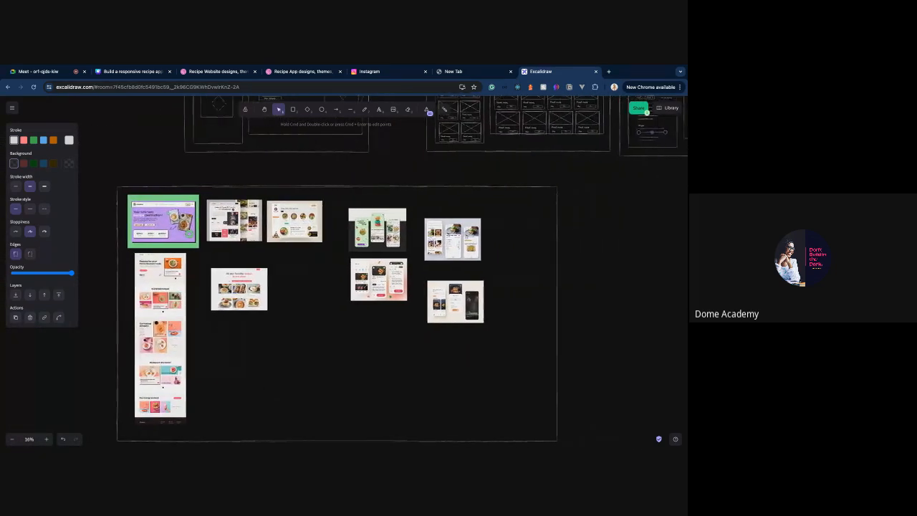
scroll(344, 286, up, 5)
scroll(343, 286, right, 2)
- Switch to the spare browser tab, open the Jellof Rice page from the sweet-savor.netlify.app menu and examine its desktop layout
click(483, 71)
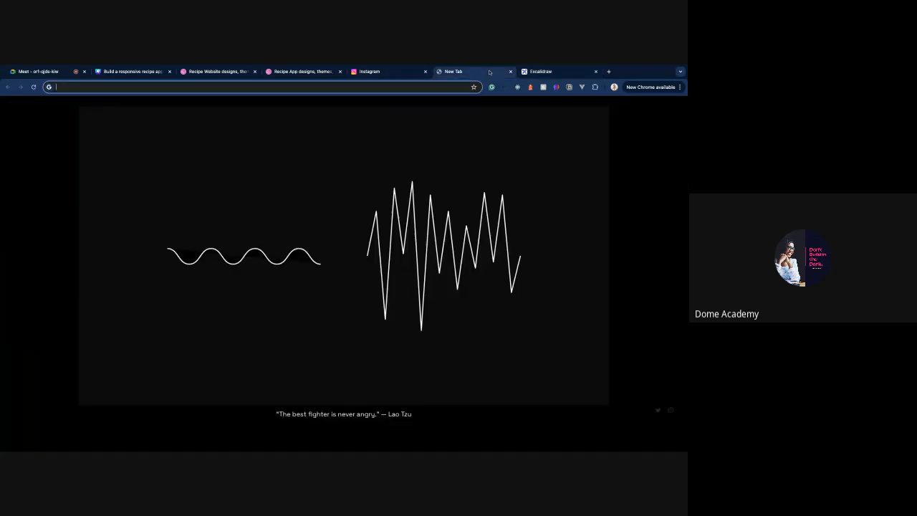
text(swt)
key(Return)
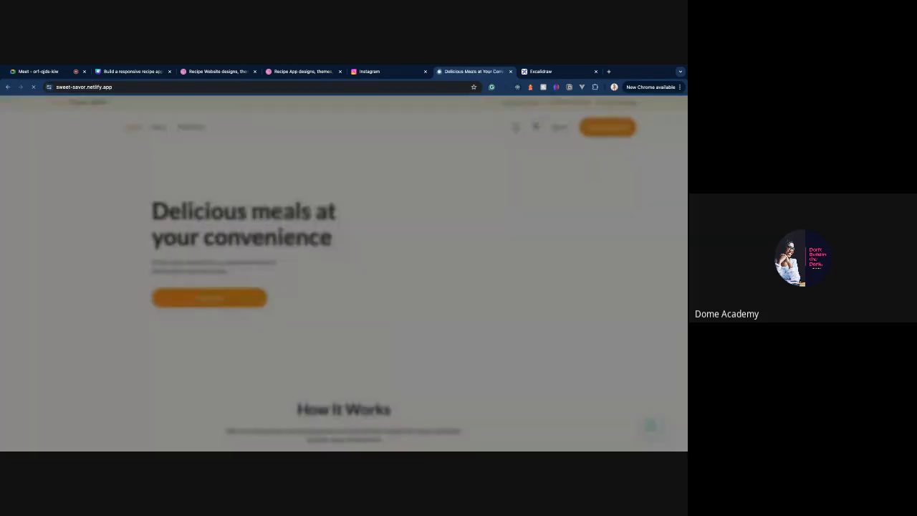
click(435, 121)
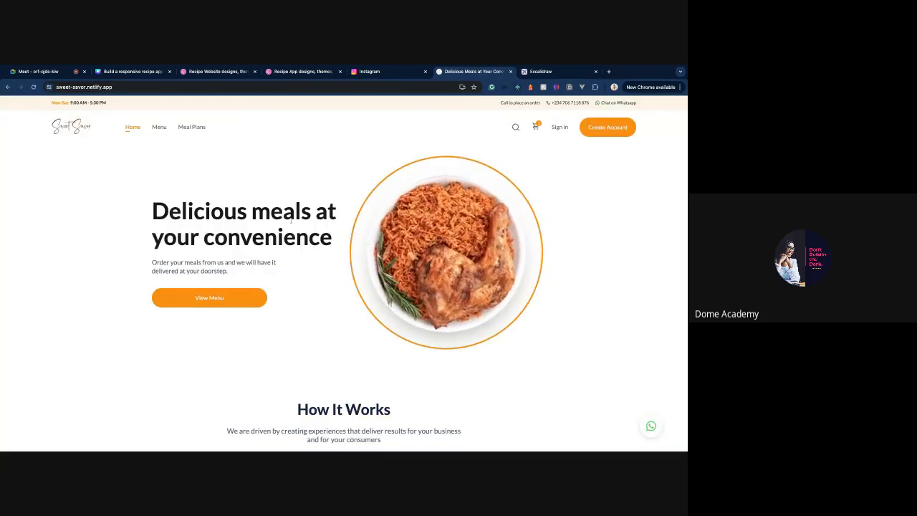
click(159, 128)
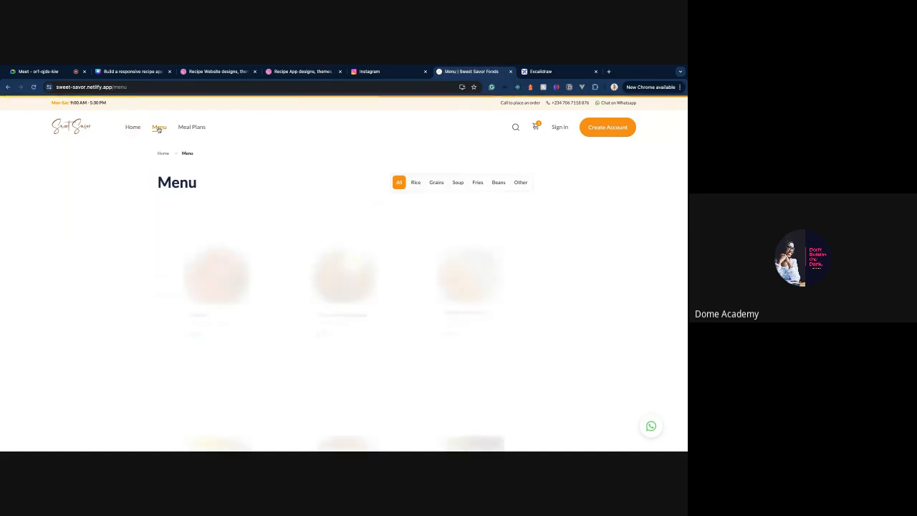
click(232, 330)
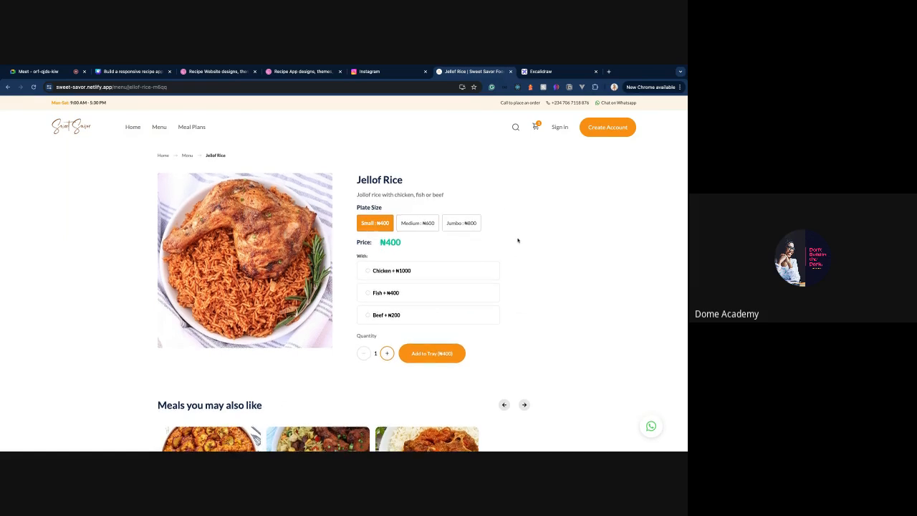
scroll(517, 241, down, 3)
scroll(518, 240, up, 2)
scroll(518, 240, up, 1)
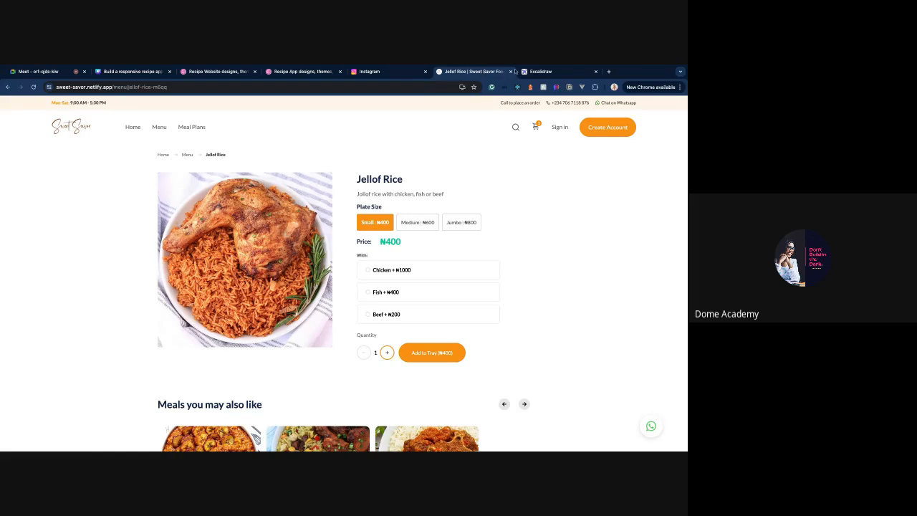
- Return to Excalidraw, copy the mobile image placeholder's rectangle into the desktop Recipes Details frame below the logo and adjust its size
click(541, 72)
scroll(583, 208, right, 5)
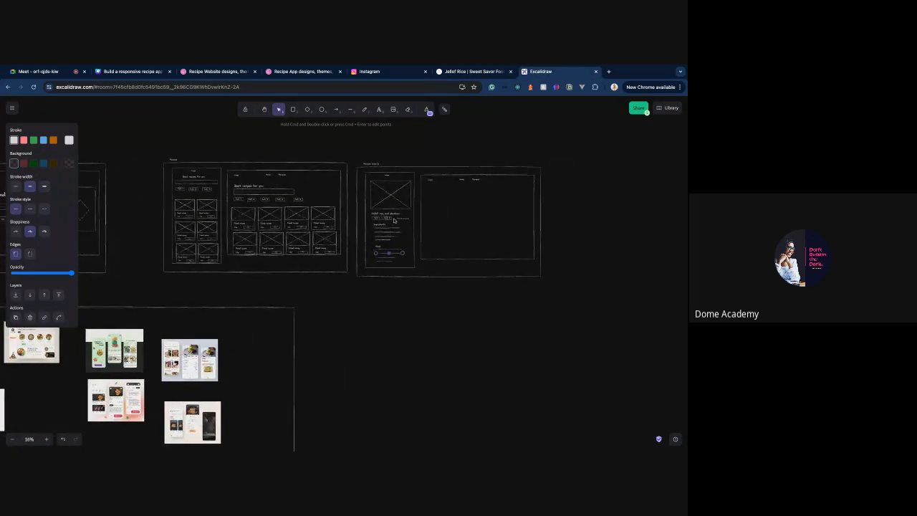
click(399, 209)
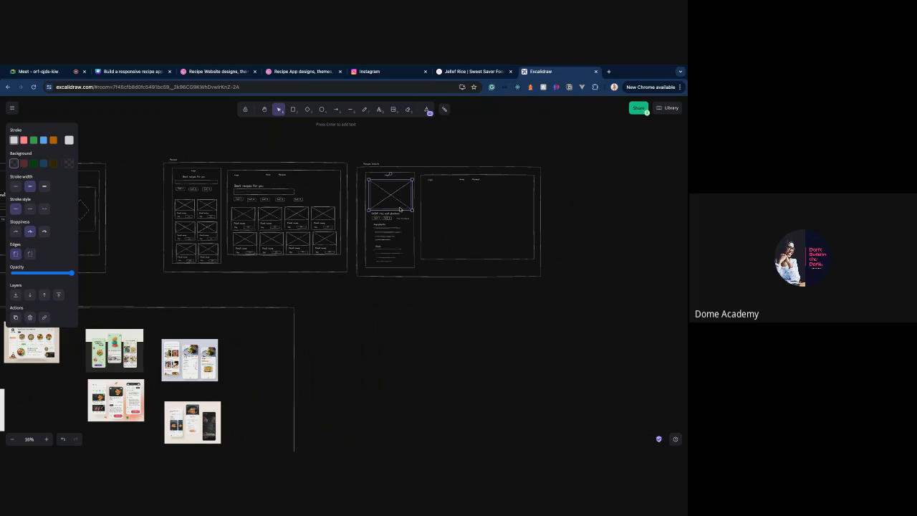
alt+drag(392, 180, 448, 195)
drag(471, 227, 470, 231)
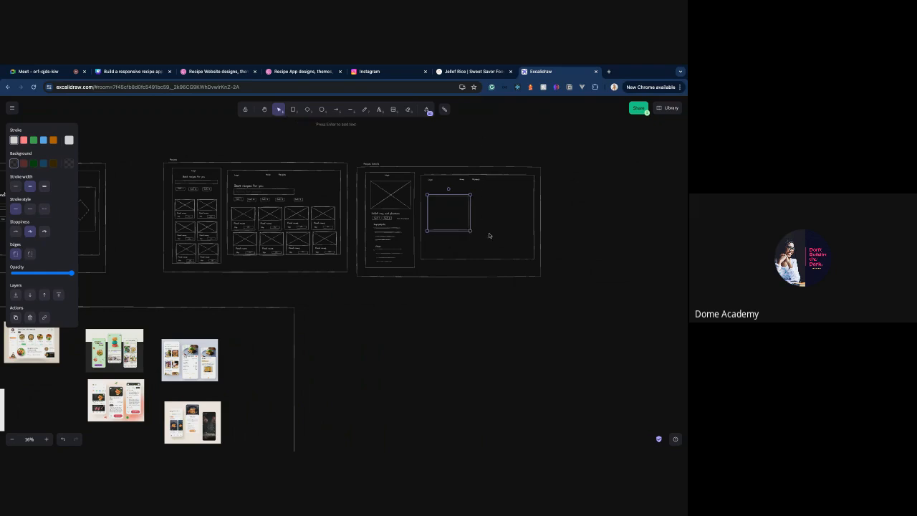
drag(470, 231, 470, 225)
drag(470, 194, 472, 191)
click(374, 216)
ctrl+scroll(374, 214, up, 5)
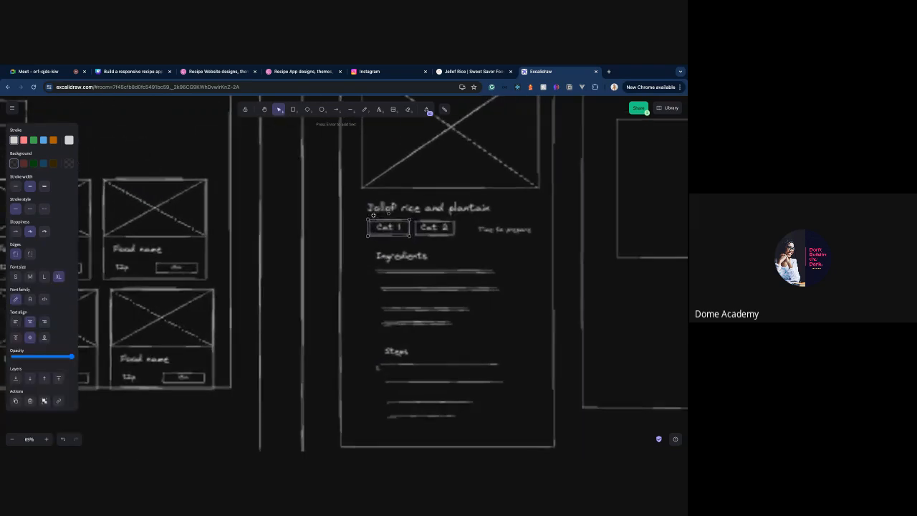
click(363, 204)
drag(362, 203, 541, 240)
double_click(541, 241)
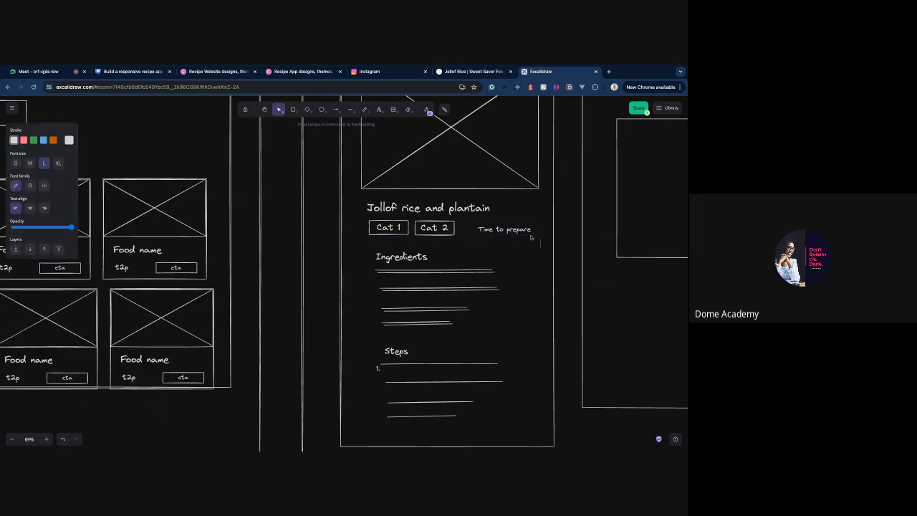
click(374, 207)
click(388, 227)
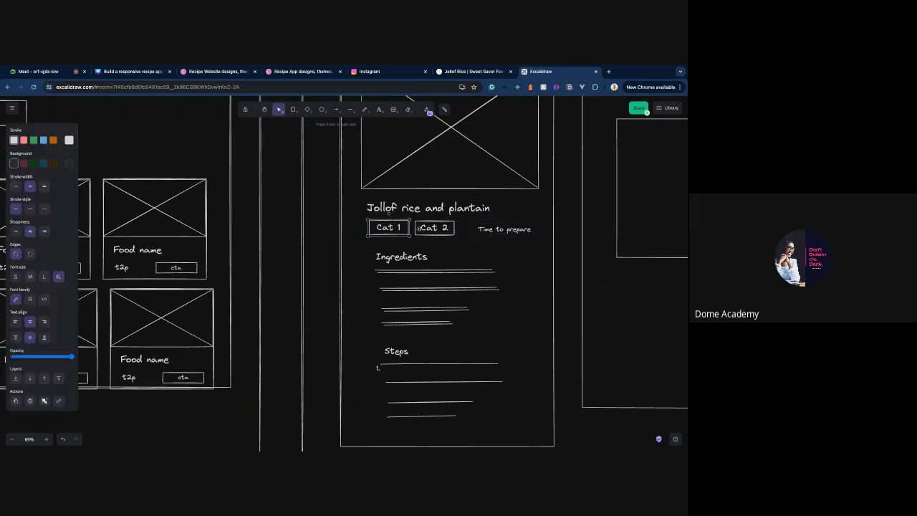
click(414, 211)
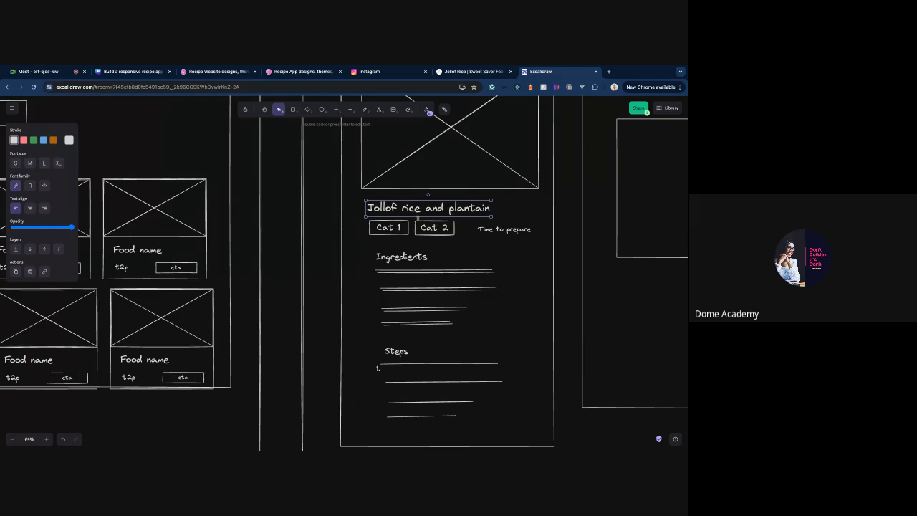
click(412, 224)
click(427, 228)
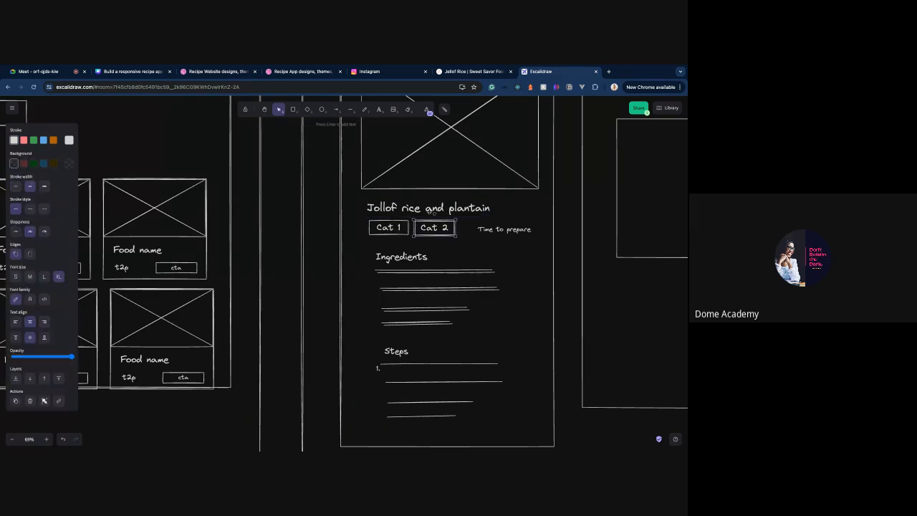
shift+click(428, 209)
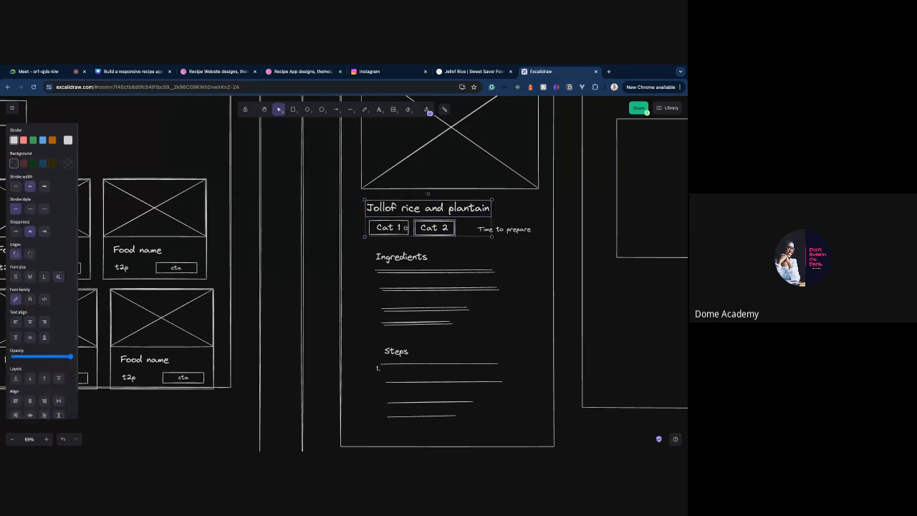
click(356, 211)
- Copy the "Jollof rice and plantain" title, both category chips and "Time to prepare" into the desktop frame, to the right of the image rectangle
click(381, 206)
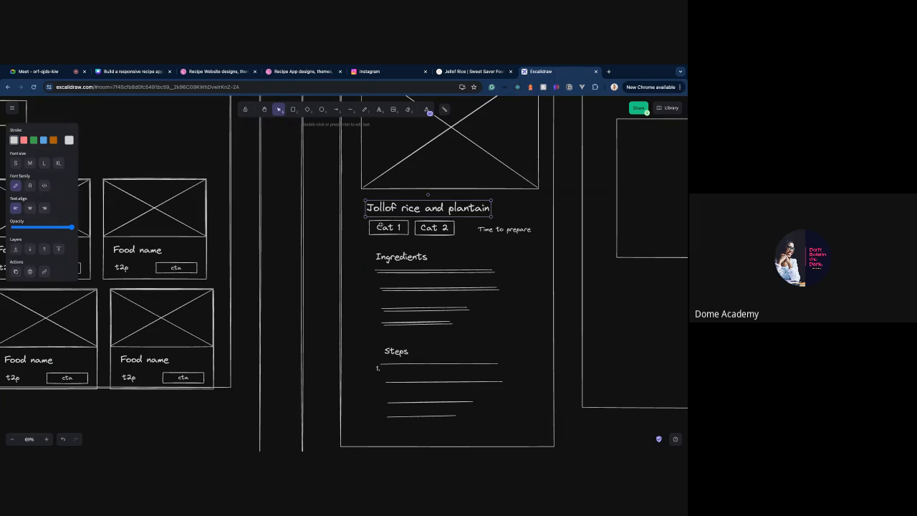
shift+click(380, 227)
shift+click(420, 226)
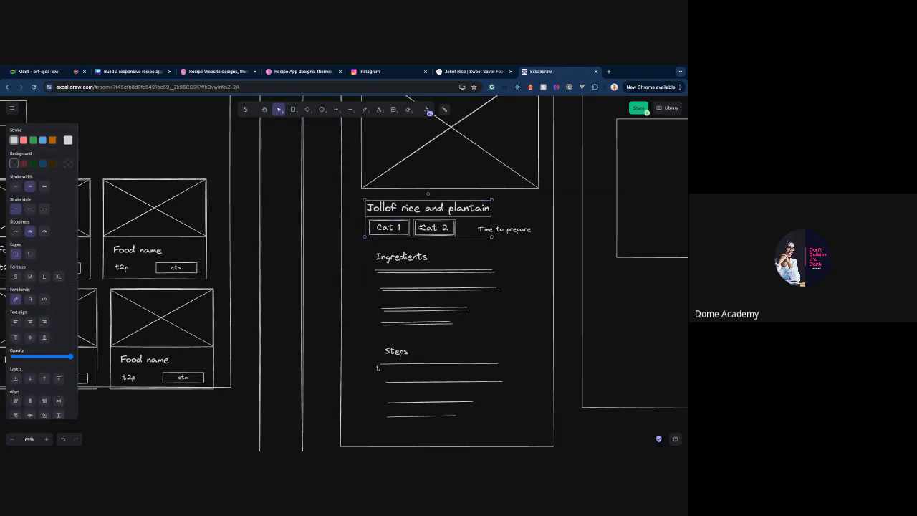
shift+click(501, 229)
scroll(511, 223, right, 5)
click(515, 181)
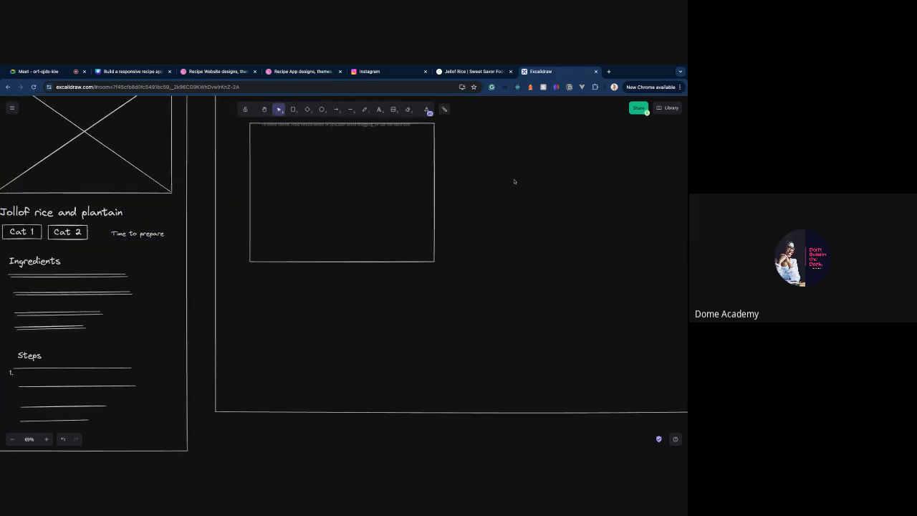
key(super+v)
drag(518, 179, 548, 148)
click(549, 186)
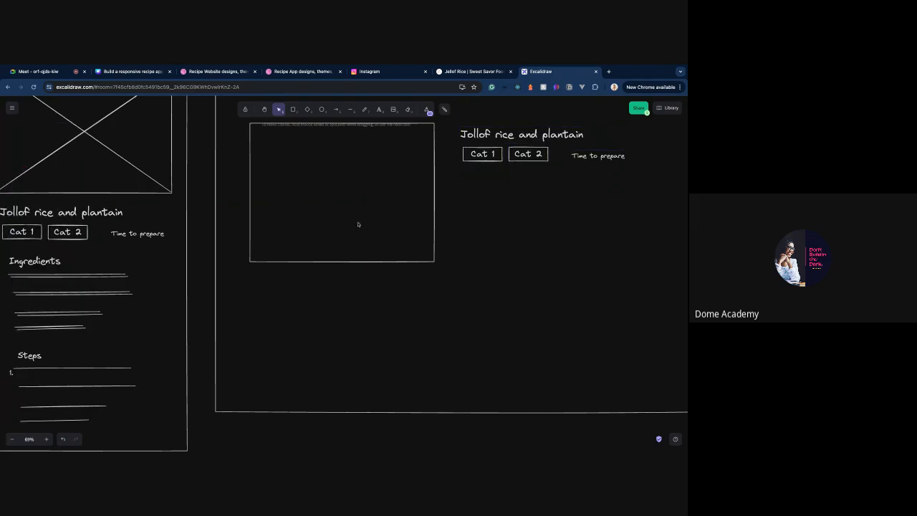
- Copy the Ingredients heading with its placeholder lines from the mobile frame and place it beneath the desktop category chips
scroll(358, 224, left, 8)
scroll(358, 224, down, 2)
drag(269, 204, 406, 282)
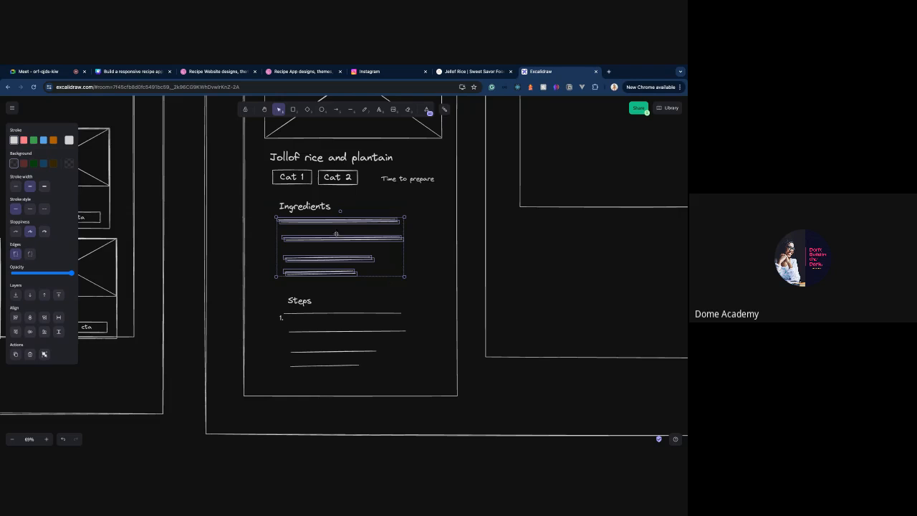
shift+click(313, 207)
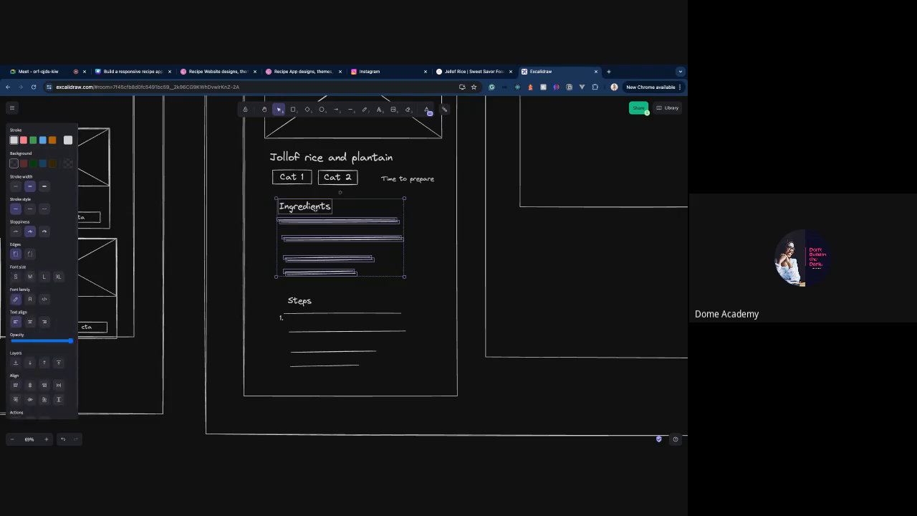
scroll(313, 208, right, 6)
click(373, 157)
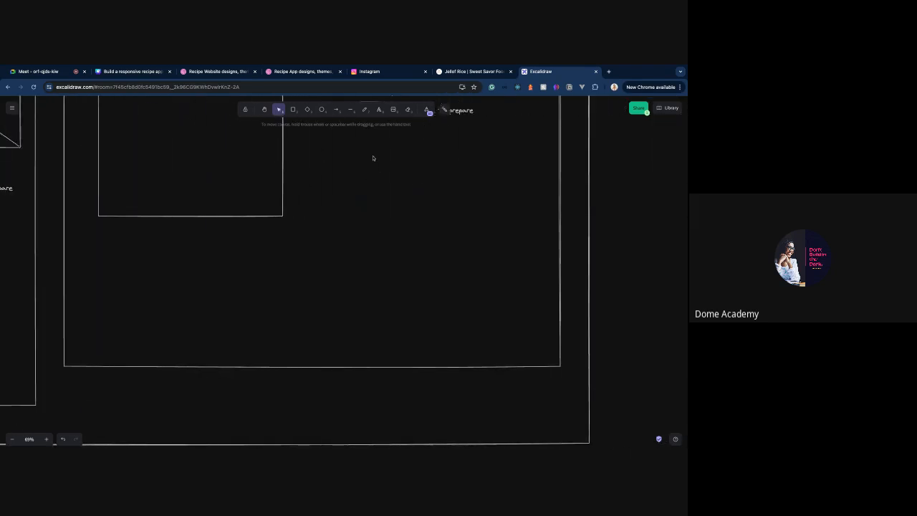
key(ctrl+v)
scroll(370, 162, up, 2)
drag(344, 263, 347, 268)
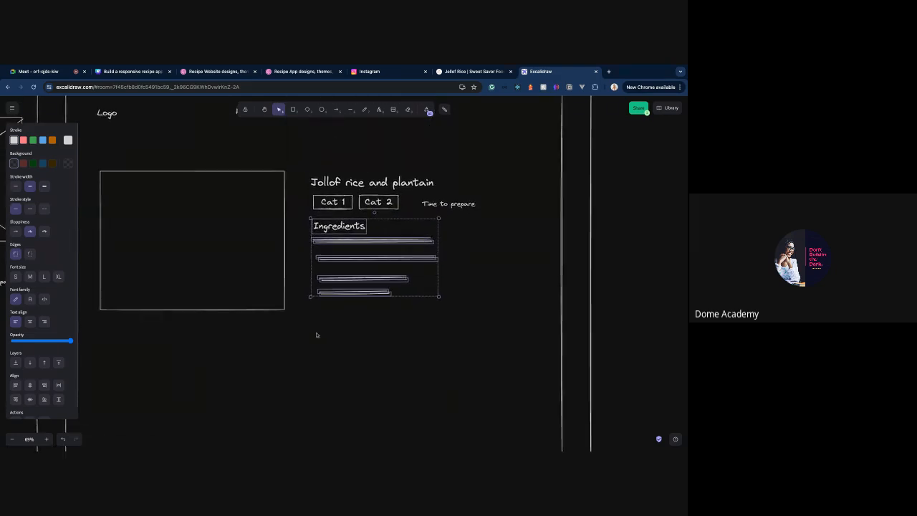
- Copy the Steps heading with its four placeholder lines from the mobile frame and place it below the image rectangle in the desktop frame
scroll(317, 335, left, 5)
drag(165, 389, 281, 452)
scroll(258, 287, down, 5)
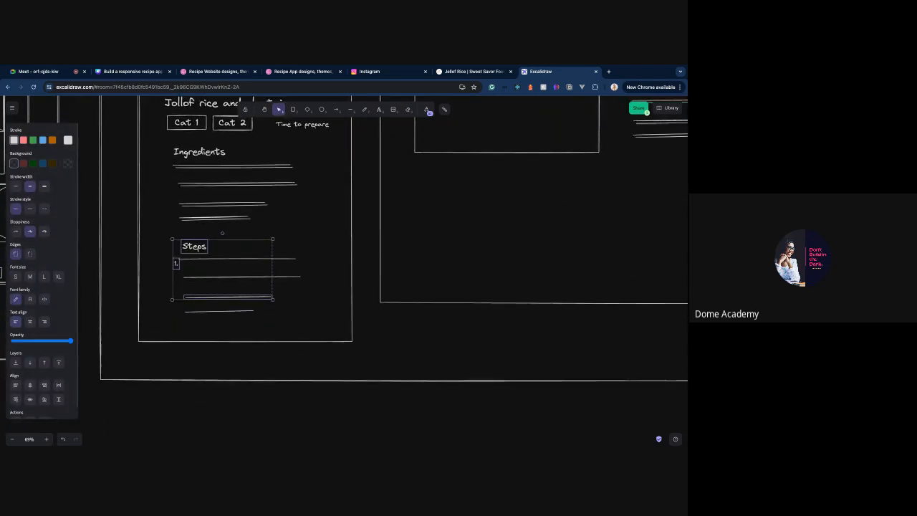
click(242, 302)
shift+click(242, 290)
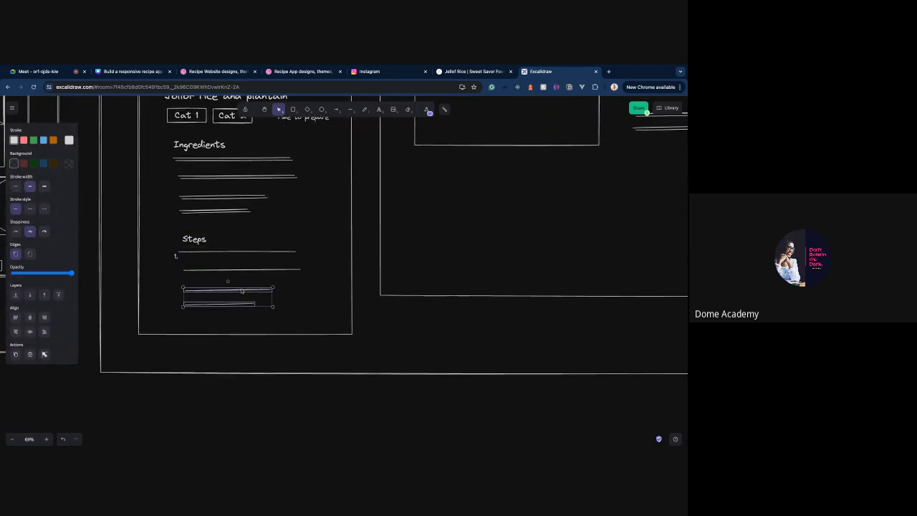
shift+click(242, 270)
shift+click(238, 252)
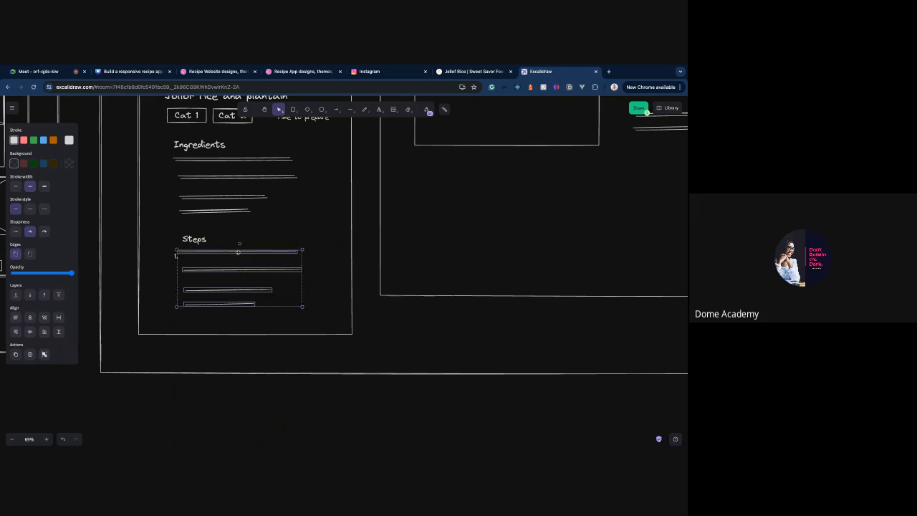
shift+click(205, 241)
key(super+d)
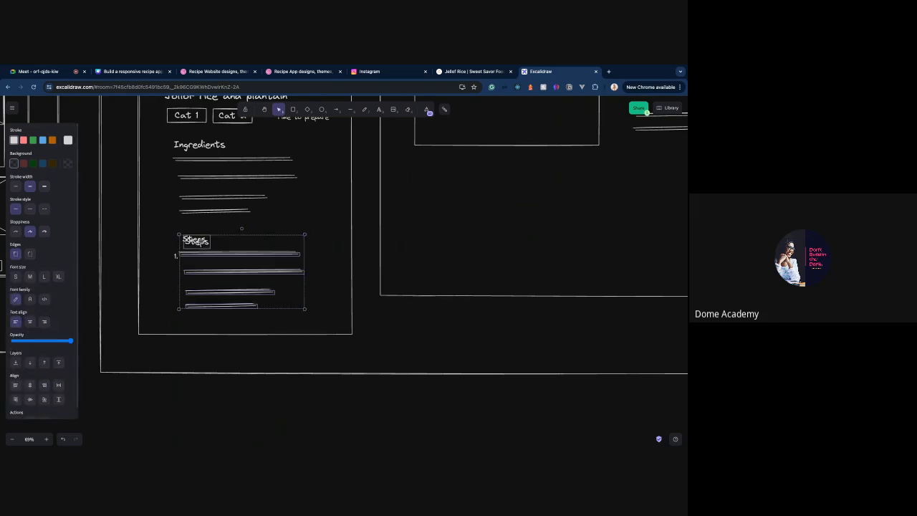
drag(233, 249, 463, 184)
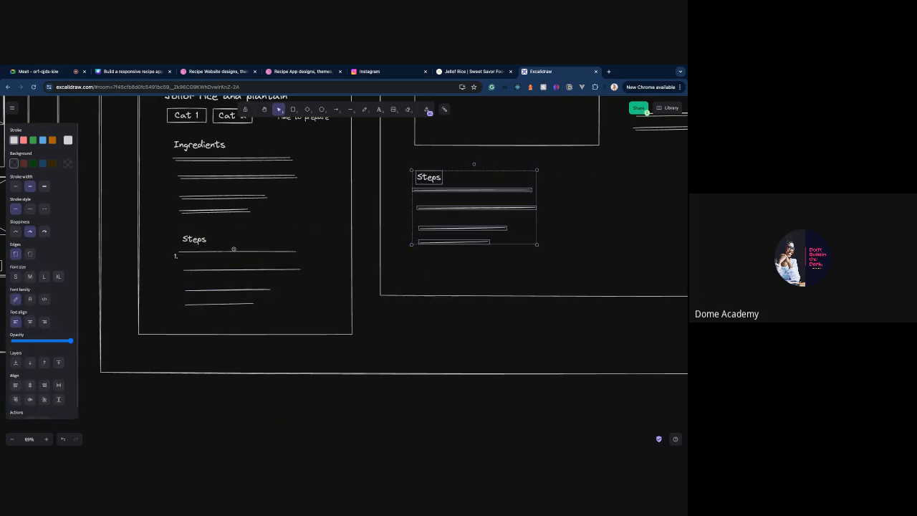
- Enlarge the copied Steps block and extend its four placeholder lines to roughly equal length across the desktop frame
drag(537, 197, 675, 188)
click(590, 206)
click(569, 184)
click(584, 208)
drag(587, 208, 686, 210)
drag(544, 236, 687, 221)
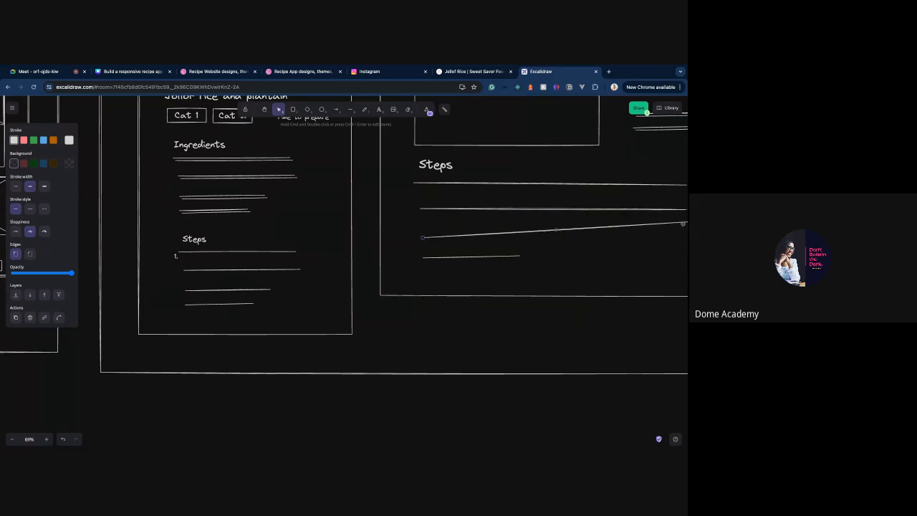
scroll(681, 223, right, 2)
drag(550, 219, 553, 229)
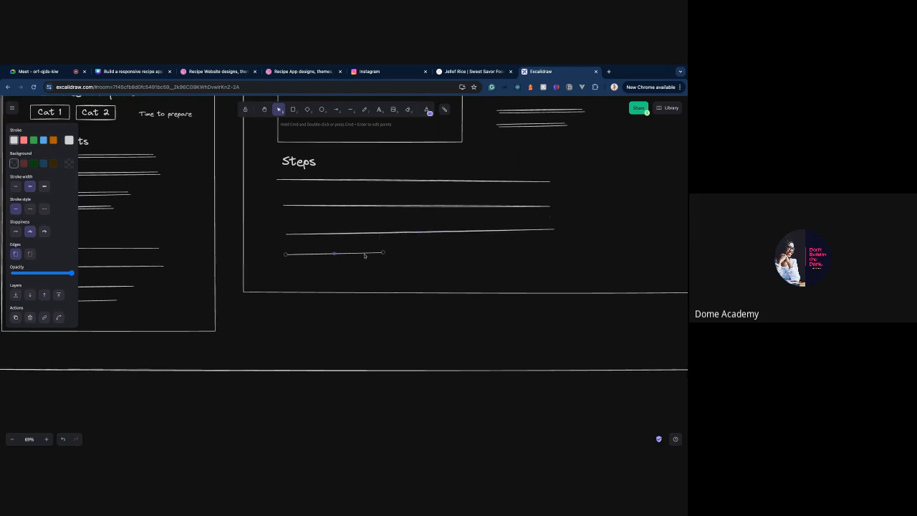
click(385, 254)
click(383, 253)
drag(383, 254, 559, 251)
scroll(559, 251, right, 5)
scroll(559, 251, up, 3)
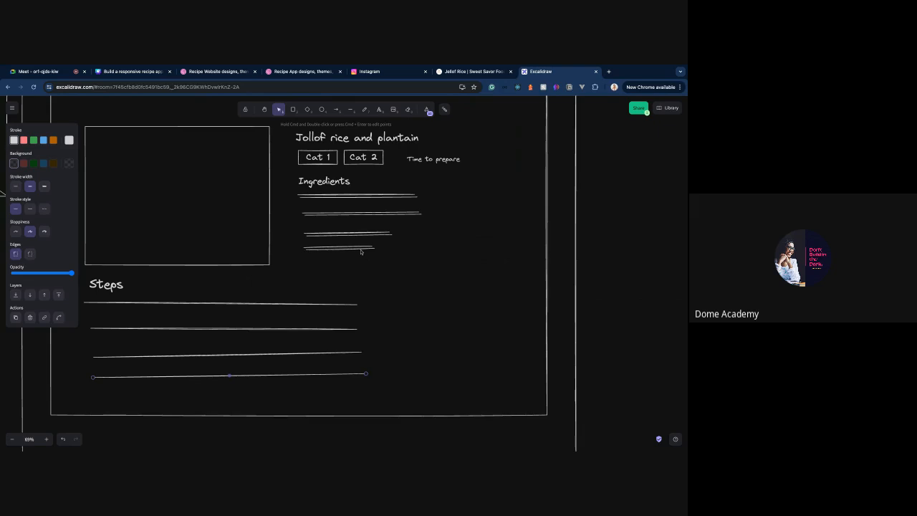
- Copy the mobile Cat 1 chip below the Steps lines, relabel the copy "Watch video" and widen it into a button
scroll(371, 279, left, 5)
scroll(370, 286, left, 5)
scroll(337, 289, down, 2)
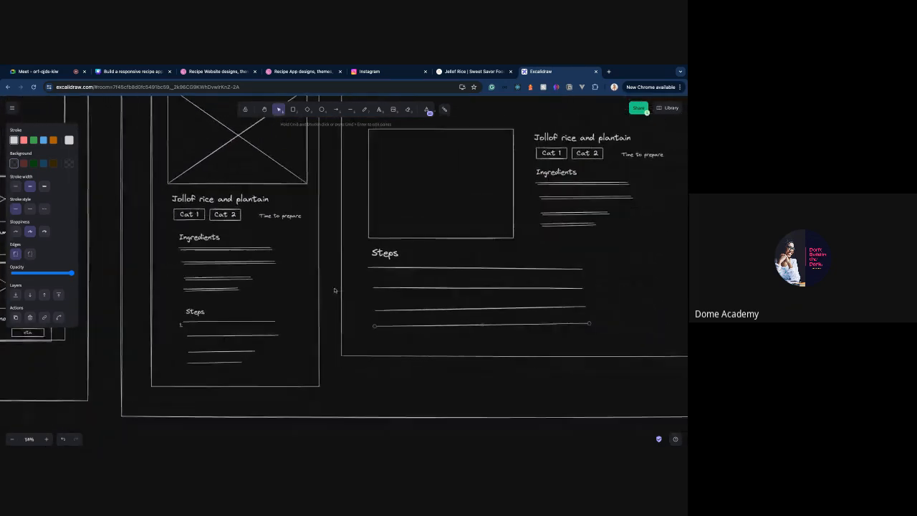
scroll(334, 291, down, 3)
scroll(334, 290, down, 2)
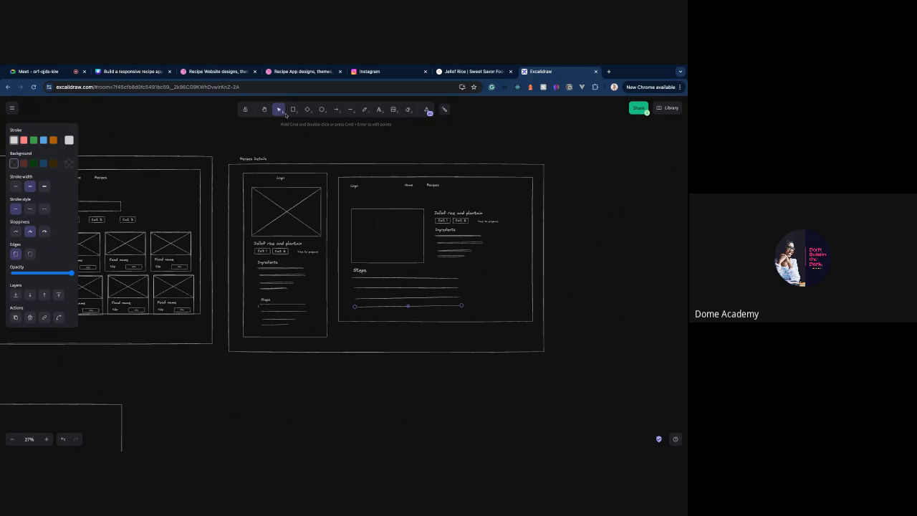
click(260, 251)
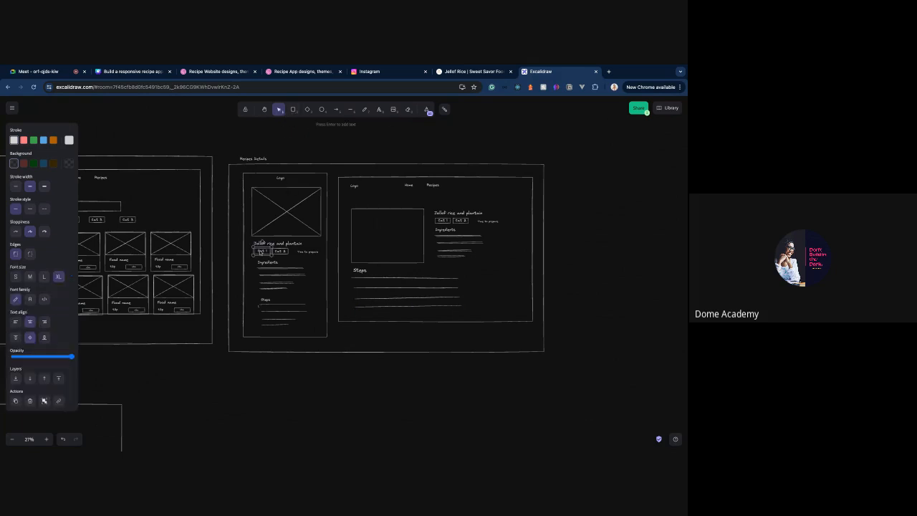
key(super+d)
drag(264, 253, 275, 332)
double_click(275, 331)
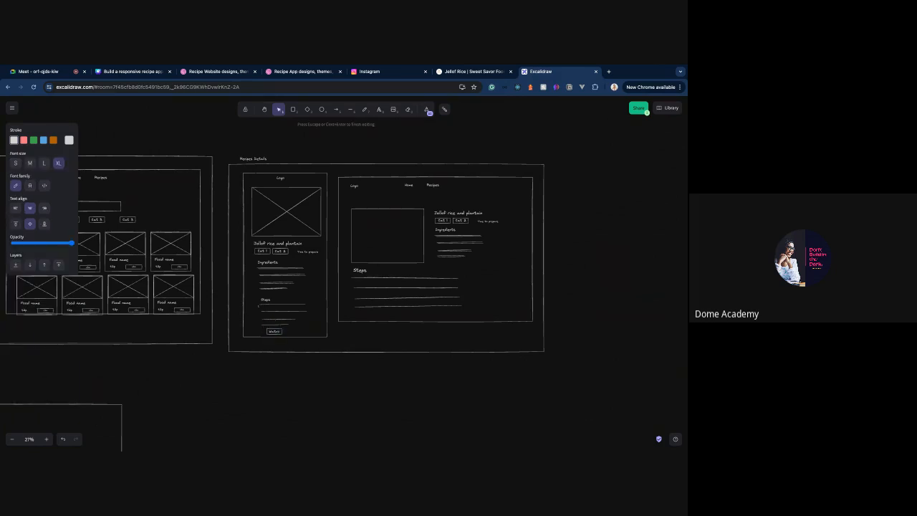
text(Watch video)
key(Escape)
drag(282, 334, 309, 335)
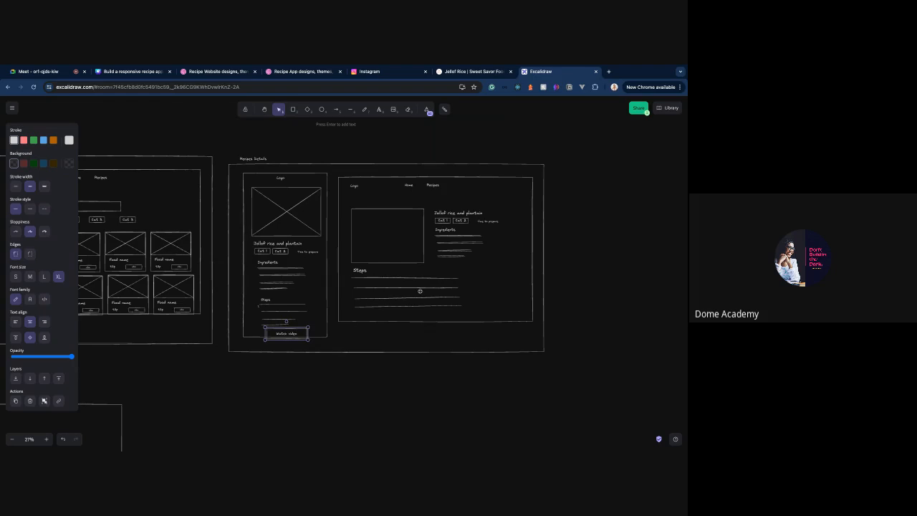
- Duplicate the "Watch video" button and place the copy beneath the Ingredients lines in the desktop frame
key(ctrl+d)
drag(294, 336, 472, 265)
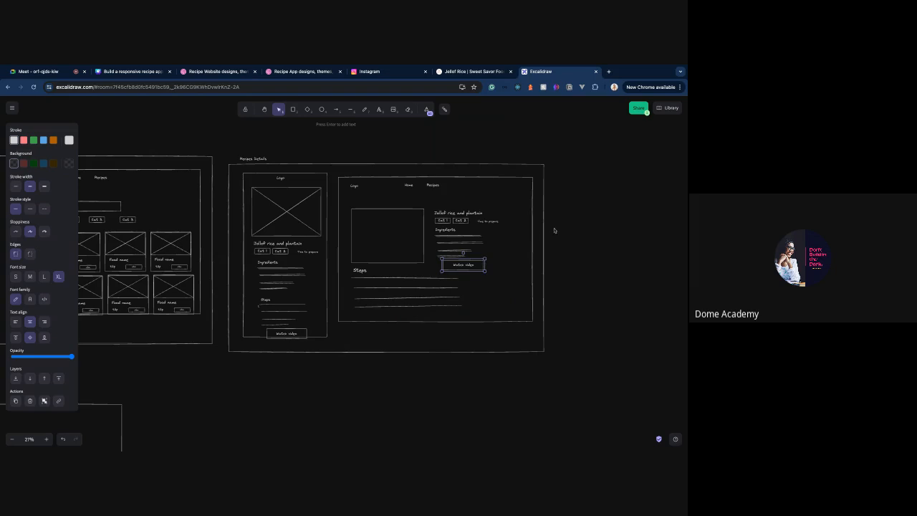
scroll(554, 231, right, 1)
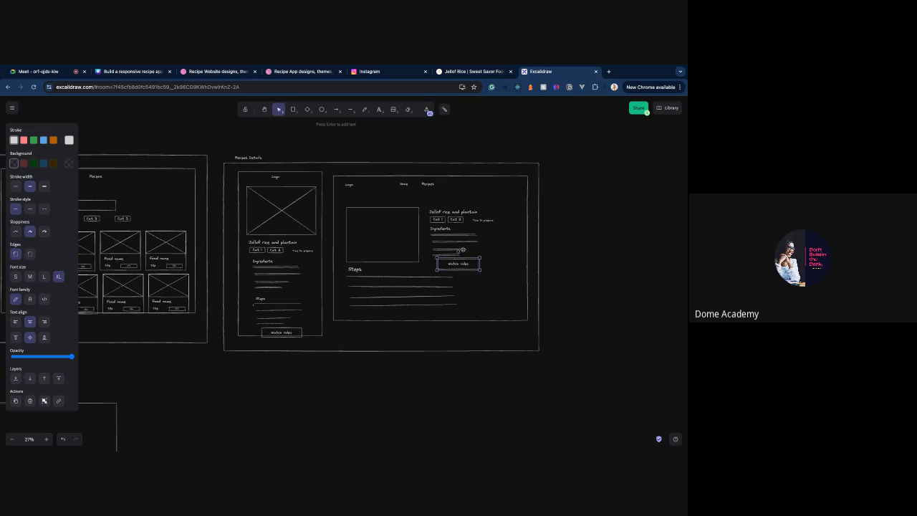
click(566, 262)
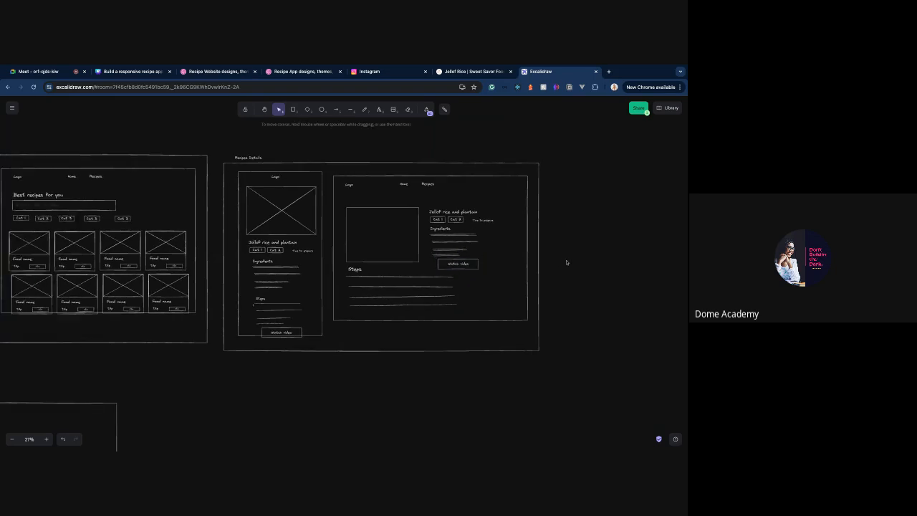
- Review all wireframes across the canvas, from the landing page through Recipes to Recipes Details
scroll(514, 266, down, 5)
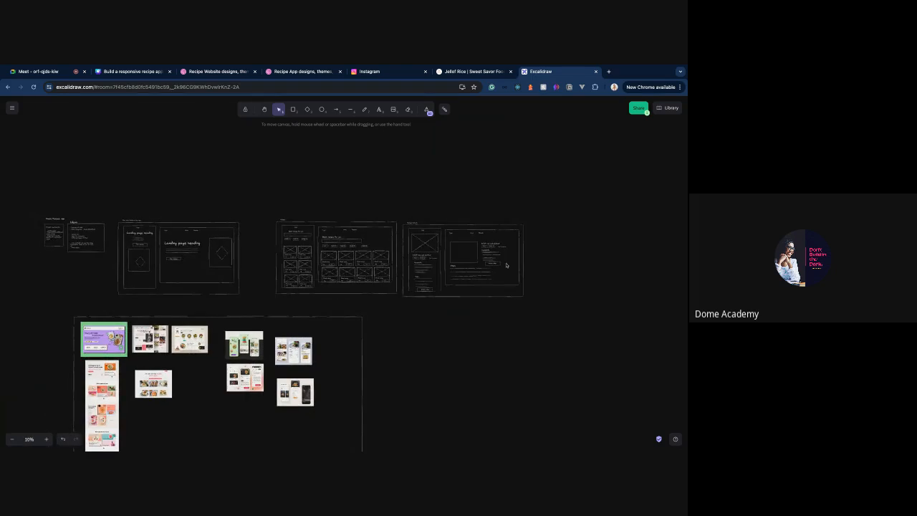
scroll(466, 254, right, 3)
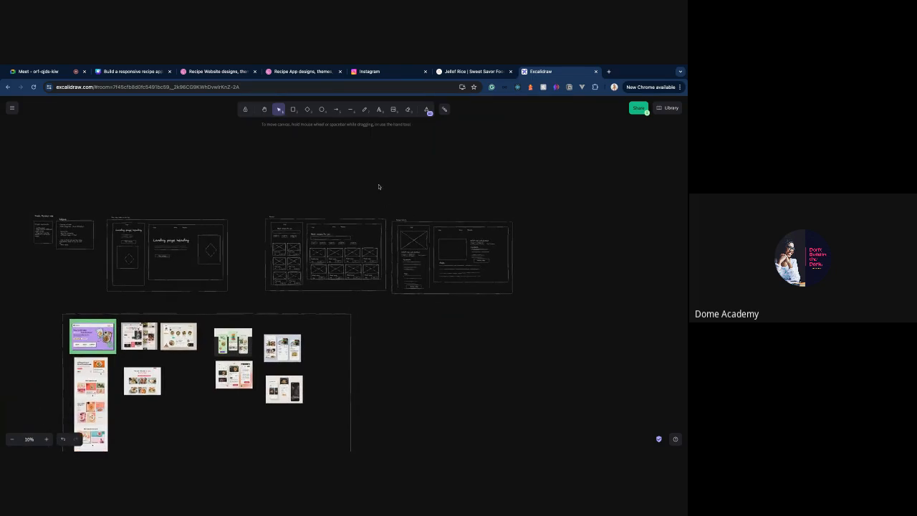
scroll(429, 296, up, 5)
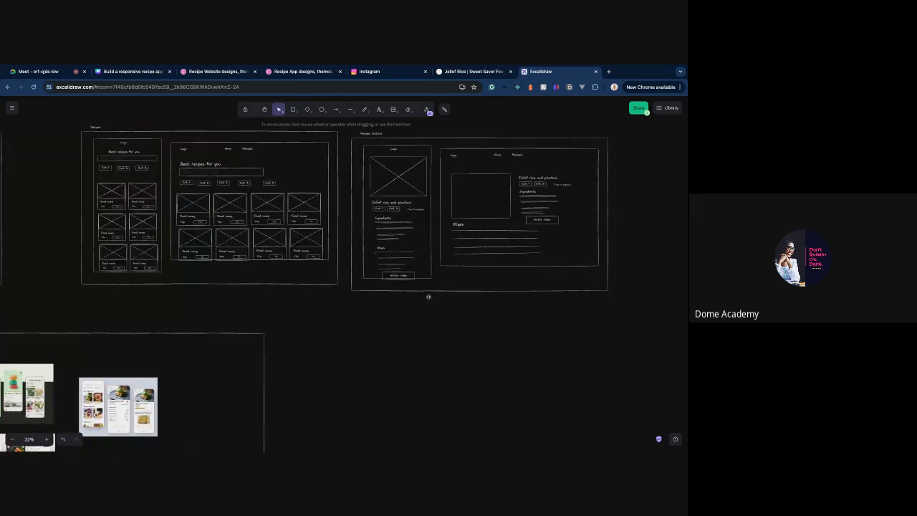
scroll(429, 297, left, 10)
scroll(428, 297, up, 3)
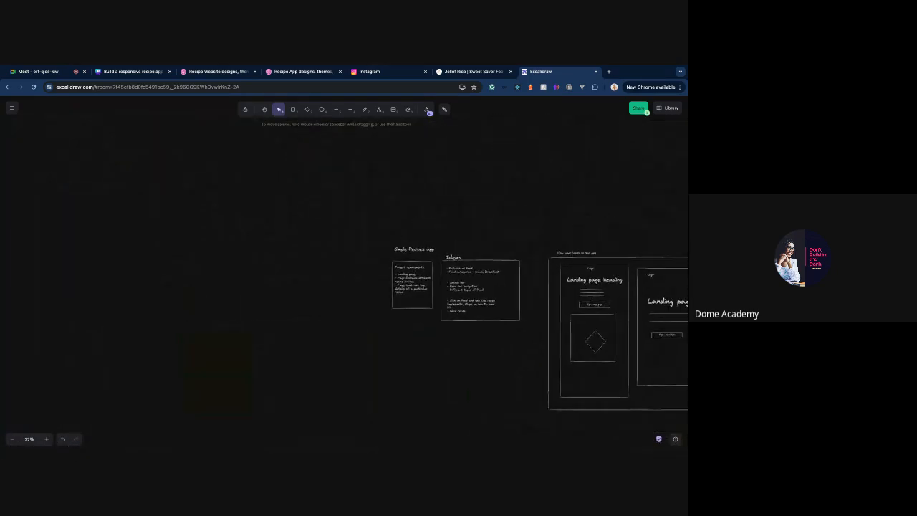
scroll(390, 285, right, 15)
scroll(390, 285, down, 2)
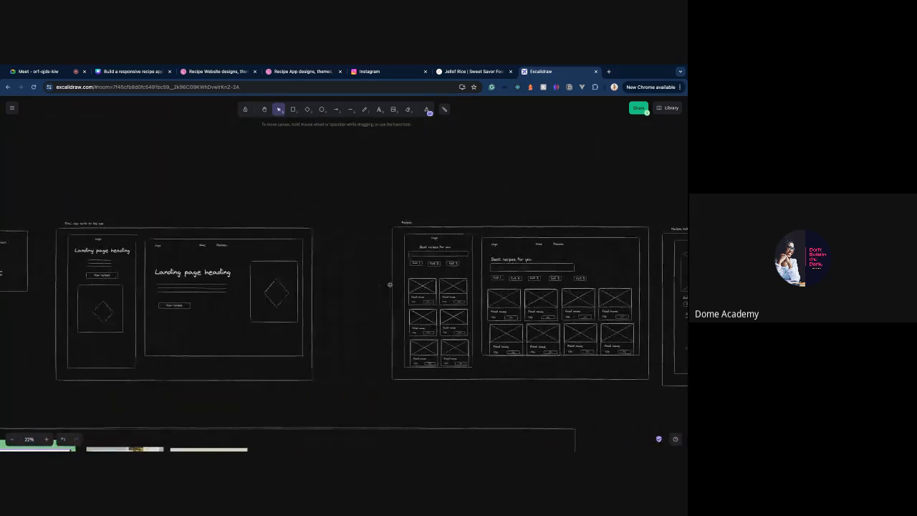
scroll(390, 284, right, 3)
scroll(390, 285, down, 1)
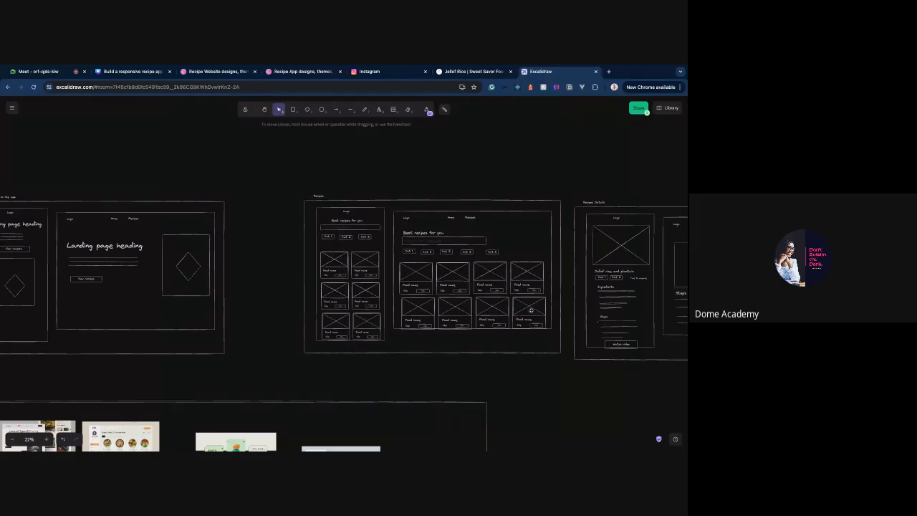
scroll(534, 319, right, 5)
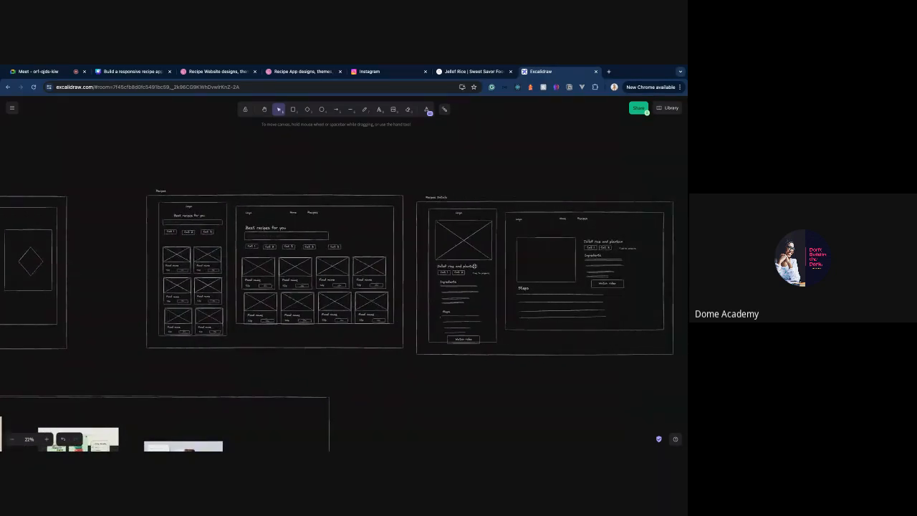
scroll(473, 266, right, 2)
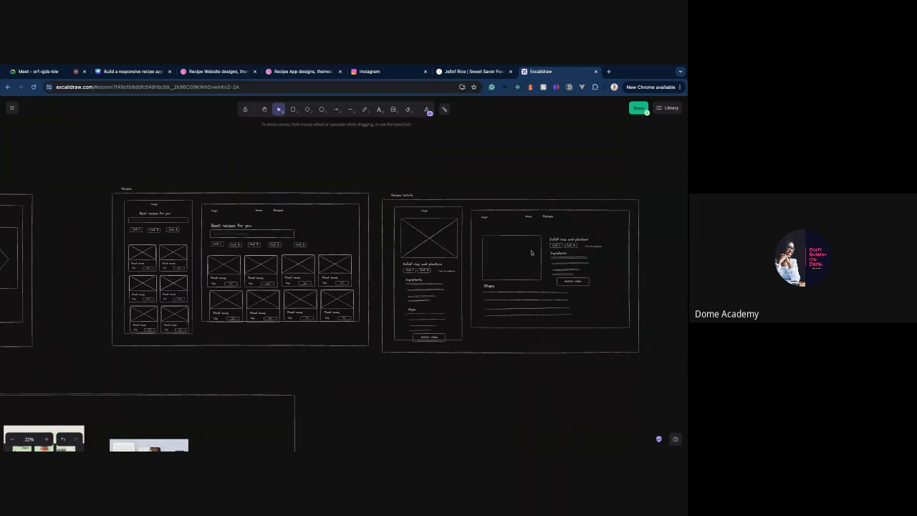
- Draw two crossing diagonal lines between the corners of the desktop Recipes Details image rectangle to mark it as a placeholder
click(354, 111)
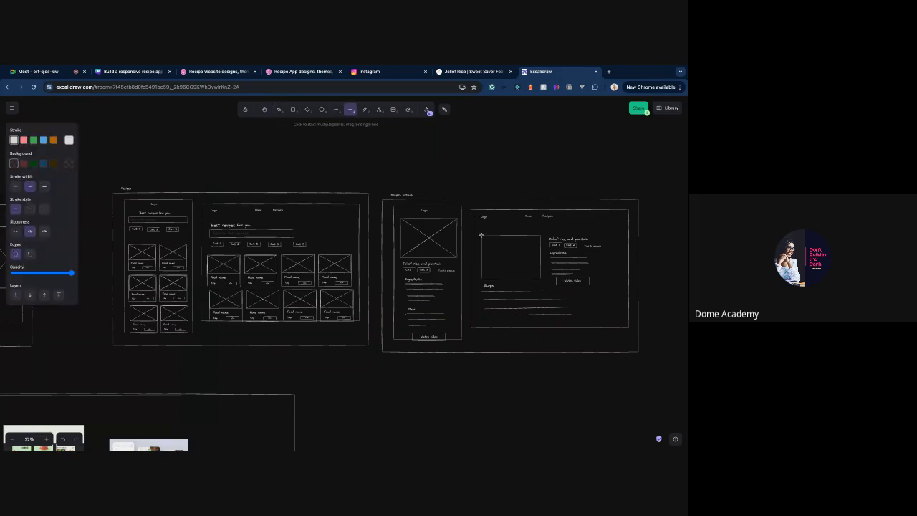
drag(481, 235, 542, 278)
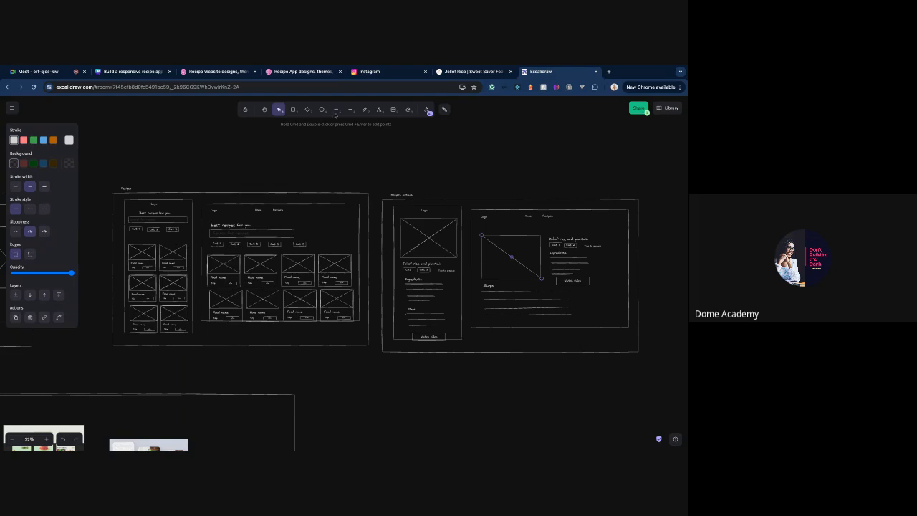
click(350, 109)
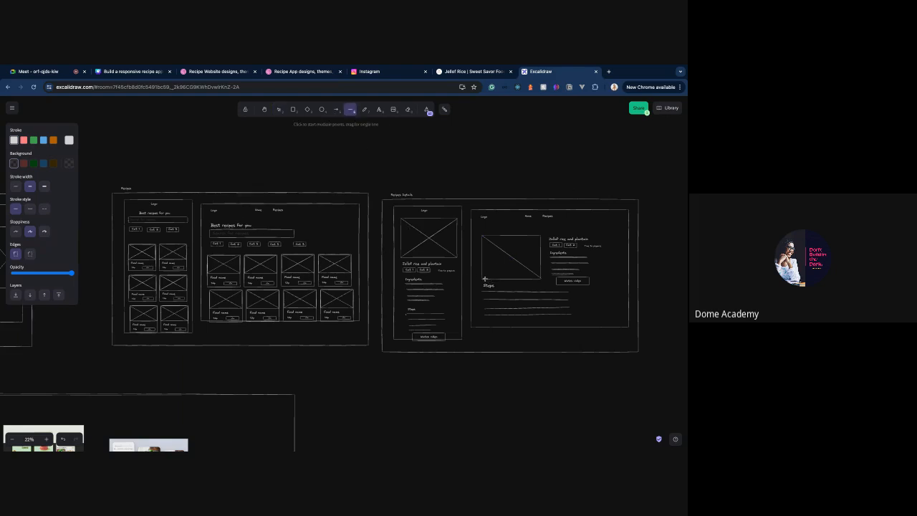
drag(482, 278, 541, 236)
click(630, 278)
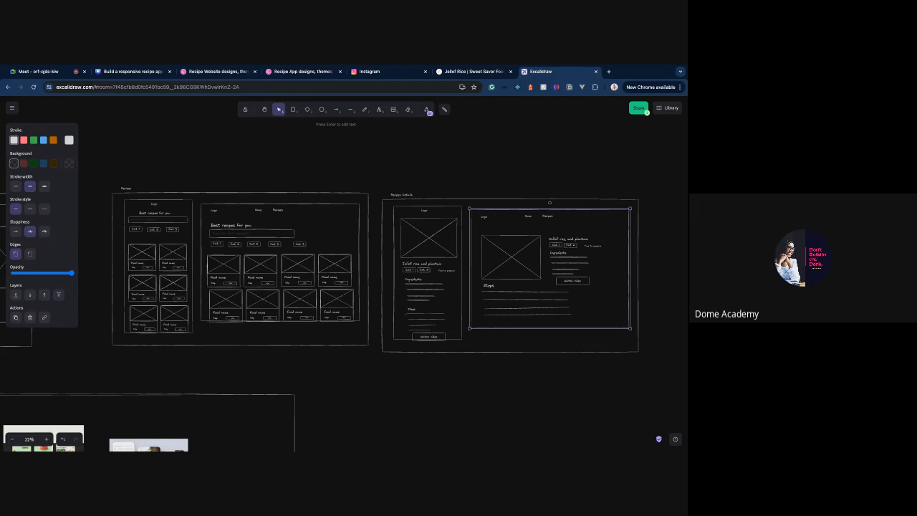
- Switch to the Google Meet call and choose to present something else
scroll(344, 274, left, 5)
scroll(344, 274, down, 2)
scroll(629, 276, down, 5)
scroll(411, 255, right, 5)
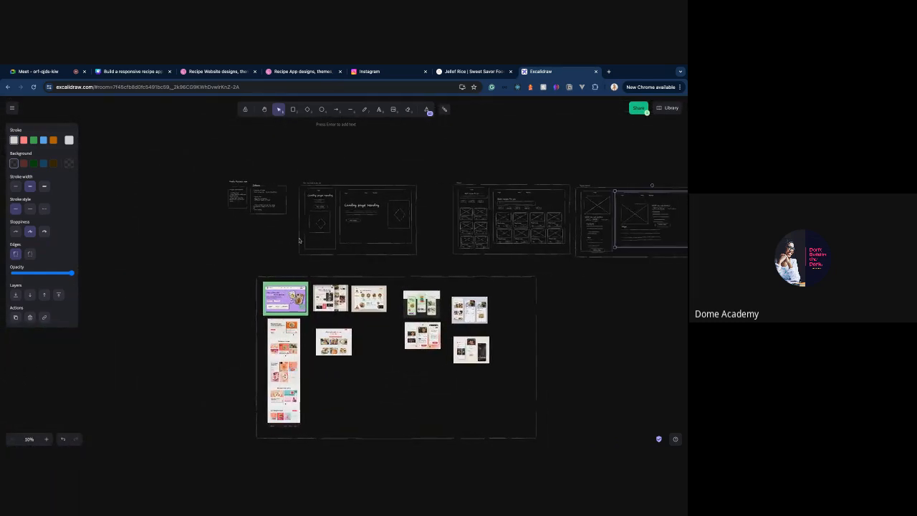
click(60, 72)
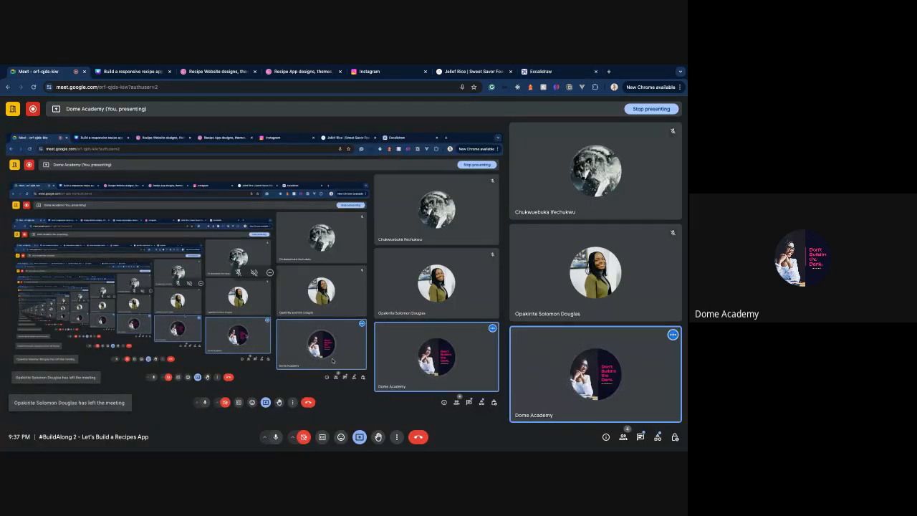
click(360, 436)
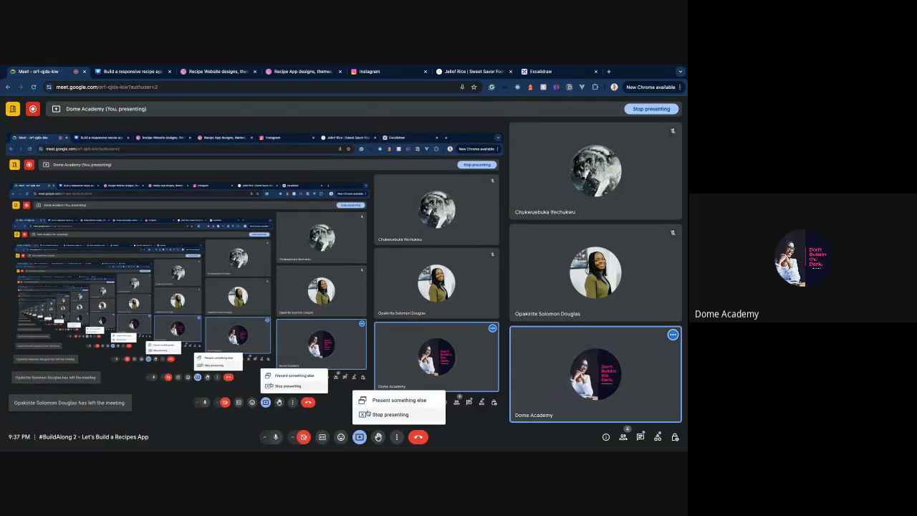
click(375, 406)
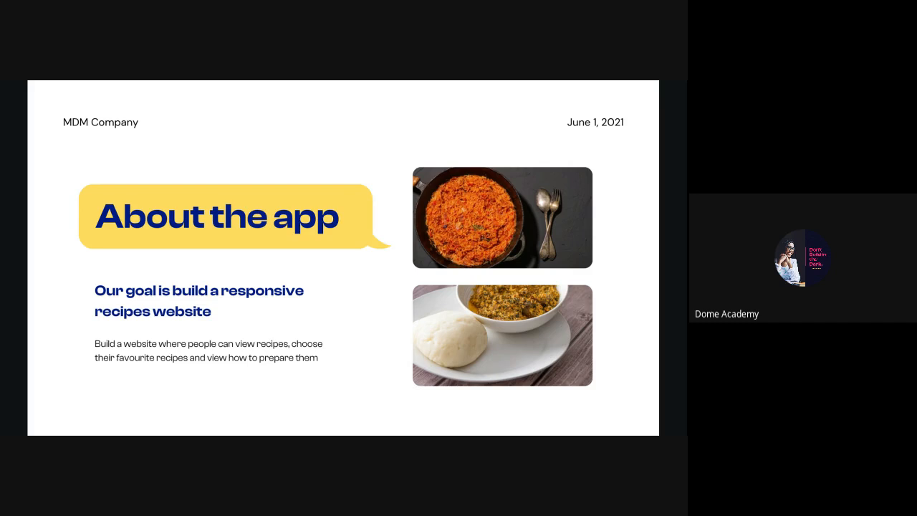
- Switch to the Excalidraw board and read the project requirements and the Ideas list for the Simple Recipes app
key(alt+Tab)
scroll(196, 221, left, 3)
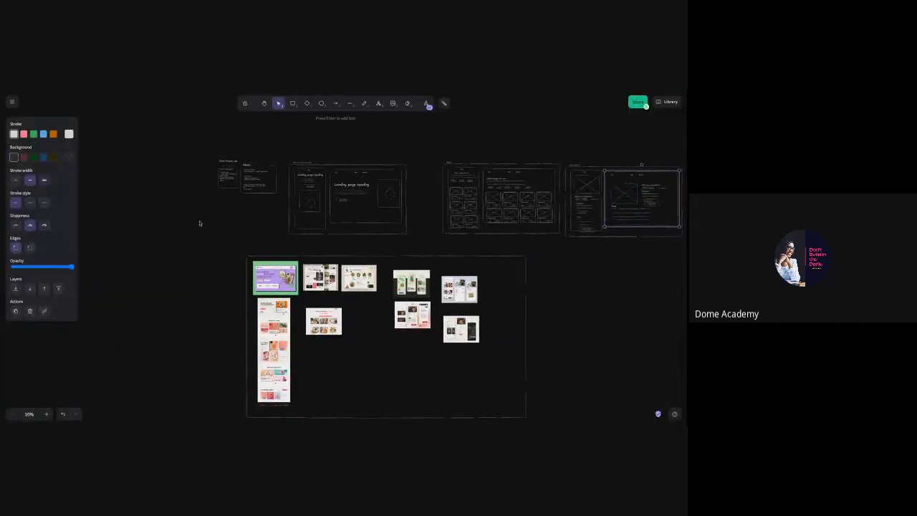
scroll(192, 223, up, 5)
scroll(192, 224, right, 3)
scroll(192, 224, up, 2)
scroll(192, 224, left, 1)
scroll(165, 222, up, 2)
scroll(164, 183, up, 3)
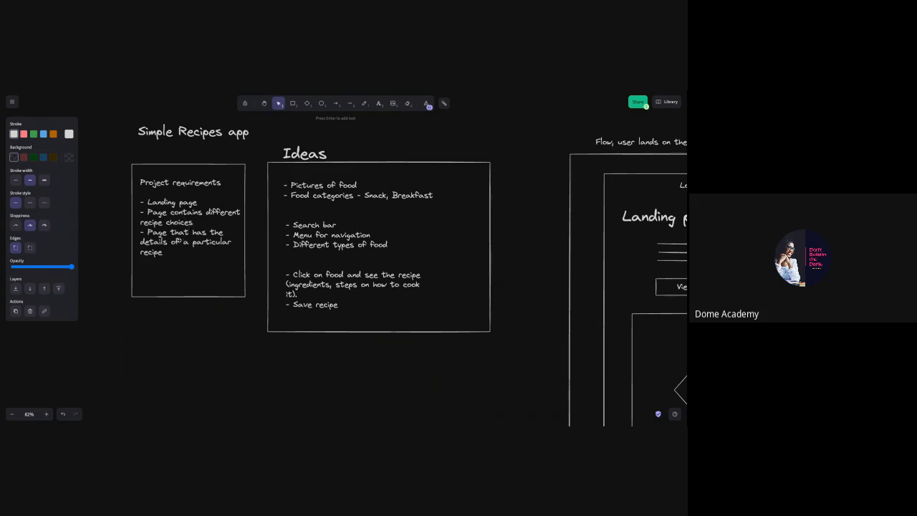
scroll(168, 261, right, 3)
scroll(167, 261, right, 5)
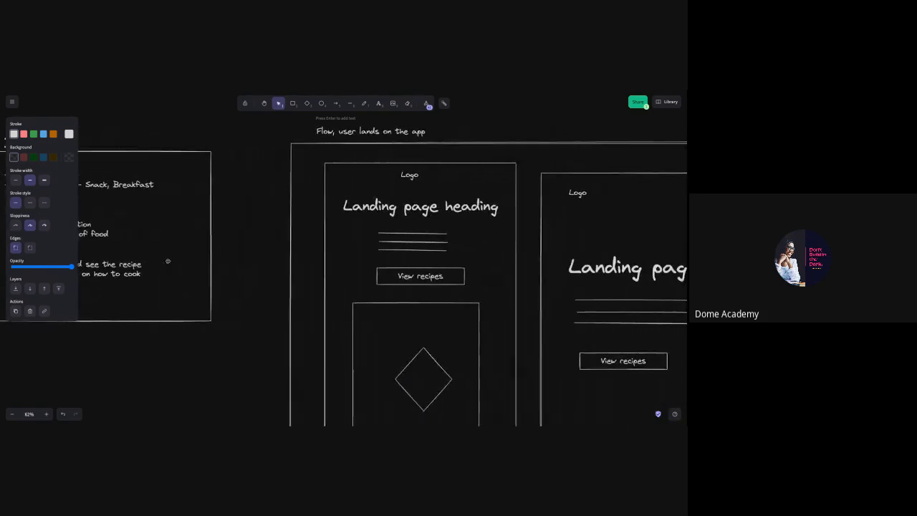
scroll(275, 213, left, 8)
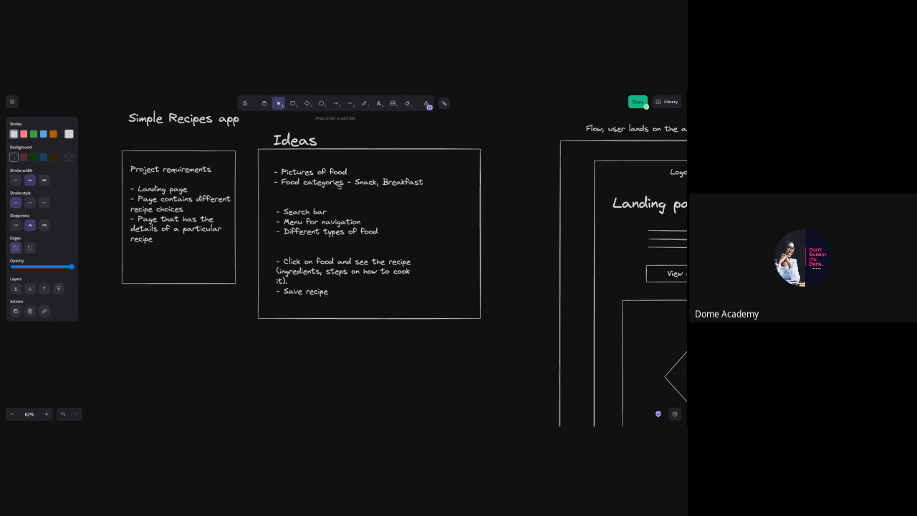
scroll(320, 258, down, 1)
scroll(320, 258, right, 2)
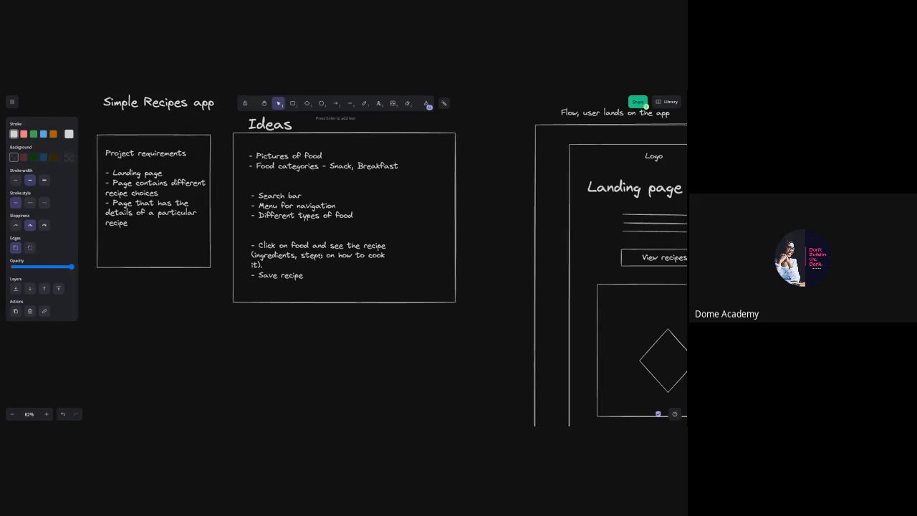
- Examine the mobile and desktop landing page wireframes, picking out the mobile heading and its placeholder text lines
scroll(315, 259, right, 10)
scroll(320, 256, left, 10)
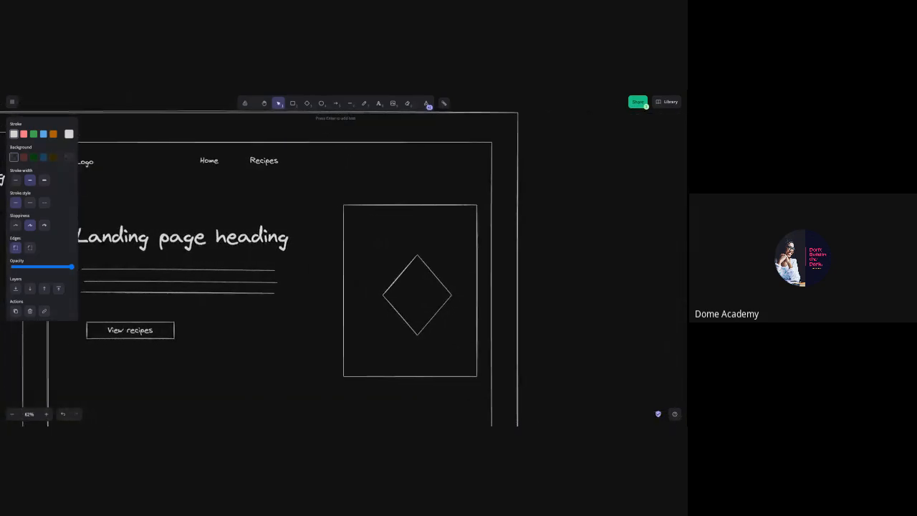
scroll(320, 256, down, 2)
scroll(316, 236, right, 3)
scroll(315, 236, up, 6)
scroll(279, 232, down, 5)
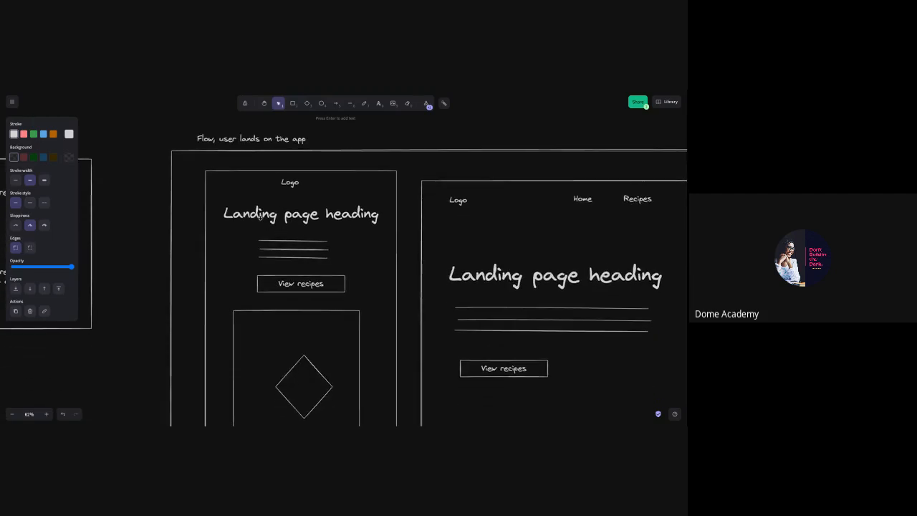
click(260, 216)
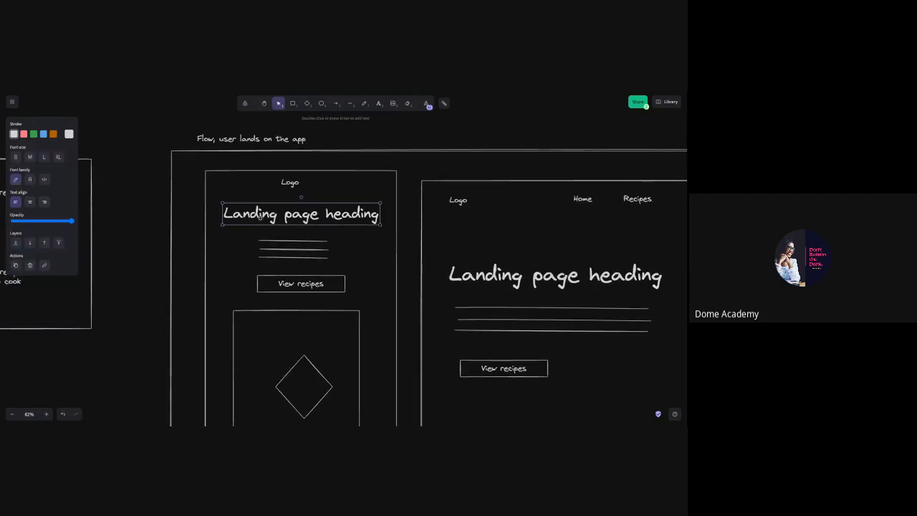
click(299, 240)
click(297, 250)
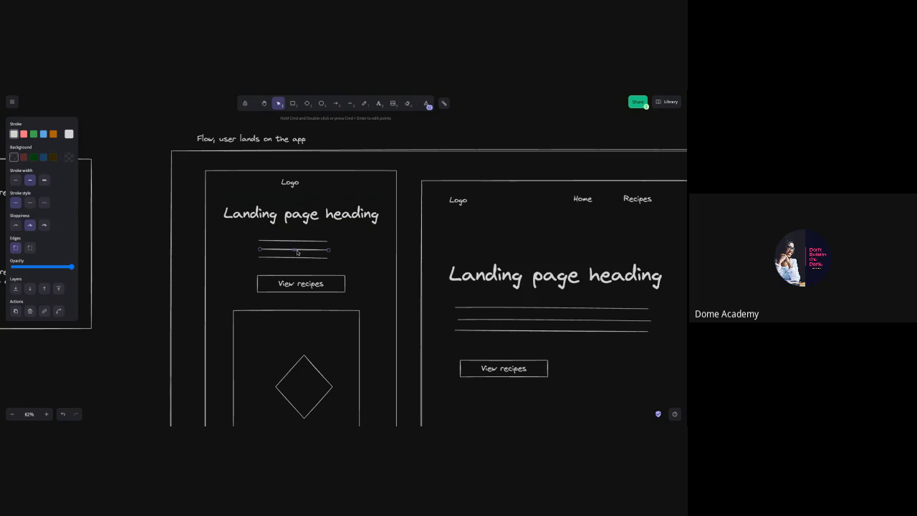
scroll(295, 258, down, 5)
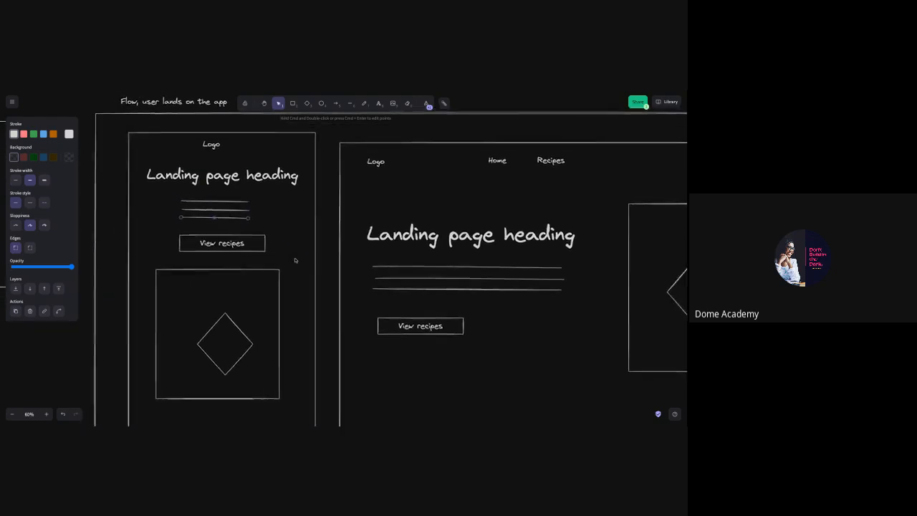
- Examine the mobile and desktop wireframes of the Recipes page and the Recipes Details page
scroll(295, 260, right, 10)
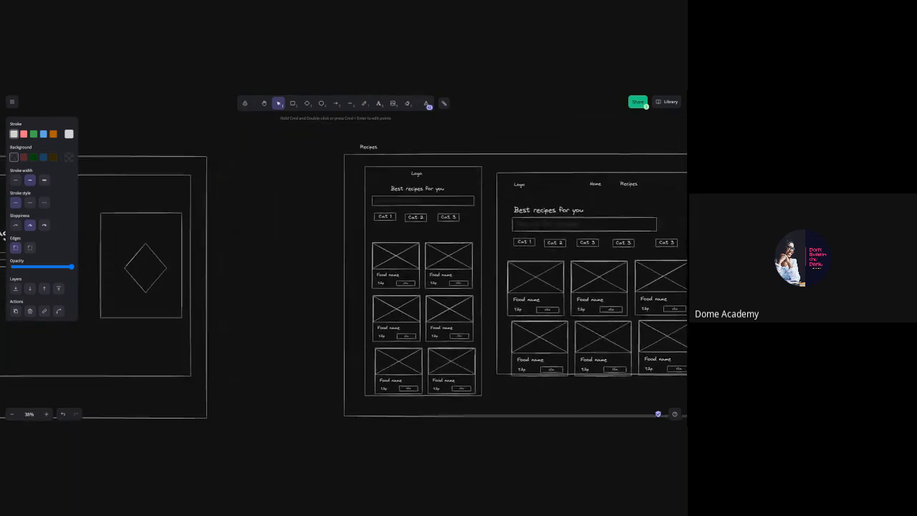
scroll(221, 284, right, 15)
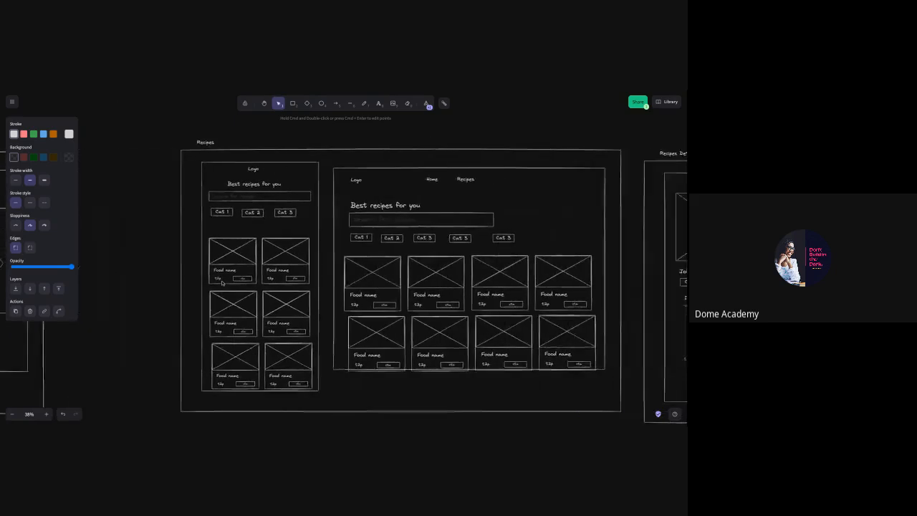
scroll(221, 285, right, 15)
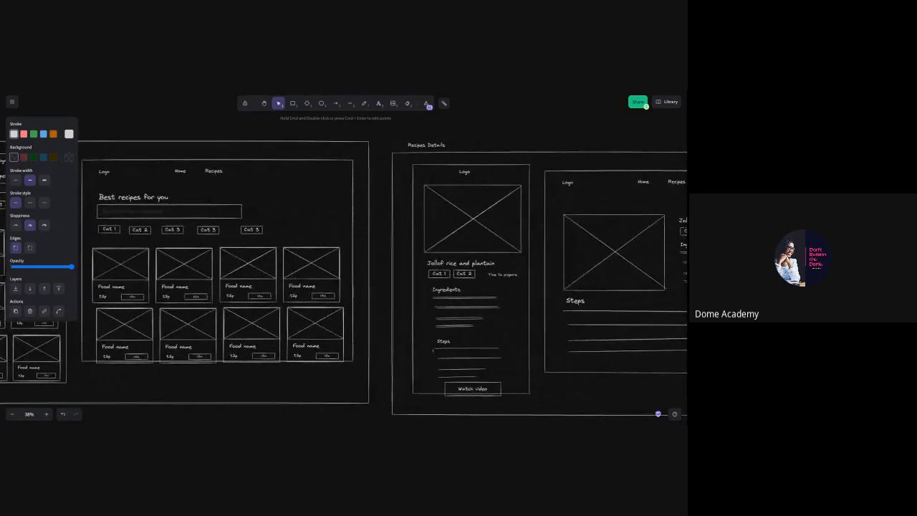
scroll(255, 272, right, 15)
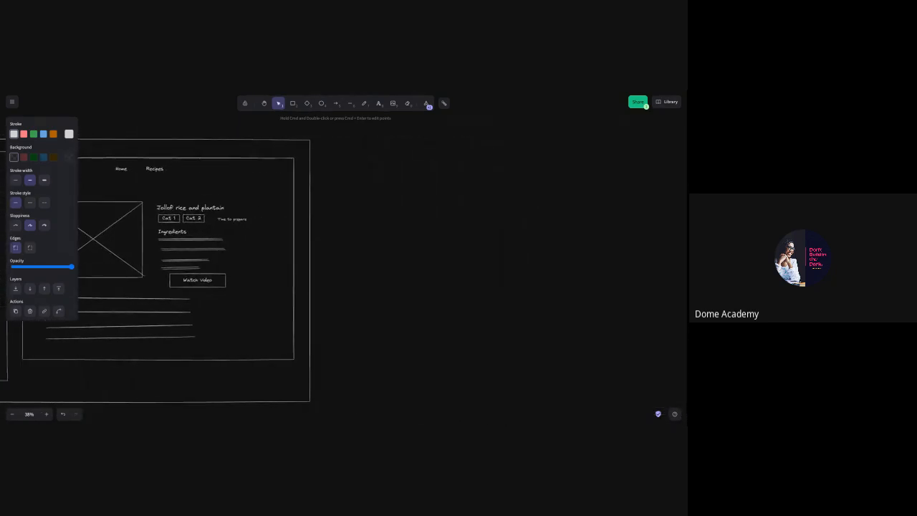
scroll(203, 233, left, 15)
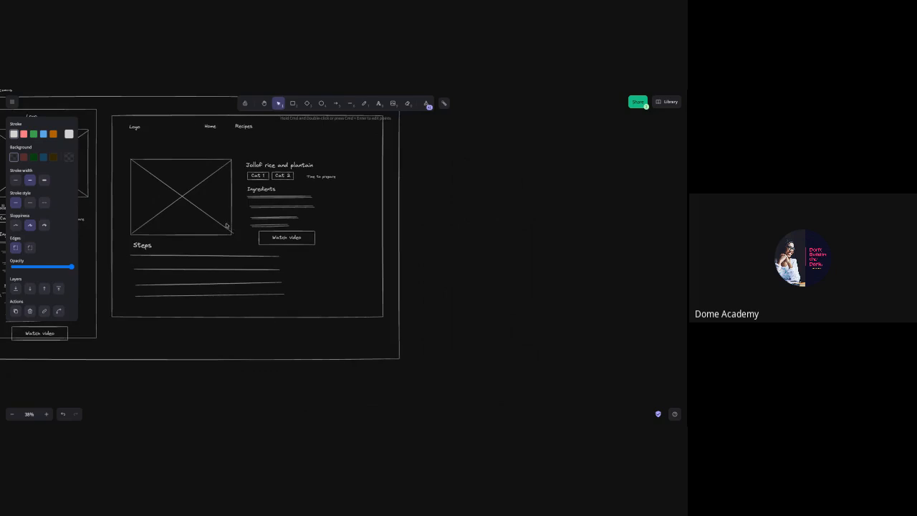
scroll(203, 233, left, 3)
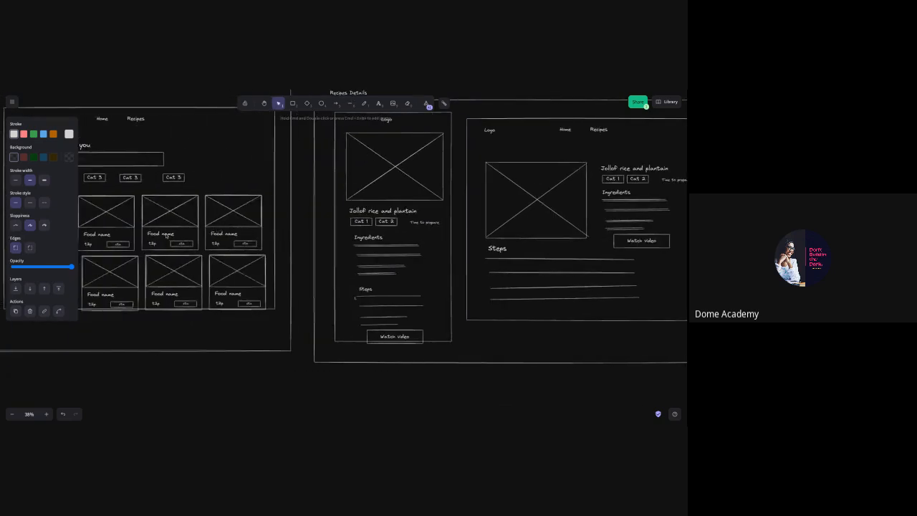
scroll(372, 222, down, 5)
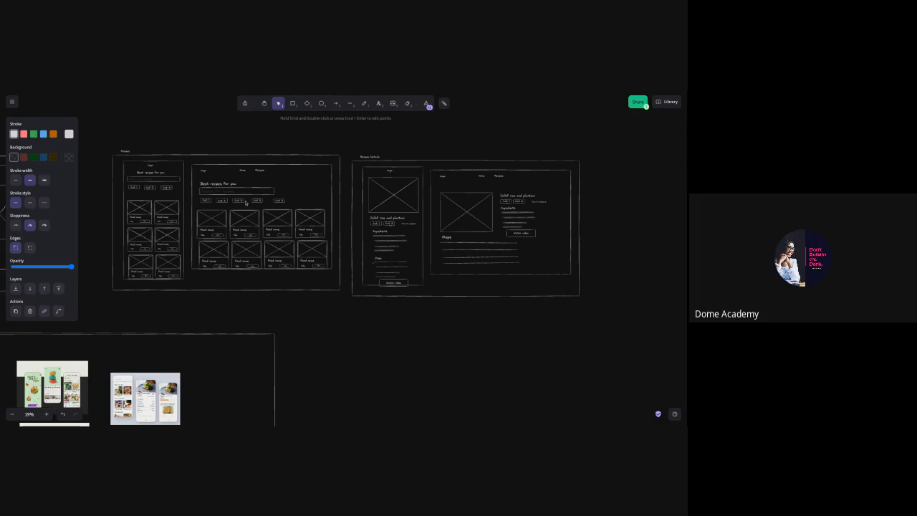
- Compare the collected design reference images with the full set of wireframes above them
scroll(456, 218, down, 5)
scroll(456, 218, left, 5)
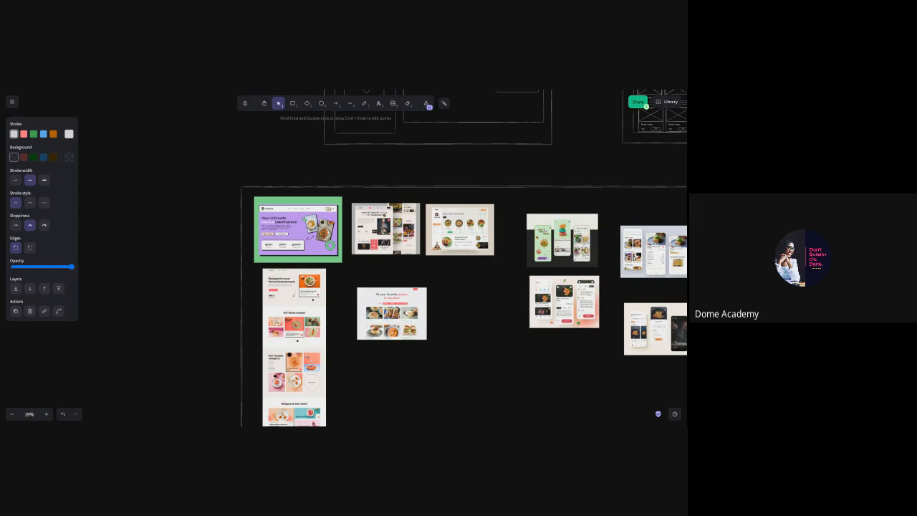
scroll(435, 198, up, 5)
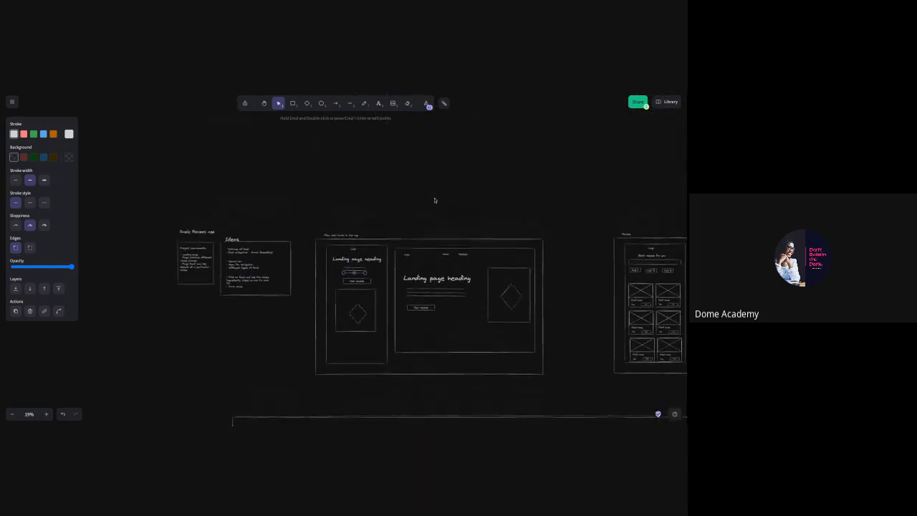
scroll(434, 200, down, 3)
scroll(434, 200, right, 4)
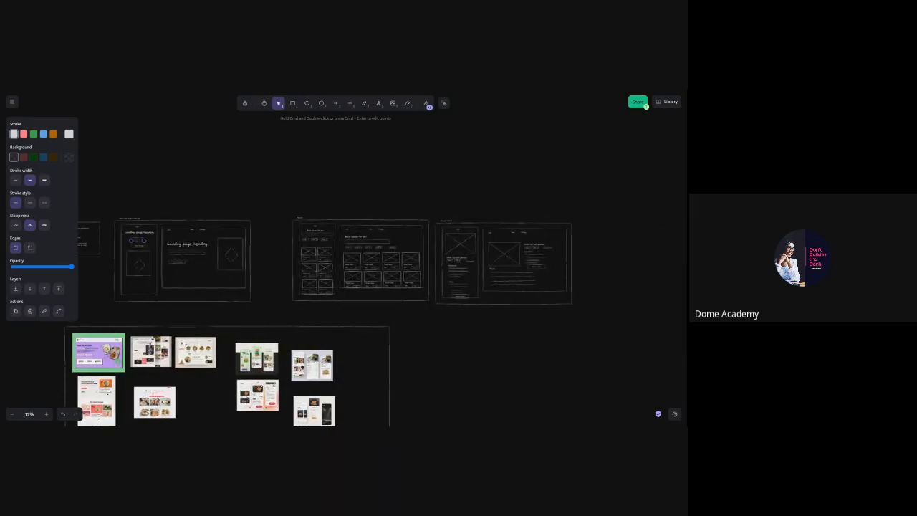
scroll(344, 287, left, 4)
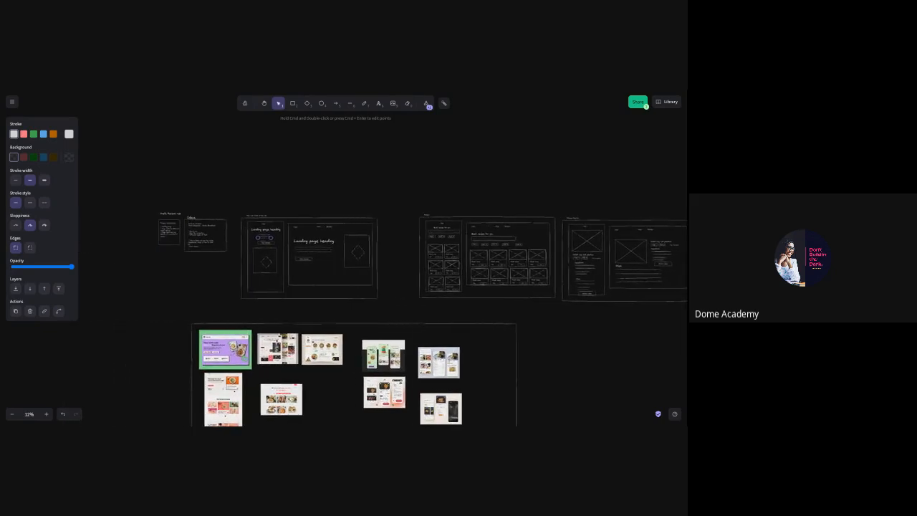
scroll(344, 287, down, 3)
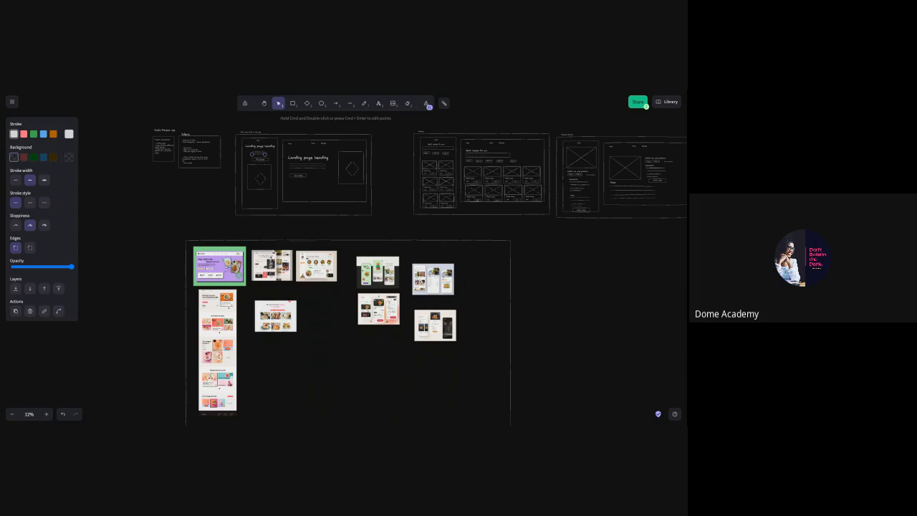
scroll(430, 175, right, 3)
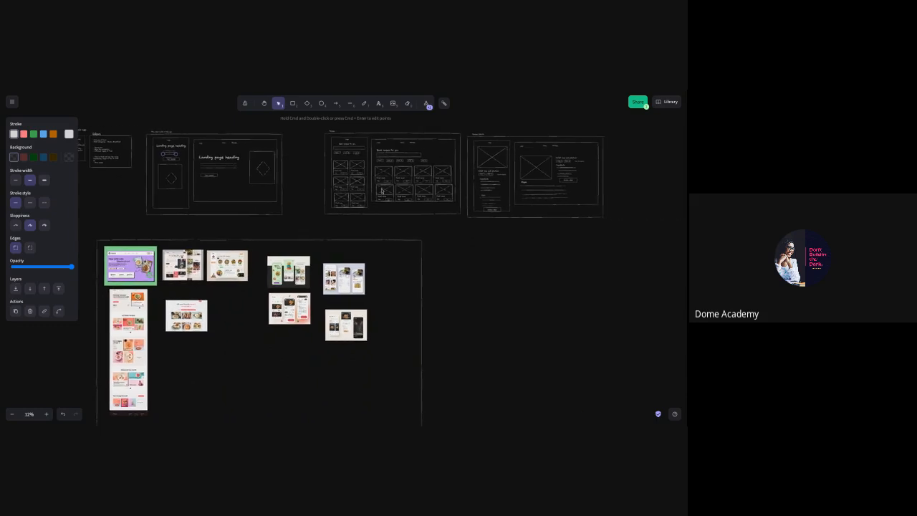
scroll(333, 189, up, 5)
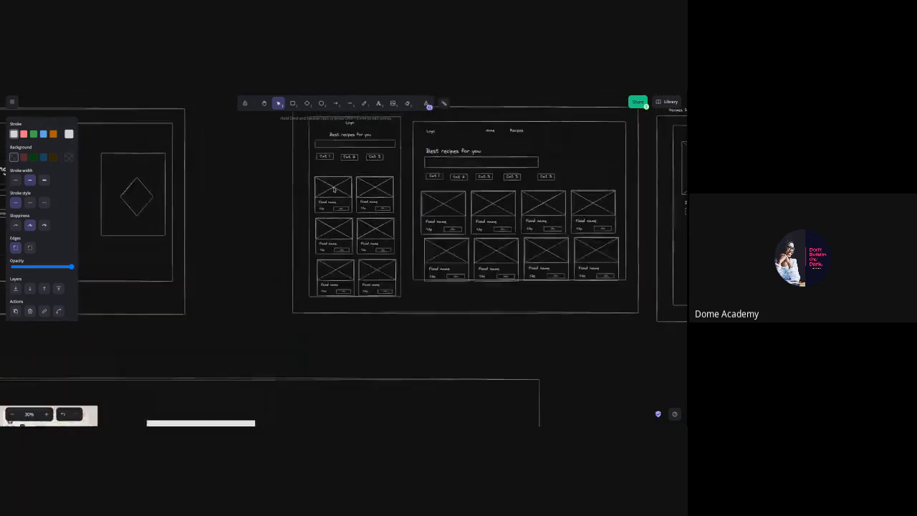